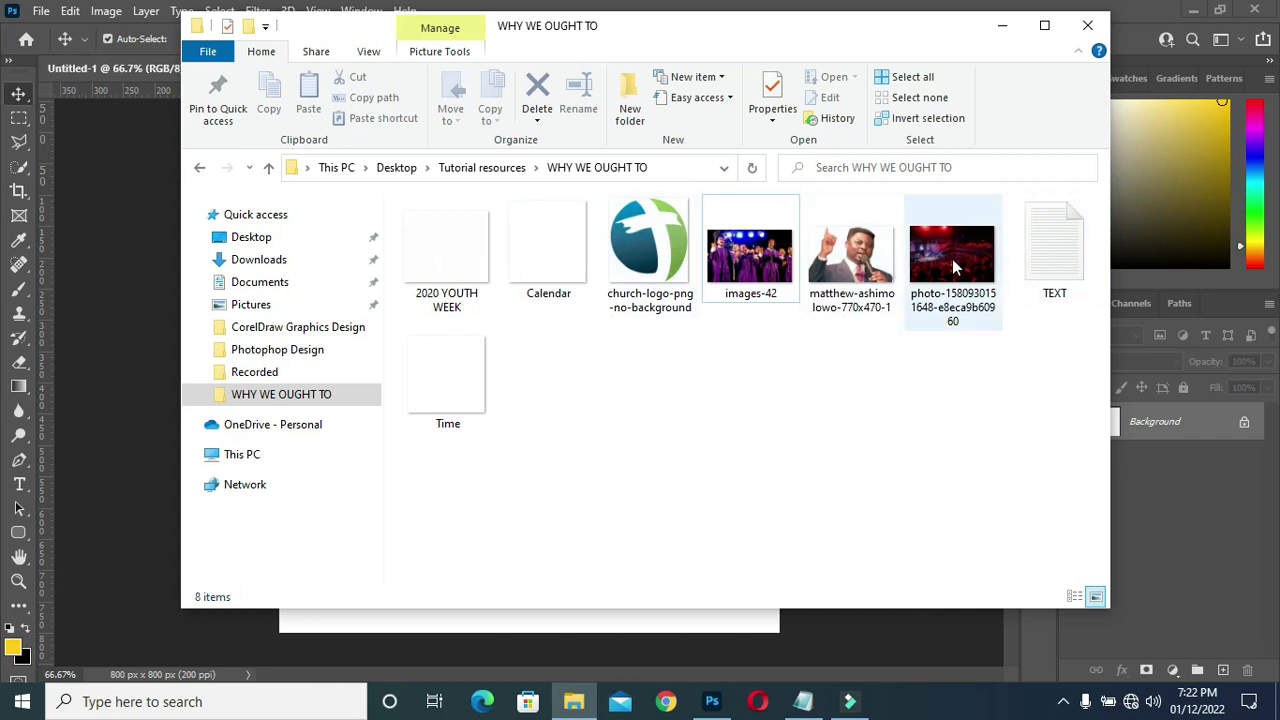
Place the red concert-crowd photo and scale it to fill the whole 800 × 800 canvas
drag(948, 268, 906, 474)
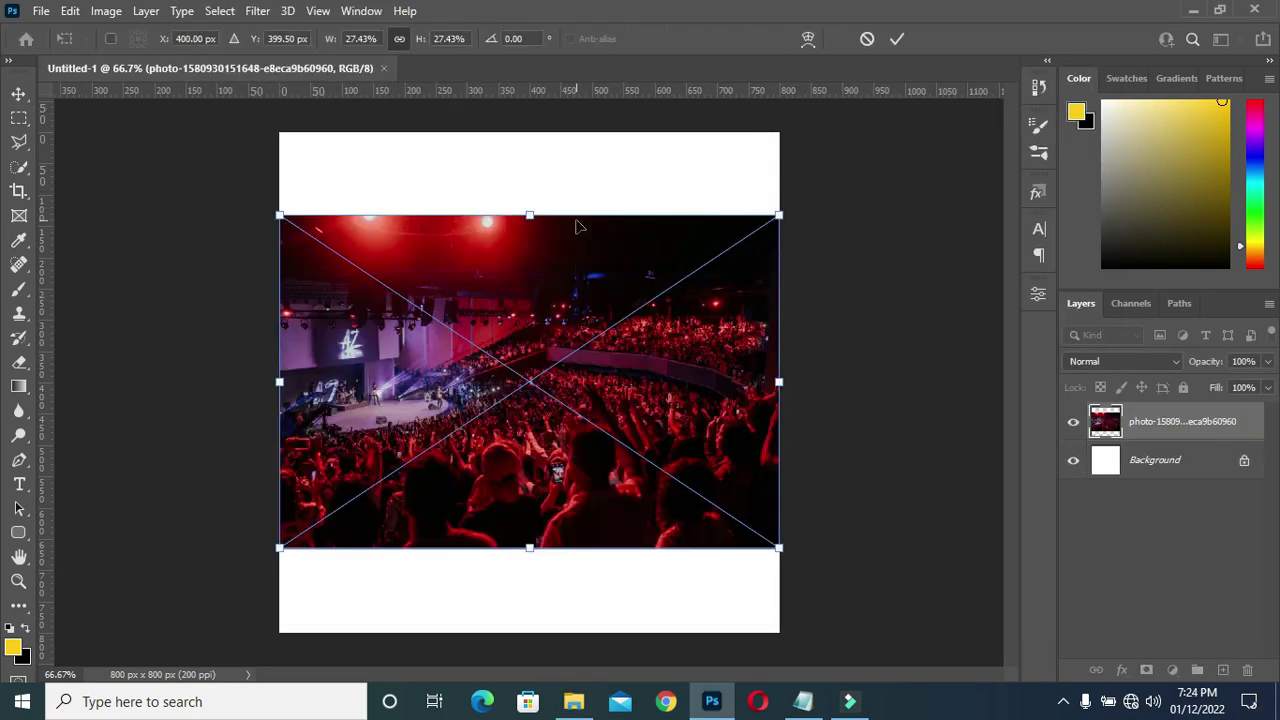
drag(529, 216, 528, 109)
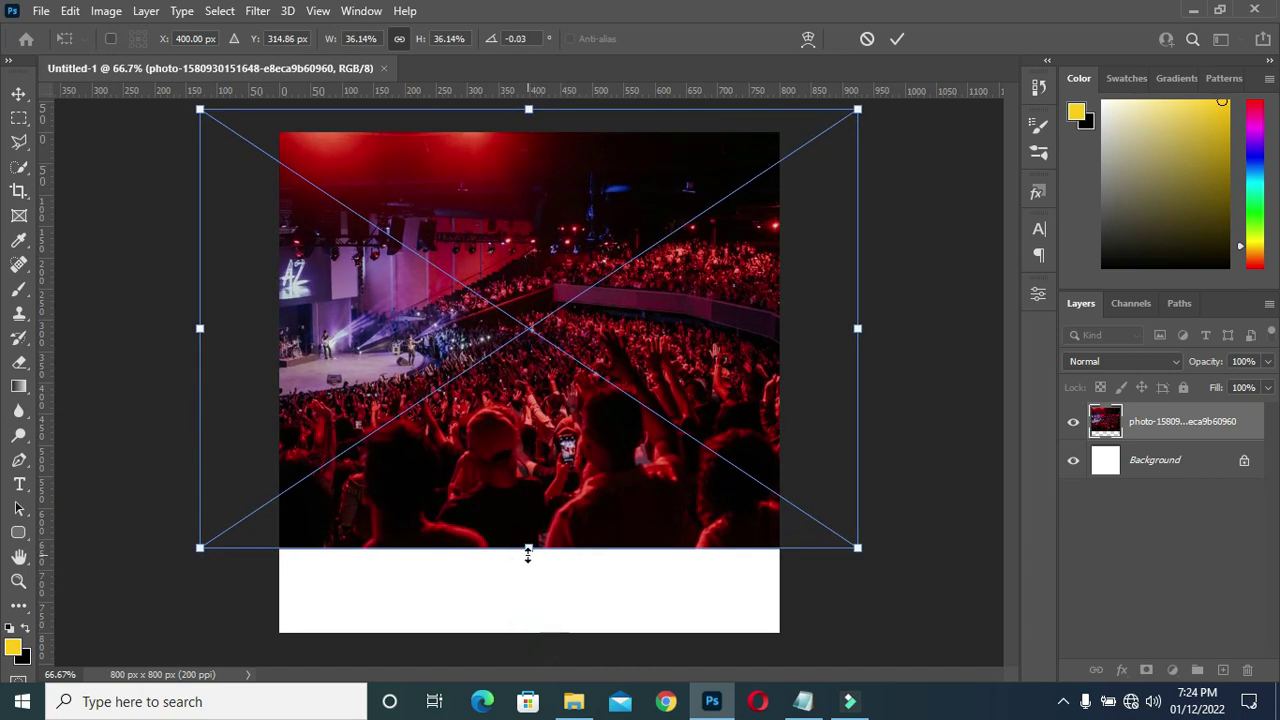
drag(527, 548, 519, 663)
drag(530, 606, 529, 660)
drag(967, 389, 971, 392)
key(Return)
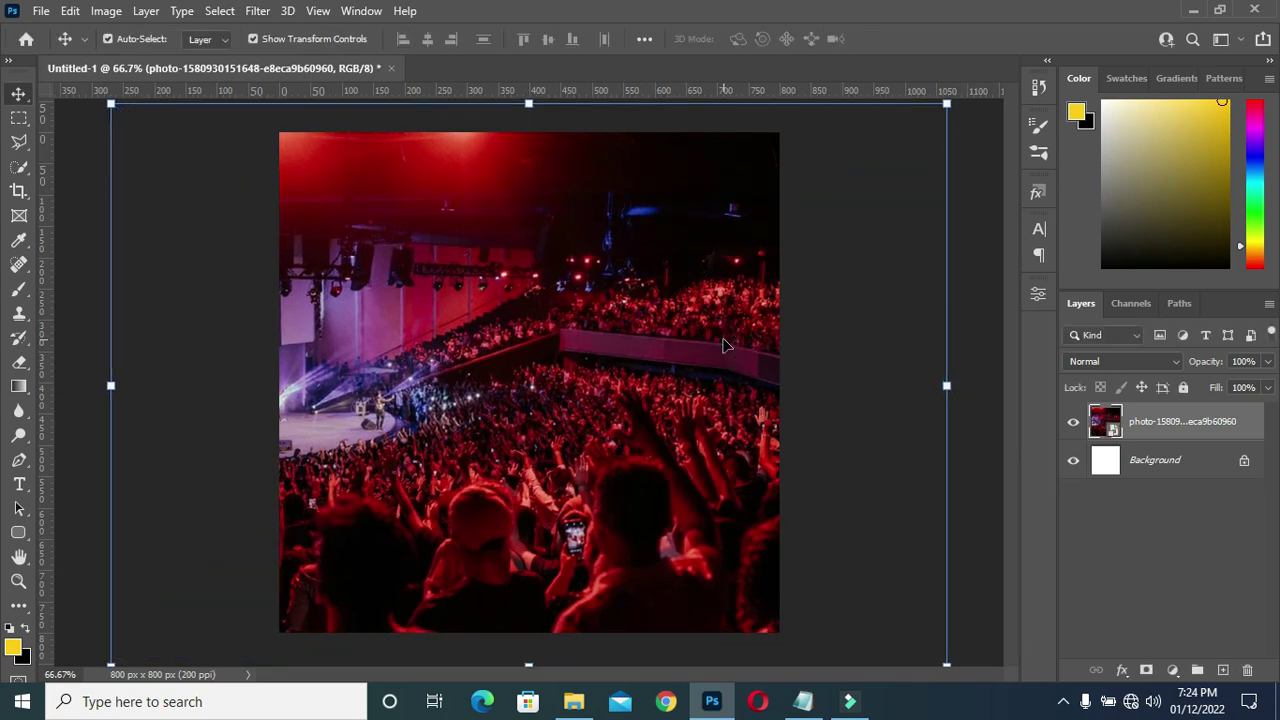
Apply a 15-pixel Gaussian Blur to the crowd photo, then bring up the image folder
click(258, 10)
mouse_move(361, 258)
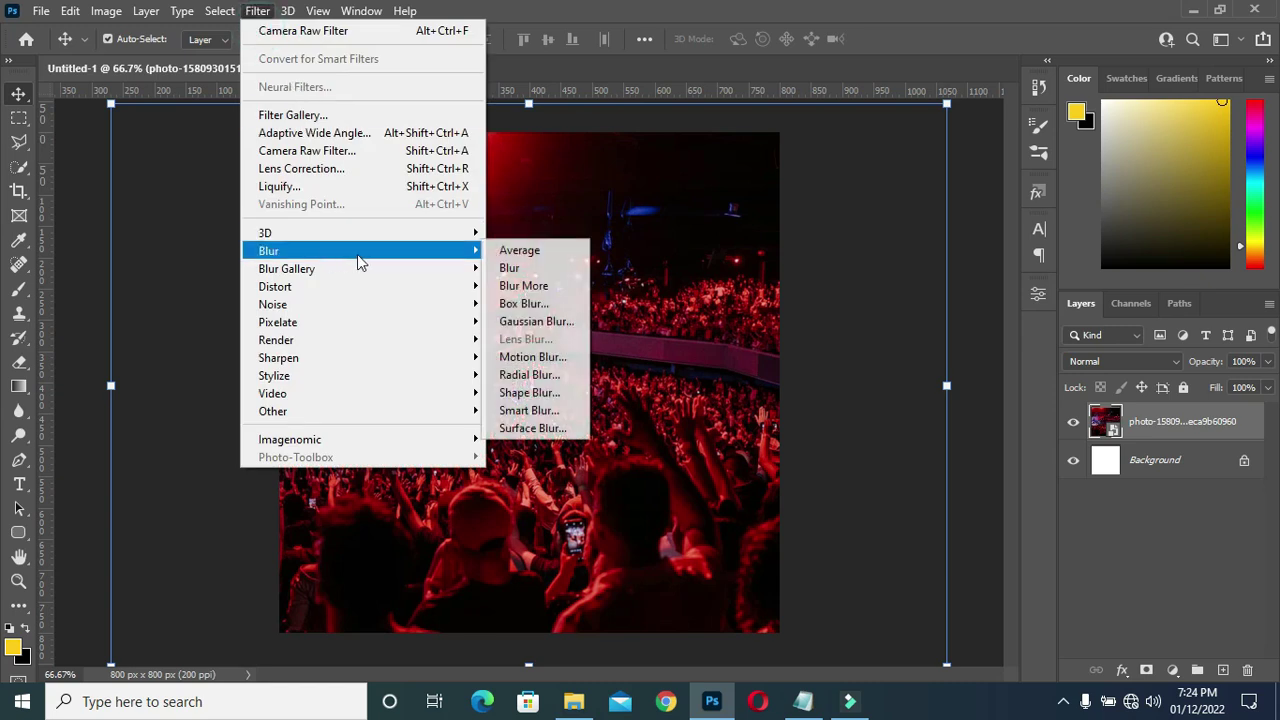
click(531, 321)
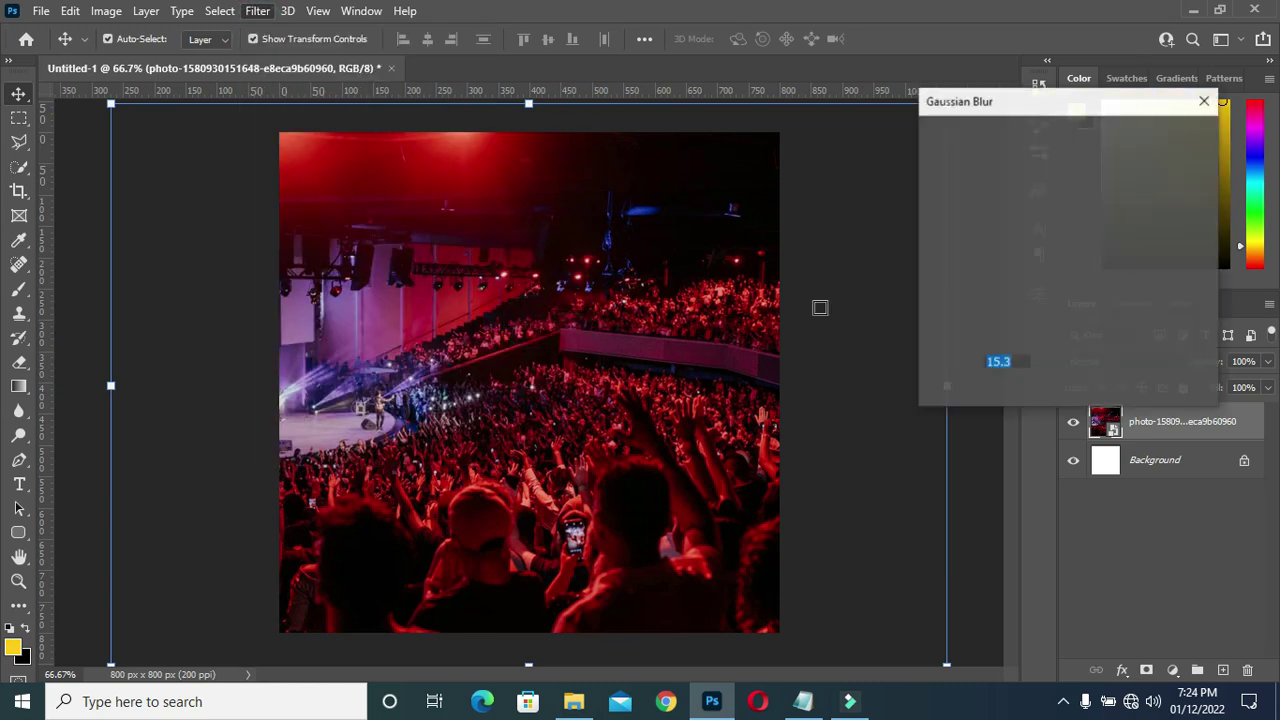
drag(1012, 393, 1007, 392)
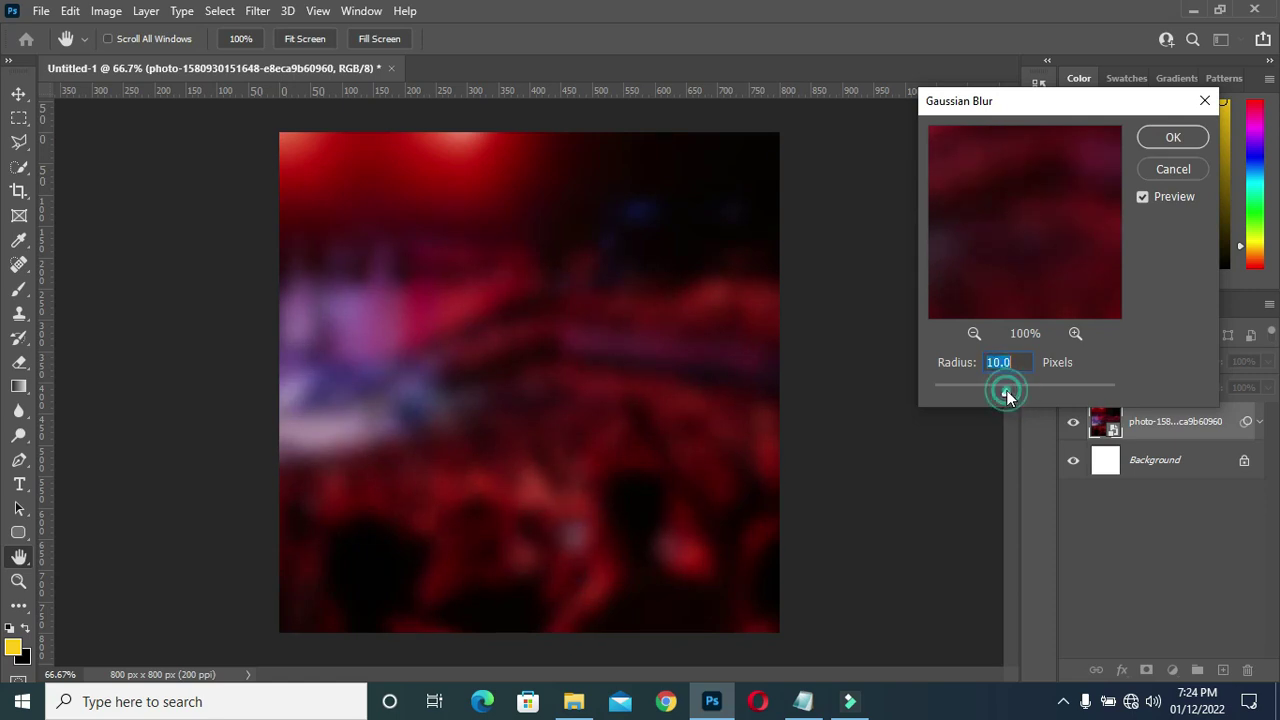
click(1017, 362)
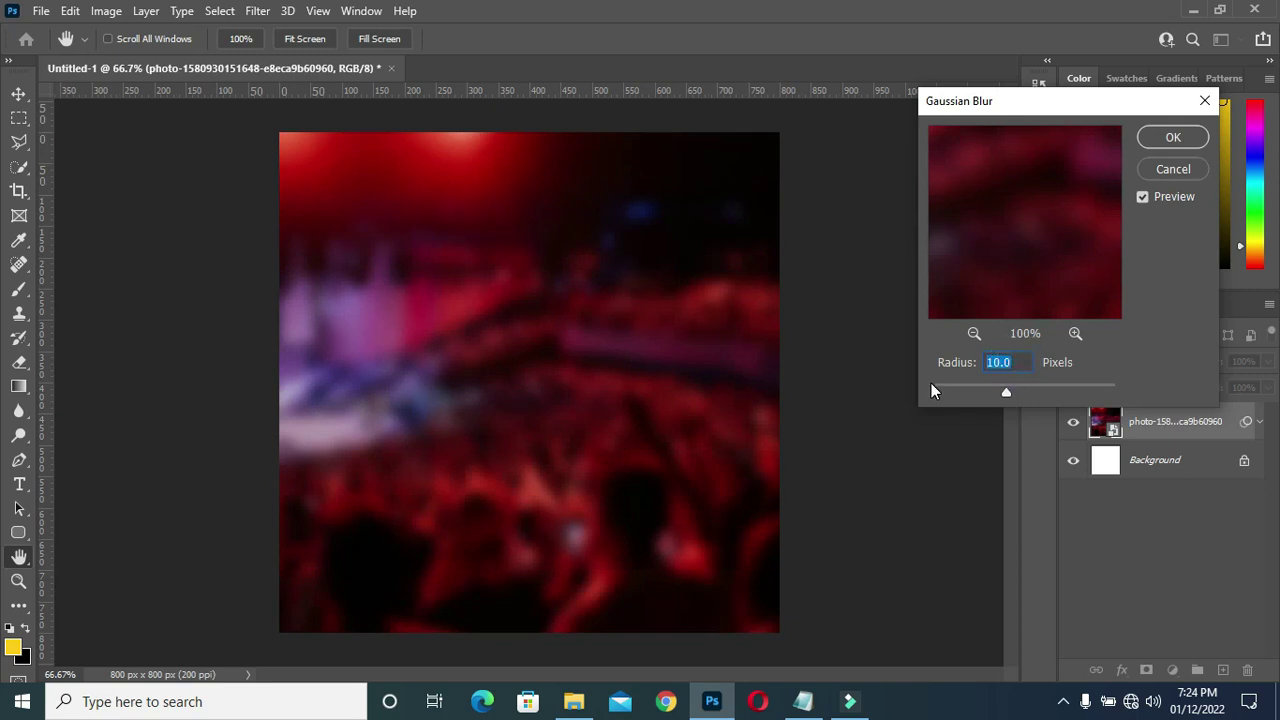
text(15)
key(Return)
key(v)
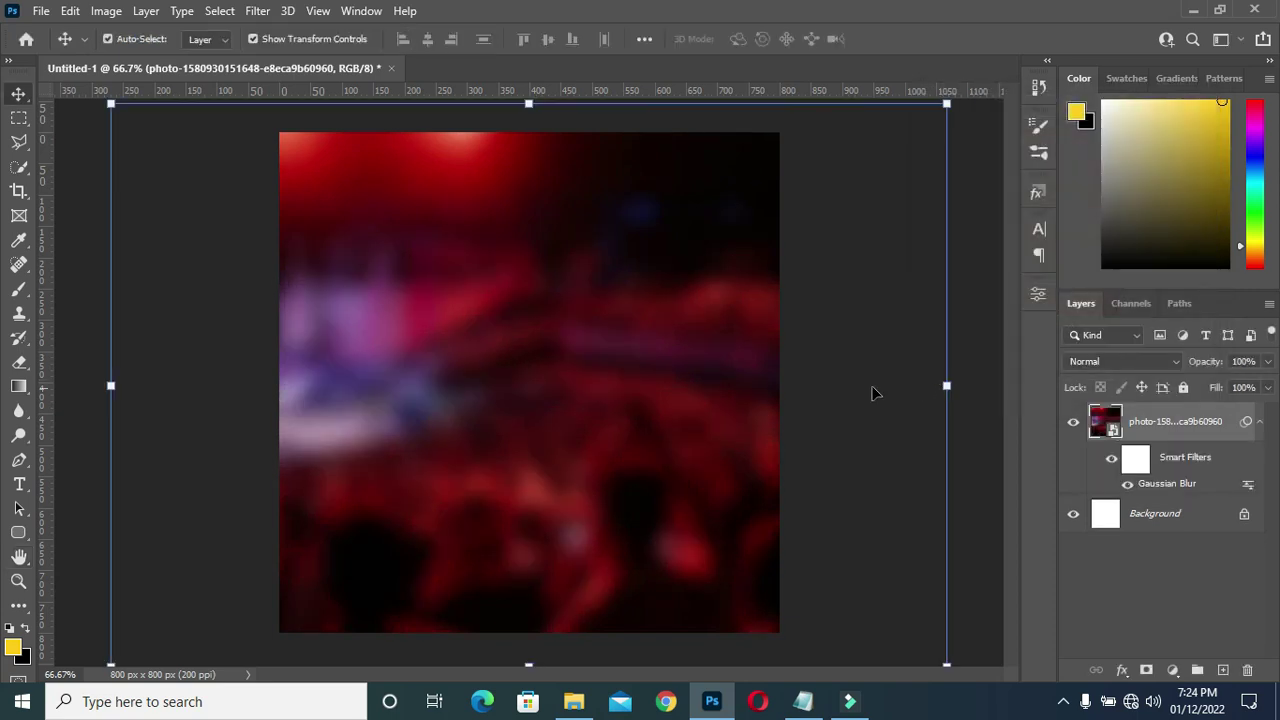
click(990, 365)
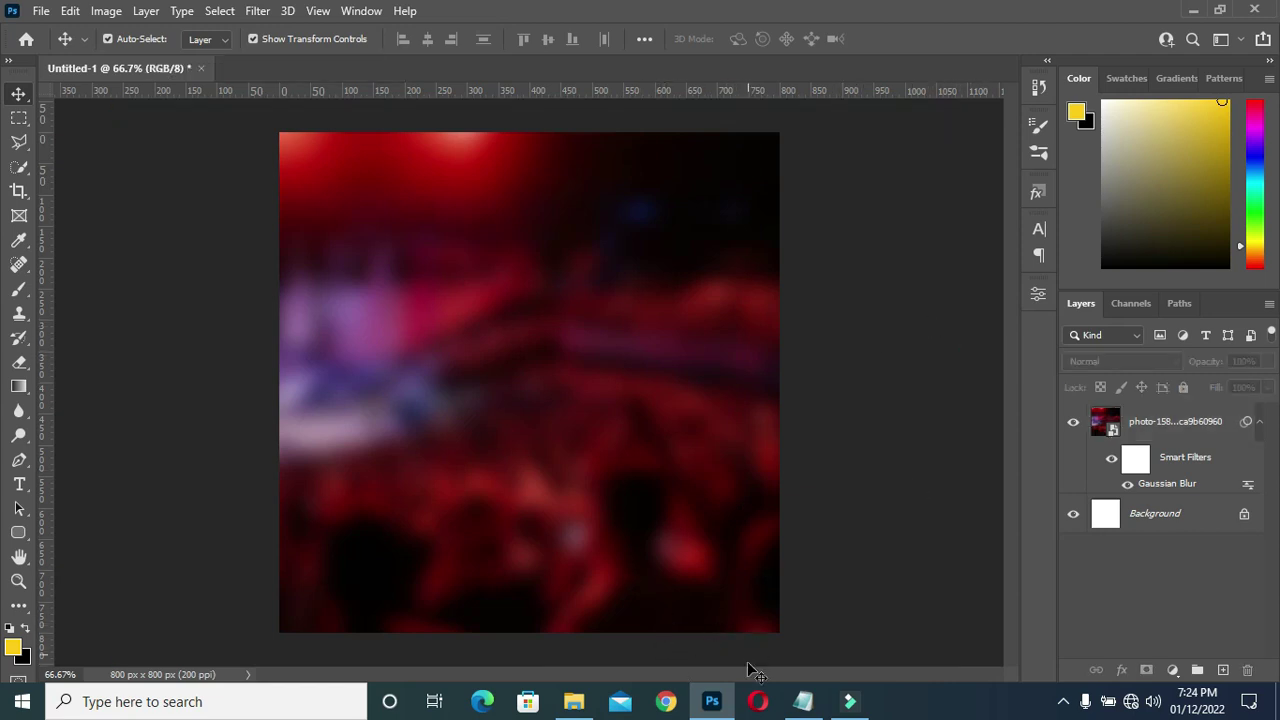
click(575, 703)
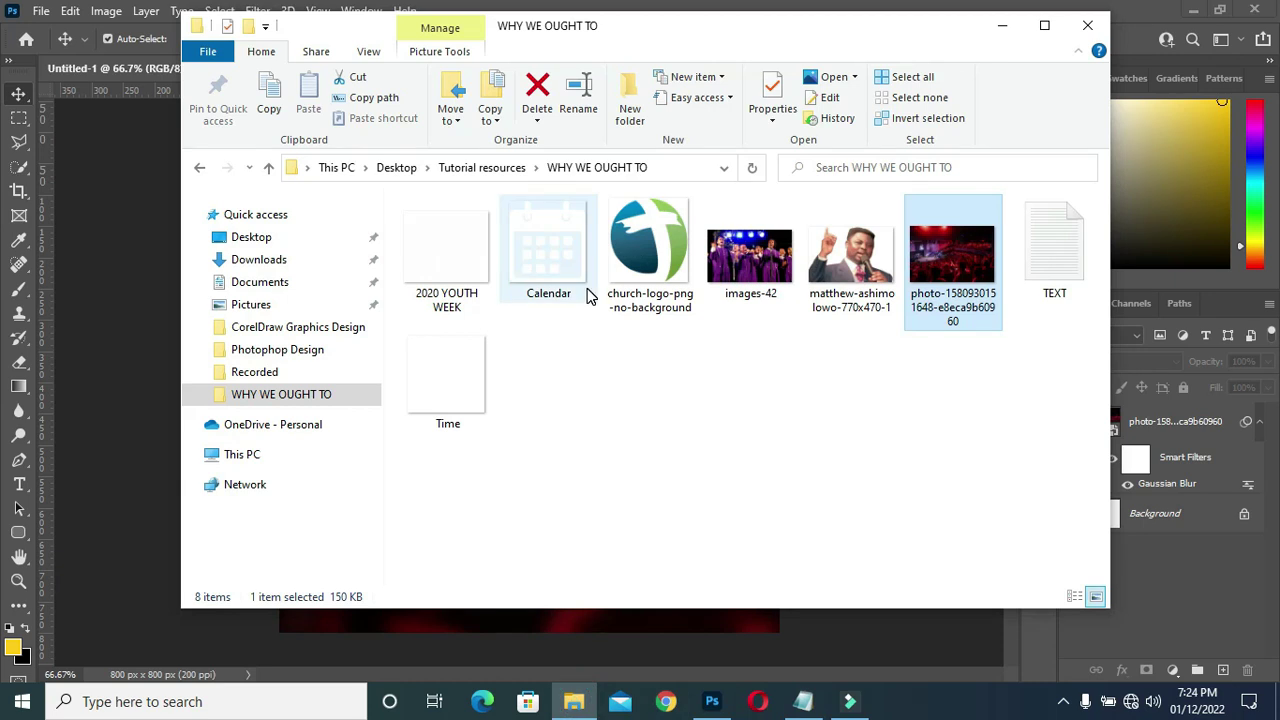
Place the choir photo images-42 level at the canvas top-left, scaled to roughly a quarter size
click(750, 263)
drag(757, 263, 730, 651)
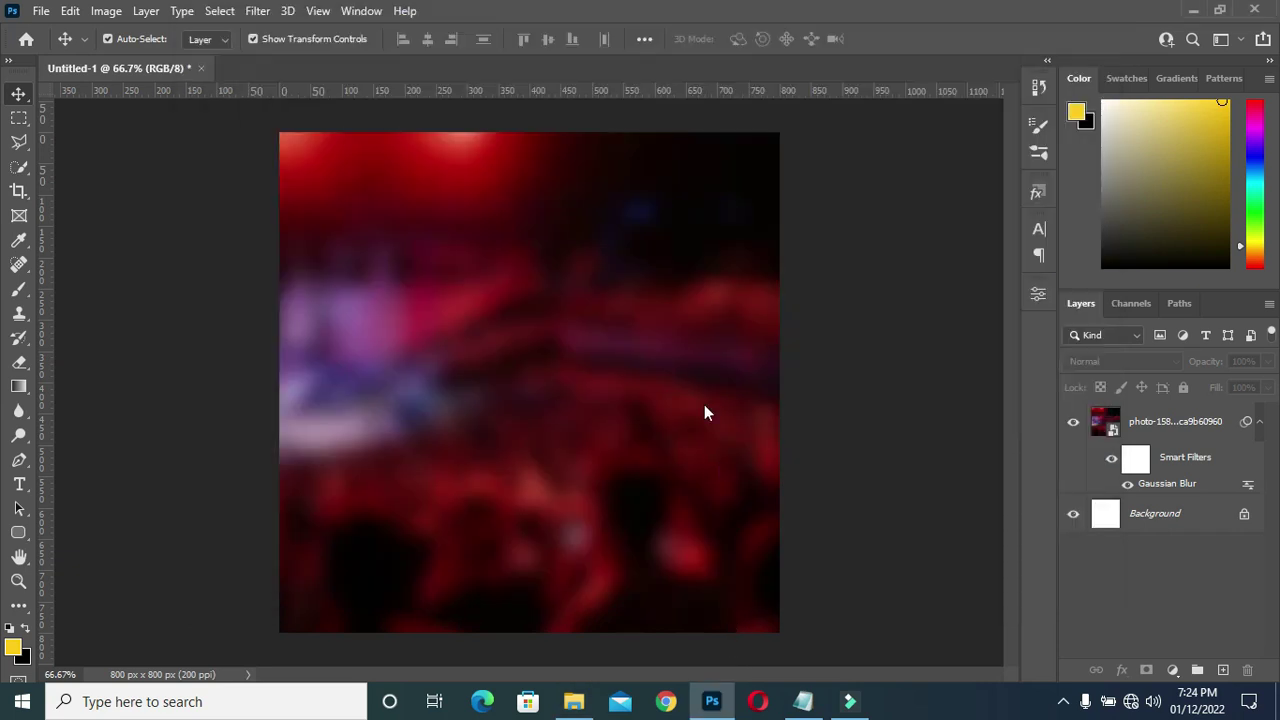
drag(537, 284, 482, 140)
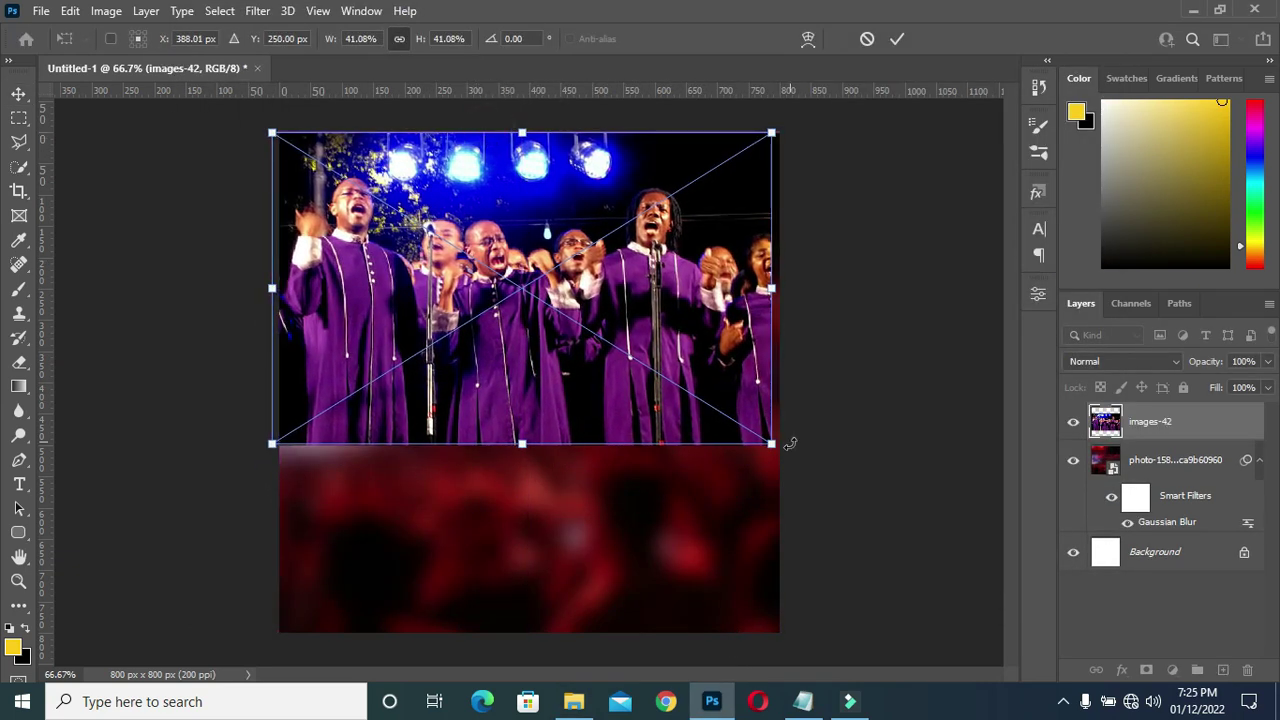
drag(775, 448, 549, 366)
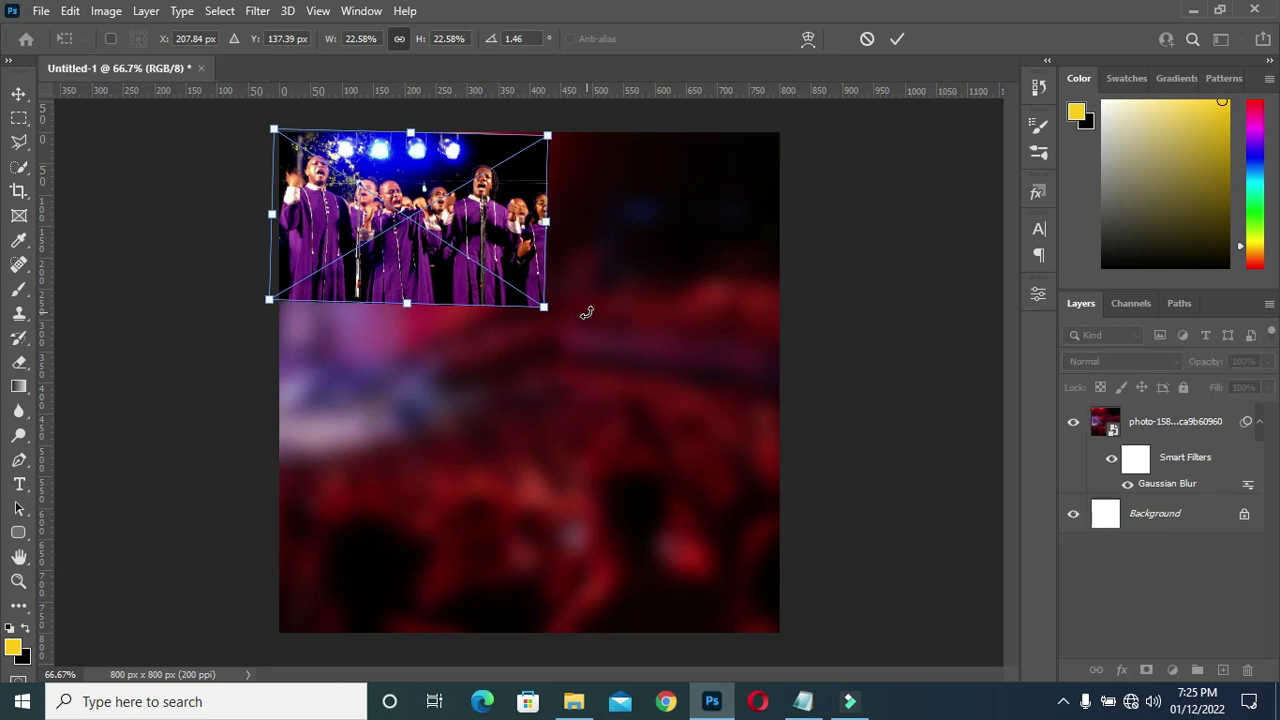
drag(548, 300, 584, 342)
click(900, 38)
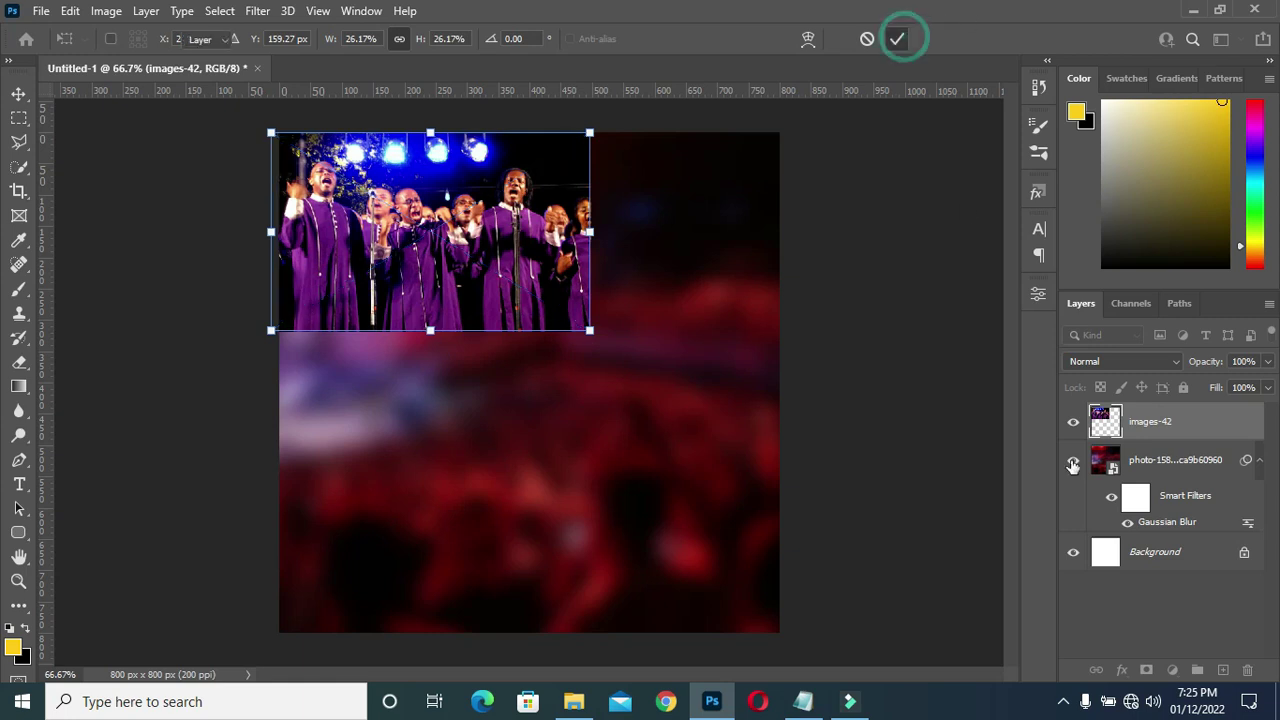
click(1261, 463)
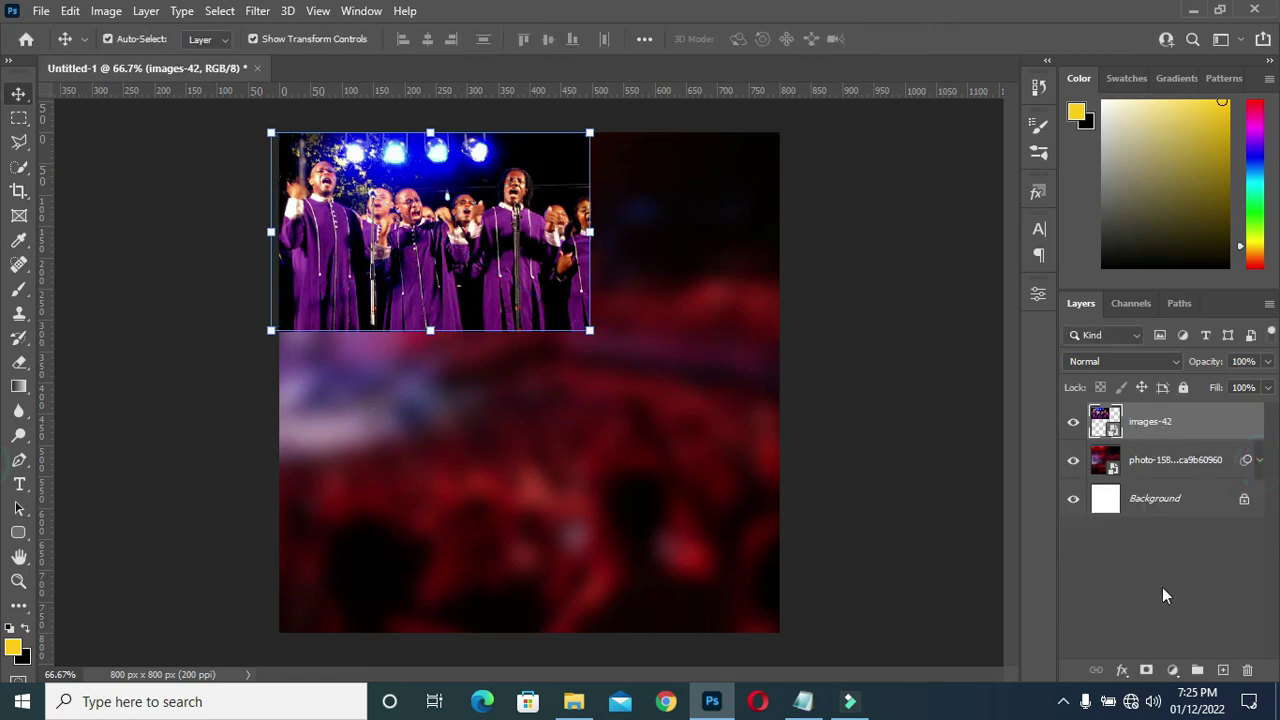
Add a layer mask to the choir photo and fade its bottom and right edges with gradients
click(1149, 670)
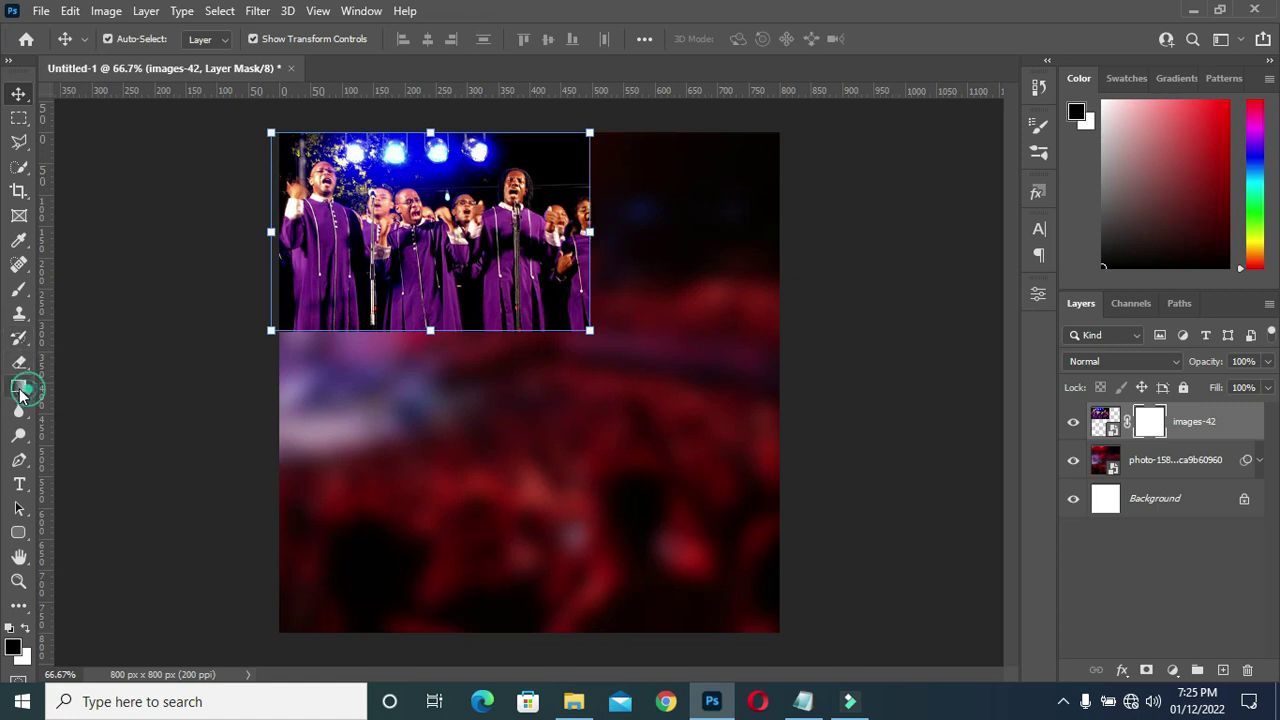
click(19, 387)
mouse_move(451, 352)
mouse_down()
mouse_move(452, 289)
mouse_move(451, 349)
mouse_up()
click(451, 346)
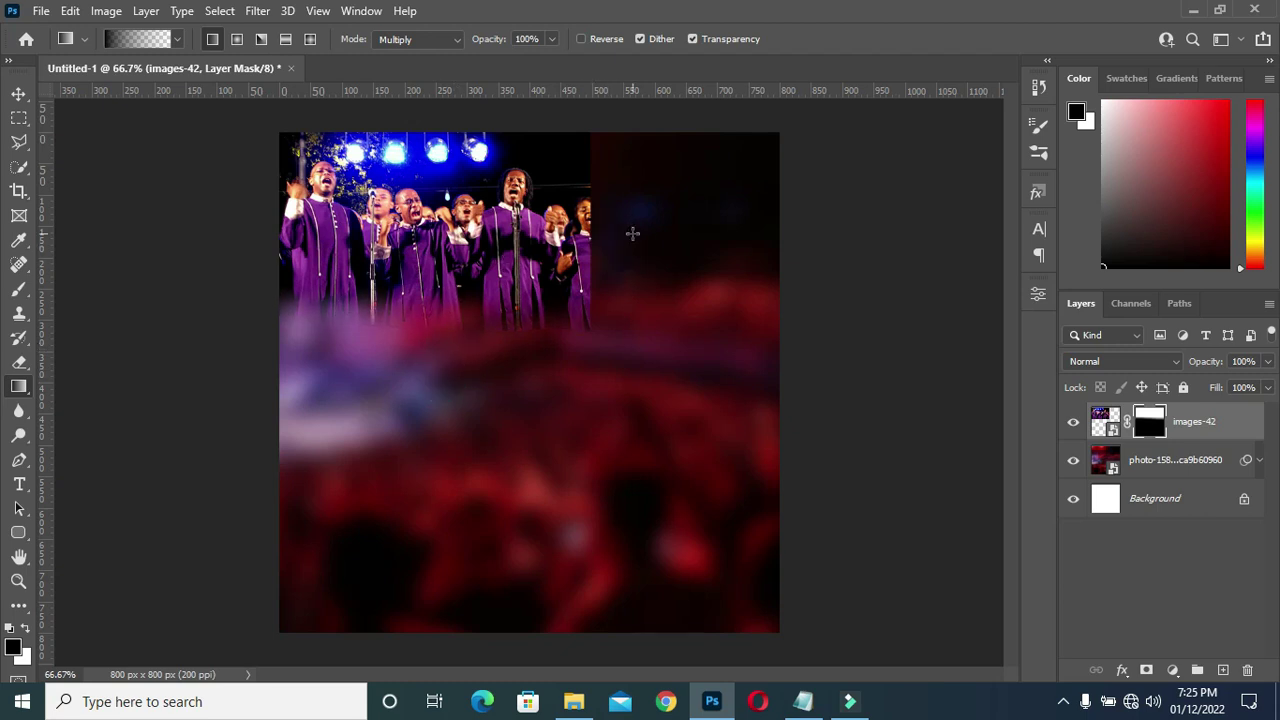
drag(631, 231, 535, 233)
drag(620, 245, 530, 282)
click(19, 95)
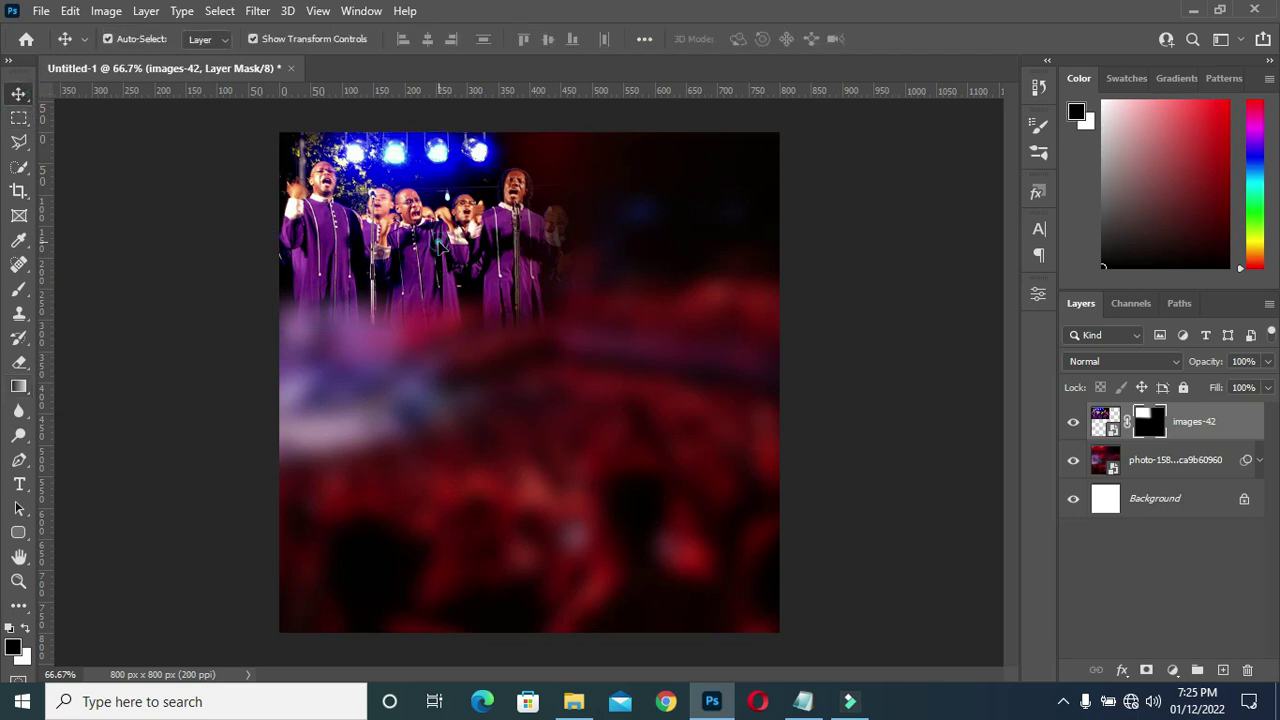
Set the choir layer to Screen blend mode and enlarge it to about 115%
key(ctrl+2)
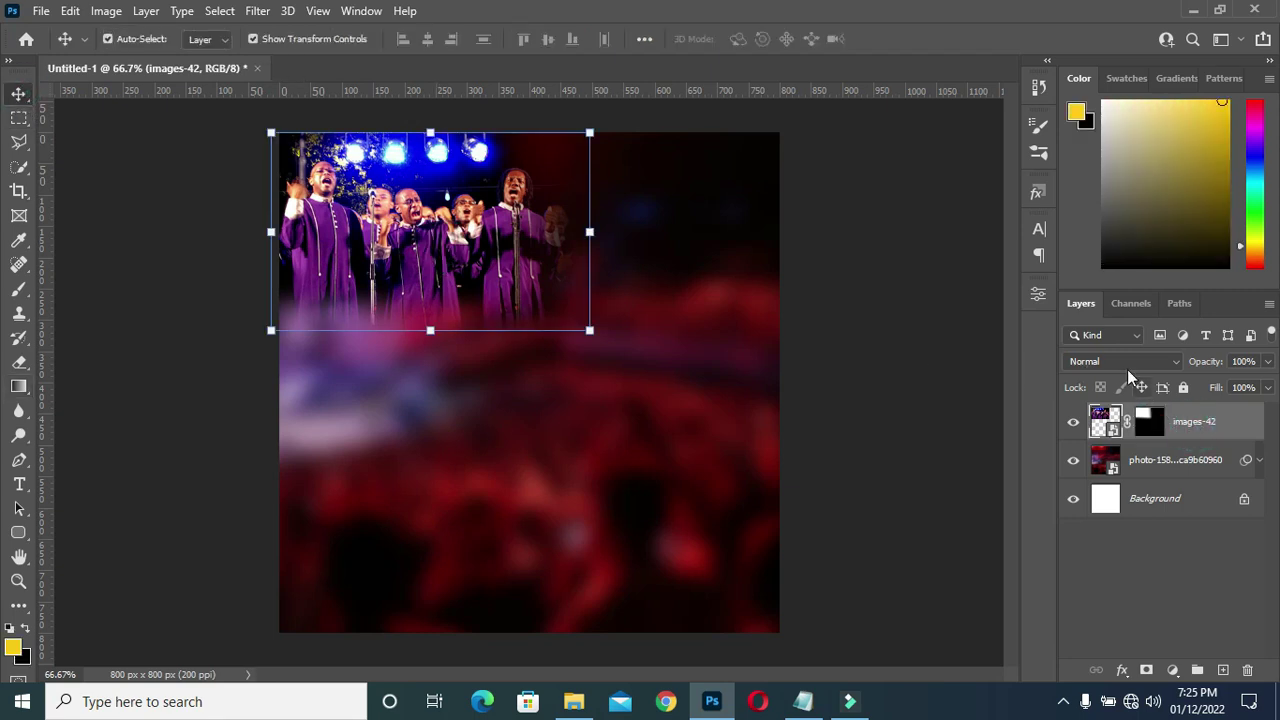
click(1123, 363)
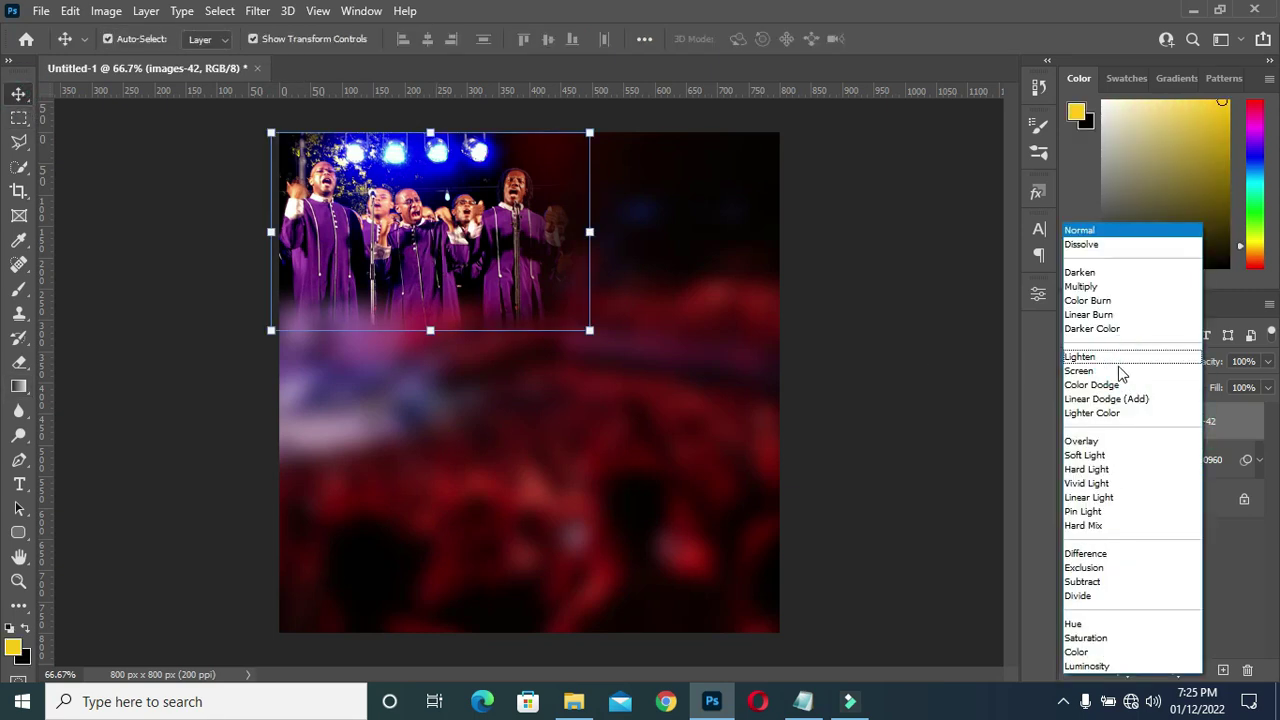
click(1110, 375)
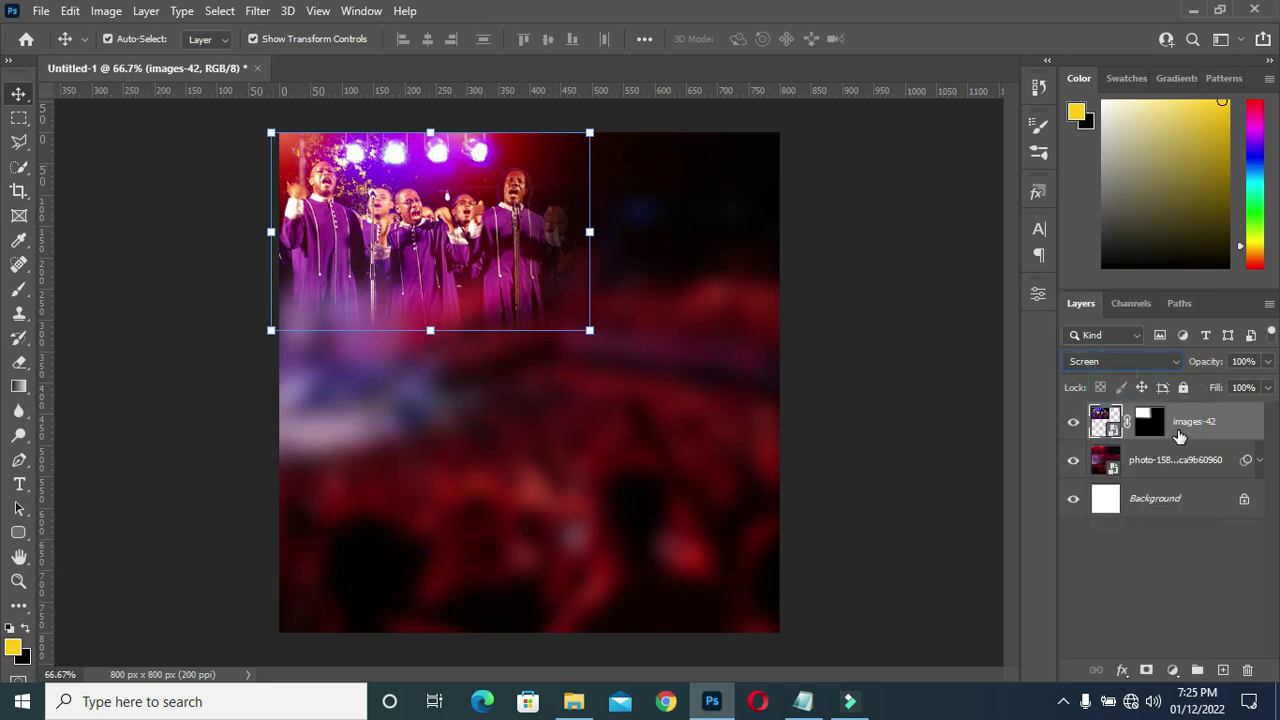
drag(590, 336, 640, 383)
click(928, 39)
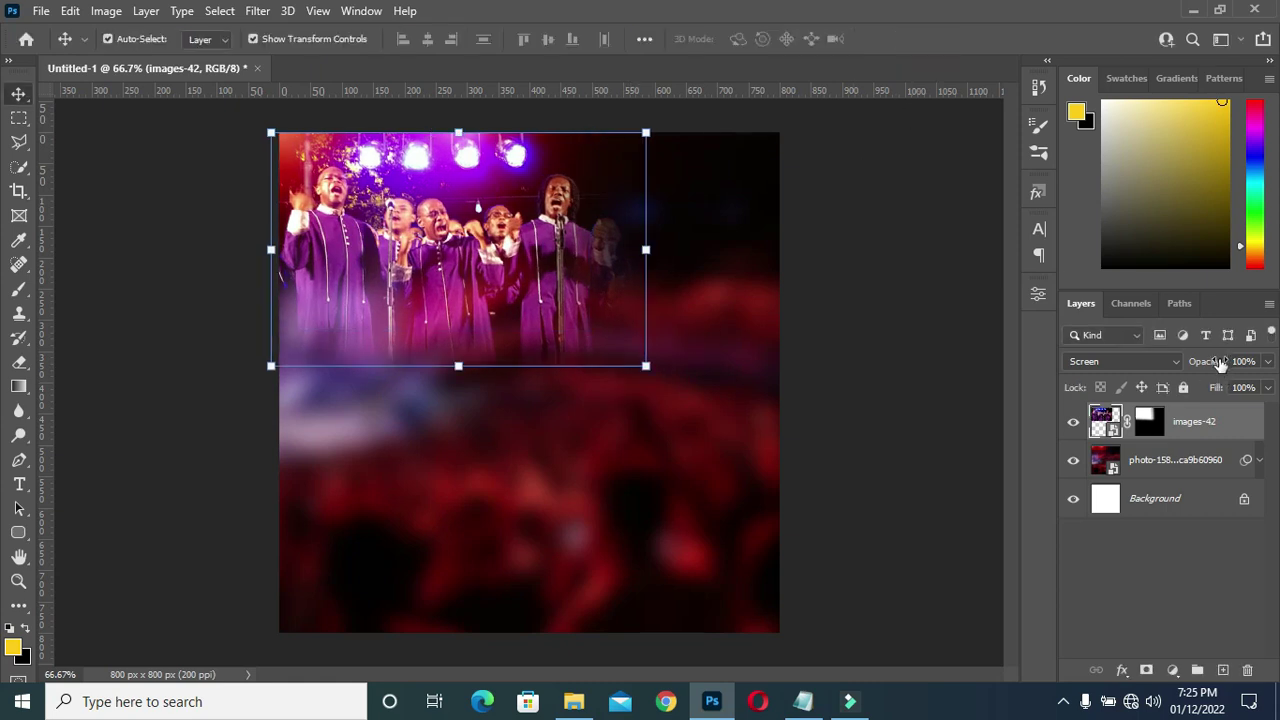
Lower the choir layer's opacity to 49% and bring up the image folder again
drag(1213, 368, 1195, 368)
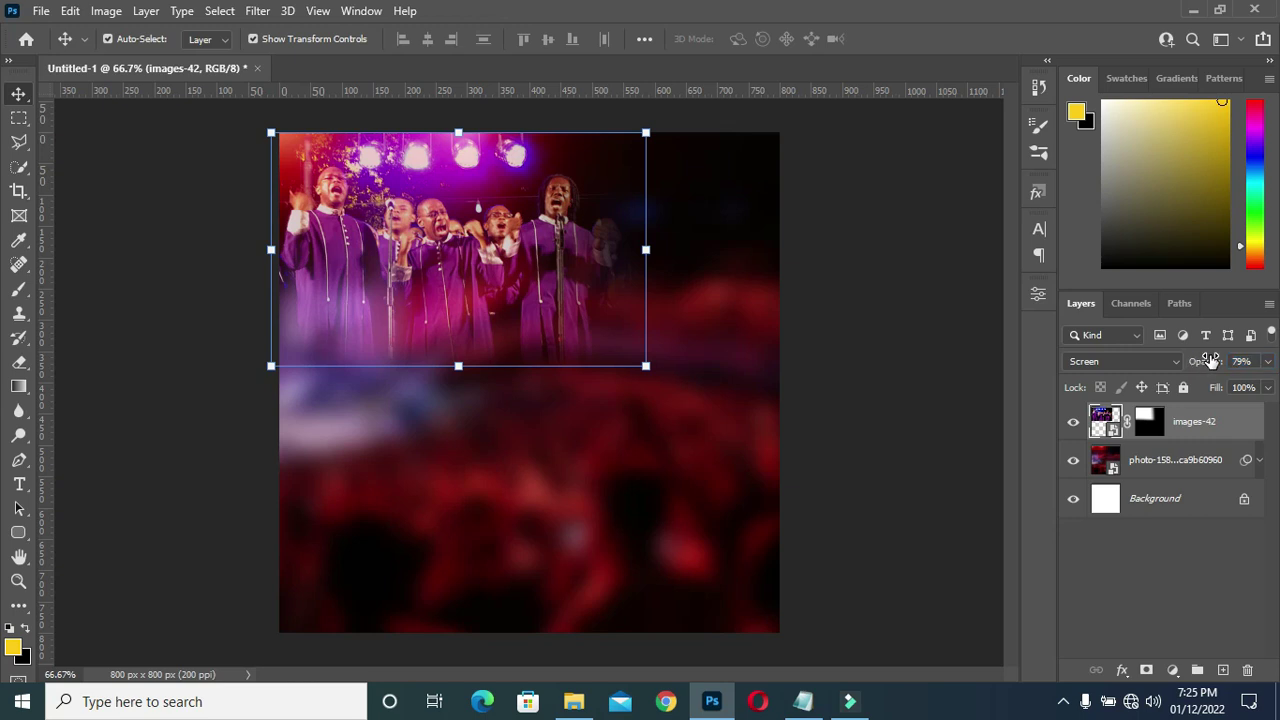
mouse_move(1205, 363)
mouse_down()
mouse_move(1187, 363)
mouse_move(1205, 366)
mouse_up()
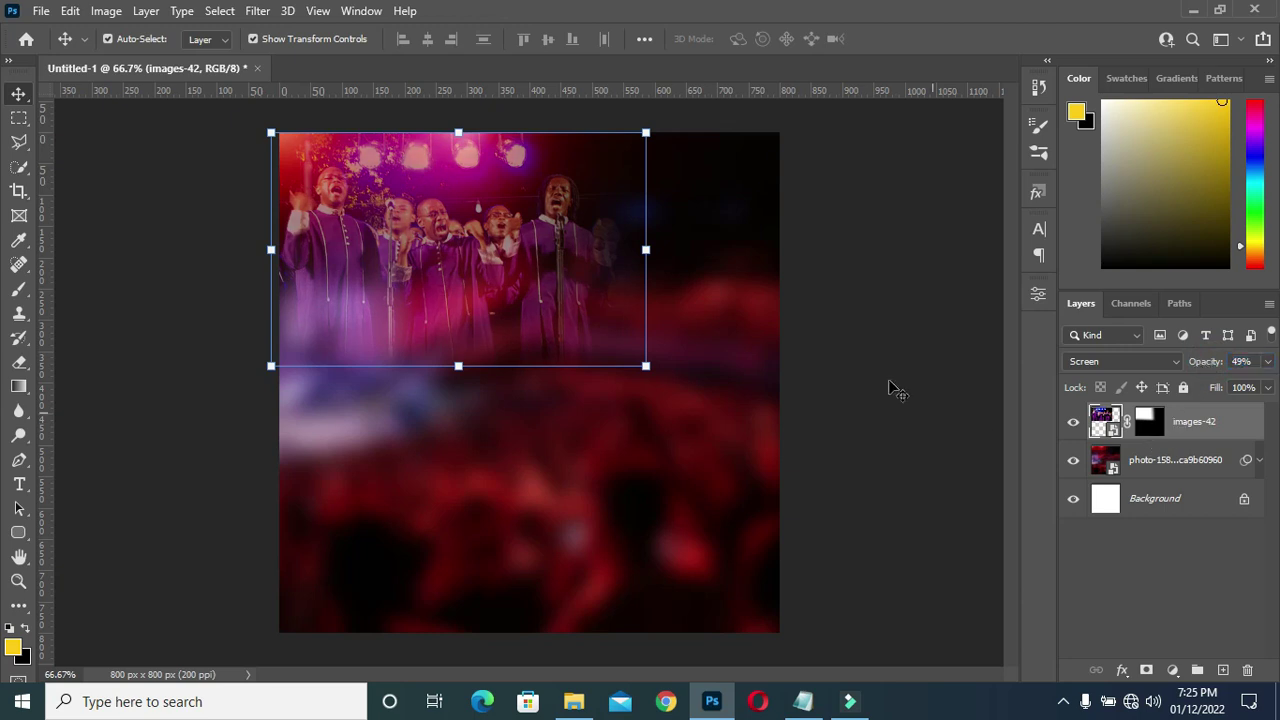
click(1207, 364)
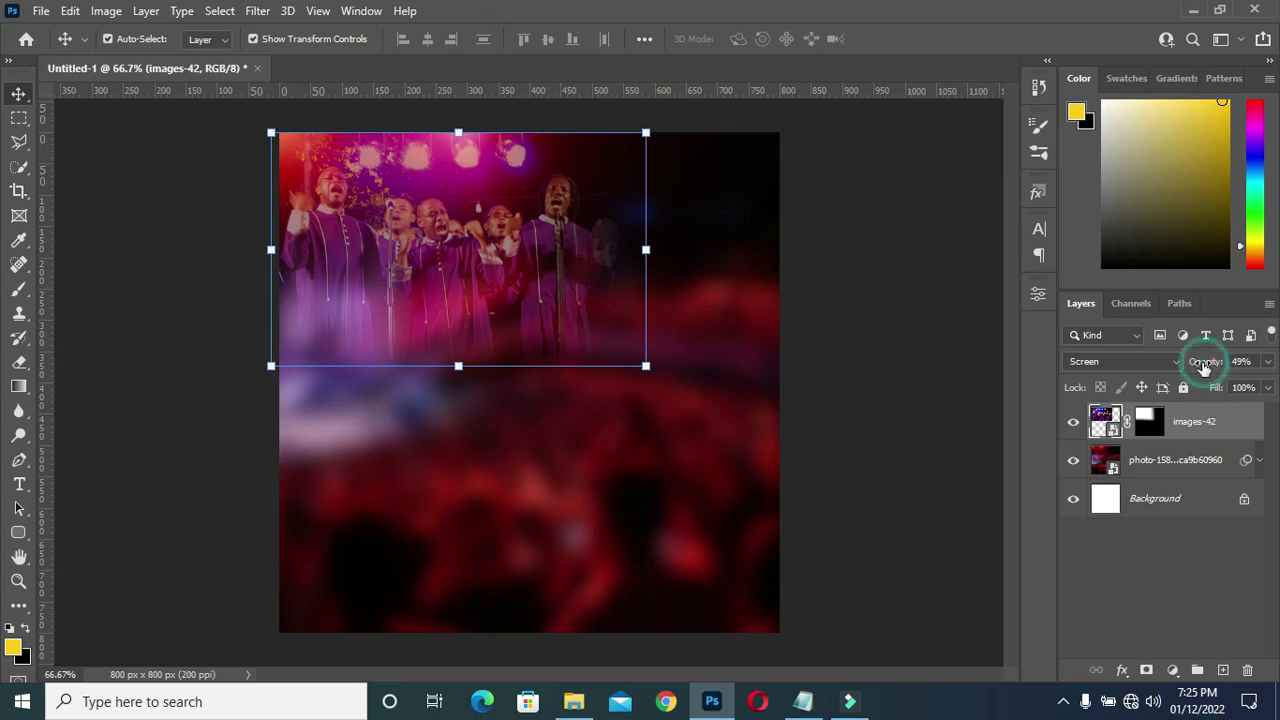
click(876, 414)
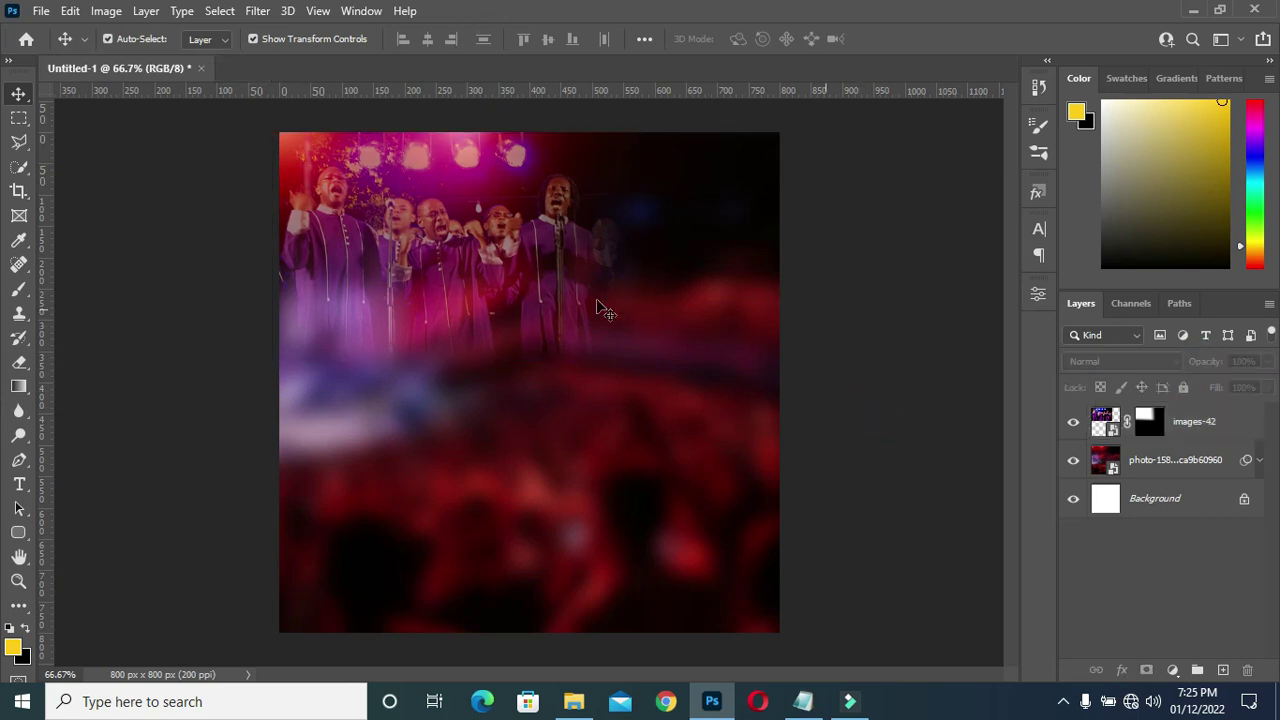
click(574, 701)
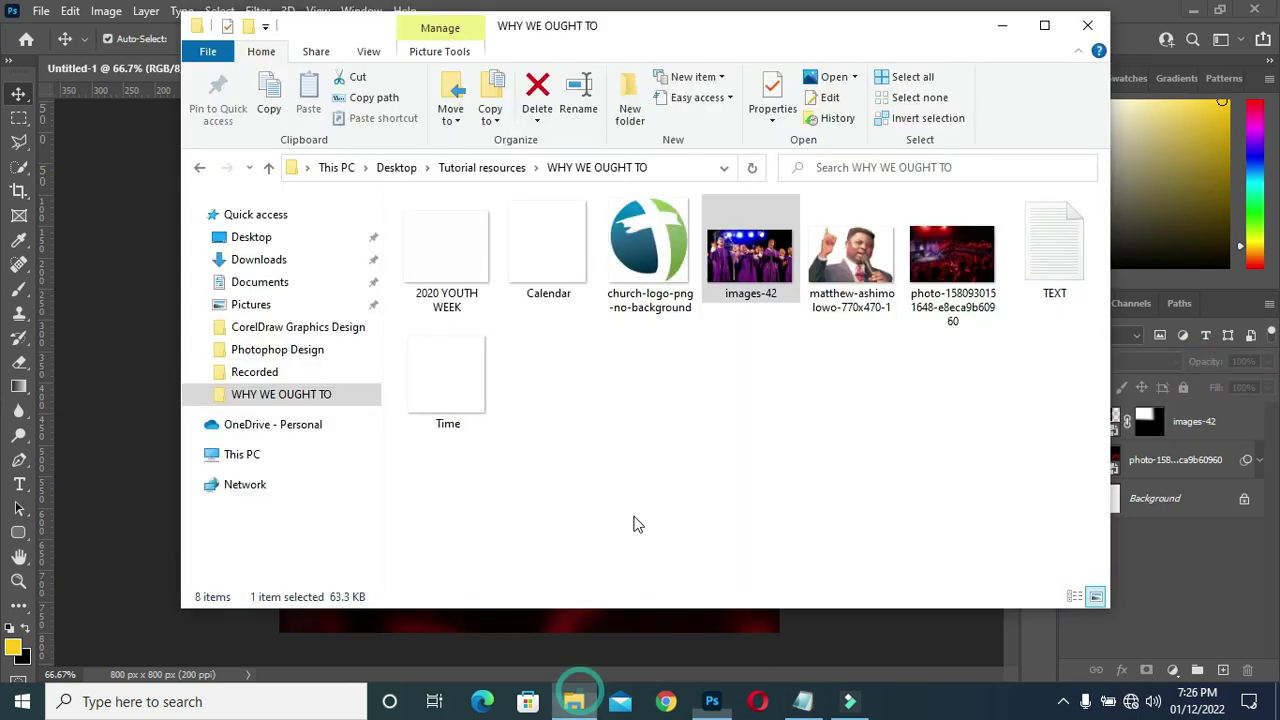
Place the 2020 YOUTH WEEK light-streak image level and stretched to cover the canvas
click(453, 245)
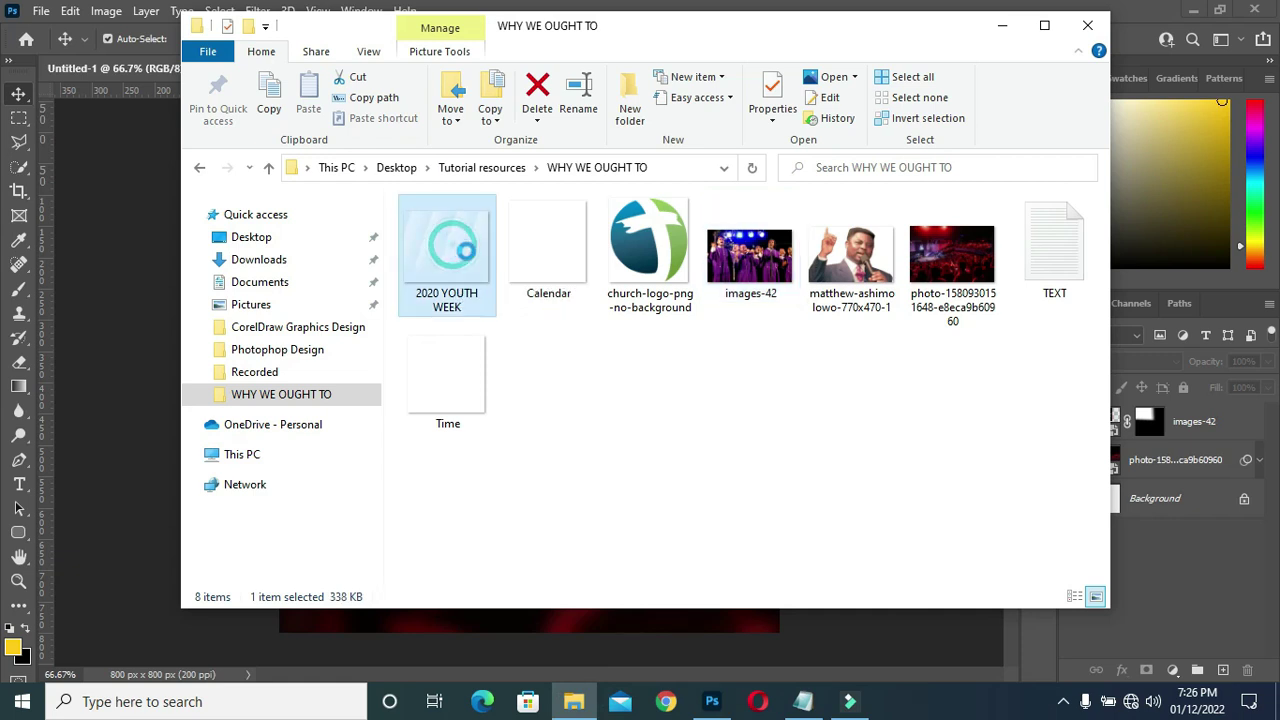
drag(459, 253, 640, 648)
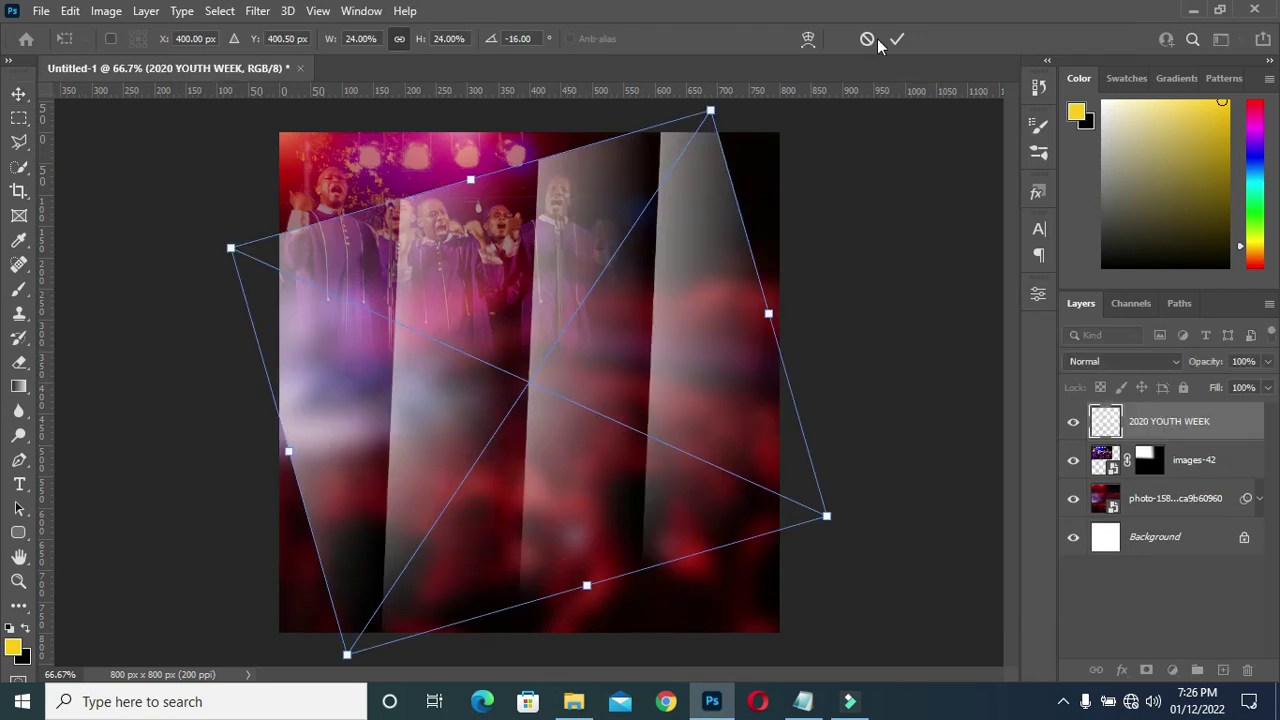
drag(810, 302, 829, 380)
drag(548, 180, 522, 159)
drag(526, 551, 745, 588)
drag(827, 602, 823, 602)
double_click(697, 394)
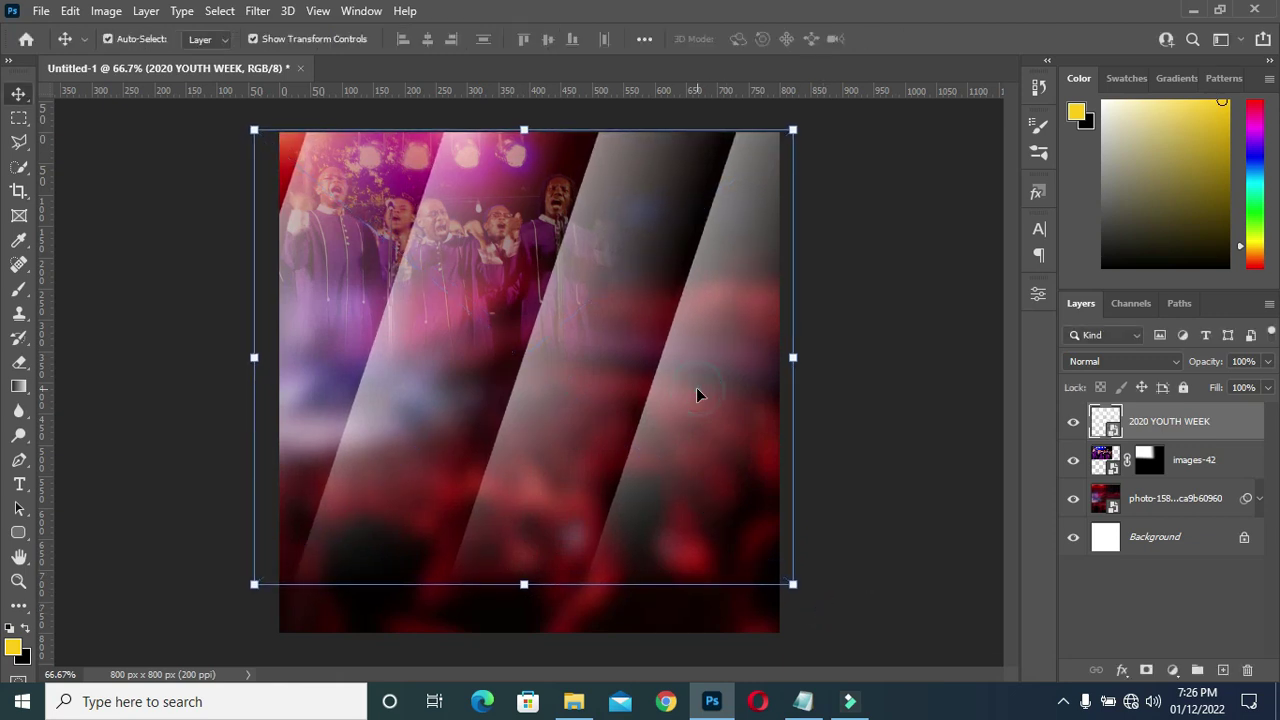
drag(530, 588, 524, 632)
double_click(652, 384)
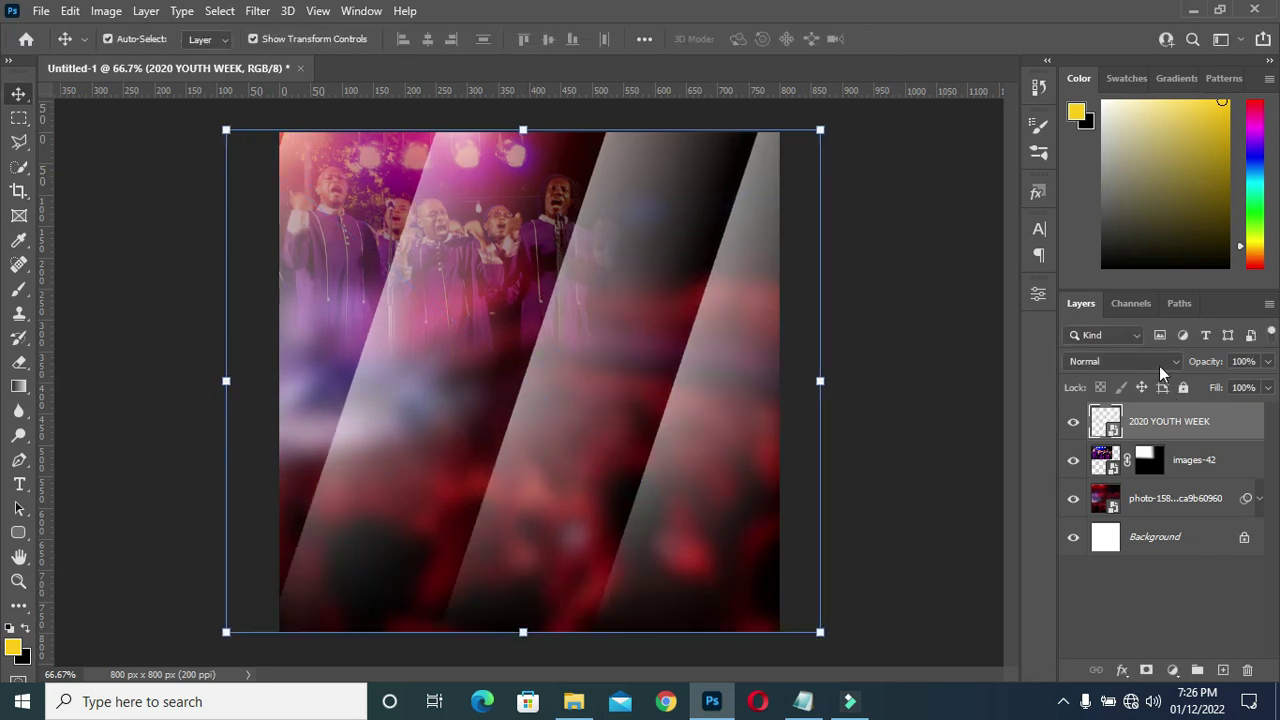
Blend the streak layer in Soft Light at 86% opacity
click(1125, 363)
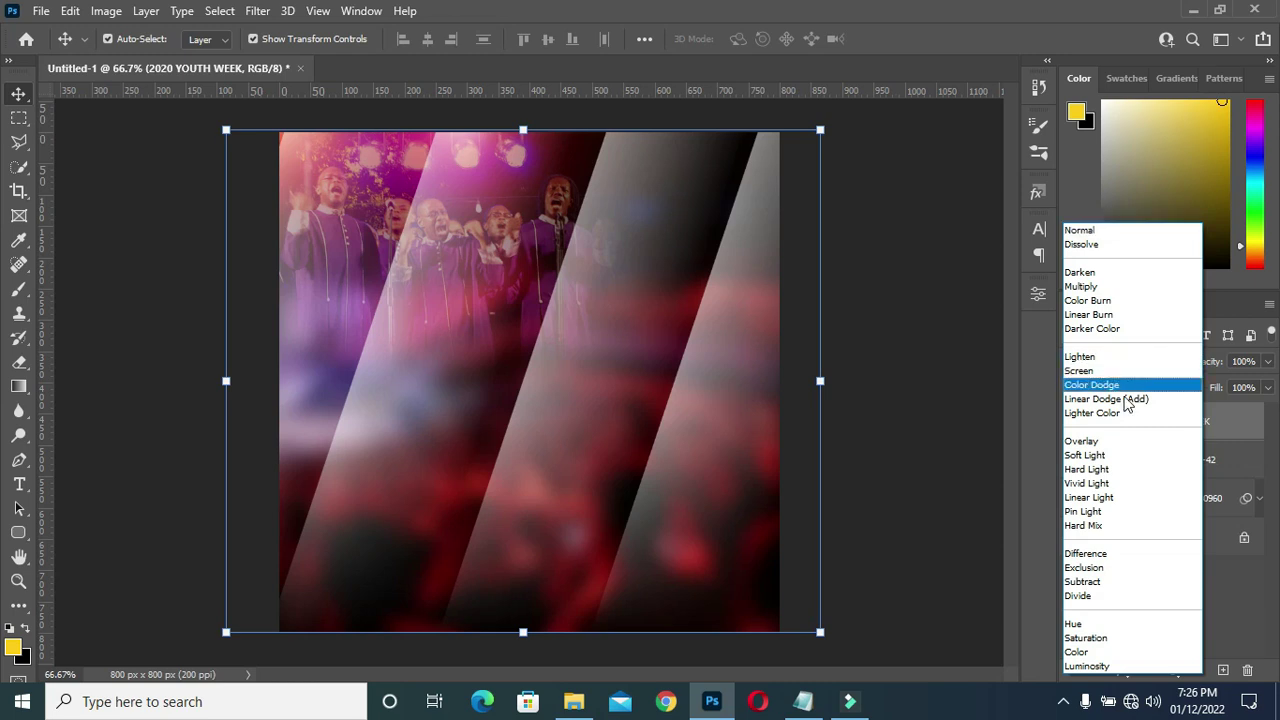
click(1125, 458)
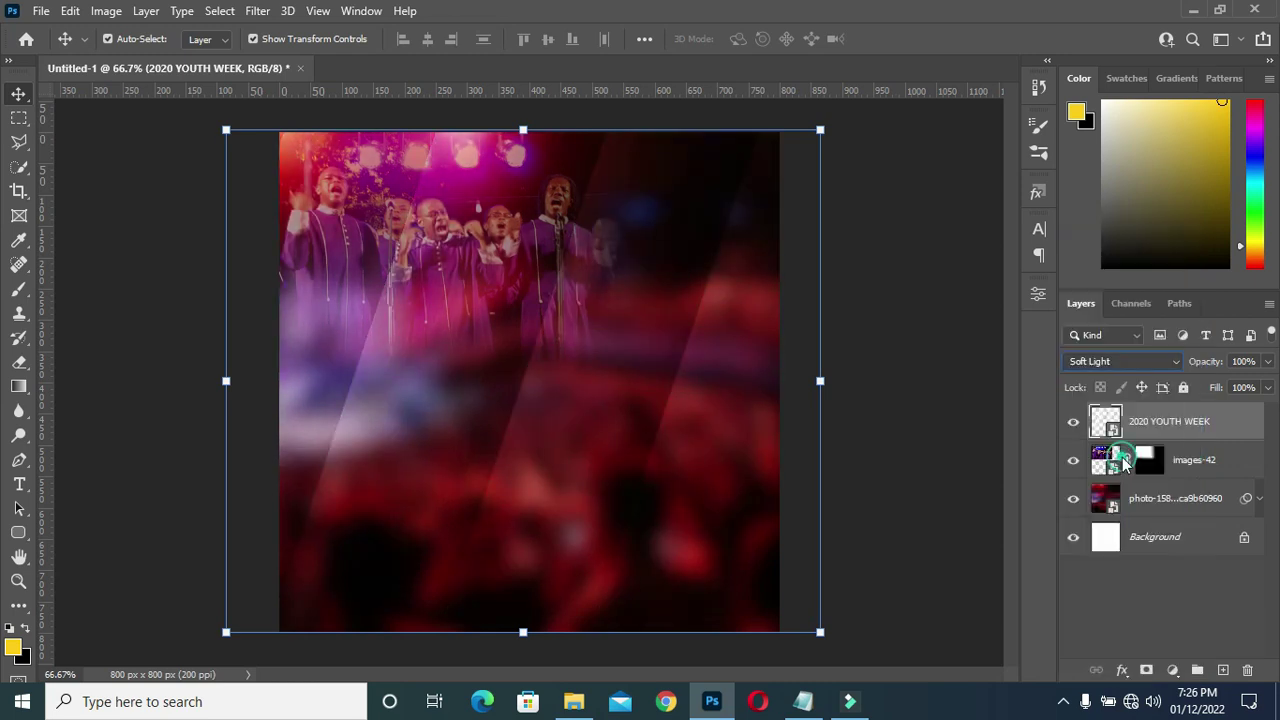
drag(1210, 362, 1200, 364)
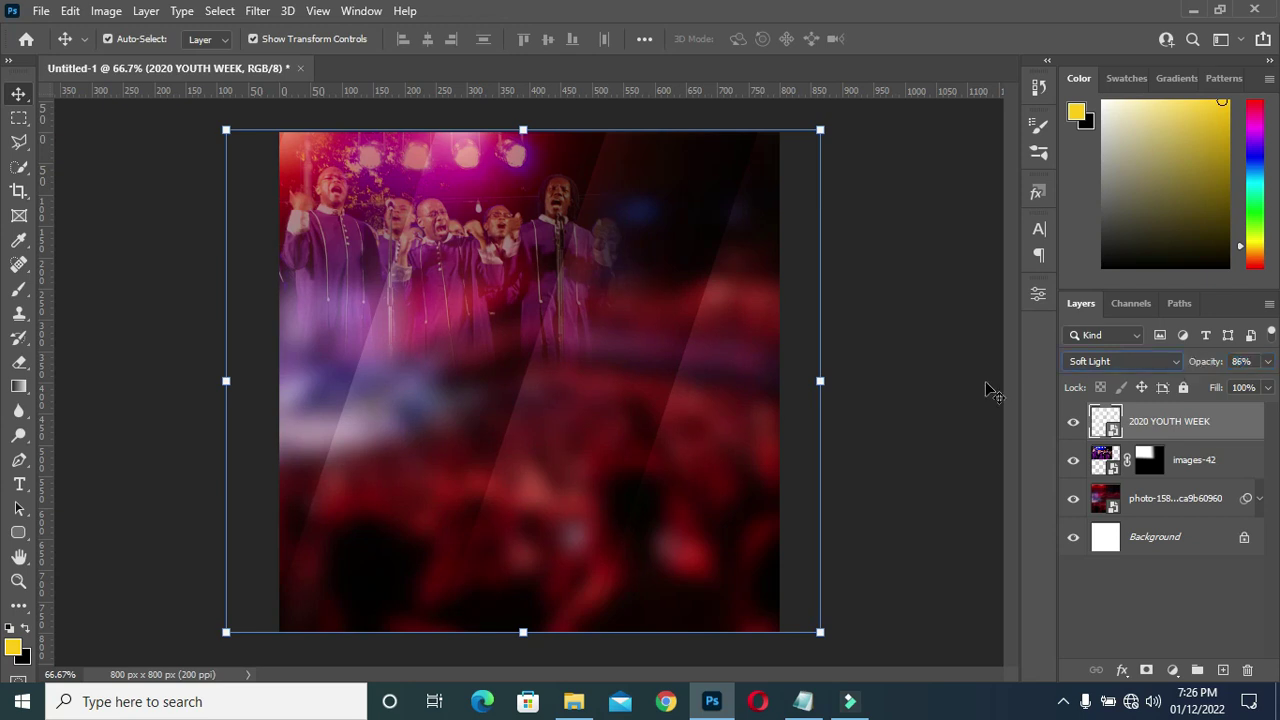
click(957, 386)
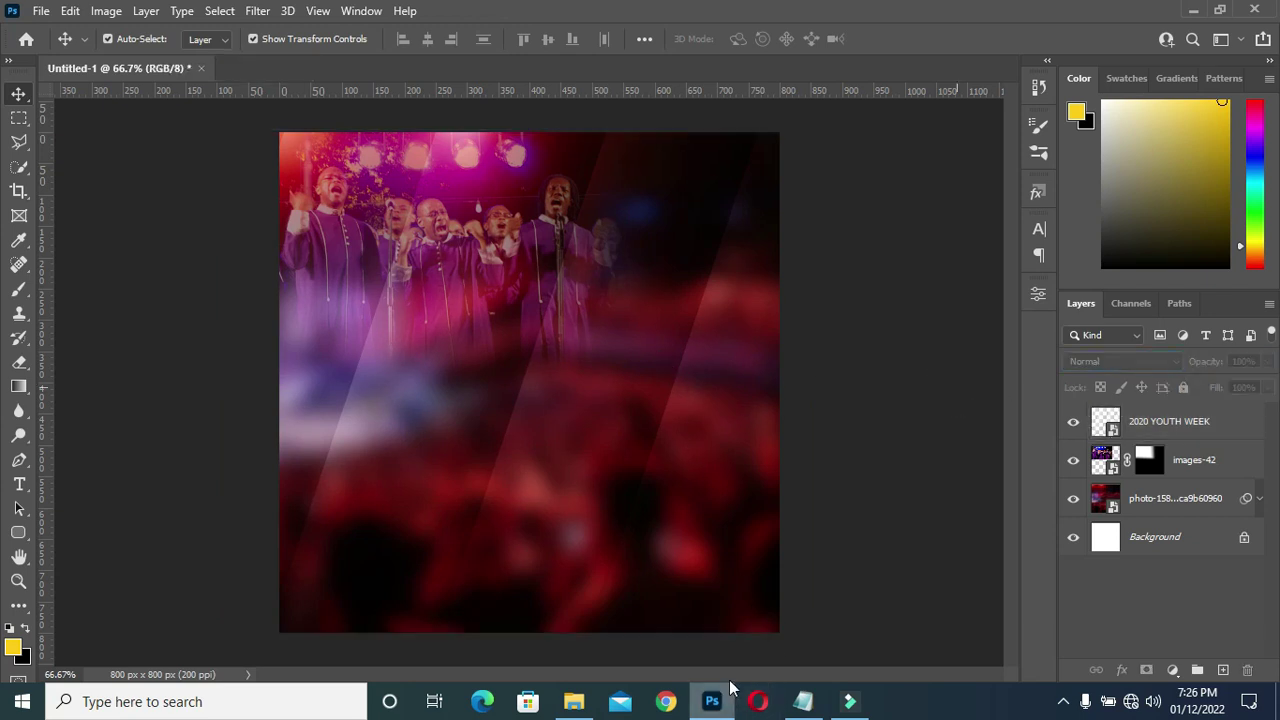
Place church-logo-png-no-background as a small top-right emblem, then bring up the TEXT notes
click(573, 701)
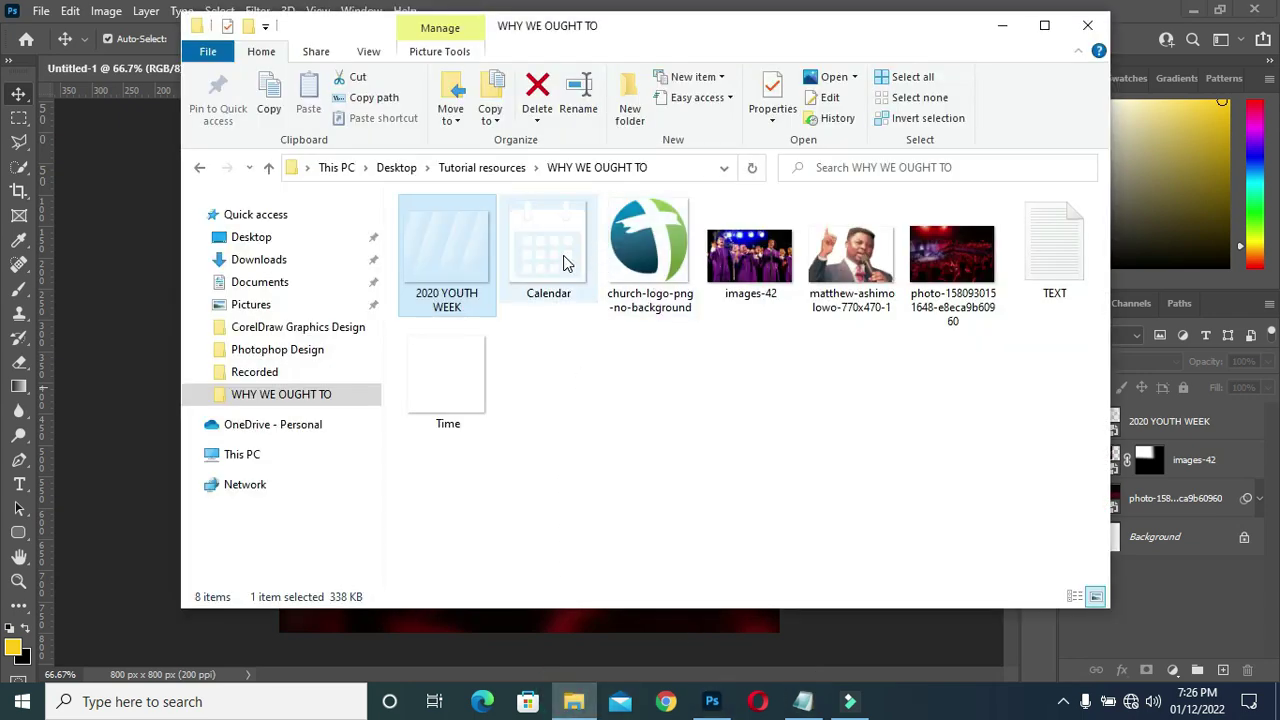
click(648, 242)
drag(657, 229, 789, 645)
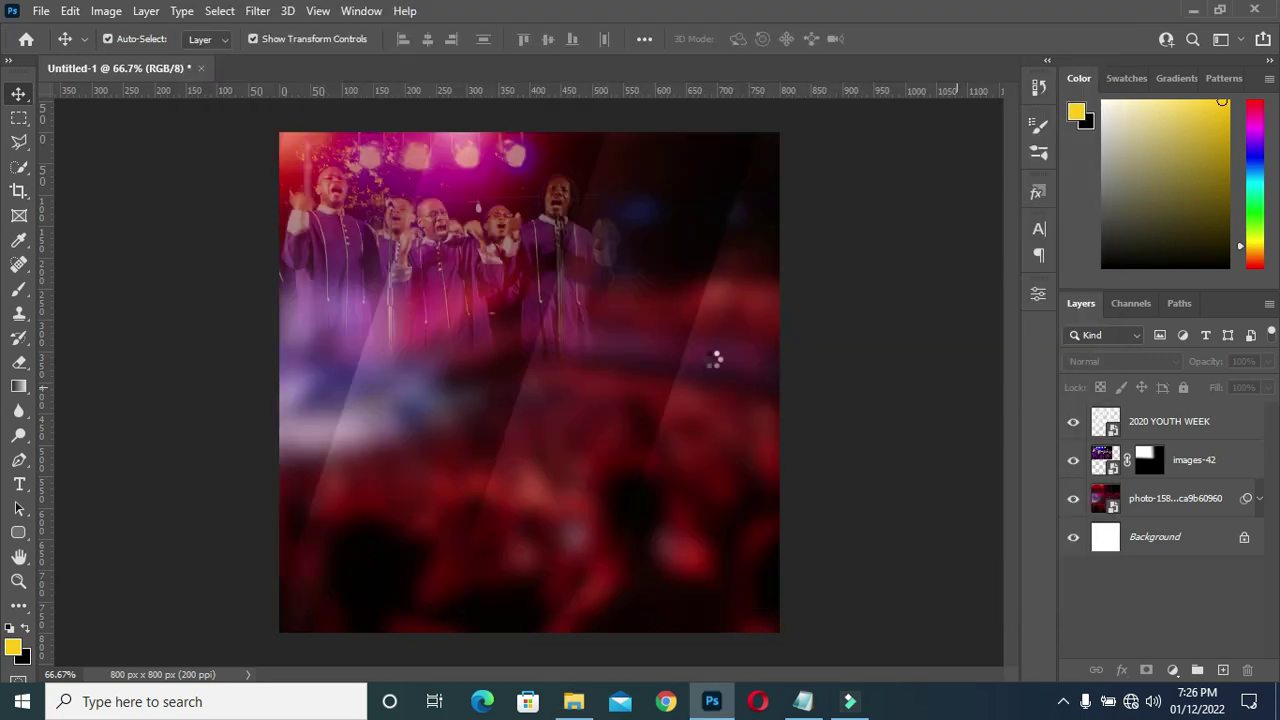
drag(707, 383, 748, 188)
scroll(730, 185, up, 1)
scroll(726, 150, up, 3)
drag(718, 228, 732, 208)
click(898, 36)
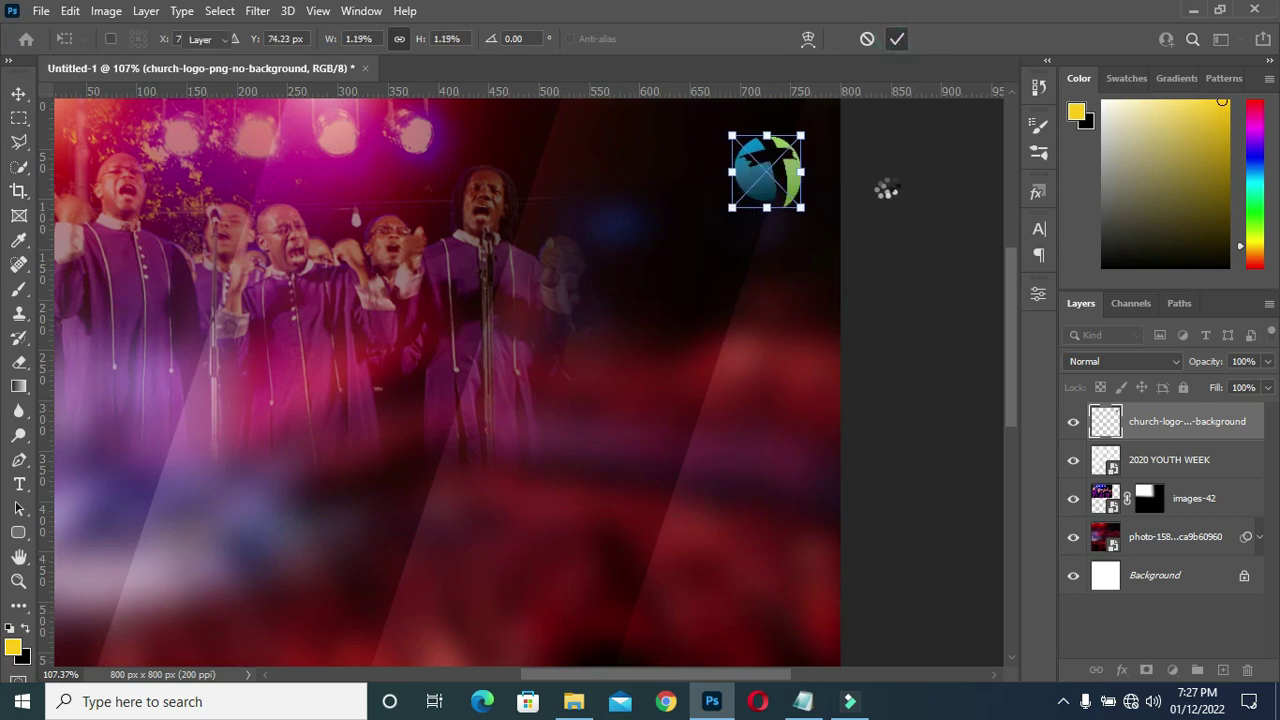
scroll(886, 189, down, 3)
click(838, 231)
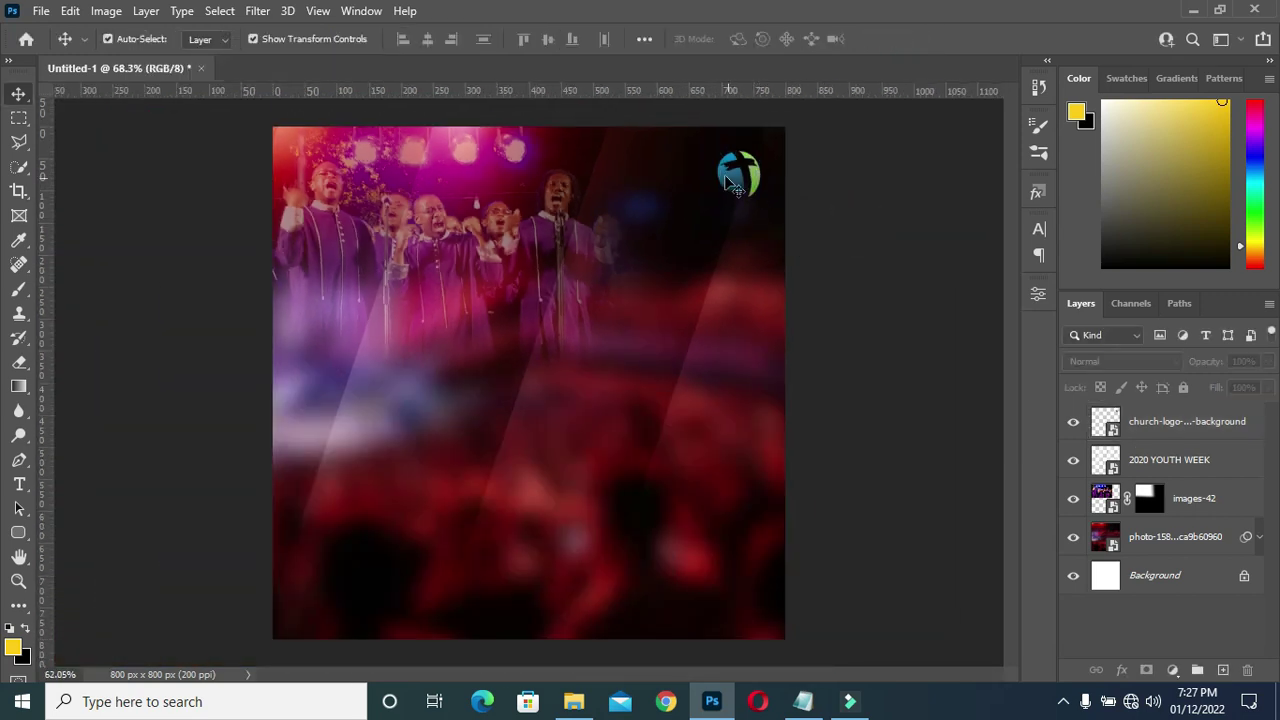
click(830, 286)
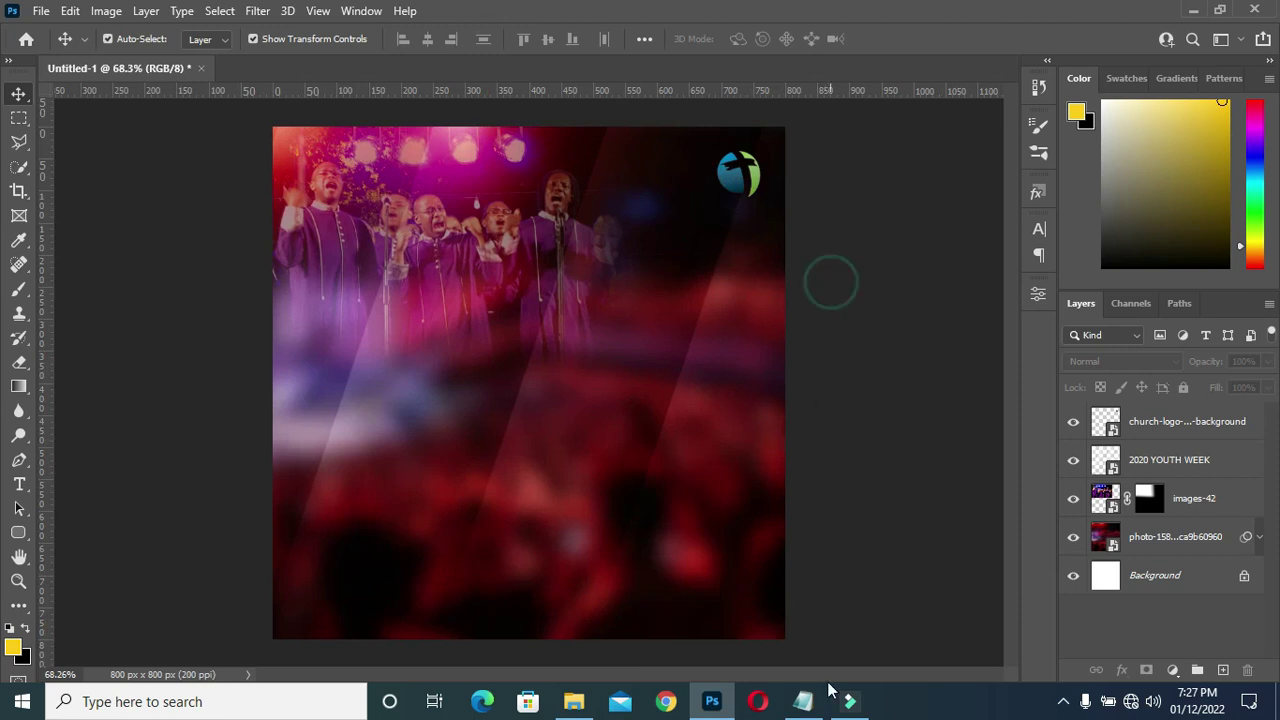
click(803, 701)
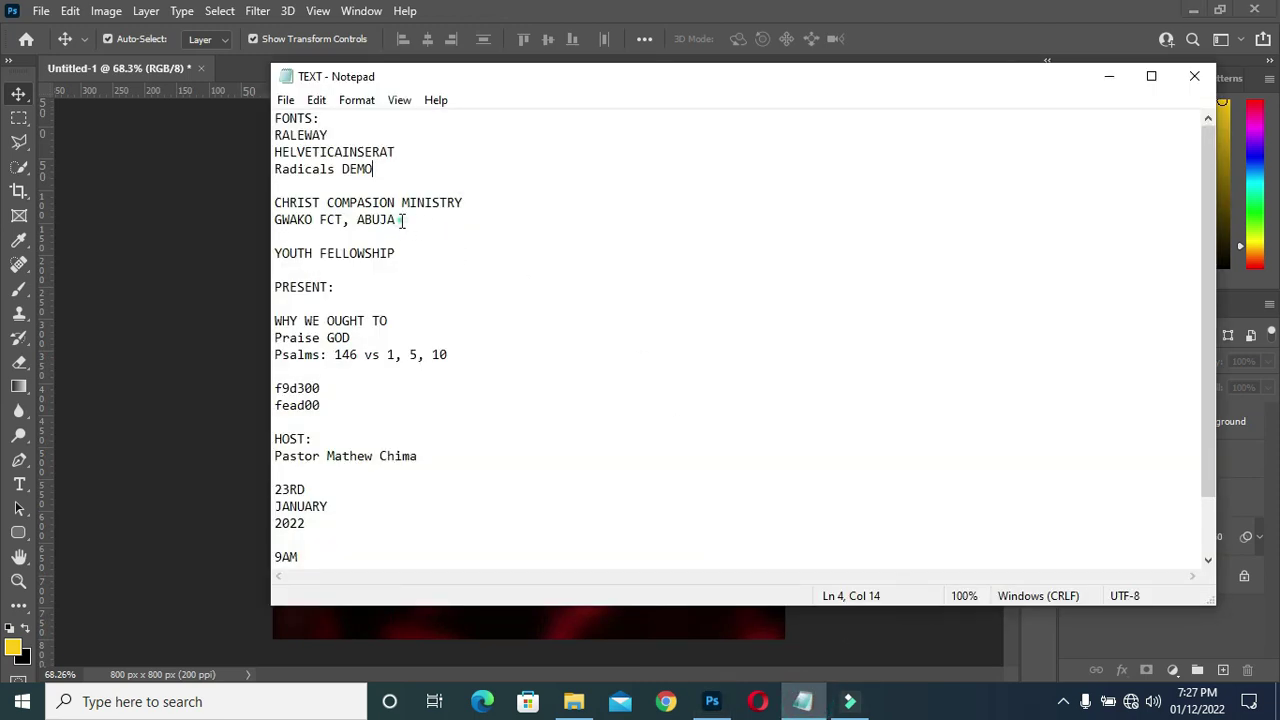
Copy the ministry name and location lines from the notes and pick the Type tool
drag(401, 221, 263, 208)
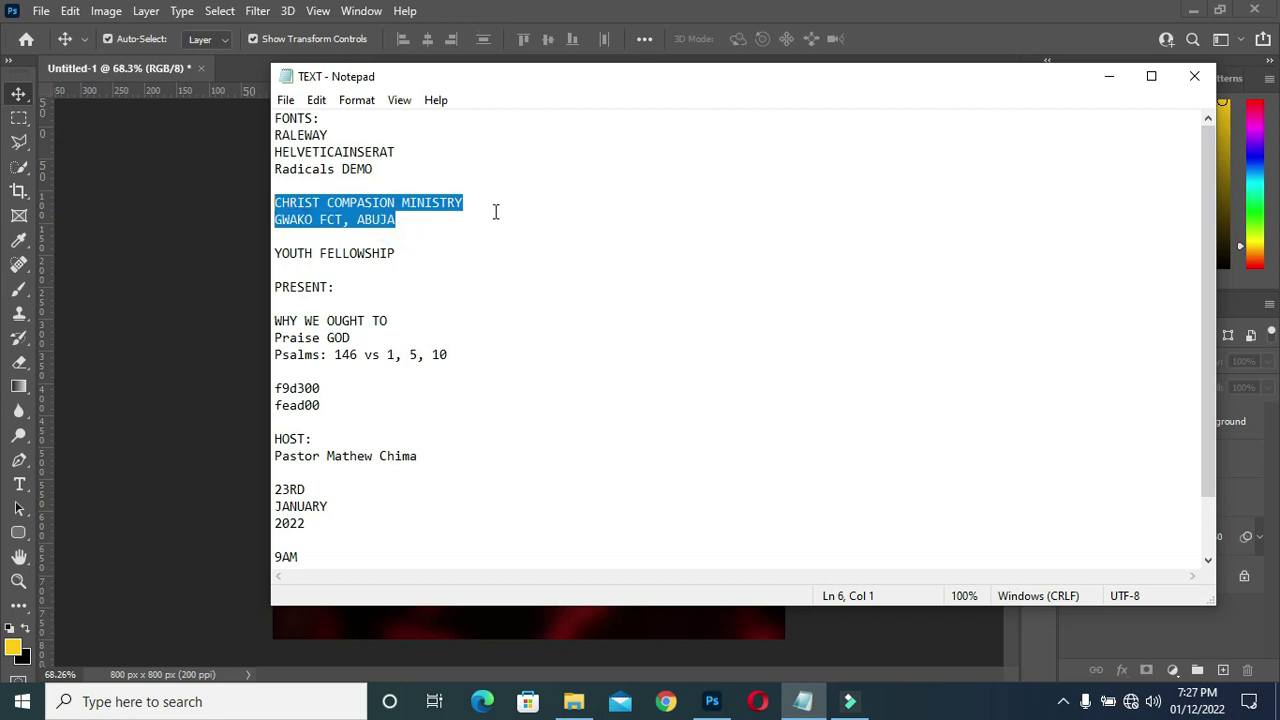
click(1107, 76)
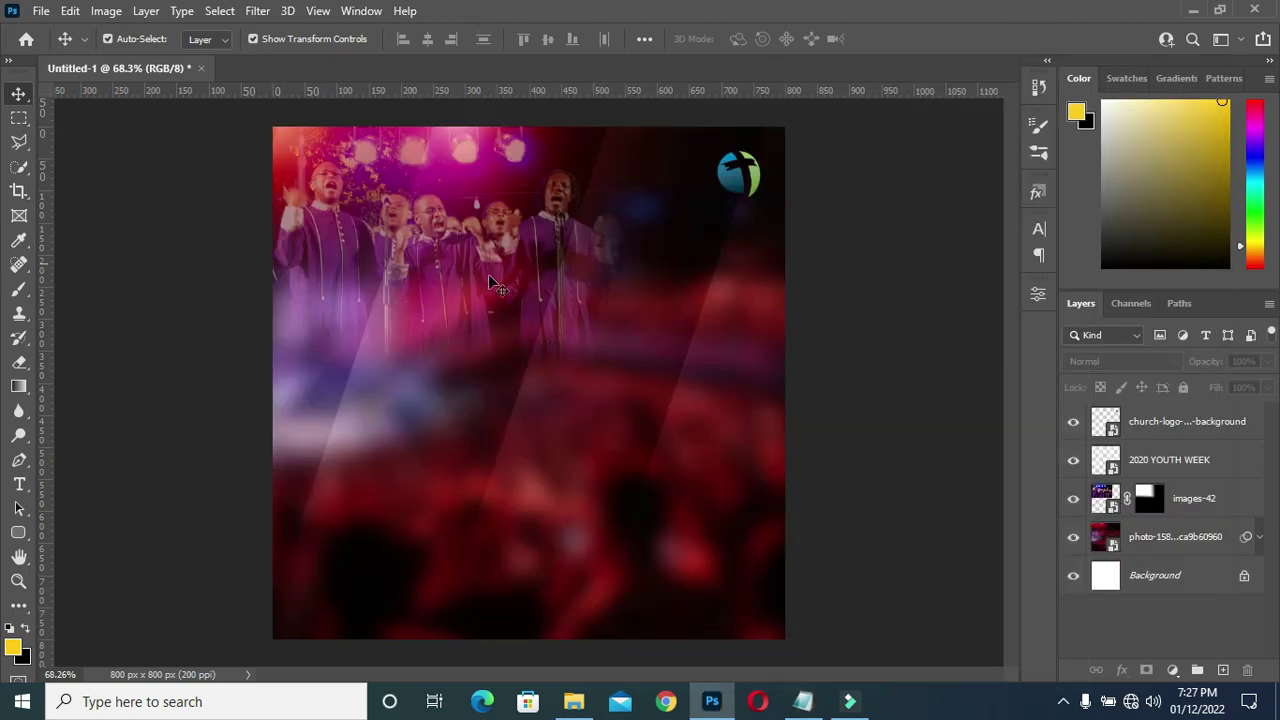
key(t)
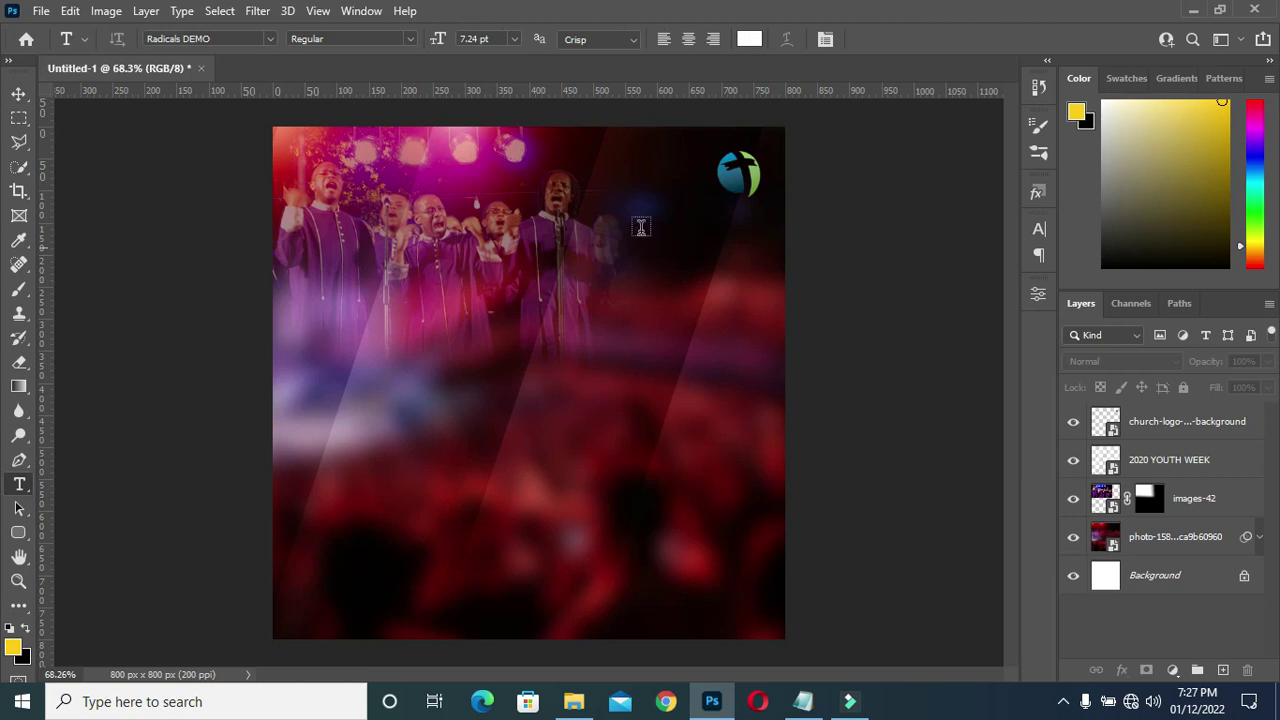
scroll(555, 297, up, 1)
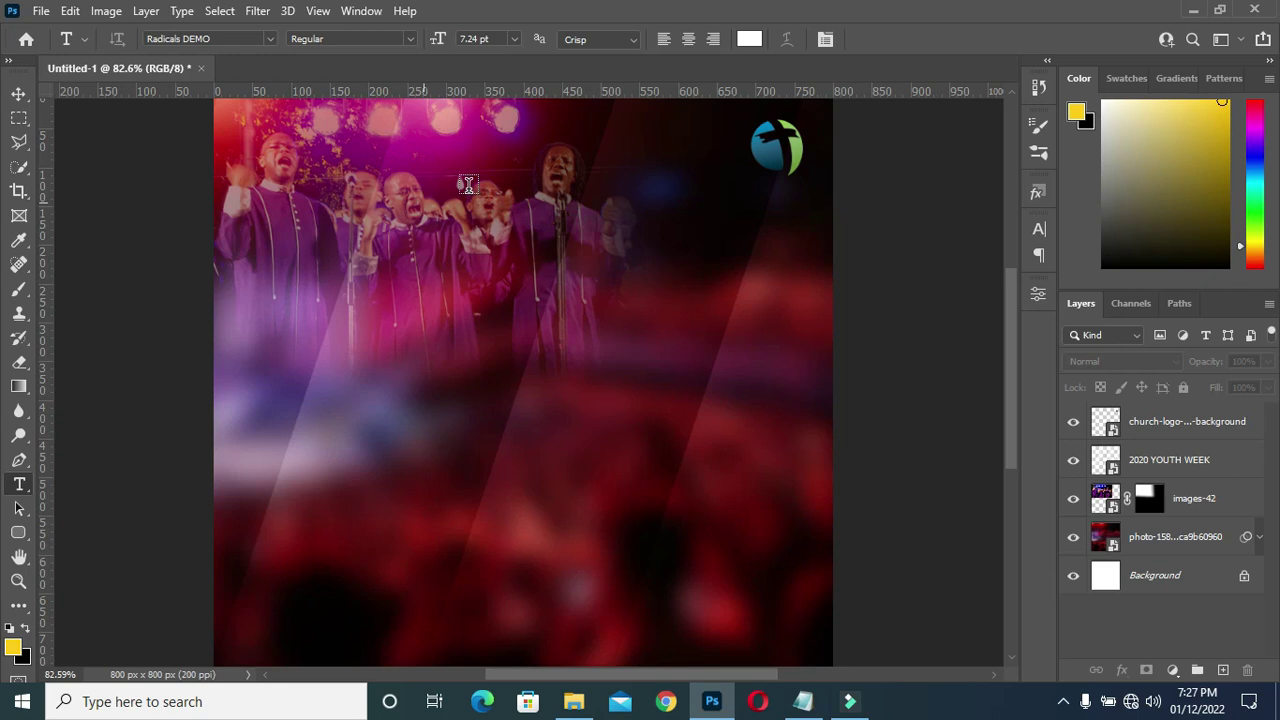
Add the ministry name and location heading and set it in Raleway Bold
click(427, 190)
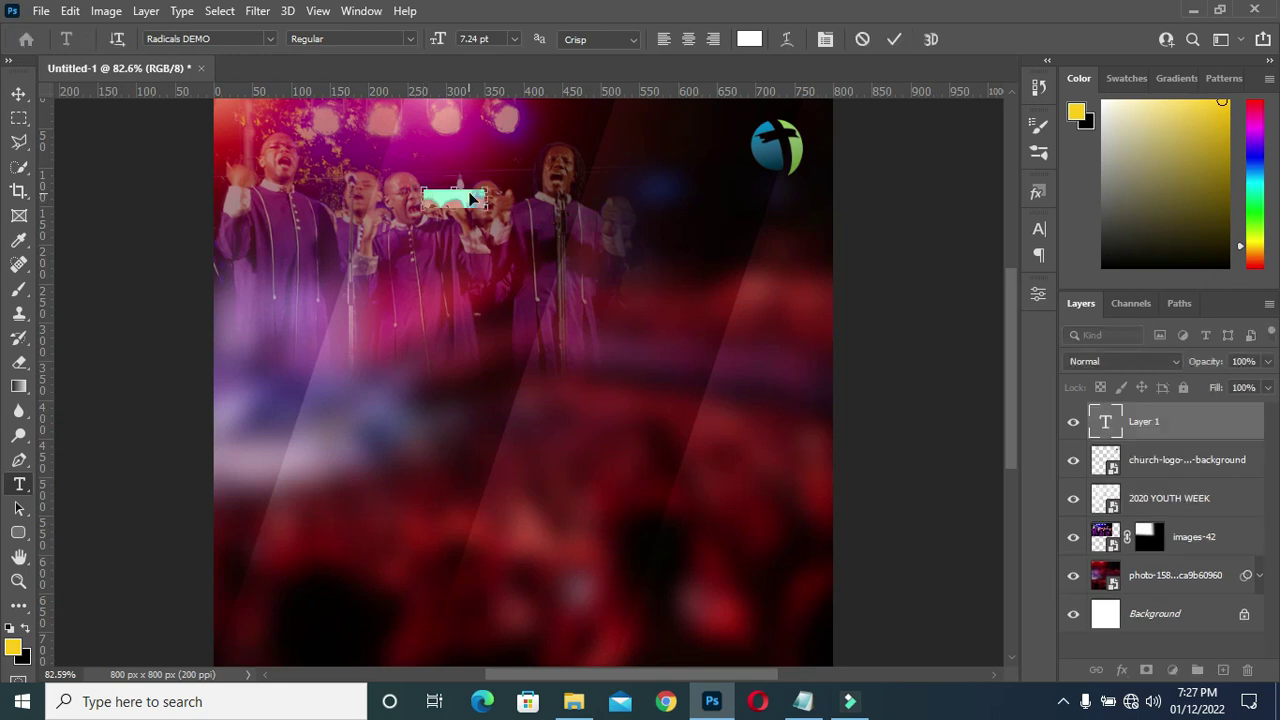
text(youth week choir)
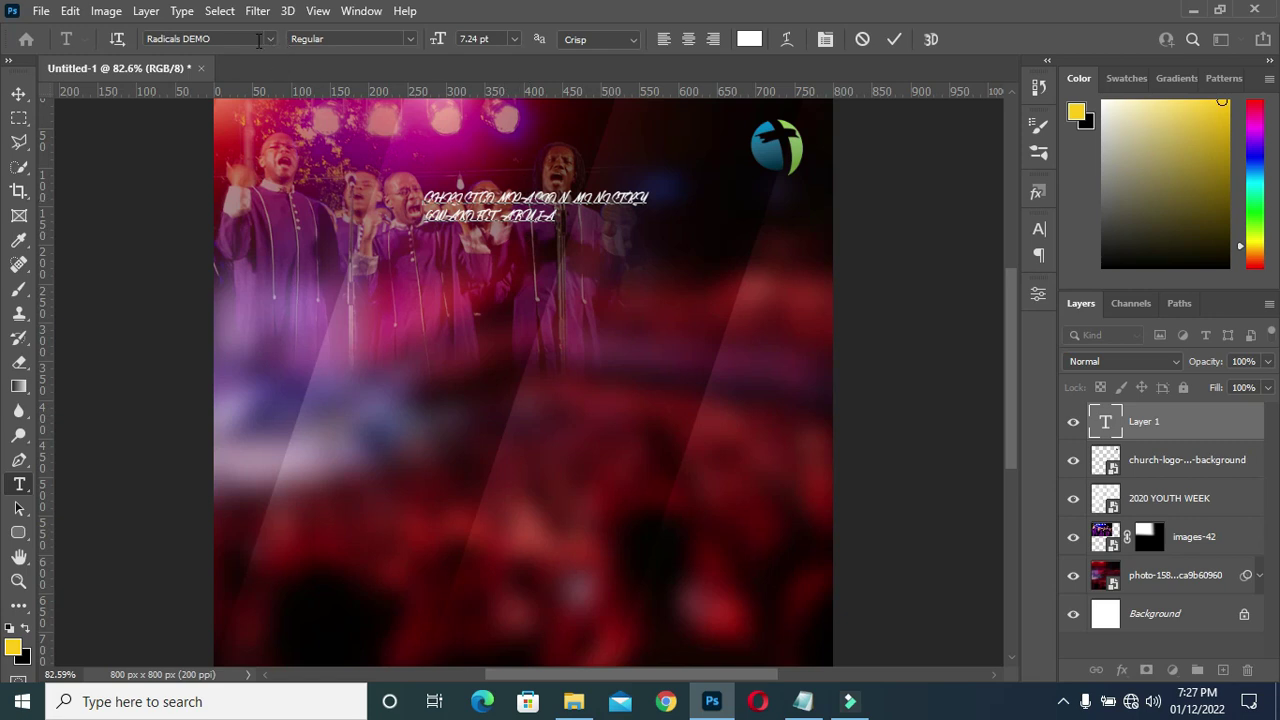
click(825, 38)
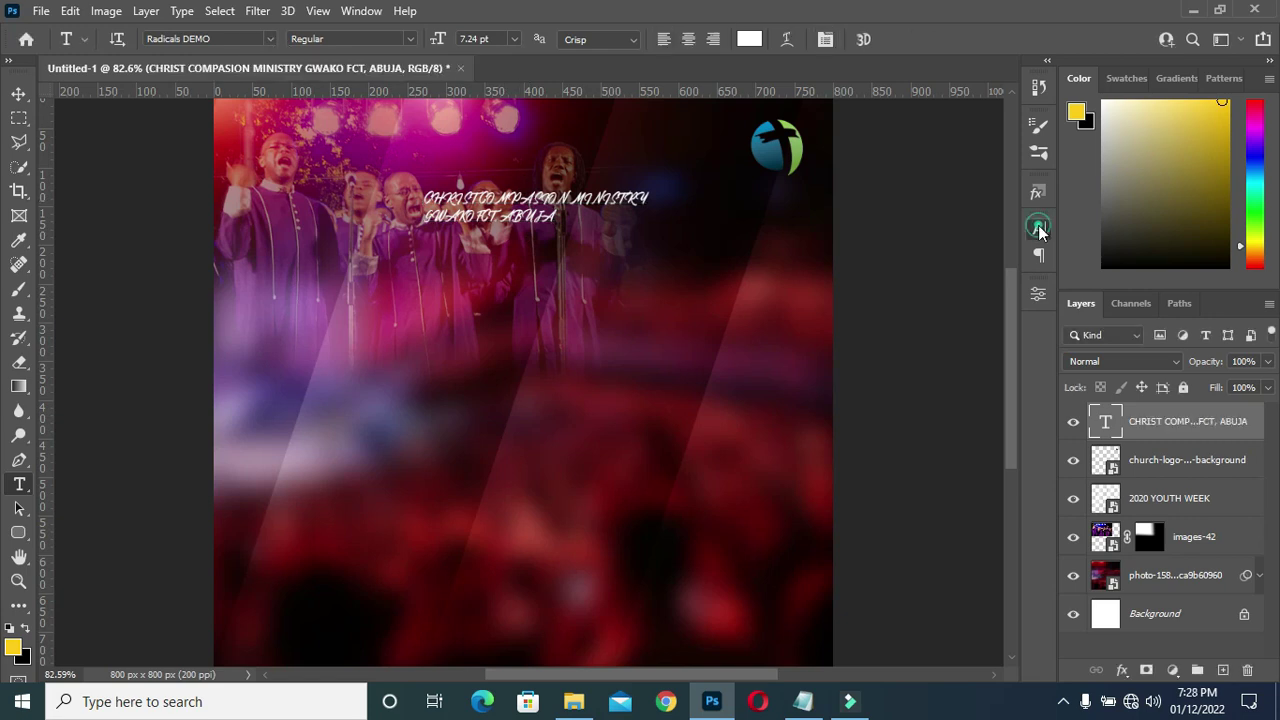
click(928, 256)
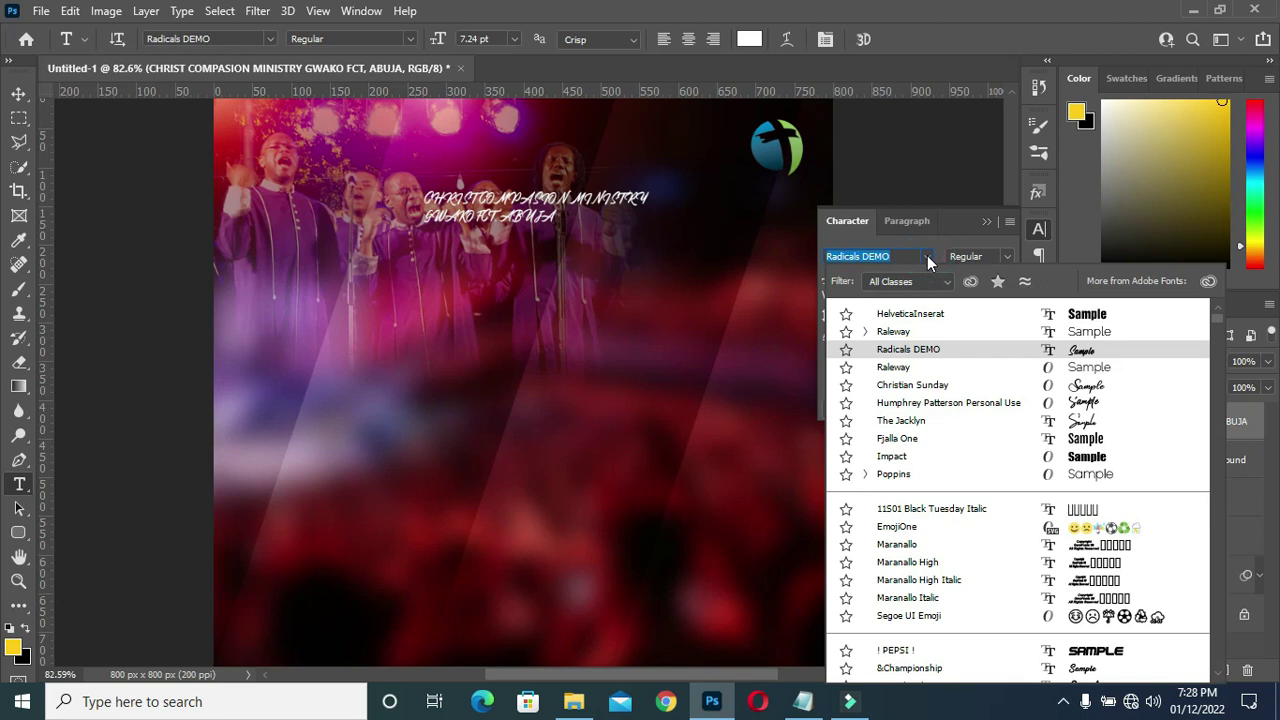
click(890, 332)
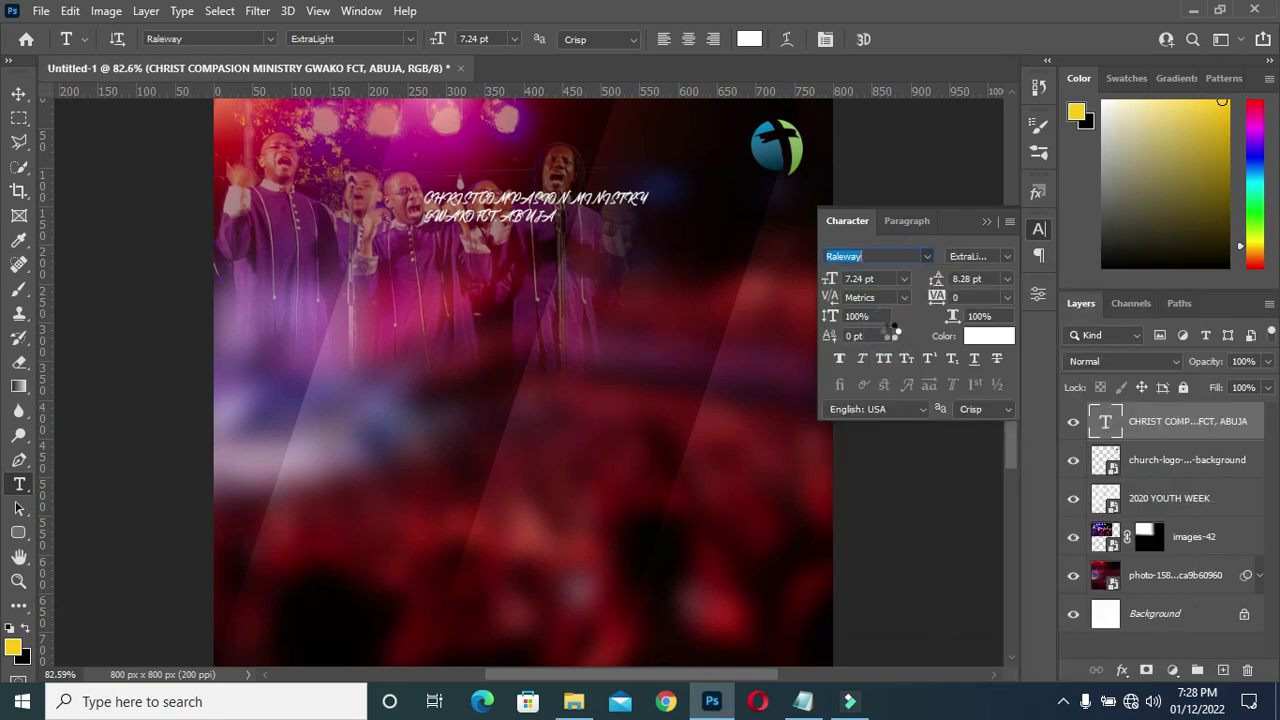
click(1005, 255)
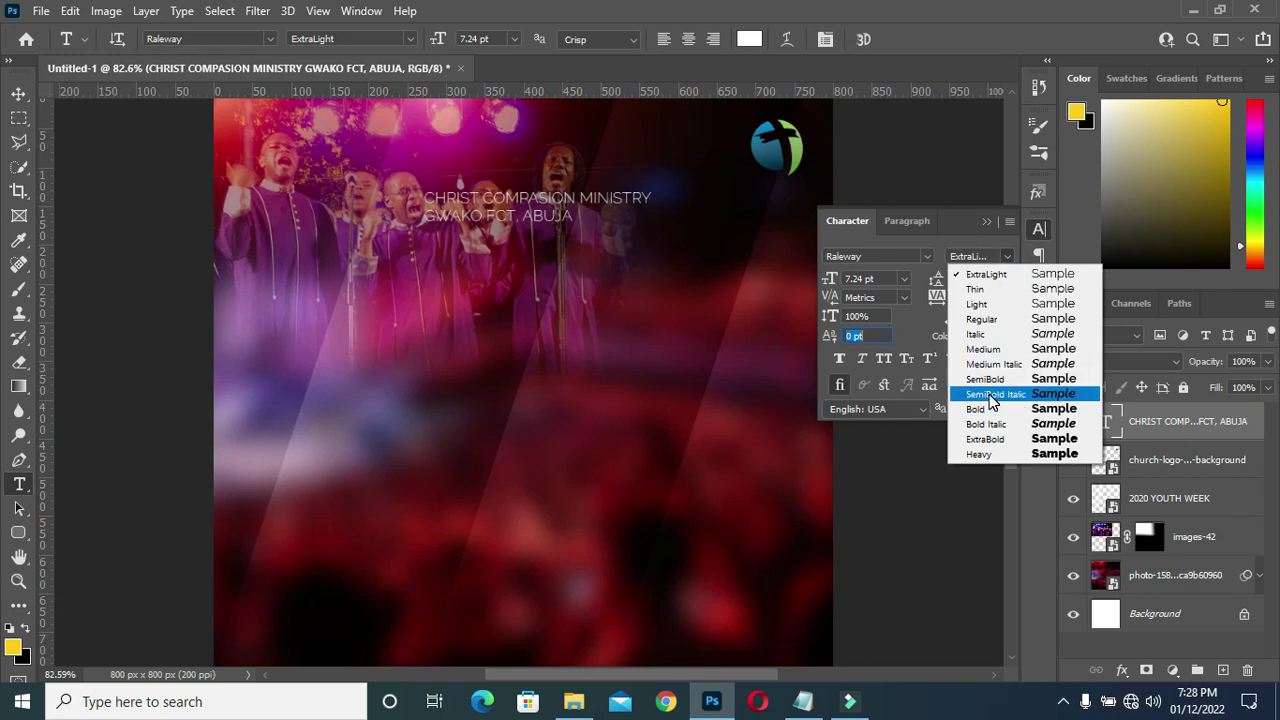
click(991, 416)
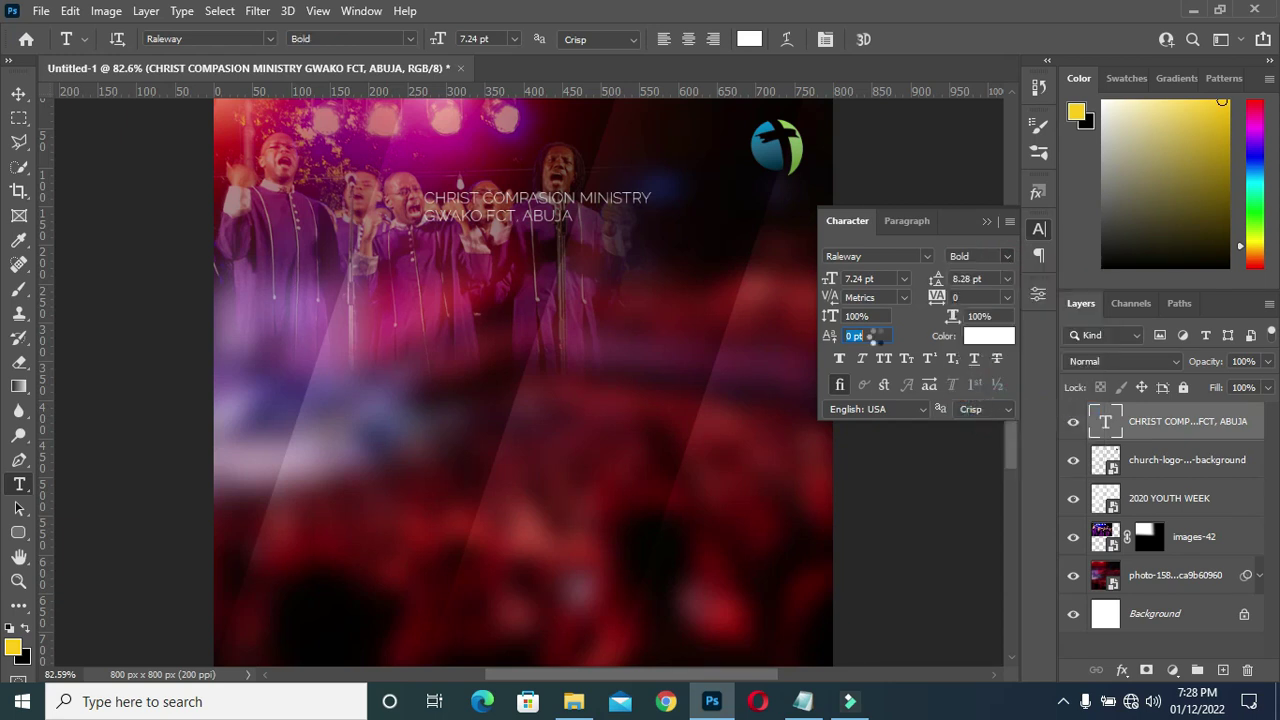
click(988, 221)
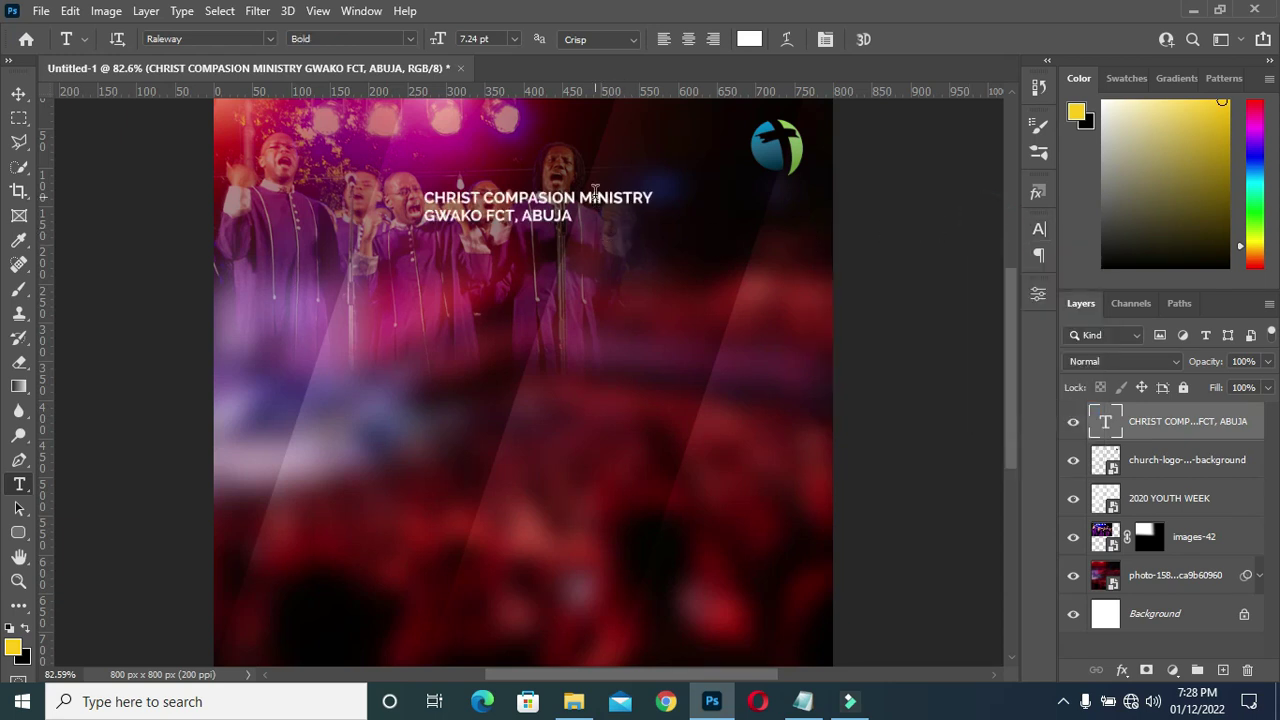
Right-align the heading and move it beside the logo at the top right
click(713, 38)
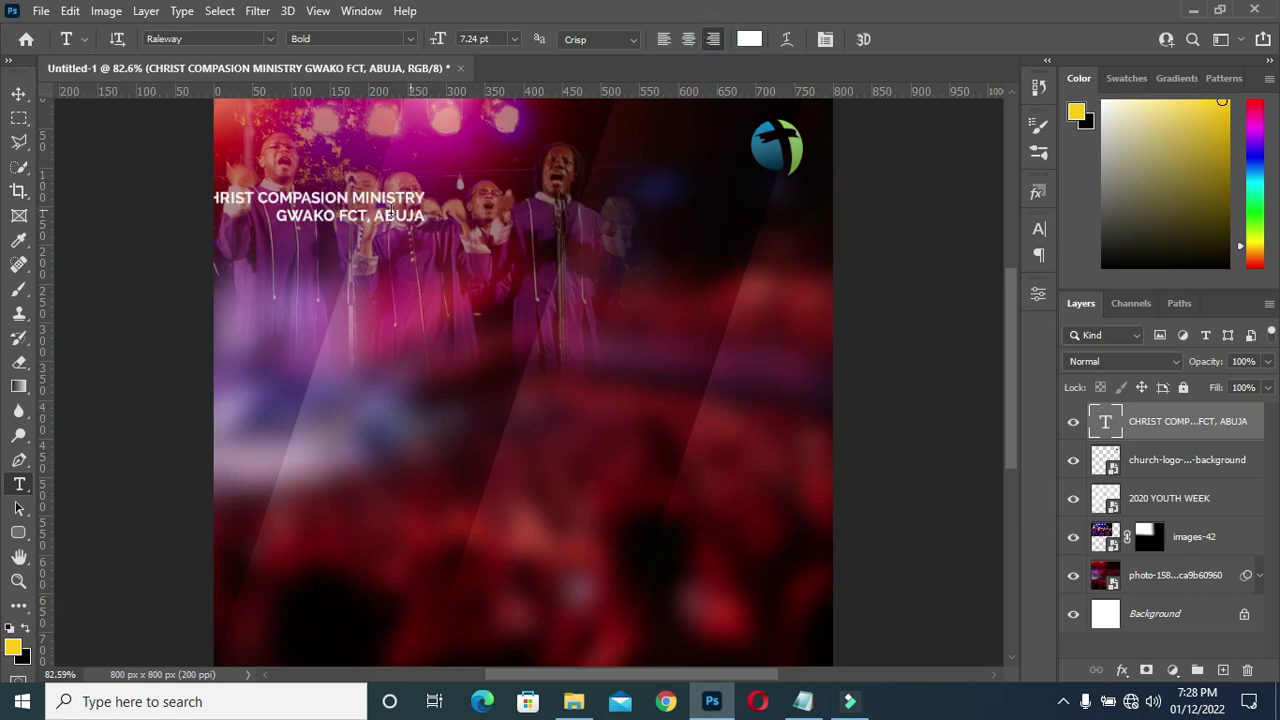
drag(380, 207, 688, 136)
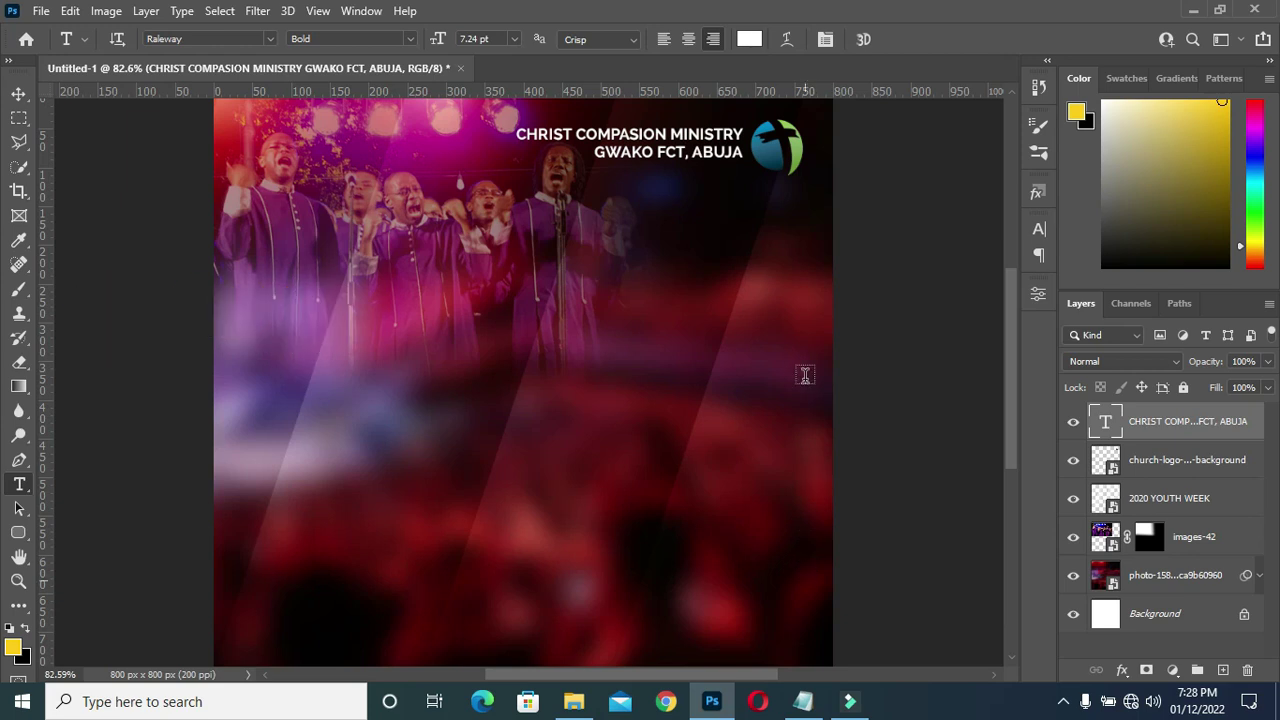
click(803, 701)
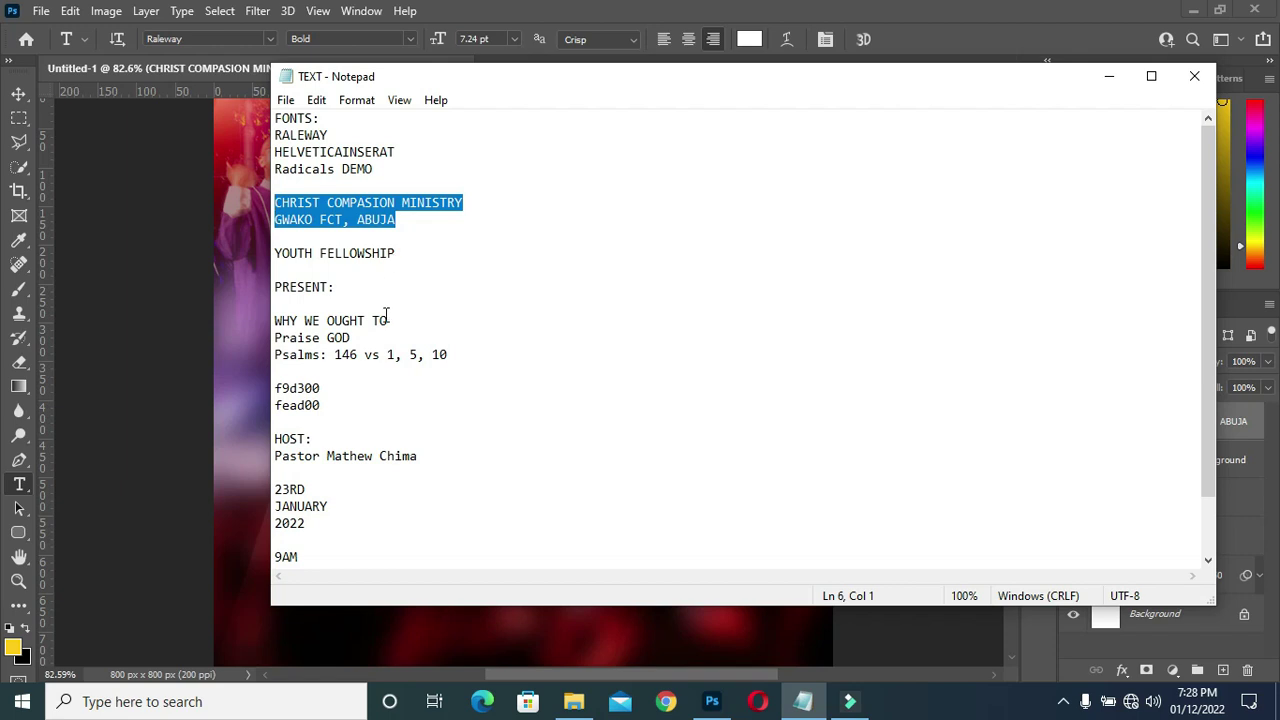
Colour the ministry heading yellow using hex f9d300 copied from the notes
double_click(330, 387)
key(ctrl+c)
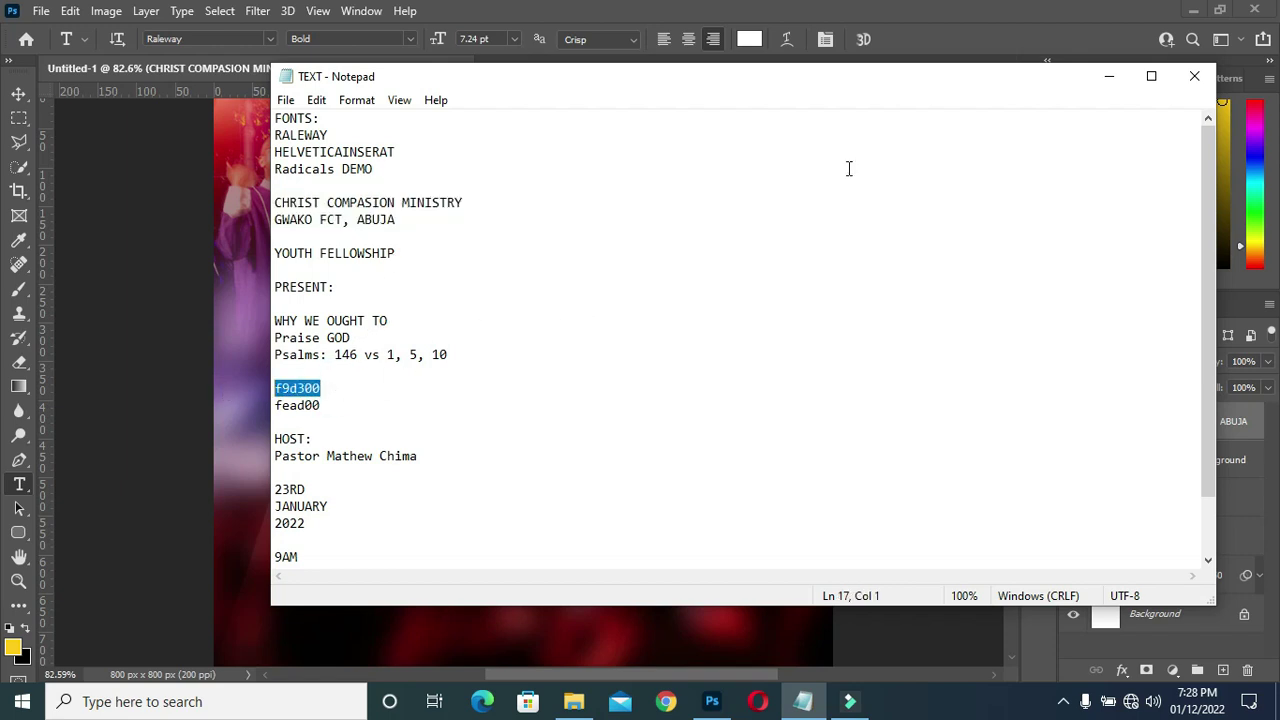
click(1110, 75)
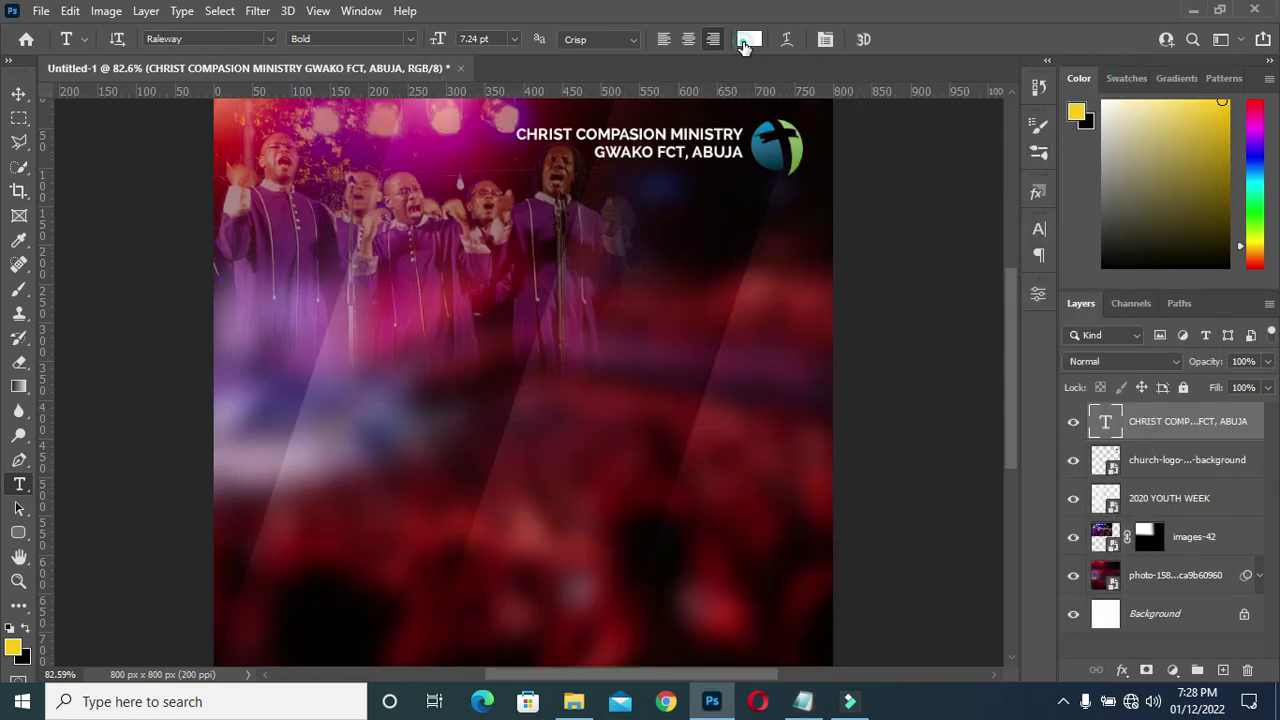
click(749, 39)
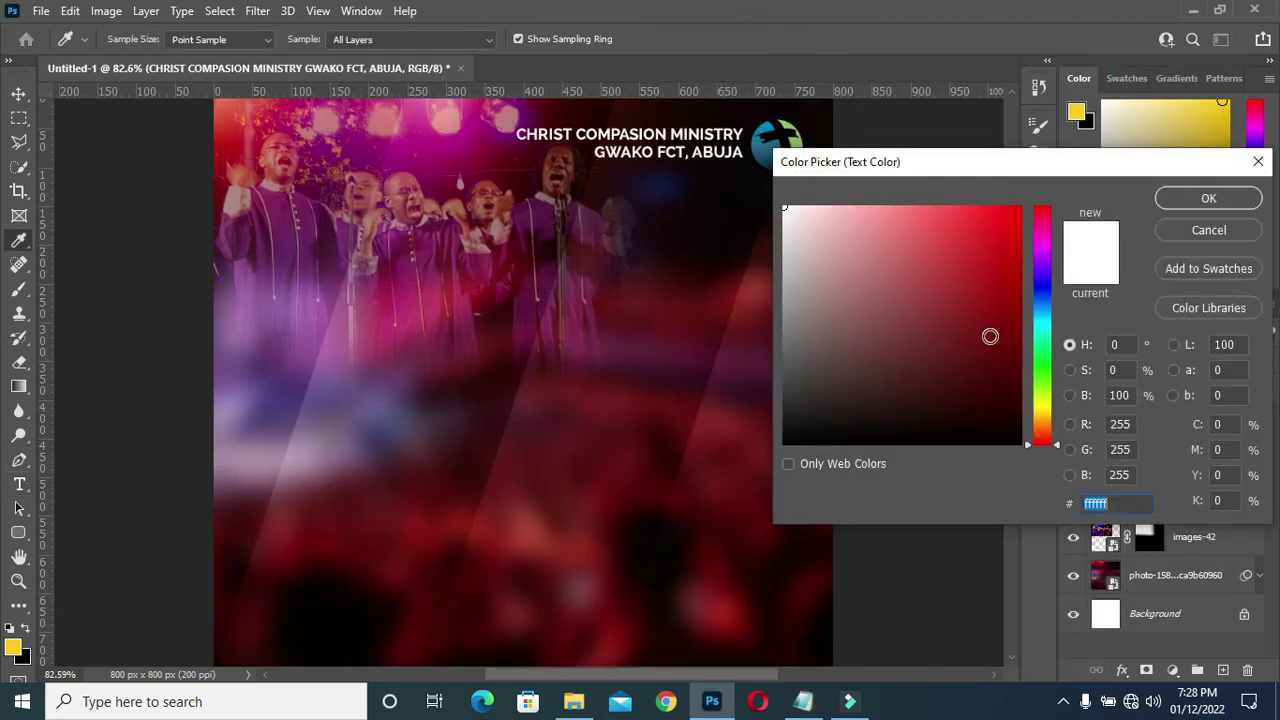
key(ctrl+v)
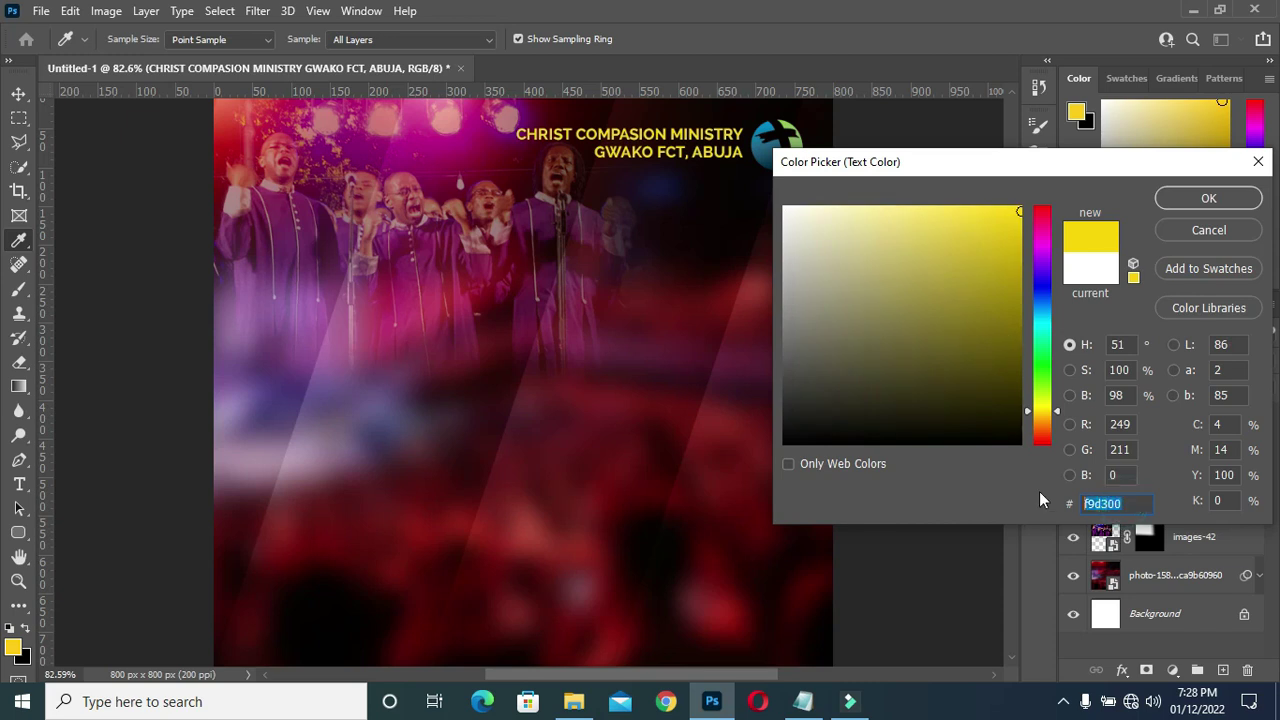
click(1208, 198)
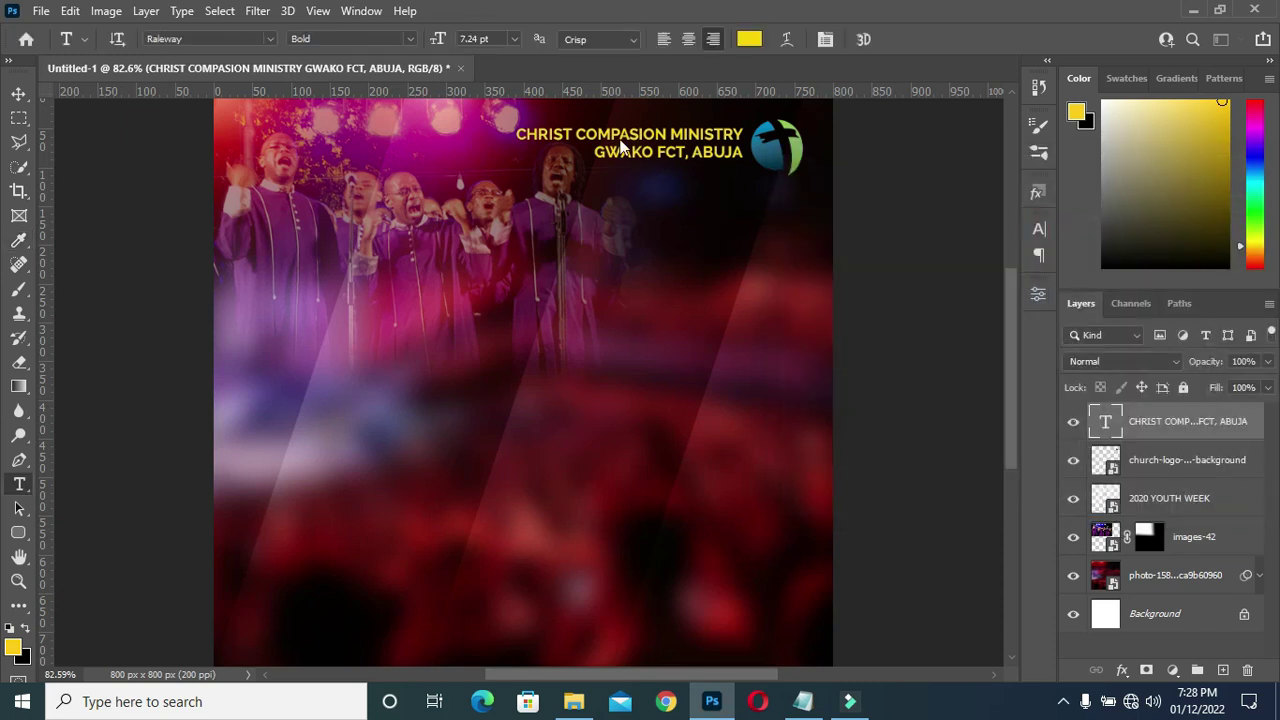
click(18, 93)
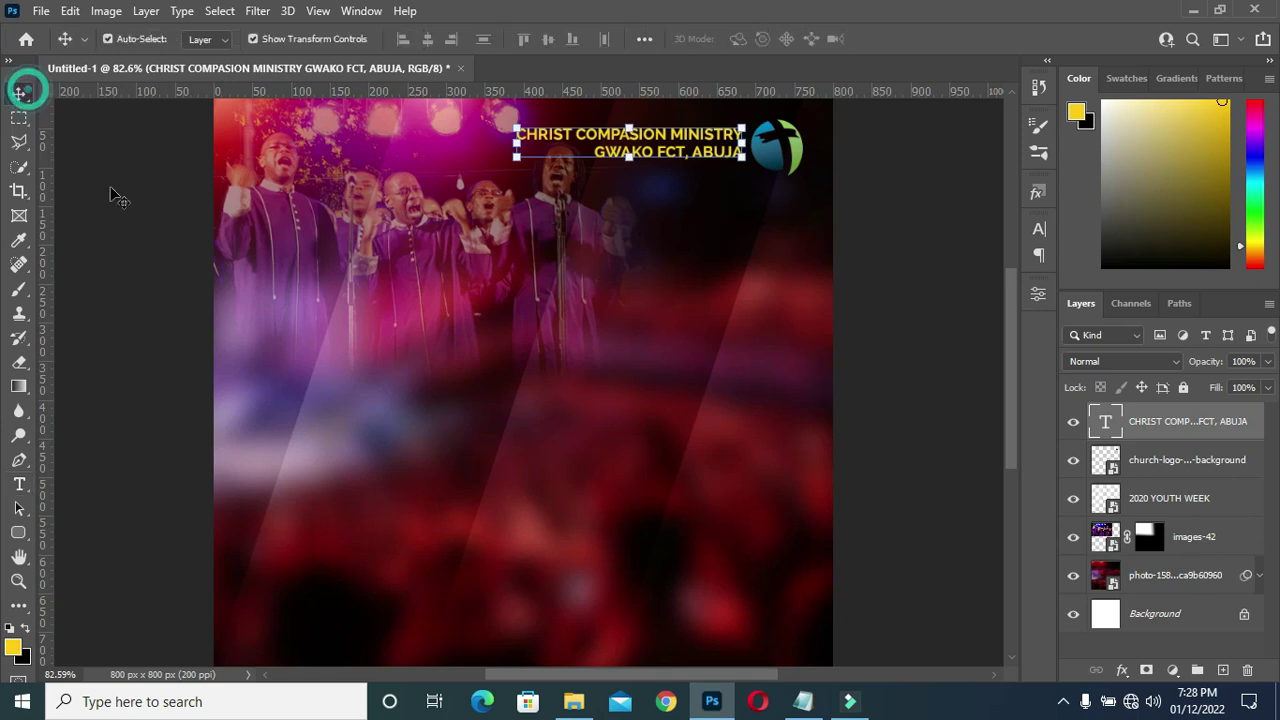
Copy the YOUTH FELLOWSHIP line from the TEXT notes
click(926, 320)
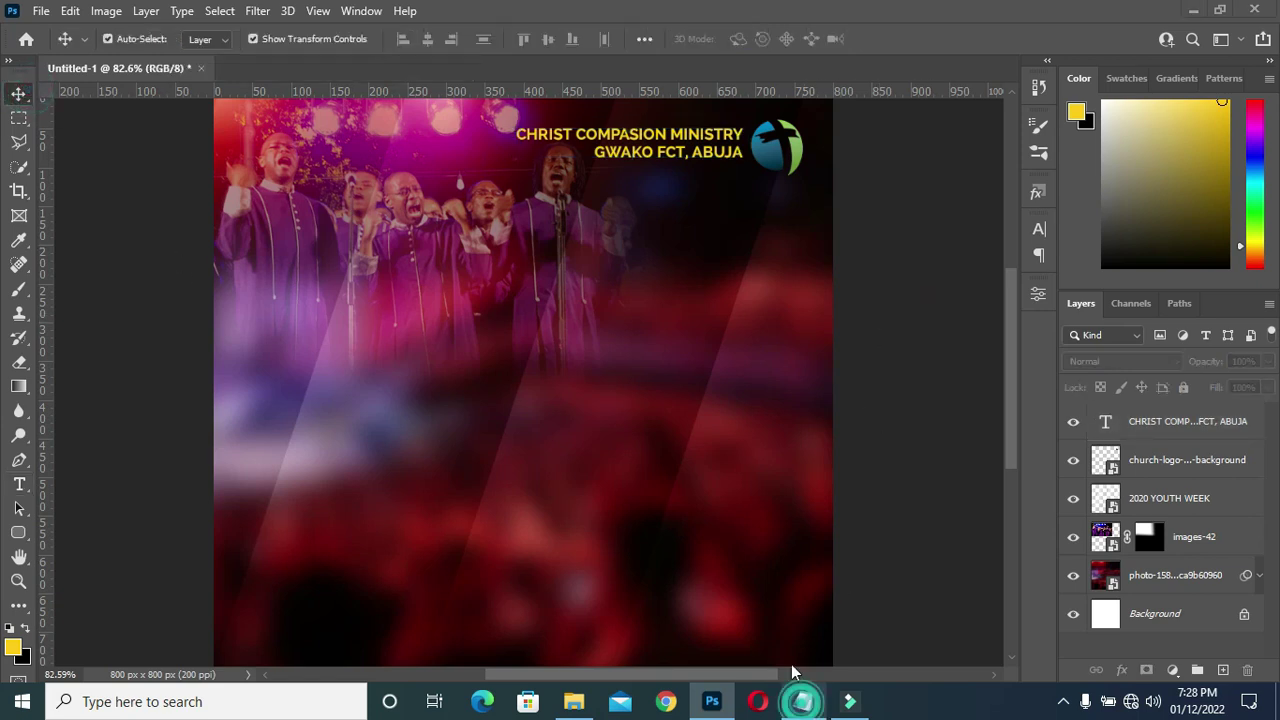
click(803, 701)
drag(336, 287, 245, 297)
drag(407, 248, 276, 238)
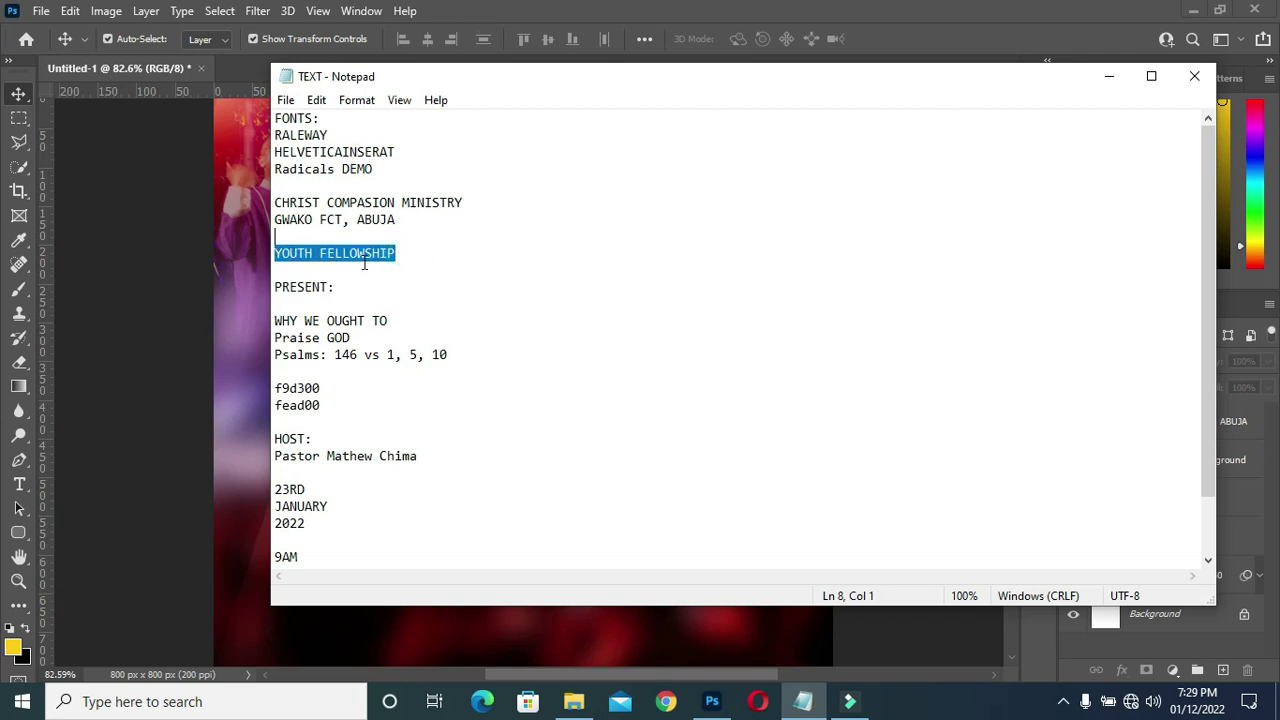
drag(406, 257, 275, 255)
click(1110, 76)
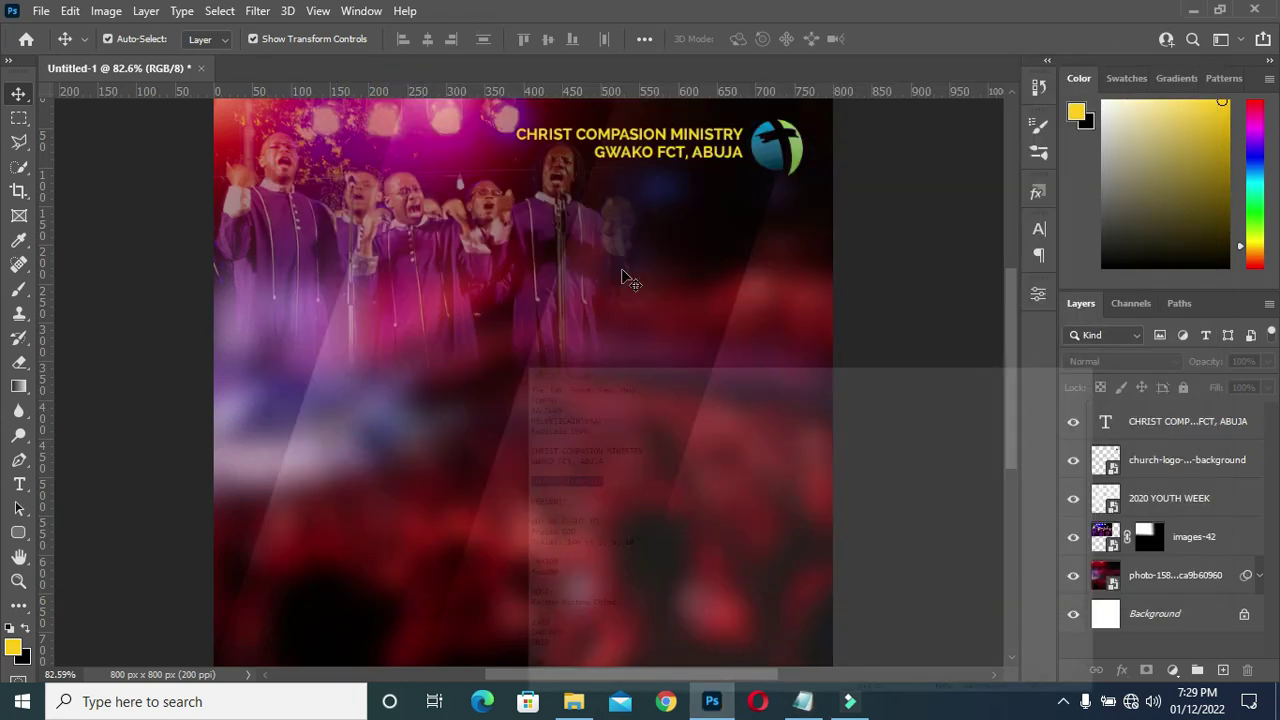
Duplicate the yellow heading below the choir and change its text to YOUTH FELLOWSHIP
click(679, 160)
key(ctrl)
drag(679, 170, 550, 312)
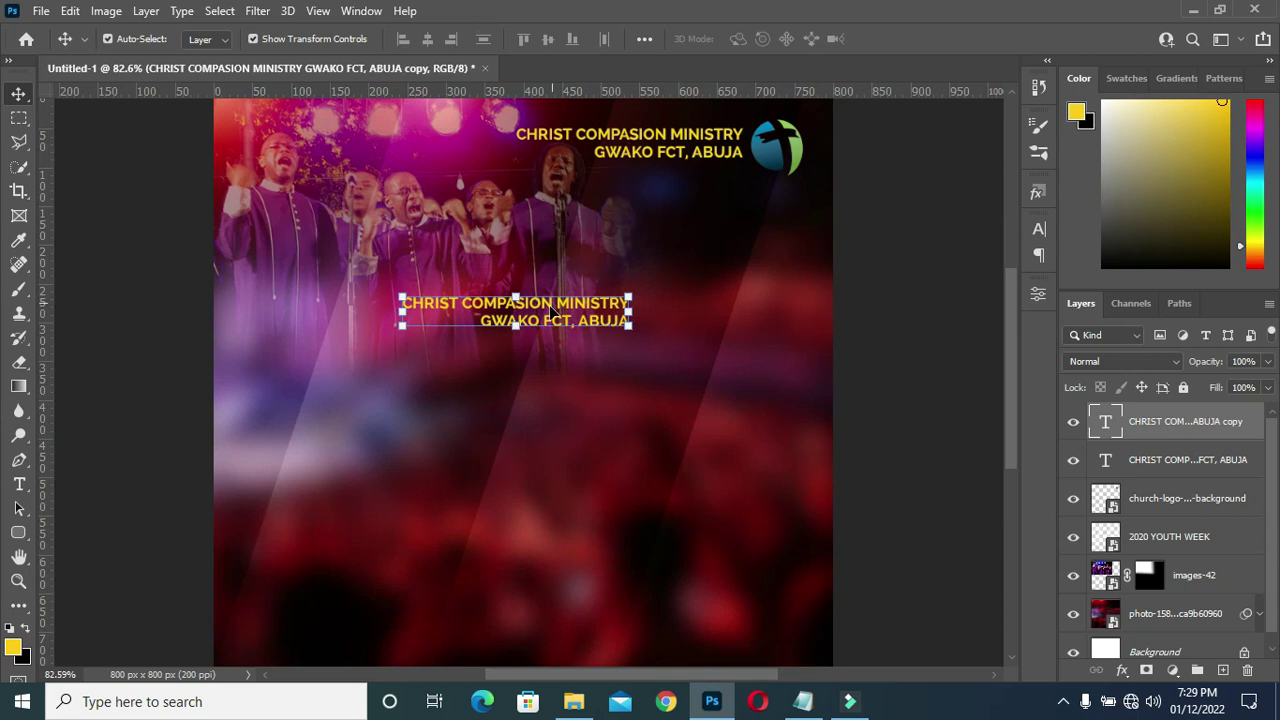
key(t)
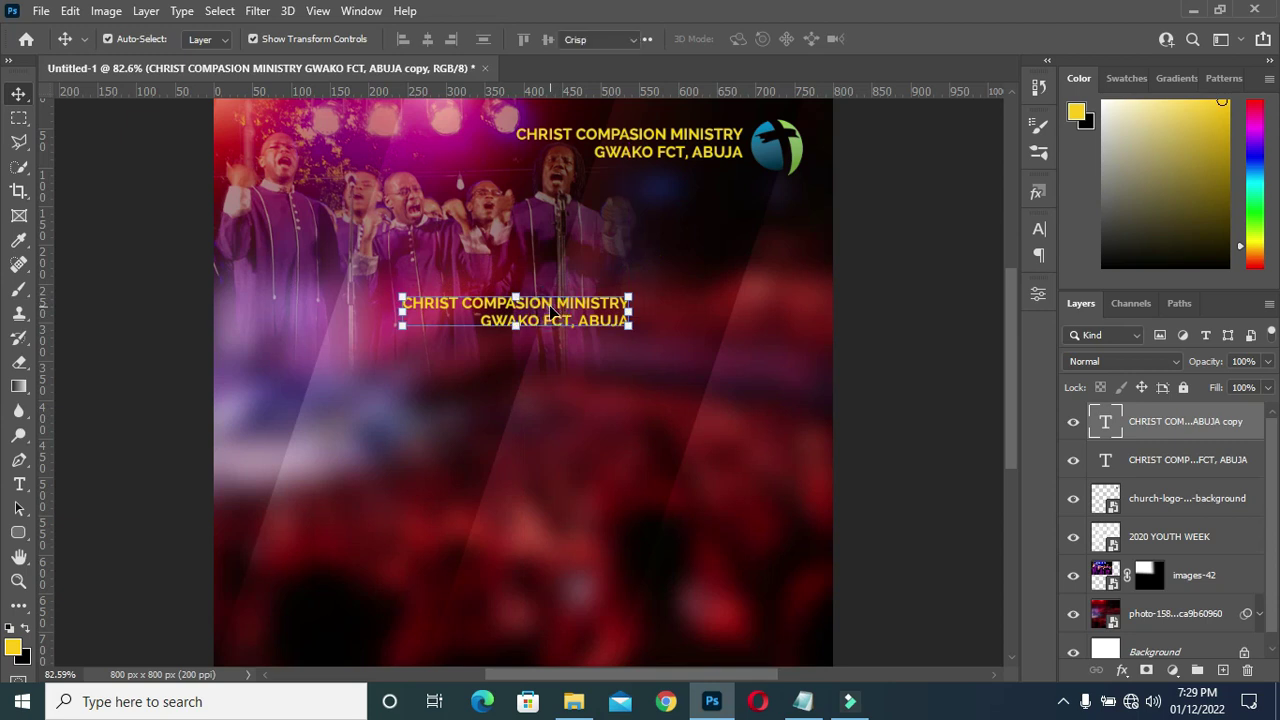
double_click(550, 303)
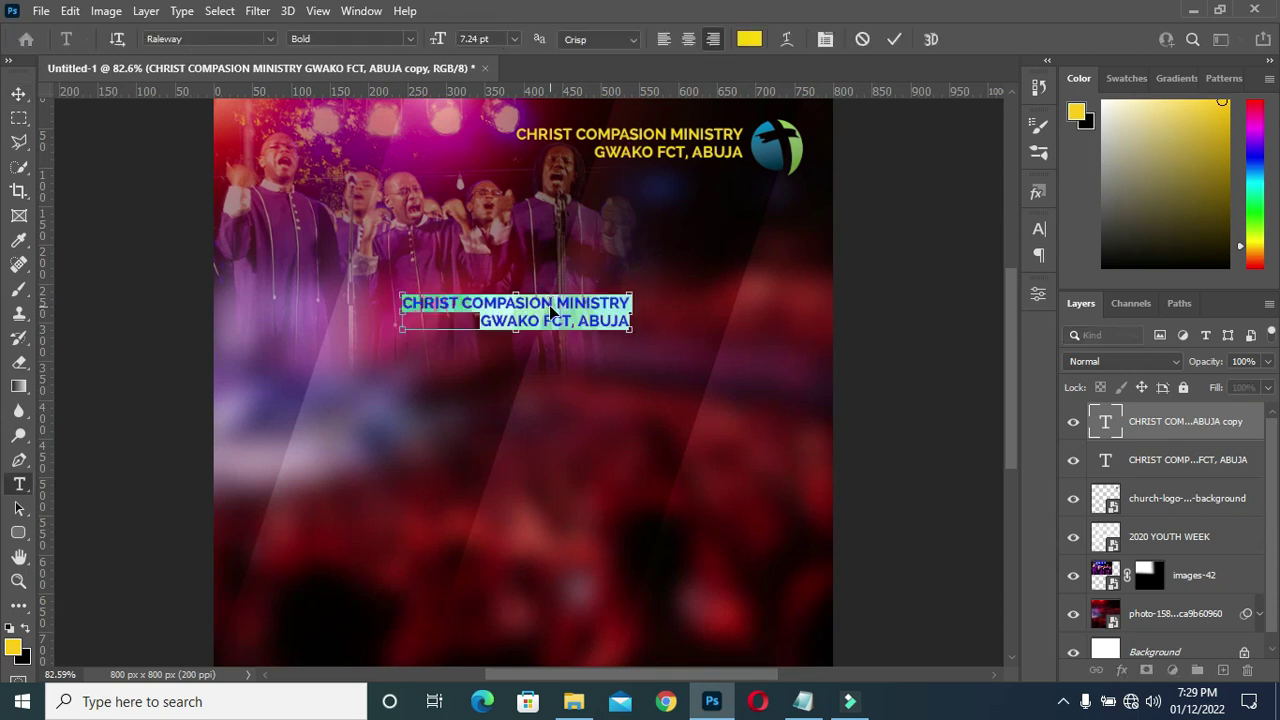
text(YOUTH FELLOWSHIP)
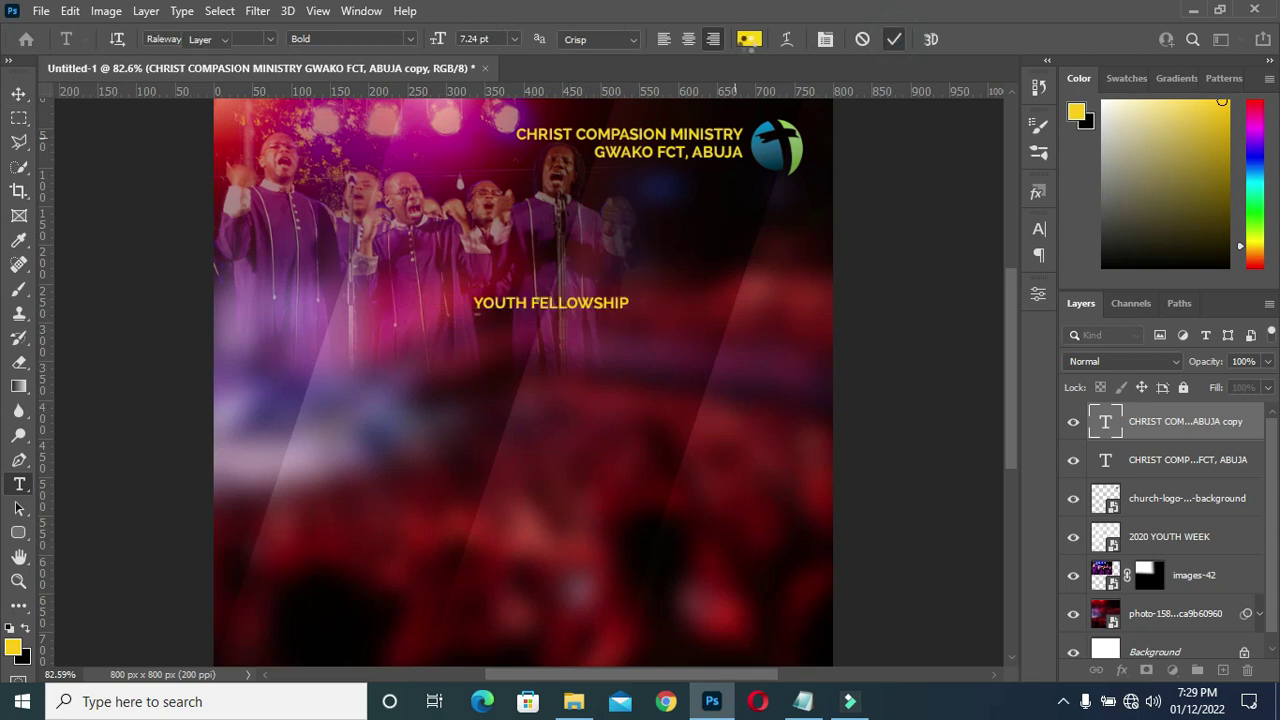
key(ctrl+Return)
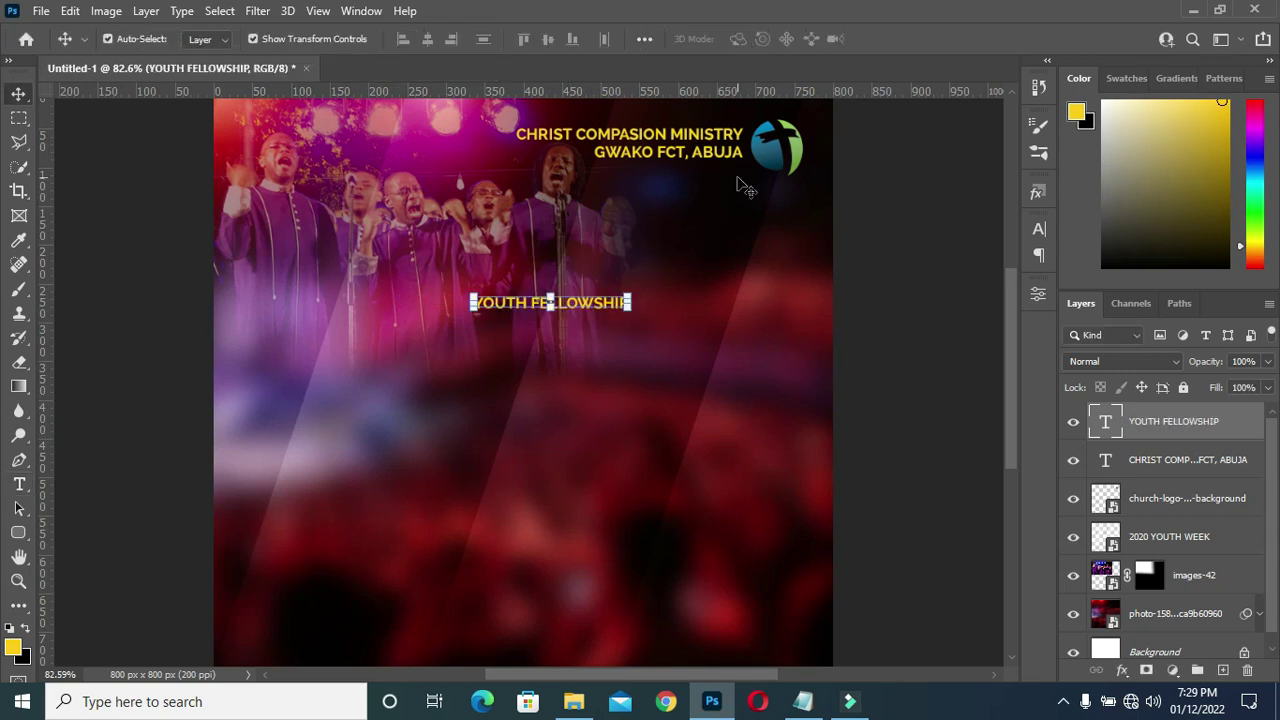
key(t)
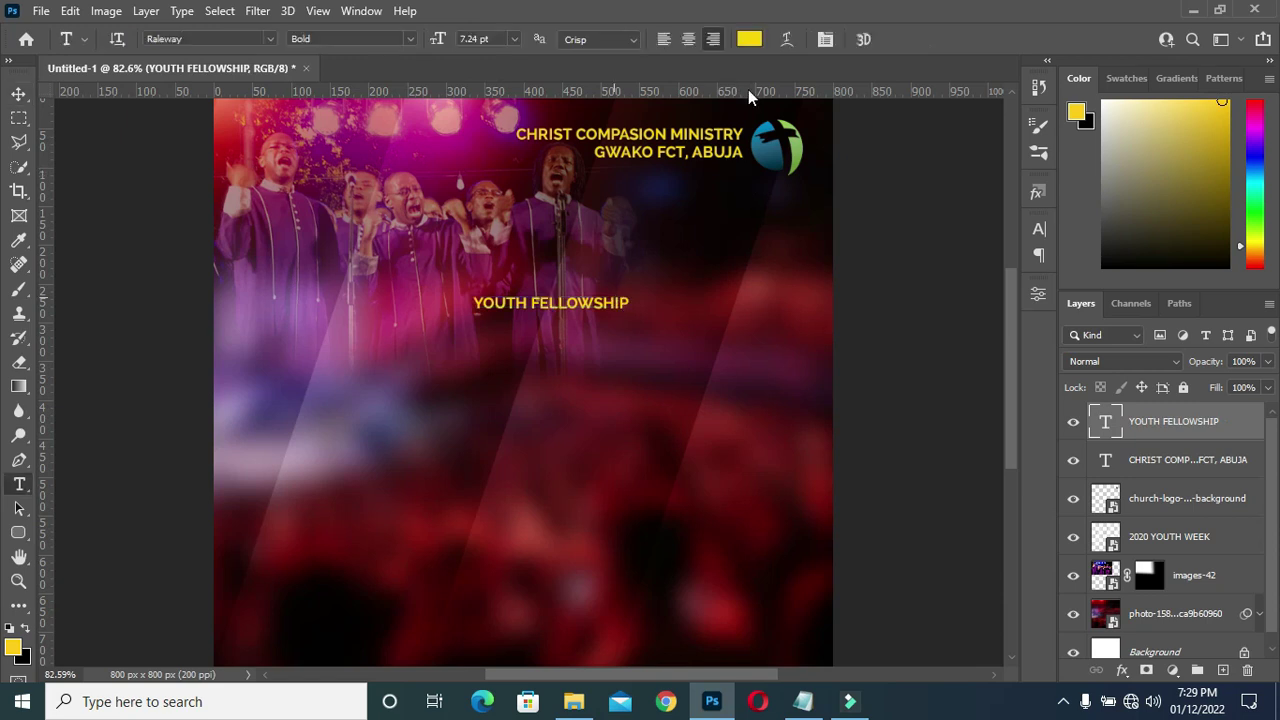
Make the YOUTH FELLOWSHIP text white (ffffff) in the ExtraBold style
click(748, 38)
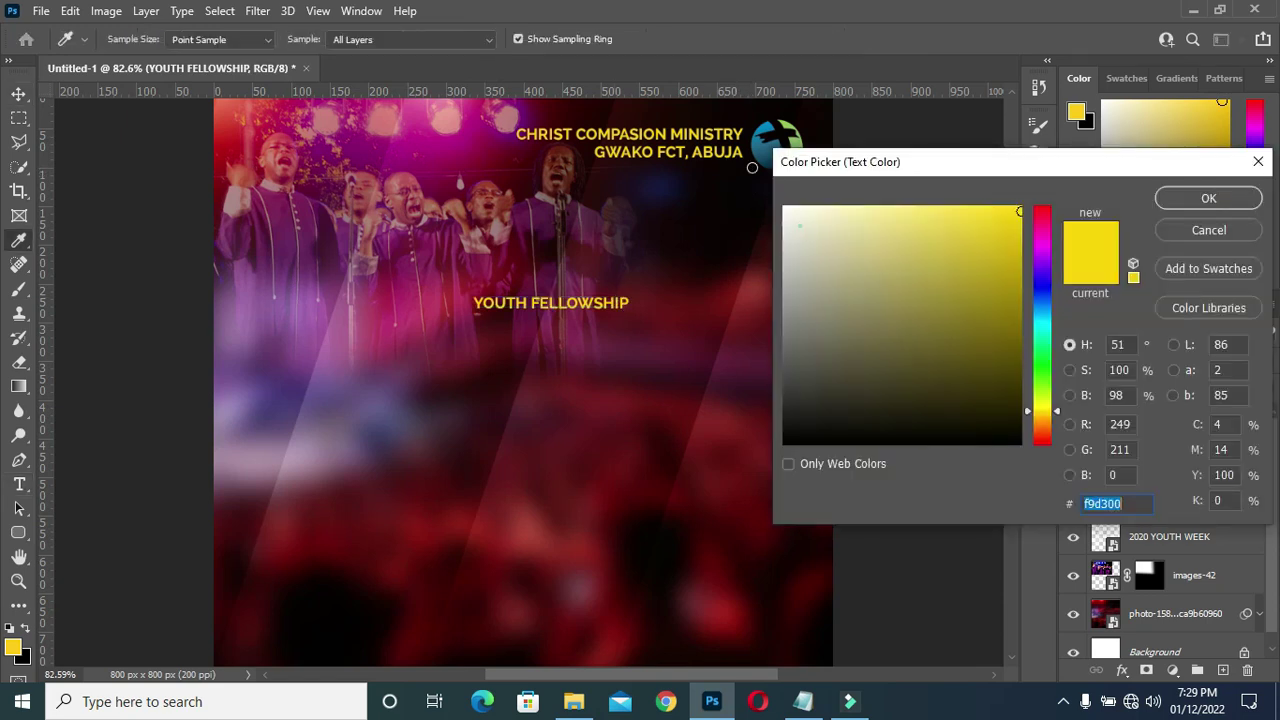
click(784, 207)
click(1208, 198)
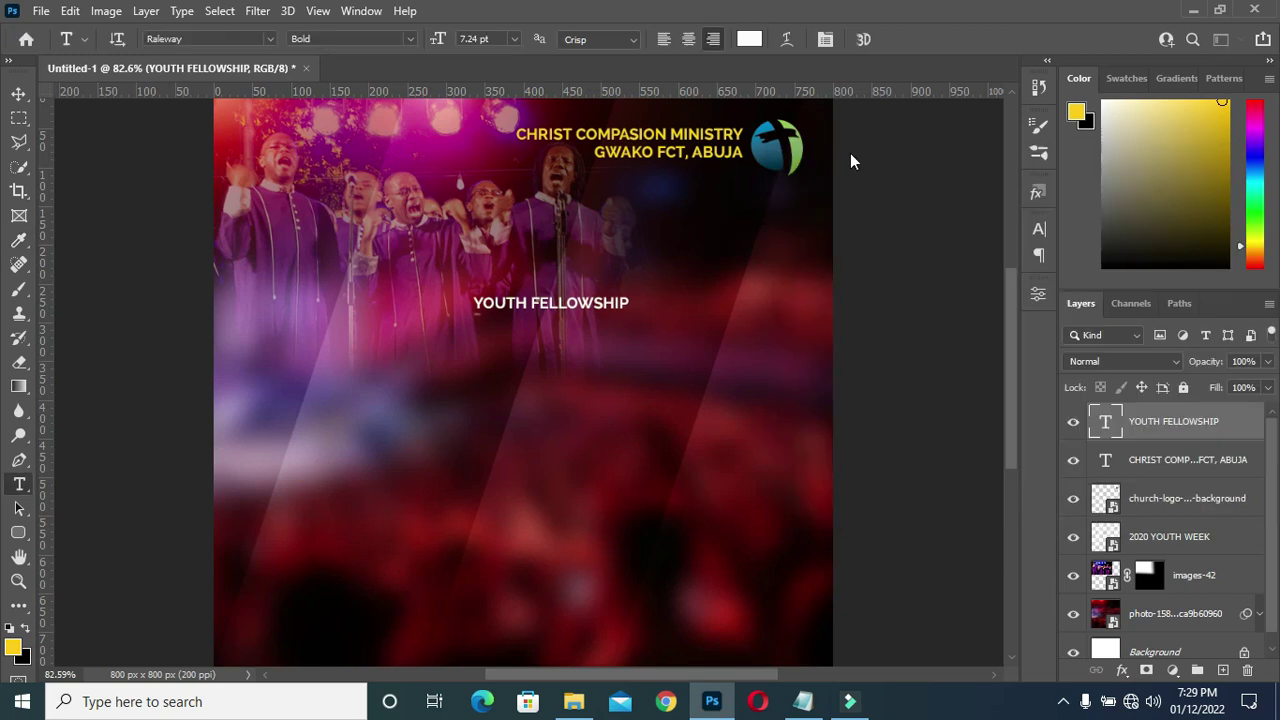
click(412, 39)
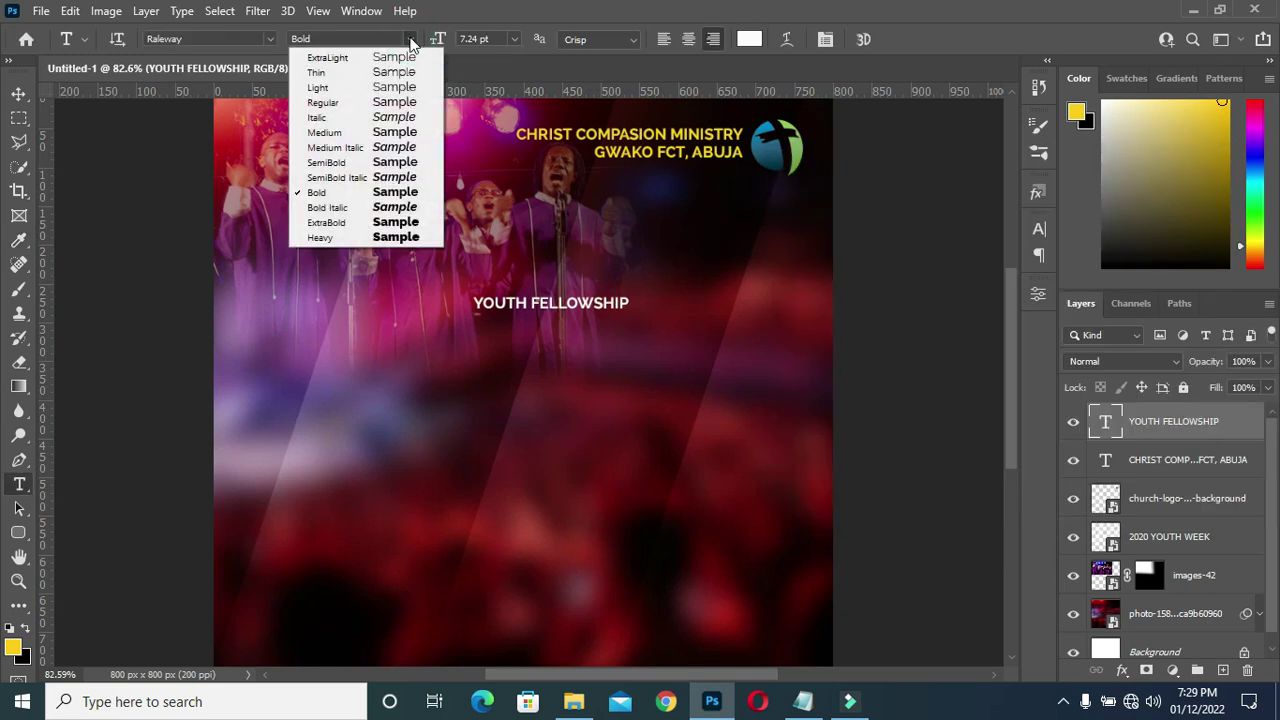
click(372, 222)
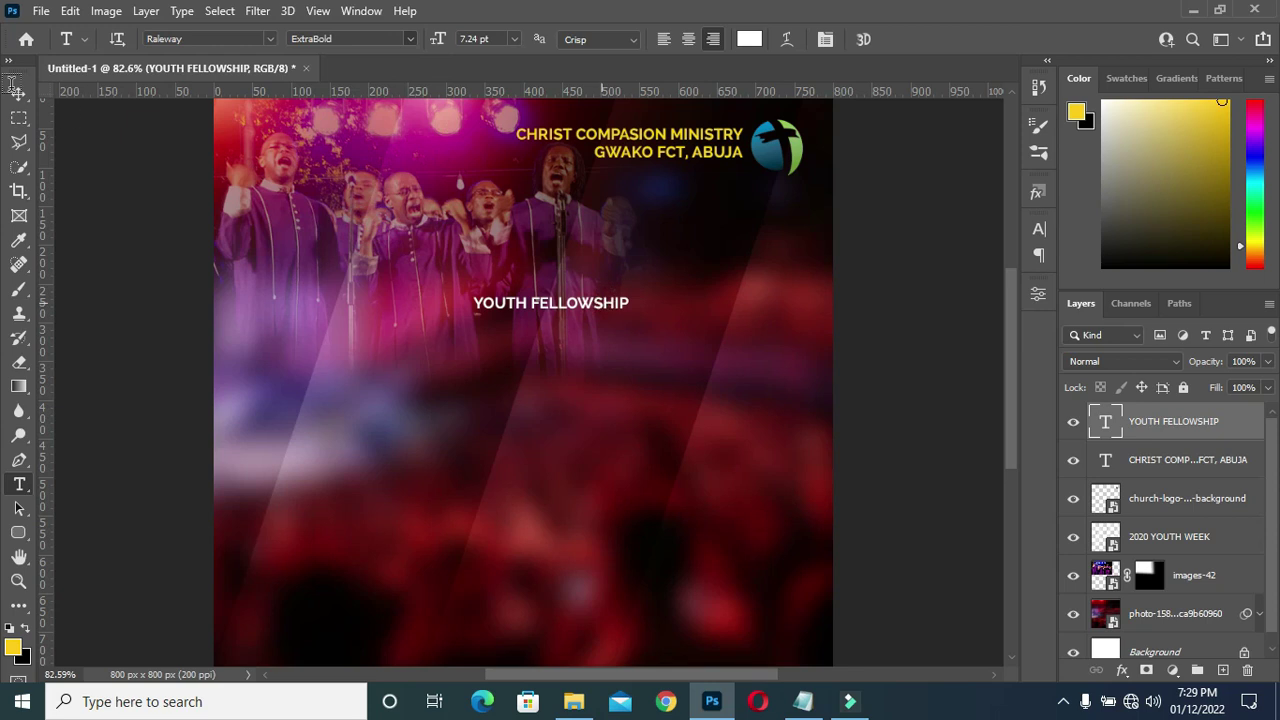
Scale YOUTH FELLOWSHIP to about 240.77% and move it up, centred over the choir
key(v)
click(628, 310)
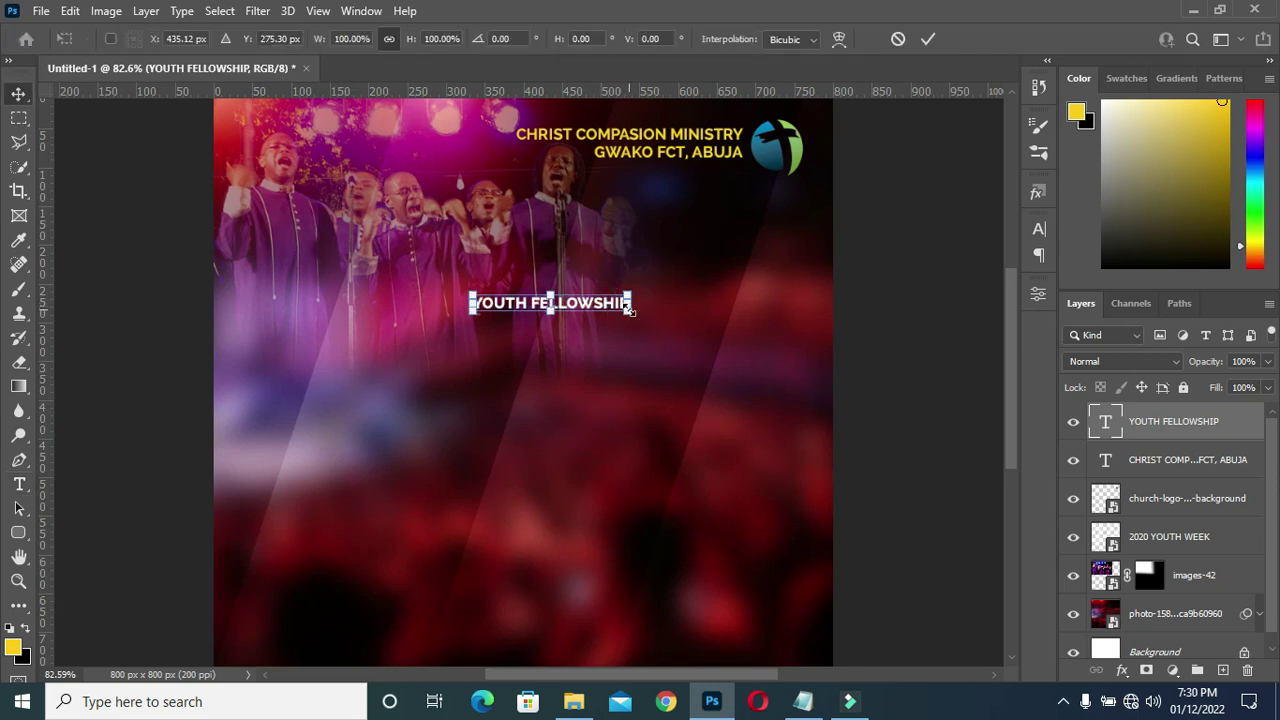
drag(628, 312, 713, 357)
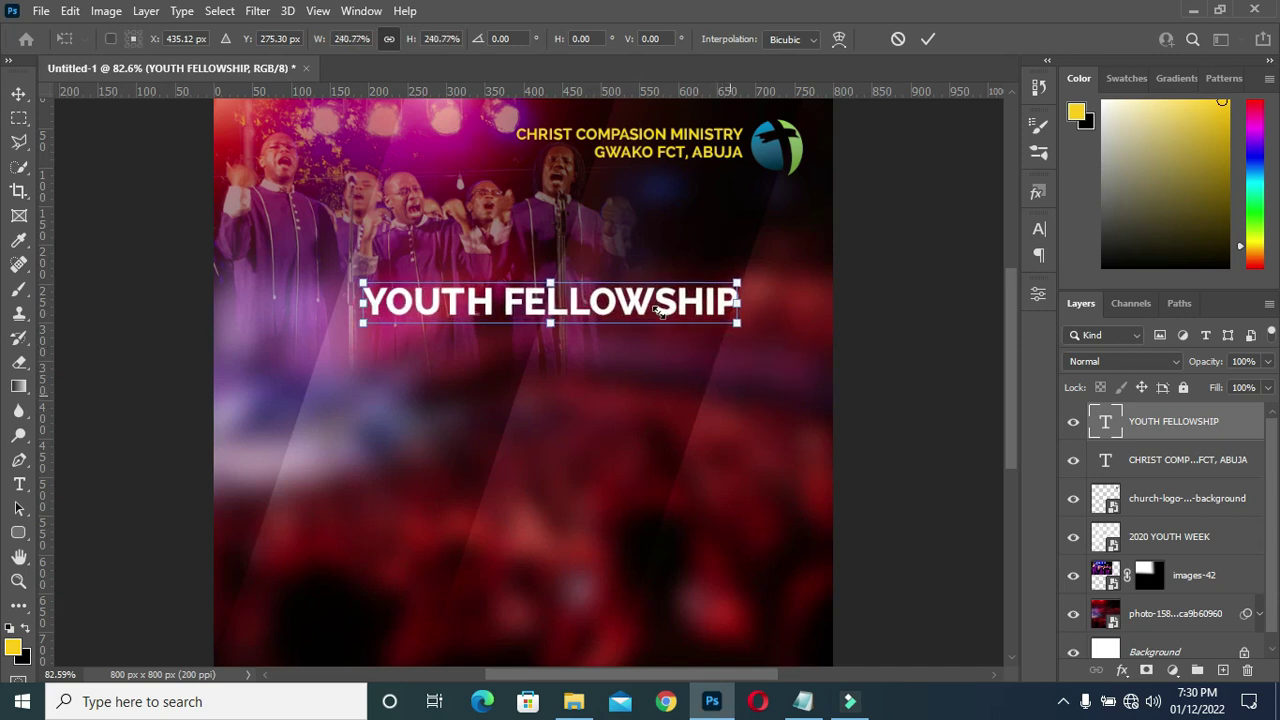
drag(658, 312, 618, 247)
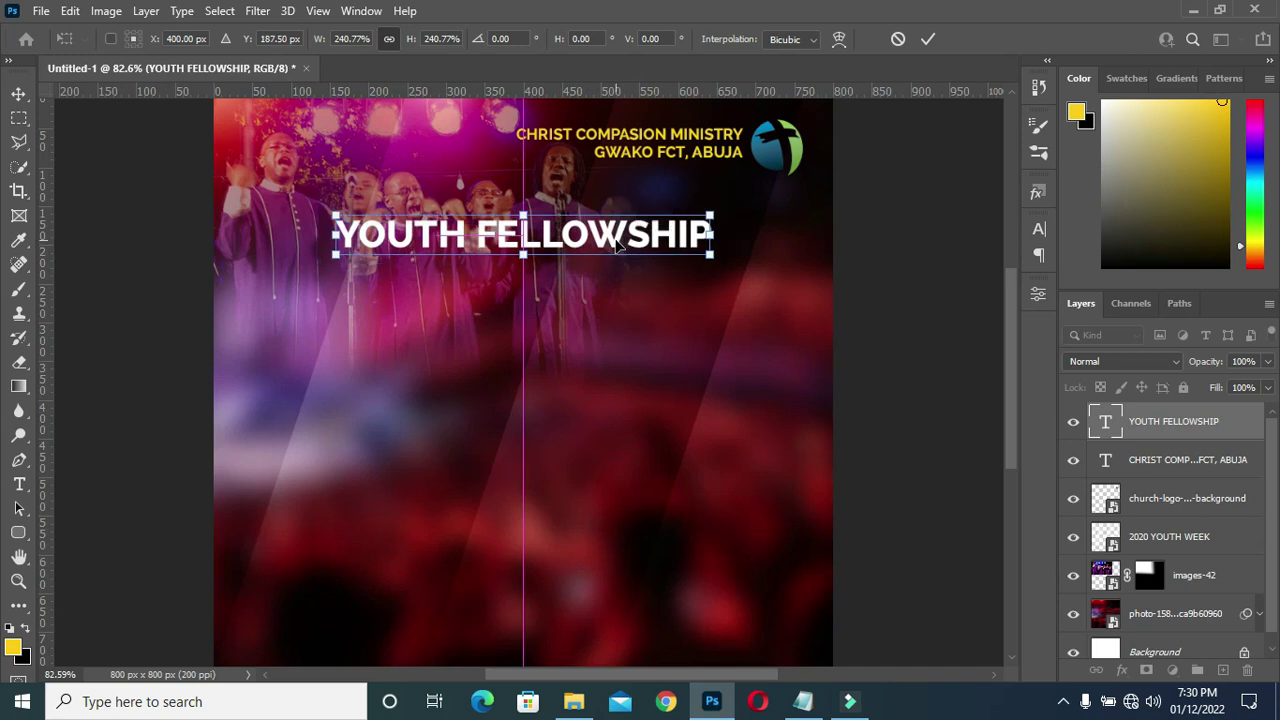
click(928, 39)
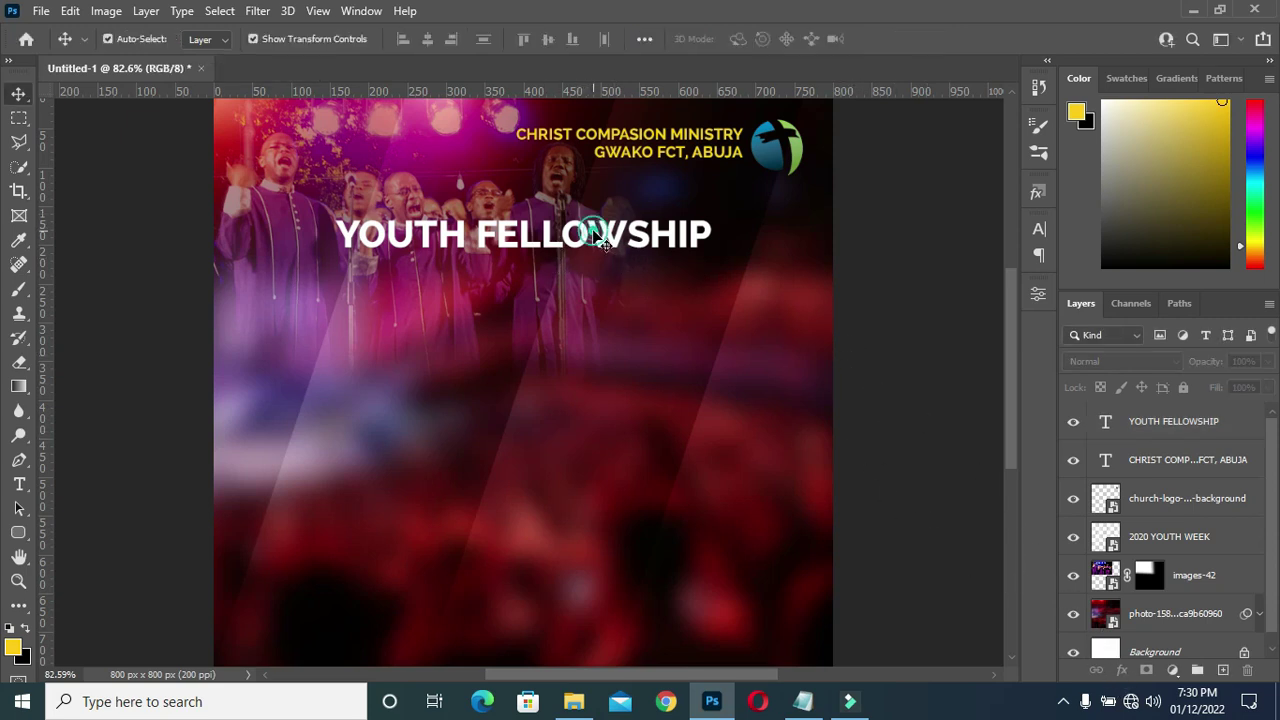
Give YOUTH FELLOWSHIP a black drop shadow with 2 px distance, 6% spread and 10 px size
click(600, 240)
click(1123, 671)
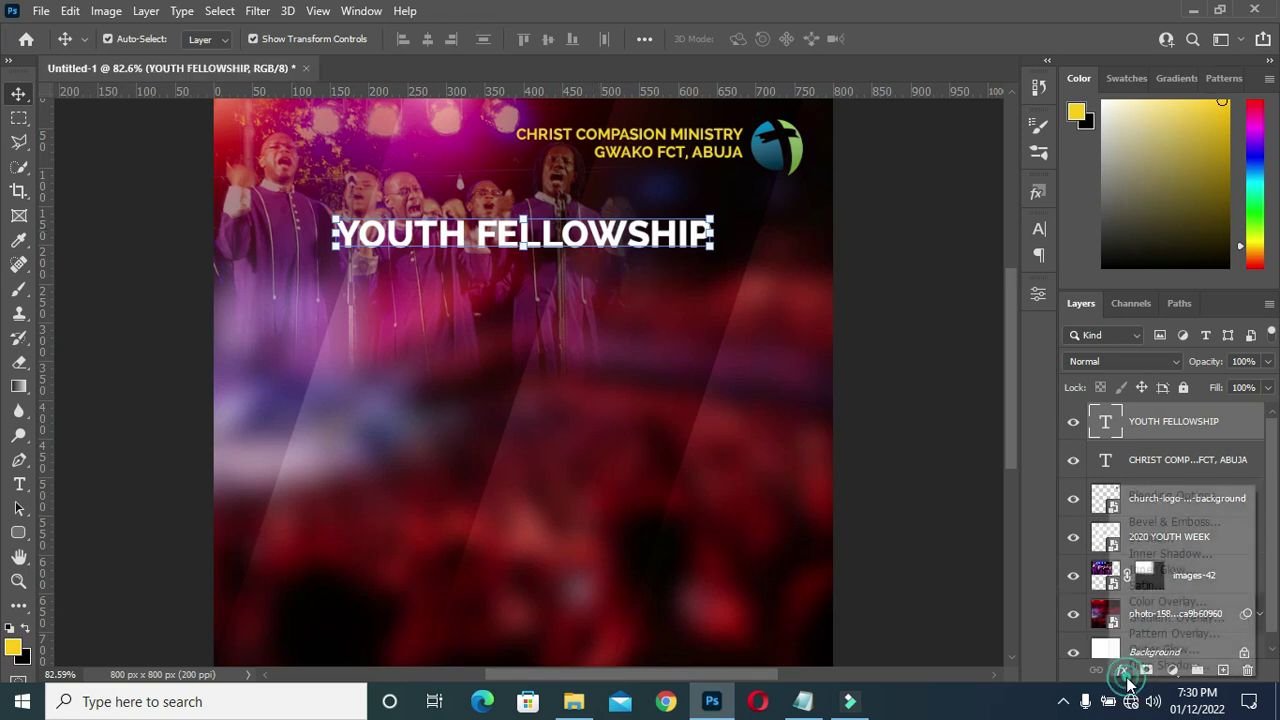
click(1140, 655)
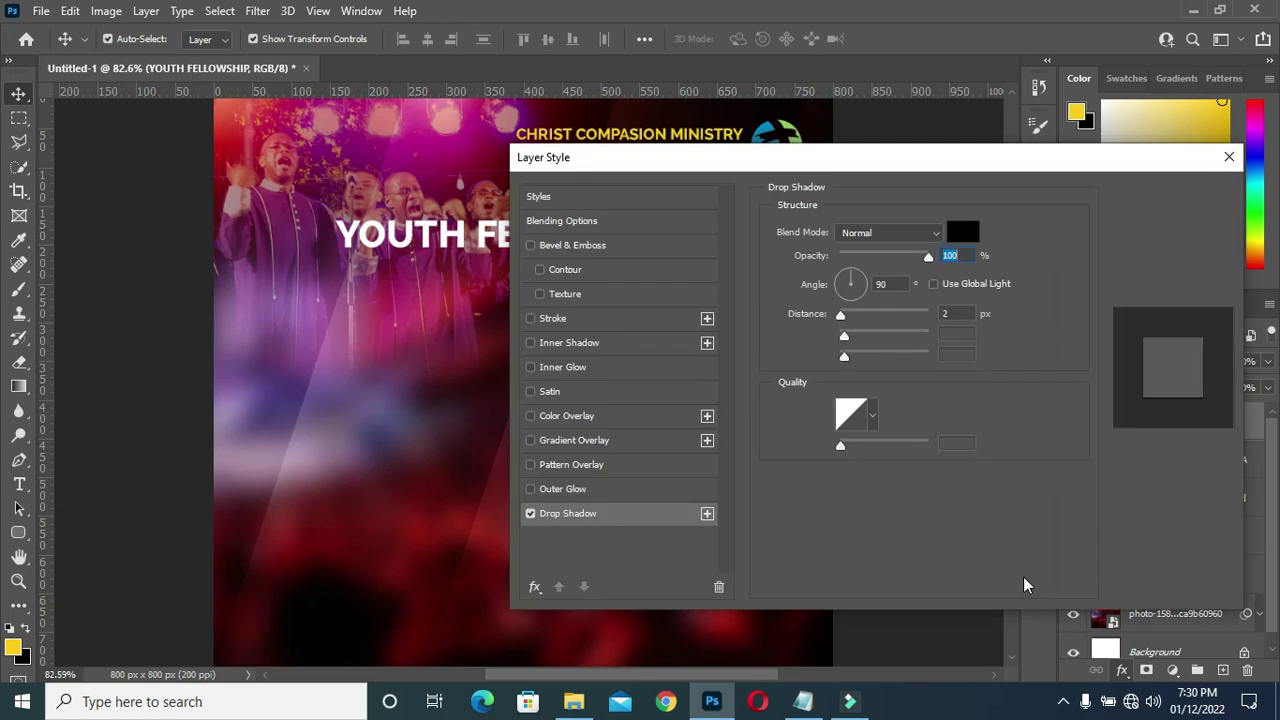
drag(859, 163, 1033, 137)
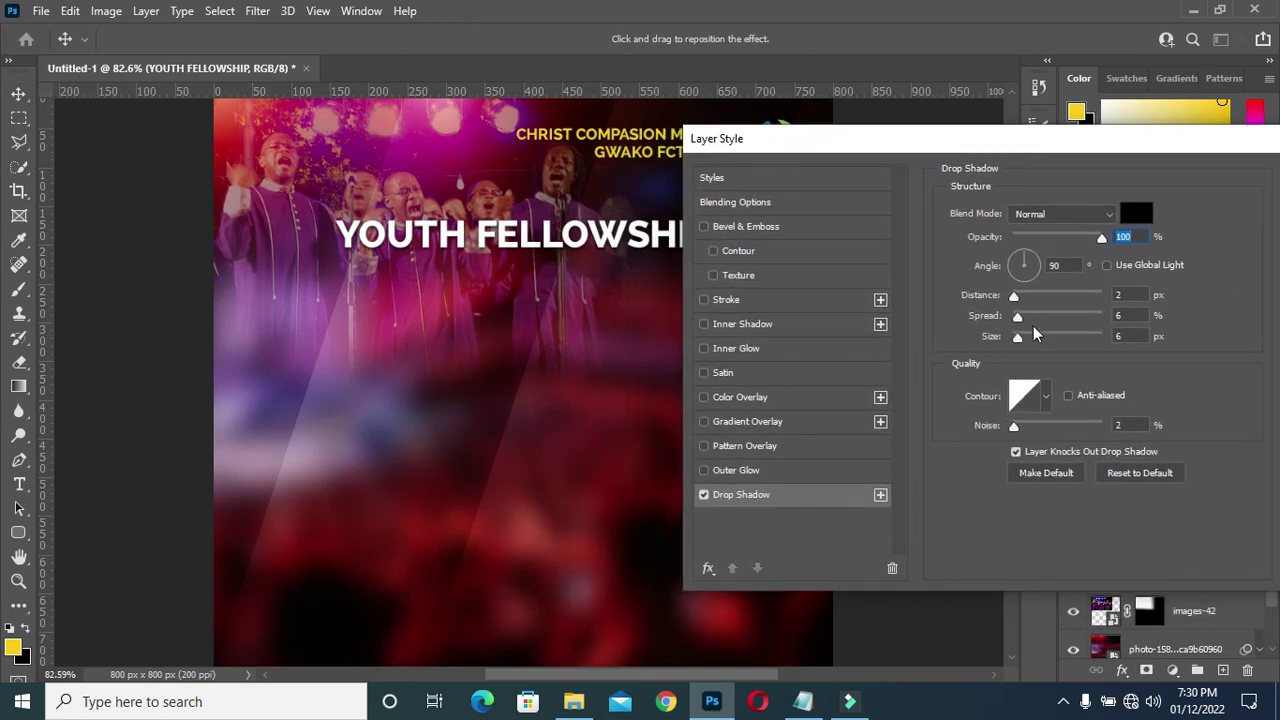
drag(1025, 152, 1035, 147)
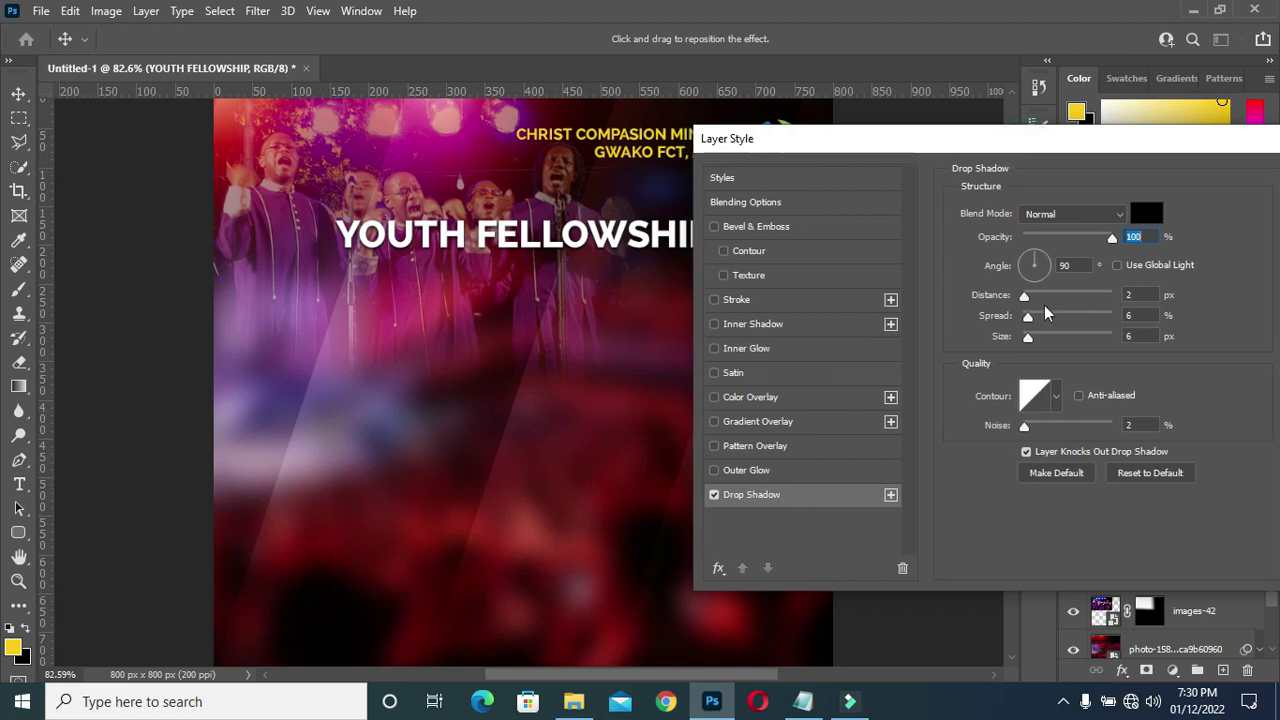
click(1031, 340)
click(1033, 340)
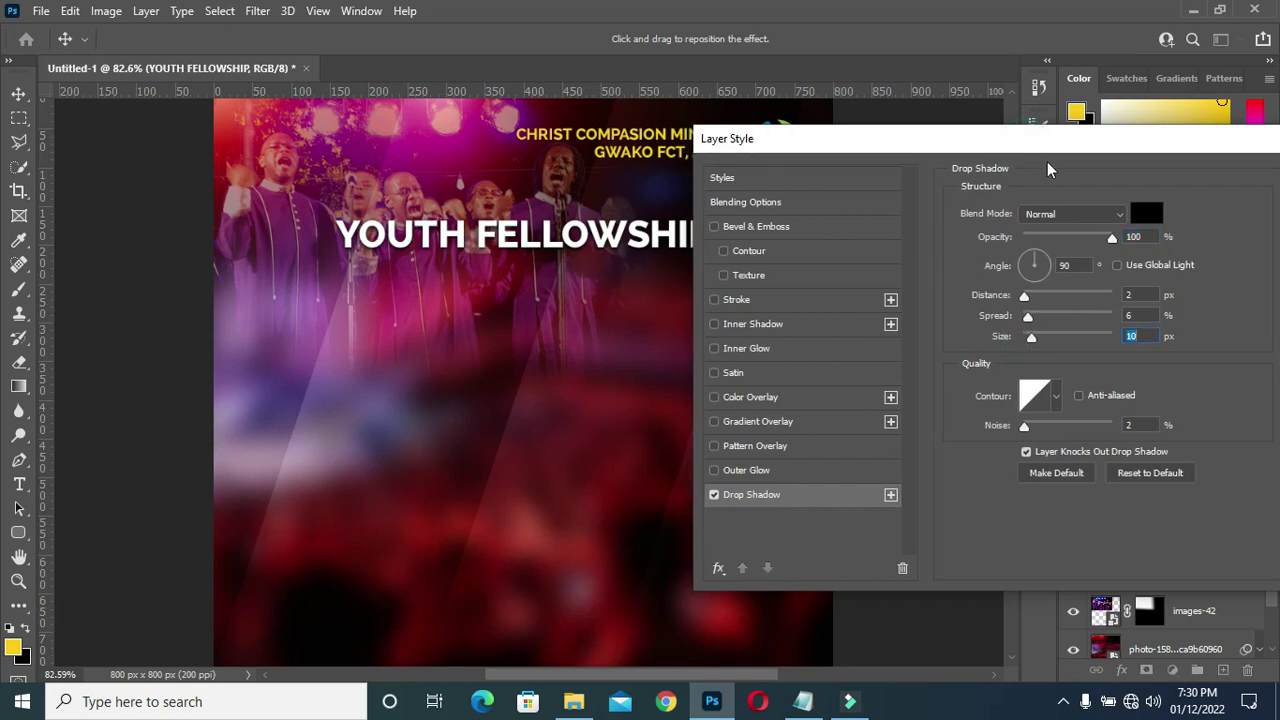
drag(1010, 147, 713, 153)
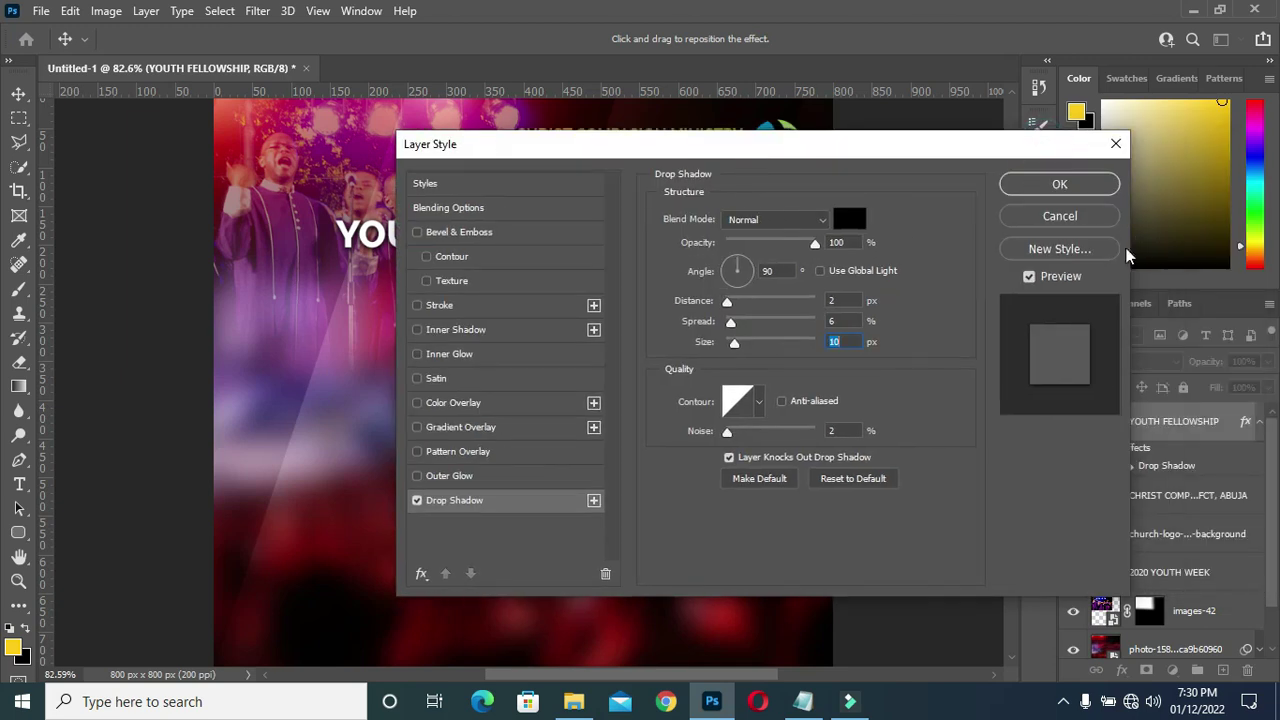
click(1058, 187)
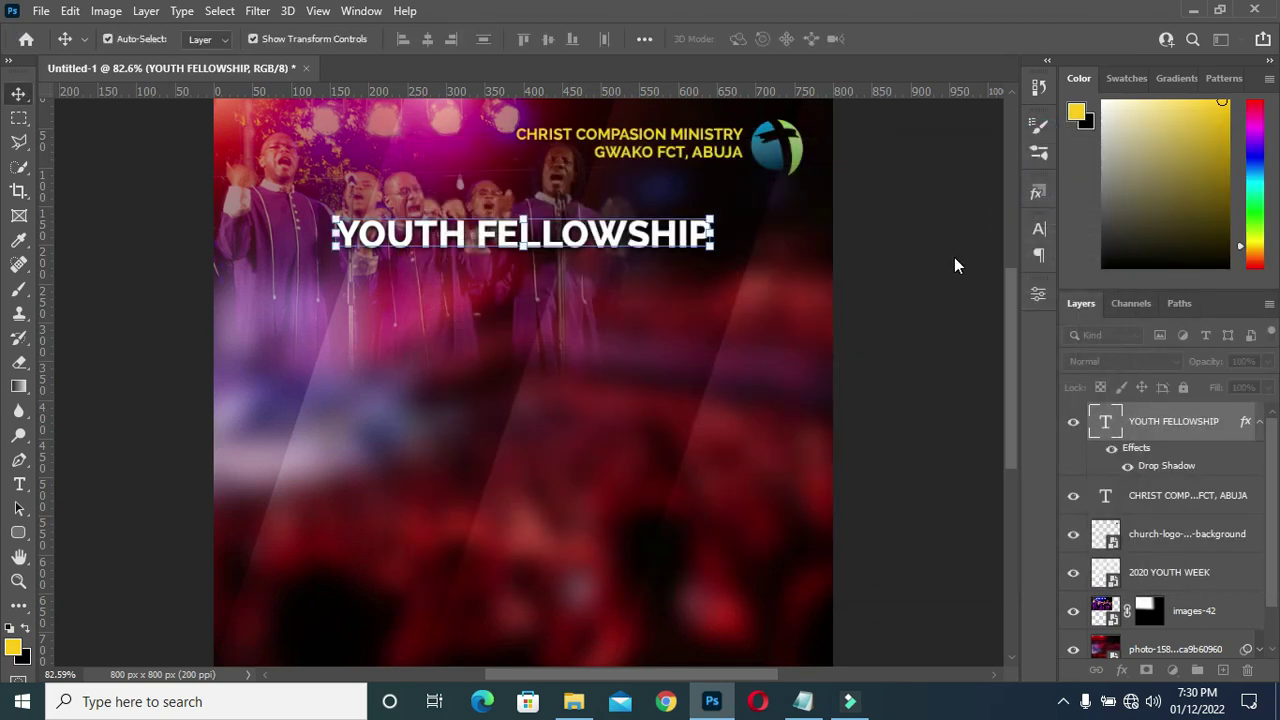
click(954, 257)
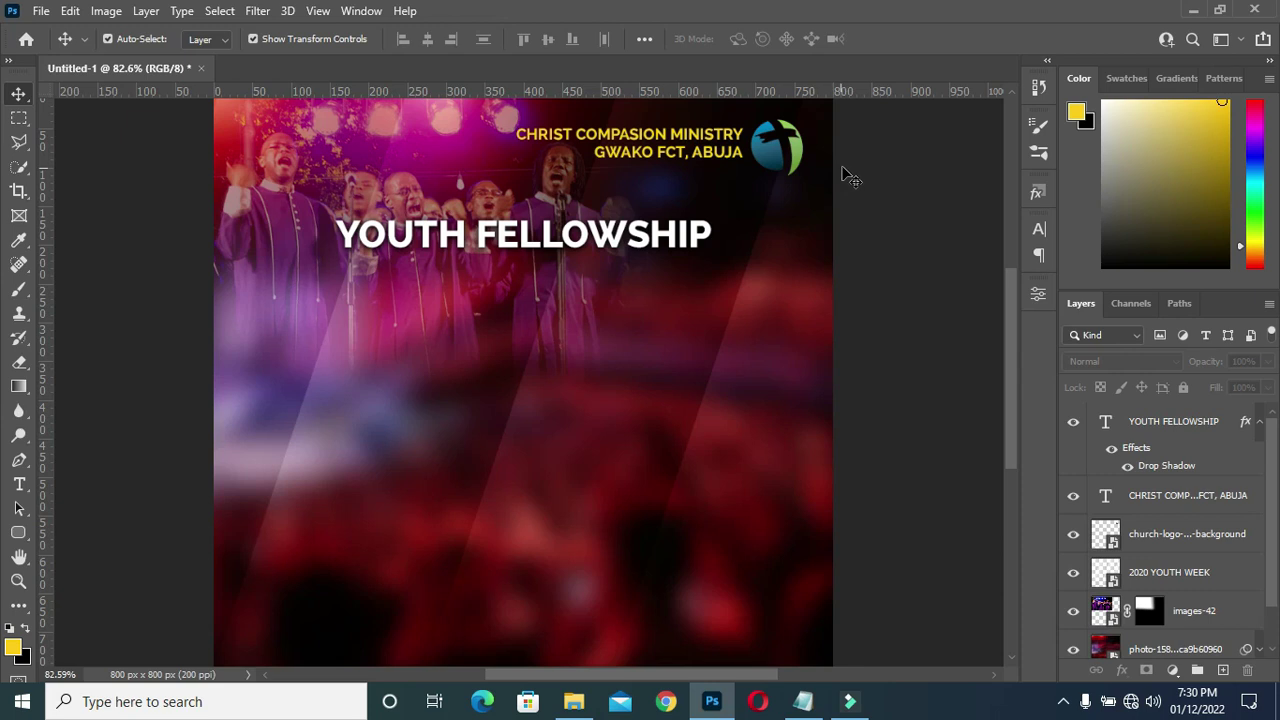
Collapse the headline's effects list and select the CHRIST COMPASION ministry heading layer
click(1259, 424)
click(648, 158)
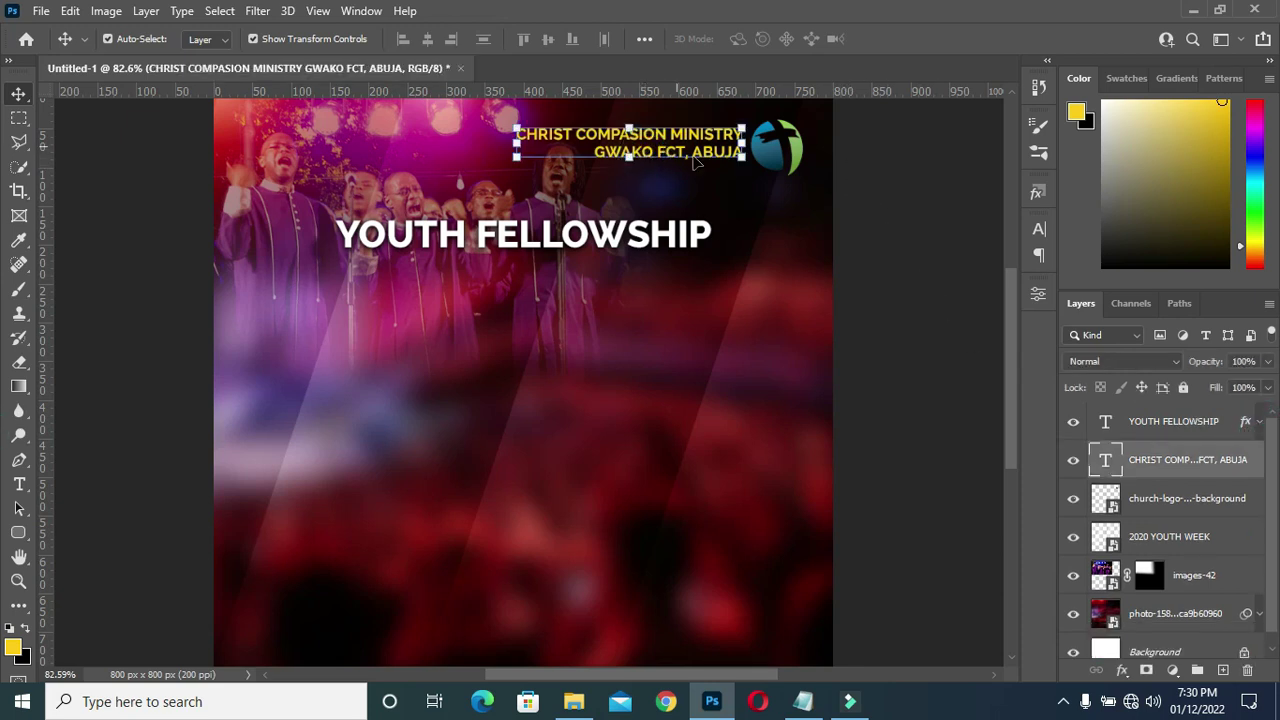
key(ctrl)
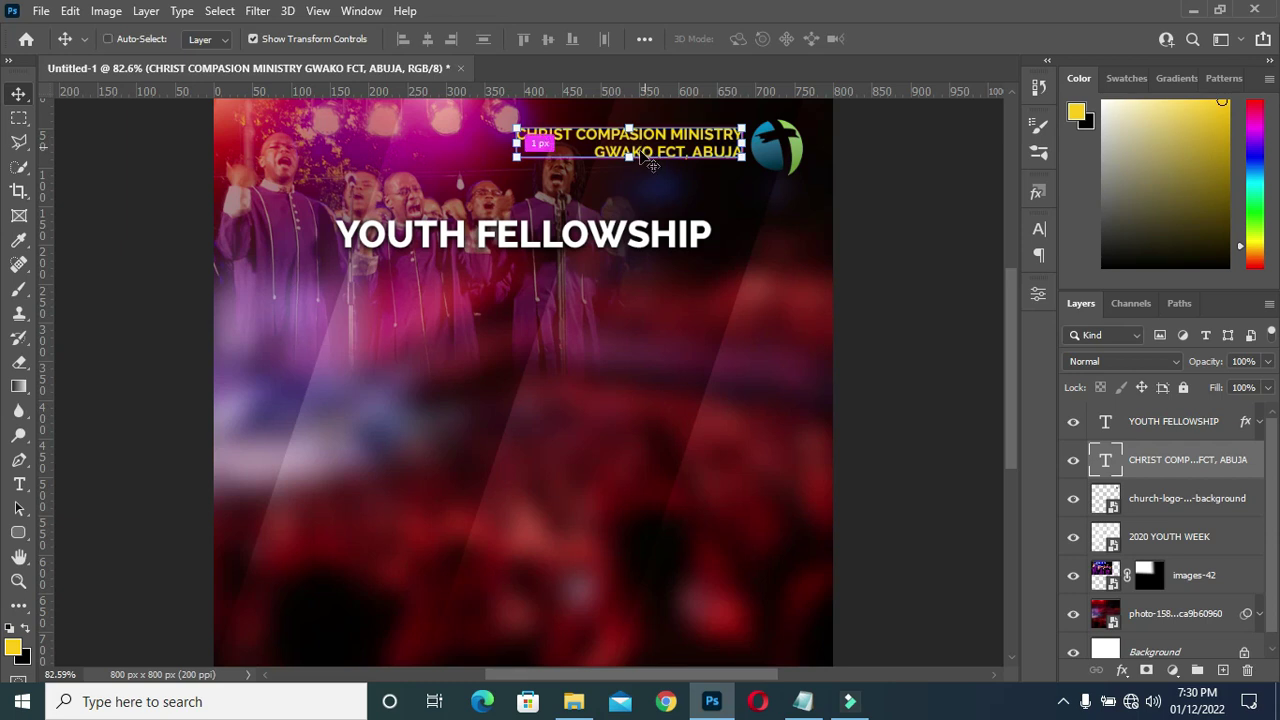
Duplicate the ministry heading below YOUTH FELLOWSHIP and change its text to PRESENT:
key(ctrl+j)
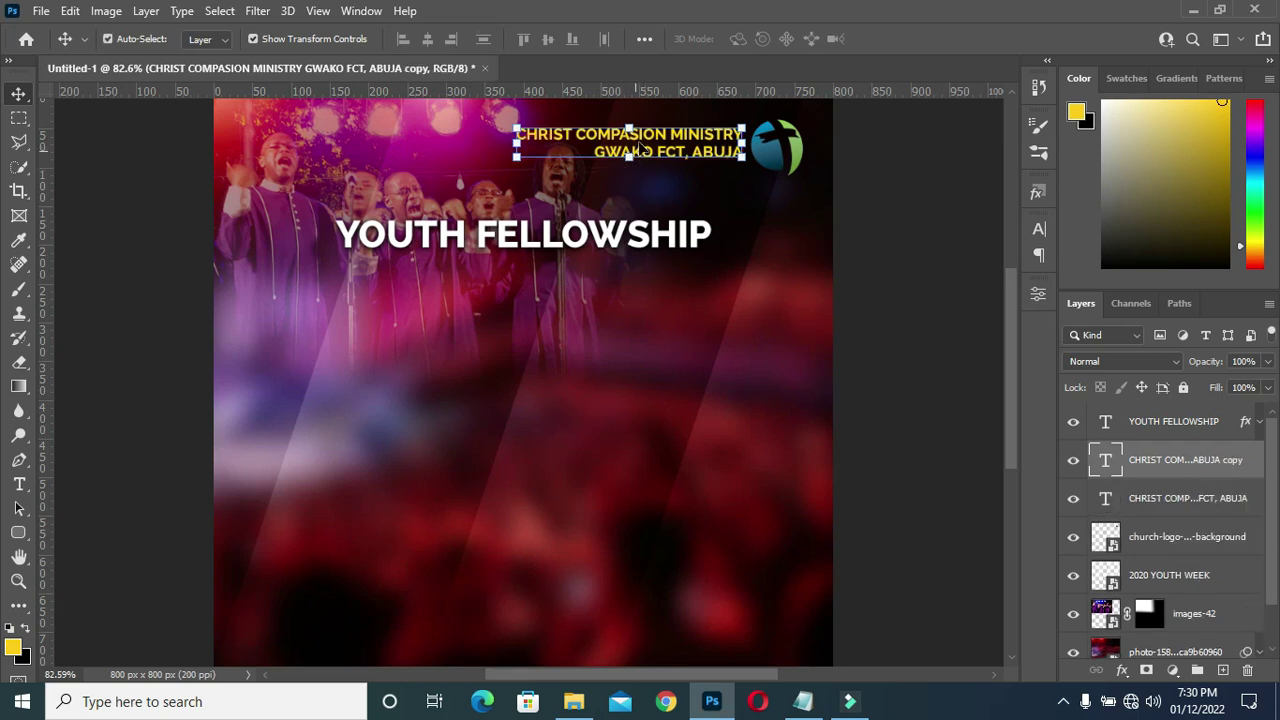
drag(645, 145, 520, 279)
double_click(522, 273)
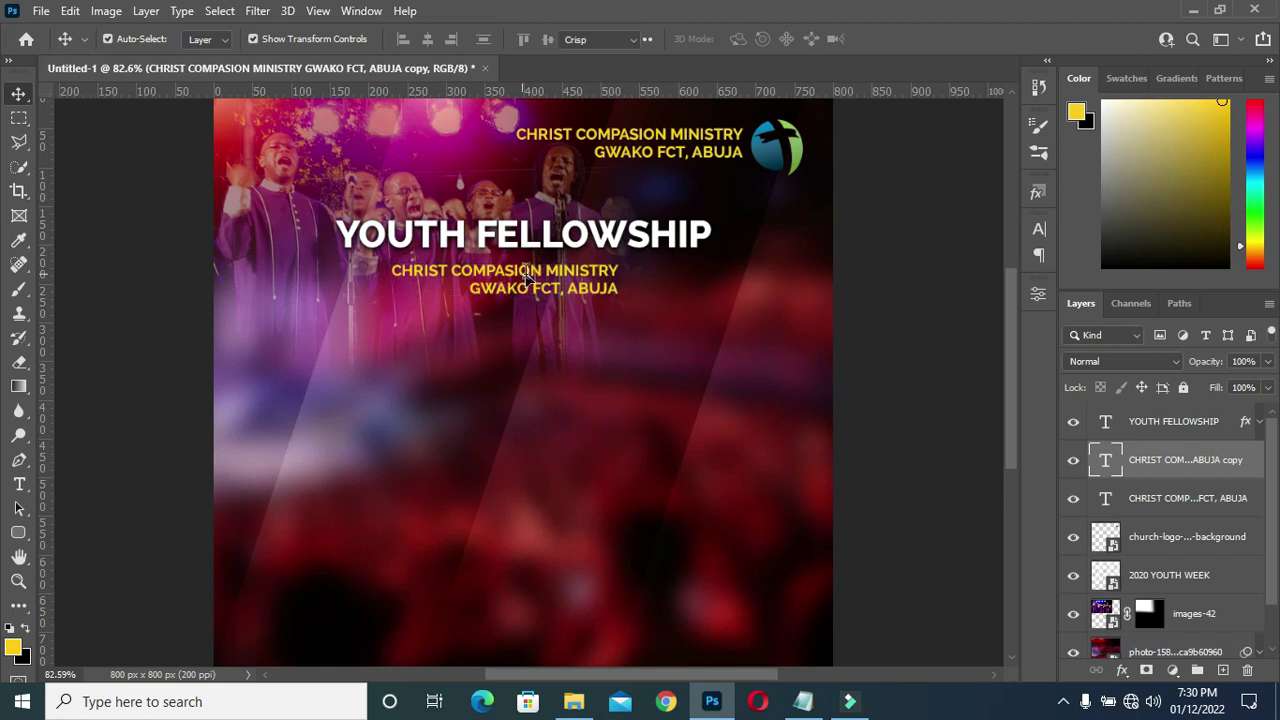
click(803, 701)
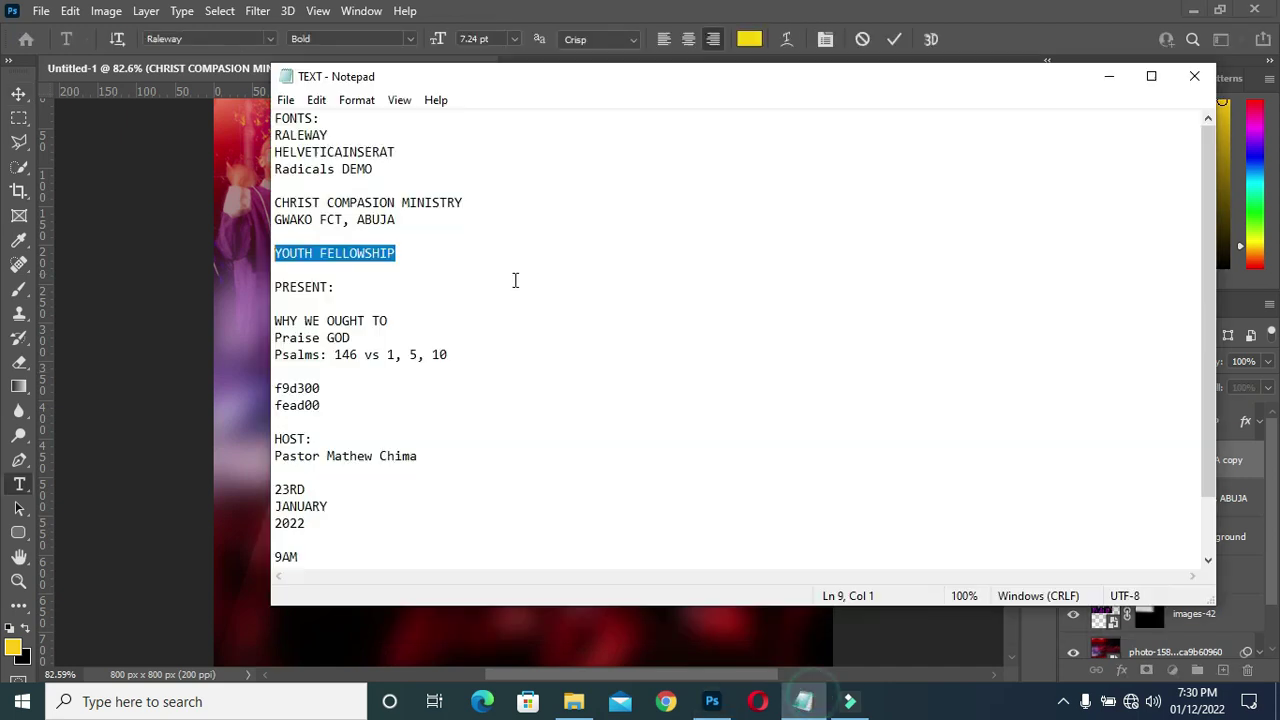
click(340, 288)
key(shift+Home)
key(ctrl+c)
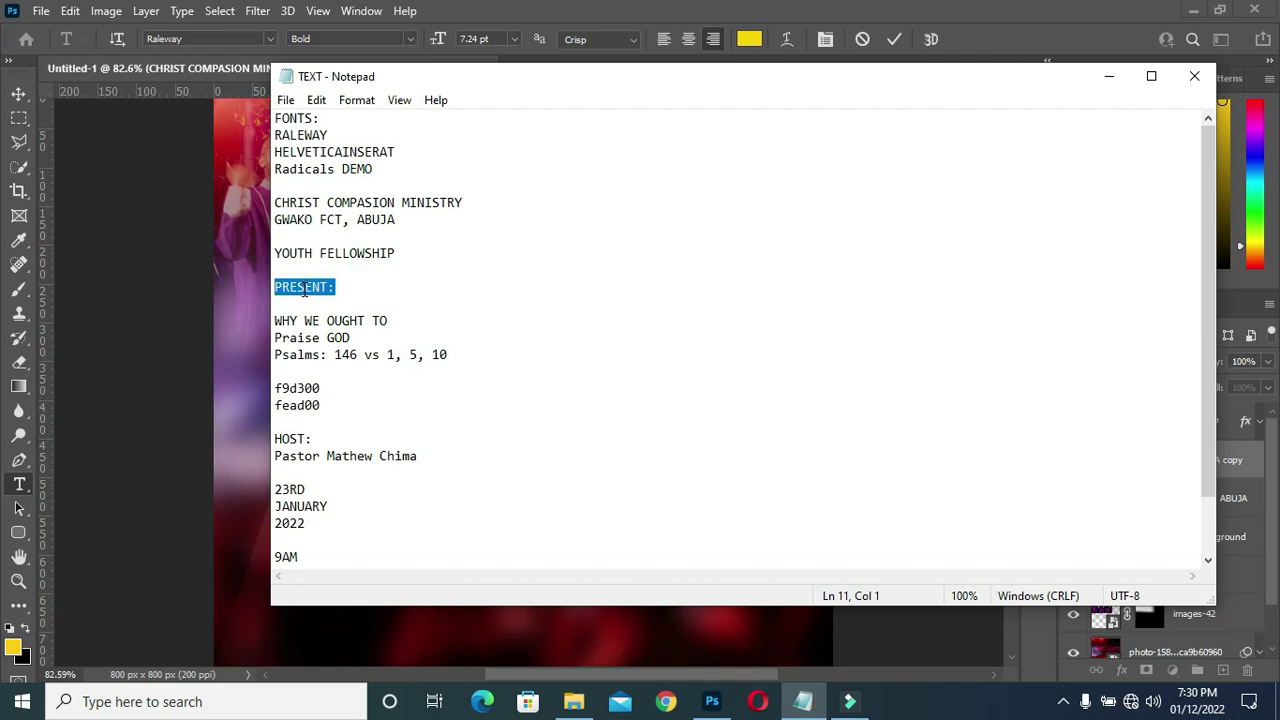
click(1108, 76)
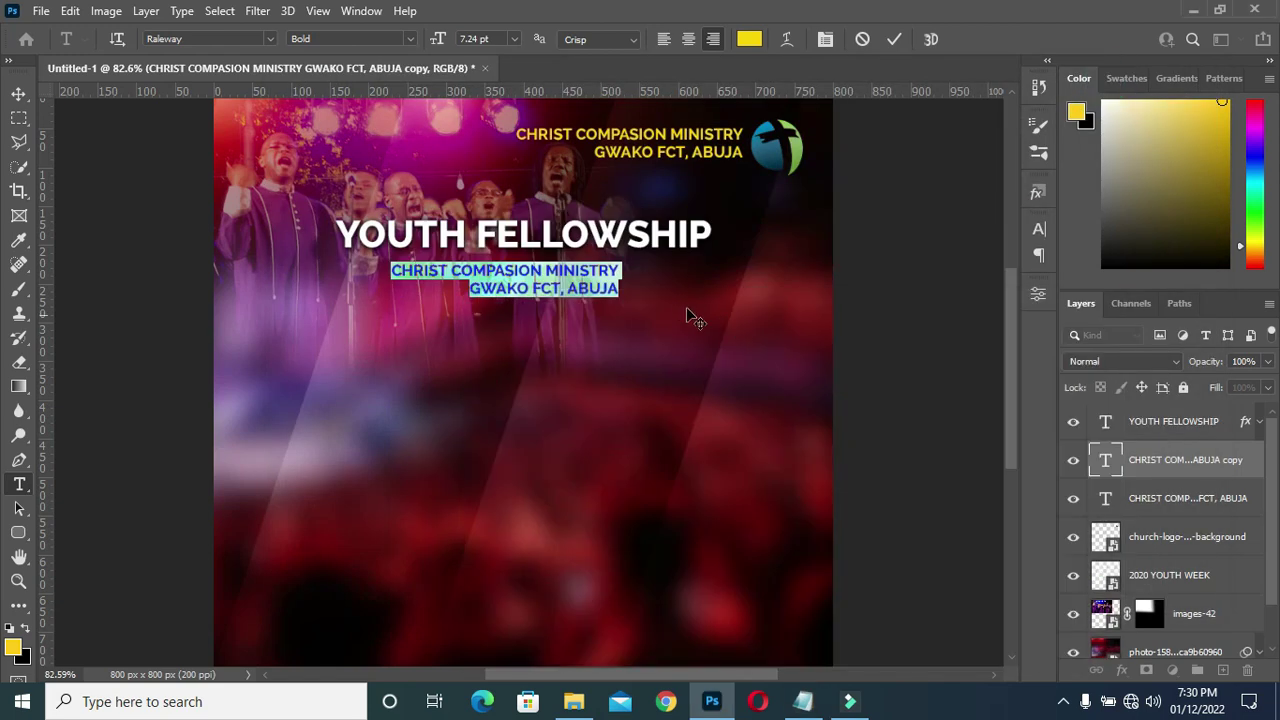
key(ctrl+v)
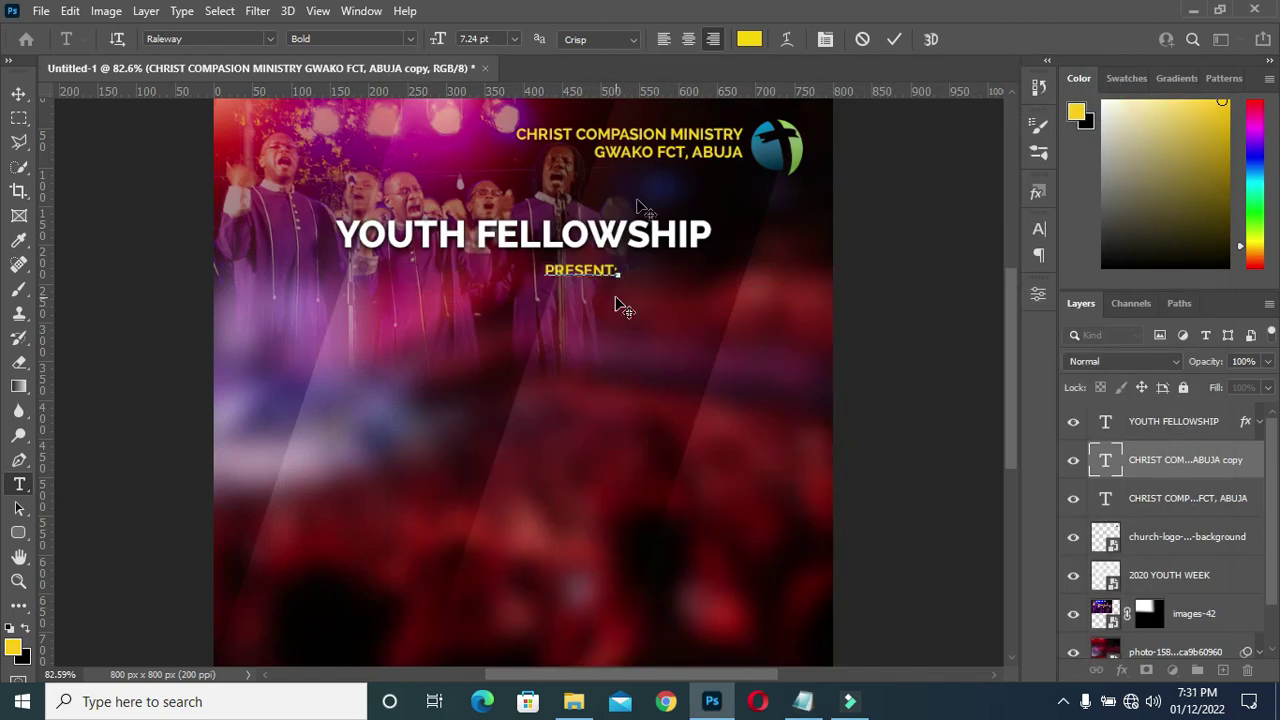
click(896, 39)
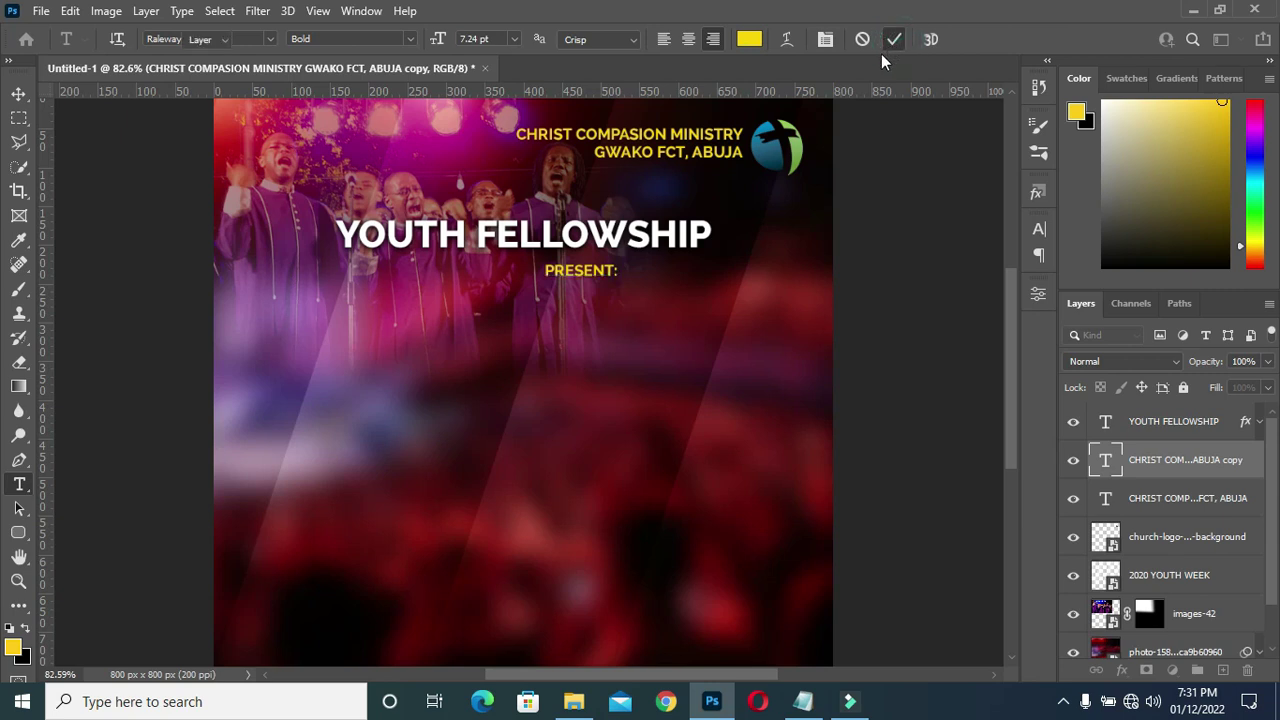
key(v)
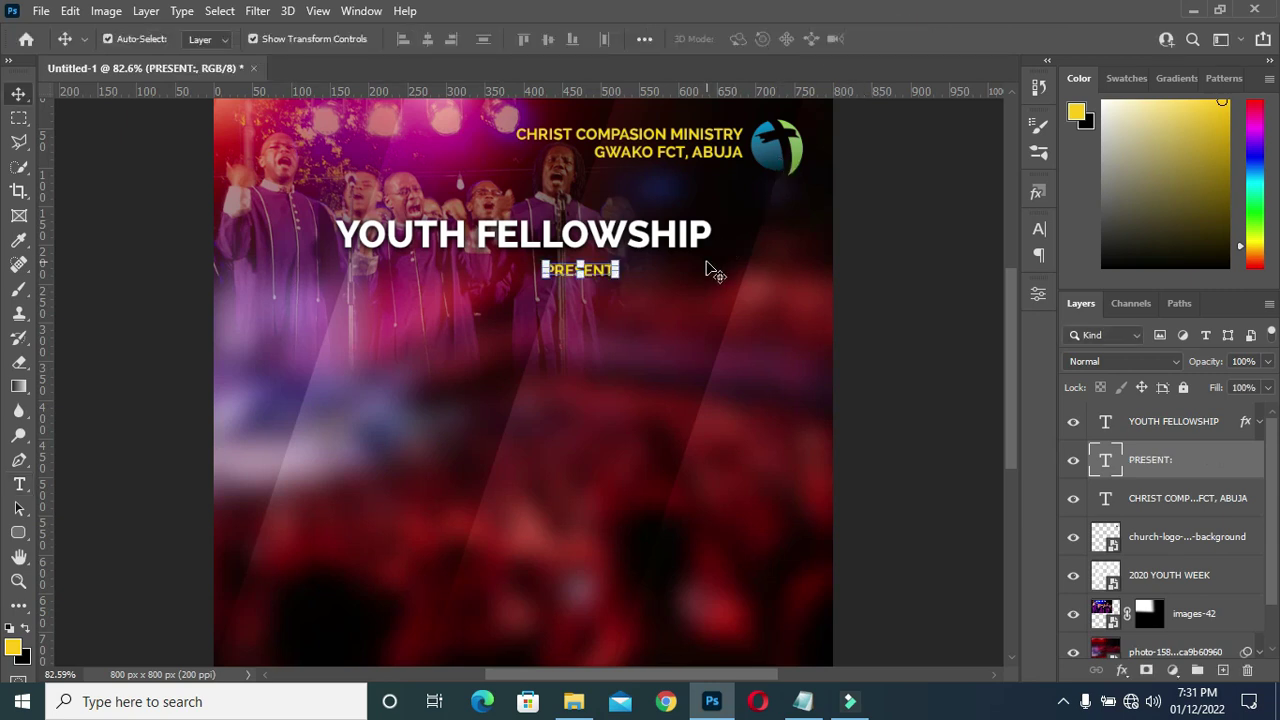
Recolour the PRESENT: text white (#ffffff)
key(t)
click(749, 39)
drag(808, 217, 784, 207)
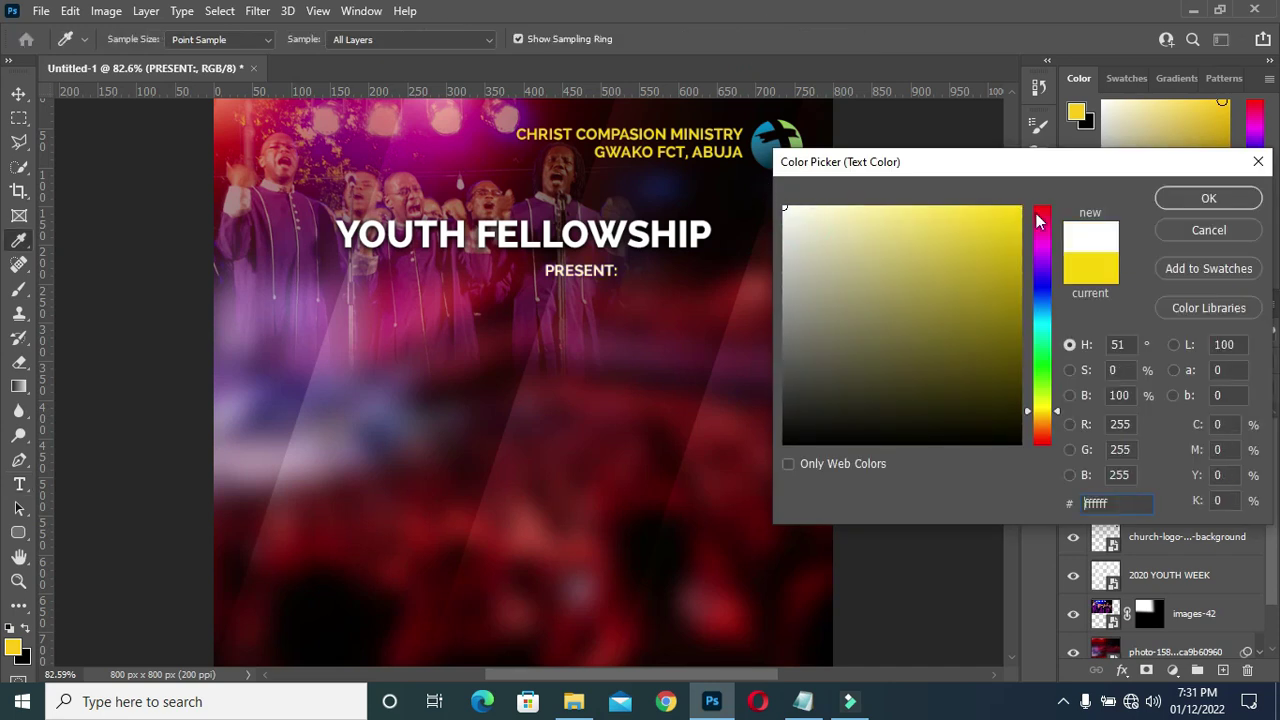
click(1182, 198)
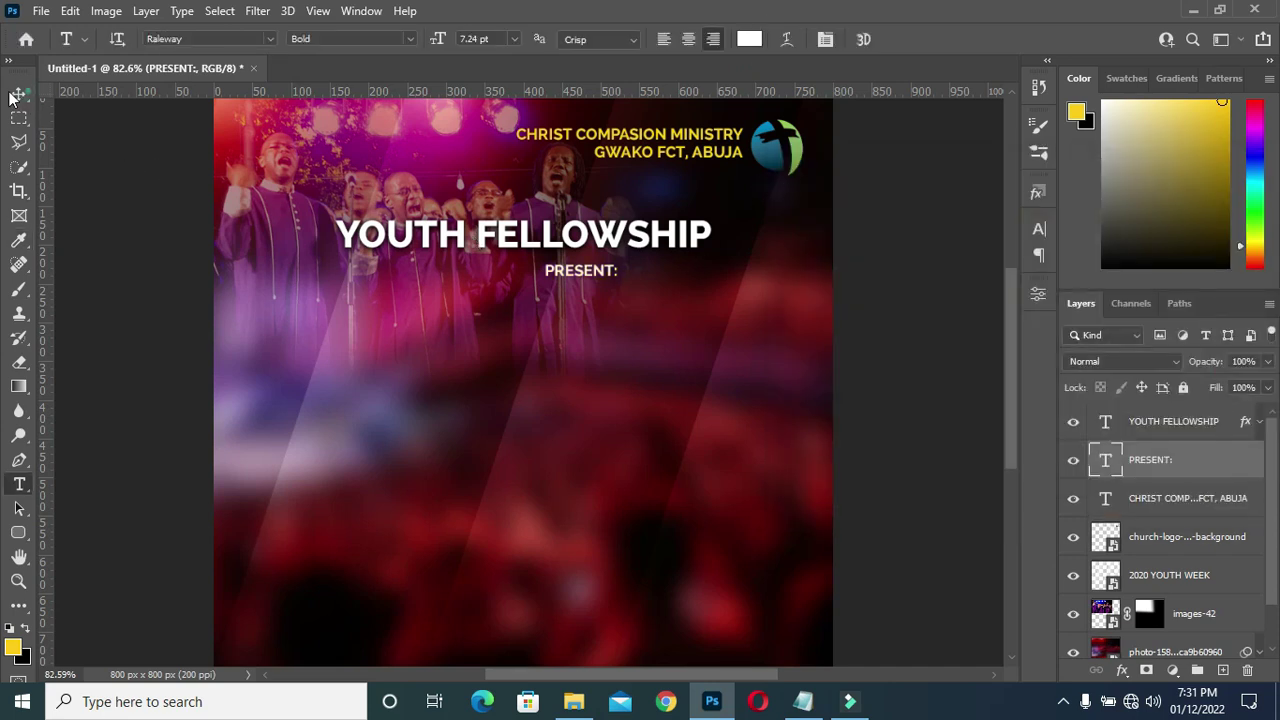
Centre PRESENT: and YOUTH FELLOWSHIP horizontally on the canvas
click(18, 93)
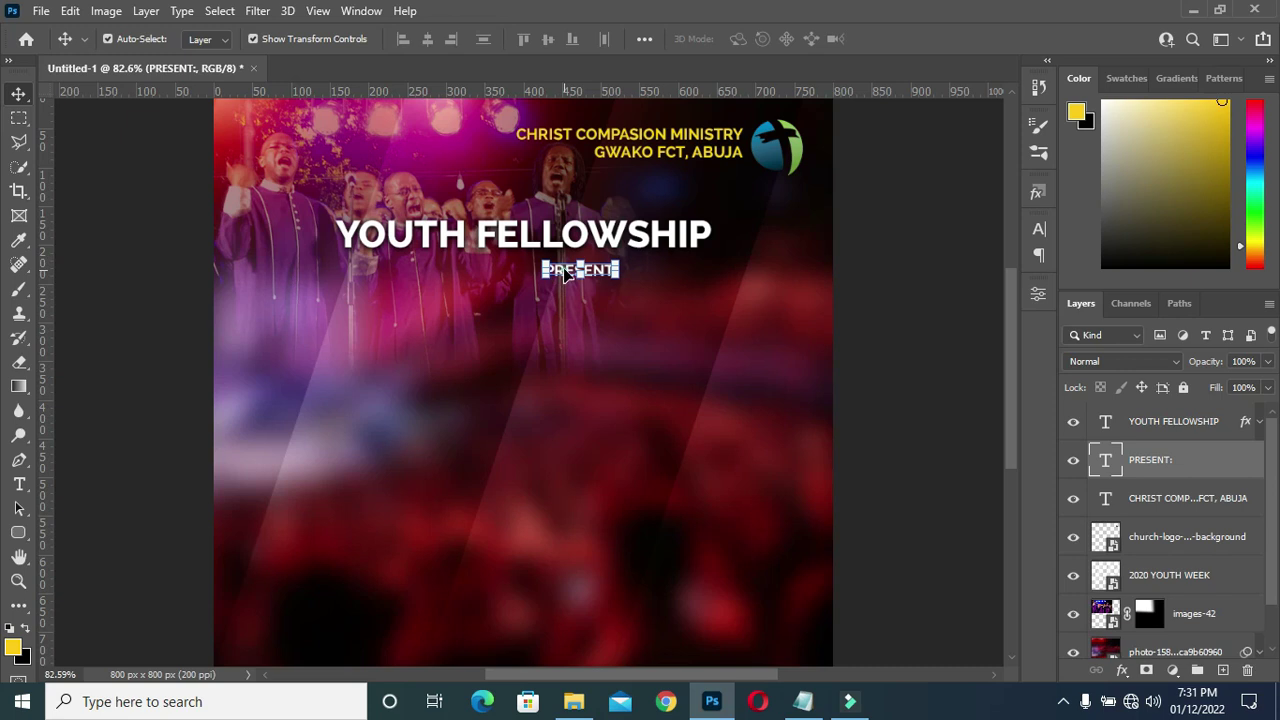
key(ctrl)
key(ctrl+a)
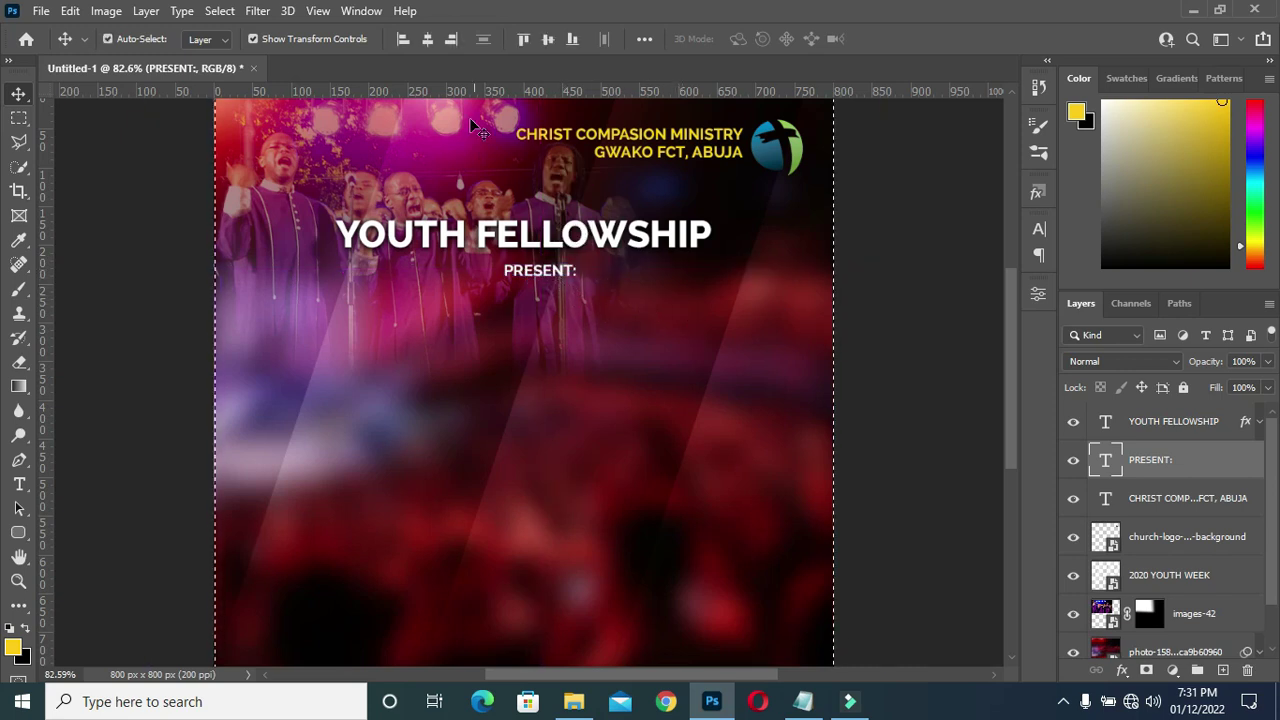
click(426, 40)
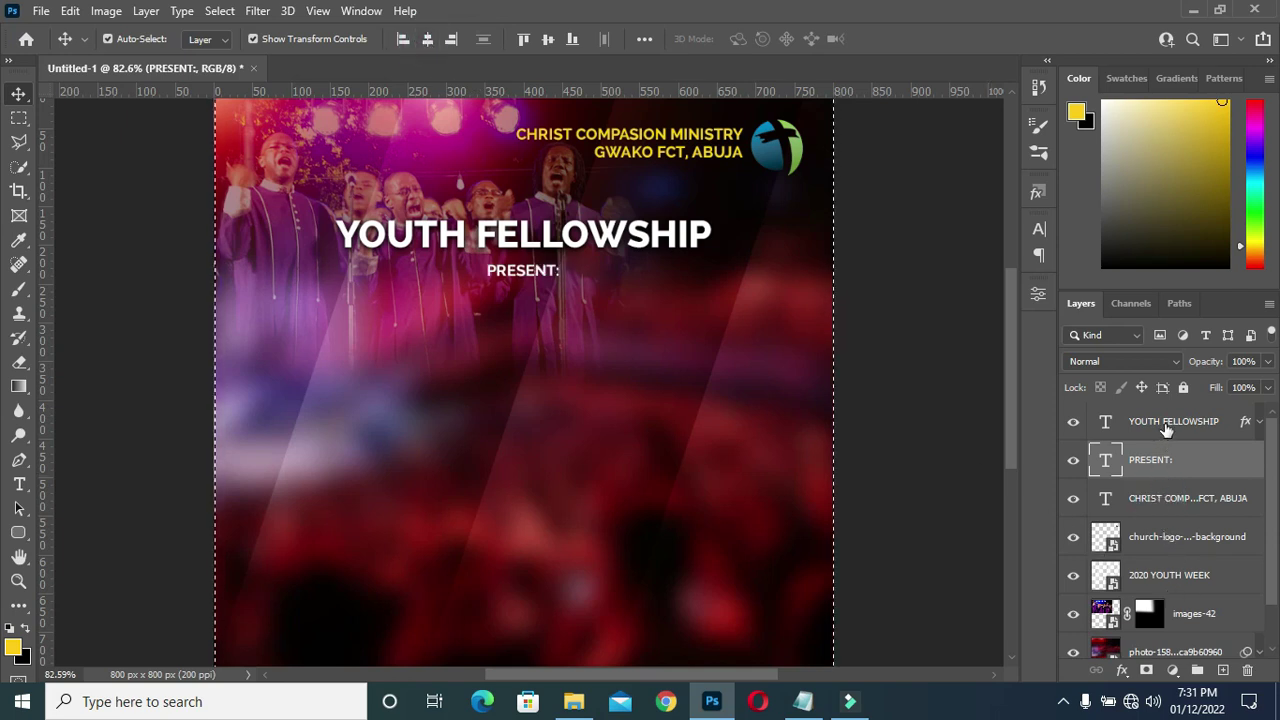
key(alt+bracketleft)
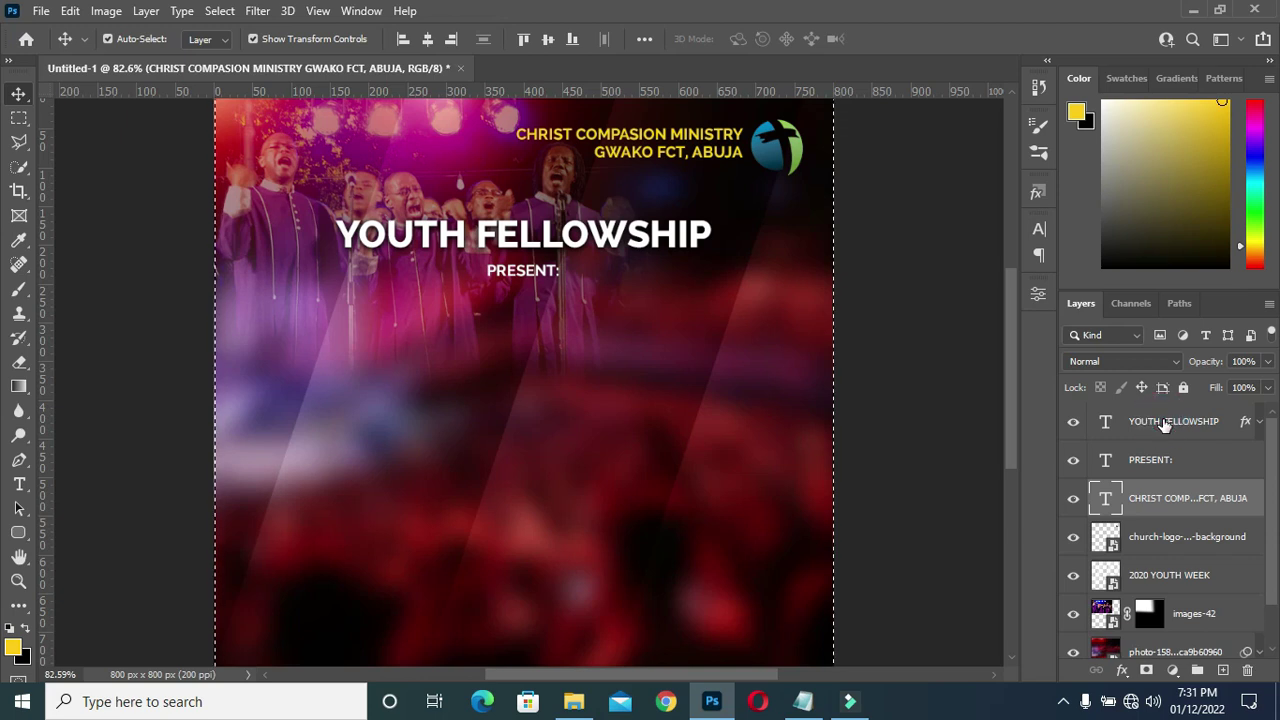
click(1165, 424)
click(427, 39)
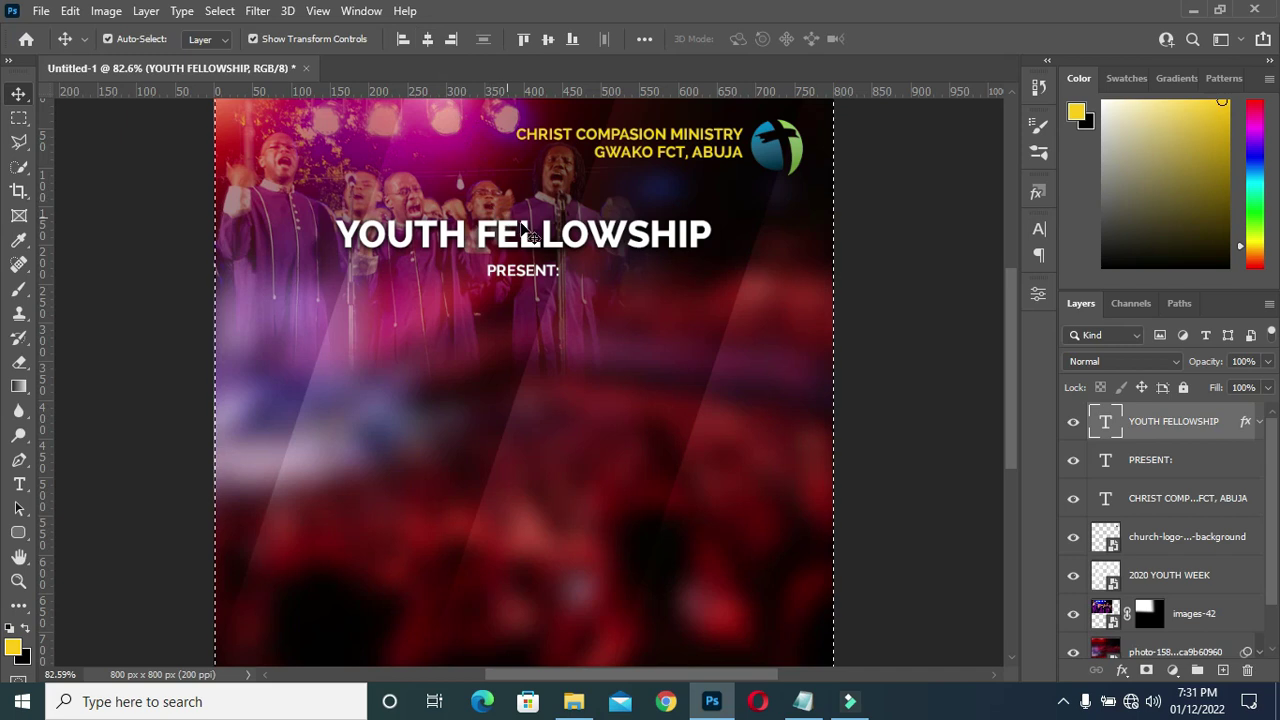
key(ctrl)
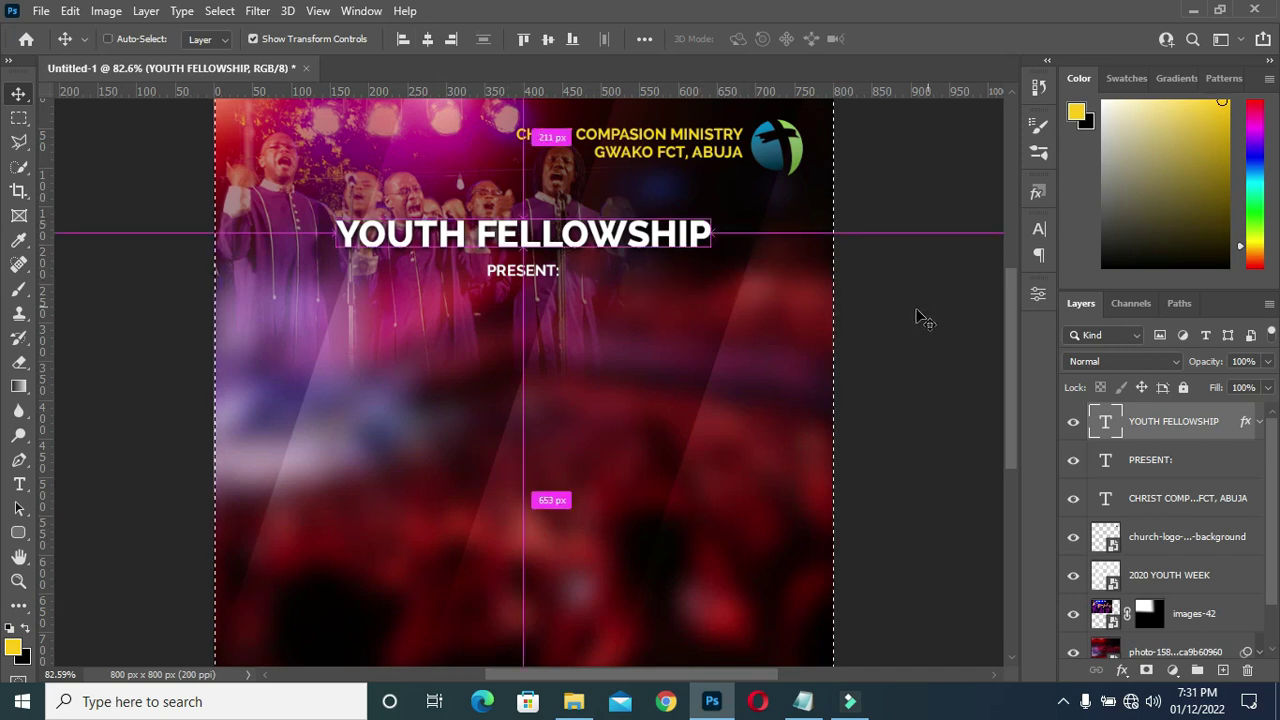
Move the PRESENT: layer to the top of the stack and bring up the Notepad notes
click(1166, 460)
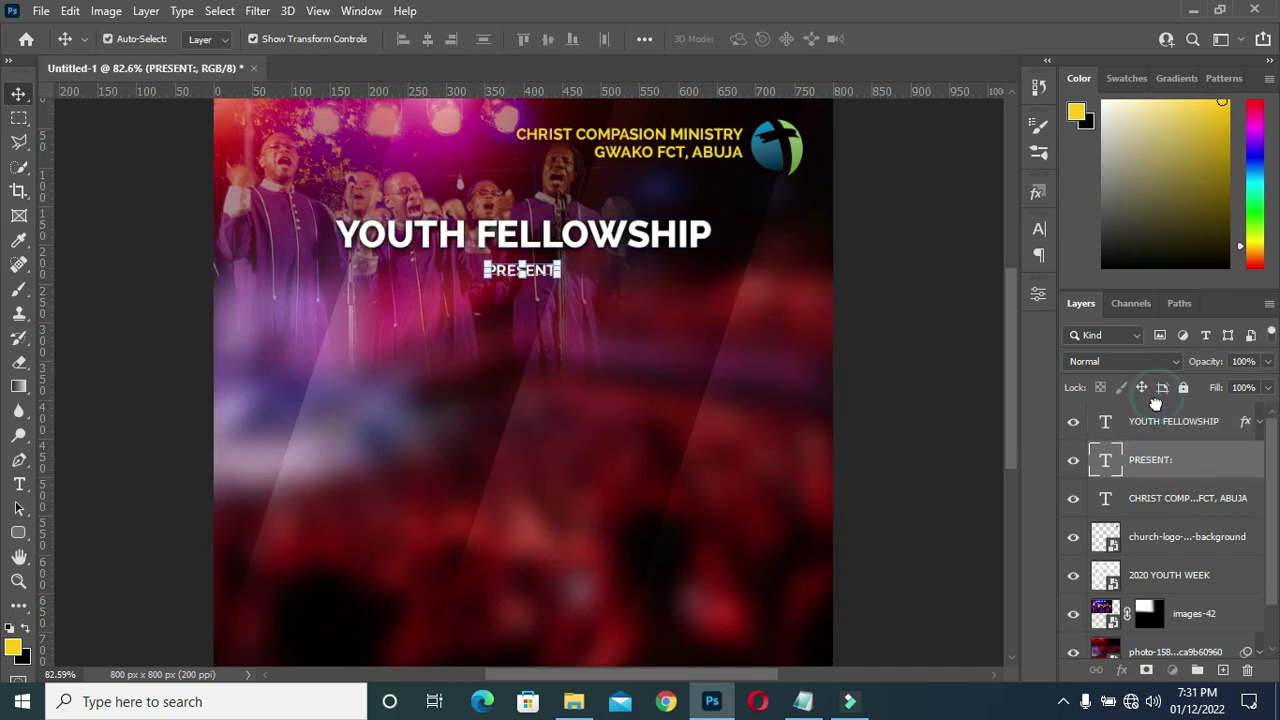
drag(1154, 458, 1247, 428)
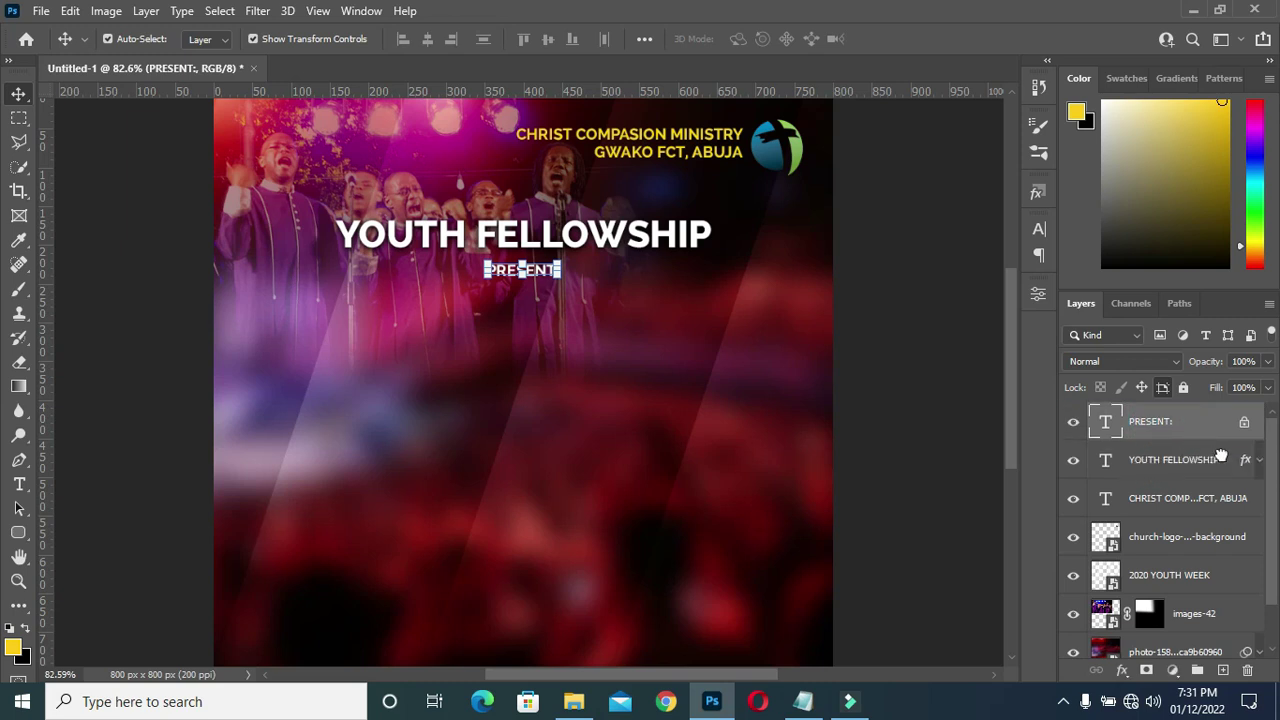
click(971, 445)
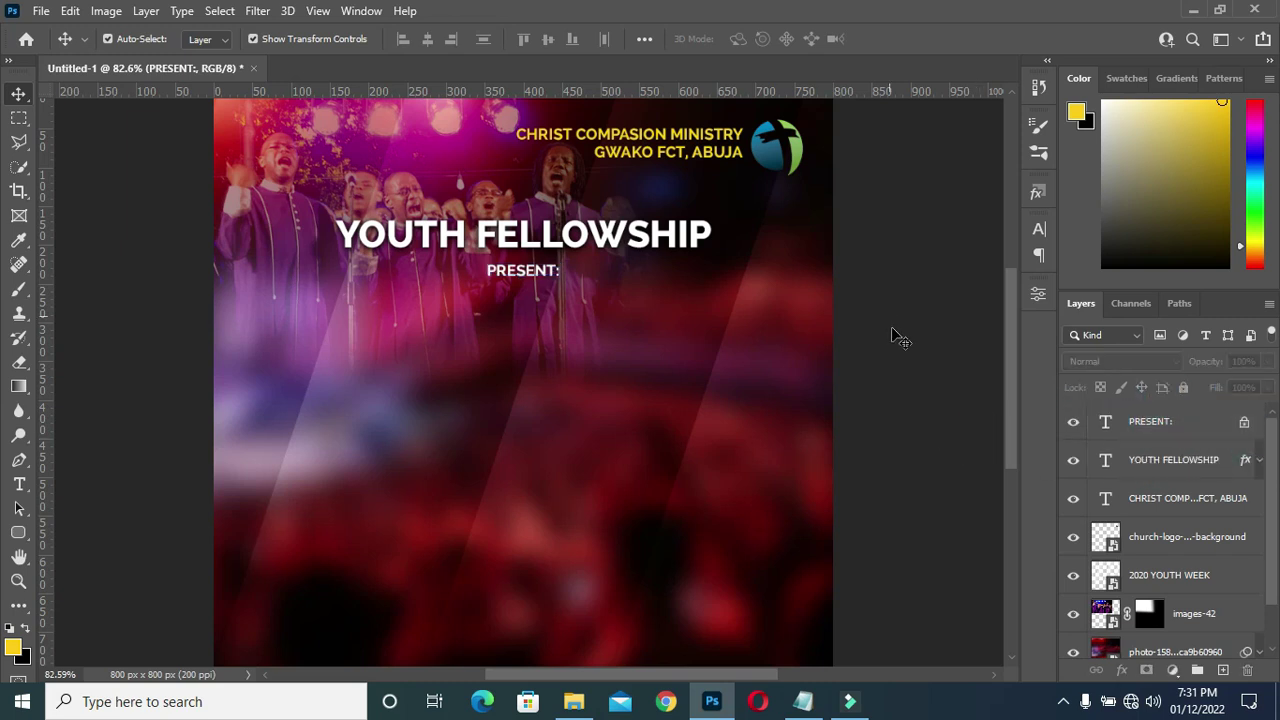
click(1152, 425)
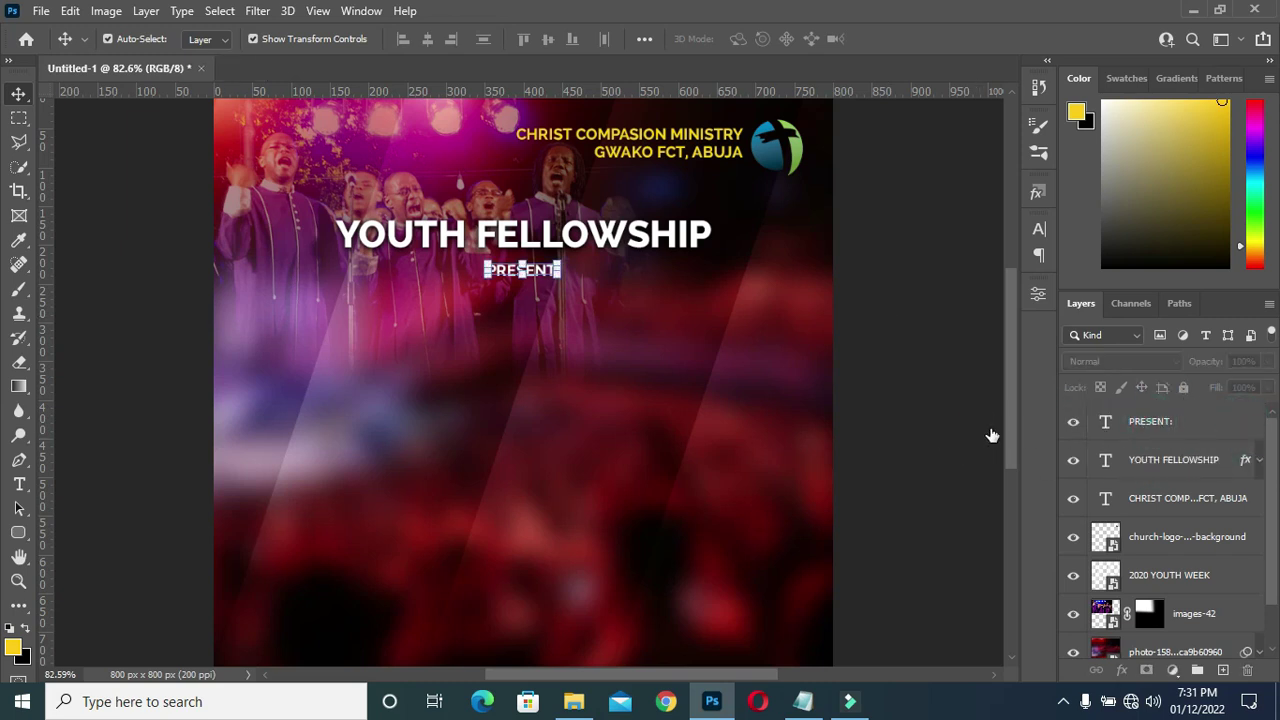
click(800, 686)
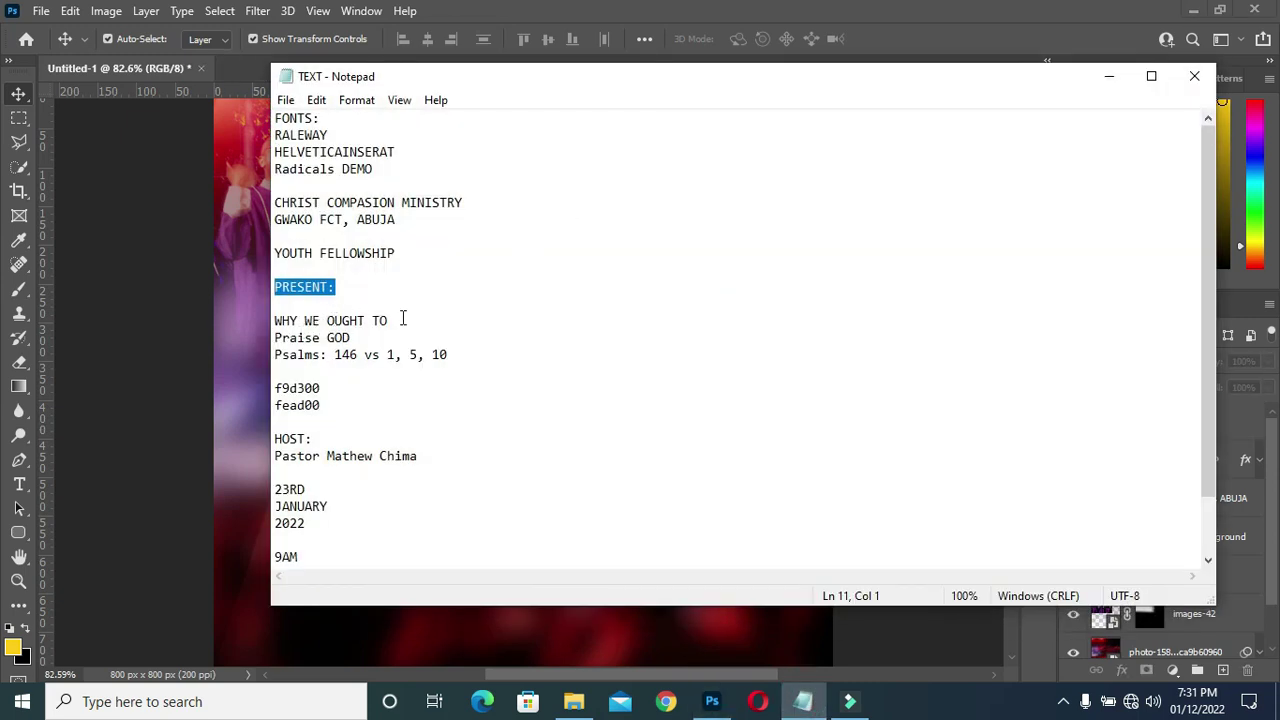
Duplicate PRESENT:, move the copy below it, and replace its text with WHY WE OUGHT TO
drag(398, 319, 347, 318)
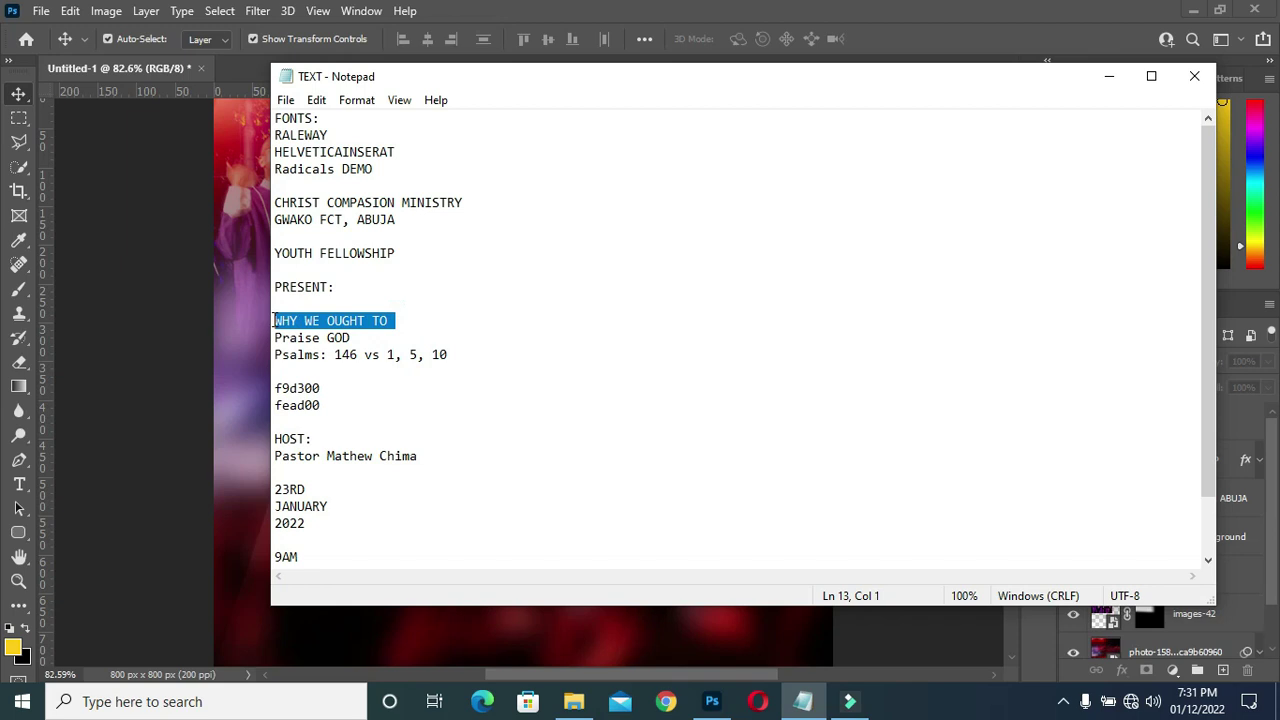
click(1109, 76)
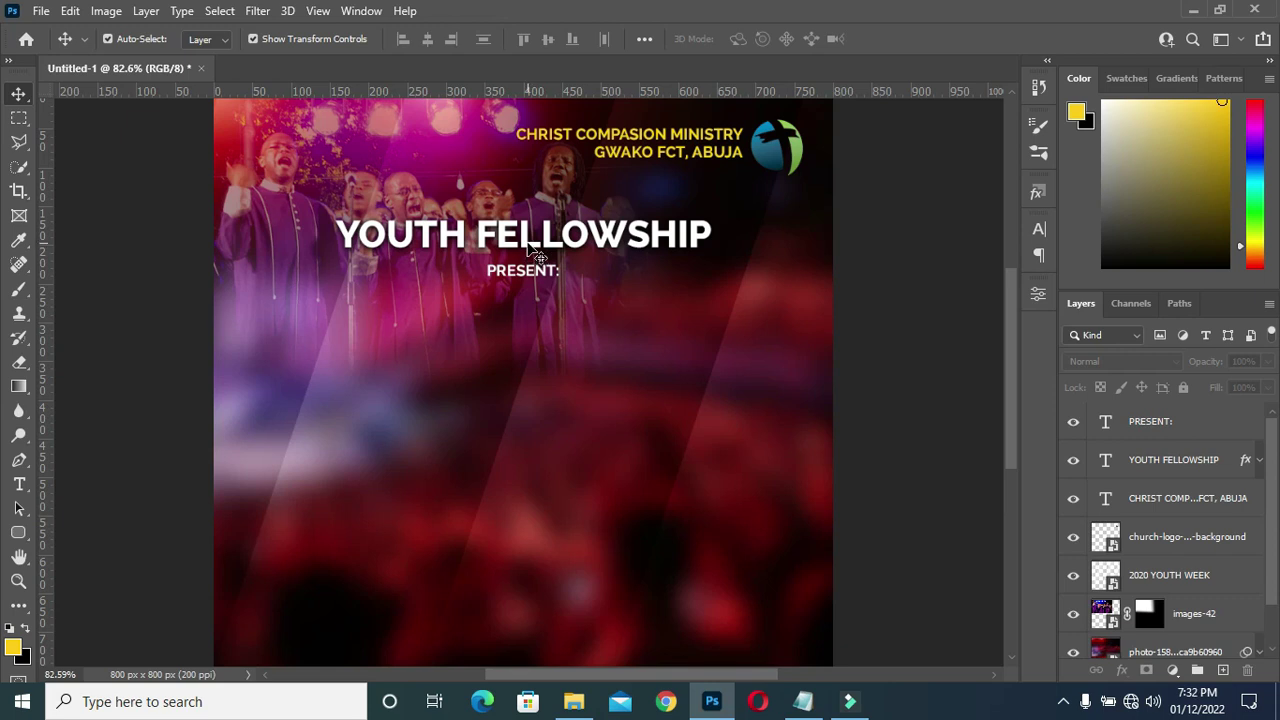
click(526, 274)
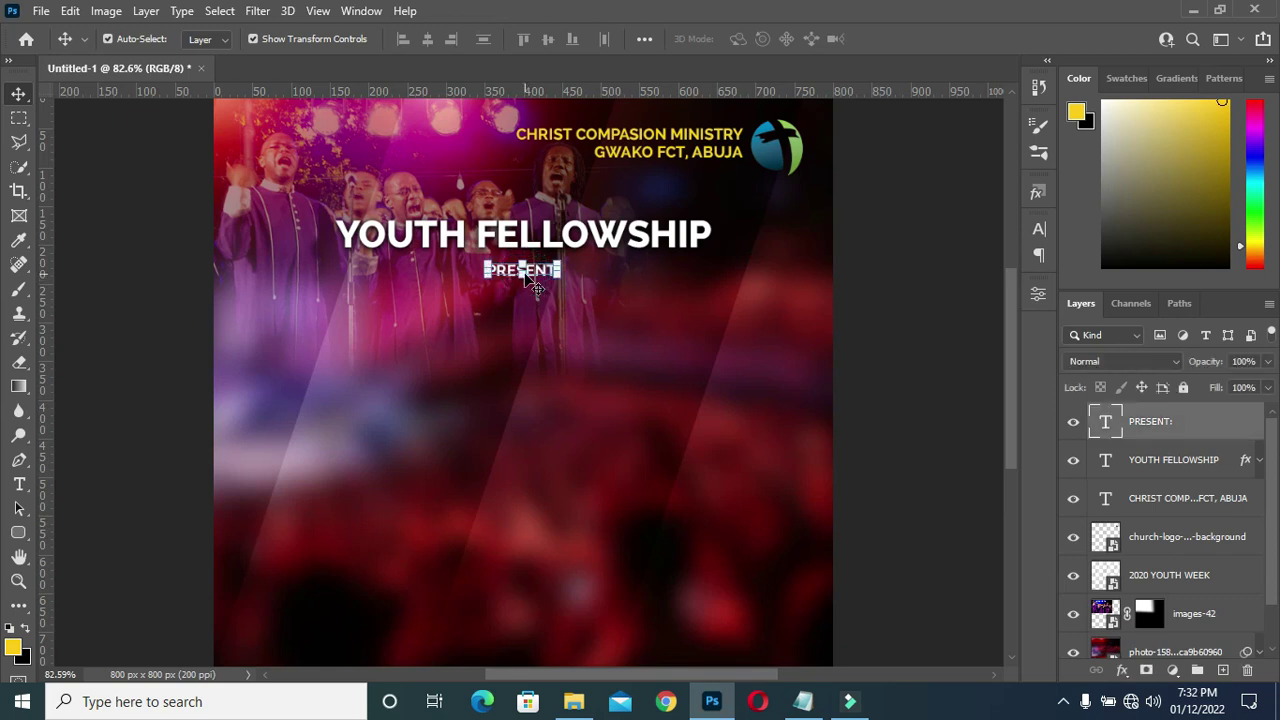
key(ctrl)
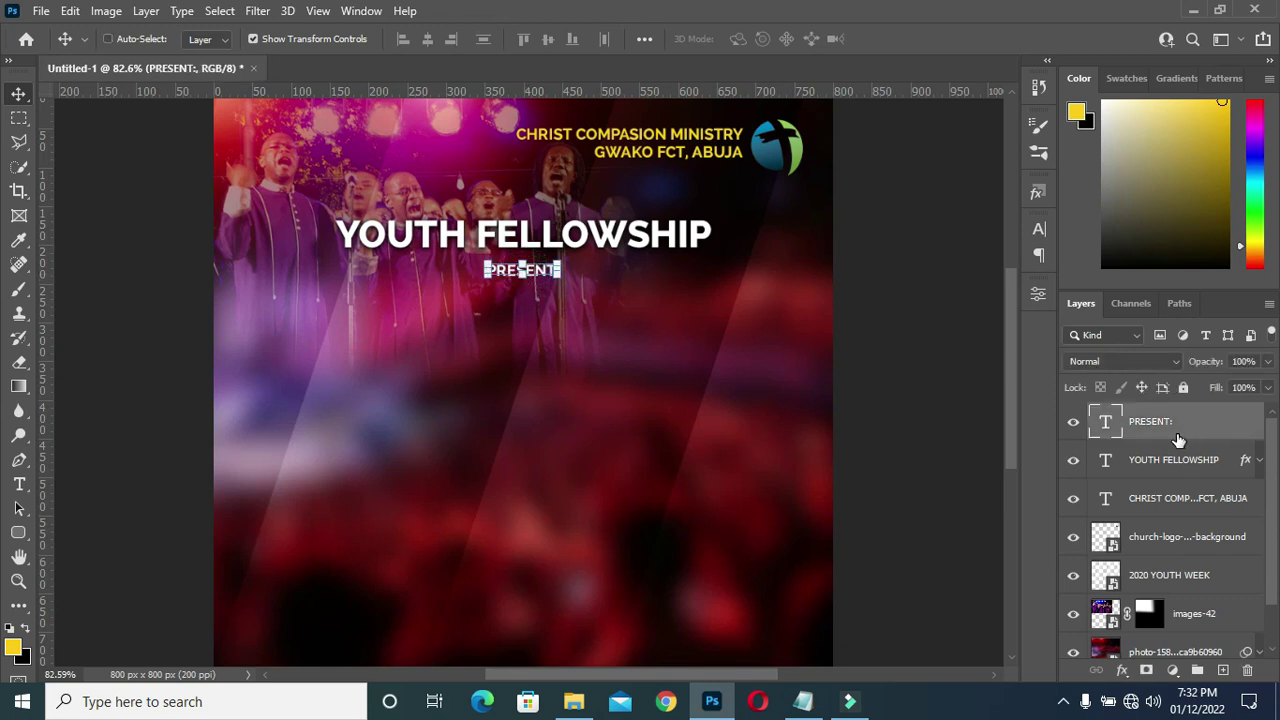
key(ctrl+j)
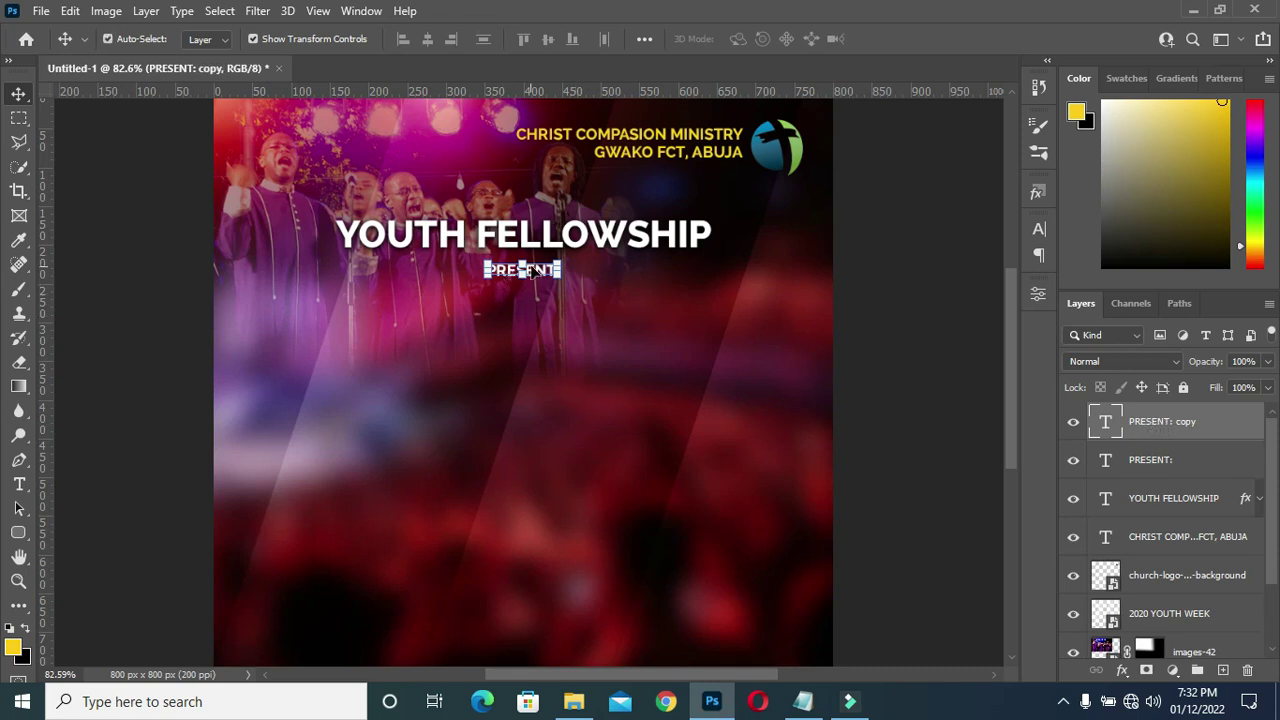
drag(537, 272, 460, 336)
double_click(414, 331)
double_click(445, 336)
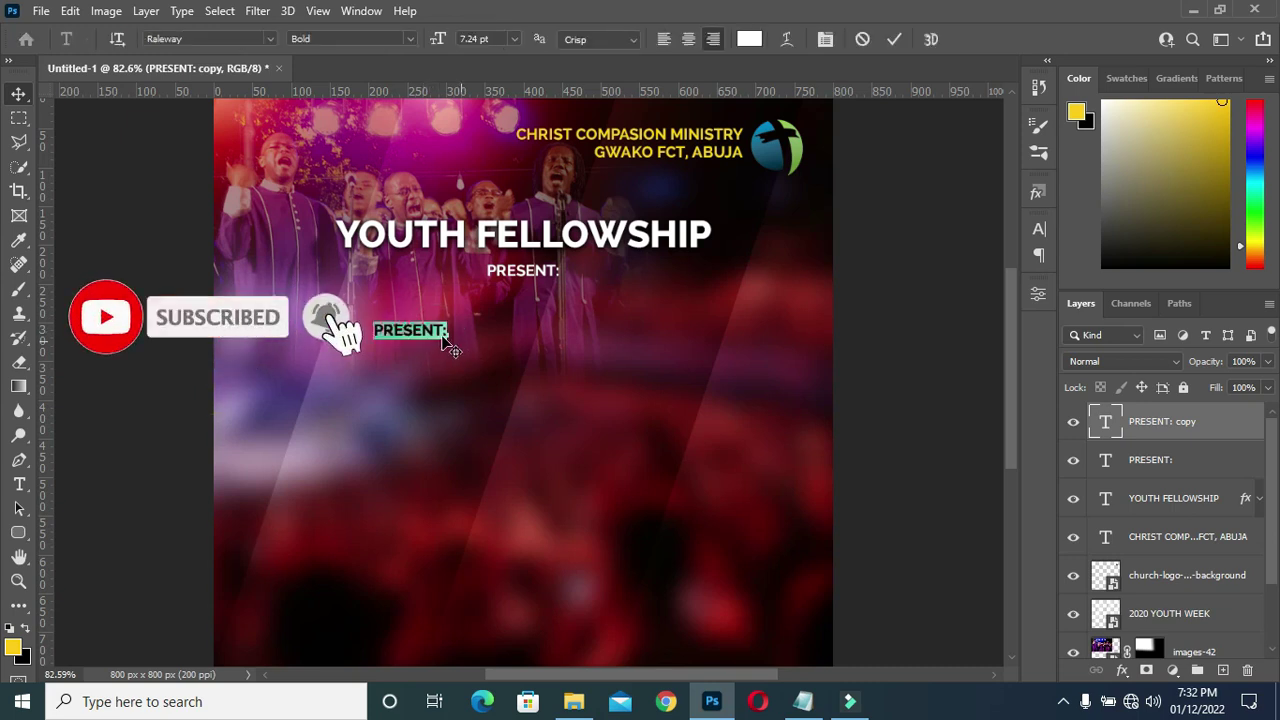
key(ctrl+v)
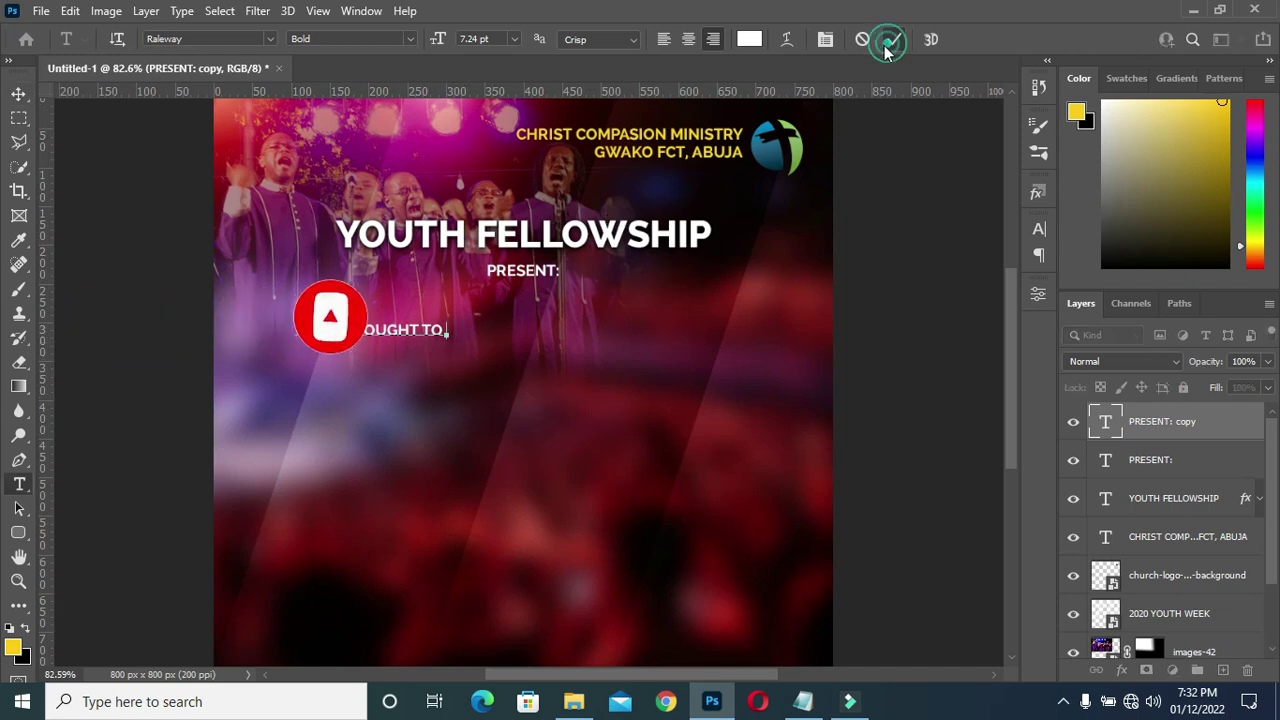
click(46, 104)
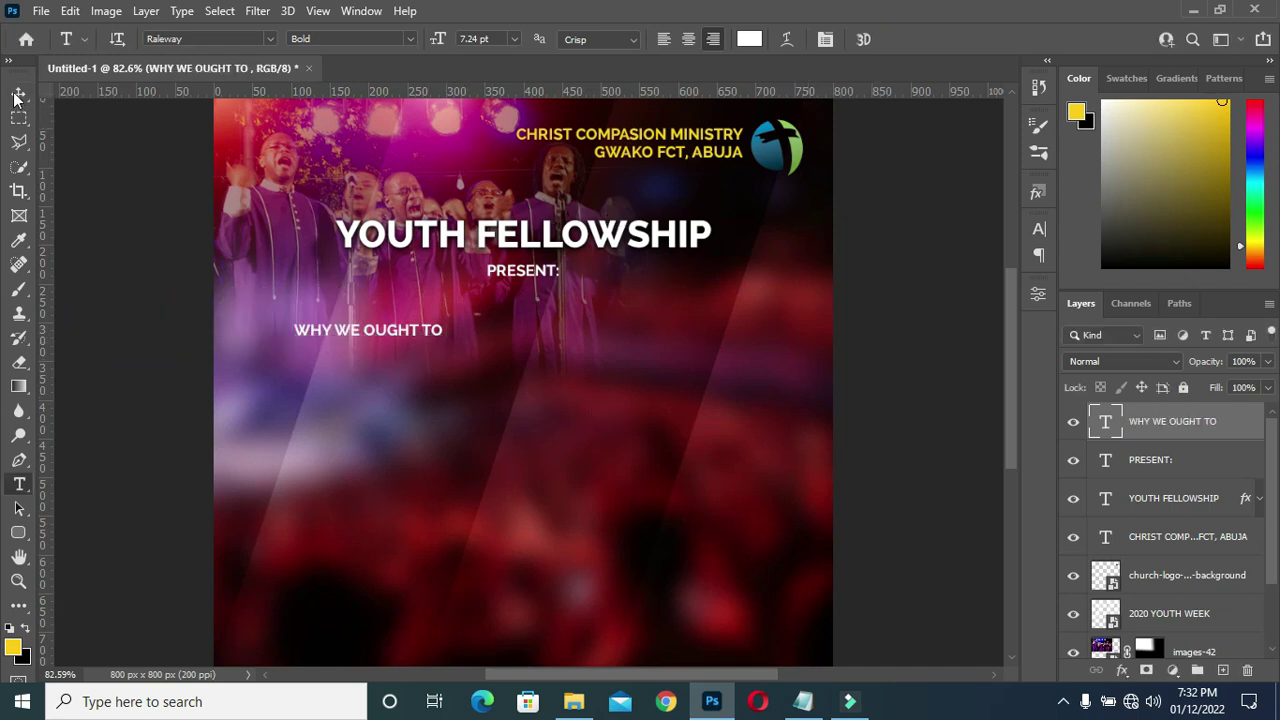
Enlarge the WHY WE OUGHT TO text to about 250%
click(19, 93)
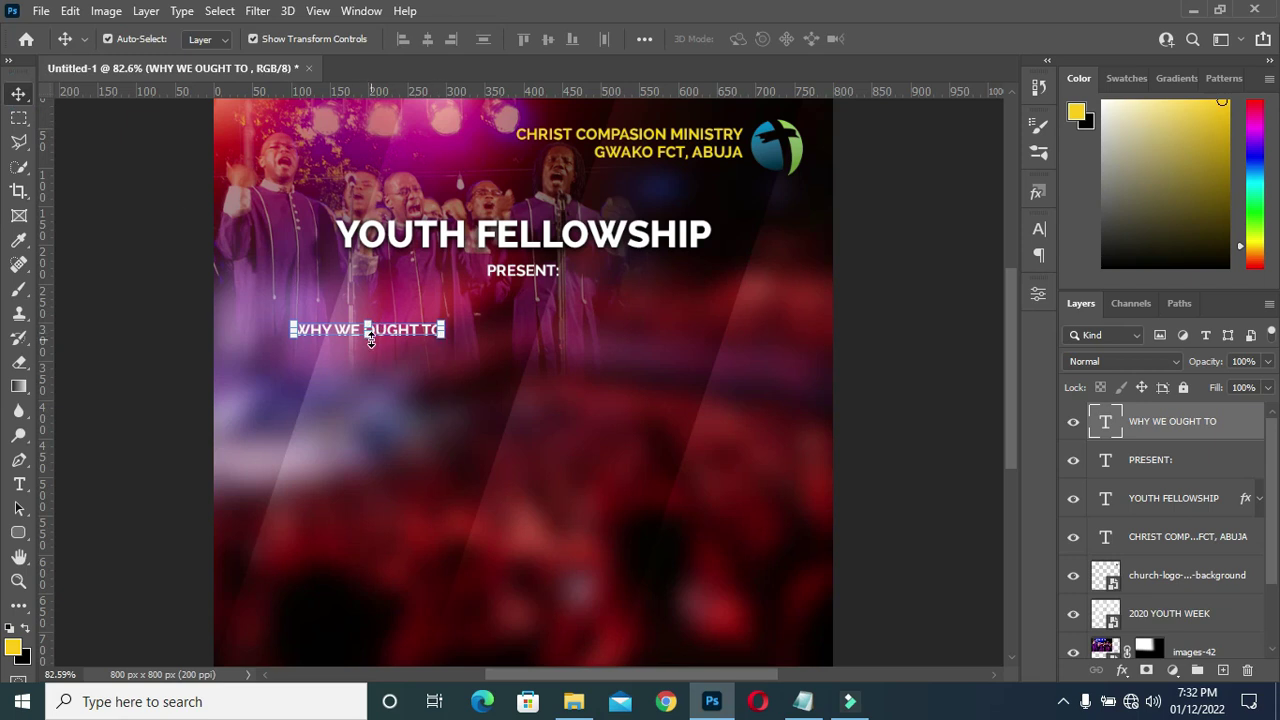
drag(441, 337, 441, 405)
key(ctrl+z)
drag(441, 337, 664, 432)
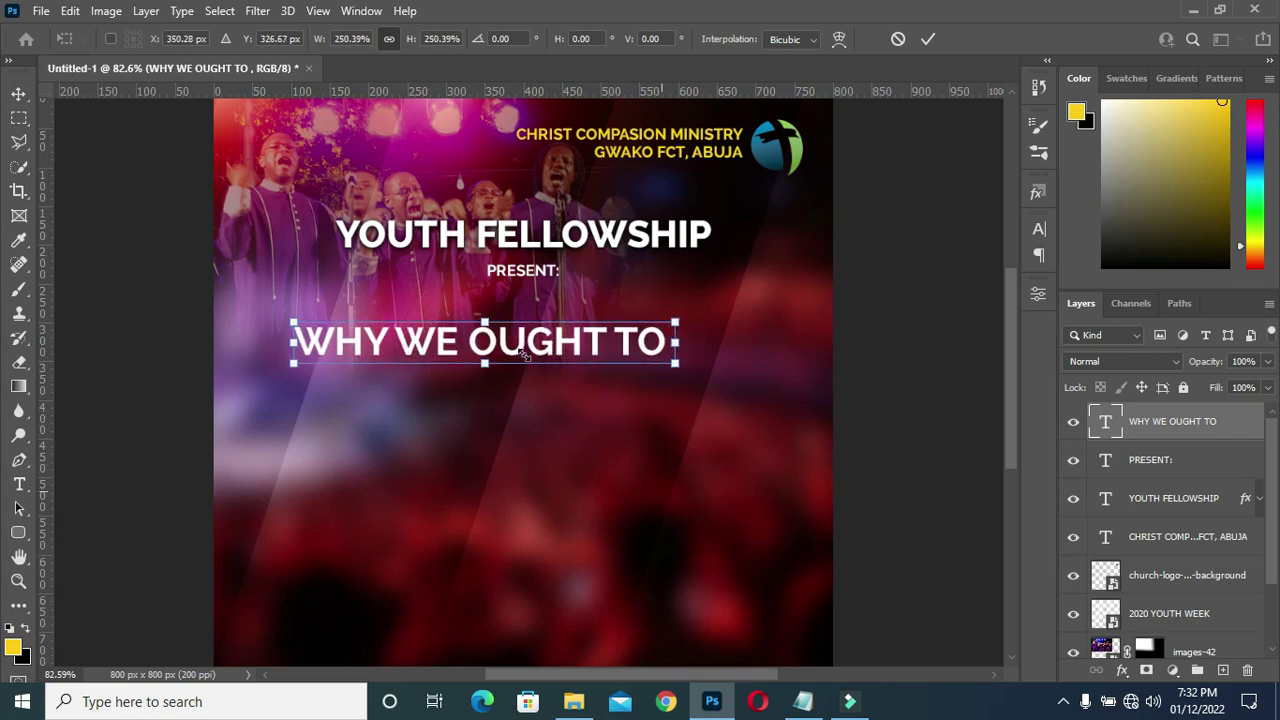
drag(520, 342, 505, 322)
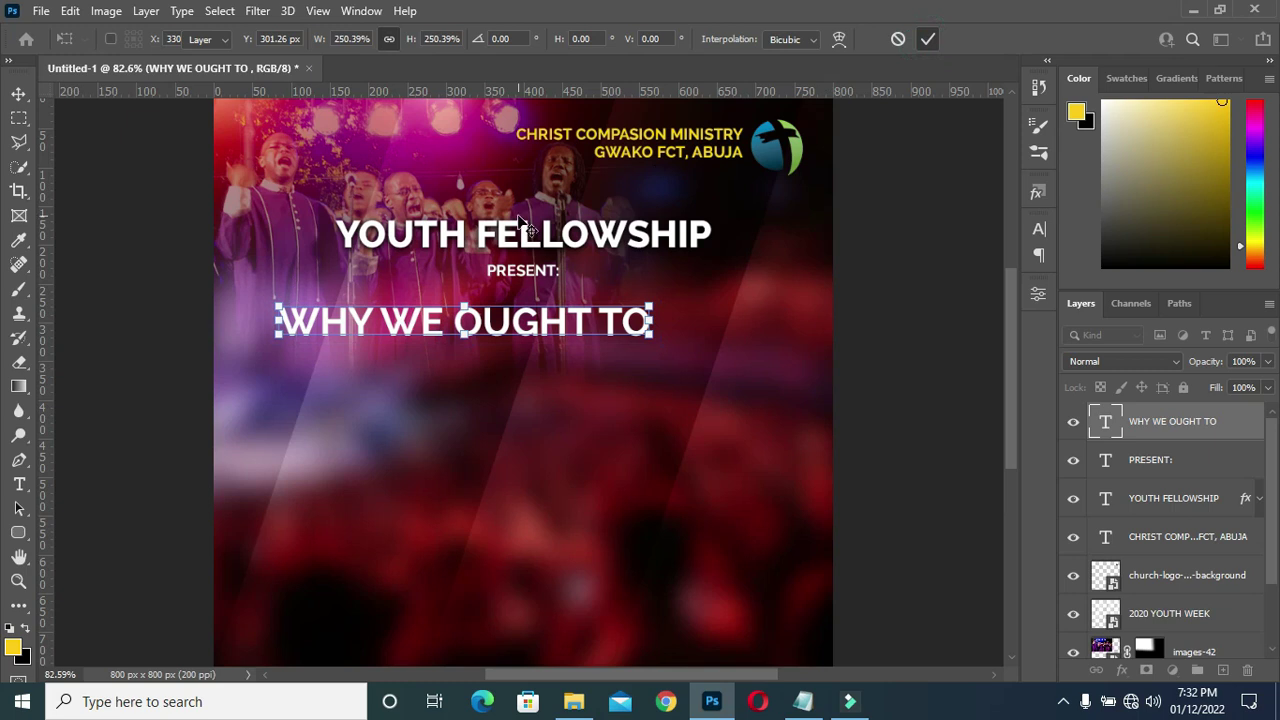
key(Return)
Set WHY WE OUGHT TO in HelveticaInserat and move it lower beneath PRESENT:
key(t)
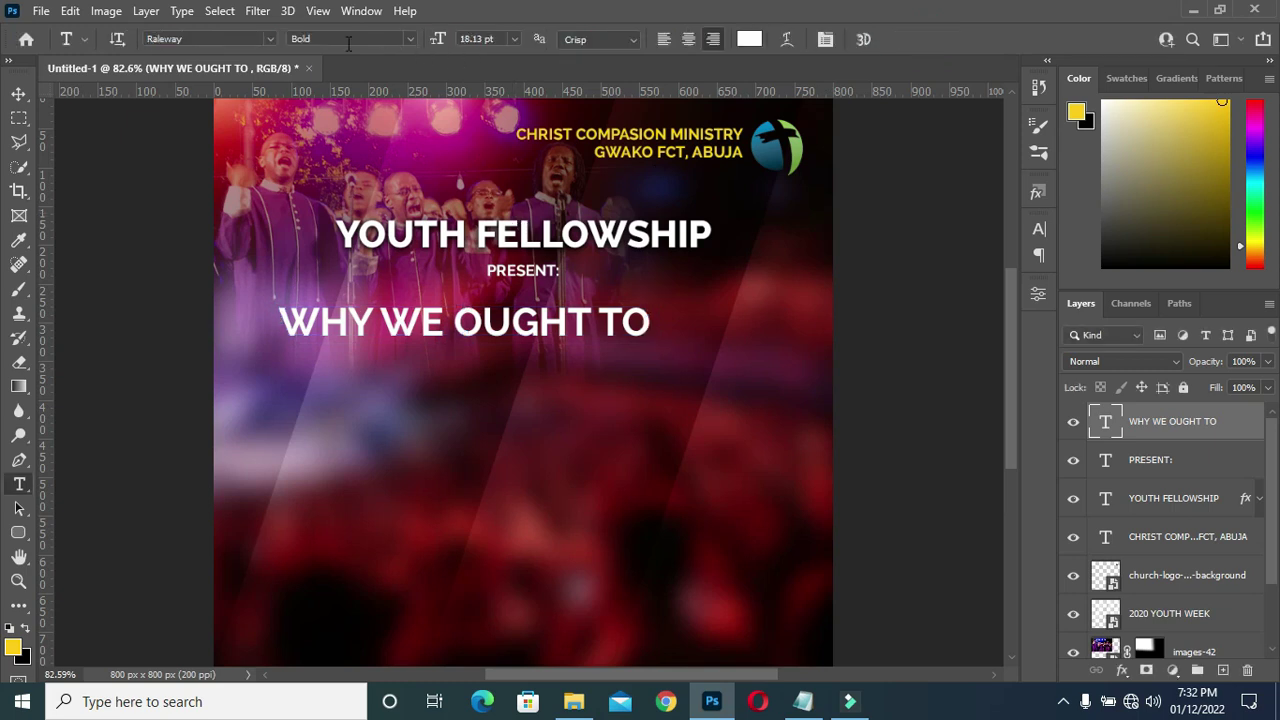
click(270, 40)
click(242, 114)
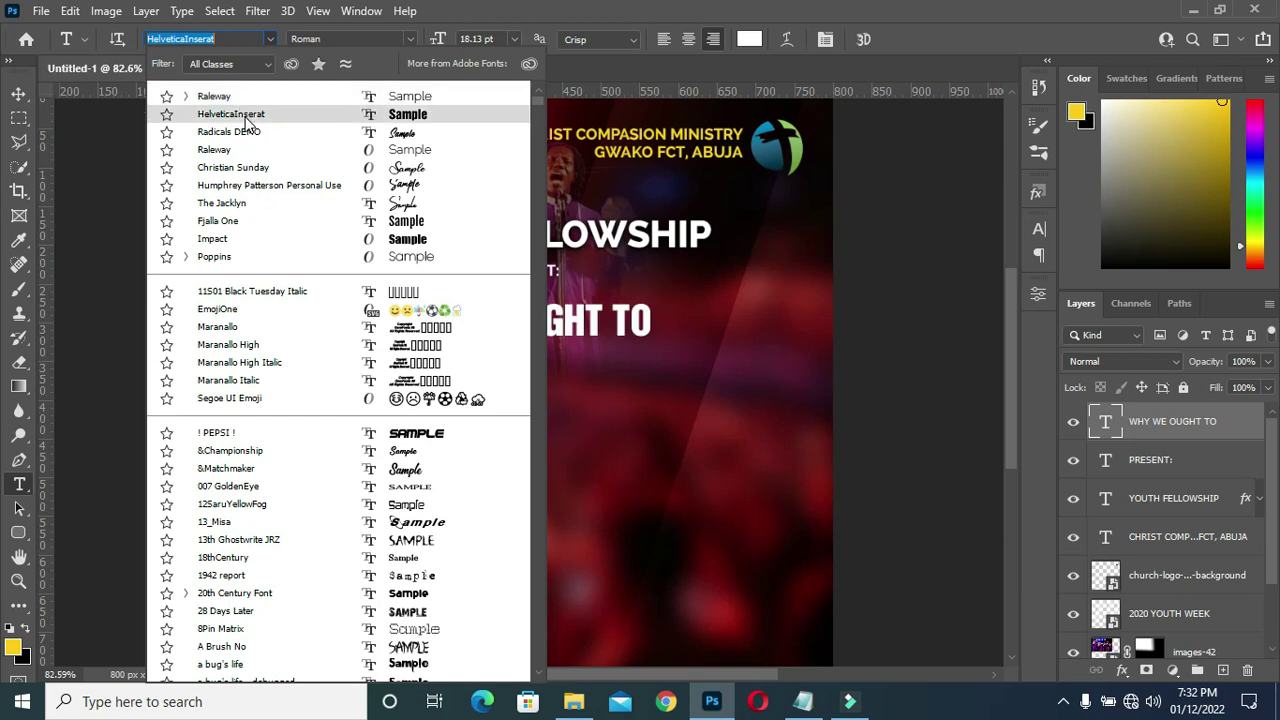
click(246, 116)
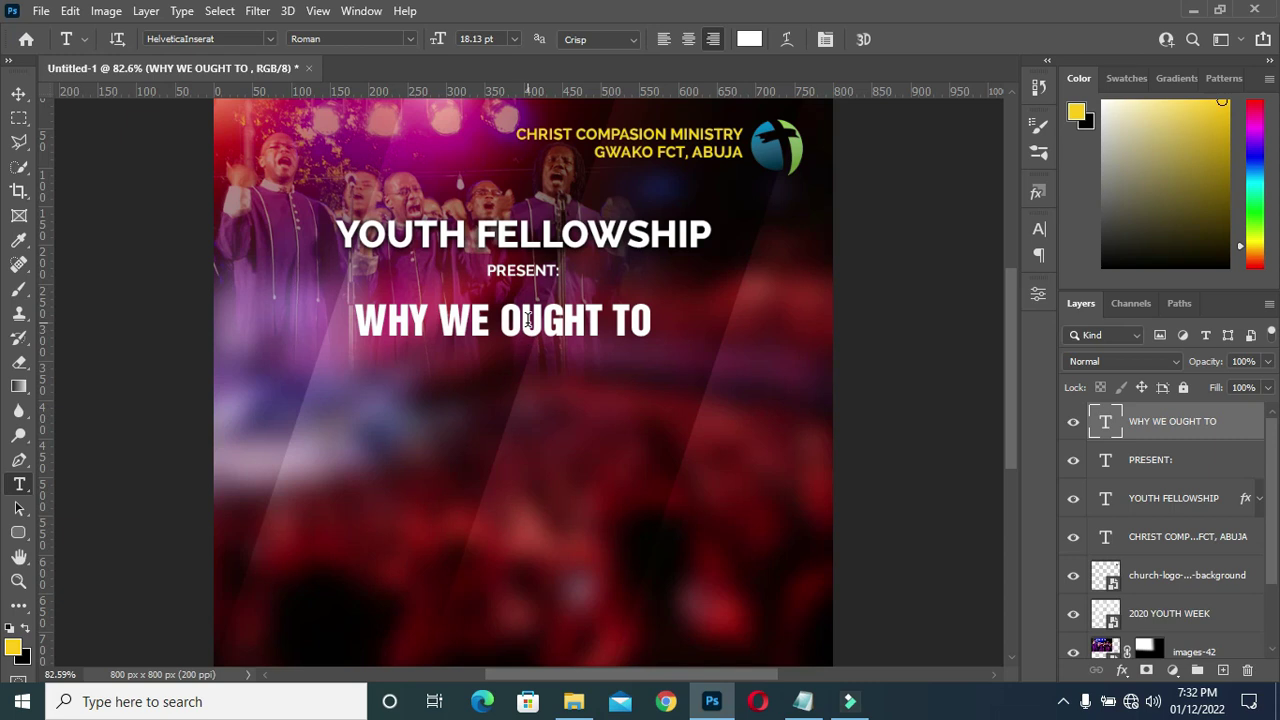
drag(530, 333, 495, 358)
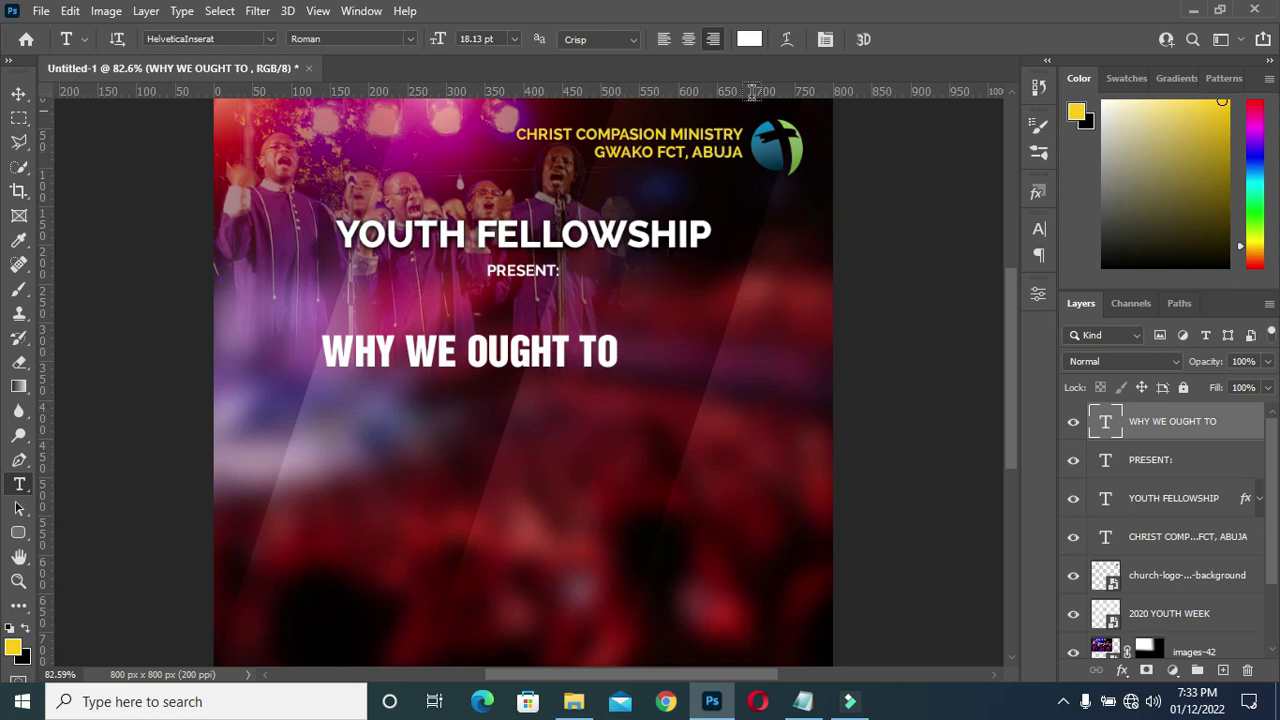
Colour WHY WE OUGHT TO yellow using the f9d300 code from the notes
click(752, 40)
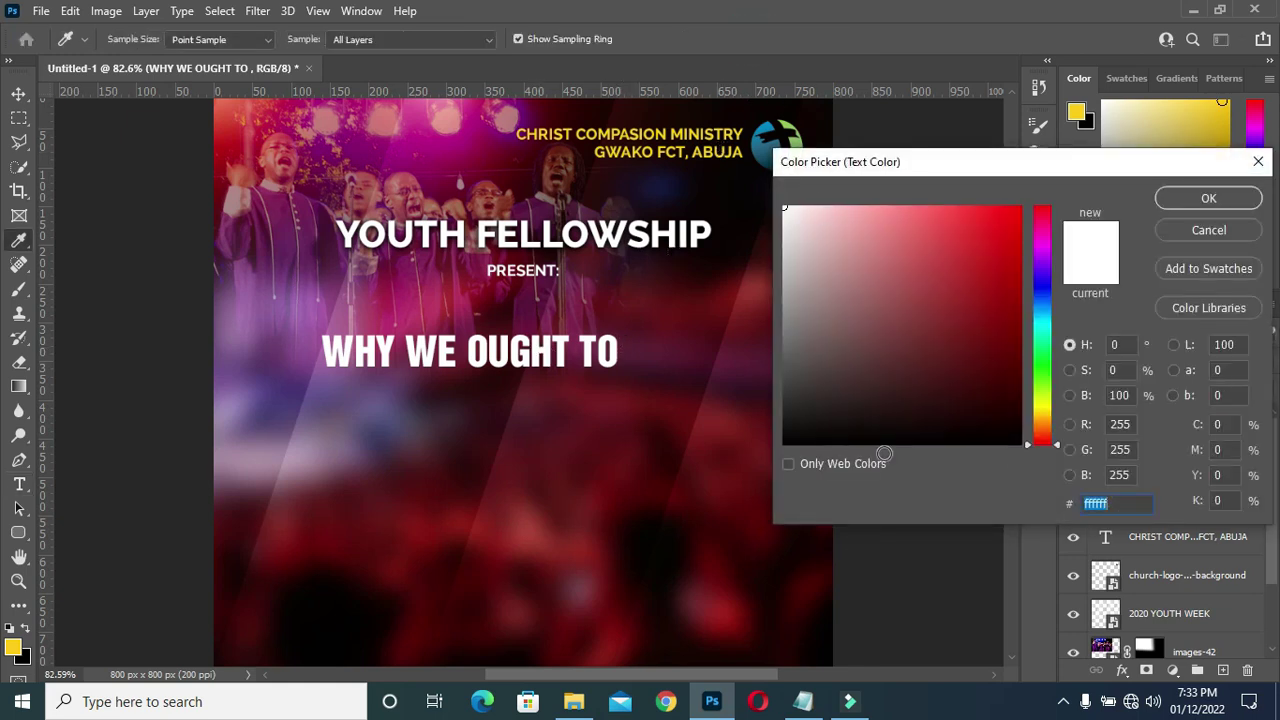
click(801, 700)
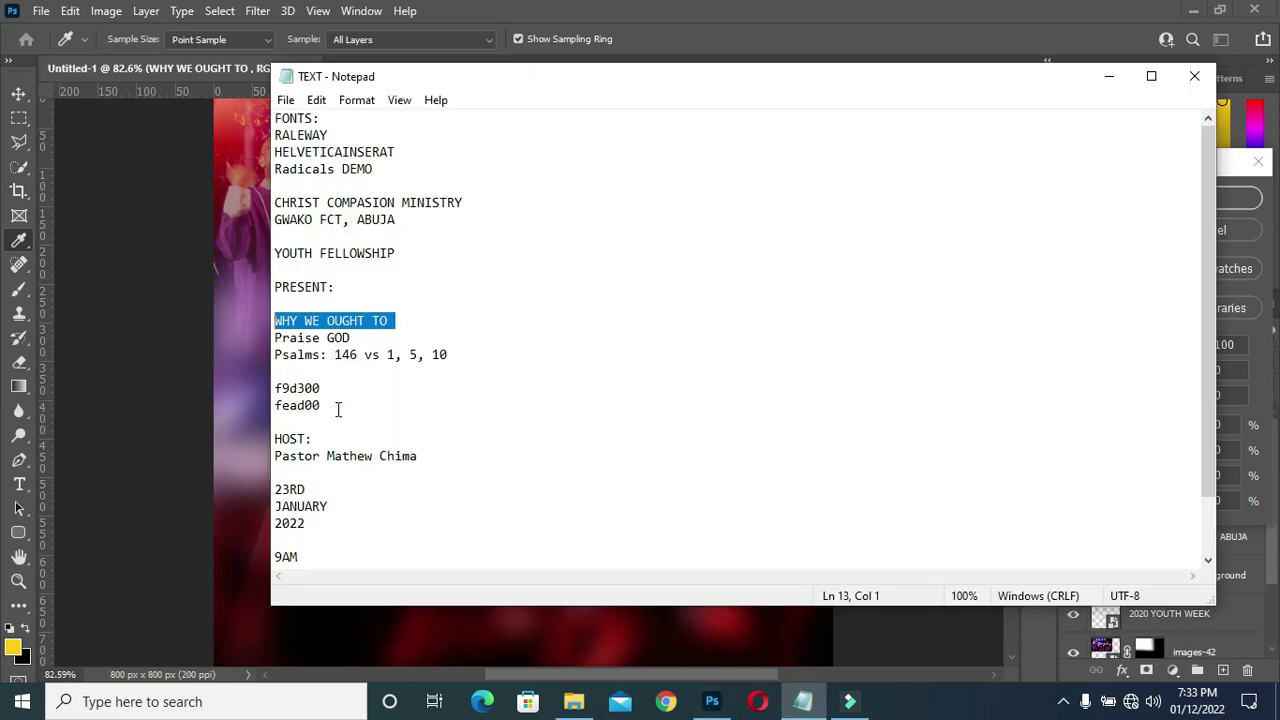
double_click(298, 388)
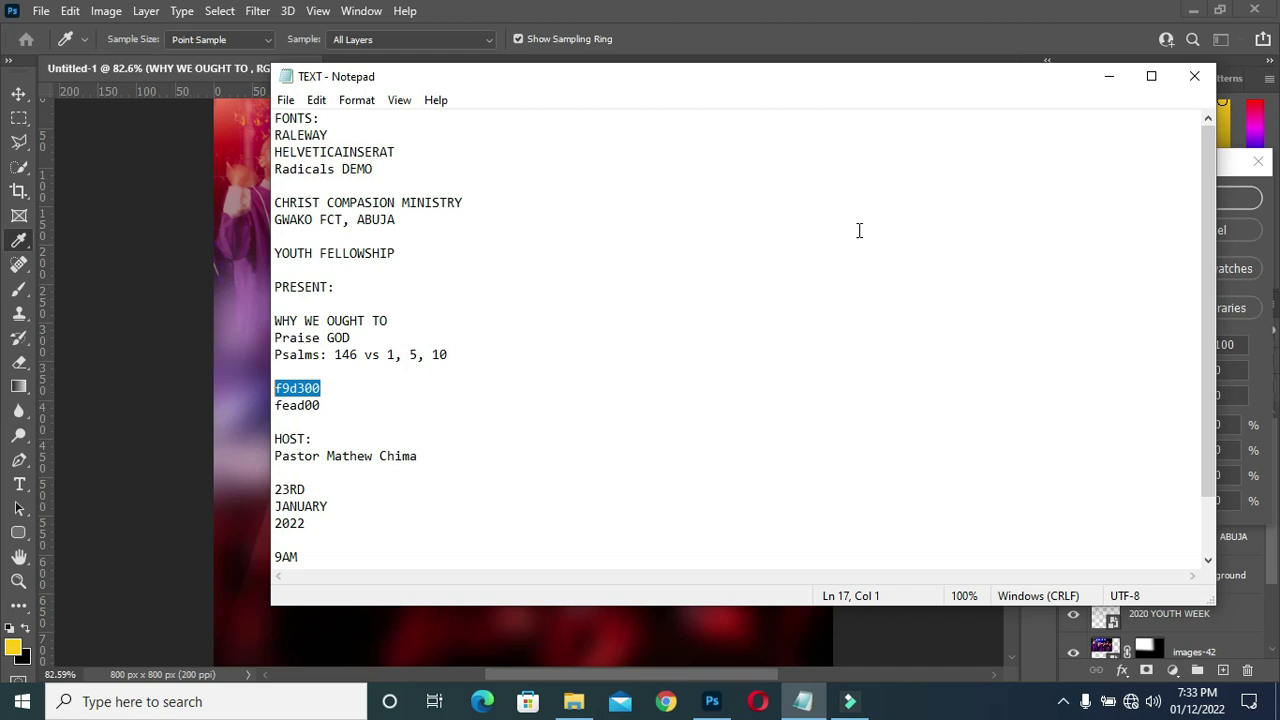
click(1109, 76)
double_click(1116, 503)
text(f9d300)
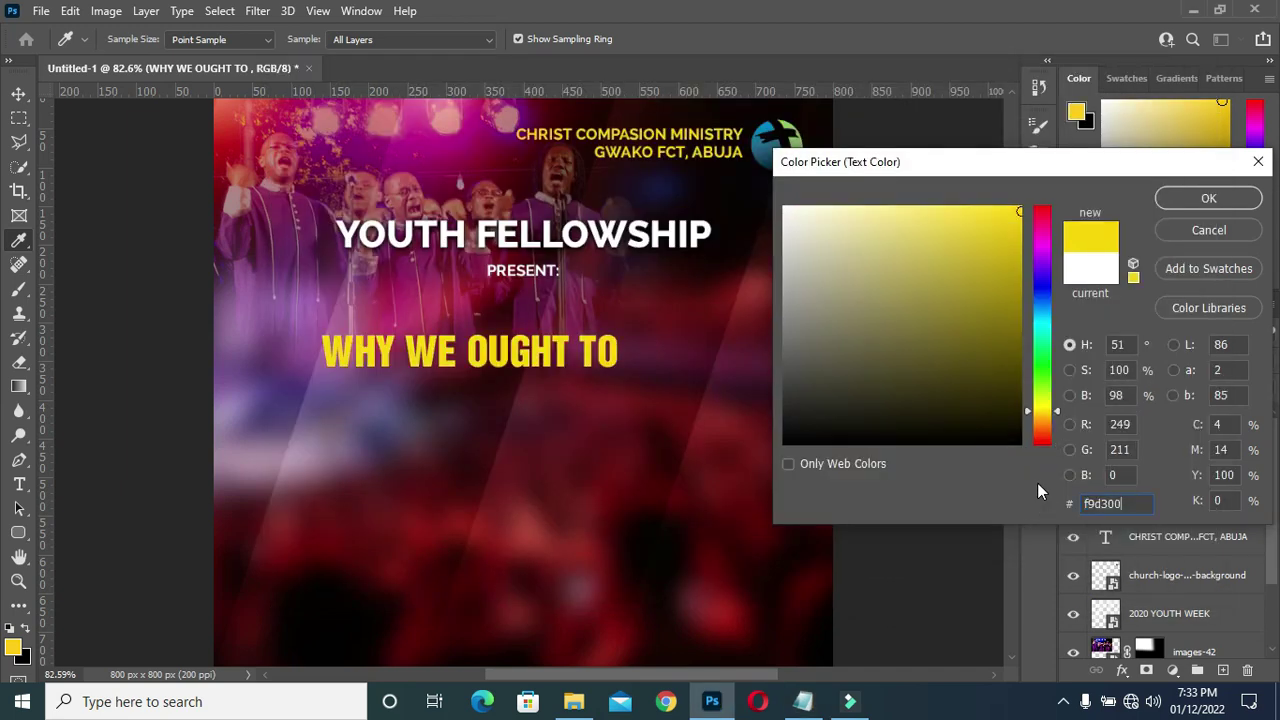
click(1210, 199)
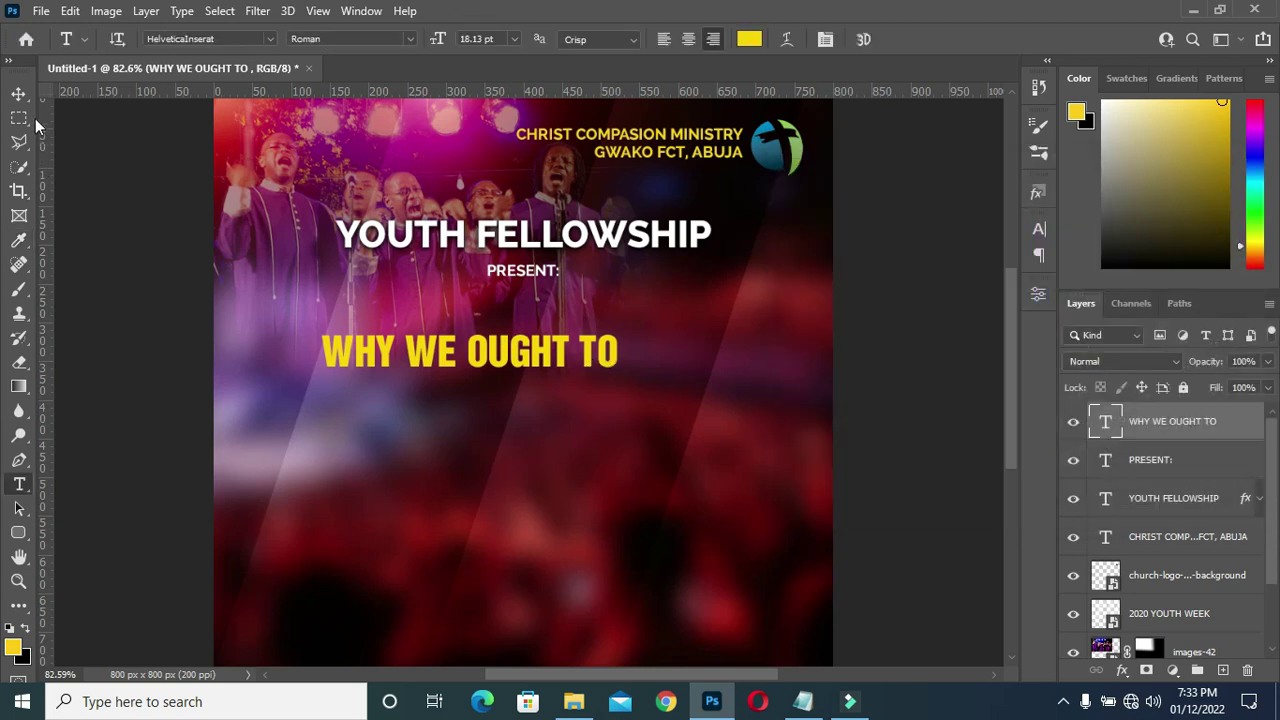
Enlarge WHY WE OUGHT TO to about 134% and centre it horizontally on the canvas
click(18, 93)
click(620, 368)
drag(620, 368, 733, 438)
click(927, 40)
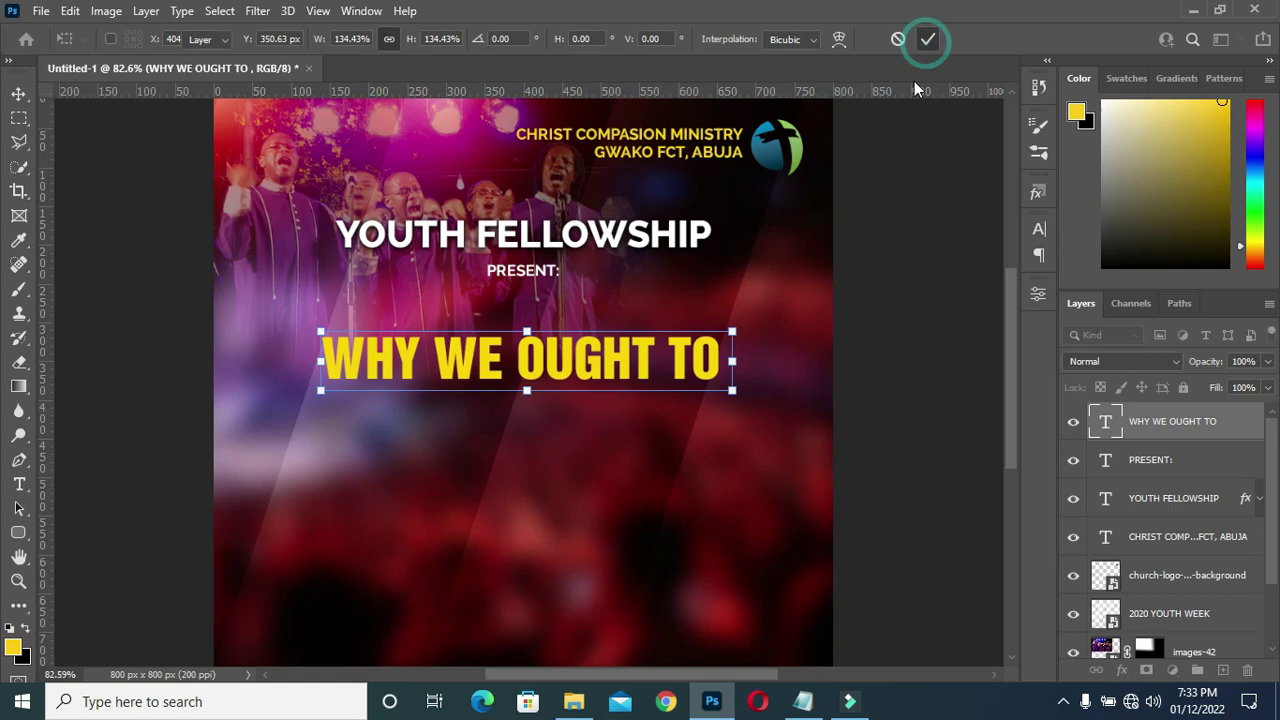
key(ctrl+h)
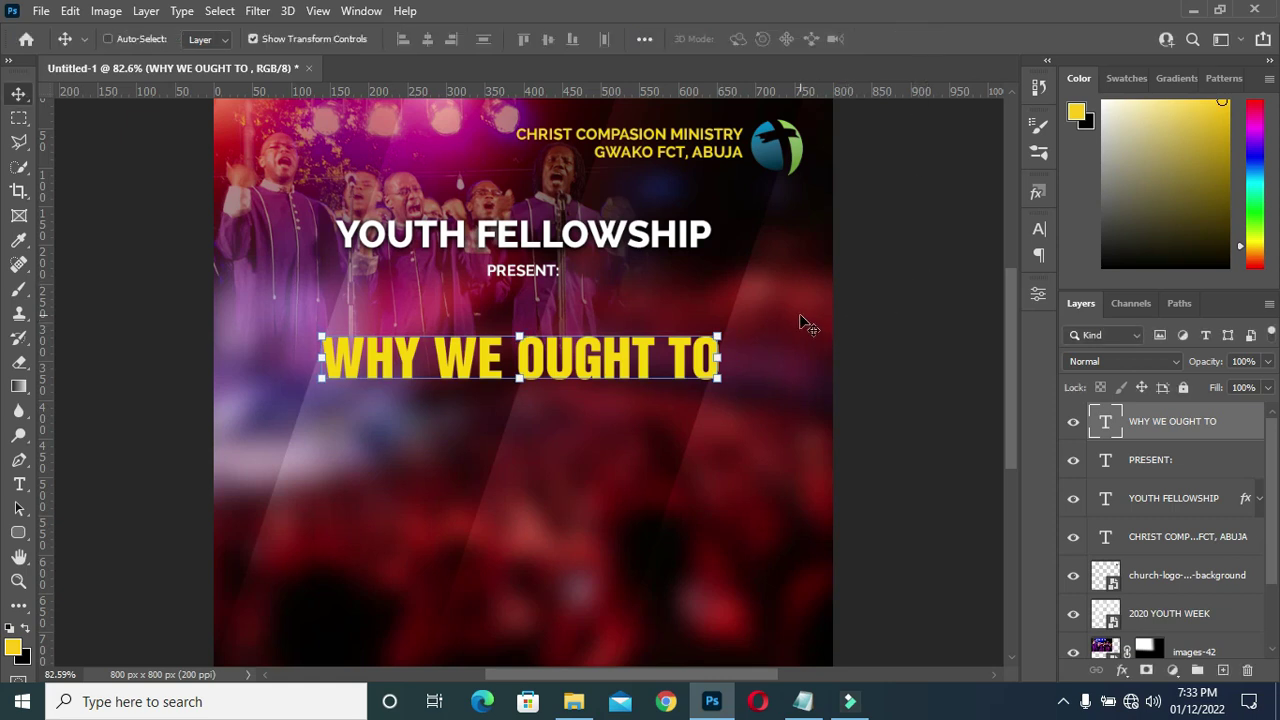
key(ctrl+a)
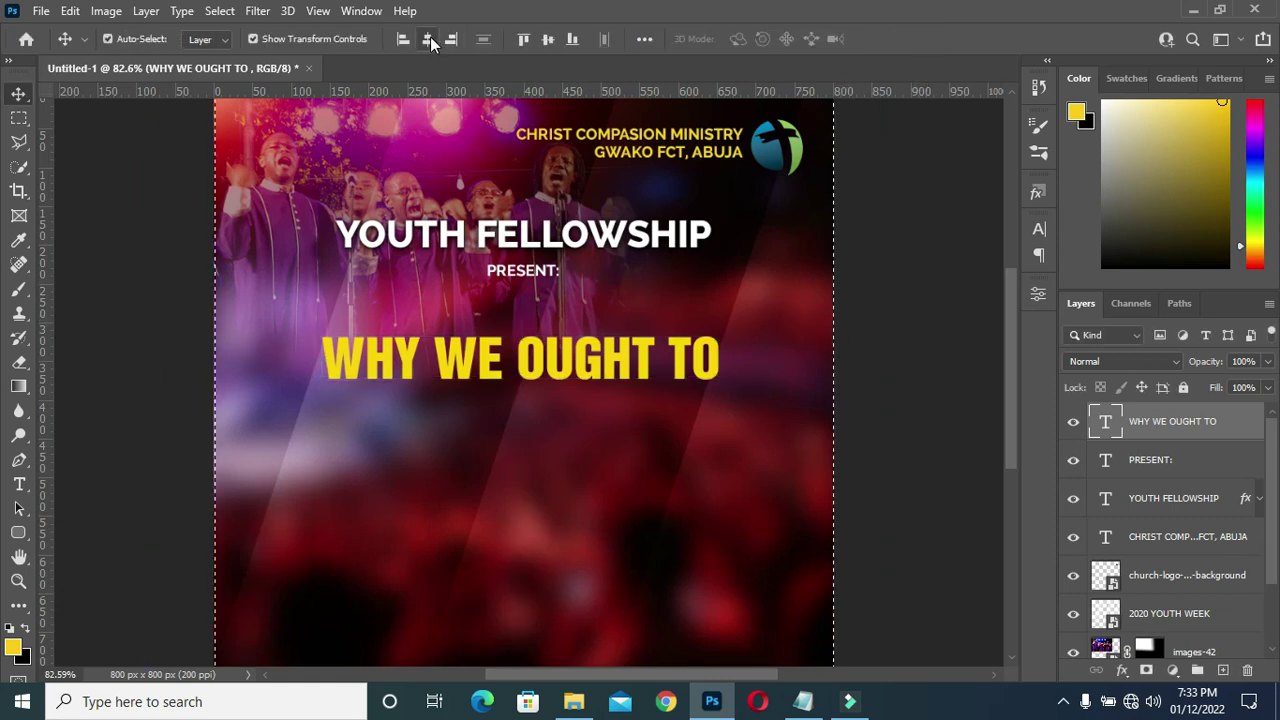
click(430, 38)
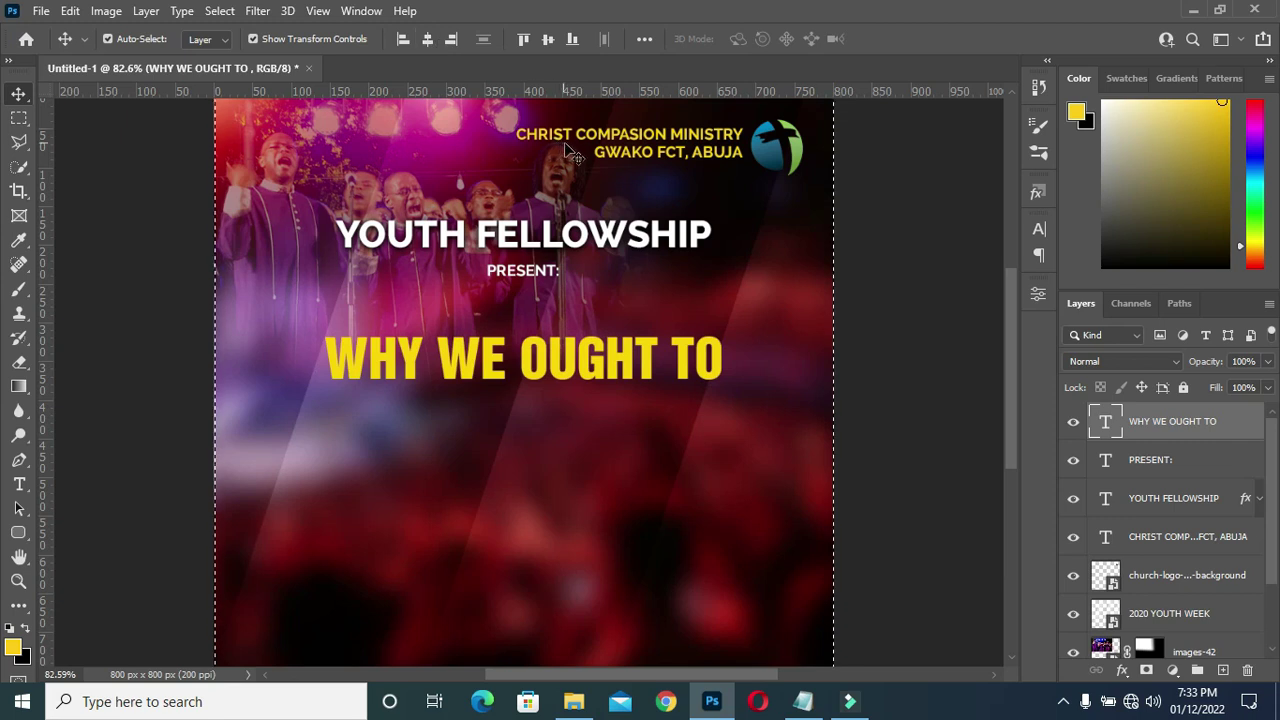
key(ctrl+d)
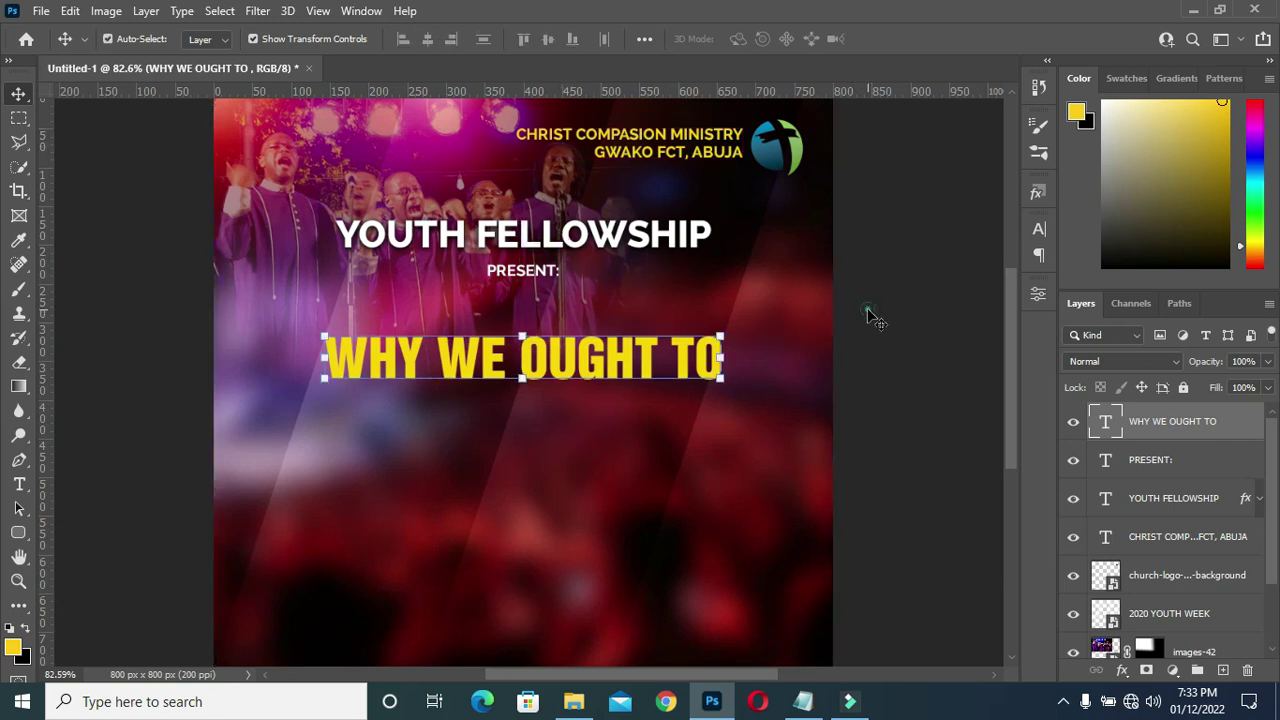
Duplicate WHY WE OUGHT TO just below itself and change the copy's text to Praise
click(860, 408)
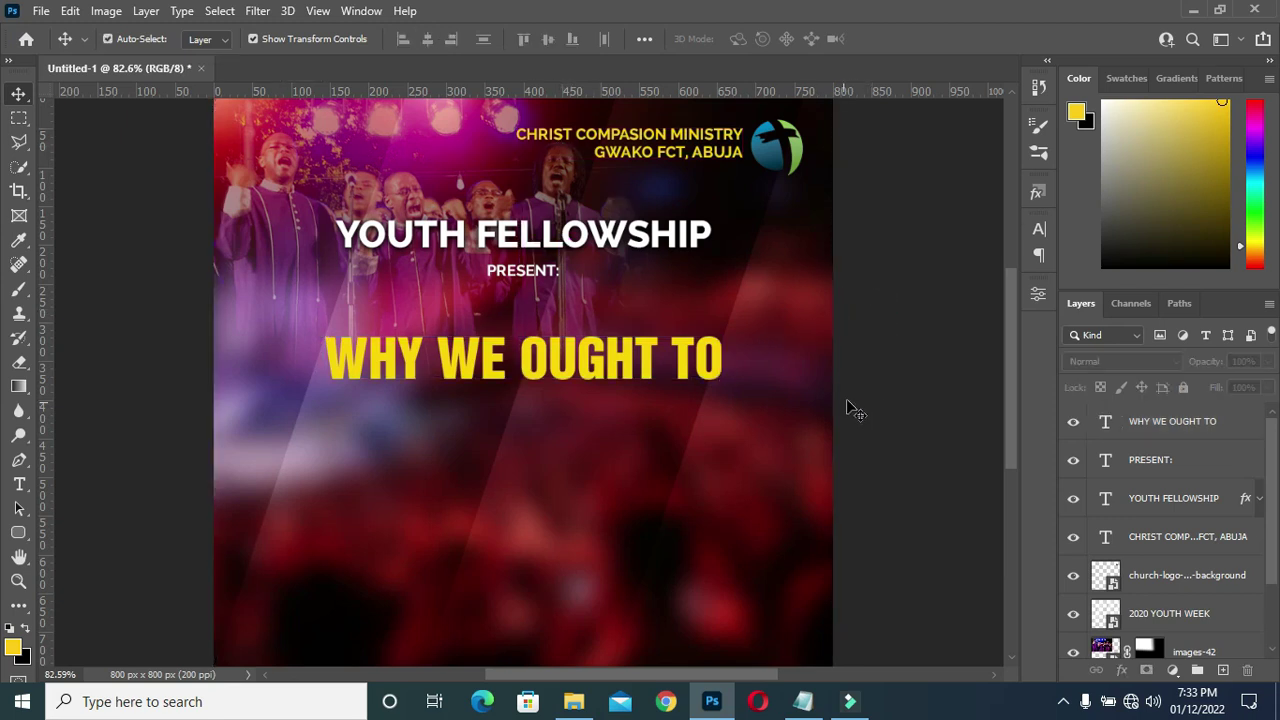
click(571, 377)
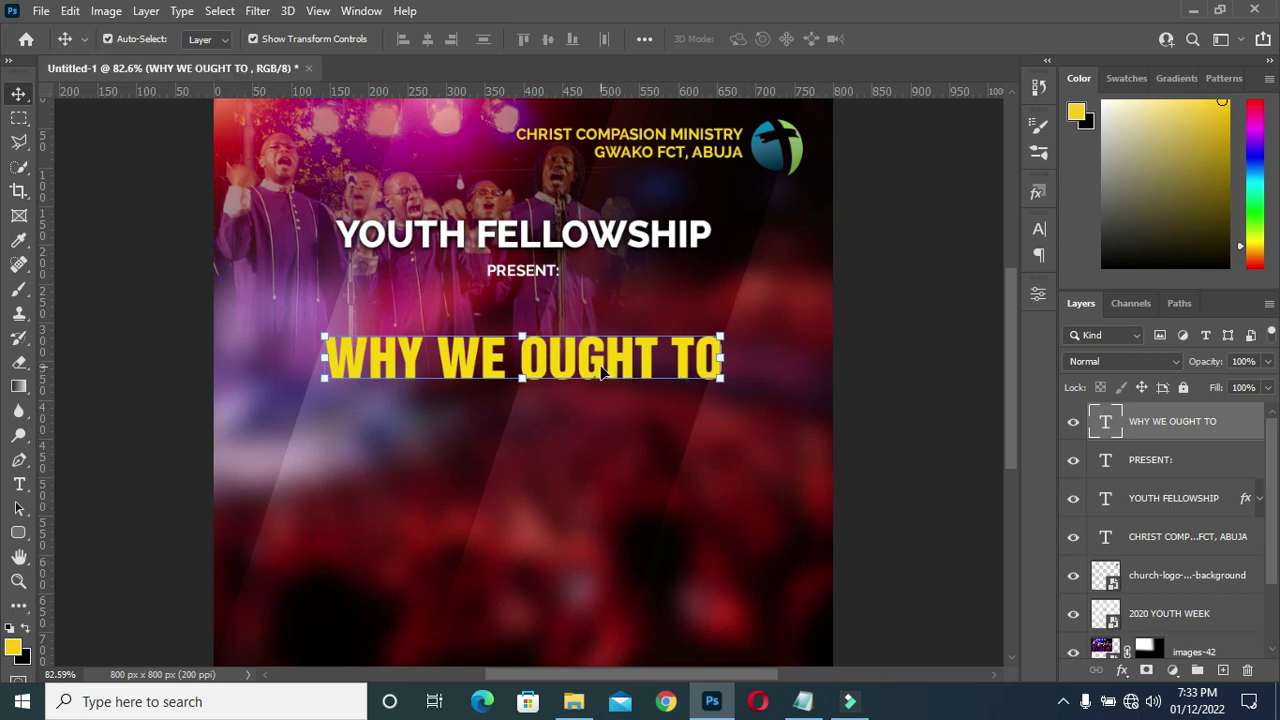
drag(603, 370, 592, 428)
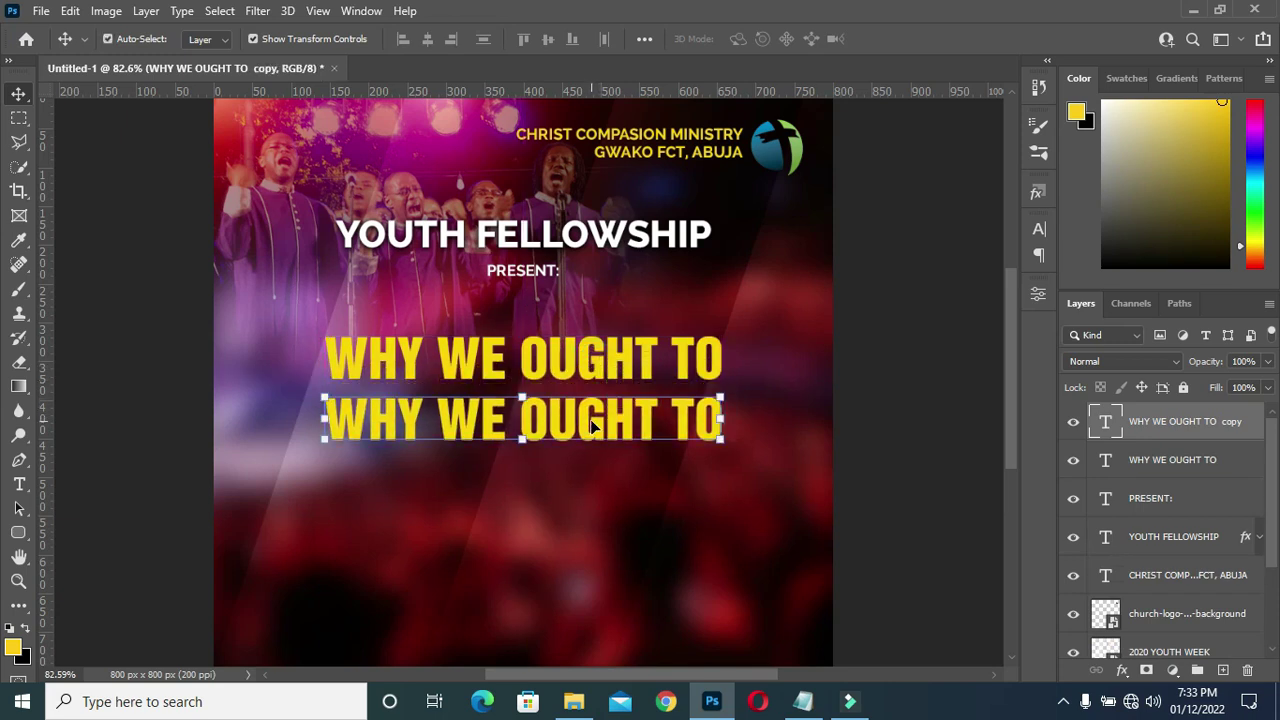
double_click(597, 418)
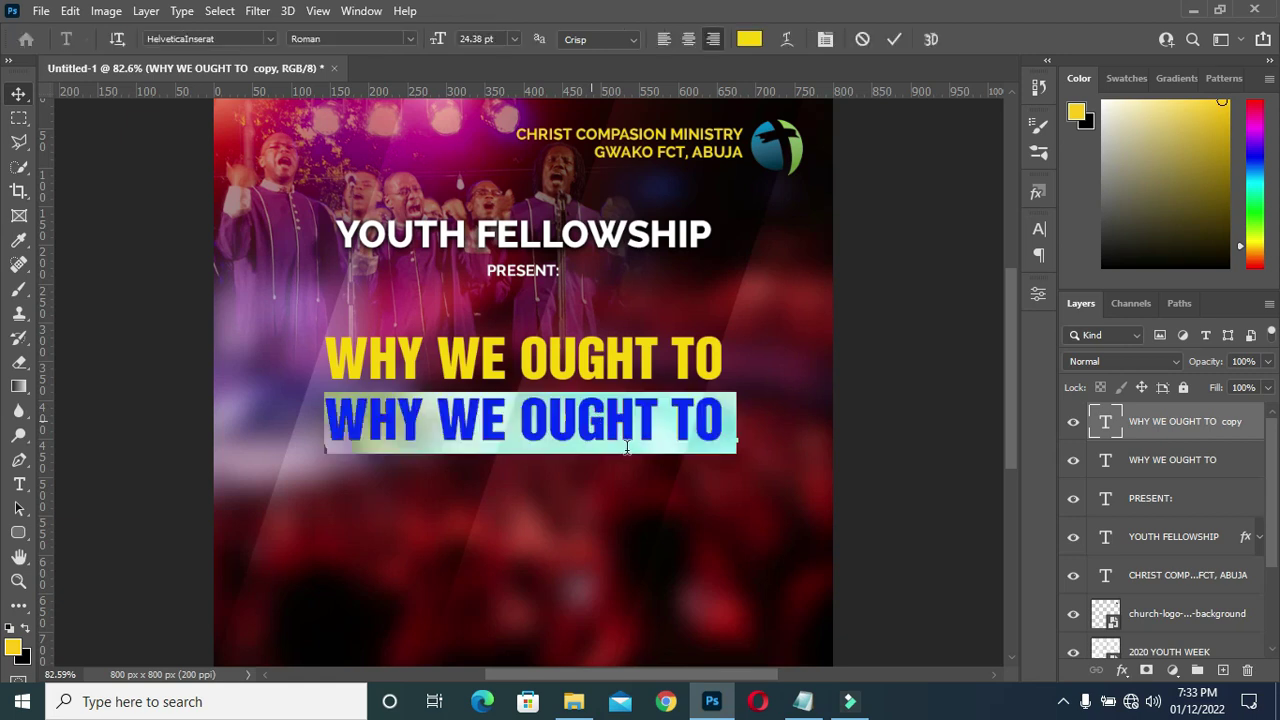
click(803, 701)
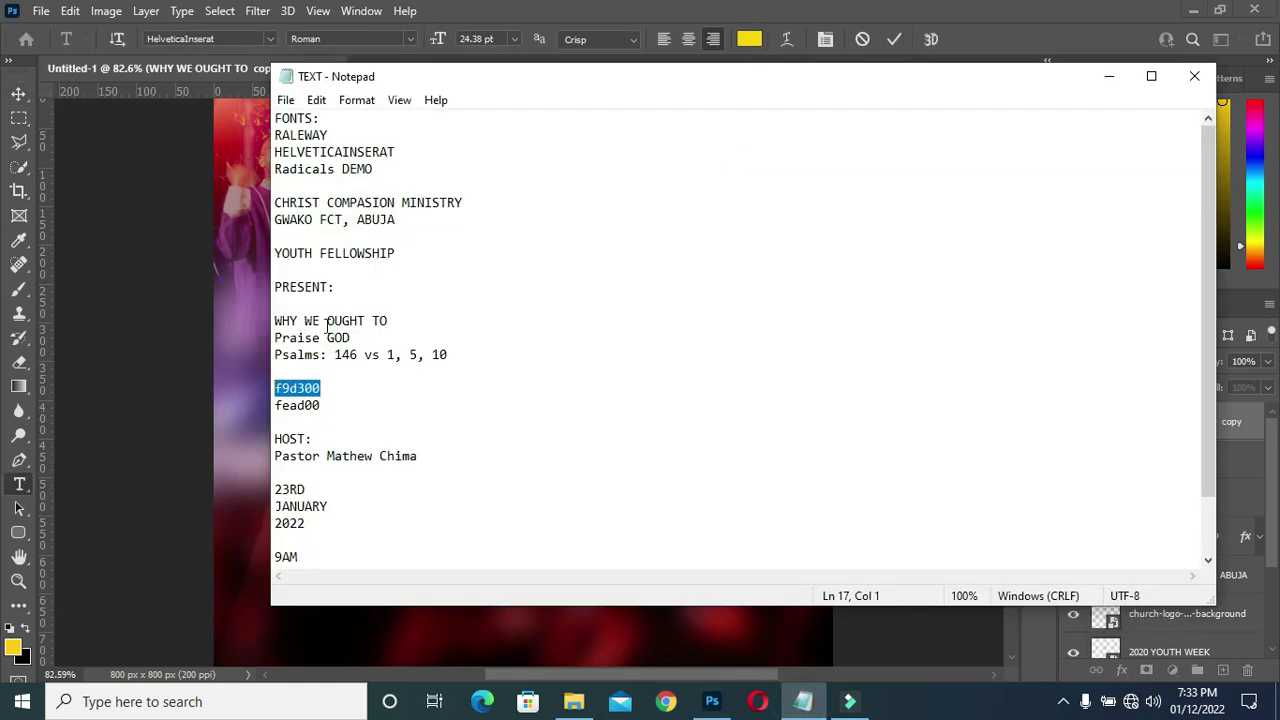
drag(322, 338, 276, 338)
key(ctrl+c)
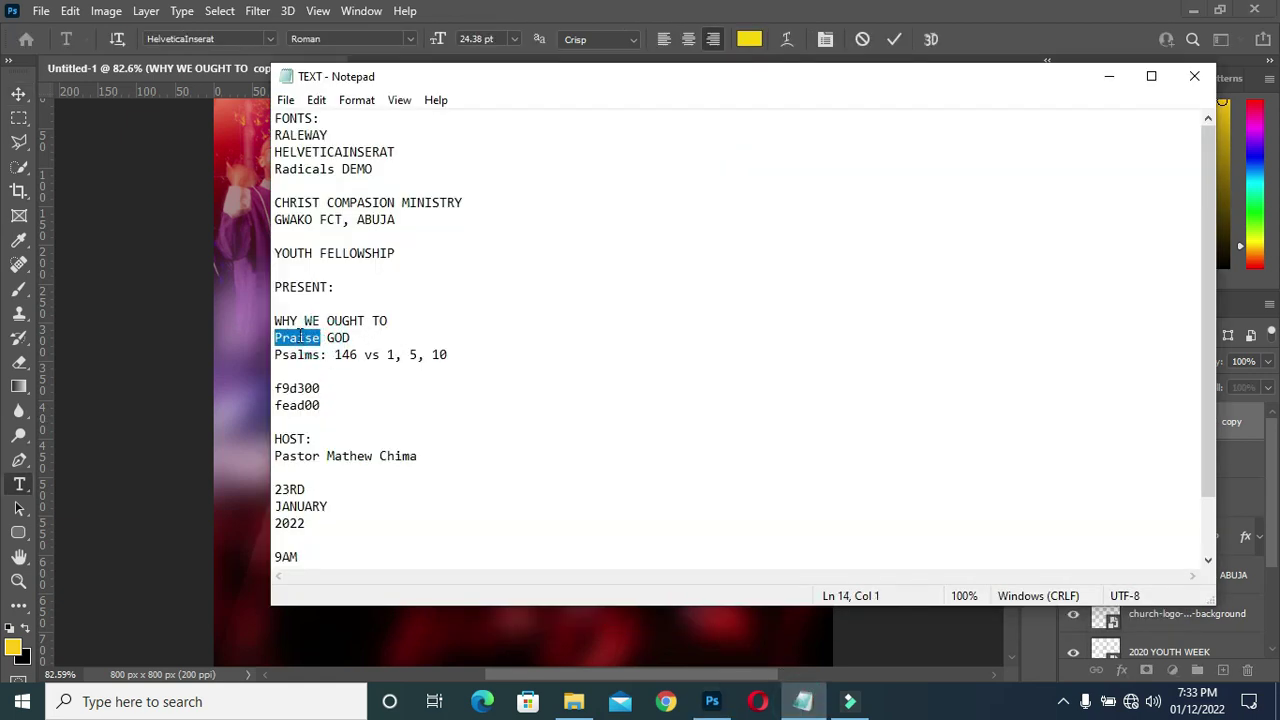
click(1109, 80)
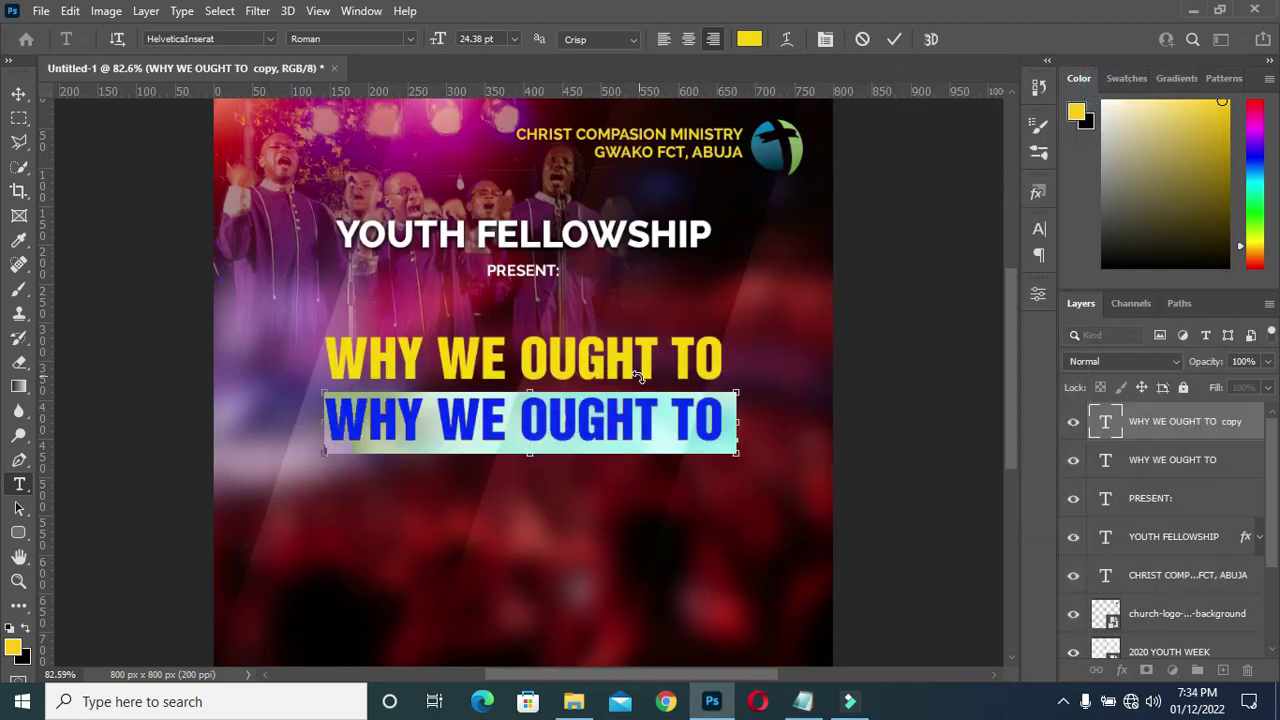
key(ctrl+v)
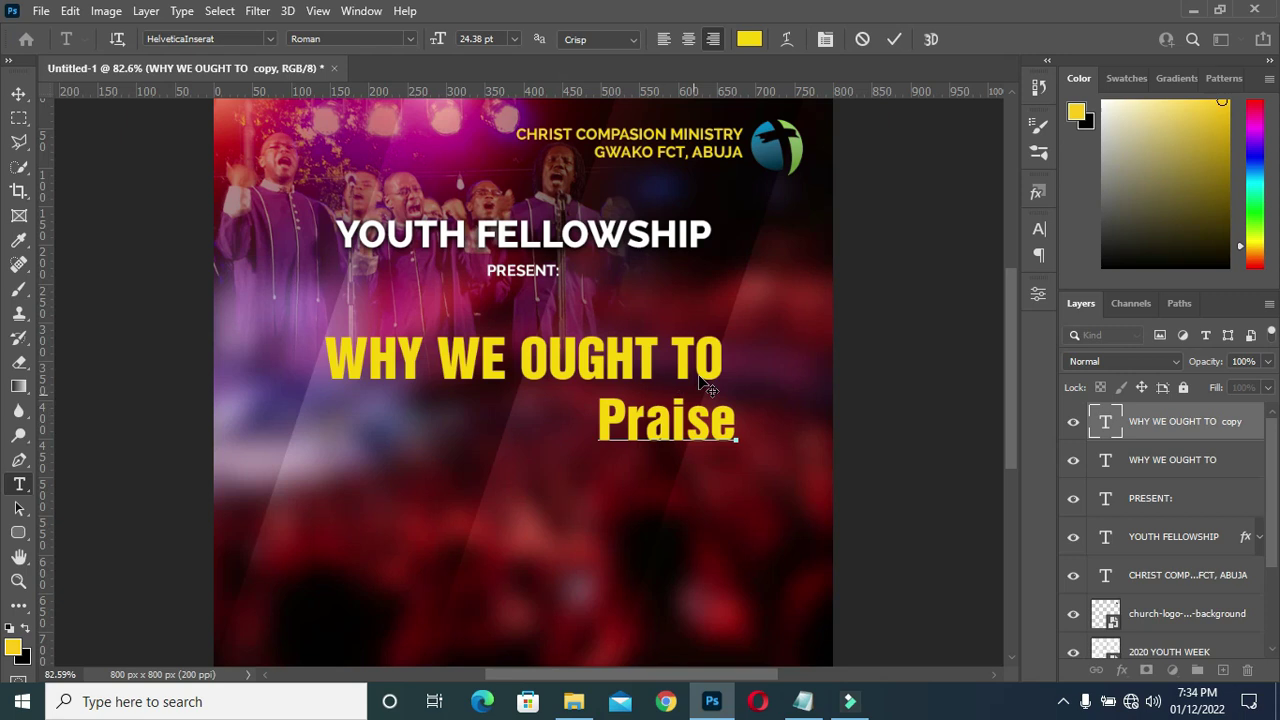
click(895, 40)
key(v)
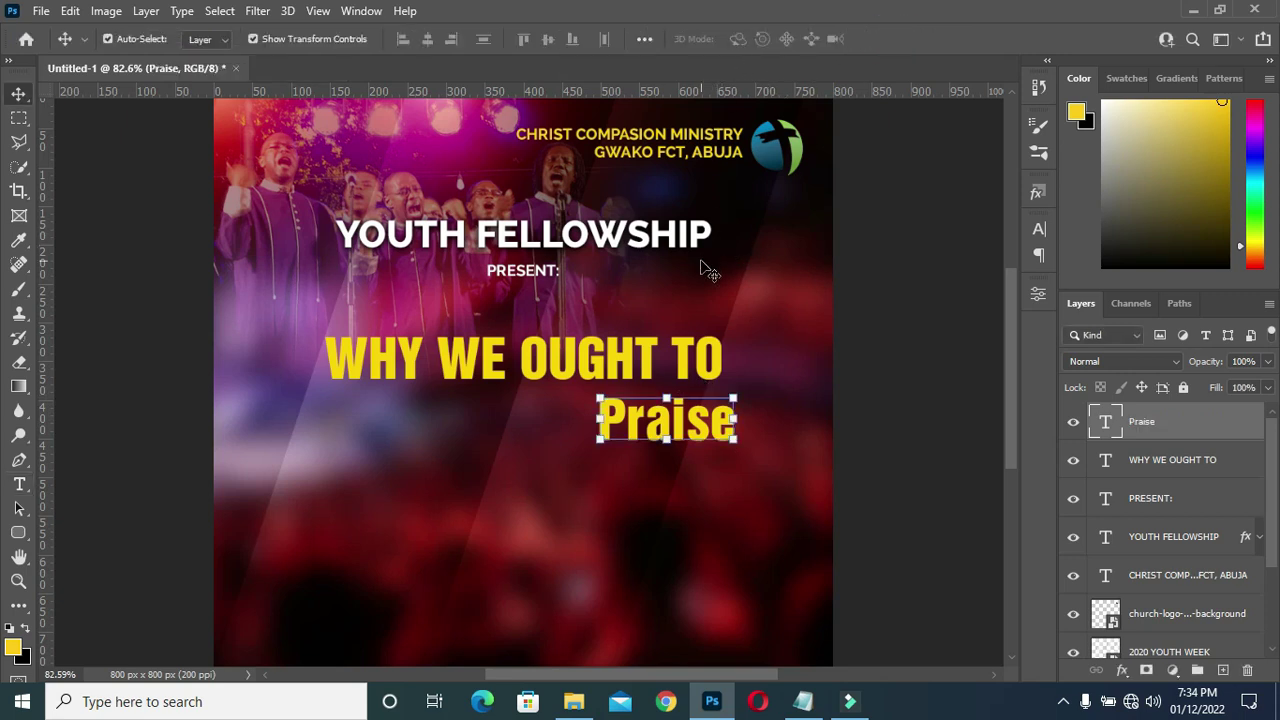
key(t)
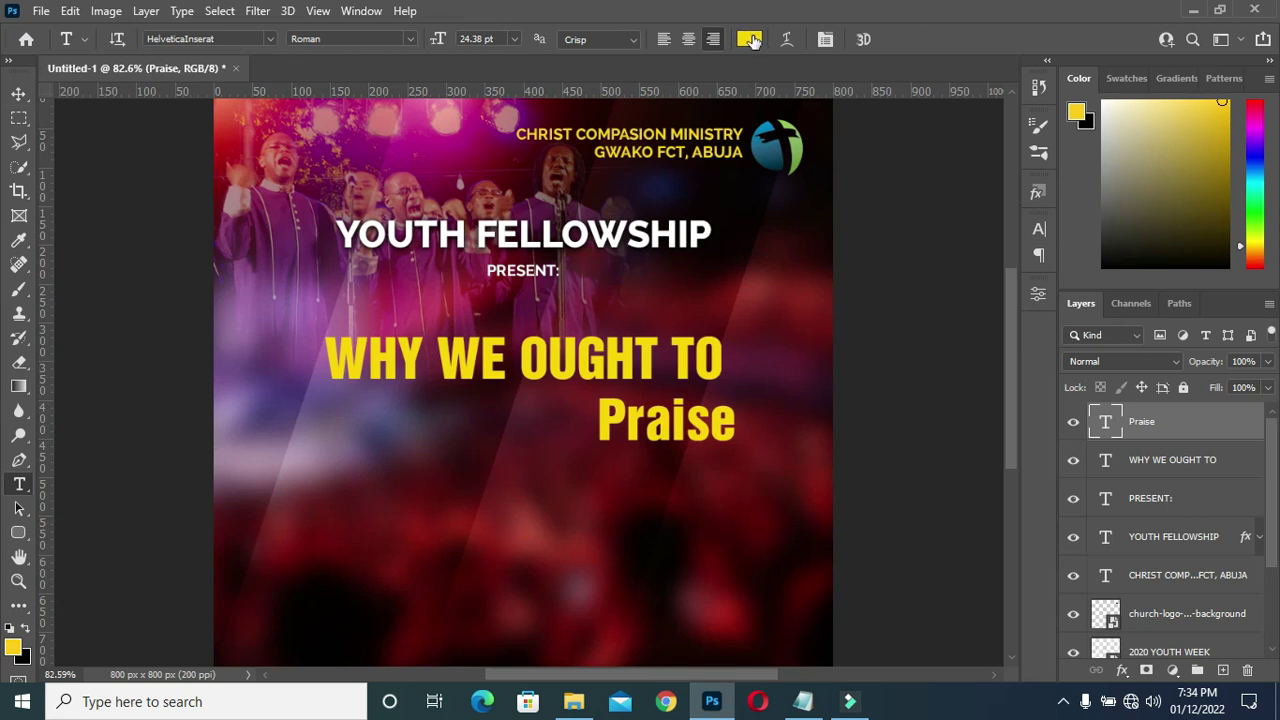
Make the Praise text white in the Radicals DEMO font
click(752, 39)
click(785, 208)
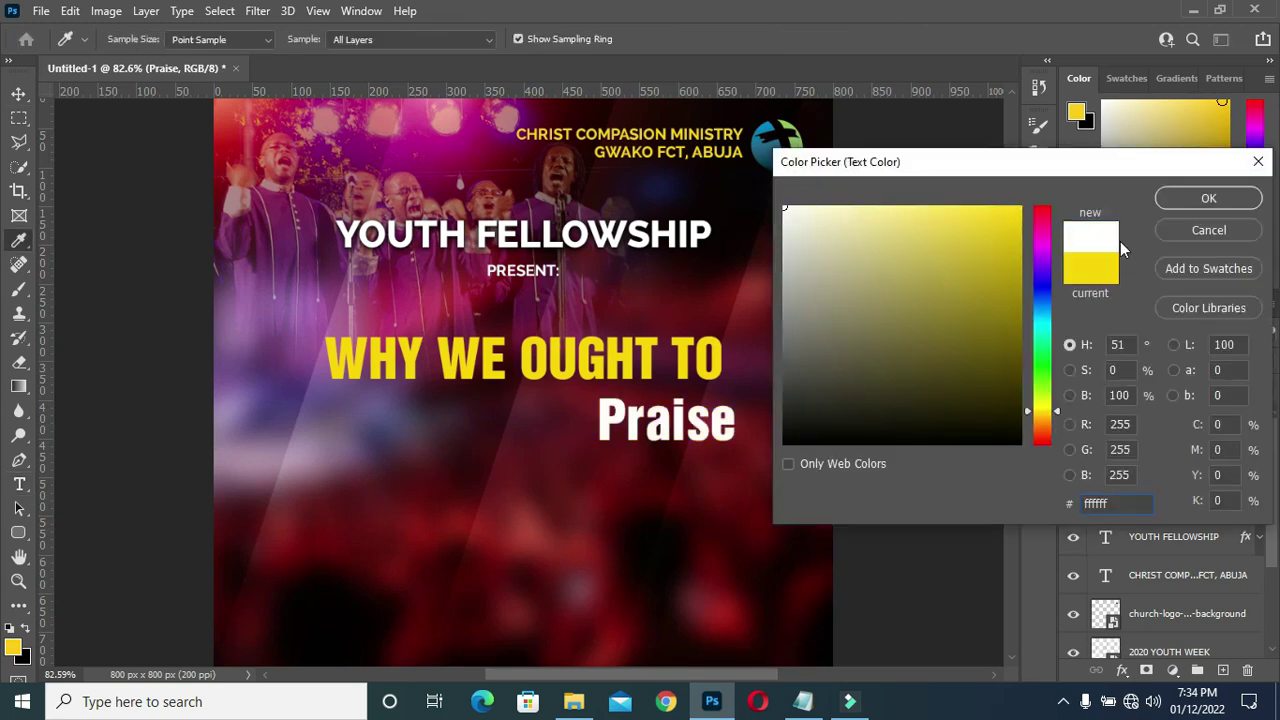
click(1194, 200)
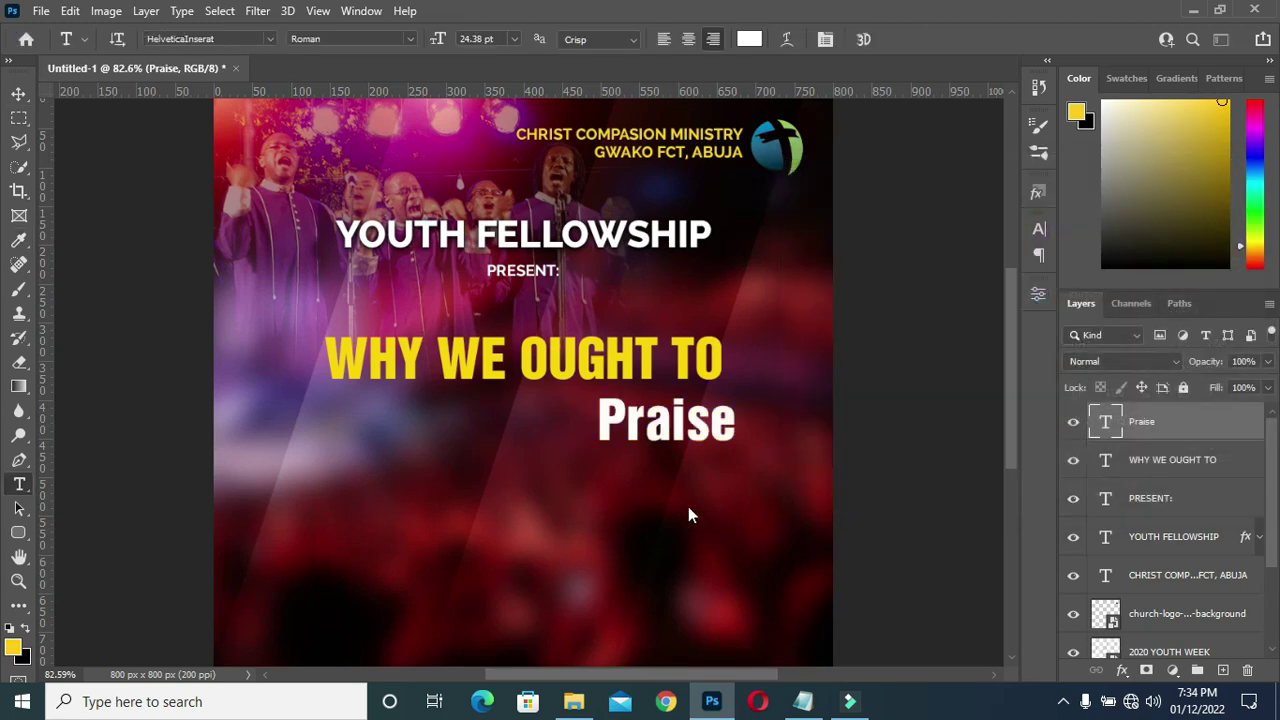
click(270, 39)
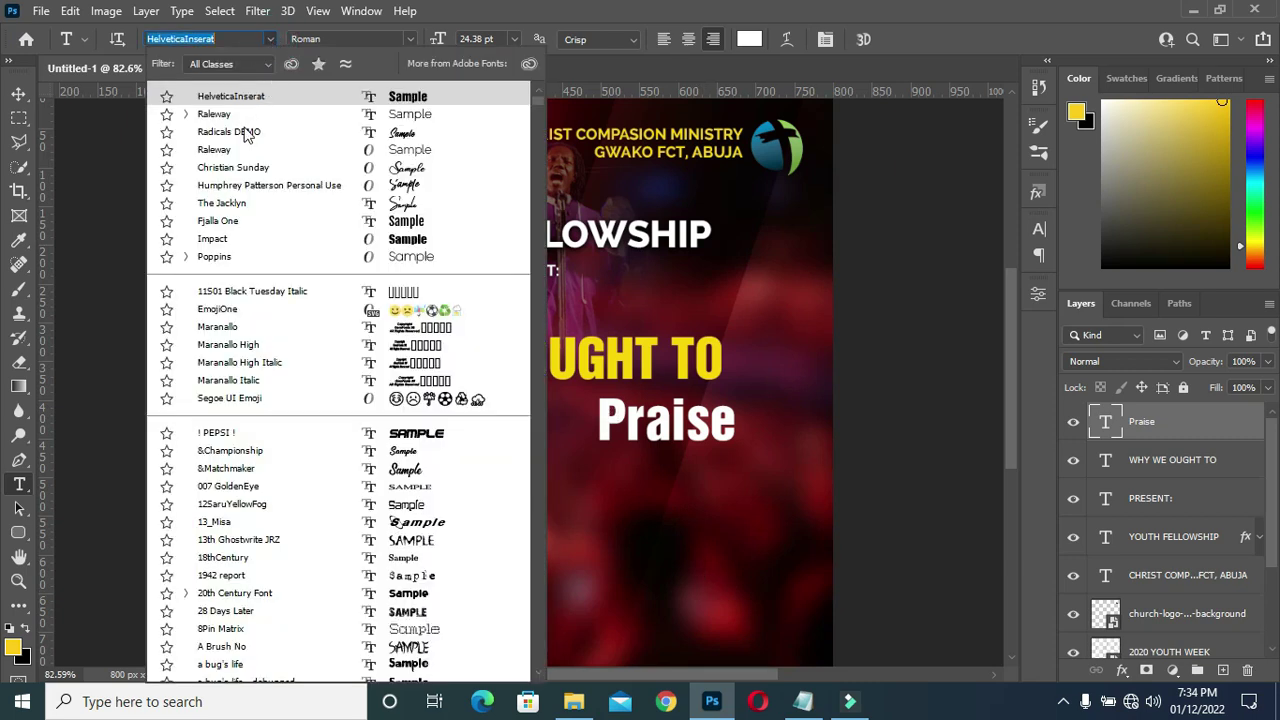
key(Down)
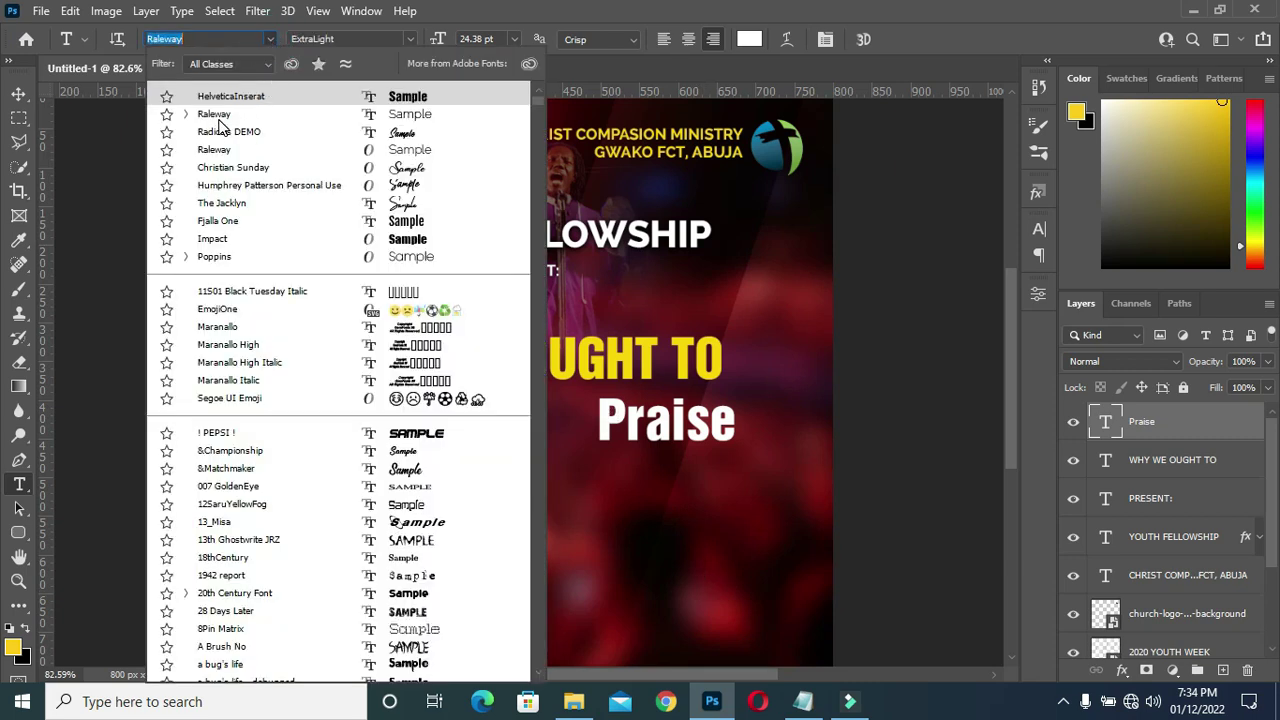
key(Down)
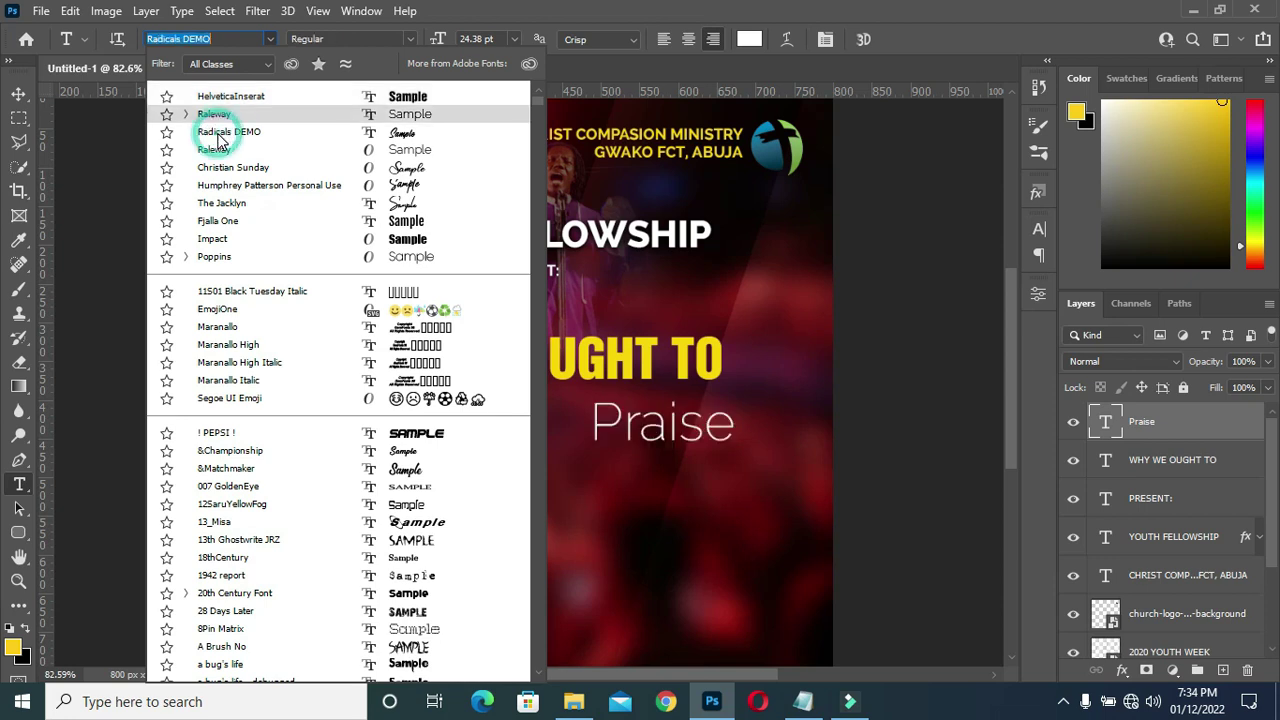
click(222, 133)
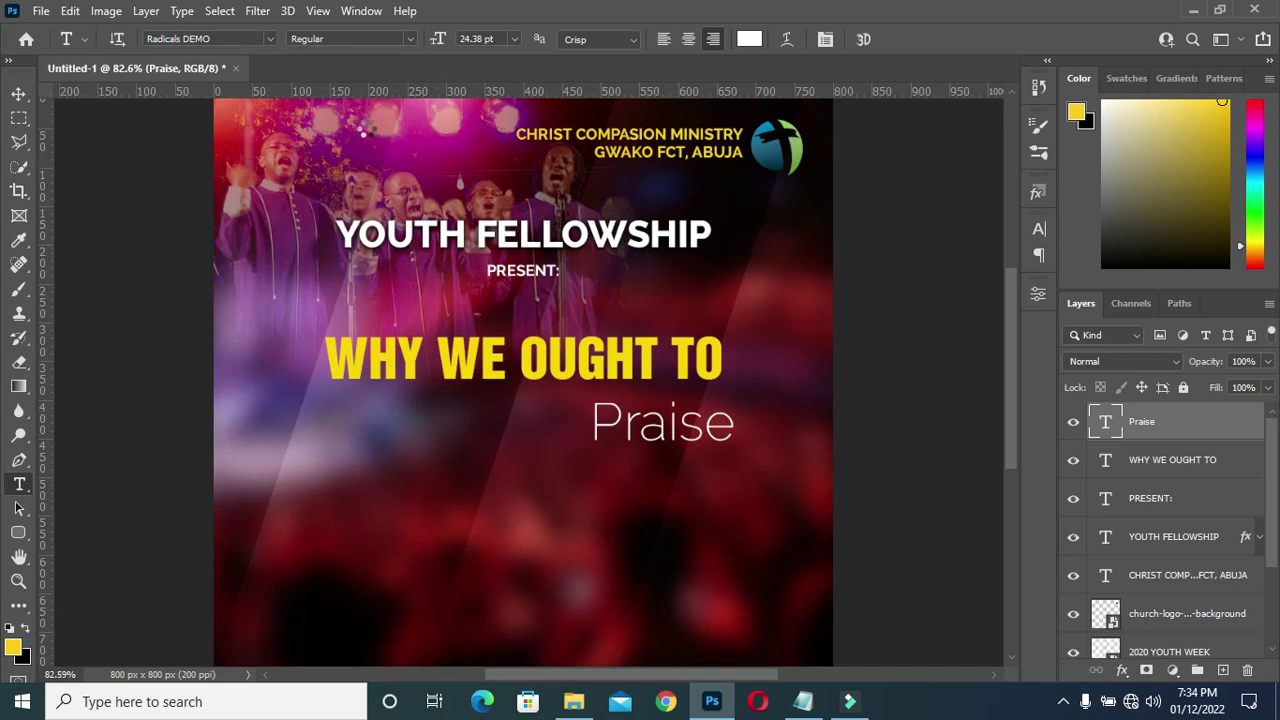
click(411, 37)
click(411, 37)
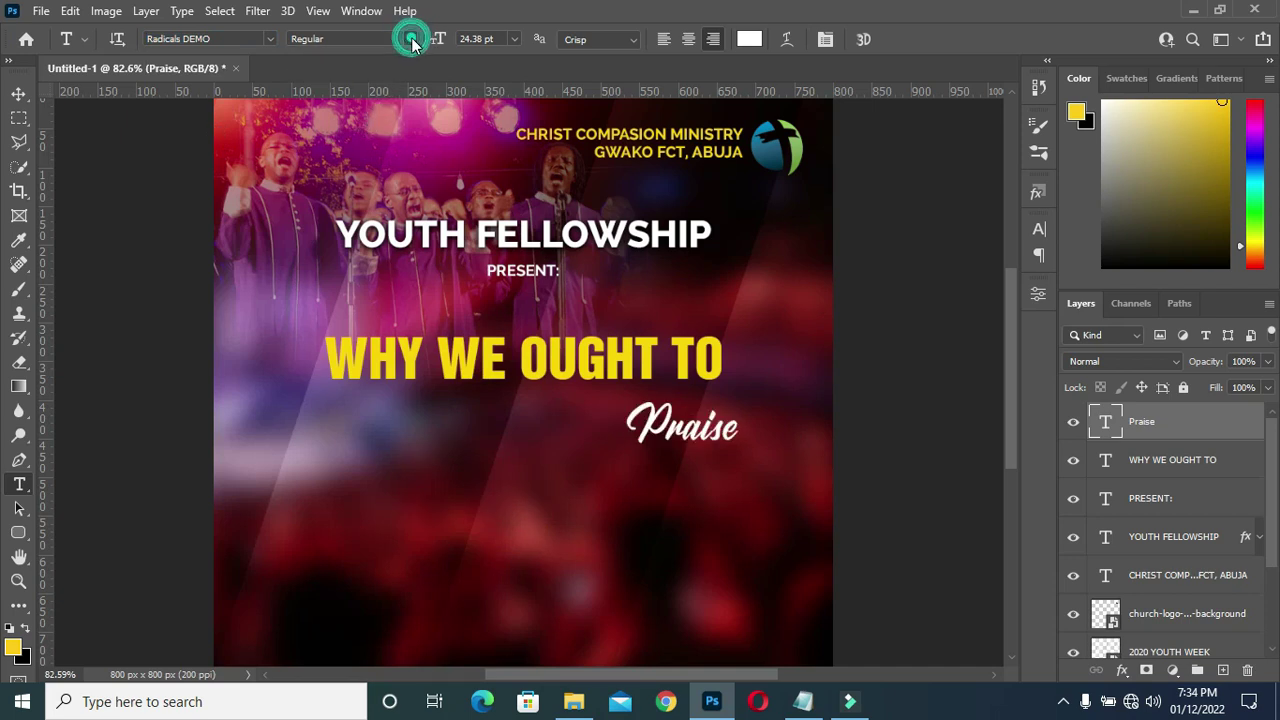
Move Praise left under WHY and enlarge it to about 208%
click(19, 93)
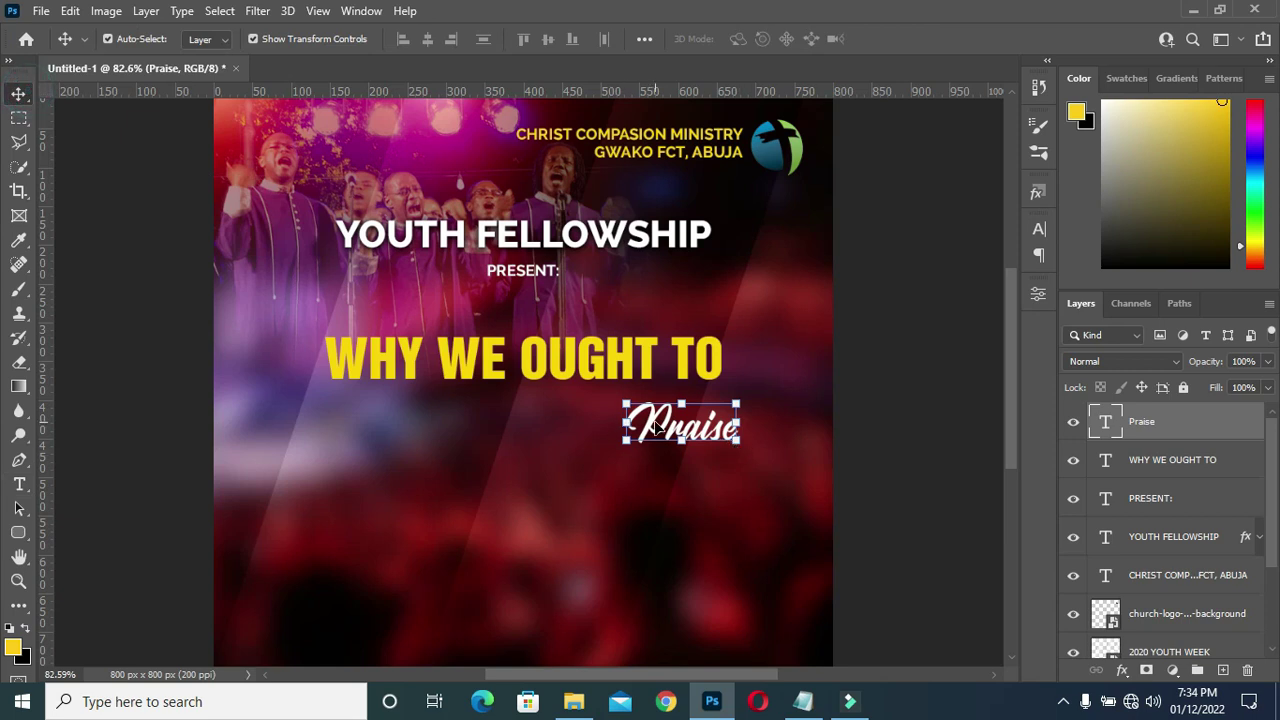
drag(650, 428, 348, 413)
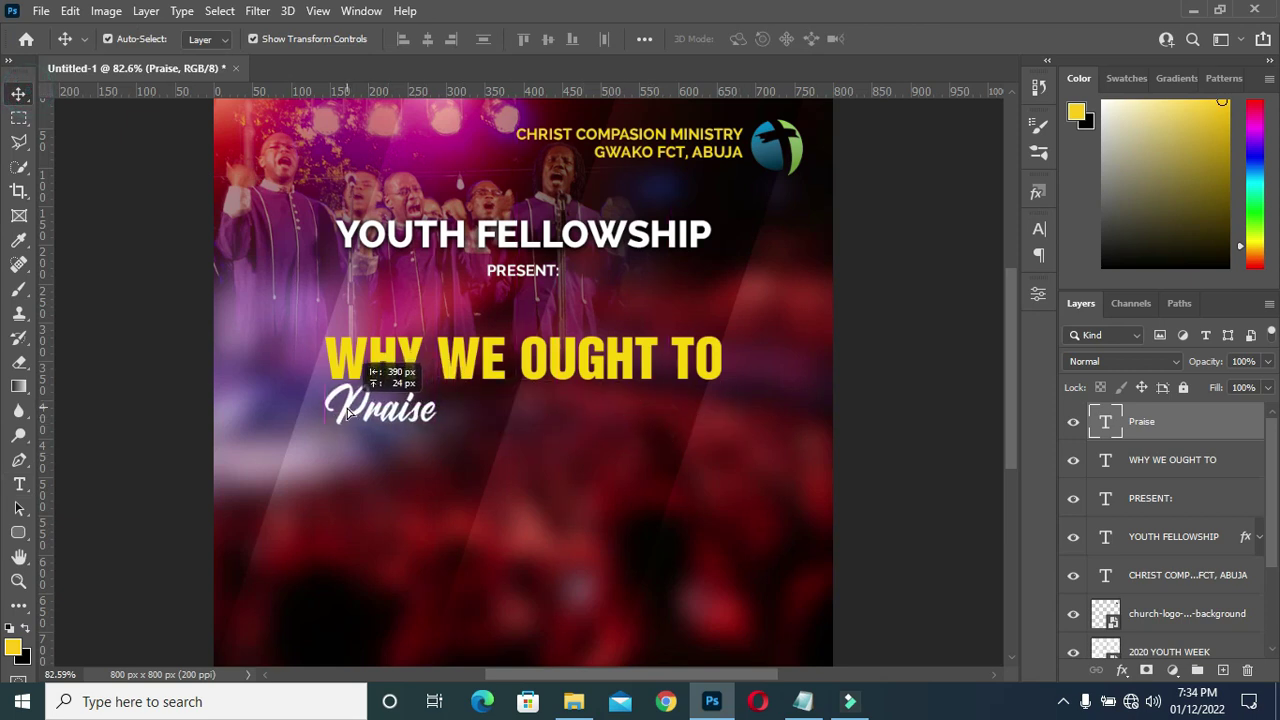
click(434, 425)
drag(440, 443, 545, 537)
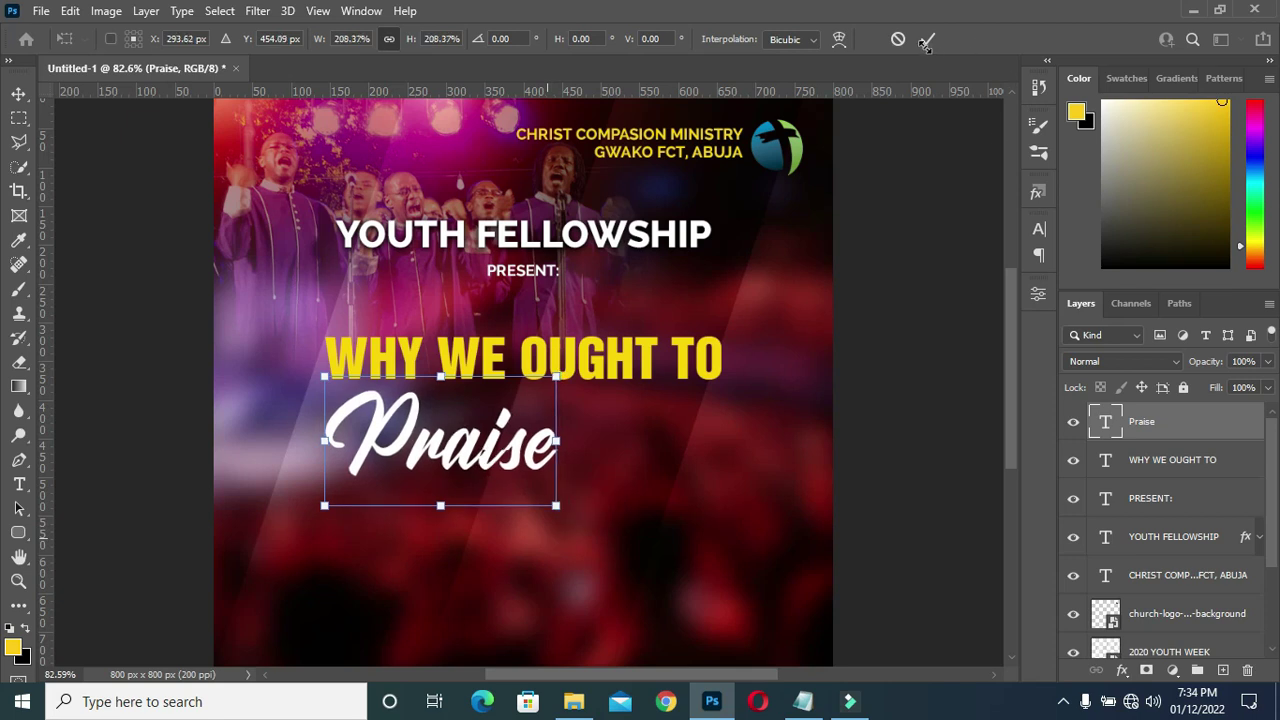
click(928, 39)
click(911, 338)
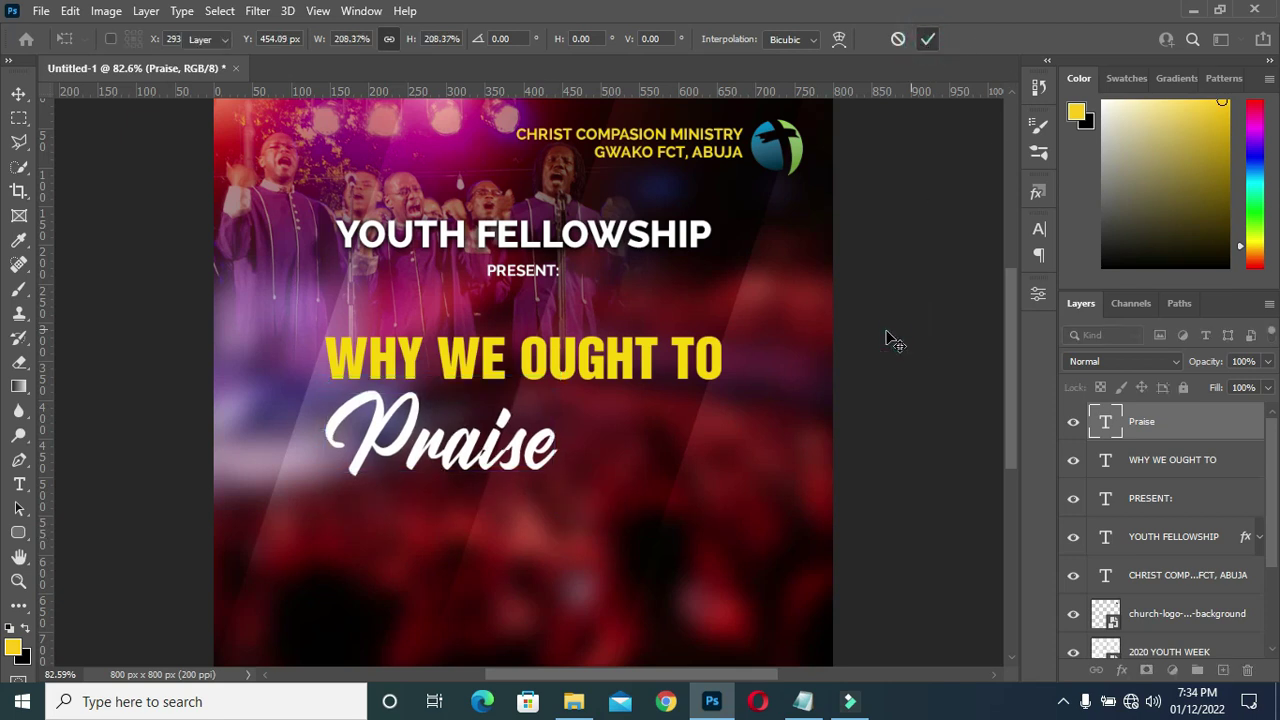
click(622, 366)
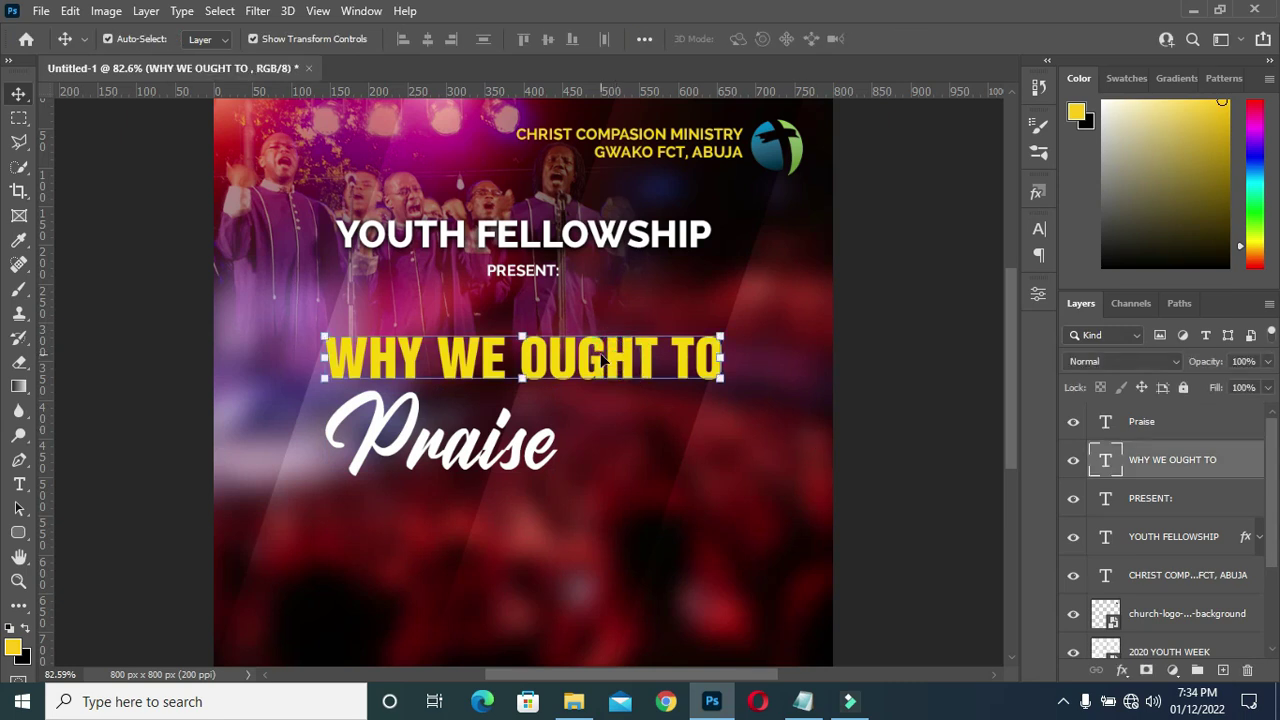
Duplicate the WHY WE OUGHT TO layer, move the copy onto the Praise line, and change its text to GOD
key(ctrl+j)
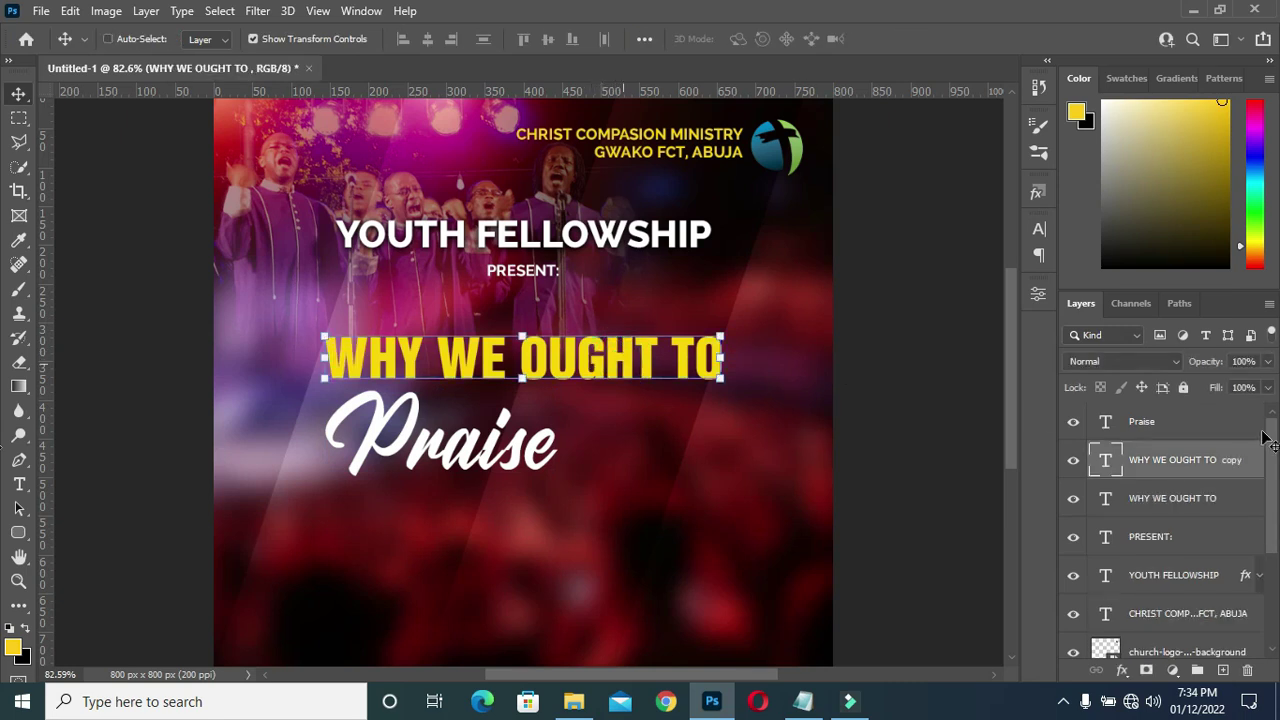
drag(1176, 468, 1147, 412)
drag(601, 370, 692, 456)
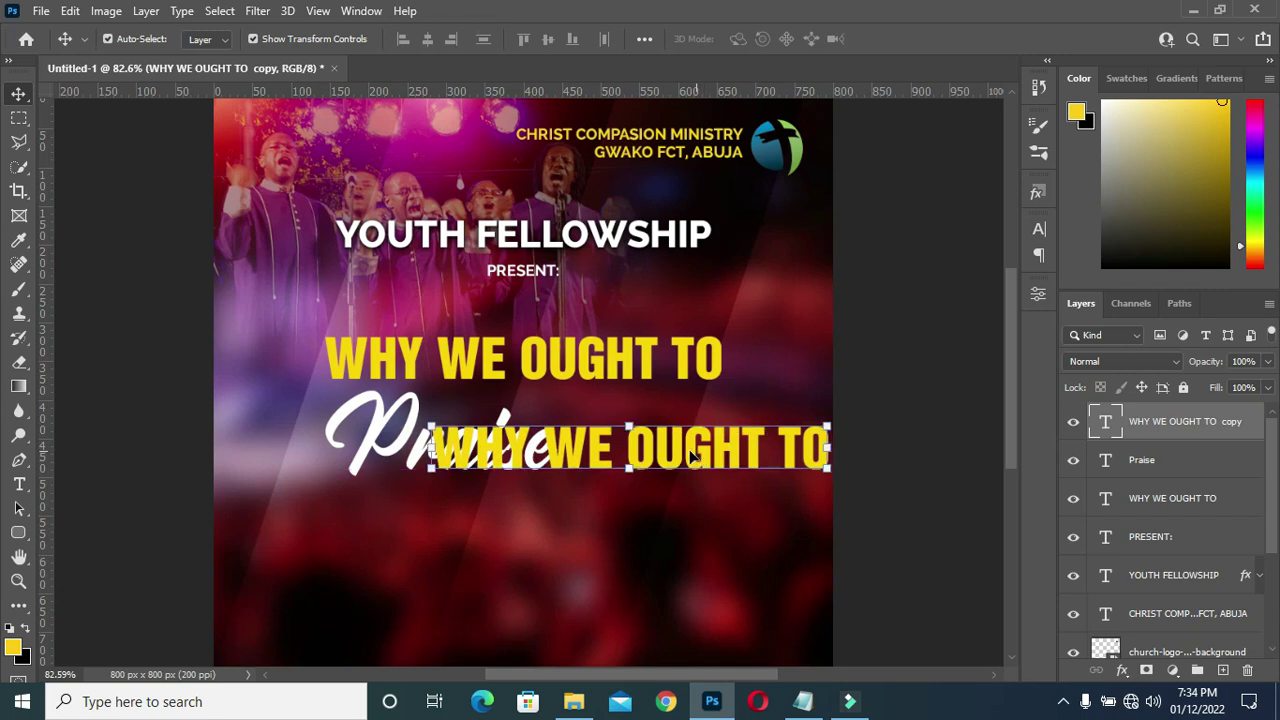
double_click(692, 452)
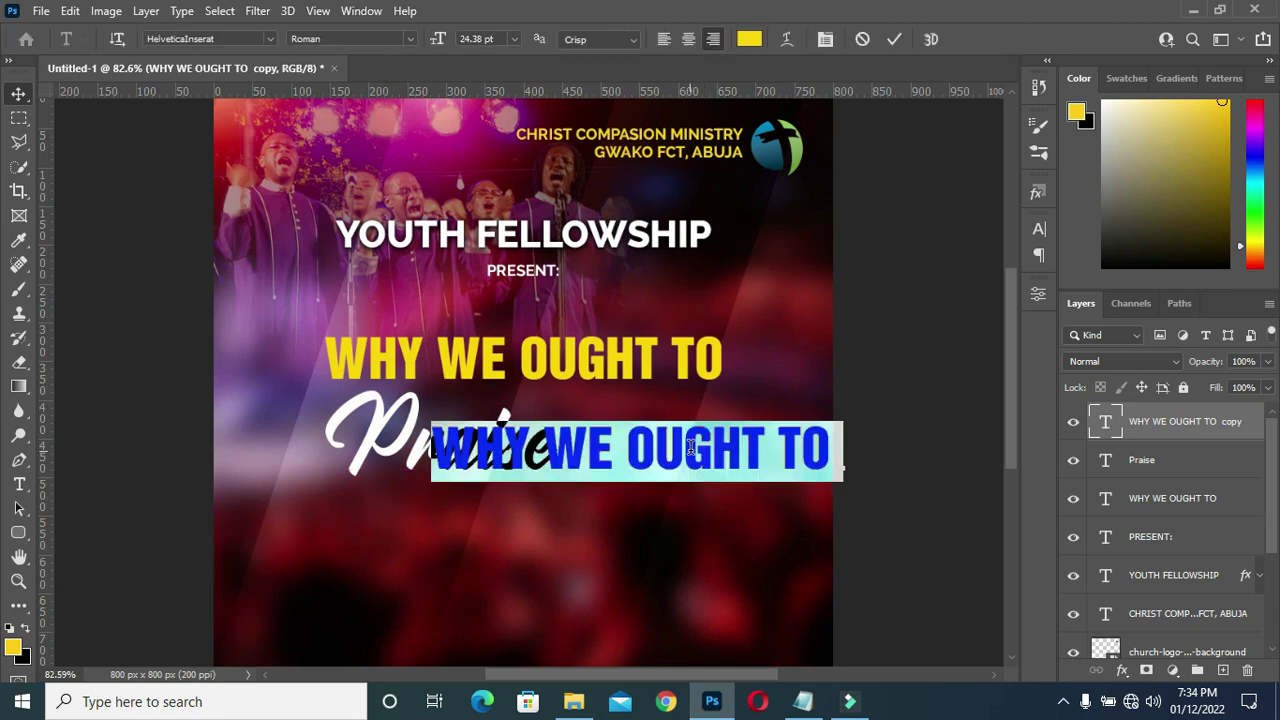
click(803, 701)
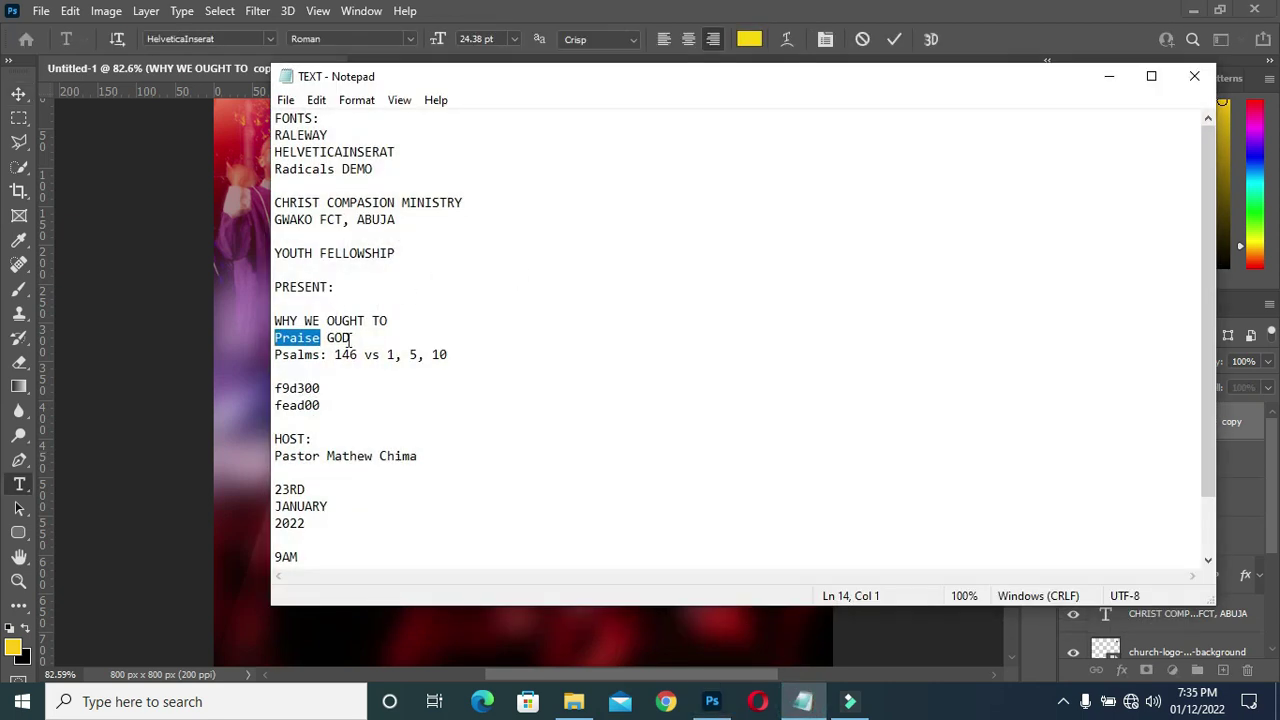
drag(327, 338, 364, 340)
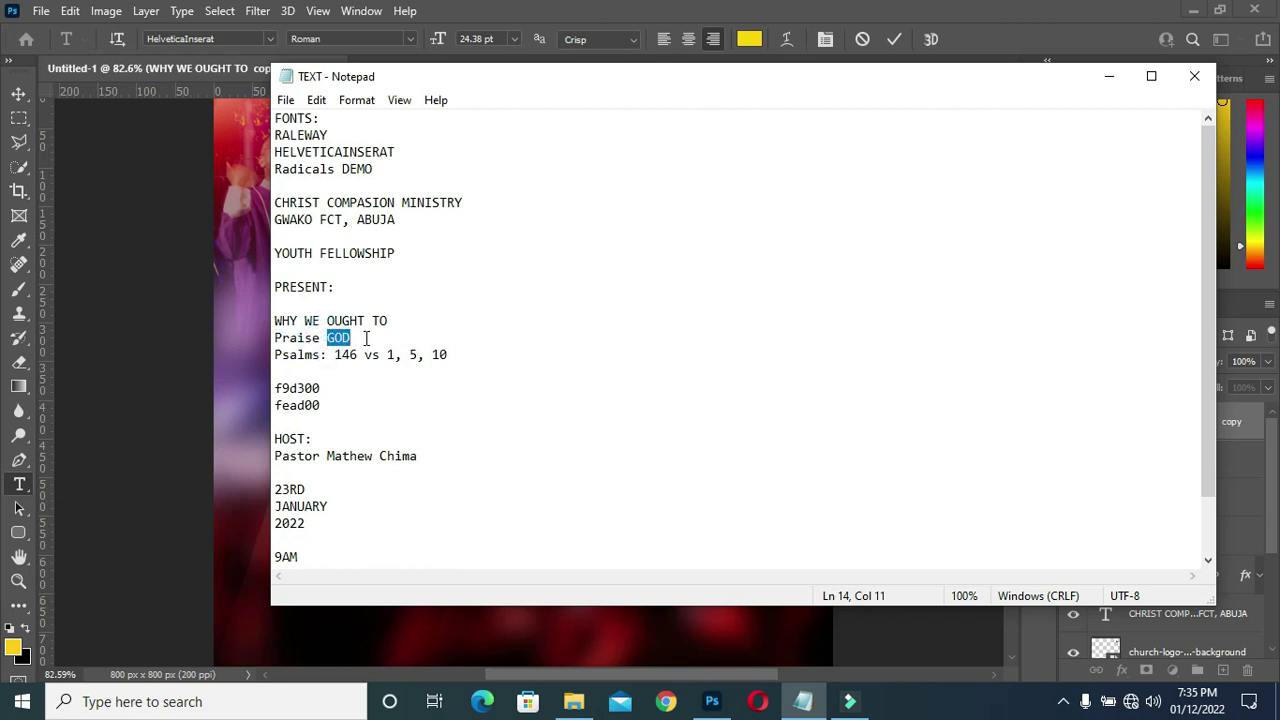
click(1108, 76)
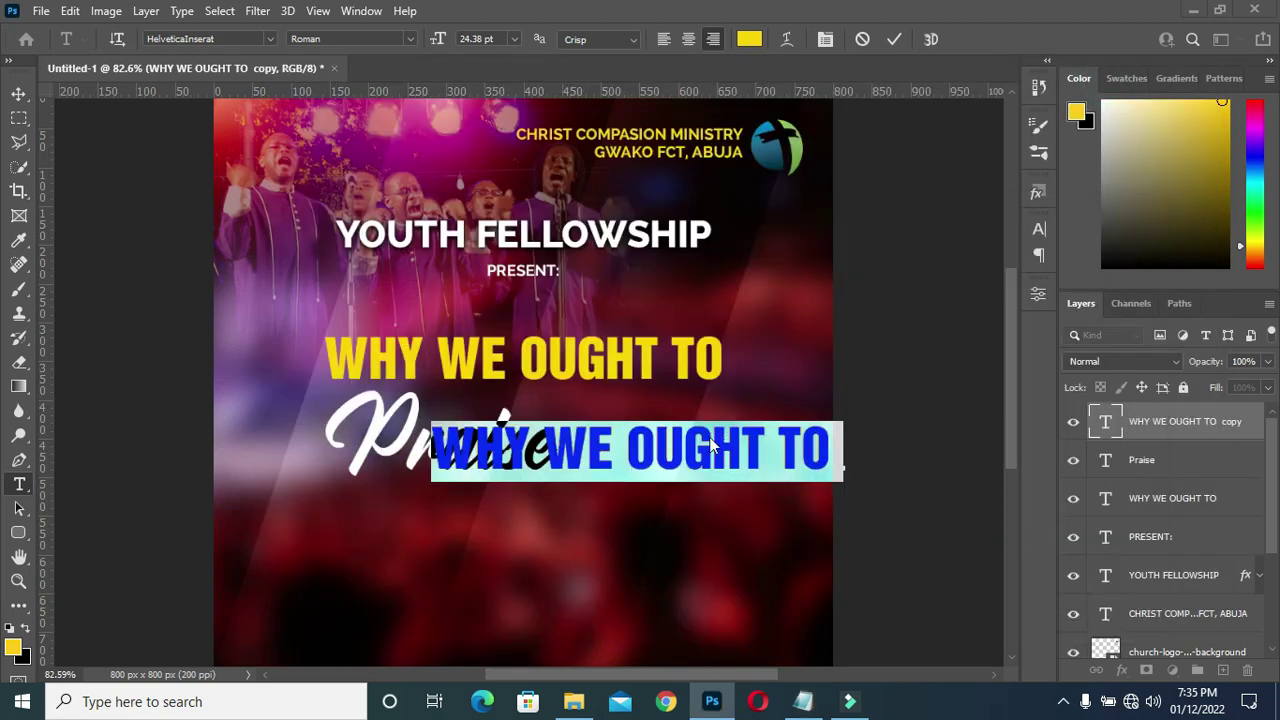
text(GOD)
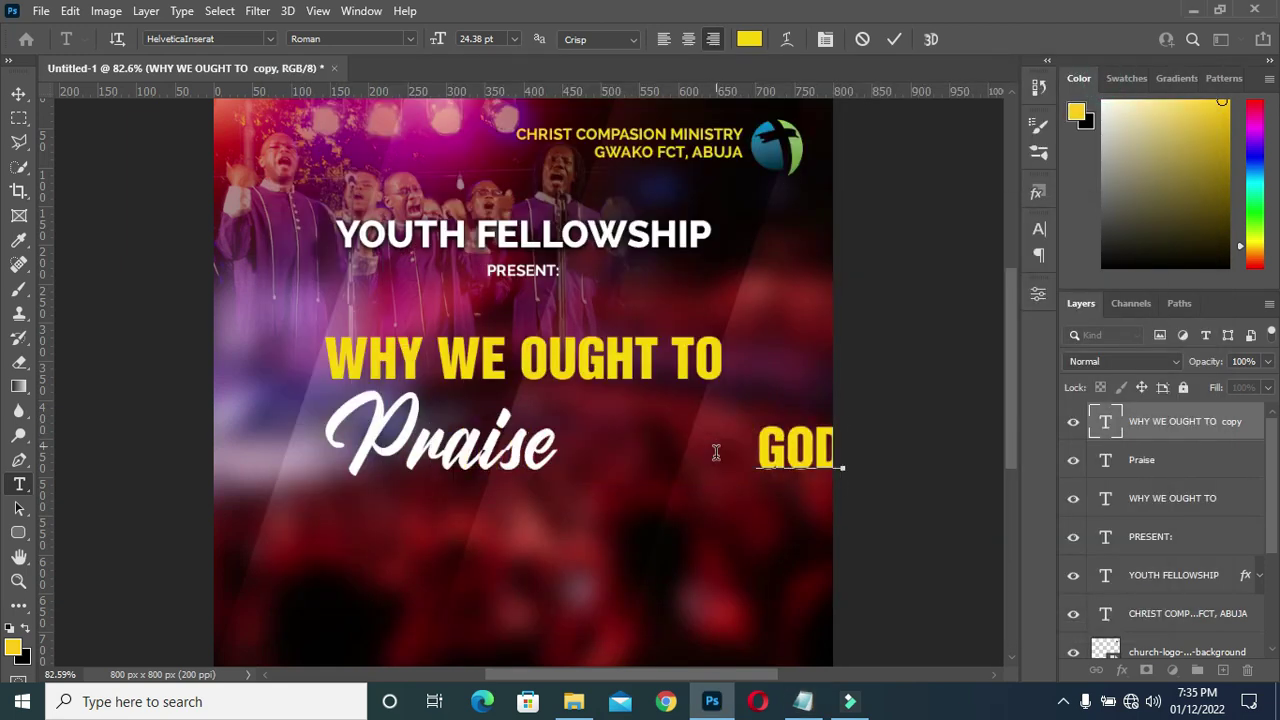
click(894, 39)
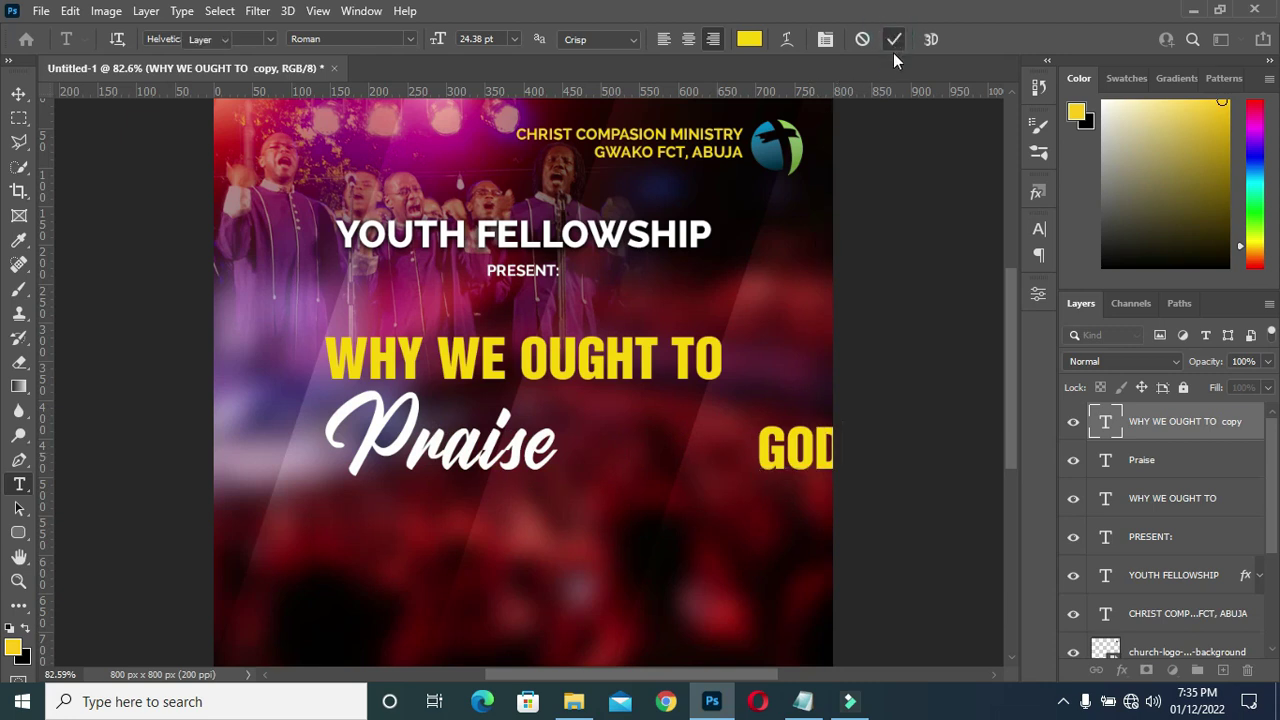
Move GOD left beside Praise and enlarge it to about 193%
key(v)
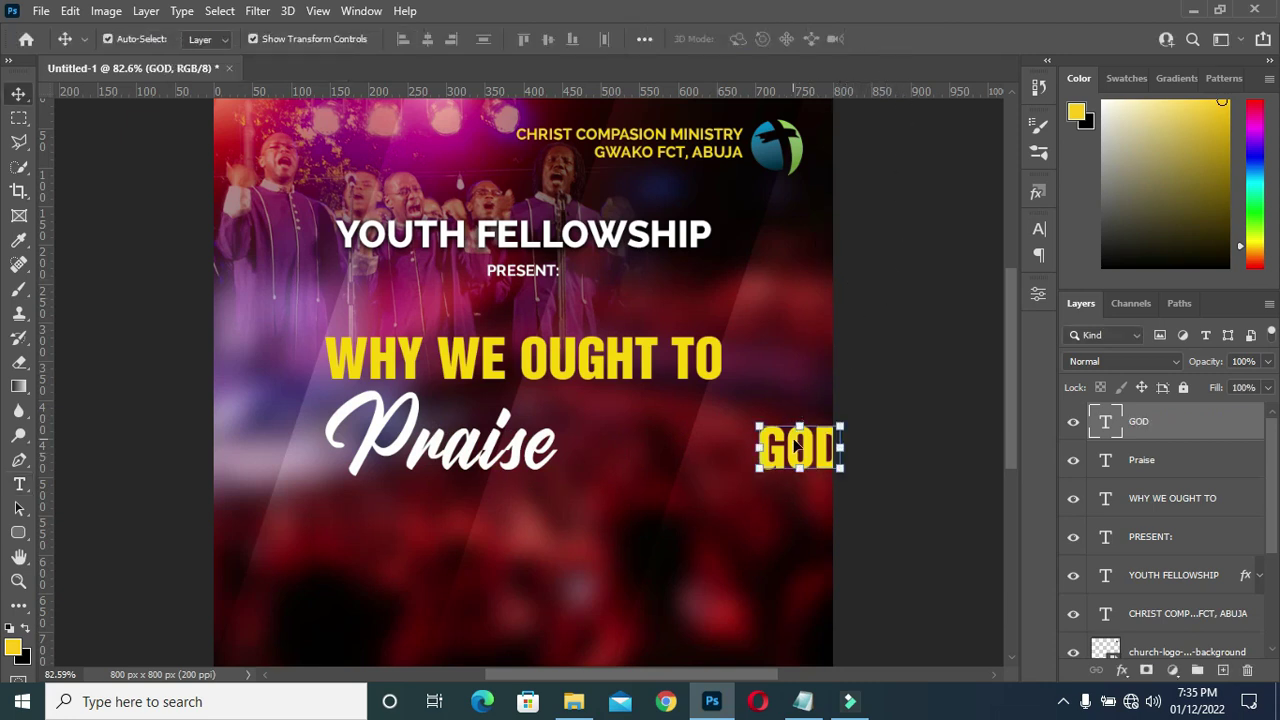
drag(795, 450, 715, 516)
key(ctrl+t)
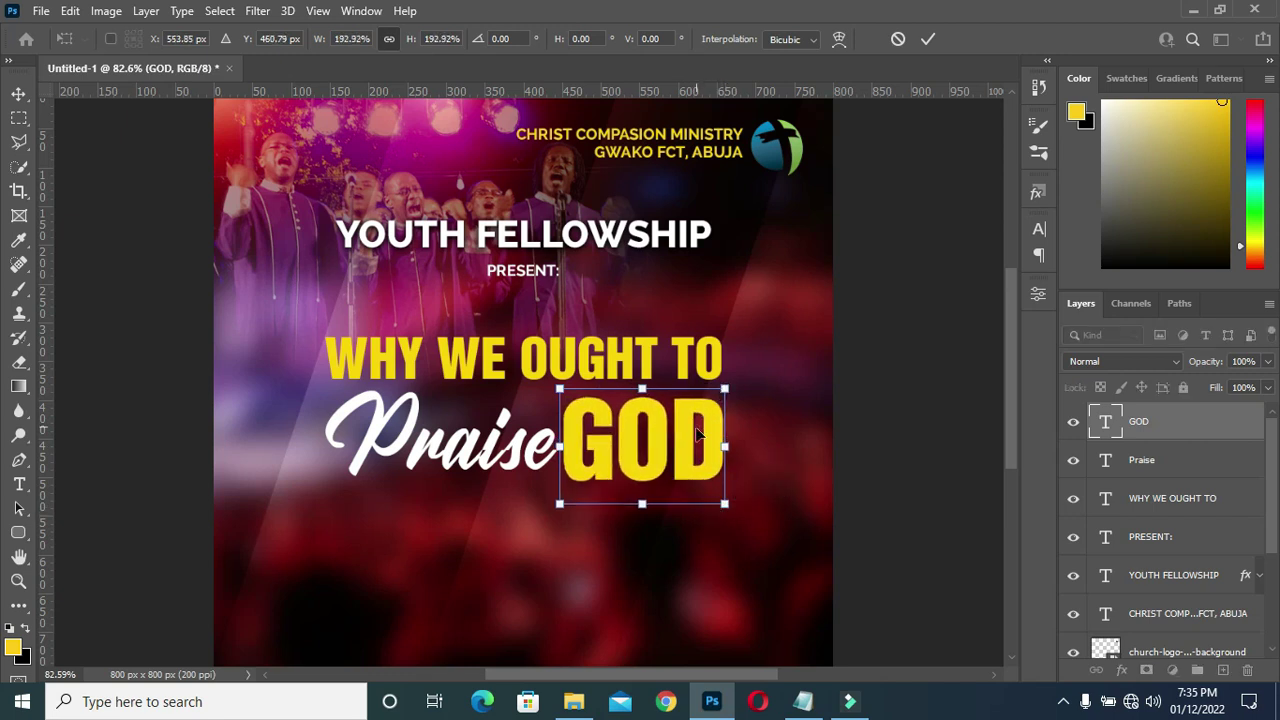
drag(681, 438, 682, 427)
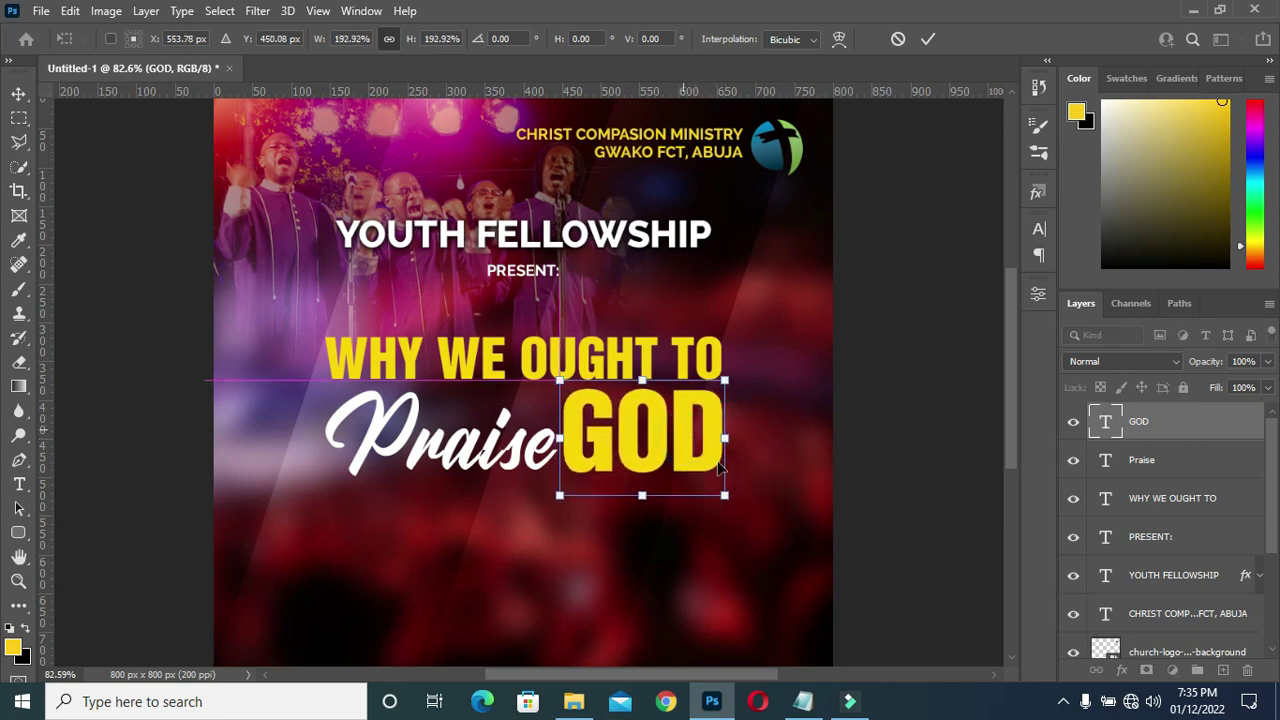
click(928, 39)
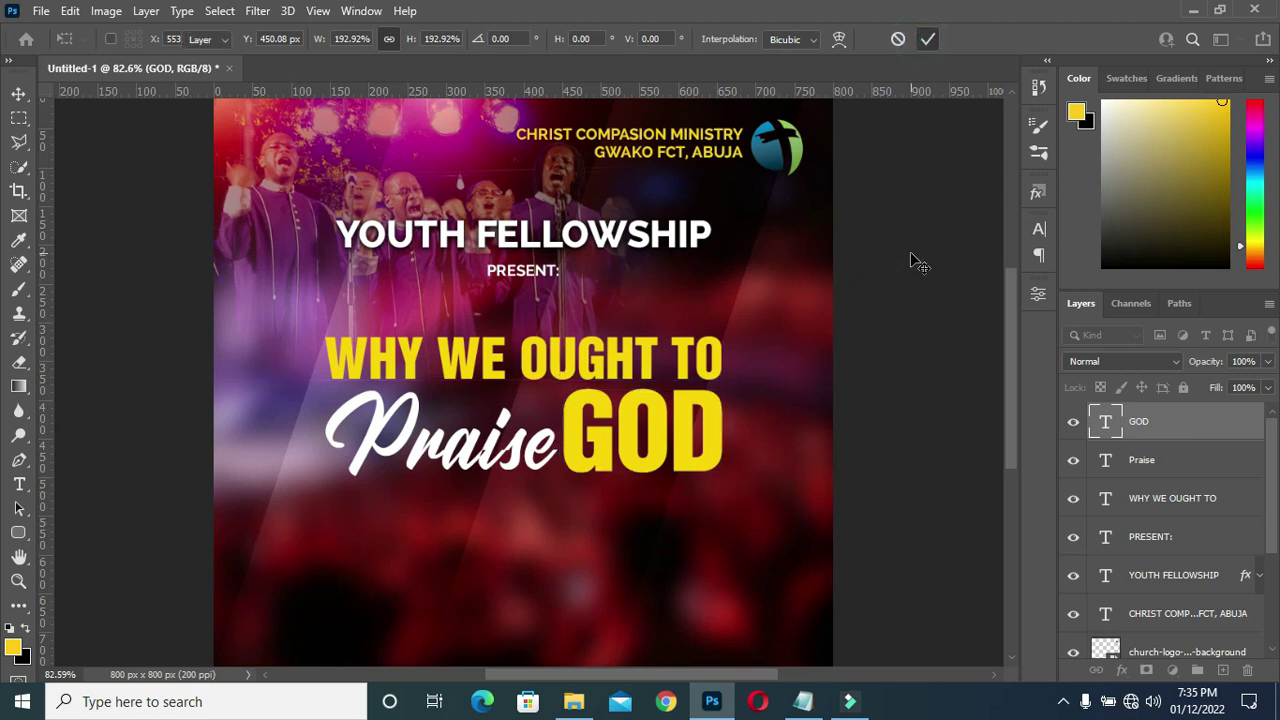
click(874, 306)
scroll(766, 371, down, 3)
Select the Praise and GOD layers together, nudge them up one step, then select GOD alone
scroll(625, 447, up, 2)
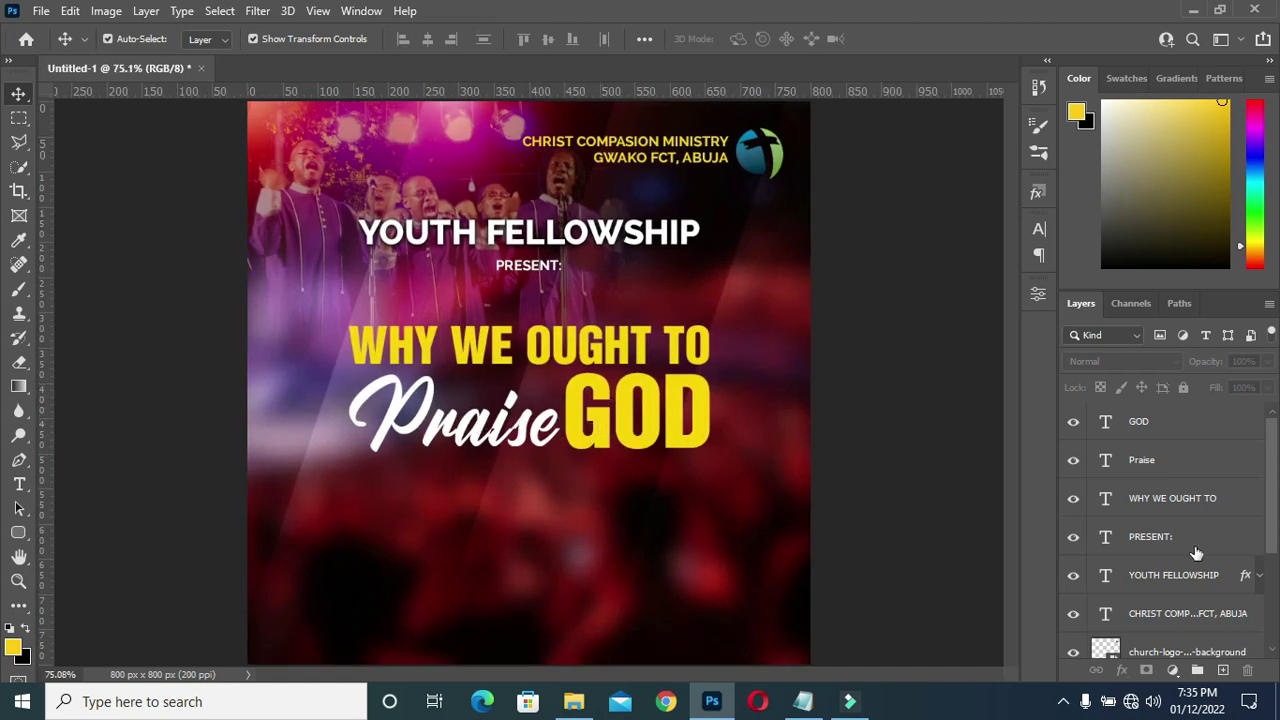
click(500, 424)
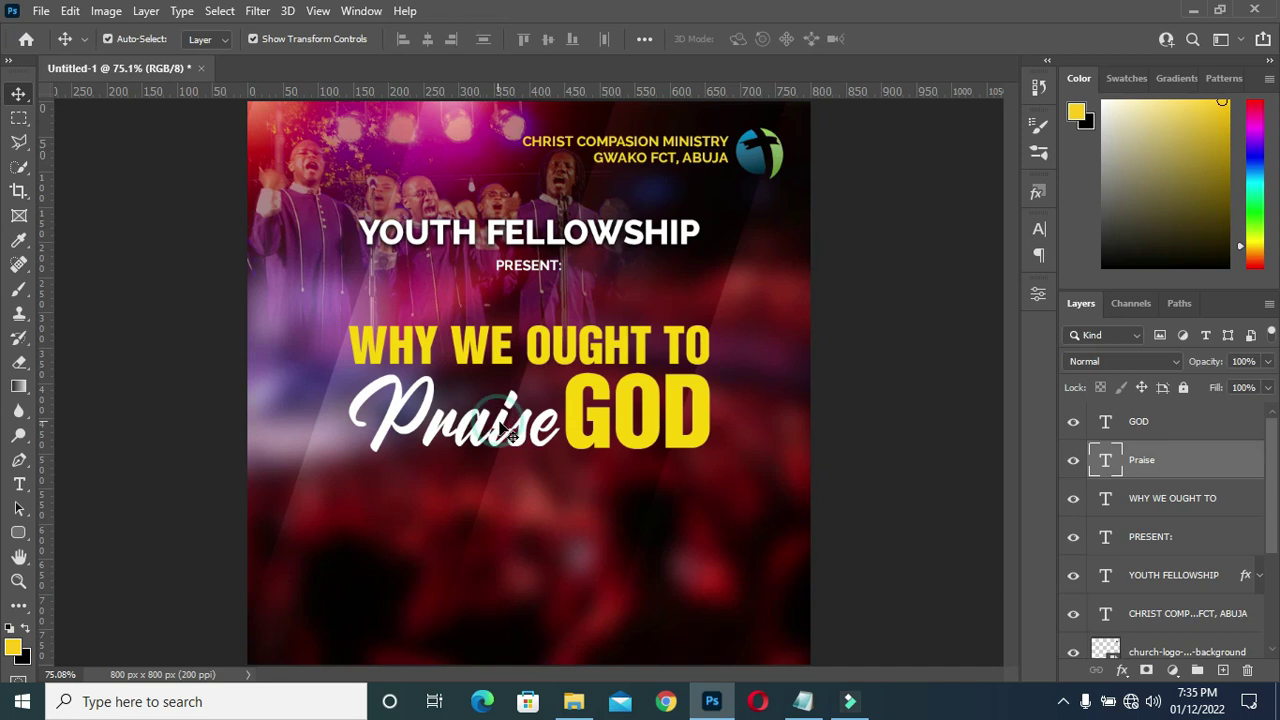
ctrl+click(1155, 425)
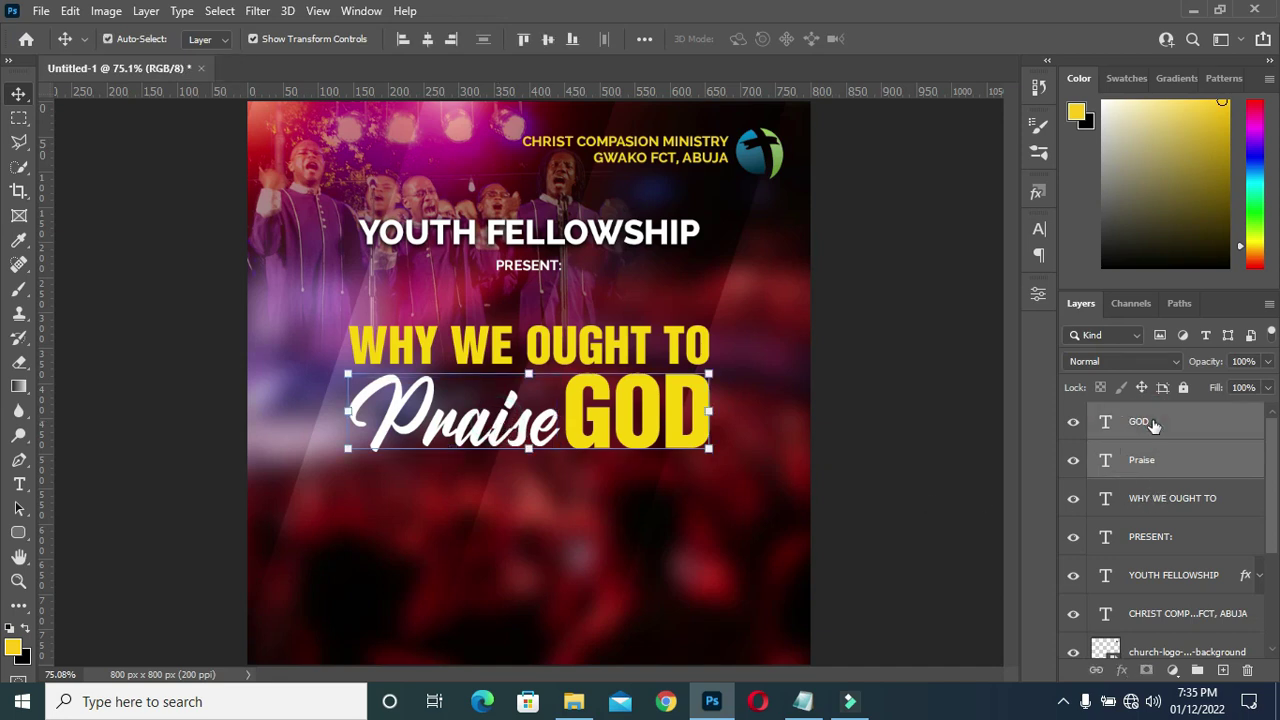
key(Up)
key(Up)
key(Up)
key(Up)
key(Up)
key(Up)
key(Up)
key(Up)
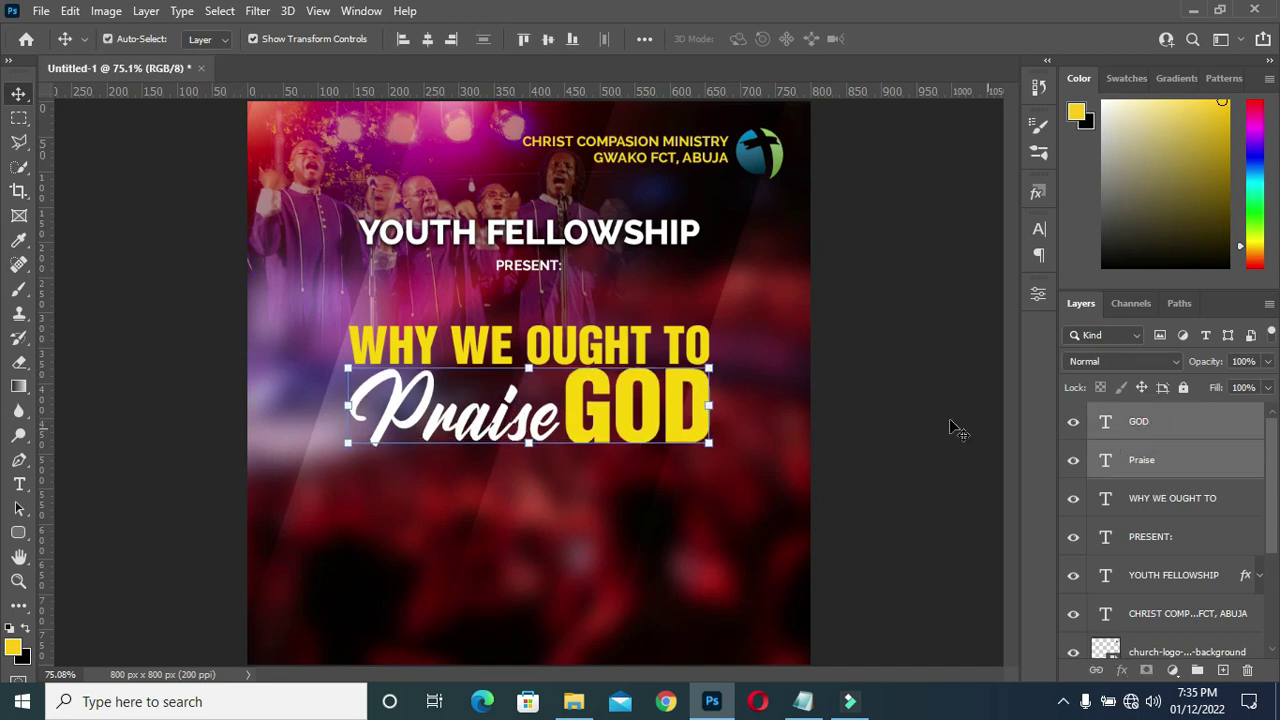
click(914, 400)
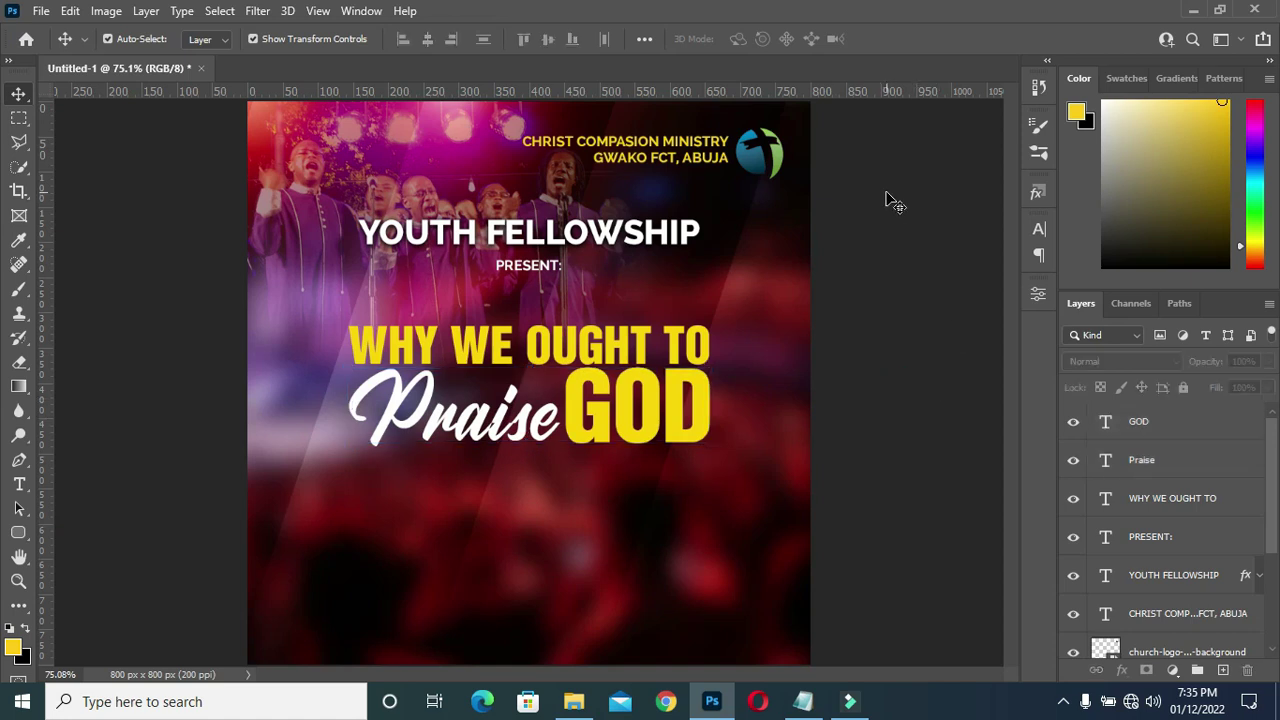
scroll(860, 305, down, 2)
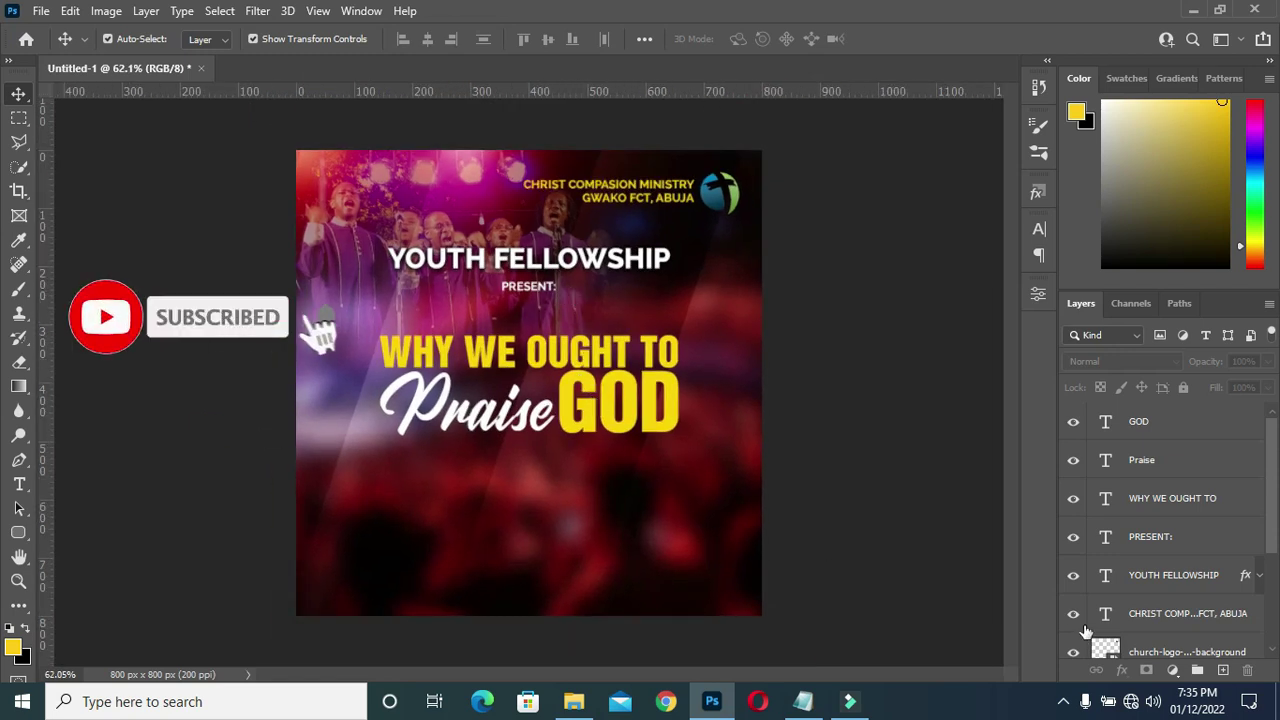
click(588, 425)
scroll(955, 430, up, 2)
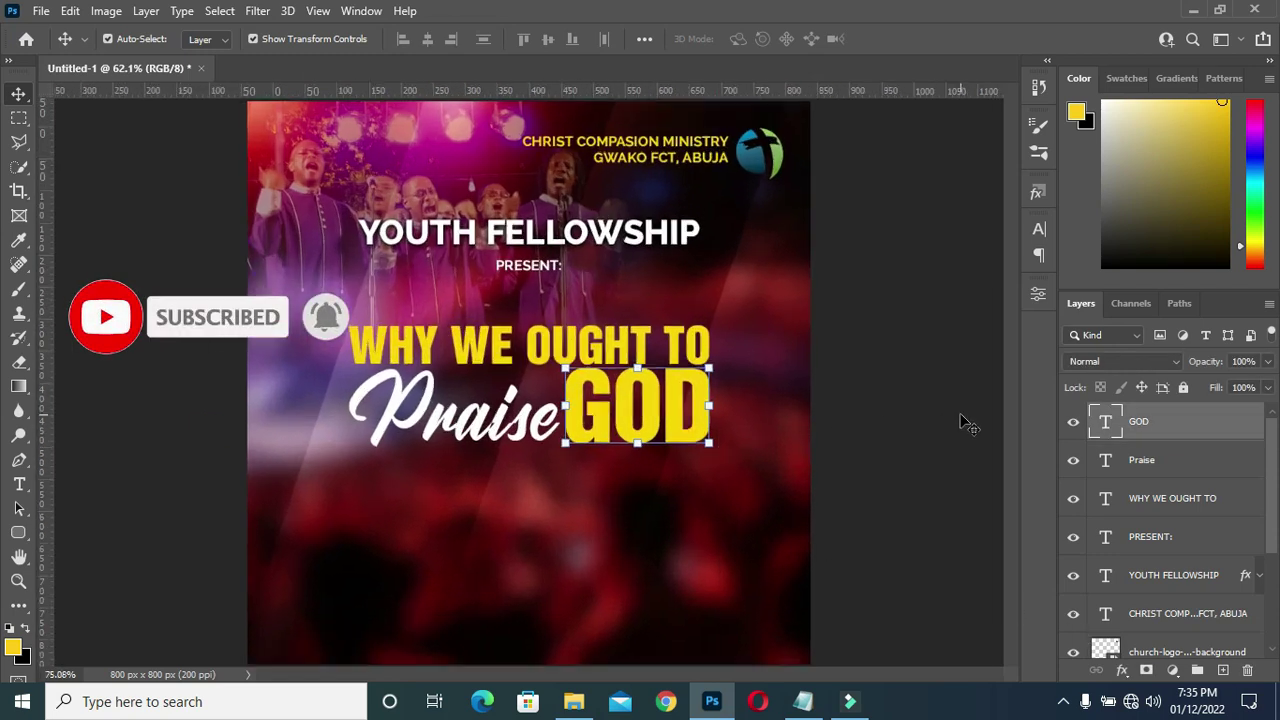
Add a Smooth inner Bevel & Emboss of 9 px size to GOD and enable Inner Glow
click(1123, 672)
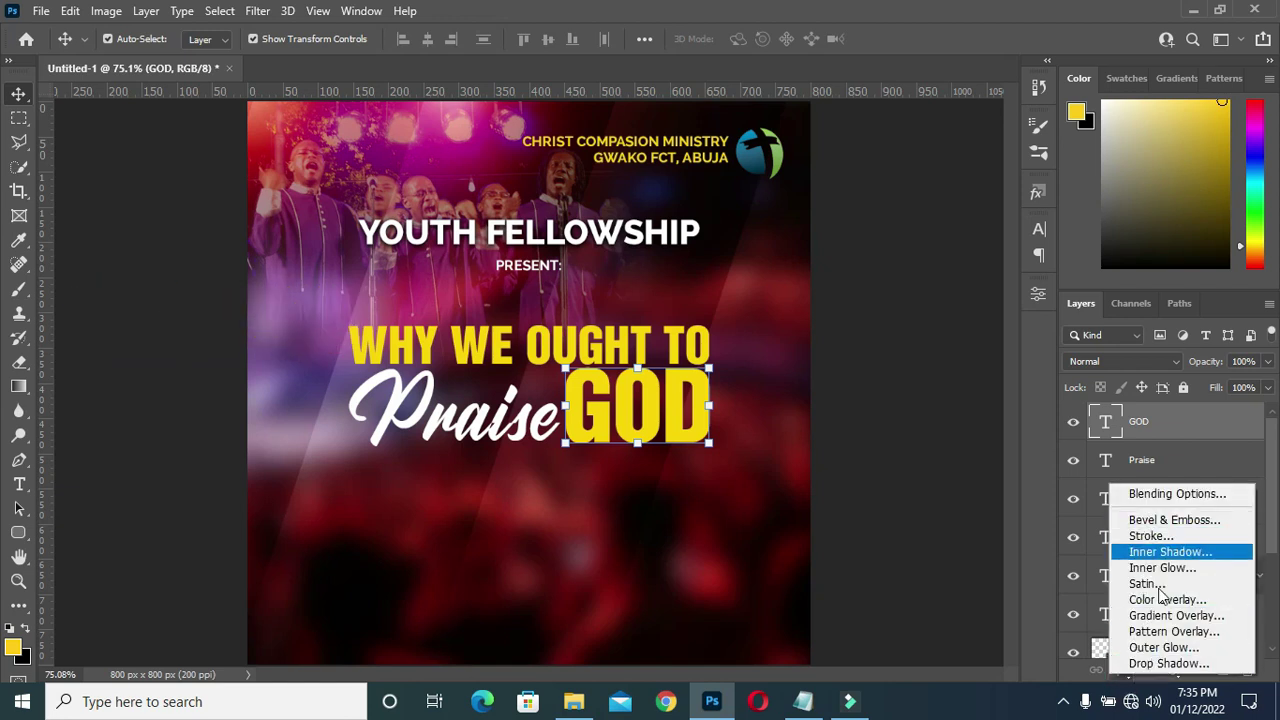
click(1143, 522)
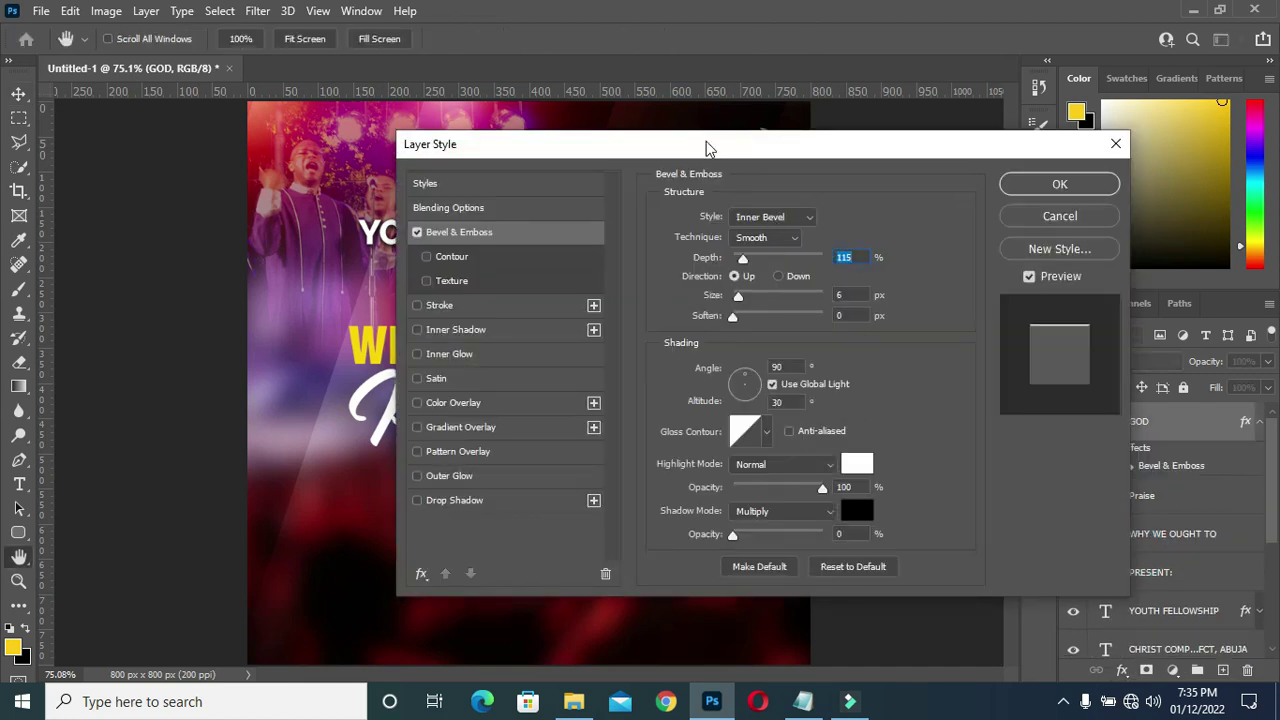
drag(706, 145, 1055, 158)
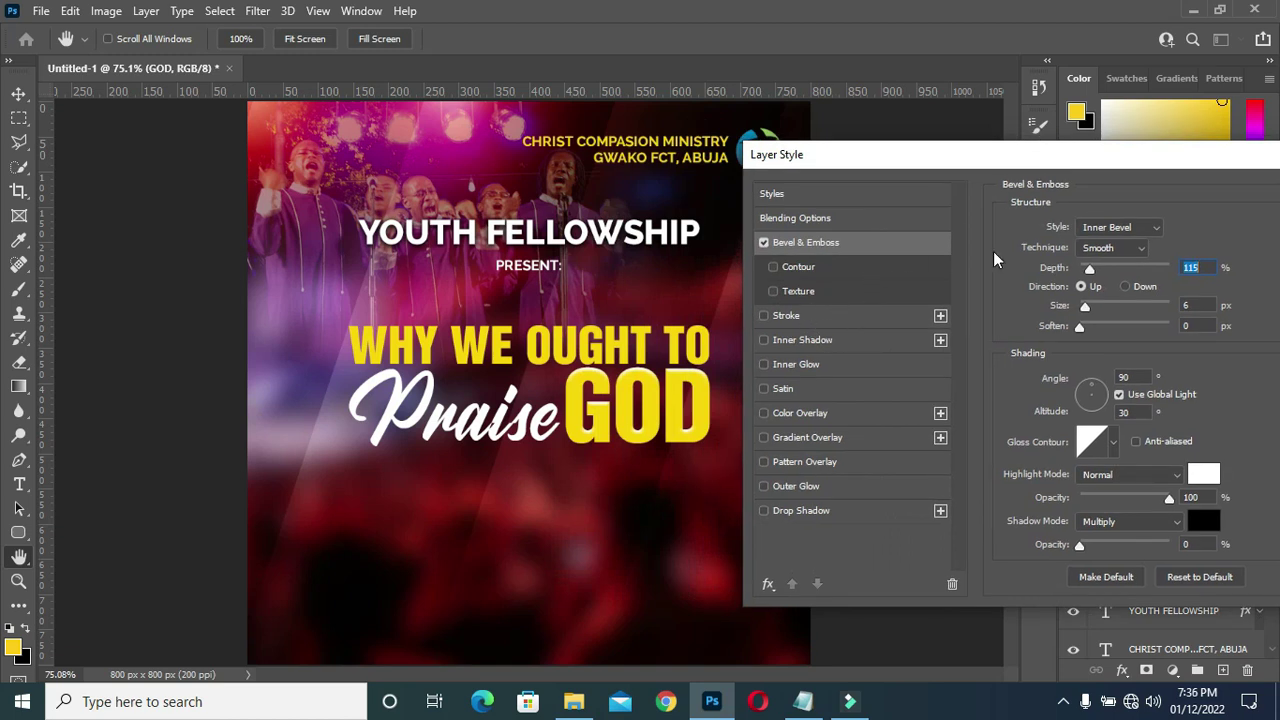
click(1115, 250)
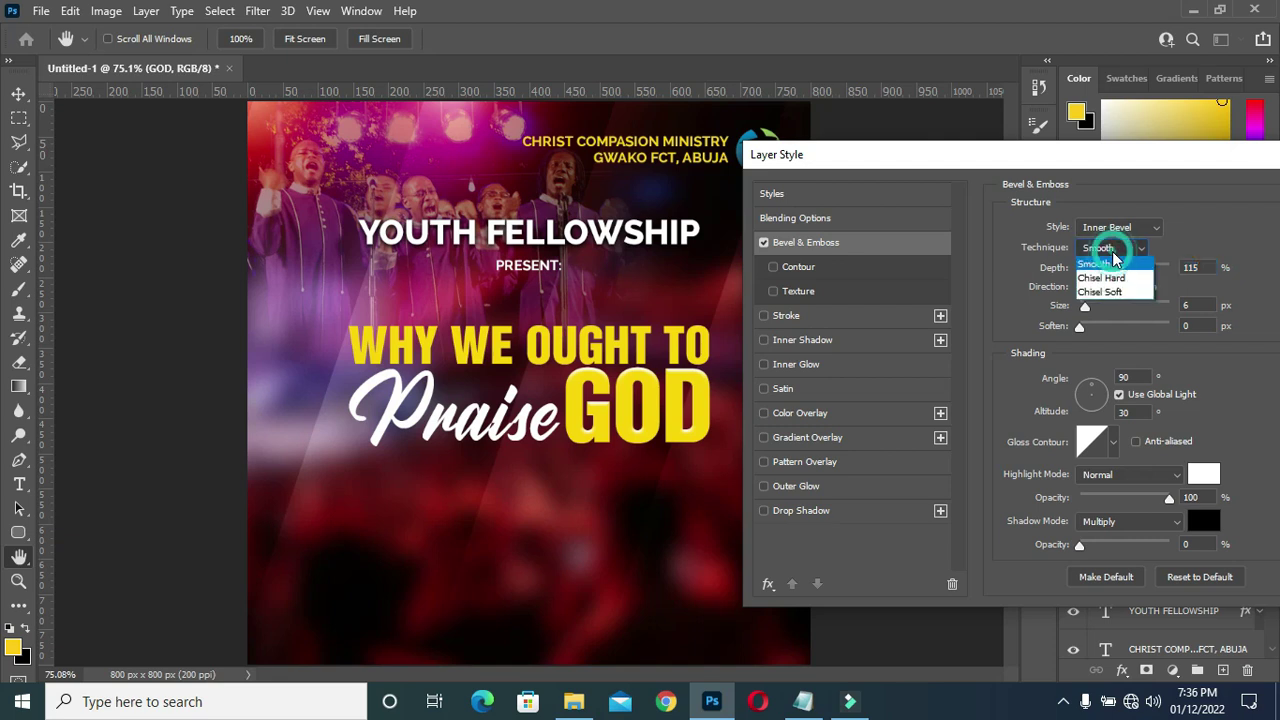
click(1108, 252)
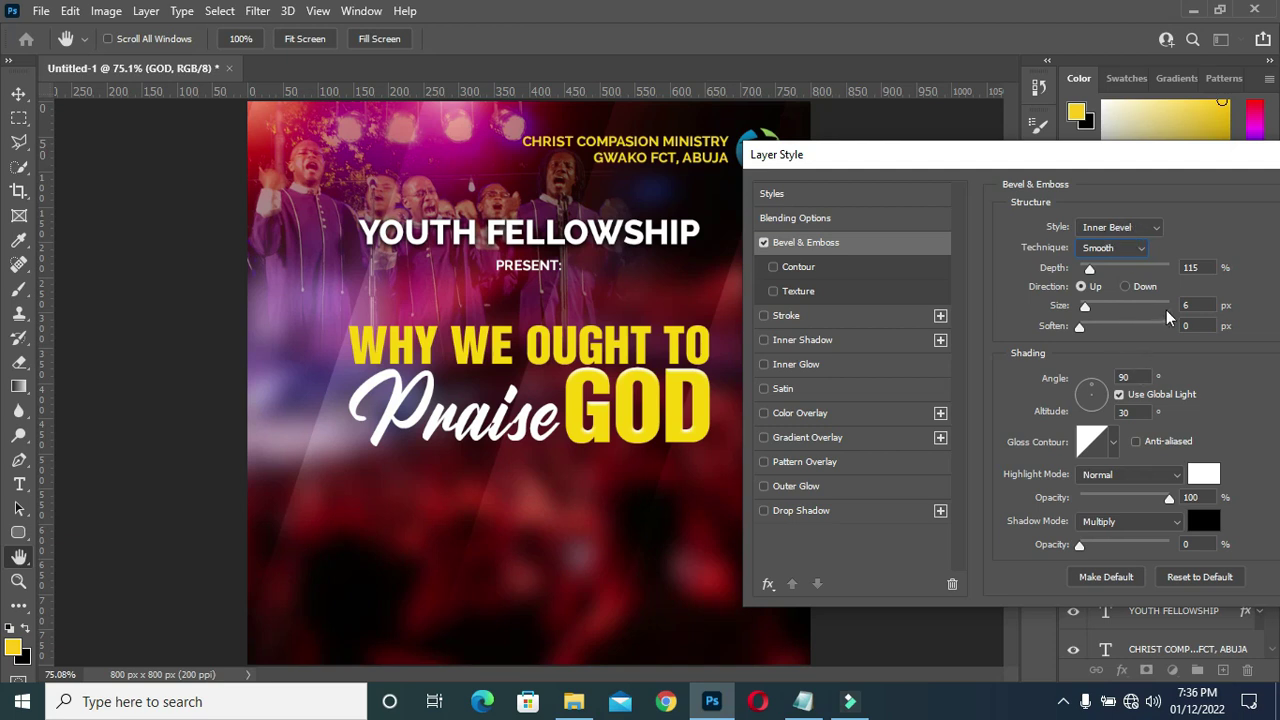
click(1197, 305)
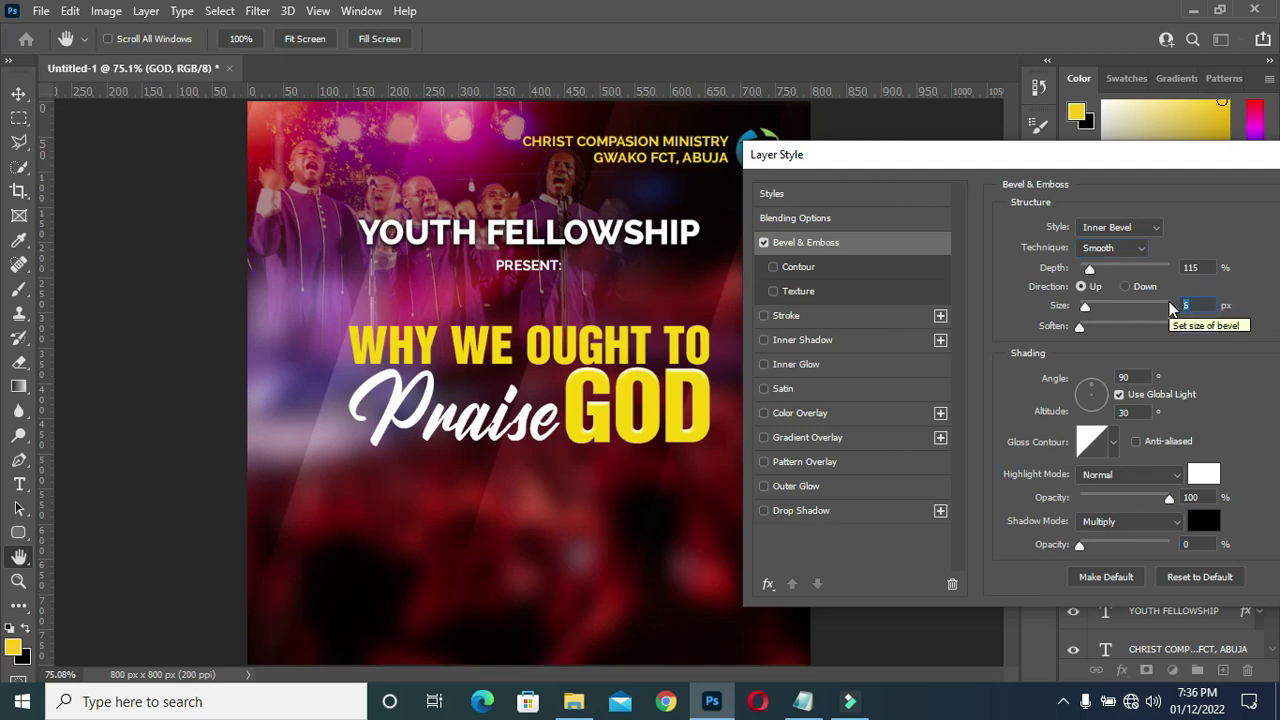
text(9)
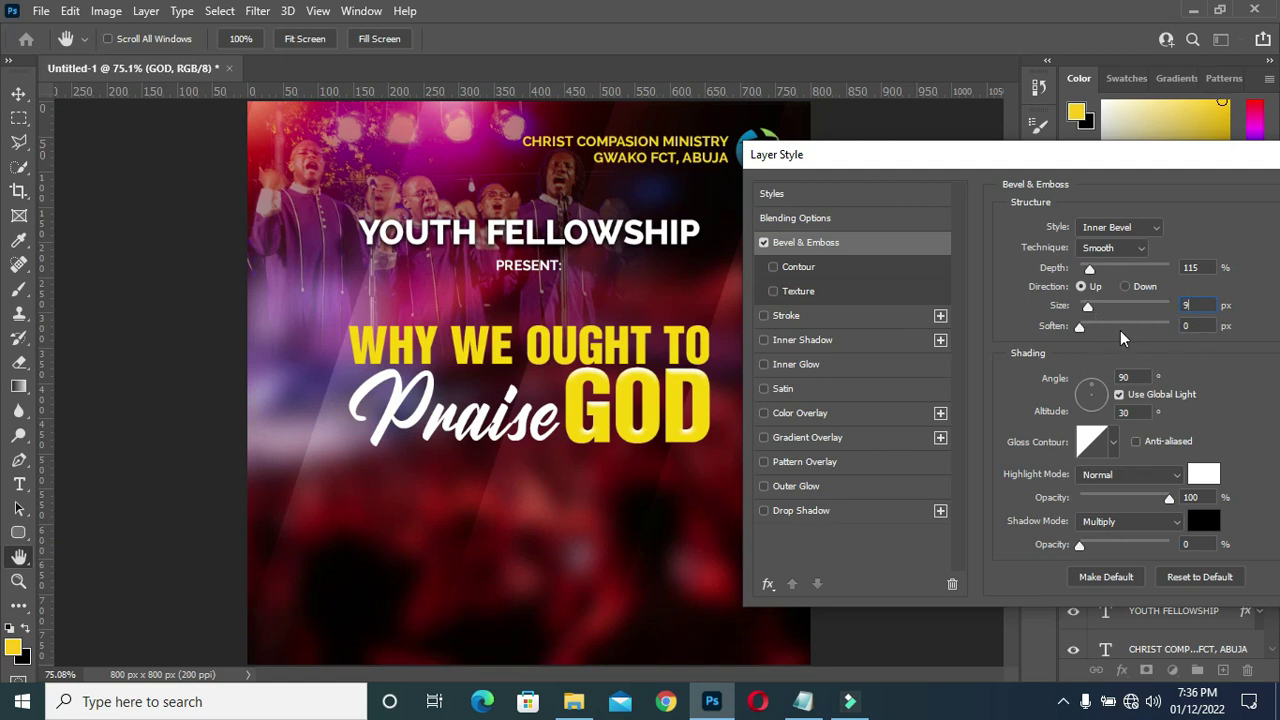
click(1196, 267)
click(798, 365)
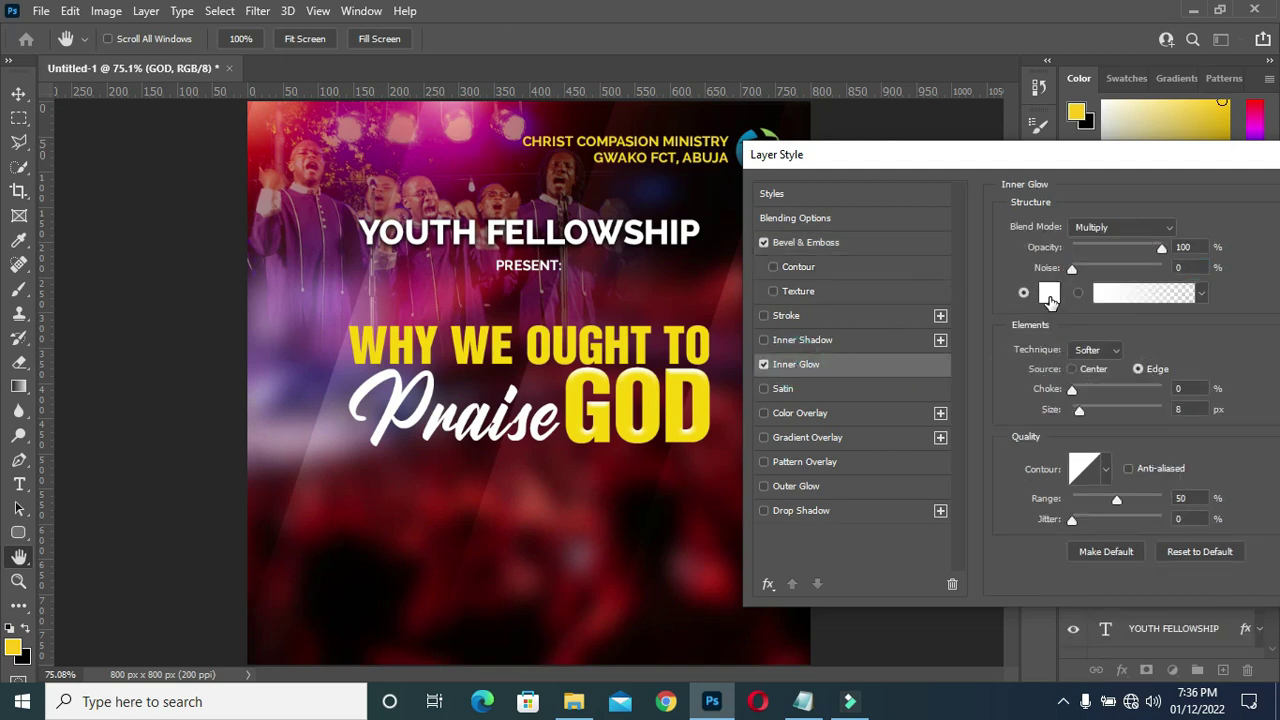
Select fead00 in the Notepad flyer notes and copy it
click(803, 701)
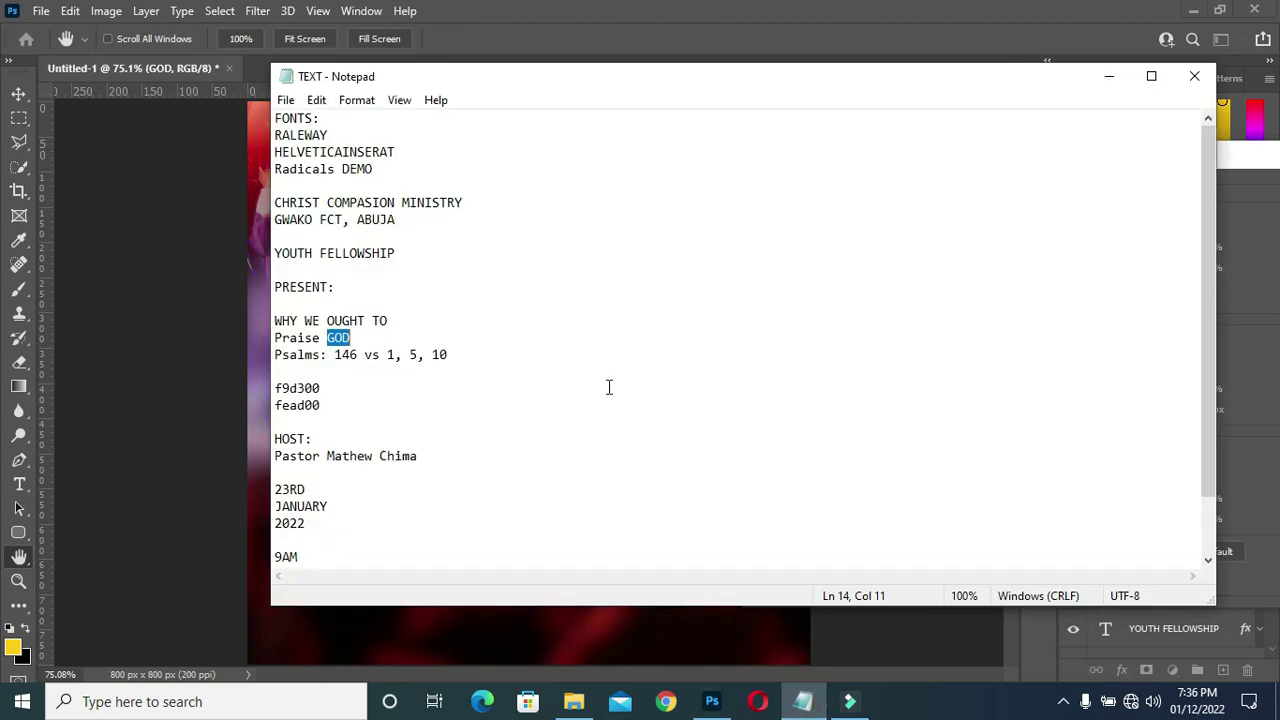
drag(327, 405, 271, 405)
key(ctrl+c)
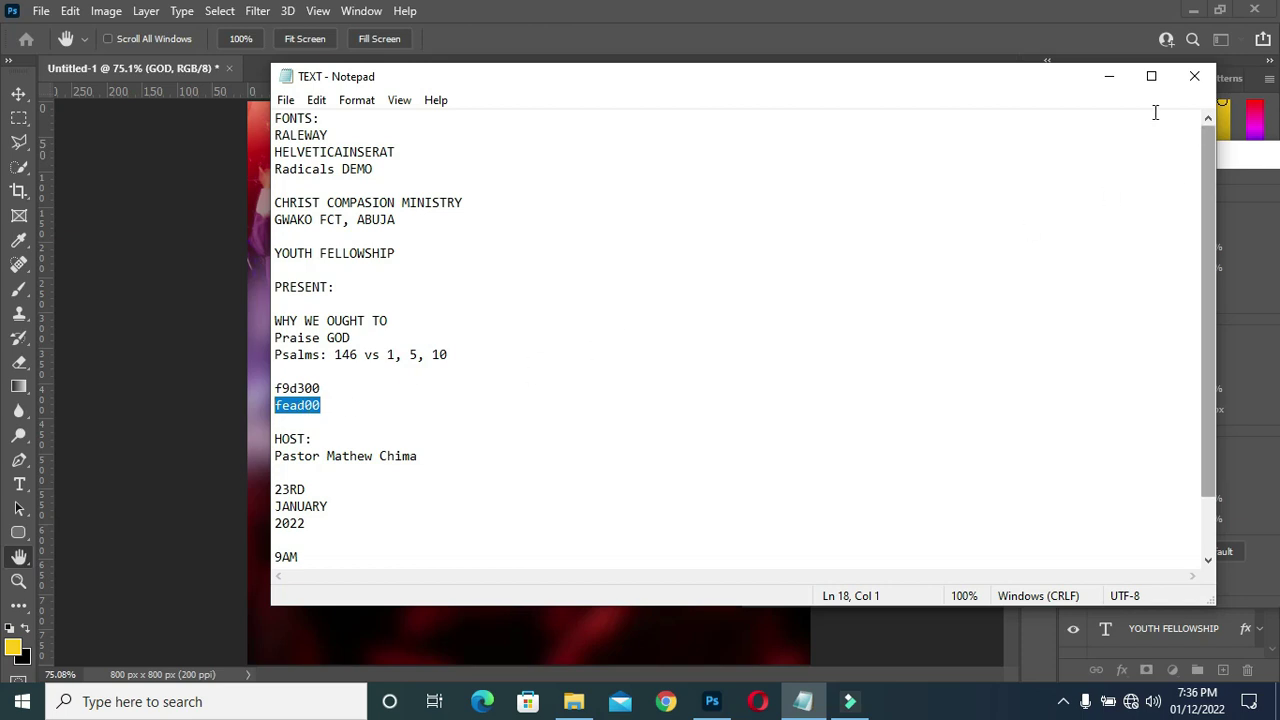
click(1109, 76)
Set GOD's Inner Glow colour to fead00 and turn on a Satin effect
click(1050, 293)
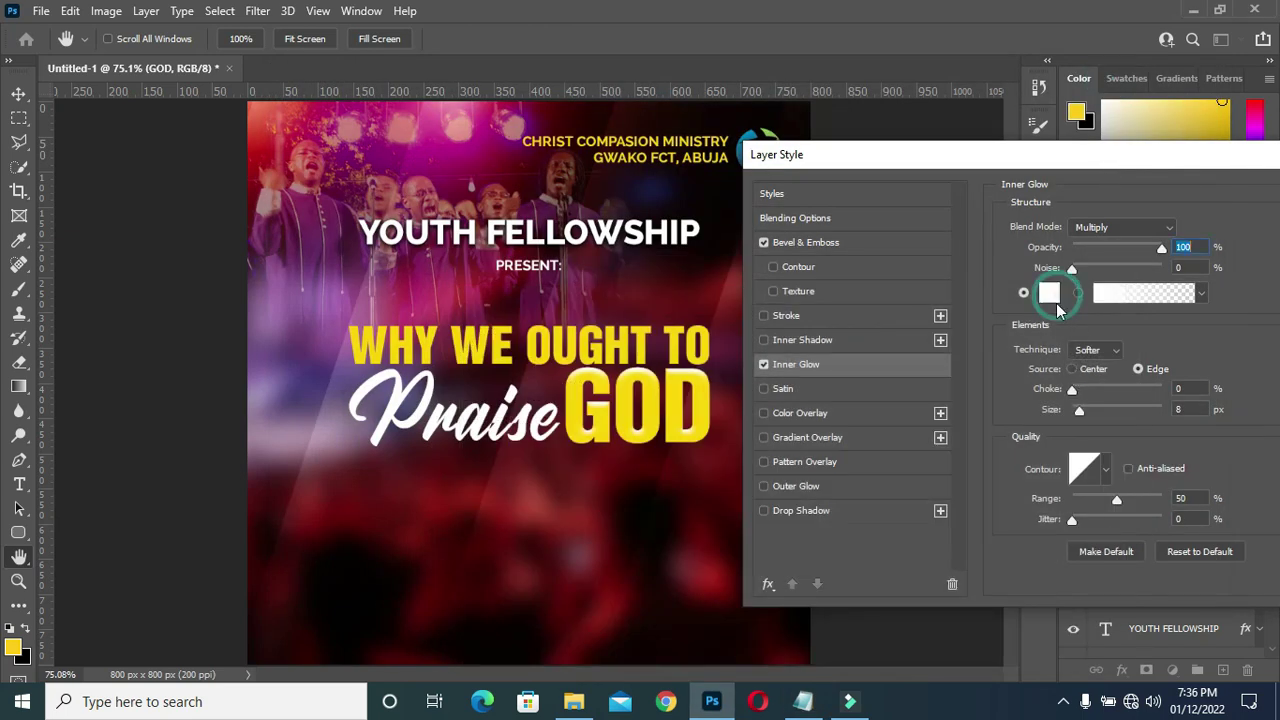
key(ctrl+v)
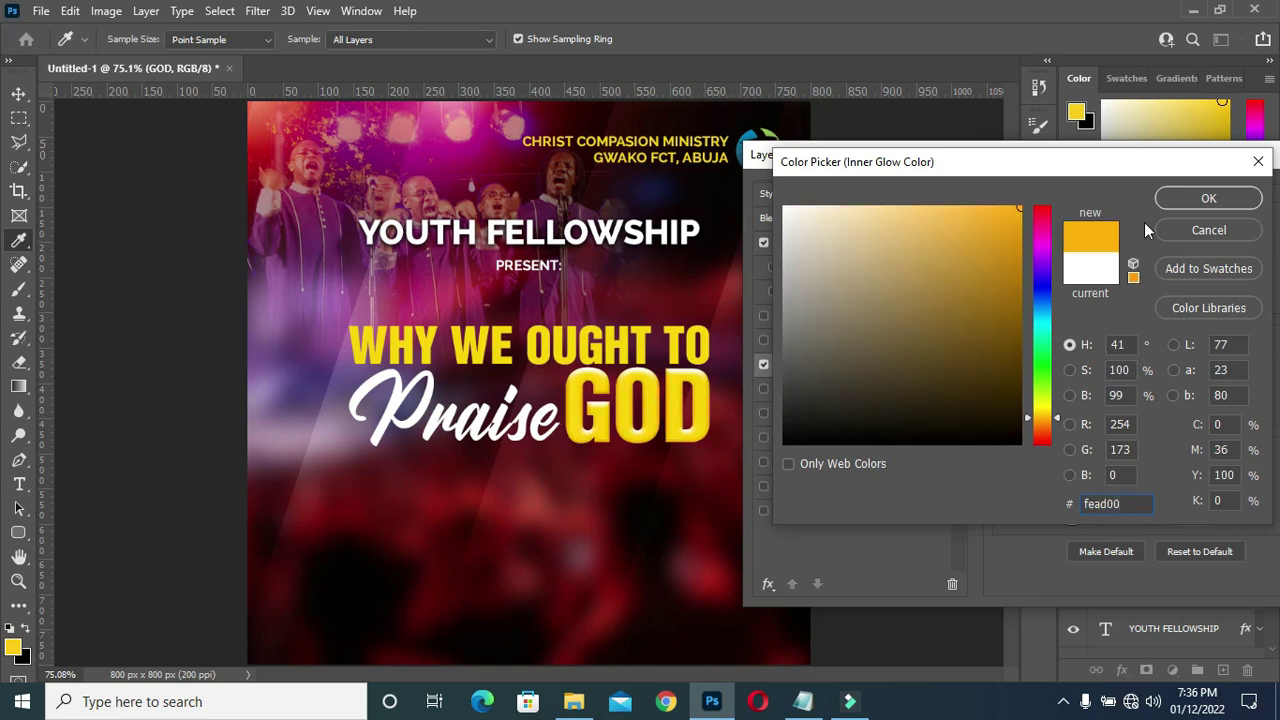
click(1208, 198)
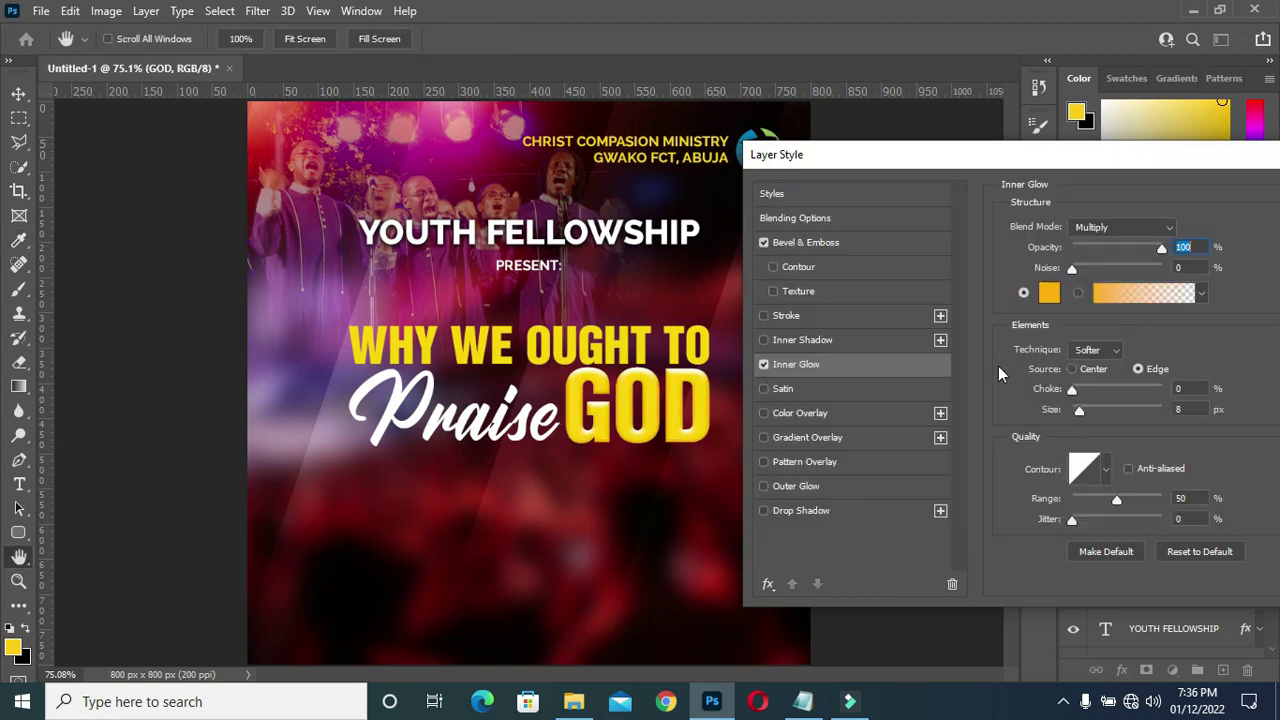
click(807, 391)
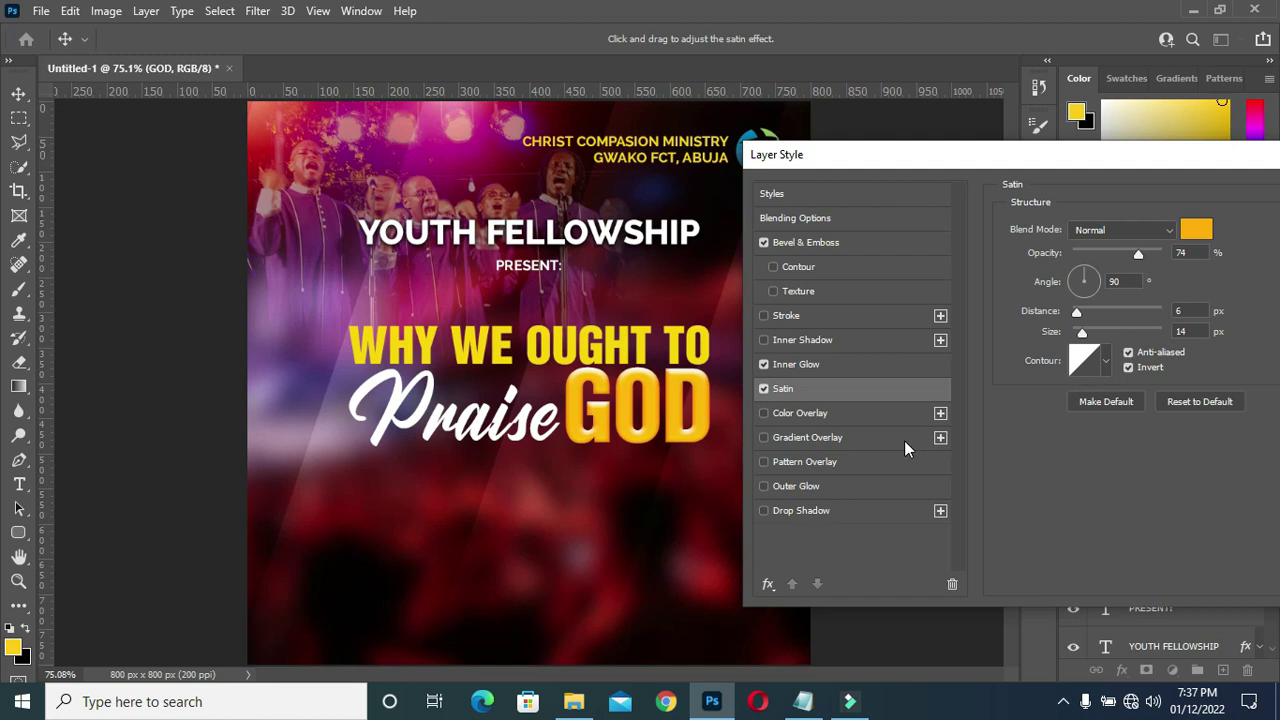
Add a Gradient Overlay to GOD with its left colour stop changed to fead00 for an orange-to-yellow blend
click(818, 437)
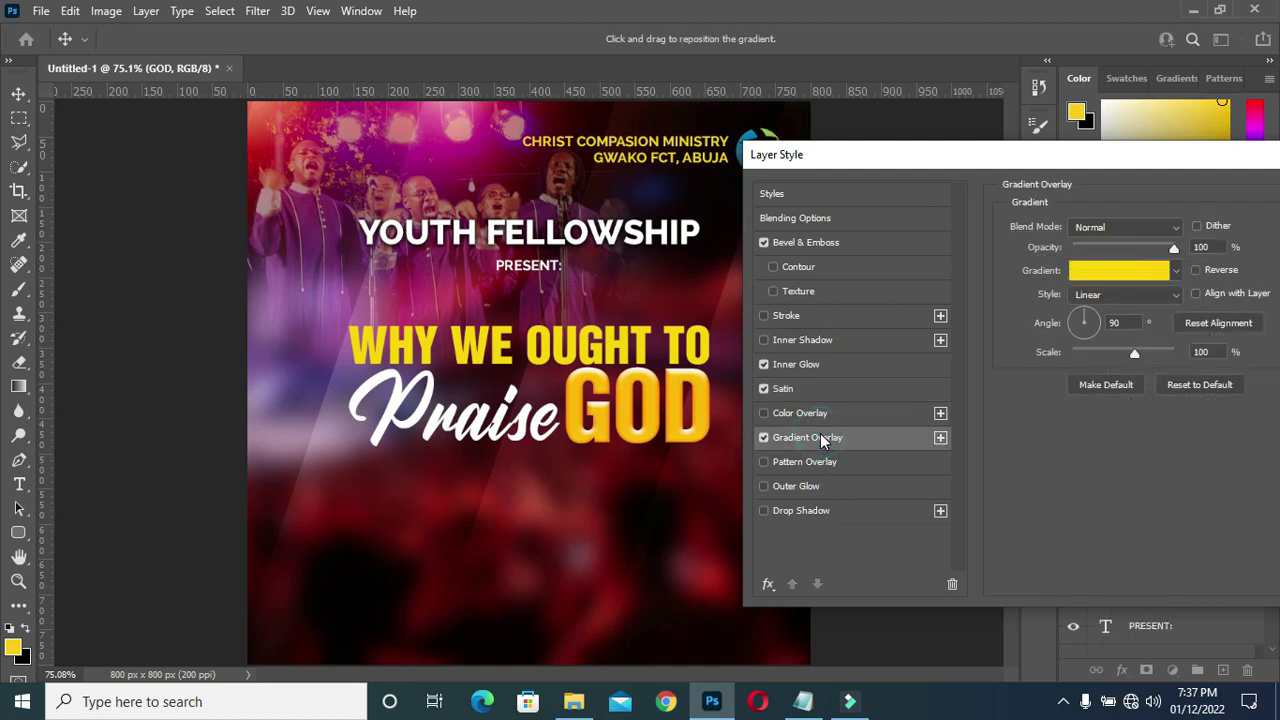
click(1106, 272)
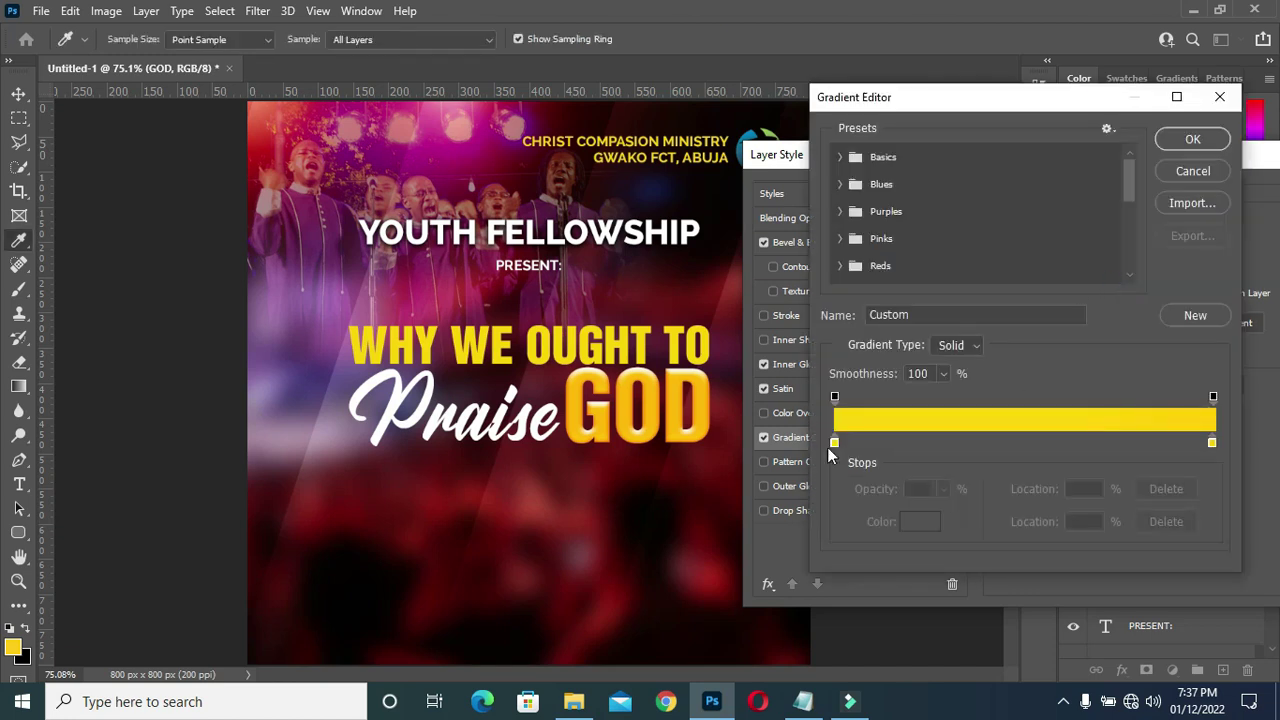
click(835, 443)
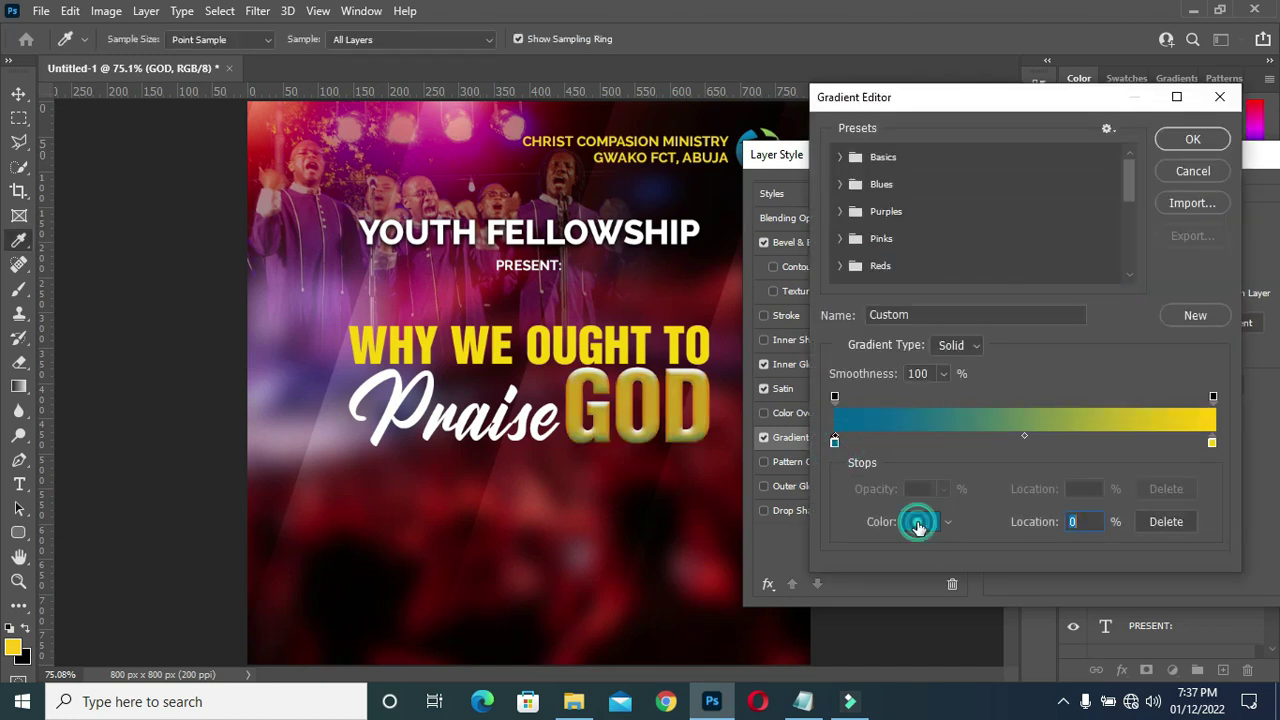
click(920, 522)
text(fead00)
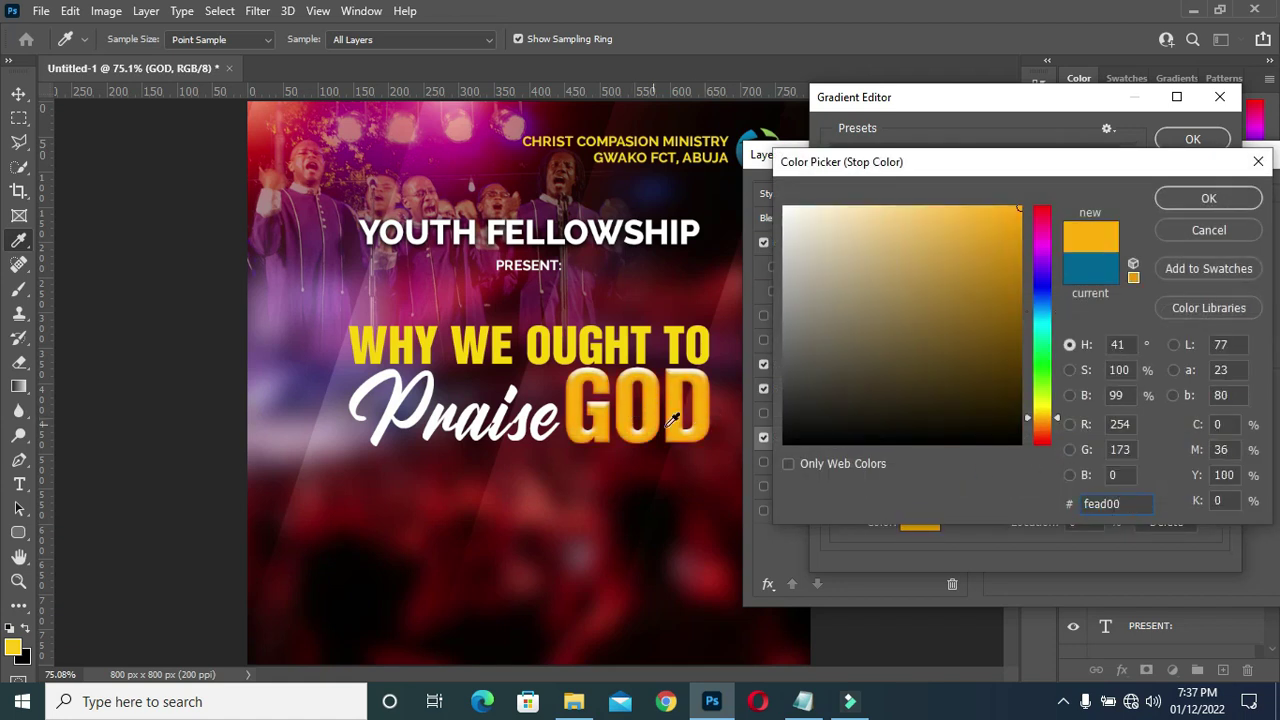
click(1211, 194)
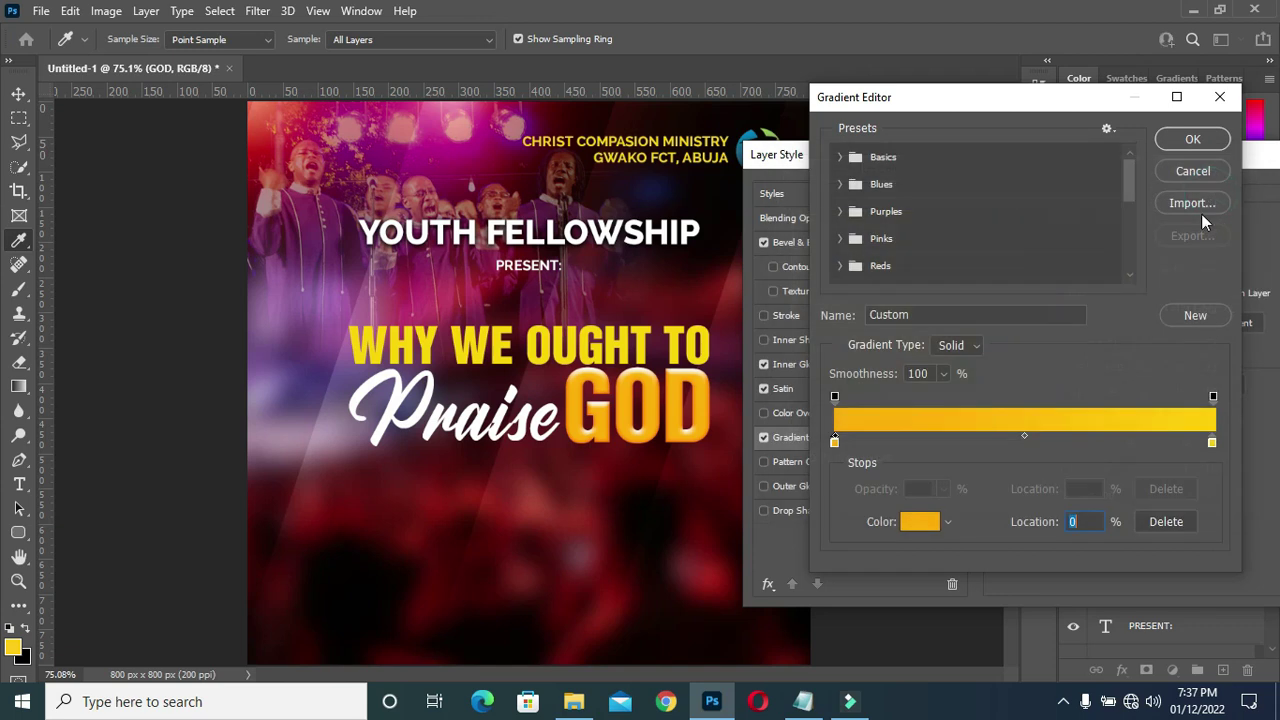
click(1195, 141)
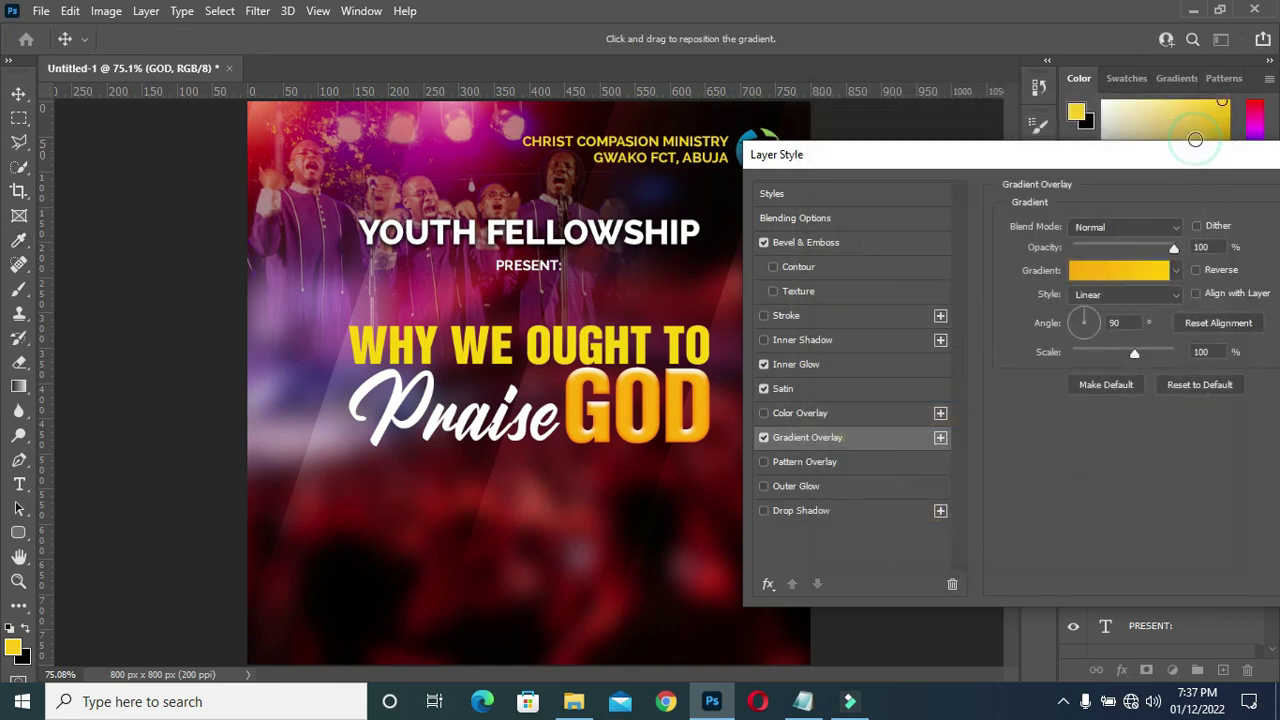
click(816, 510)
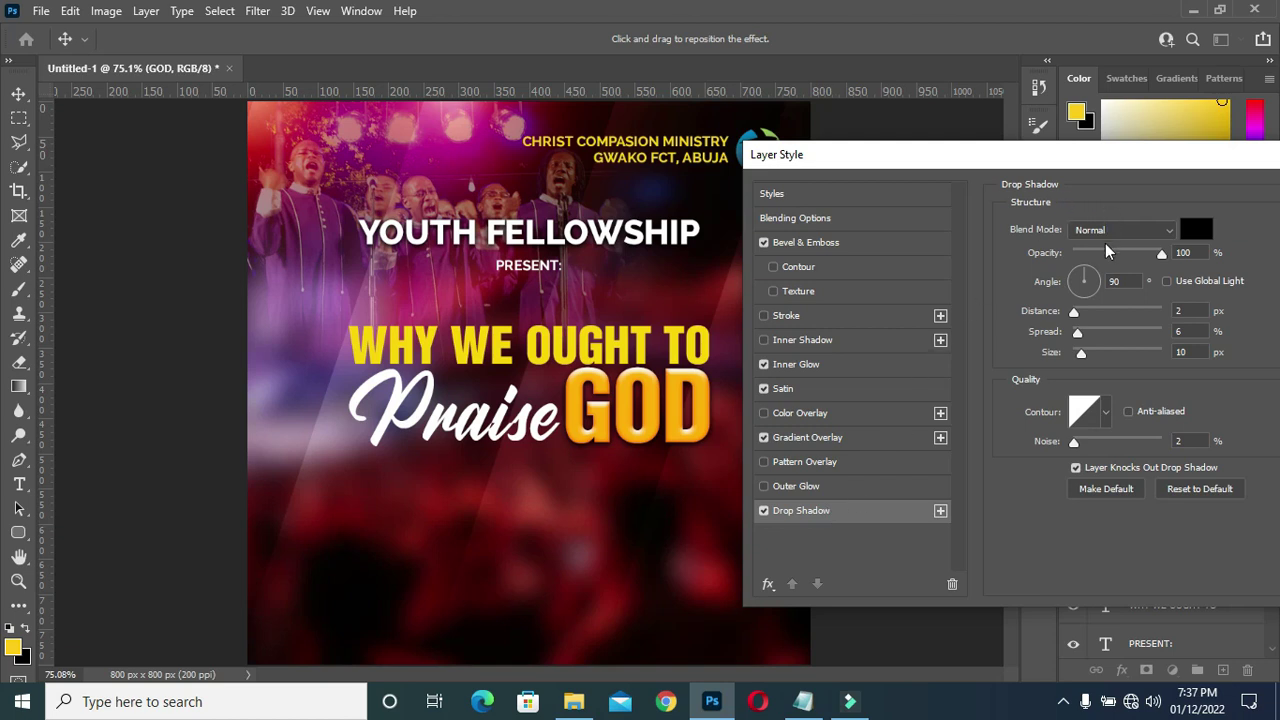
Set GOD's drop shadow to 8 px size, 4 px distance and 6% spread
drag(1163, 256, 1158, 257)
click(1190, 352)
text(8)
click(1182, 311)
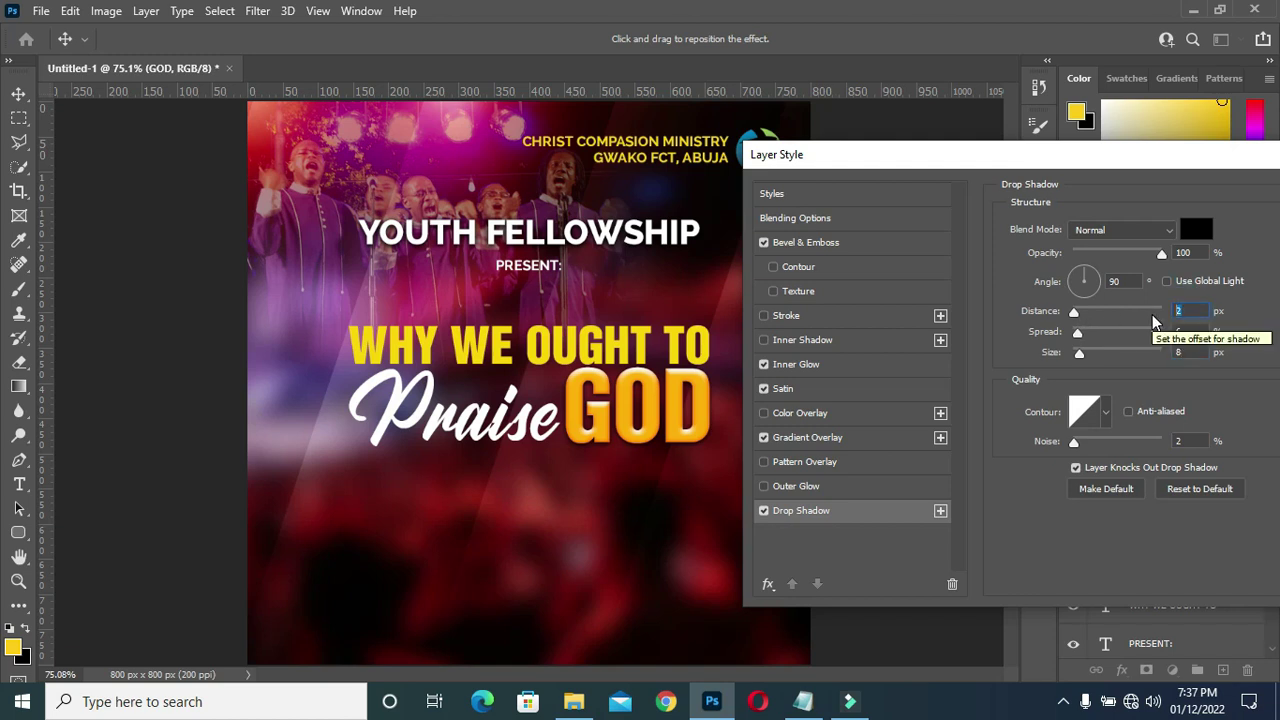
text(4)
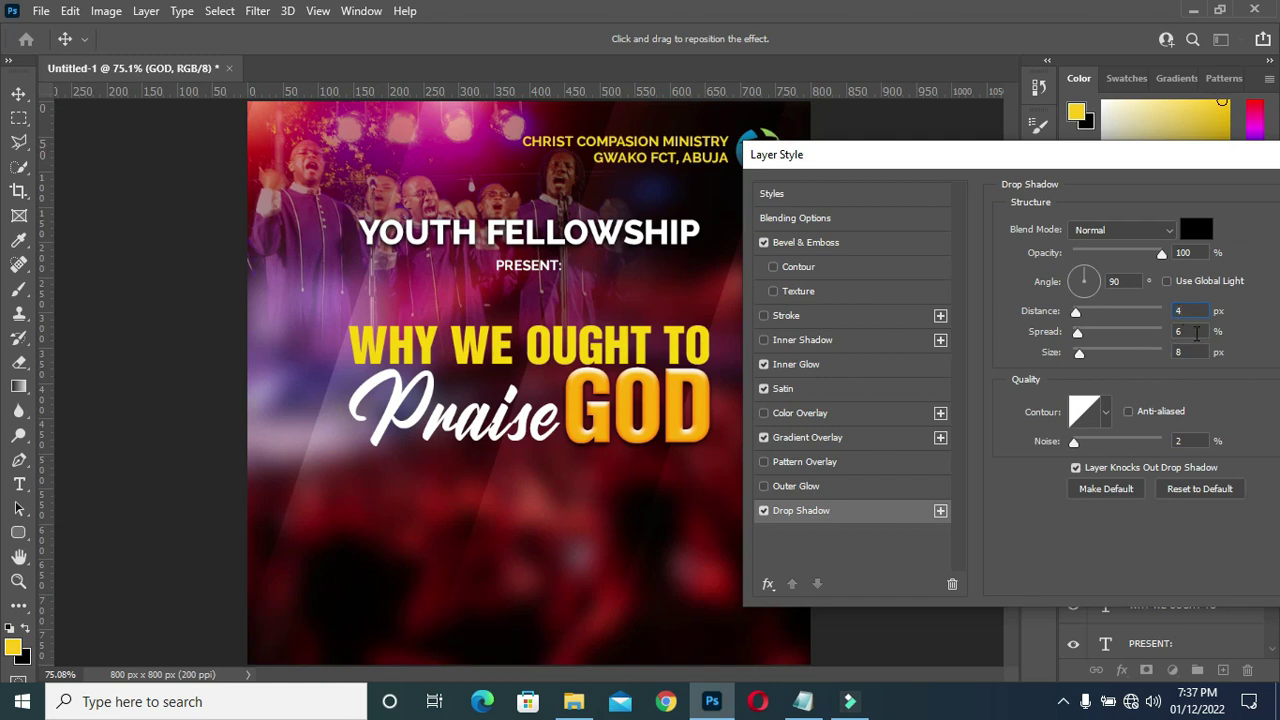
click(1193, 333)
click(1180, 139)
Apply GOD's layer style and Alt-drag its effects onto the WHY WE OUGHT TO layer
drag(1152, 154, 1011, 150)
click(1260, 192)
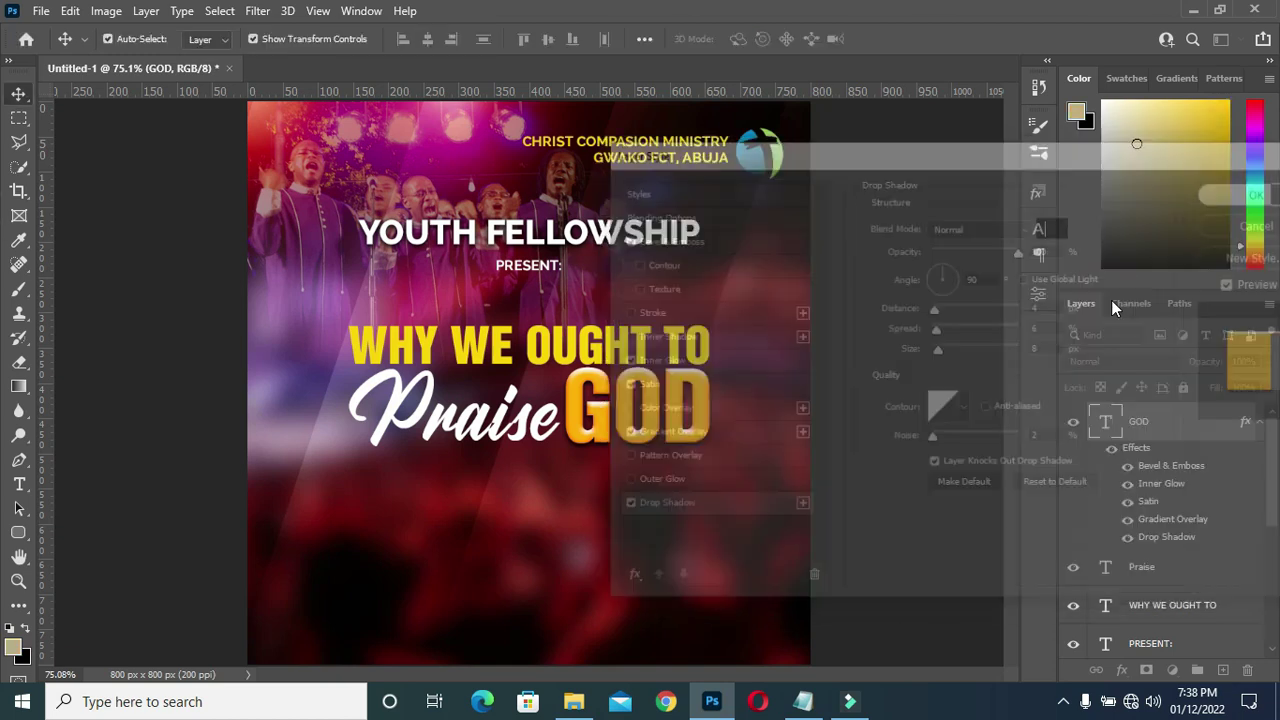
click(1258, 422)
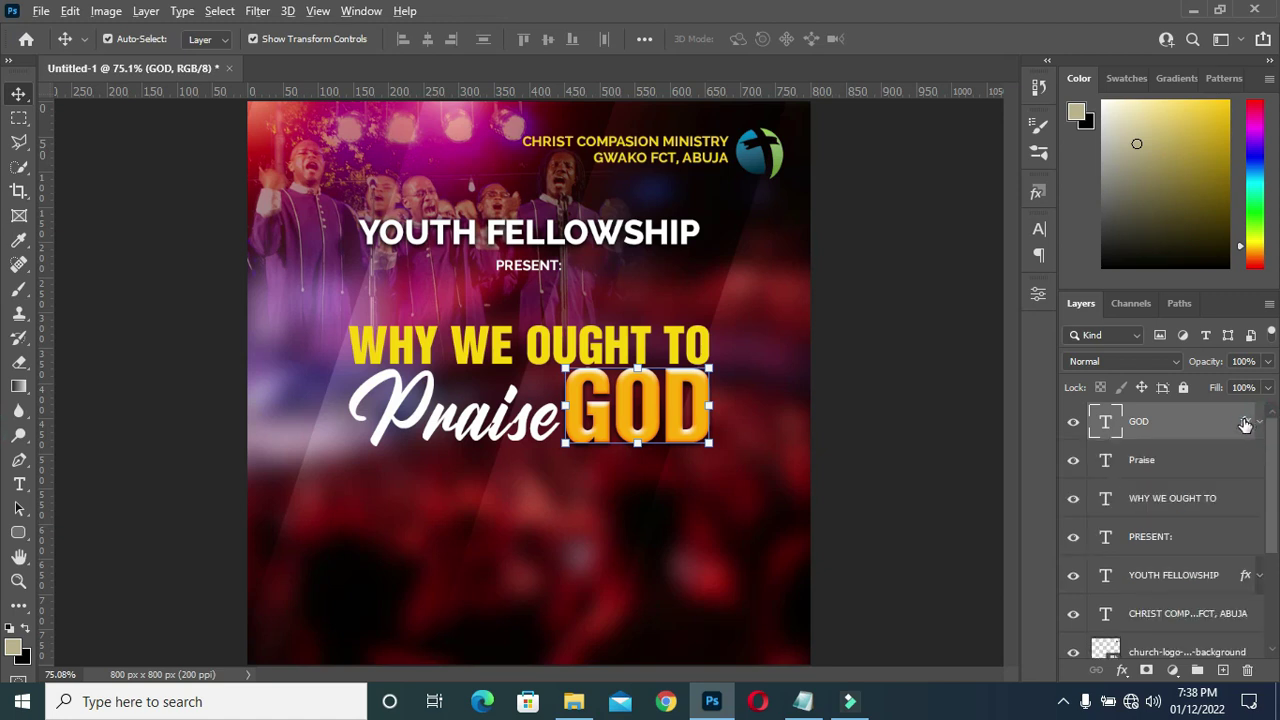
drag(1244, 422, 1242, 517)
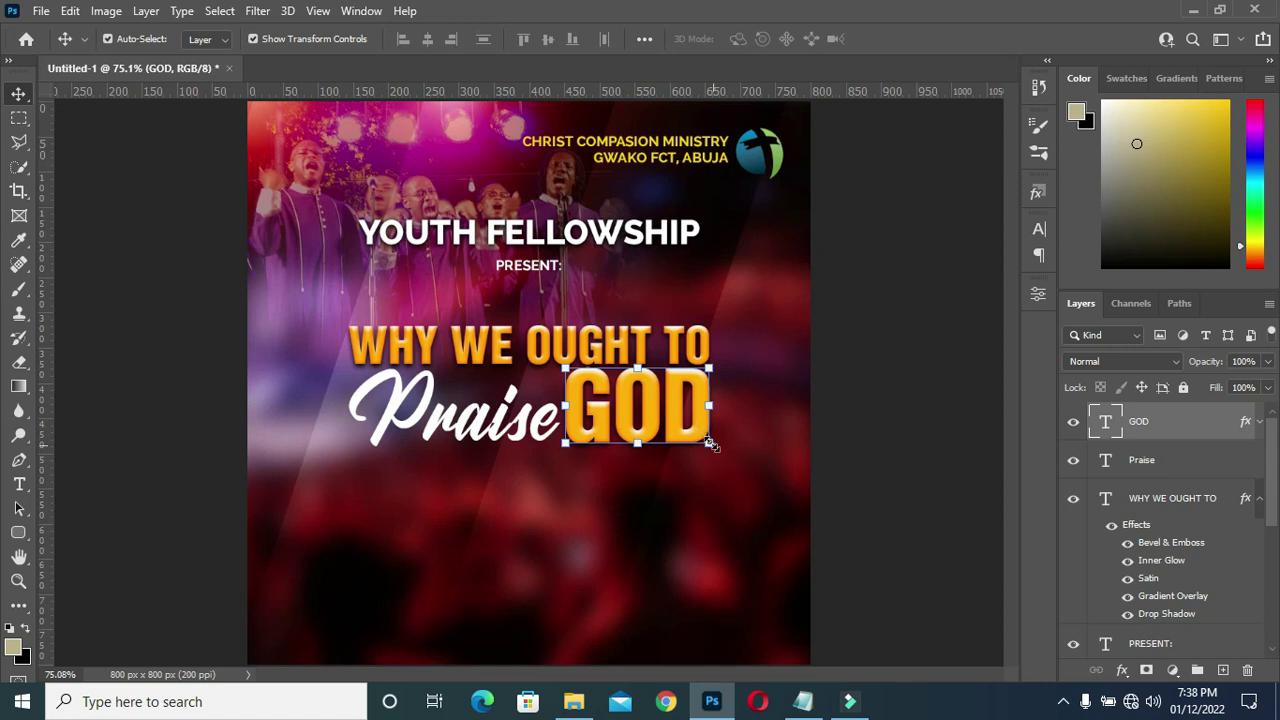
Give Praise a drop shadow with 9 px distance and 16 px size
click(1259, 498)
click(1184, 458)
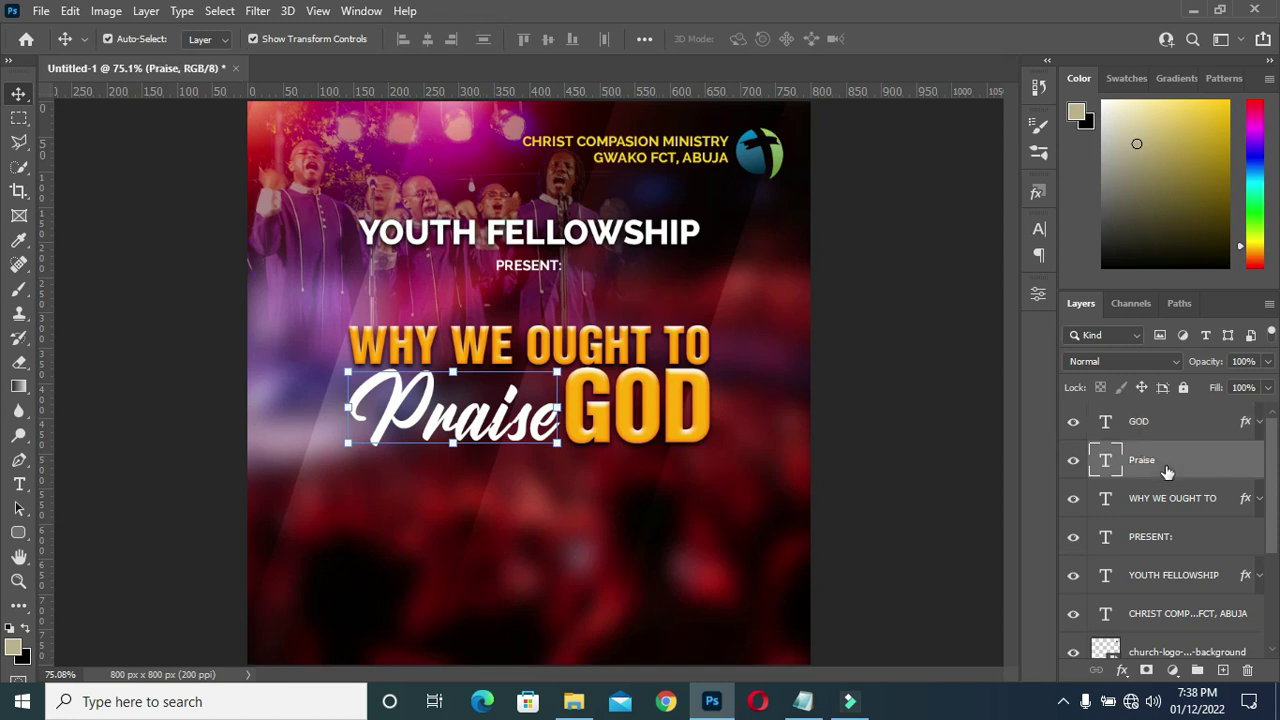
click(1122, 670)
click(1152, 668)
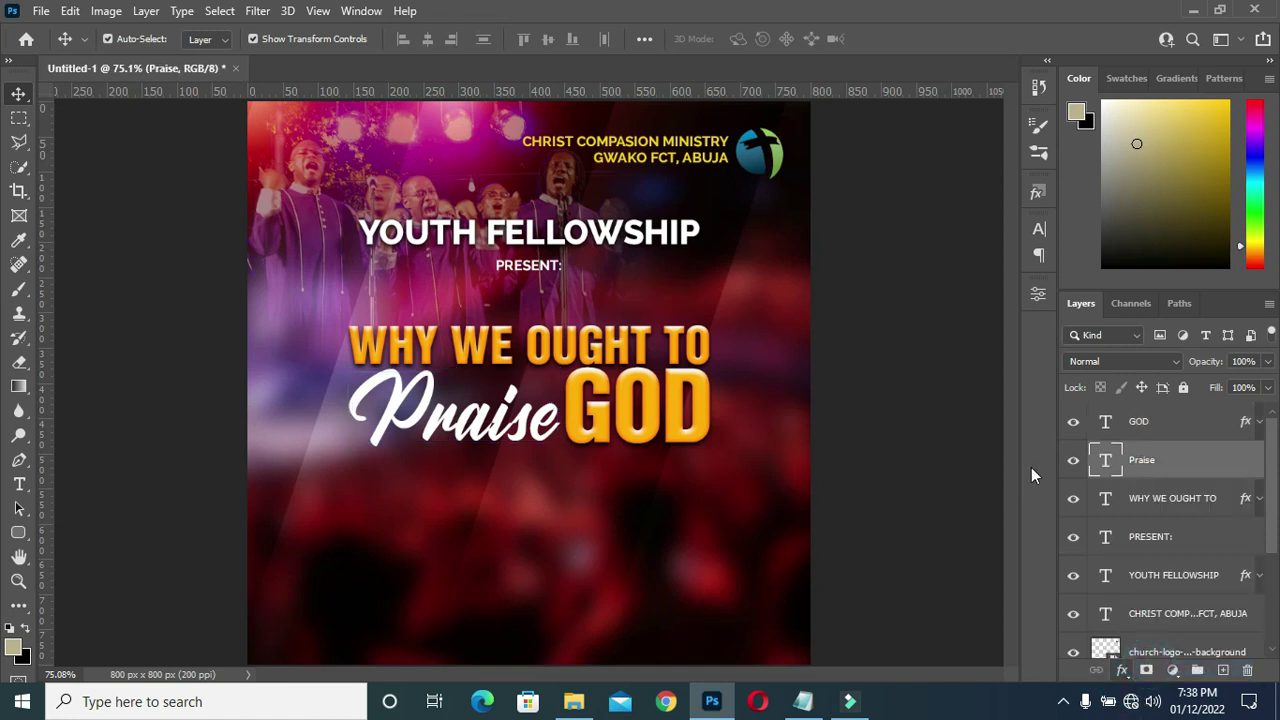
drag(973, 140, 1115, 152)
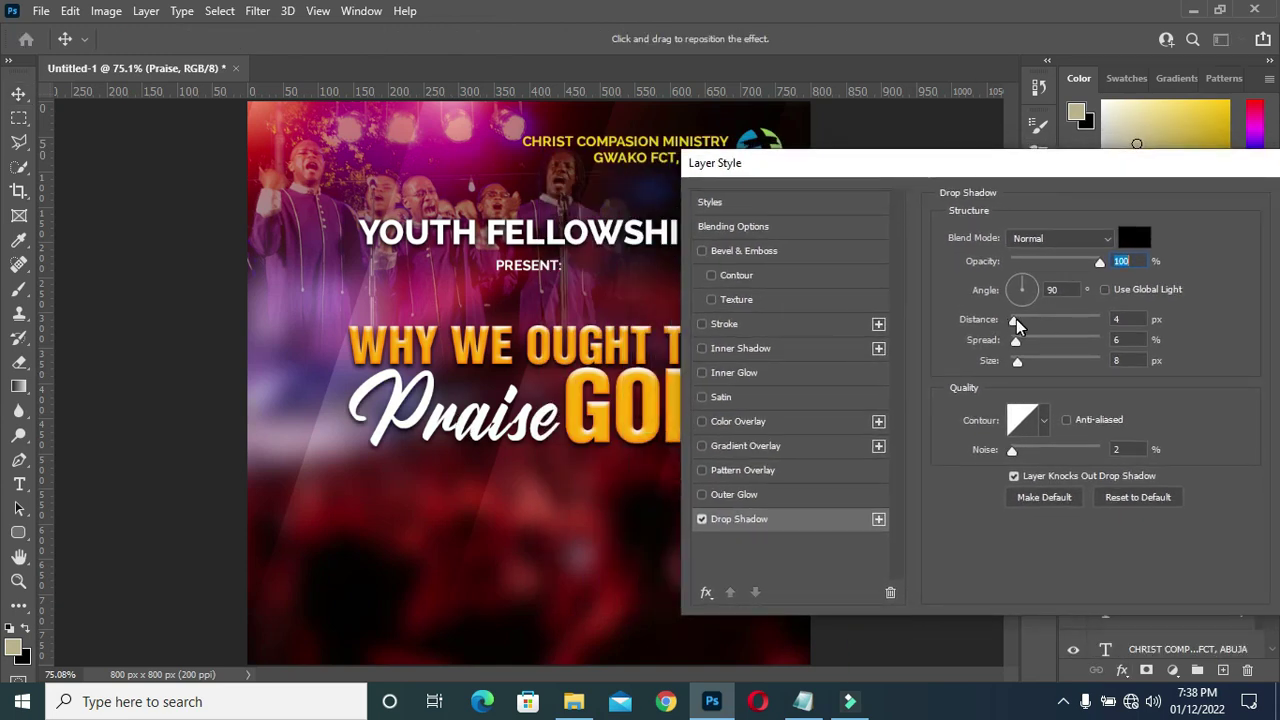
drag(1014, 322, 1020, 330)
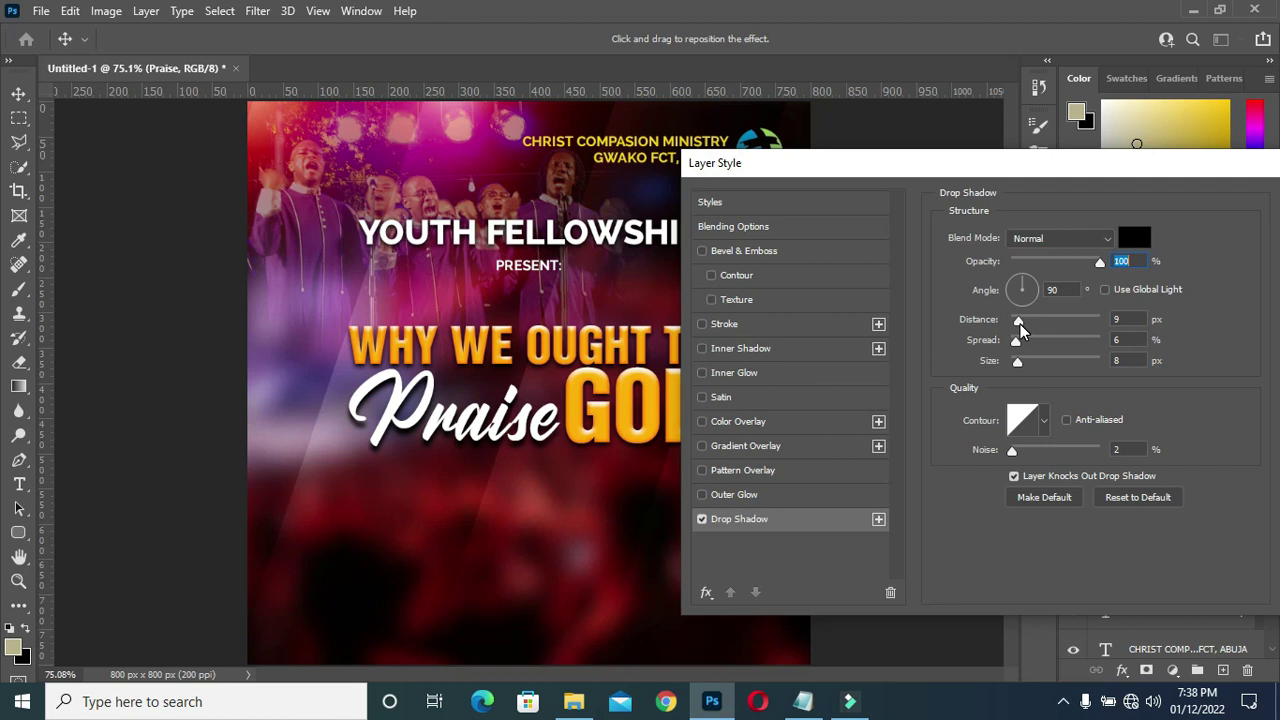
drag(1020, 330, 1020, 330)
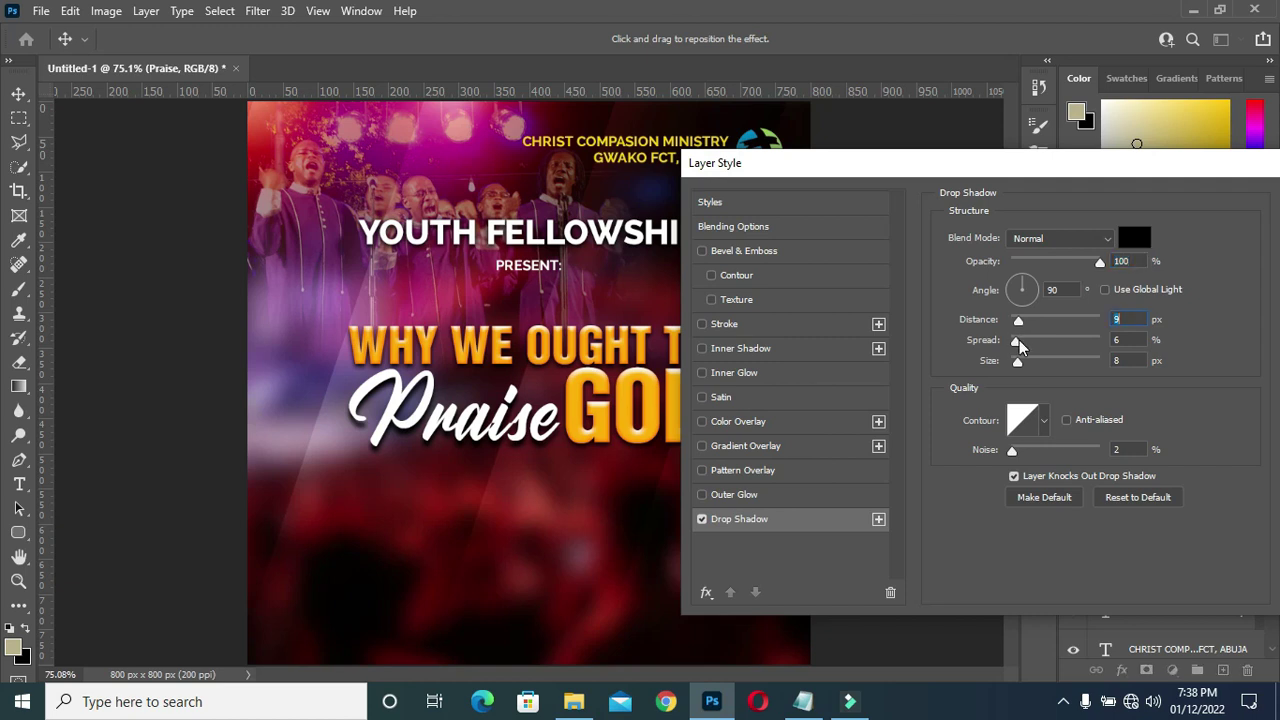
drag(1017, 360, 1019, 369)
drag(1108, 163, 968, 160)
click(1205, 199)
click(884, 402)
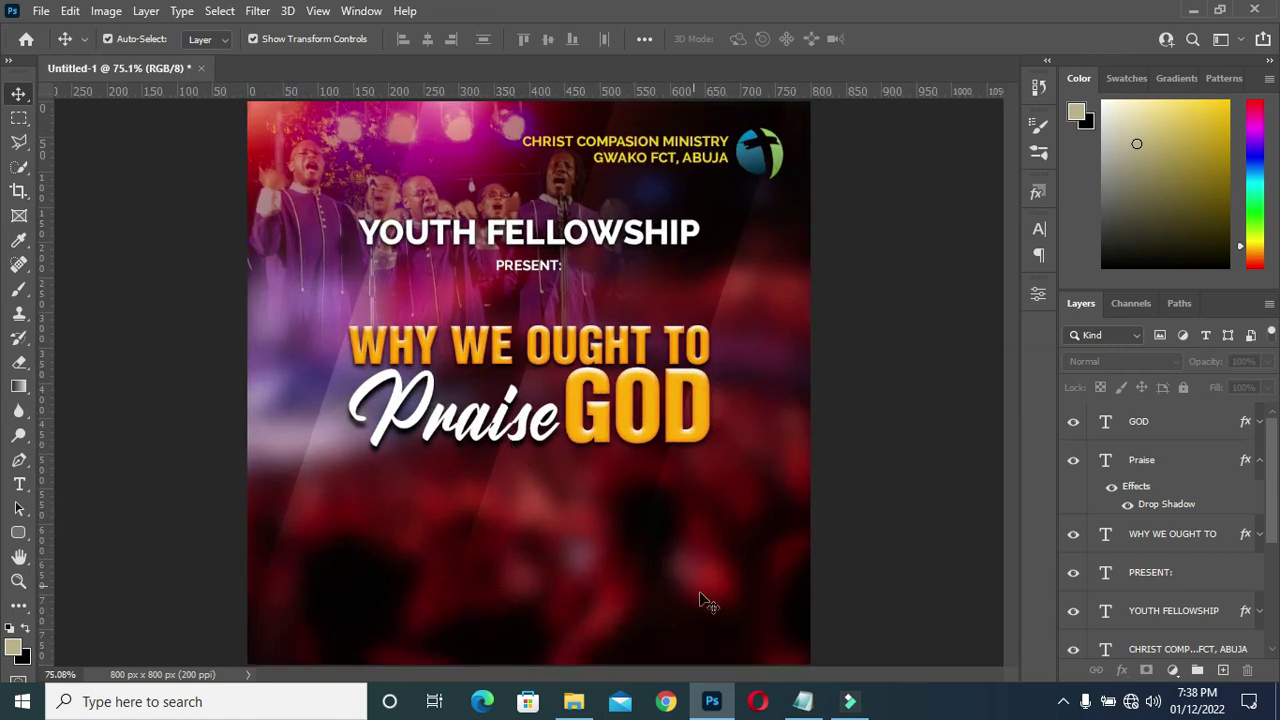
Drag the pastor's photo from the tutorial images folder onto the flyer
click(573, 701)
click(860, 258)
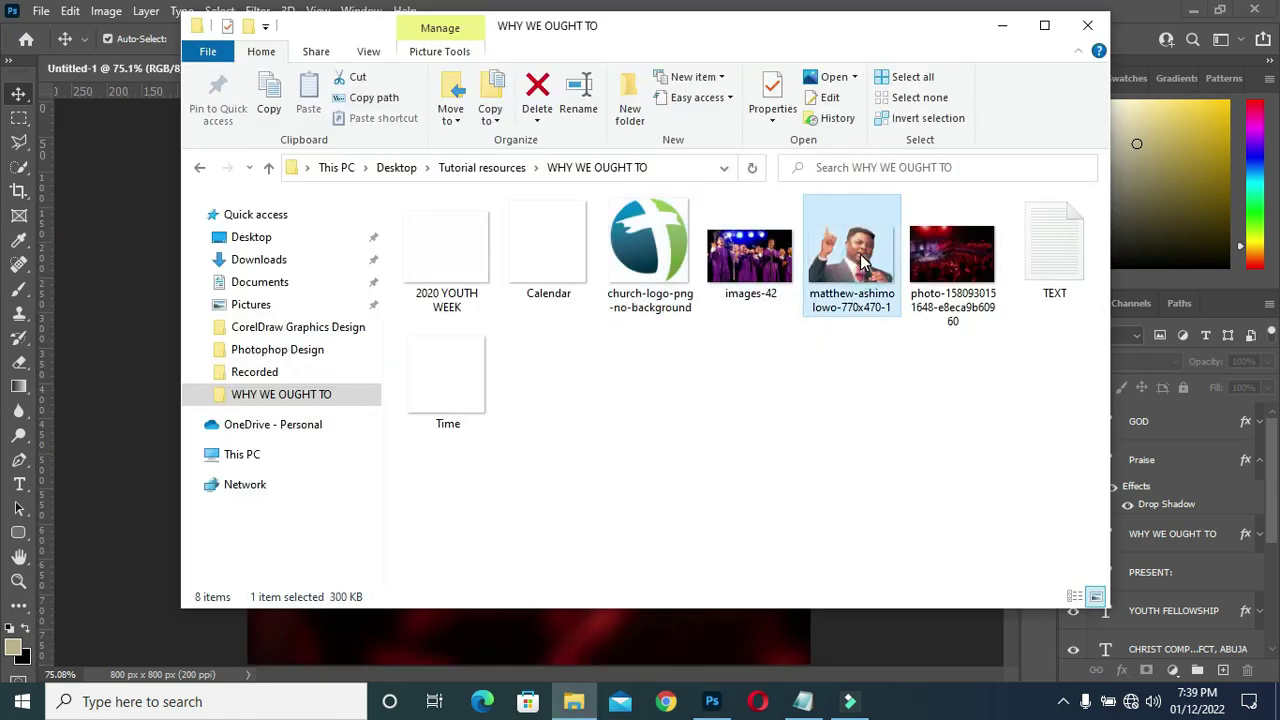
drag(860, 254, 763, 288)
Move the placed pastor photo lower and shrink it to about a quarter size, then commit
scroll(529, 482, down, 3)
drag(529, 482, 524, 592)
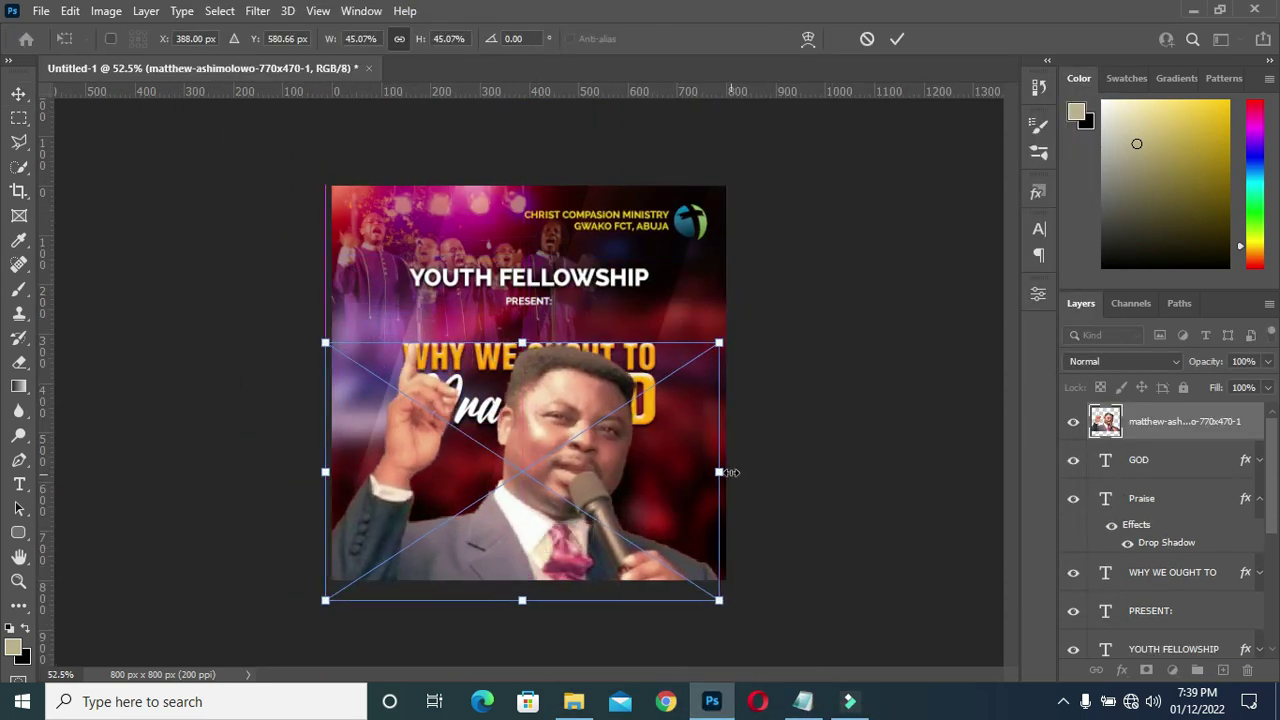
drag(726, 470, 551, 487)
drag(423, 512, 520, 544)
scroll(520, 544, up, 2)
click(903, 40)
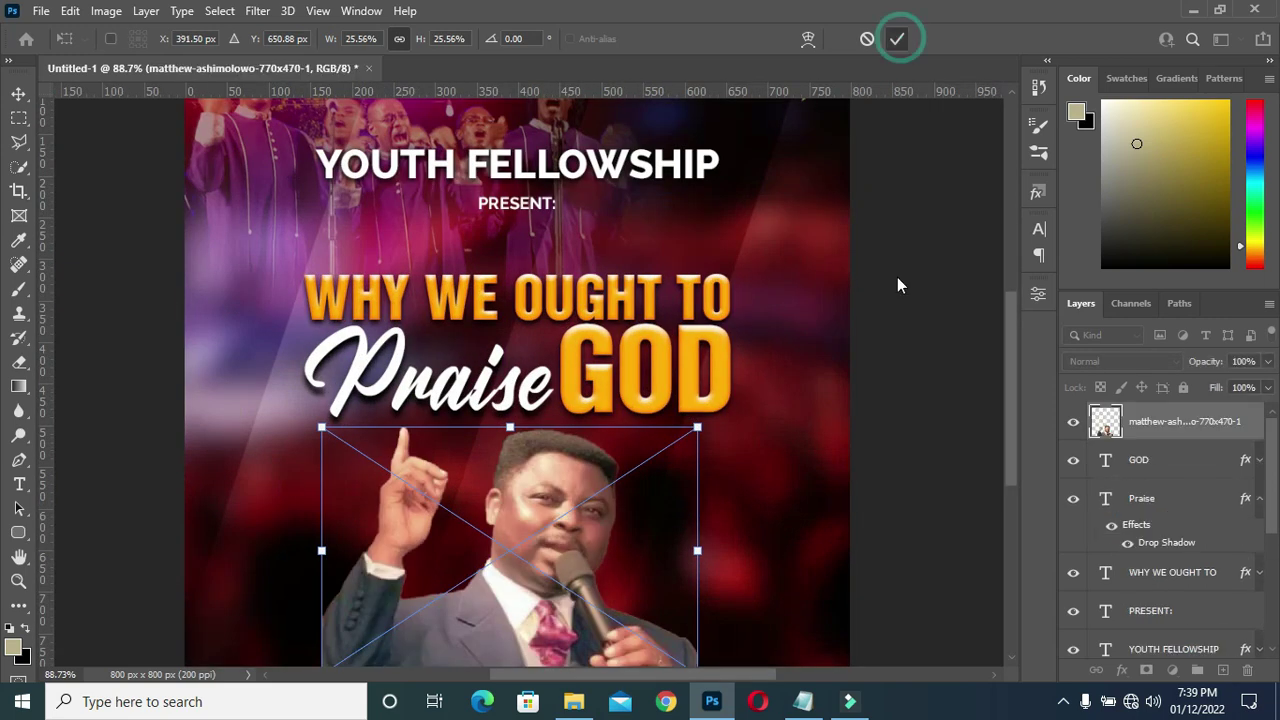
Rescale the photo to about 24% and position it beneath the Praise GOD headline
scroll(897, 277, down, 2)
drag(546, 547, 552, 547)
key(ctrl+t)
drag(673, 544, 628, 530)
mouse_move(547, 538)
mouse_down()
mouse_move(549, 518)
mouse_move(550, 535)
mouse_up()
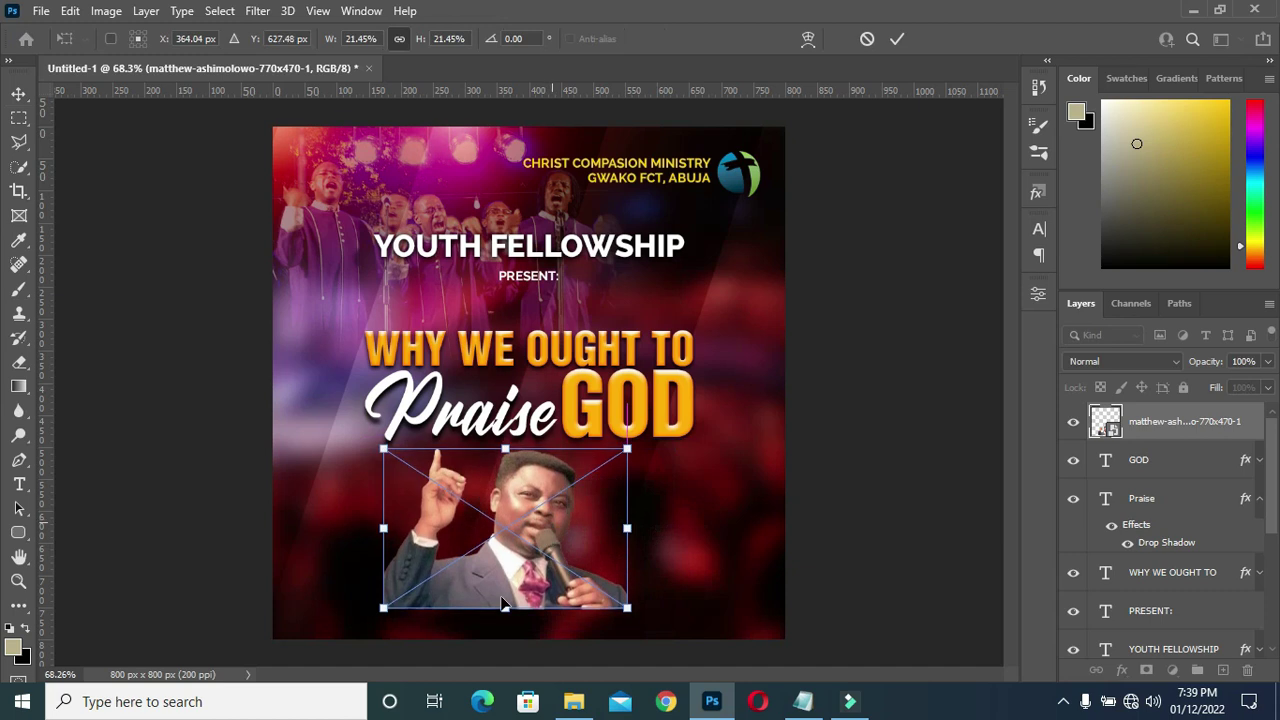
drag(627, 614, 640, 625)
scroll(1008, 459, up, 2)
drag(1008, 459, 1009, 484)
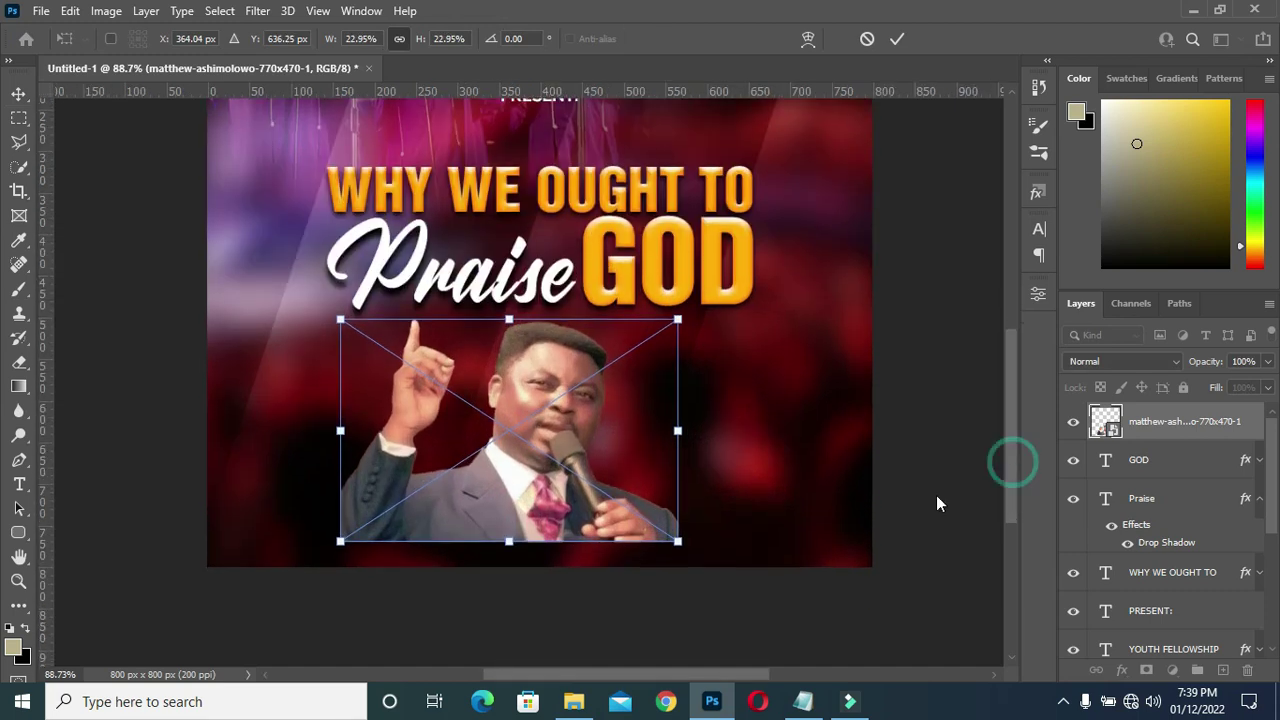
drag(508, 543, 503, 547)
drag(530, 500, 545, 493)
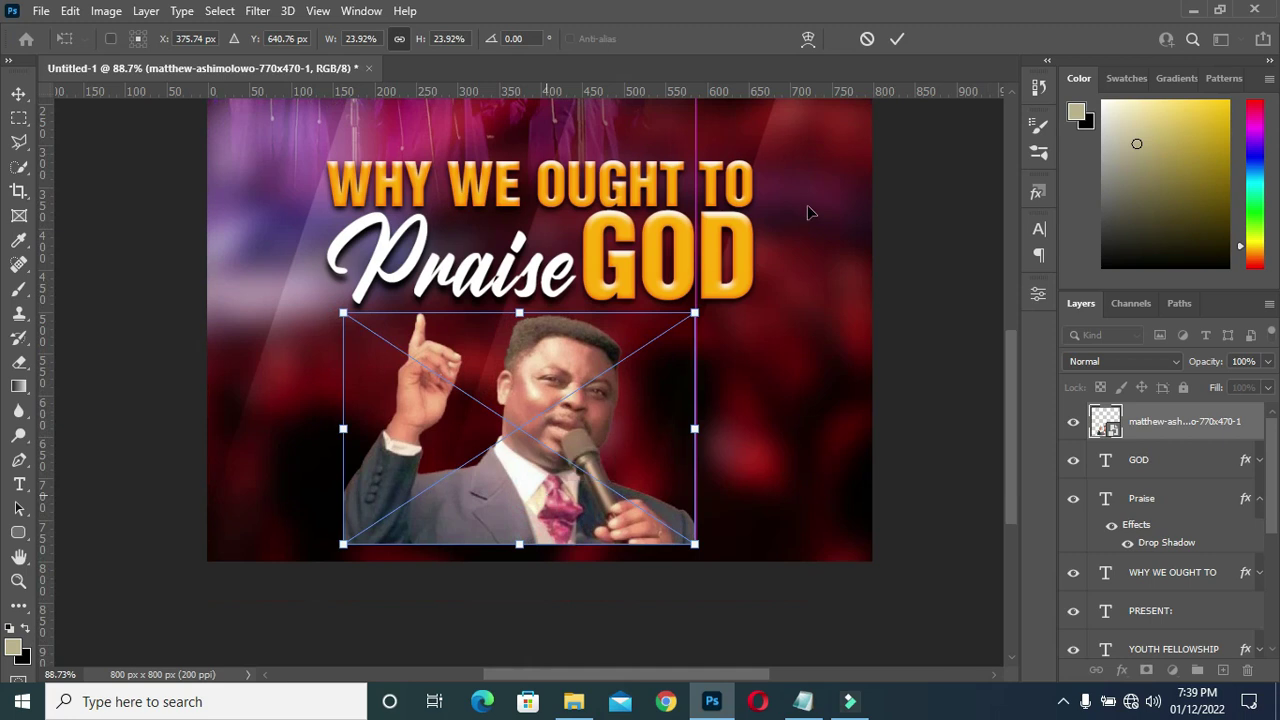
click(895, 40)
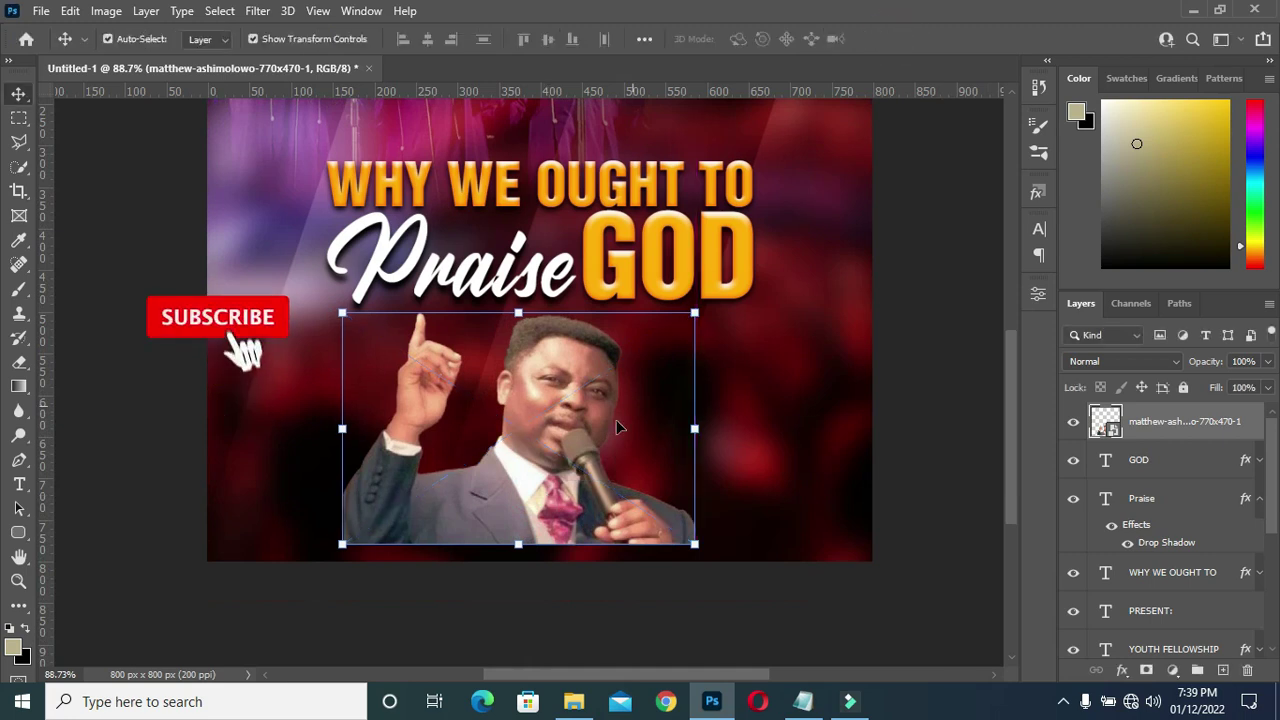
click(893, 330)
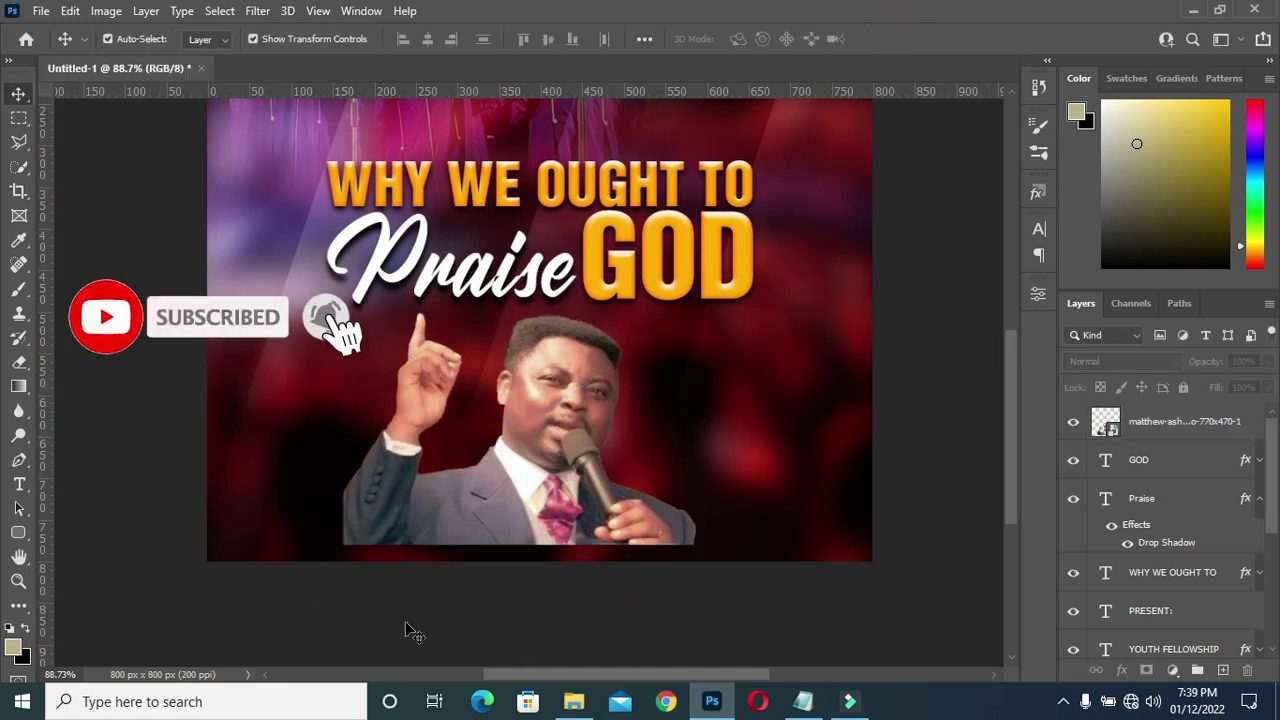
Draw a wide rounded-rectangle bar along the bottom of the flyer
click(18, 532)
click(55, 518)
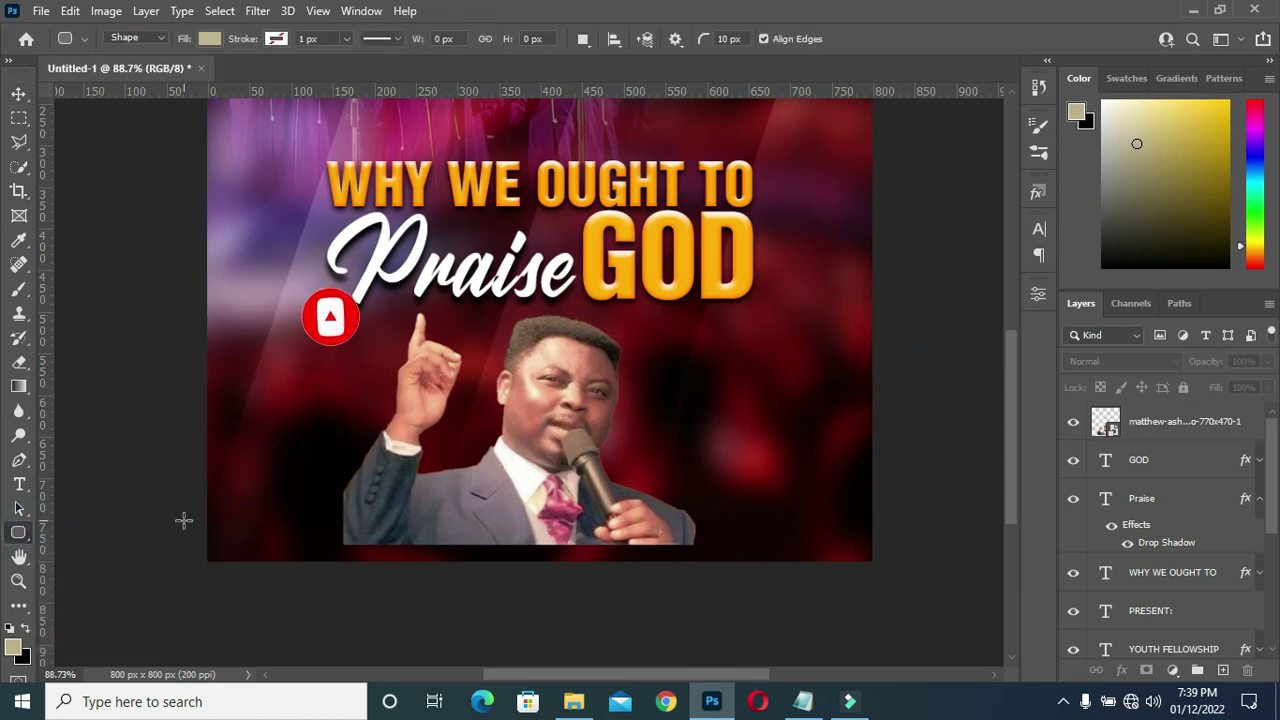
drag(158, 520, 906, 574)
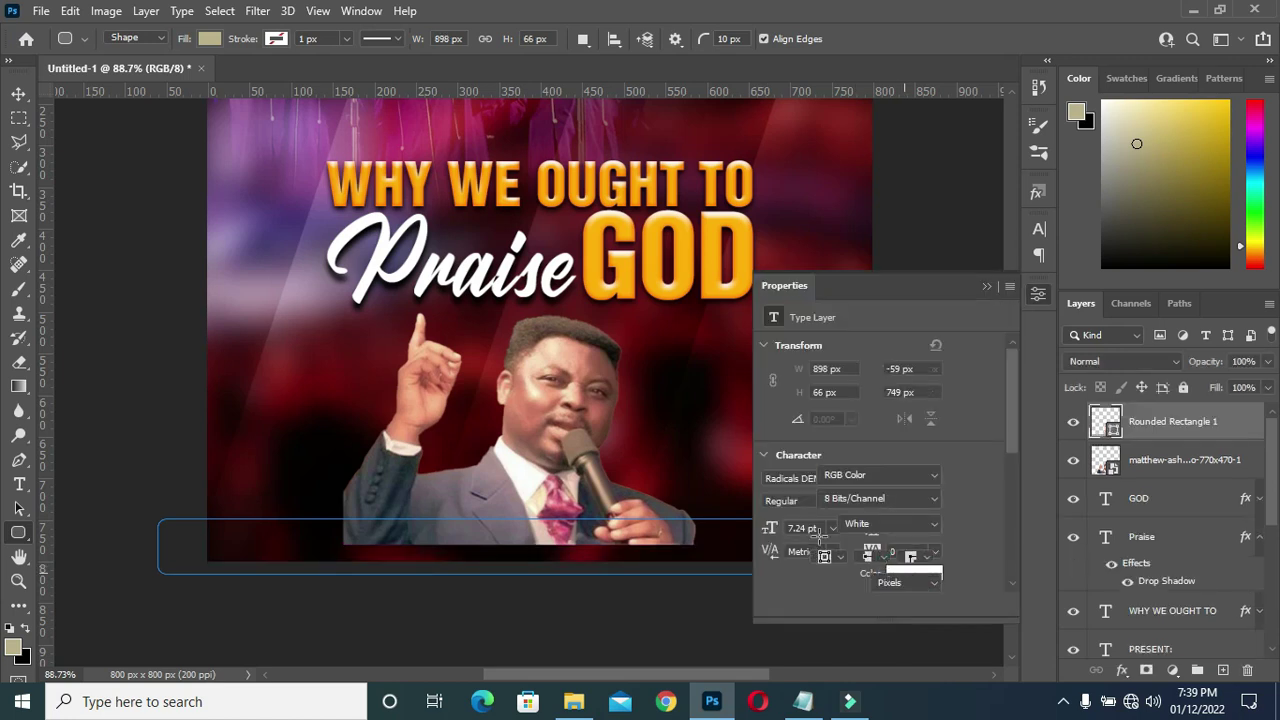
Fill the bottom bar with orange, then deselect it
click(822, 478)
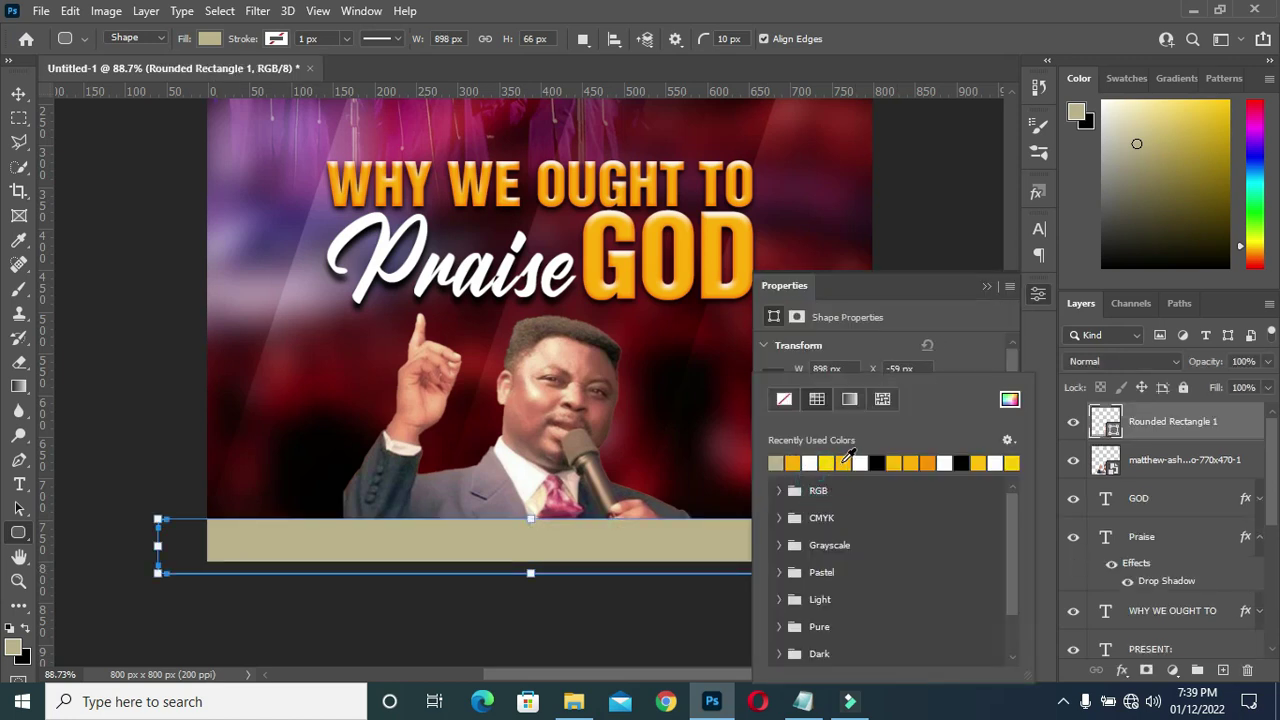
click(793, 462)
click(986, 287)
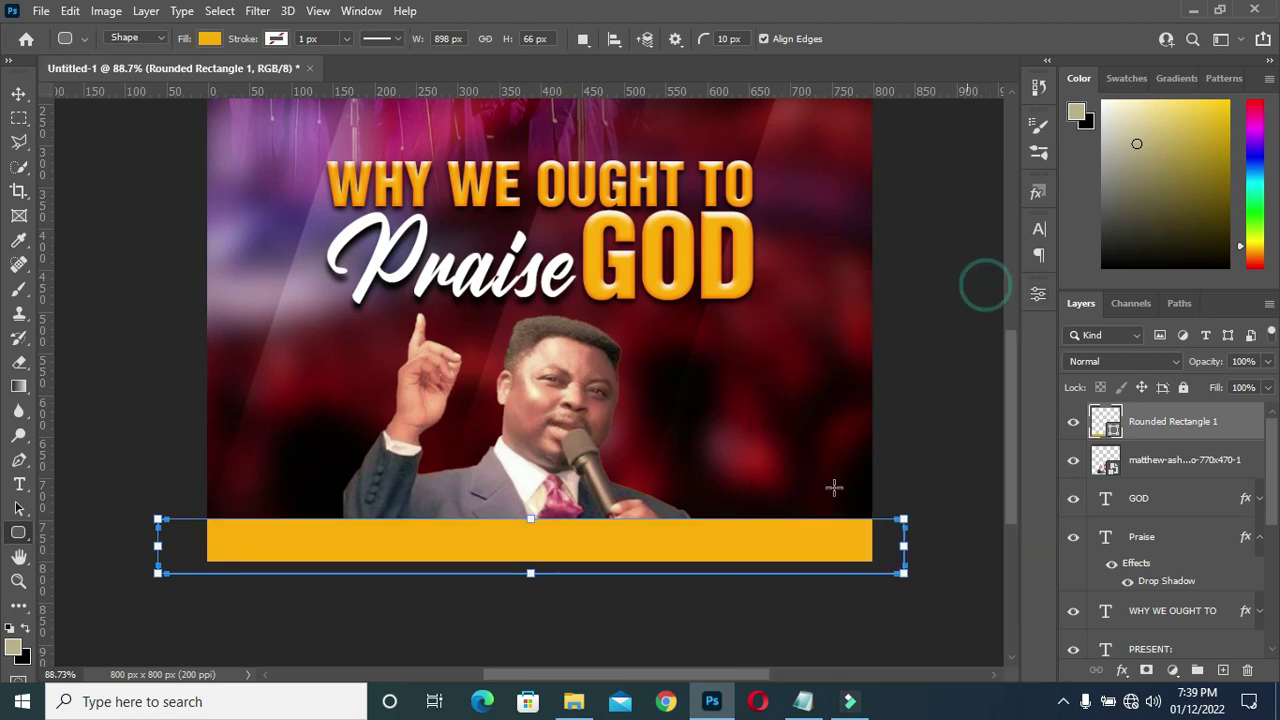
click(18, 93)
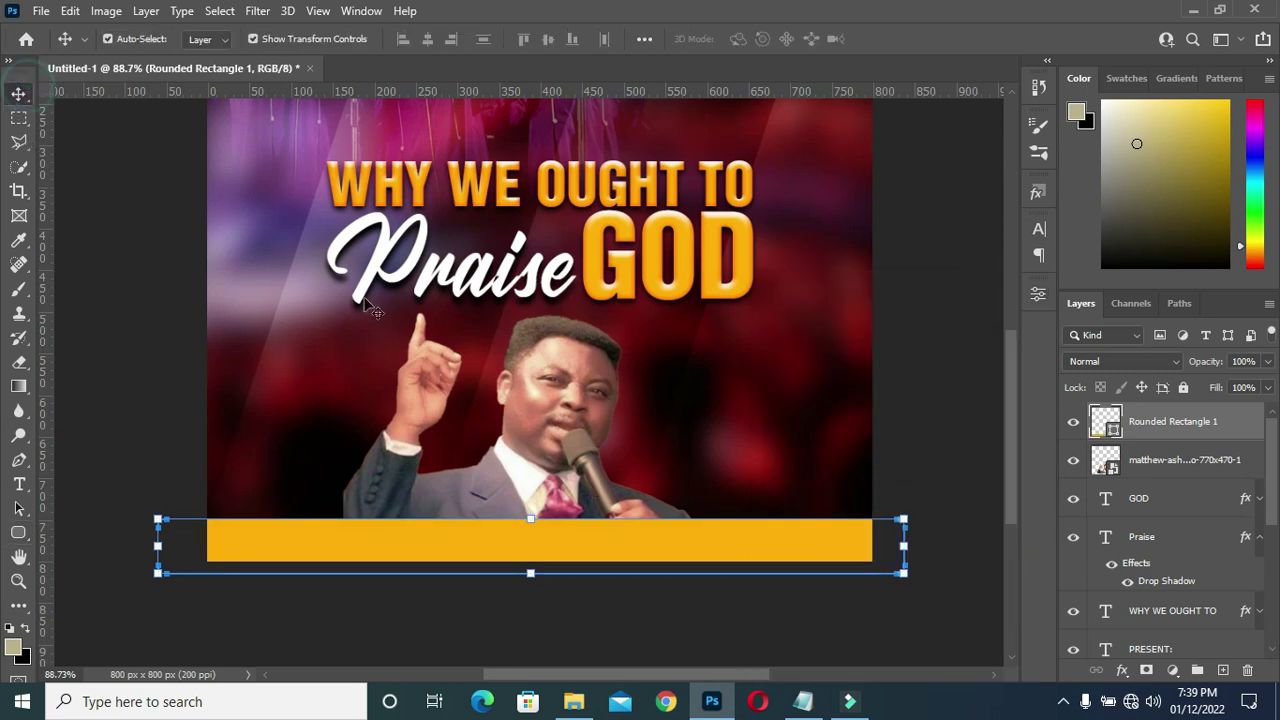
click(886, 523)
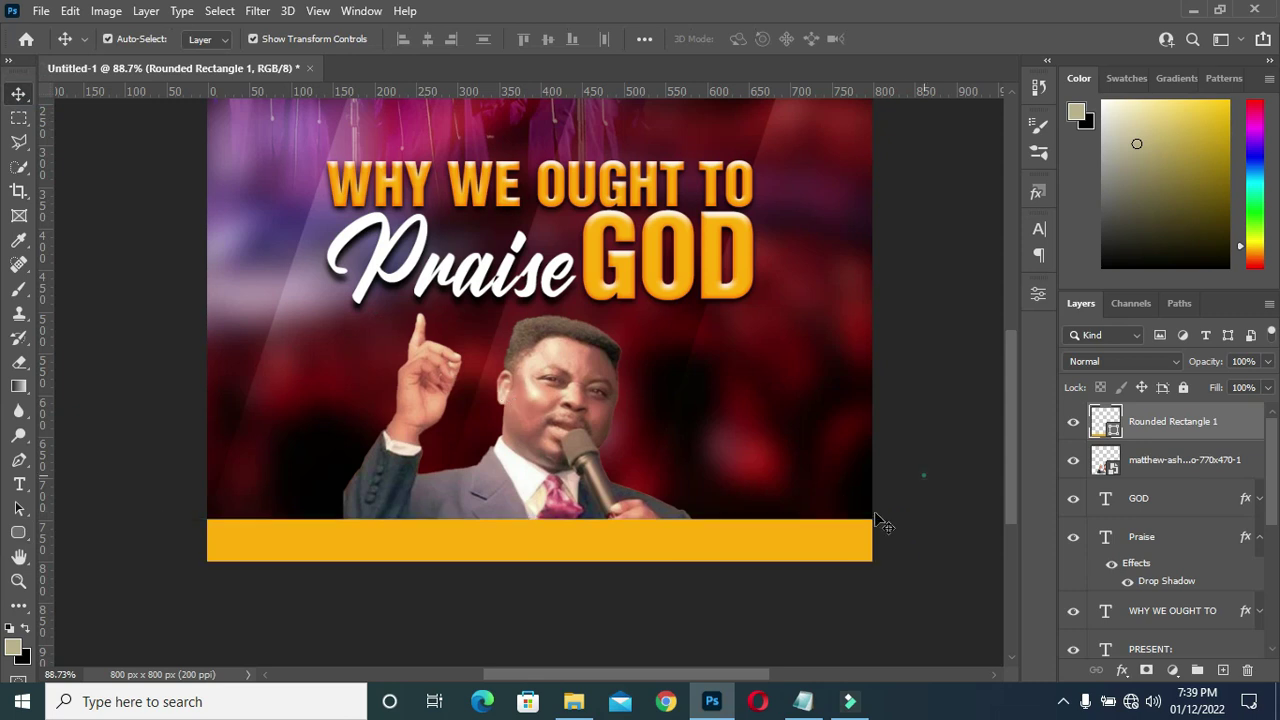
click(726, 557)
click(920, 405)
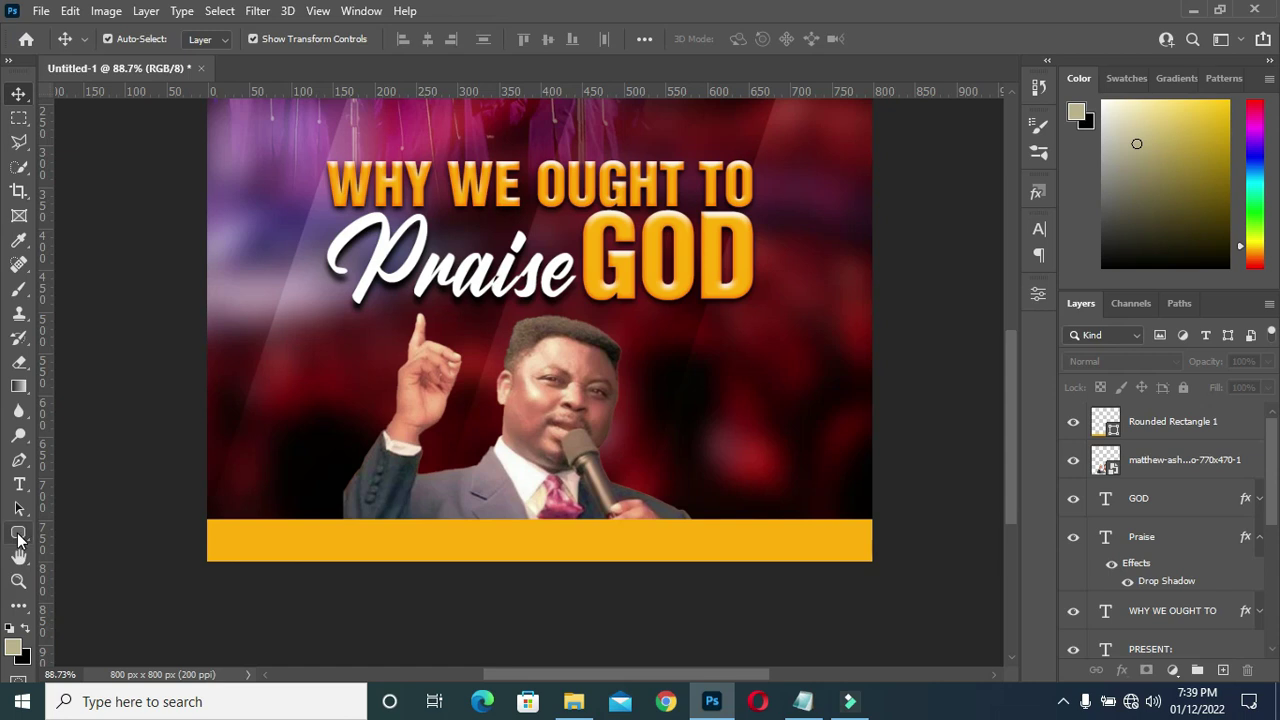
Group the GOD, Praise, WHY WE OUGHT TO and PRESENT: text layers as TEXT
click(1256, 538)
click(1168, 497)
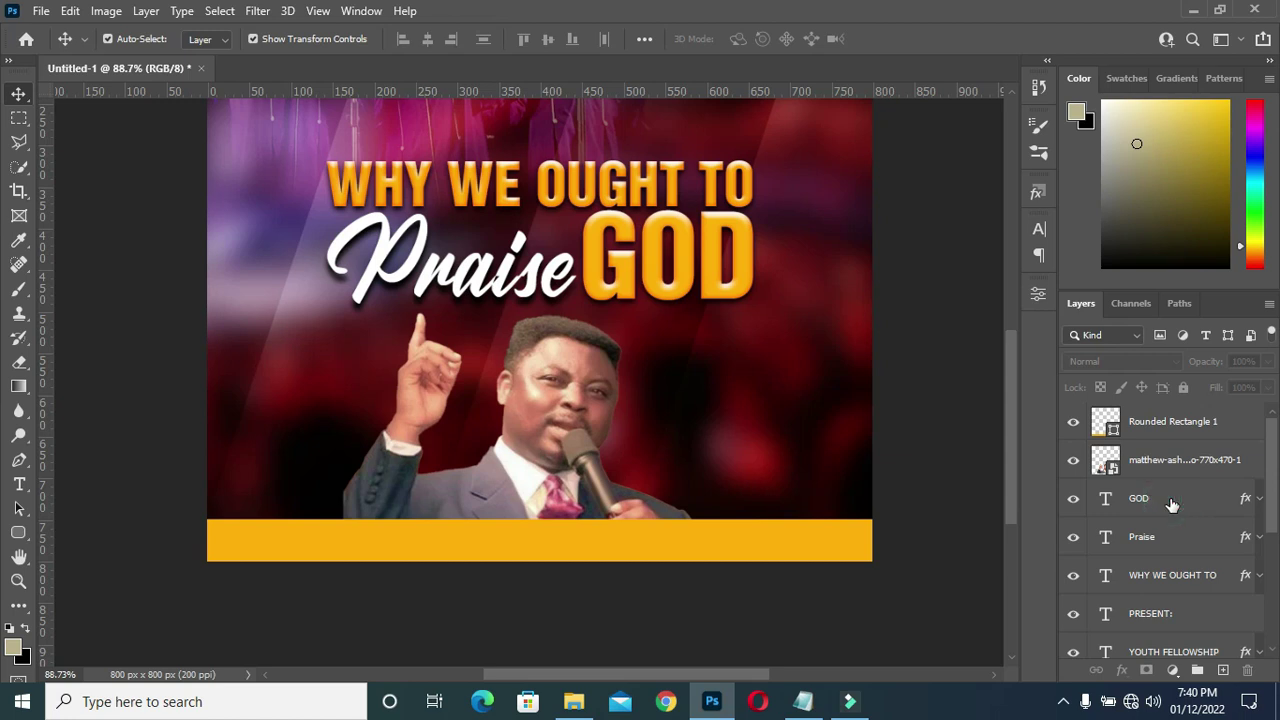
shift+click(1172, 578)
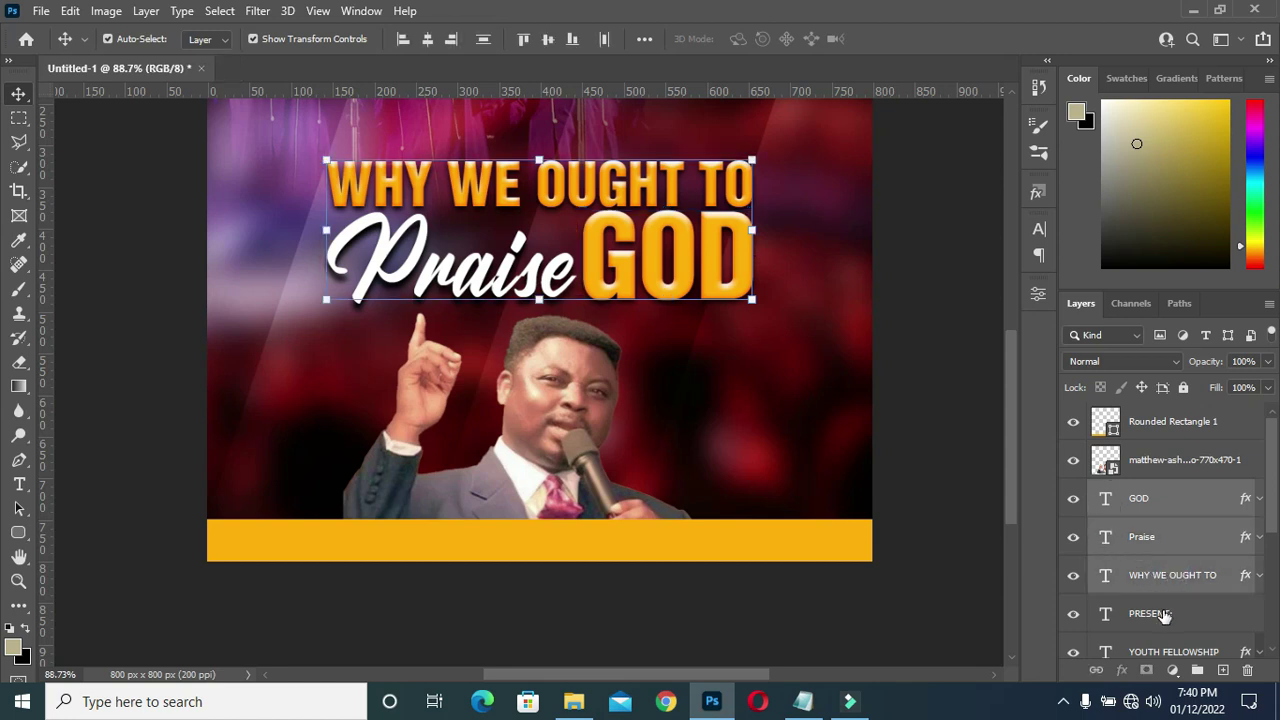
ctrl+click(1160, 605)
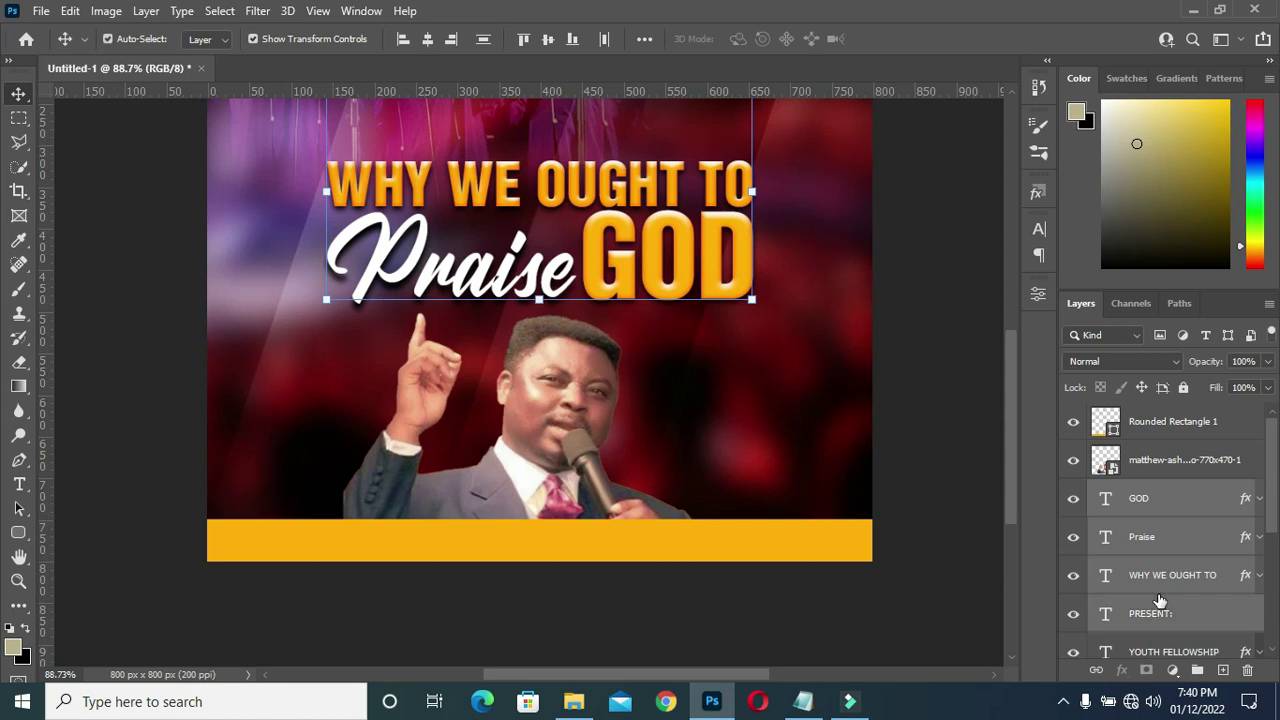
scroll(1170, 630, down, 1)
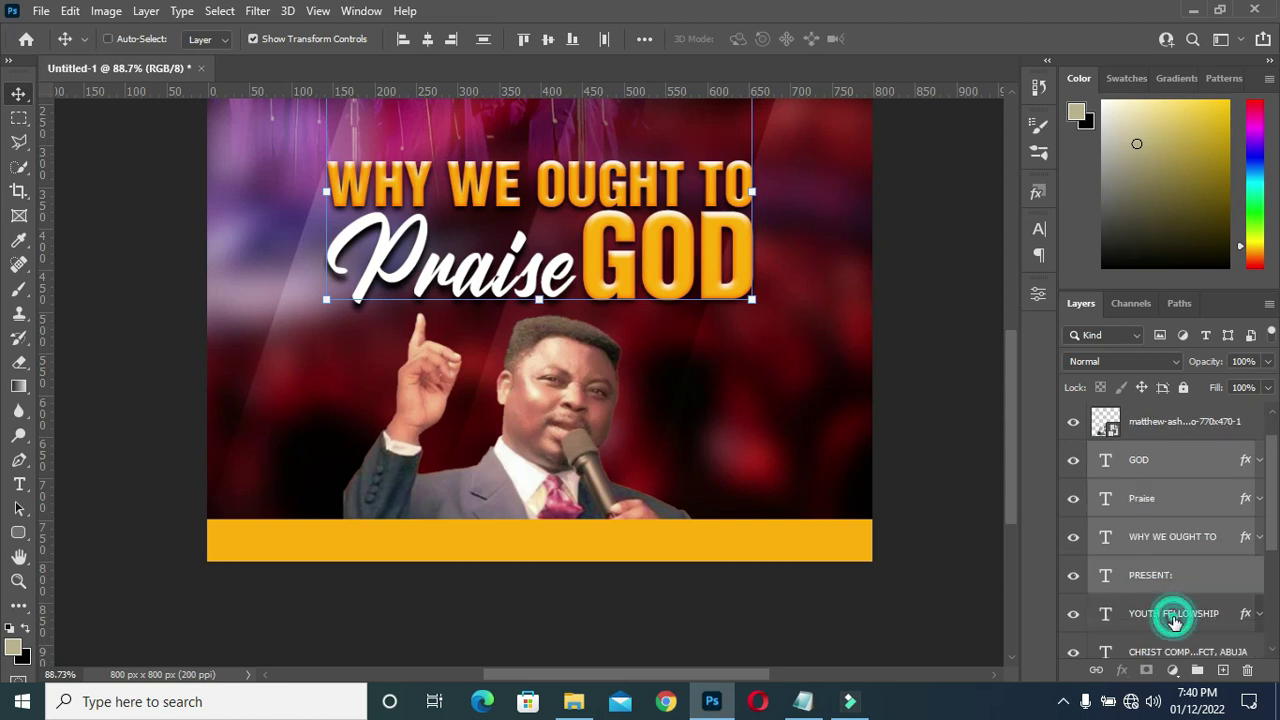
scroll(1176, 578, down, 1)
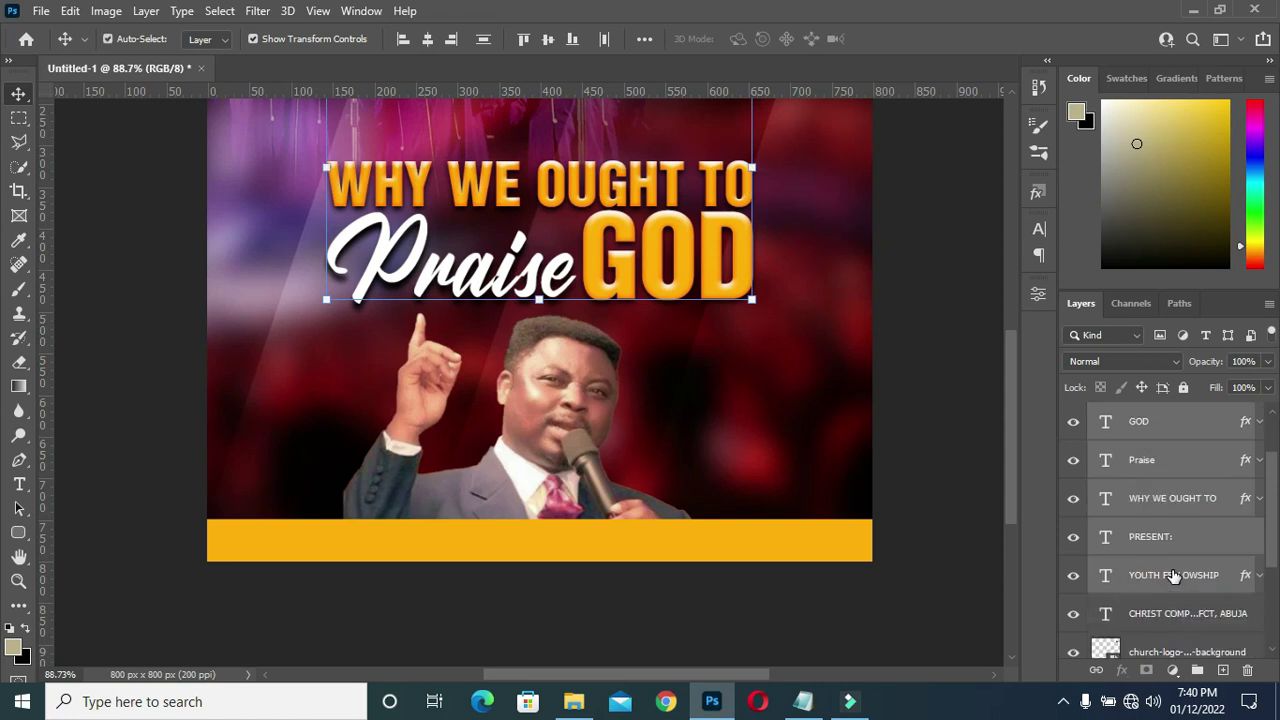
key(ctrl+g)
double_click(1137, 417)
text(TE)
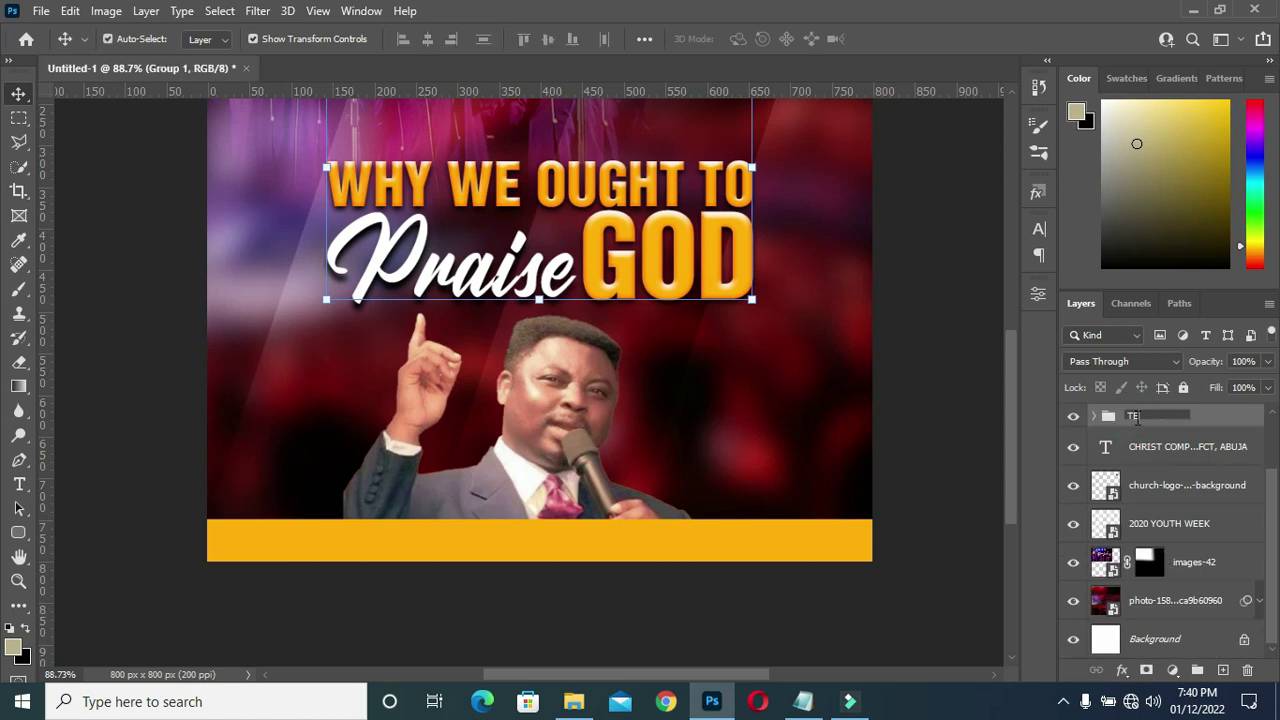
text(XT)
key(Return)
Group the church logo, background photo, images-42 and 2020 YOUTH WEEK layers as BG
click(1200, 489)
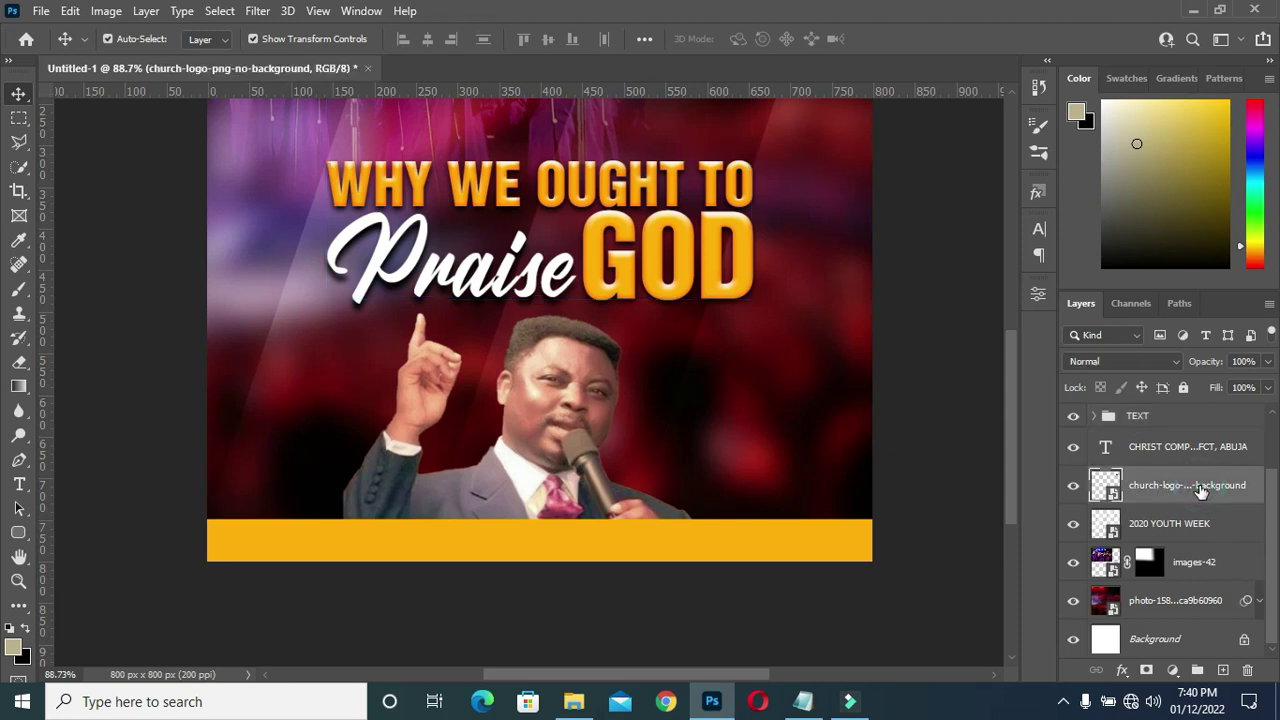
ctrl+click(1190, 605)
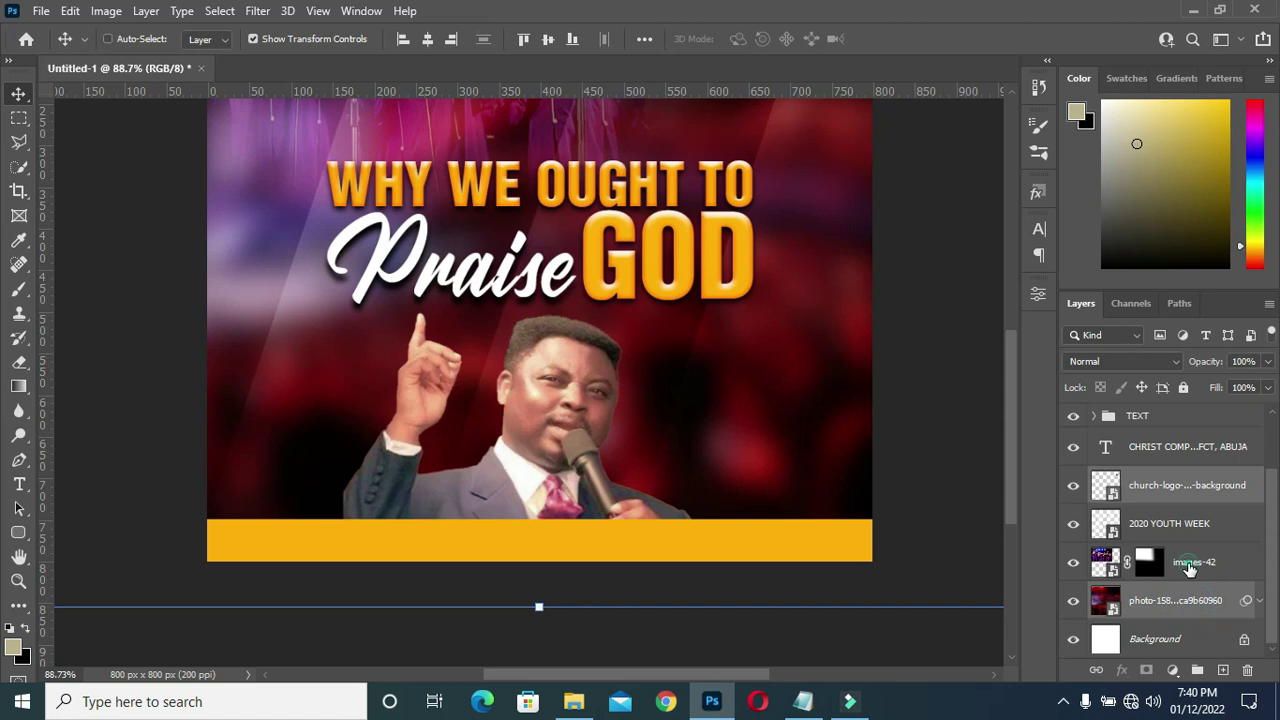
ctrl+click(1190, 565)
ctrl+click(1197, 523)
key(ctrl+g)
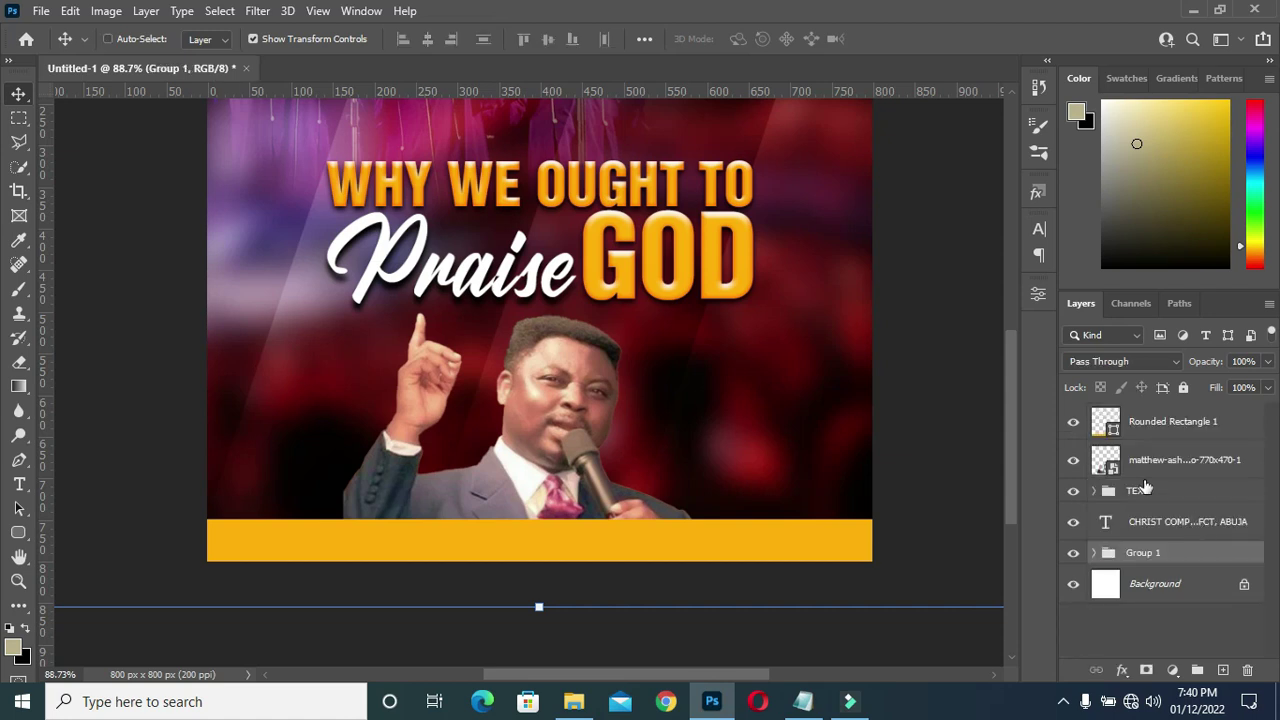
double_click(1156, 553)
text(BG)
key(Return)
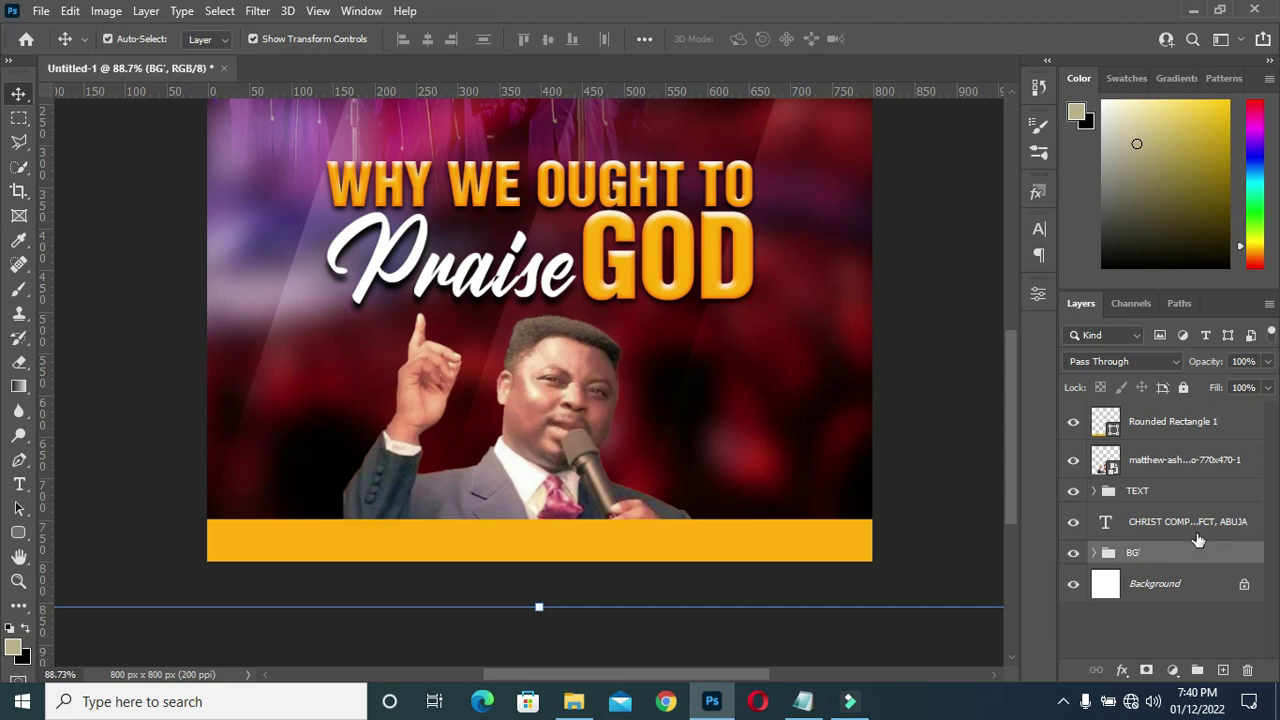
Put the church name text layer in its own group named CHURCH
click(1176, 521)
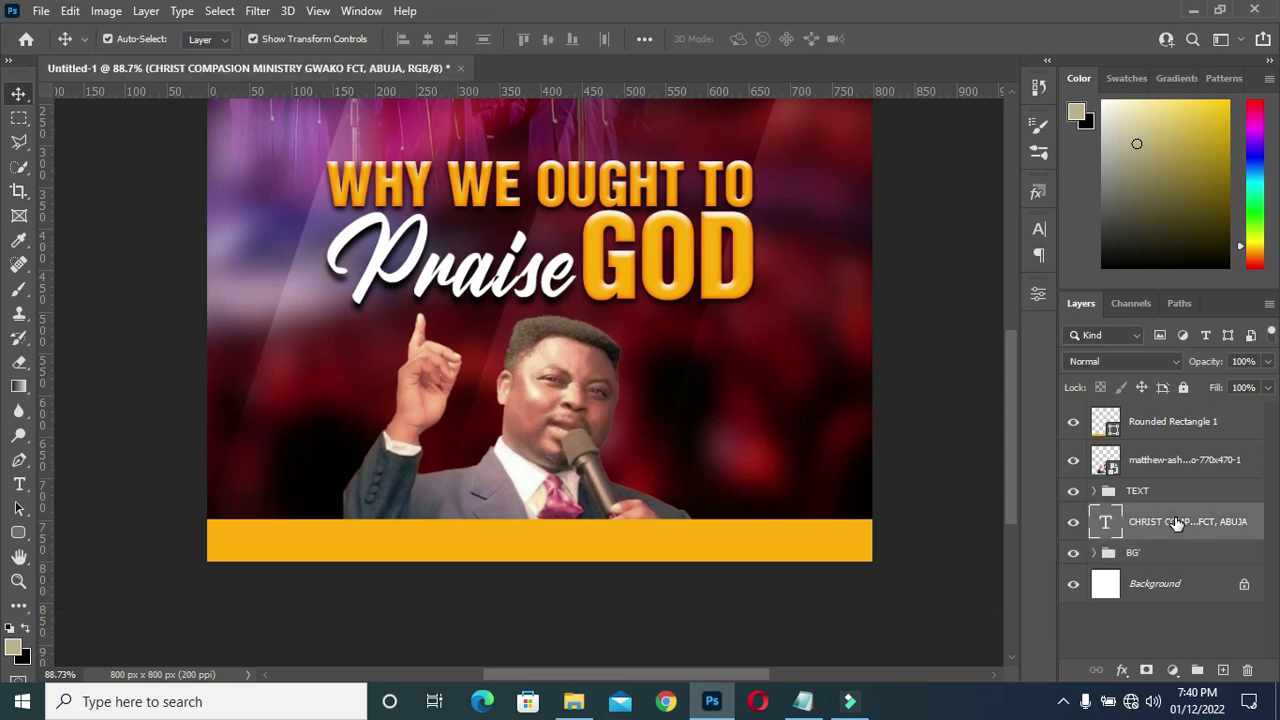
scroll(1163, 492, up, 1)
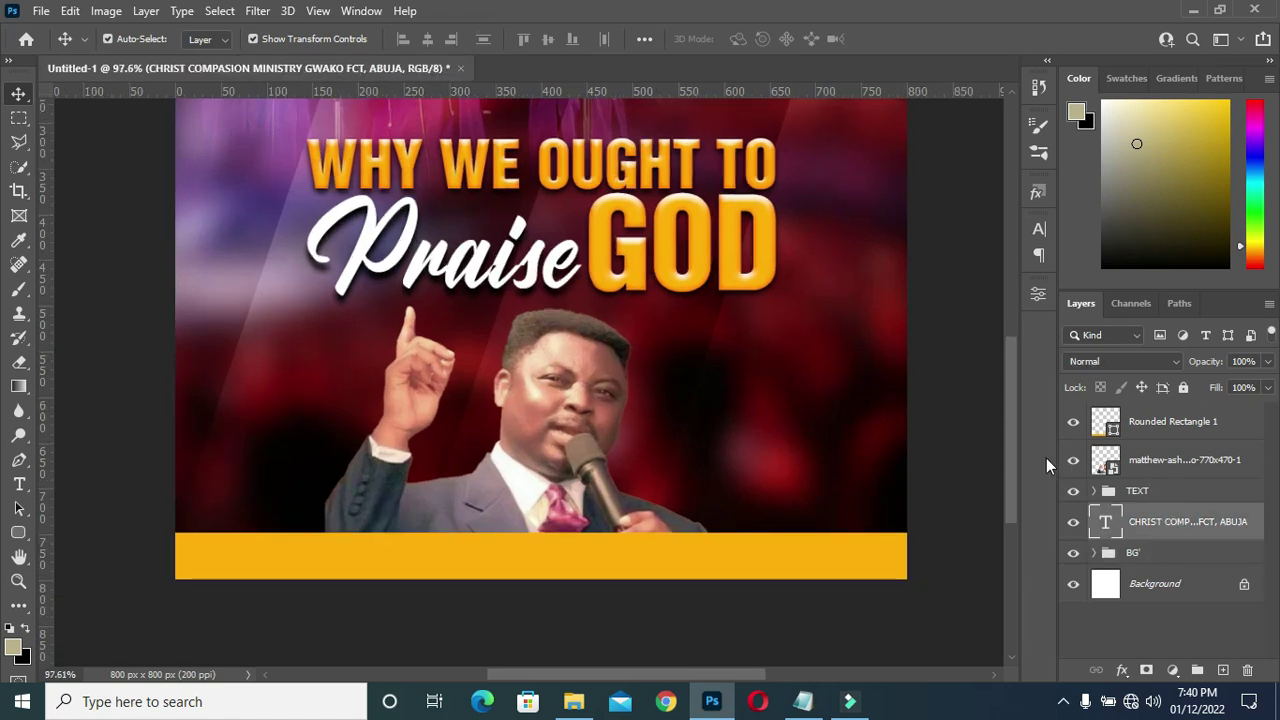
key(ctrl)
key(ctrl+g)
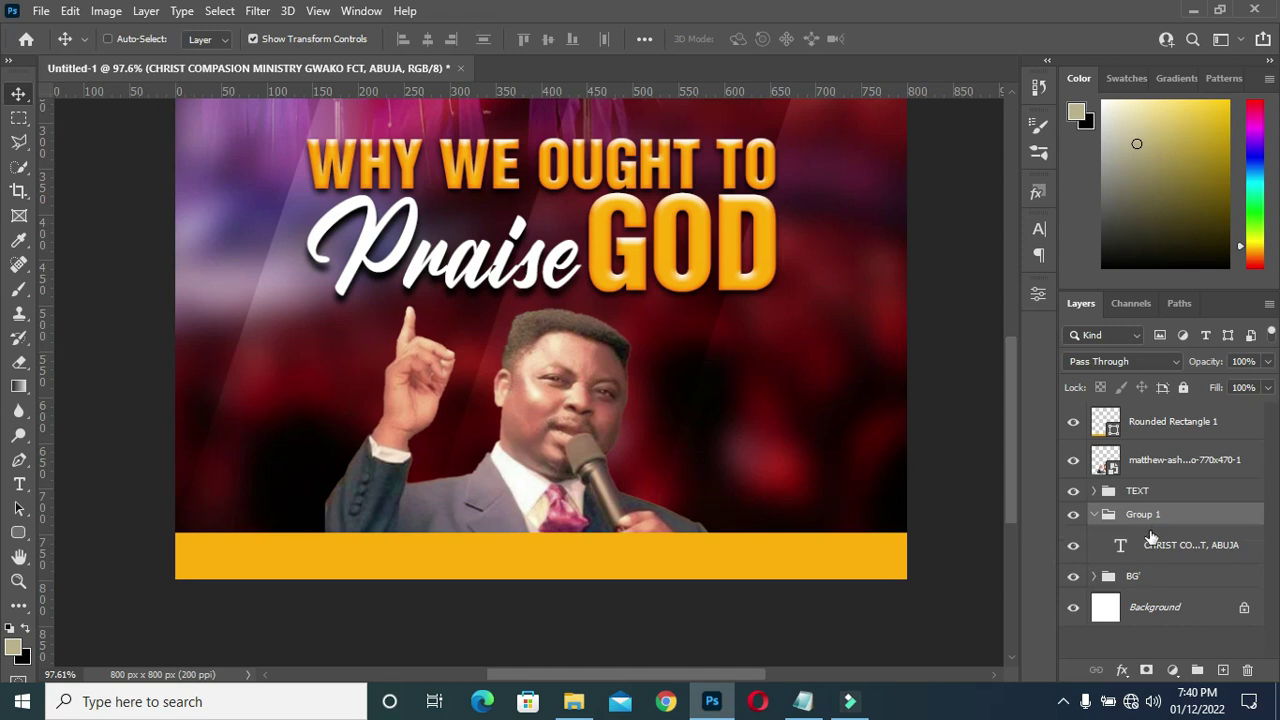
click(1093, 516)
double_click(1140, 514)
text(CHURCH)
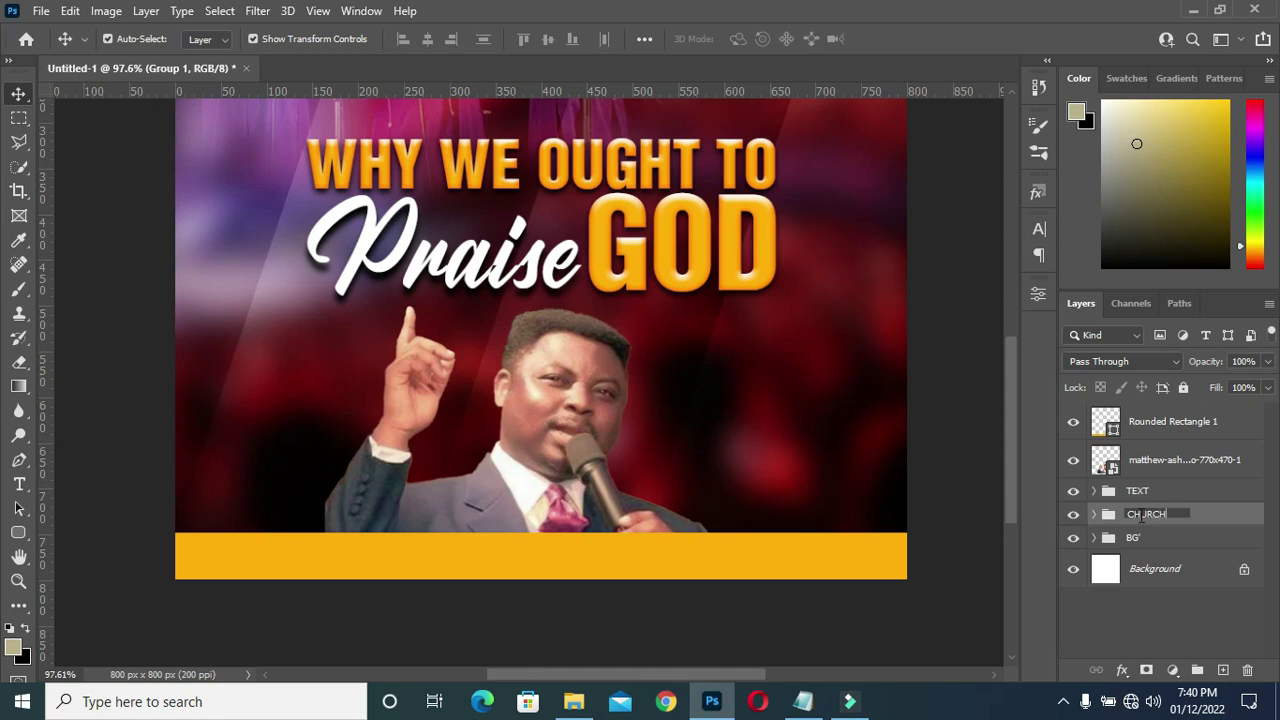
key(Return)
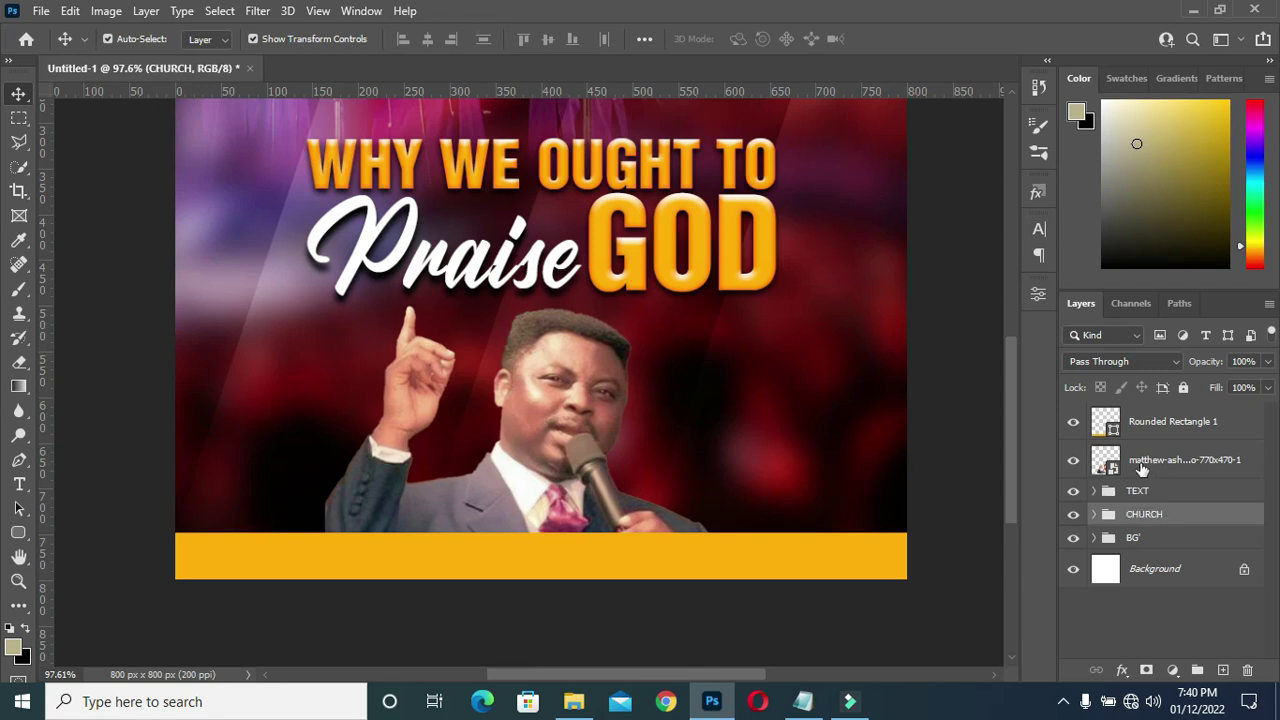
Select the yellow bar layer at the bottom of the flyer
click(1163, 428)
scroll(978, 385, up, 1)
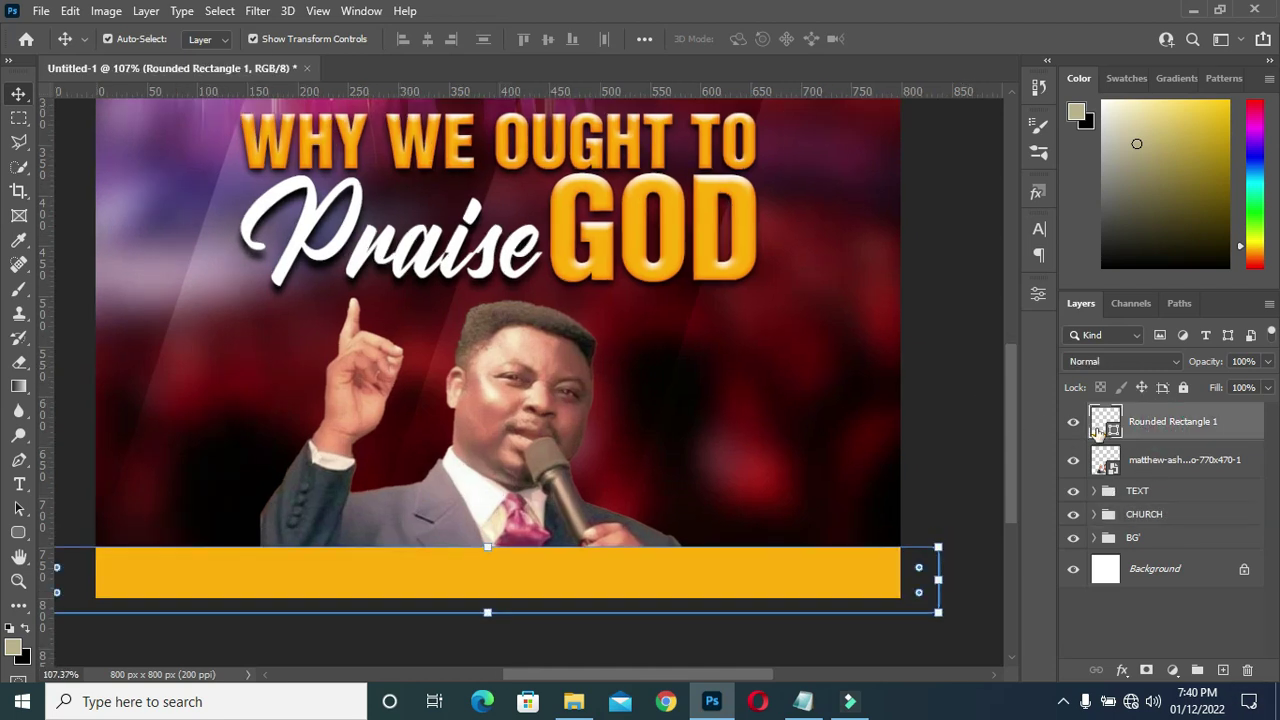
scroll(600, 452, down, 1)
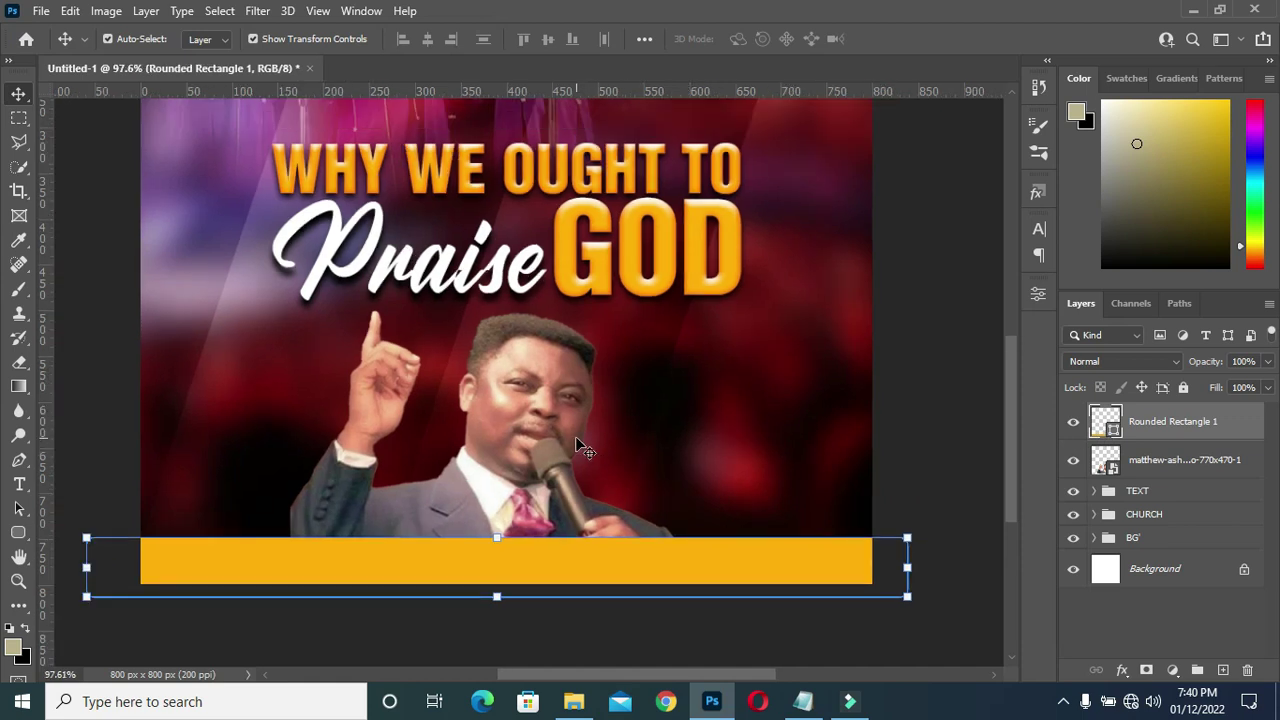
scroll(573, 434, down, 1)
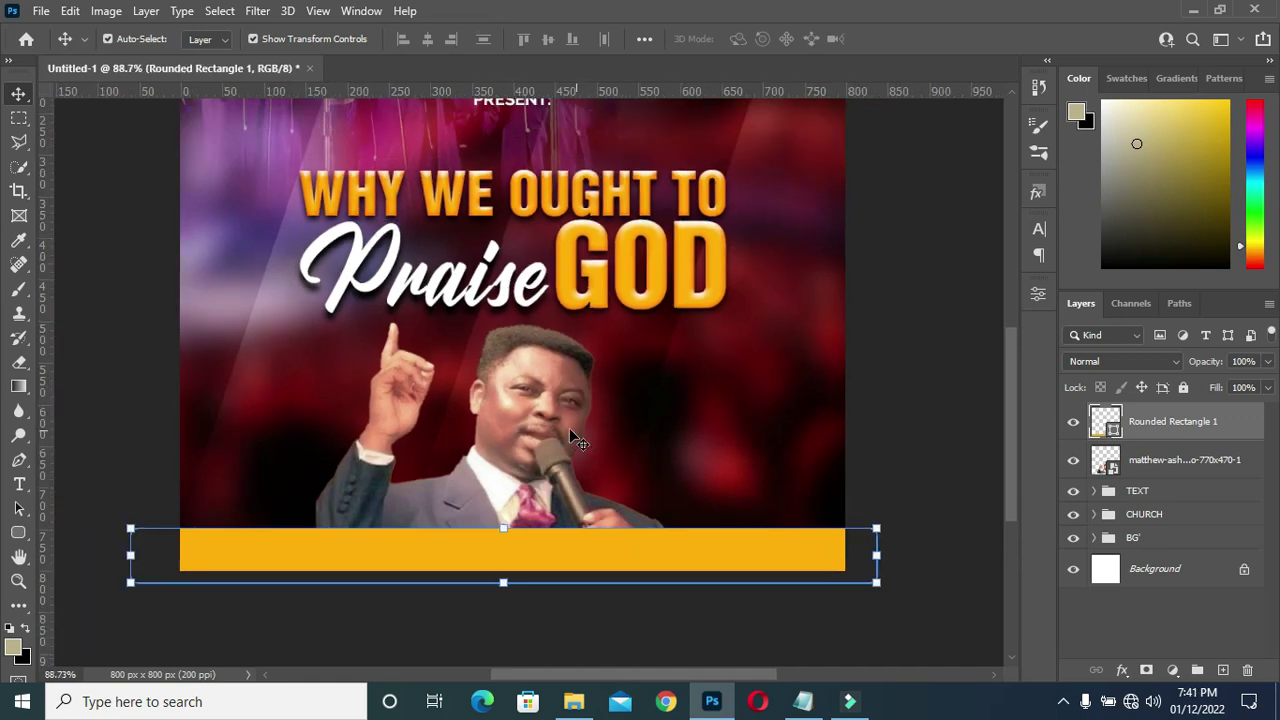
click(803, 701)
click(326, 438)
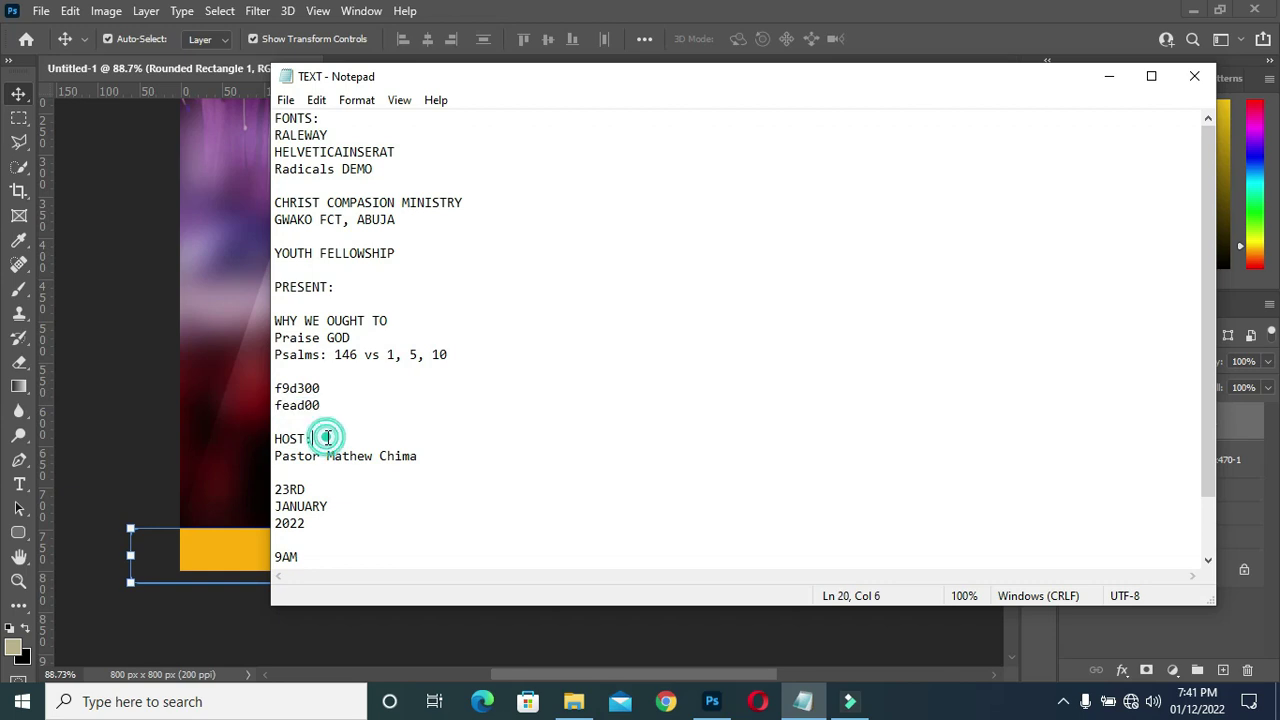
key(shift+Home)
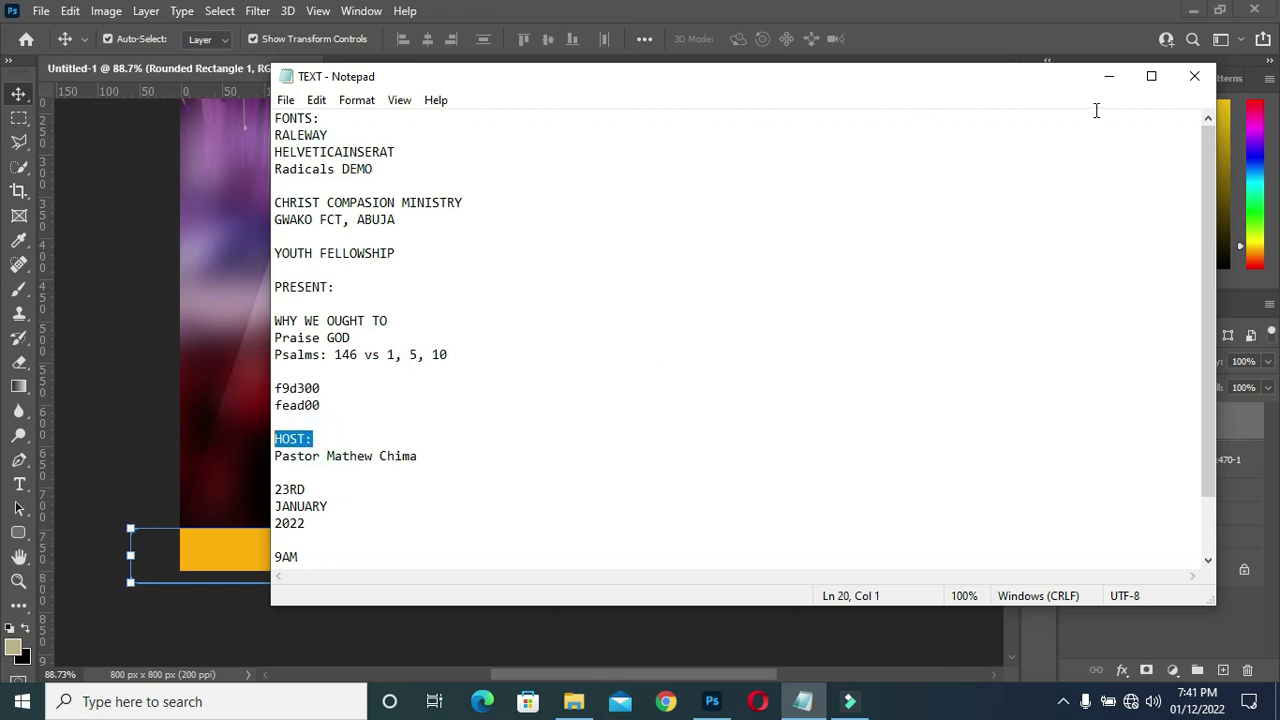
click(1109, 77)
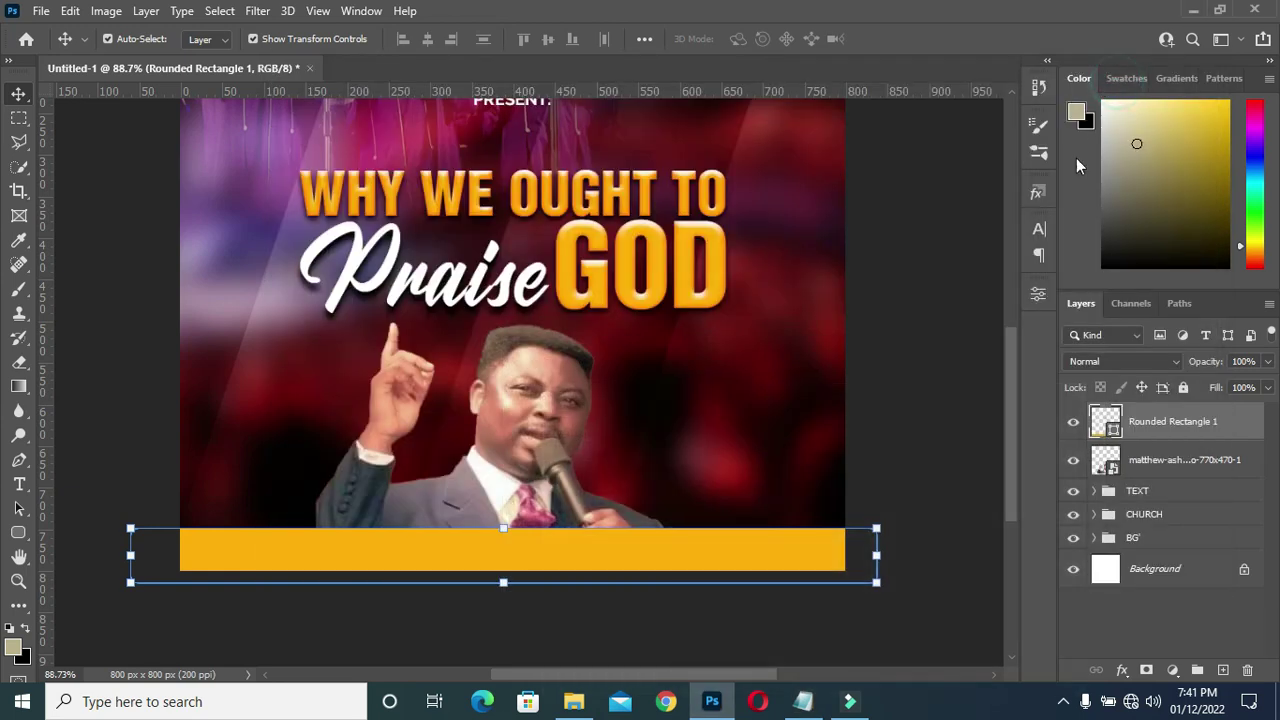
Draw a small white rectangle just above the yellow bar over the tie
right_click(20, 538)
click(75, 531)
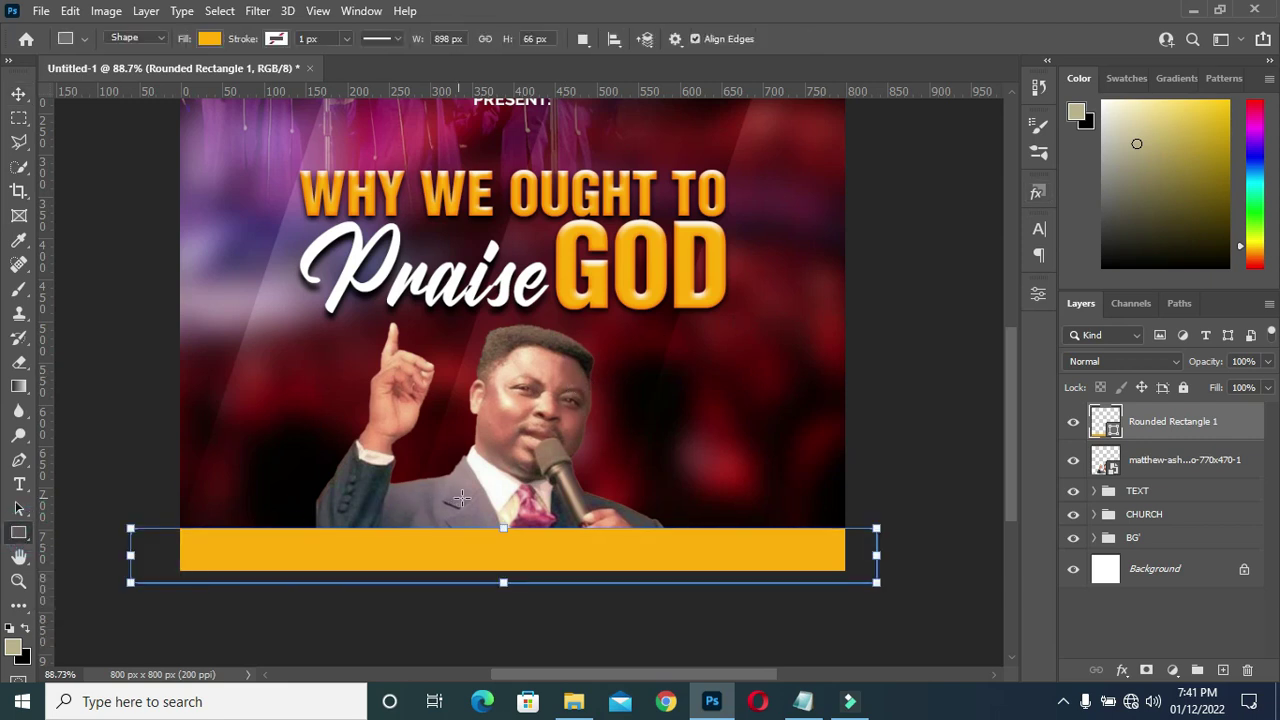
scroll(505, 490, up, 3)
scroll(505, 490, up, 3)
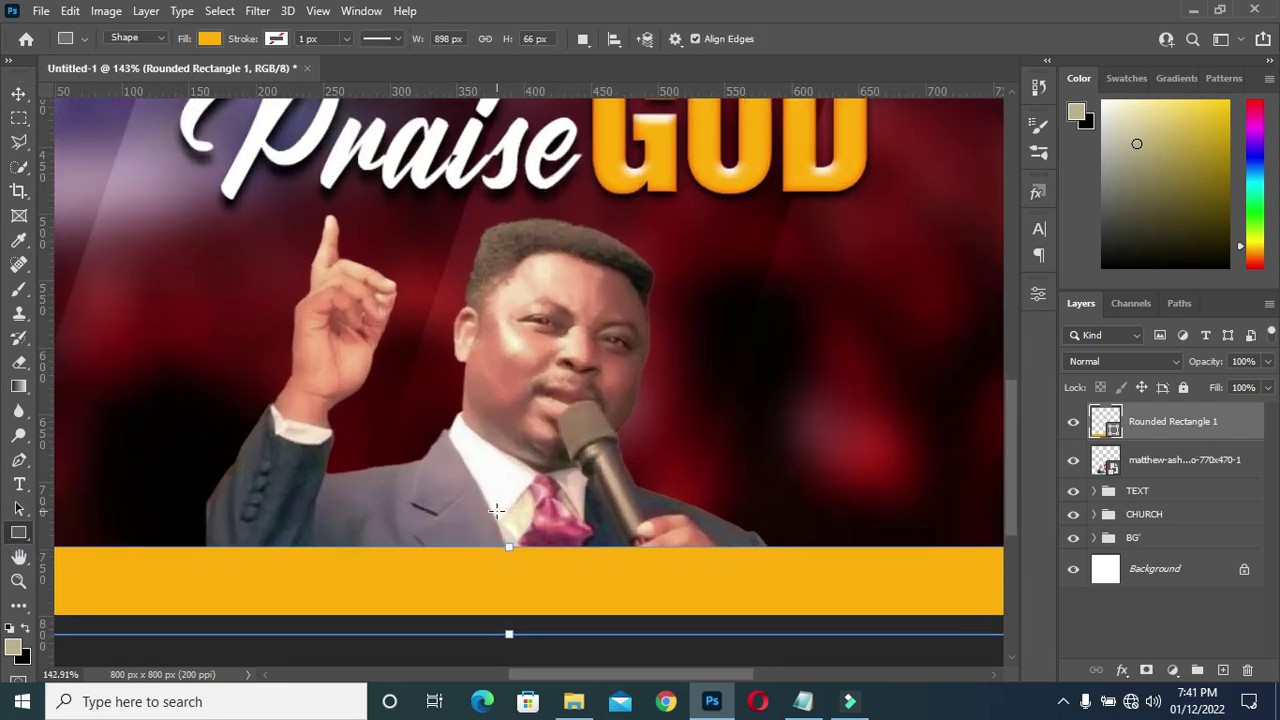
drag(474, 507, 559, 534)
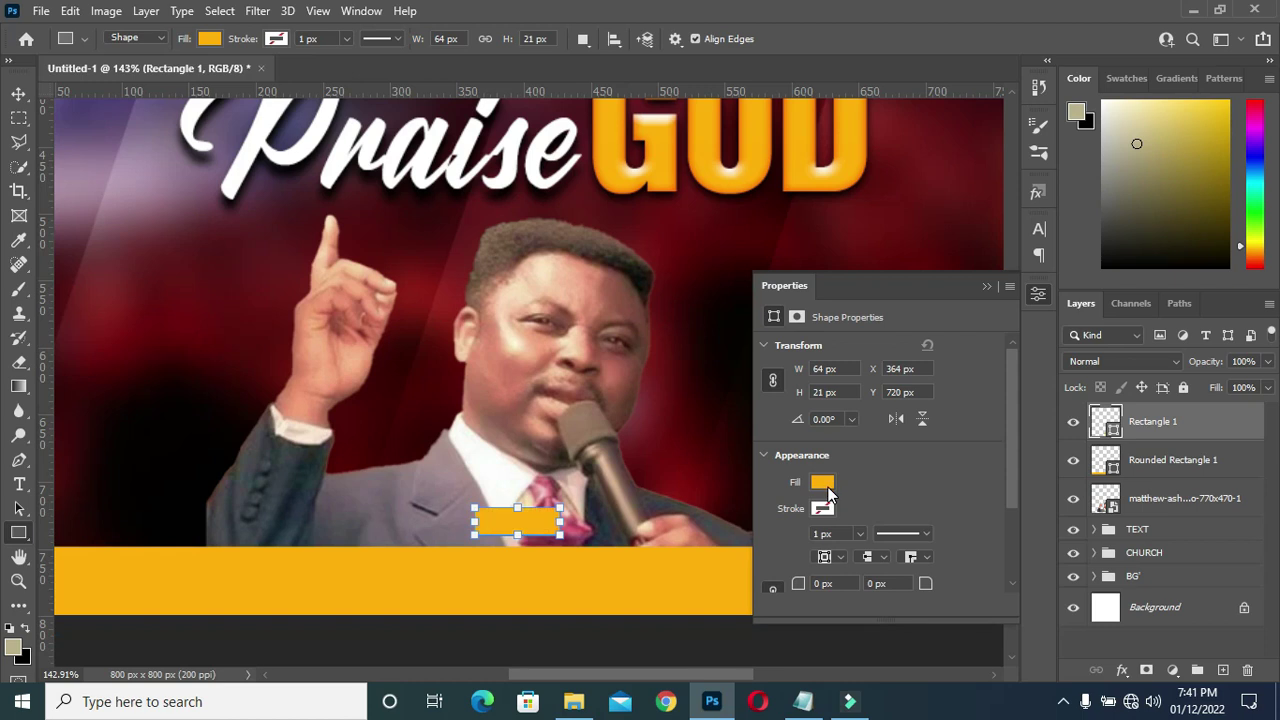
click(821, 483)
click(811, 461)
click(974, 320)
Round the small rectangle's corners to 10.5 px
click(986, 286)
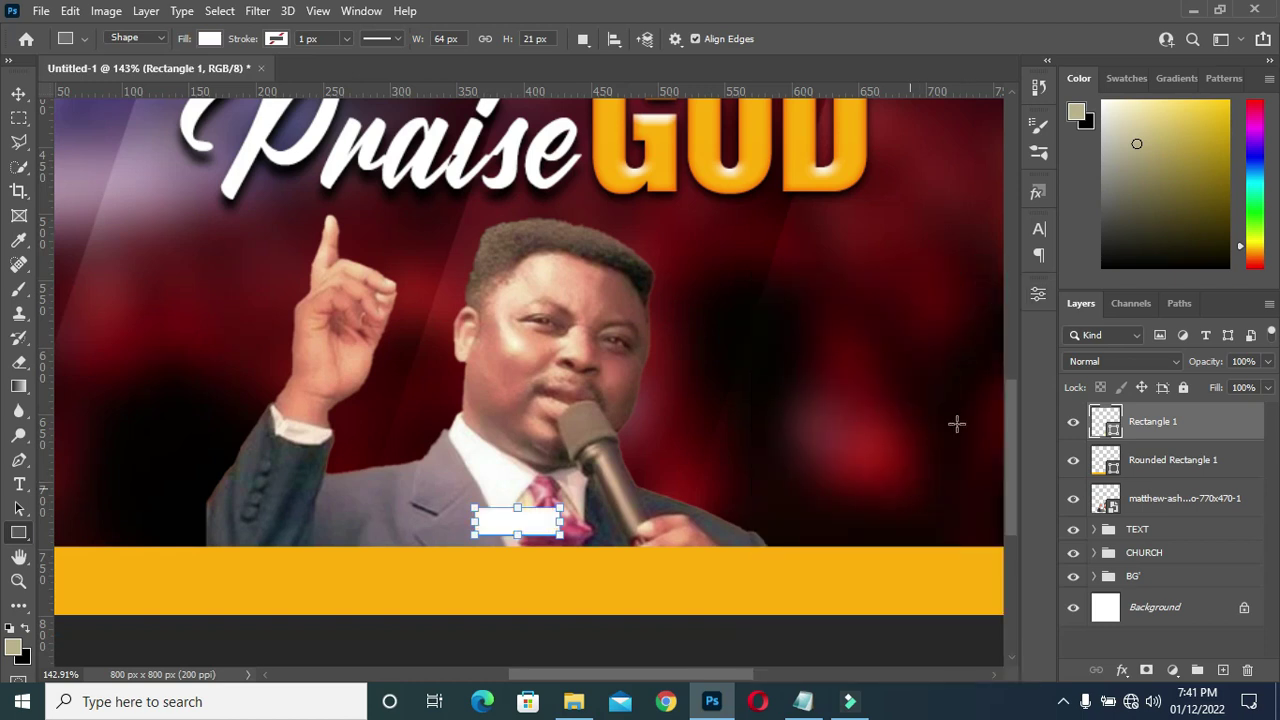
click(1038, 293)
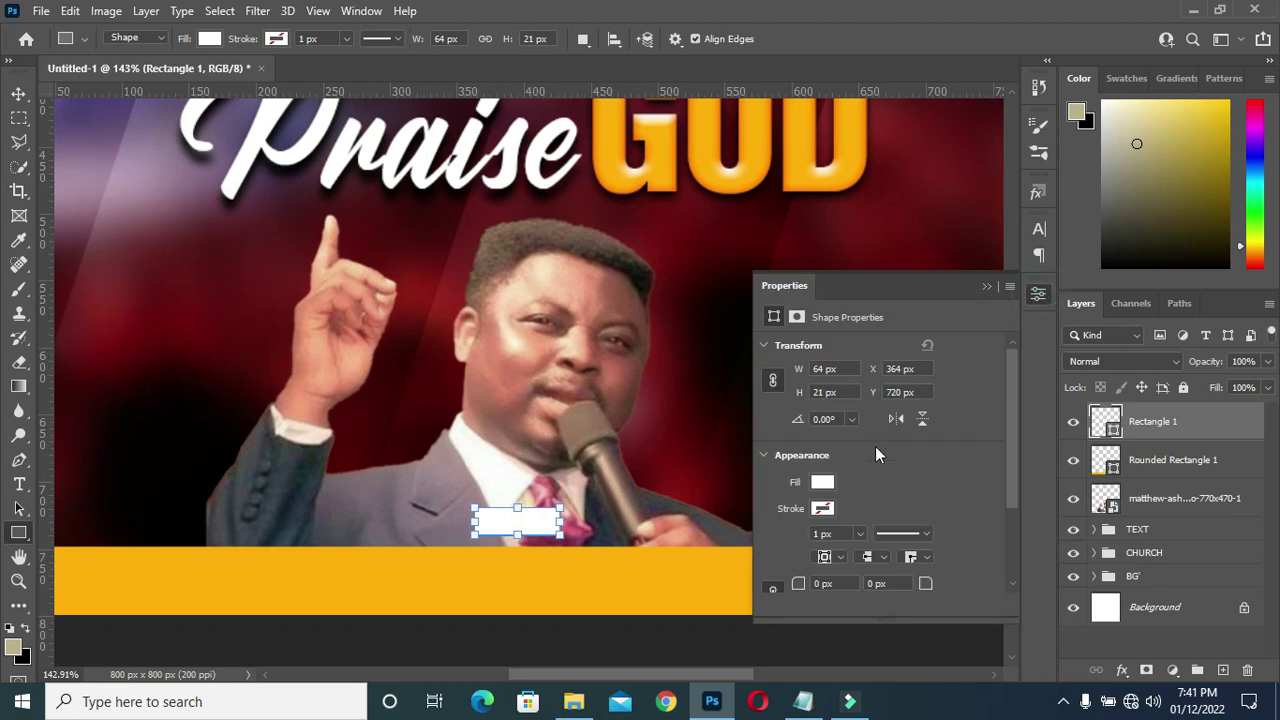
drag(923, 588, 942, 590)
click(988, 288)
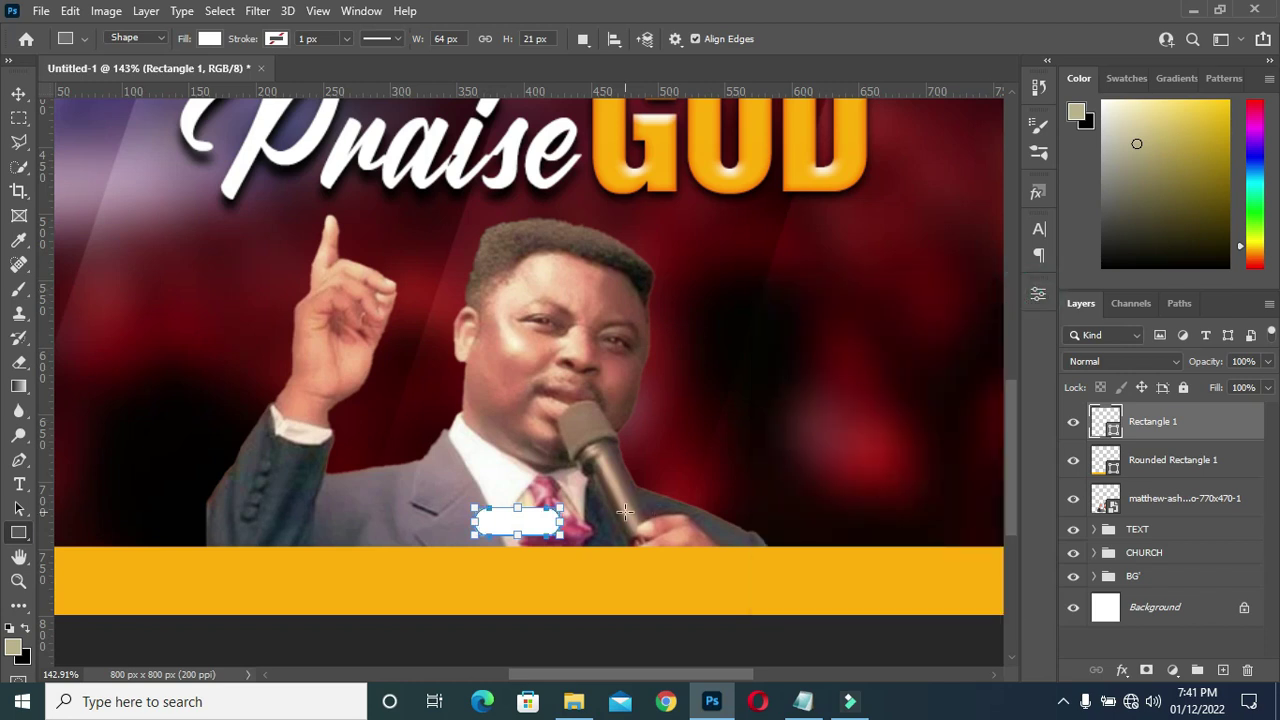
click(18, 93)
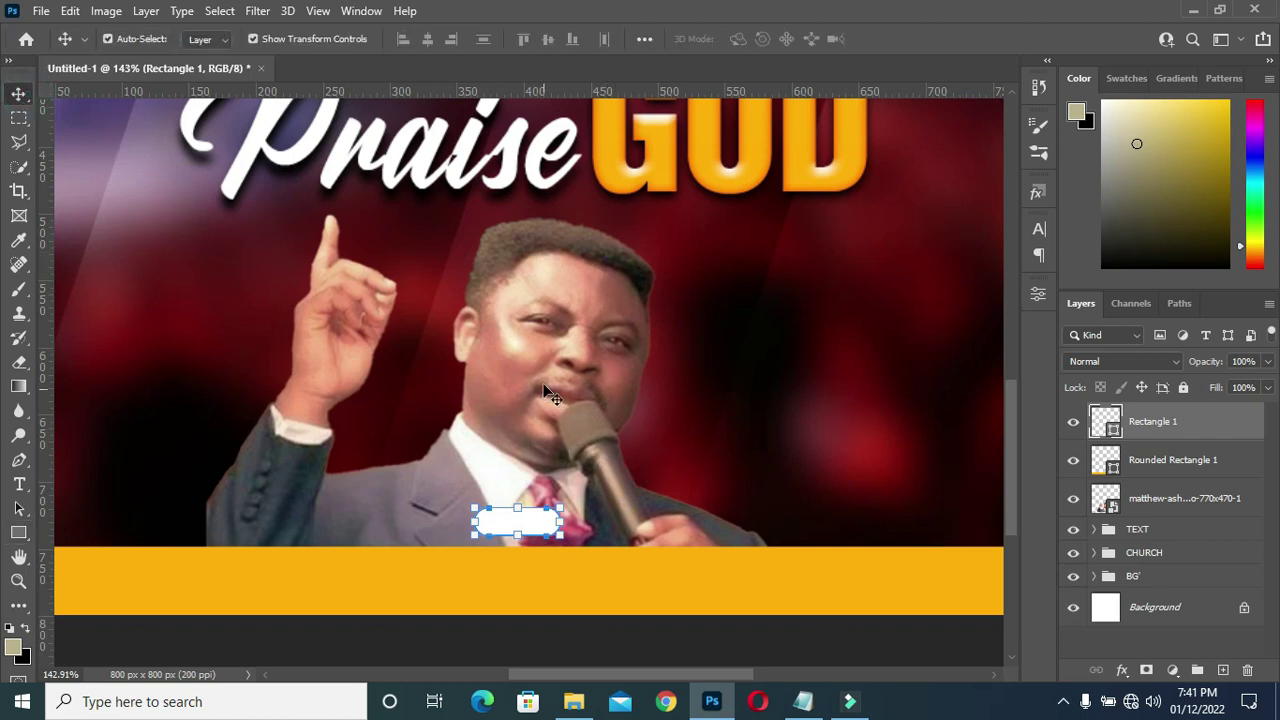
Add a HOST: text layer and set its colour to black (000000)
key(t)
click(716, 296)
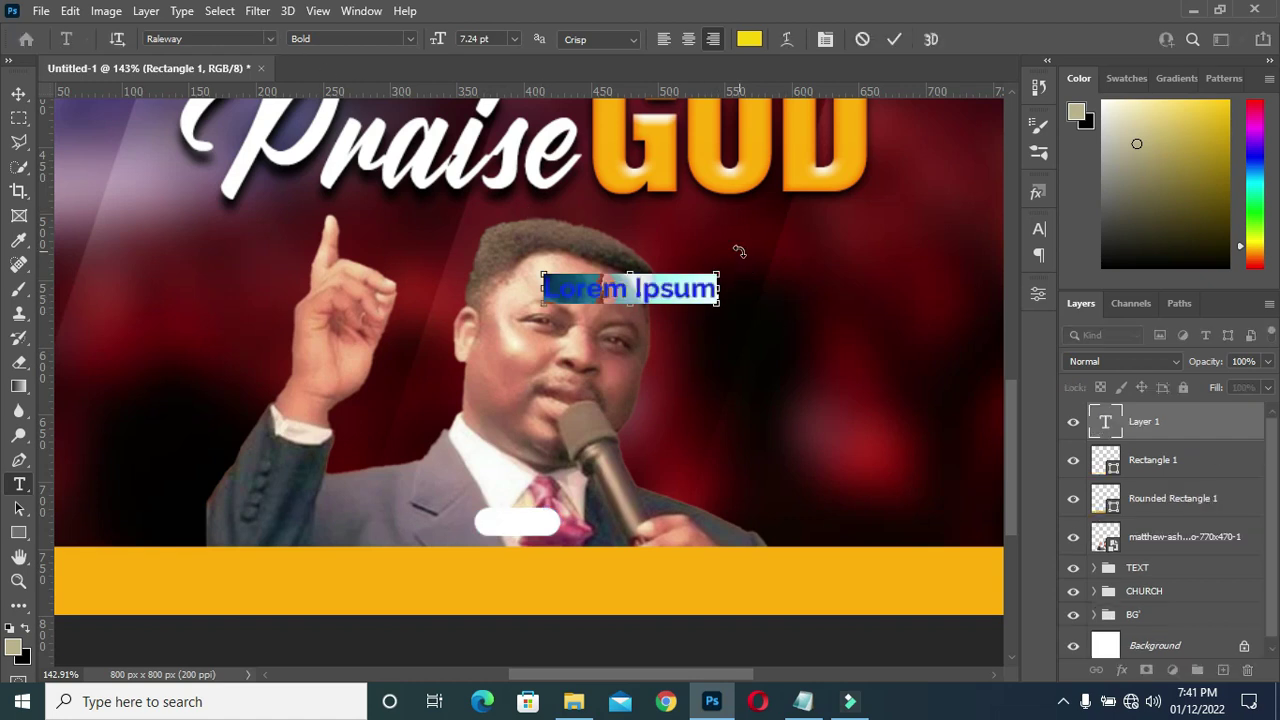
text(HOST:)
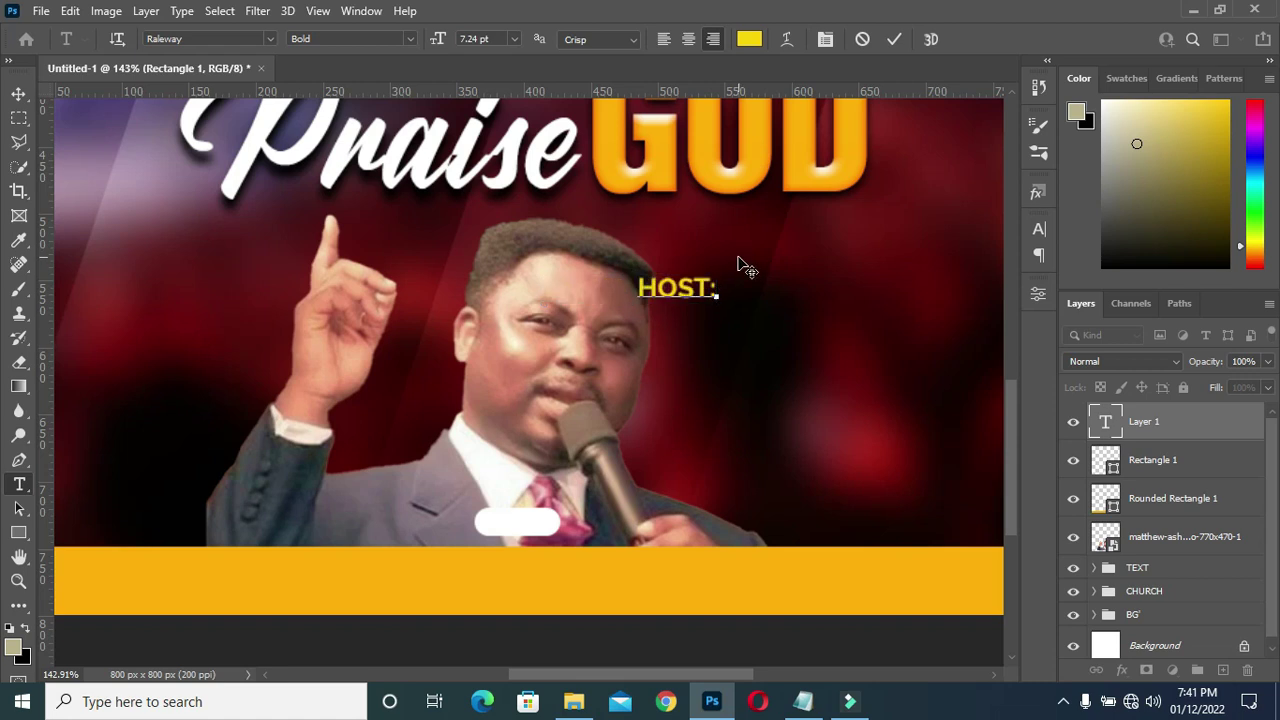
click(894, 39)
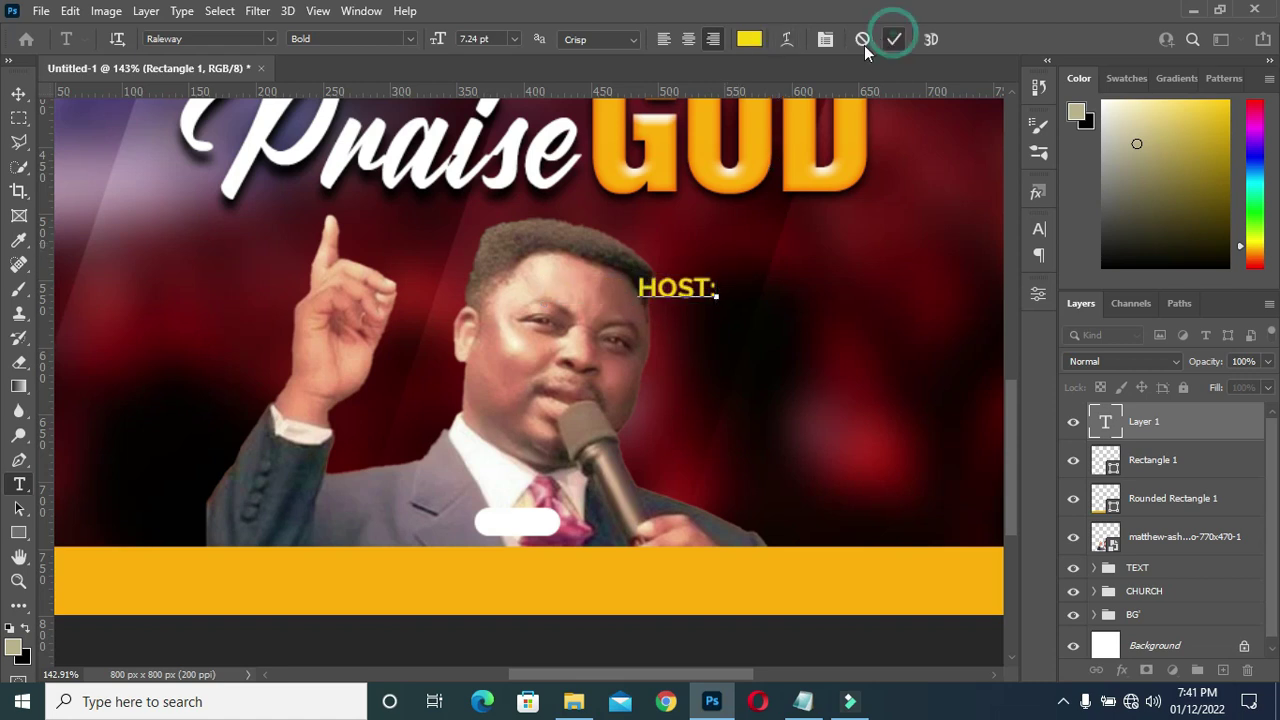
click(749, 39)
click(809, 420)
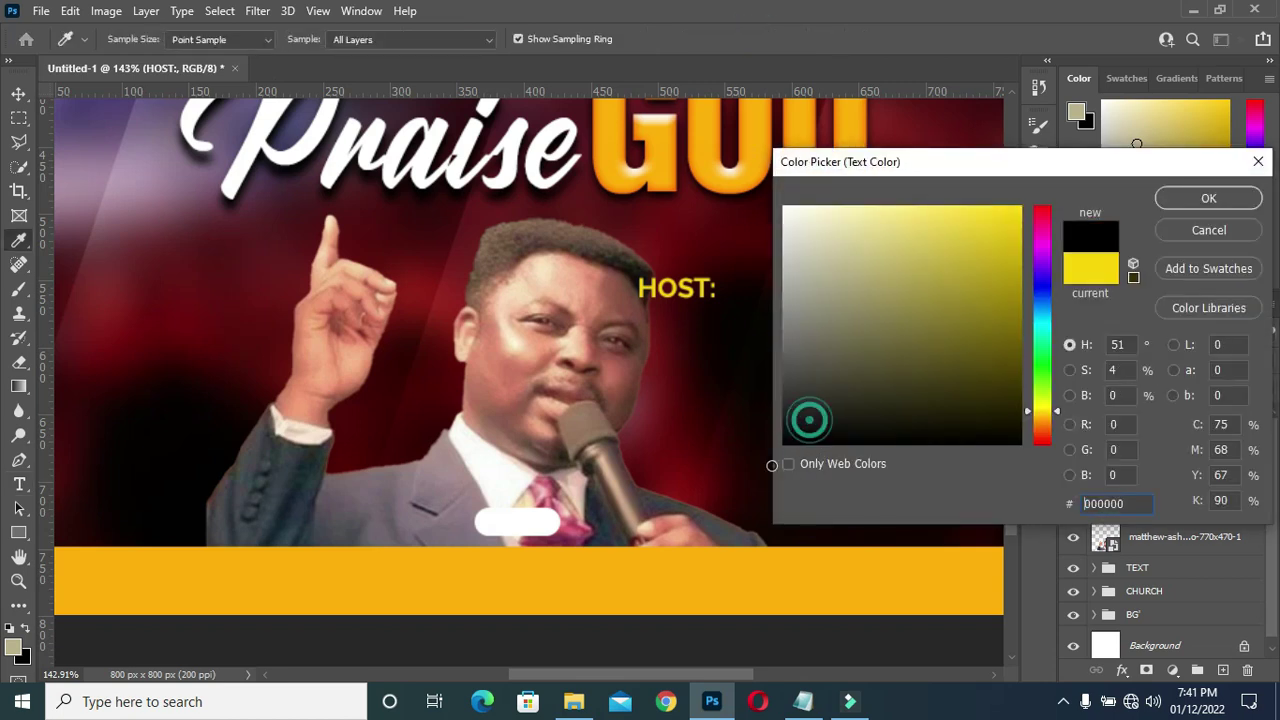
click(784, 443)
click(1177, 199)
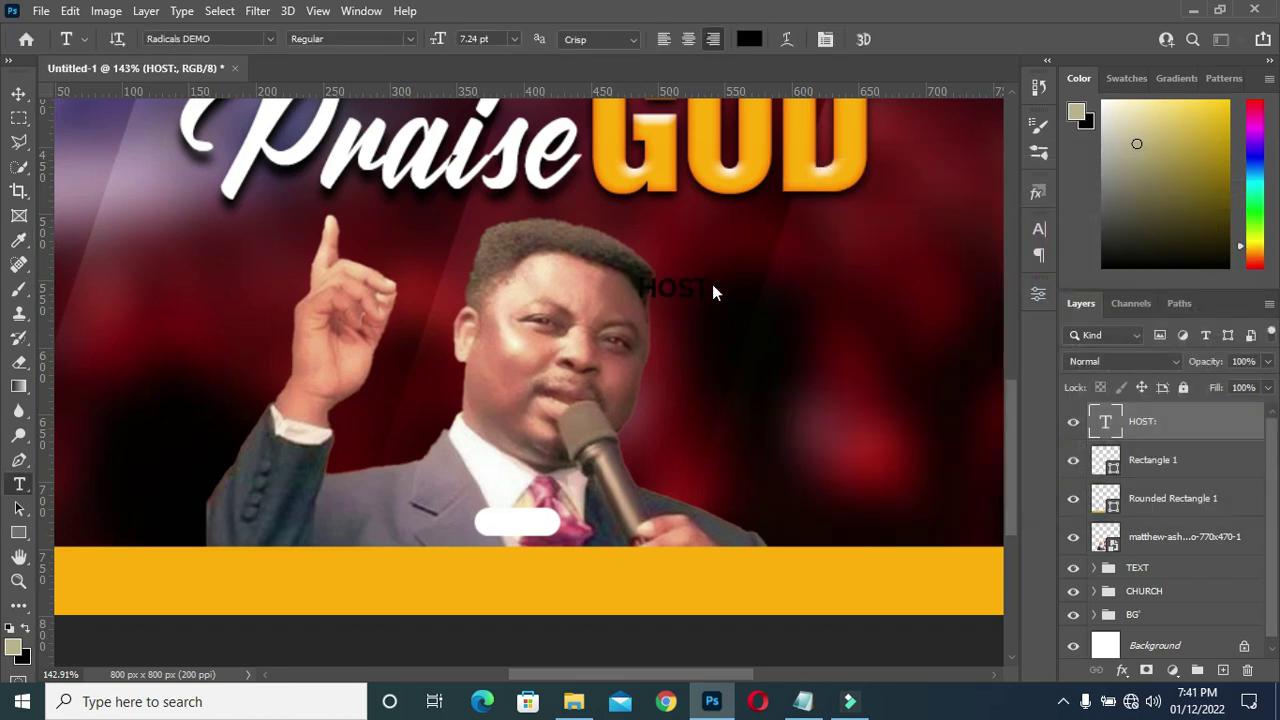
Move HOST: onto the white rounded shape and scale it to about 90%
click(19, 94)
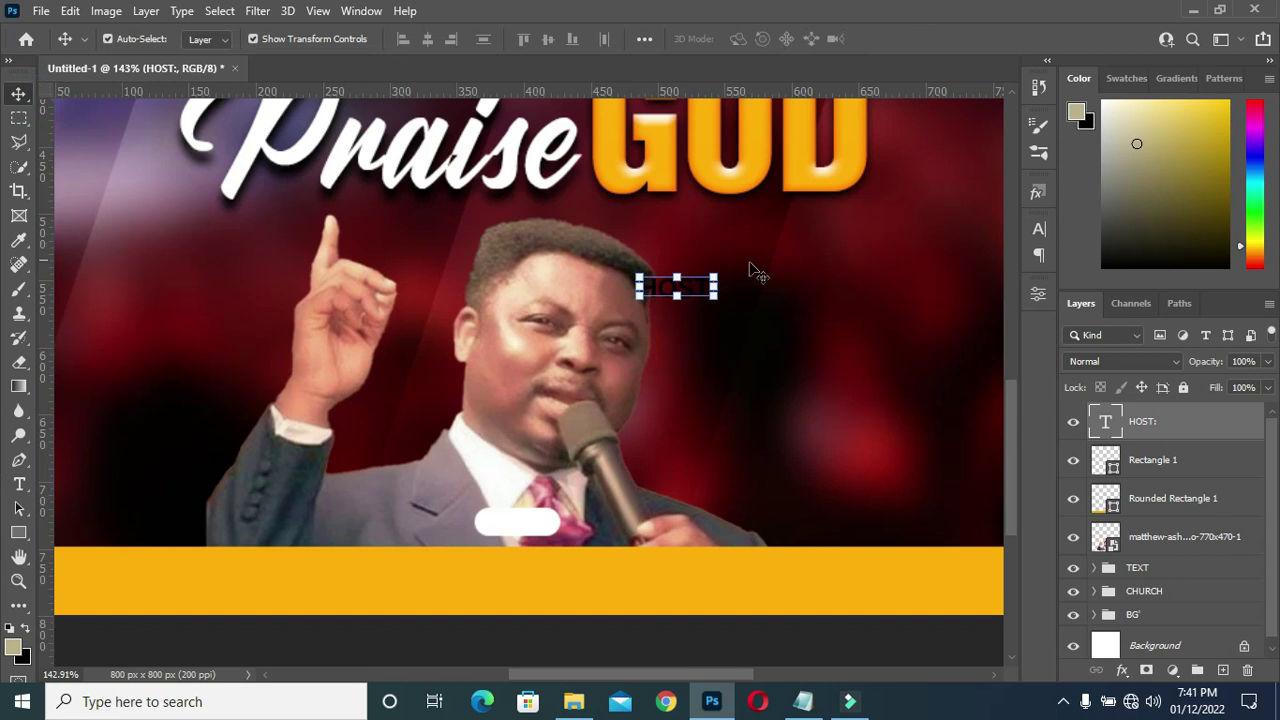
drag(703, 287, 550, 527)
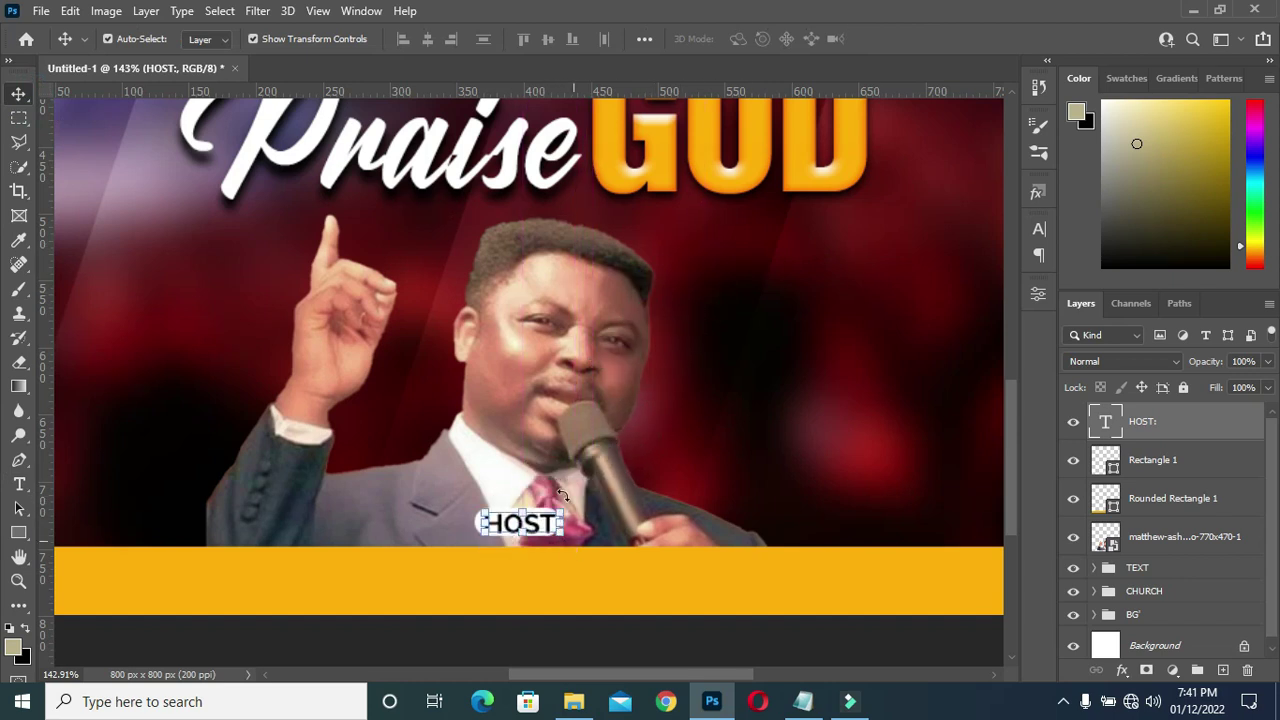
click(561, 536)
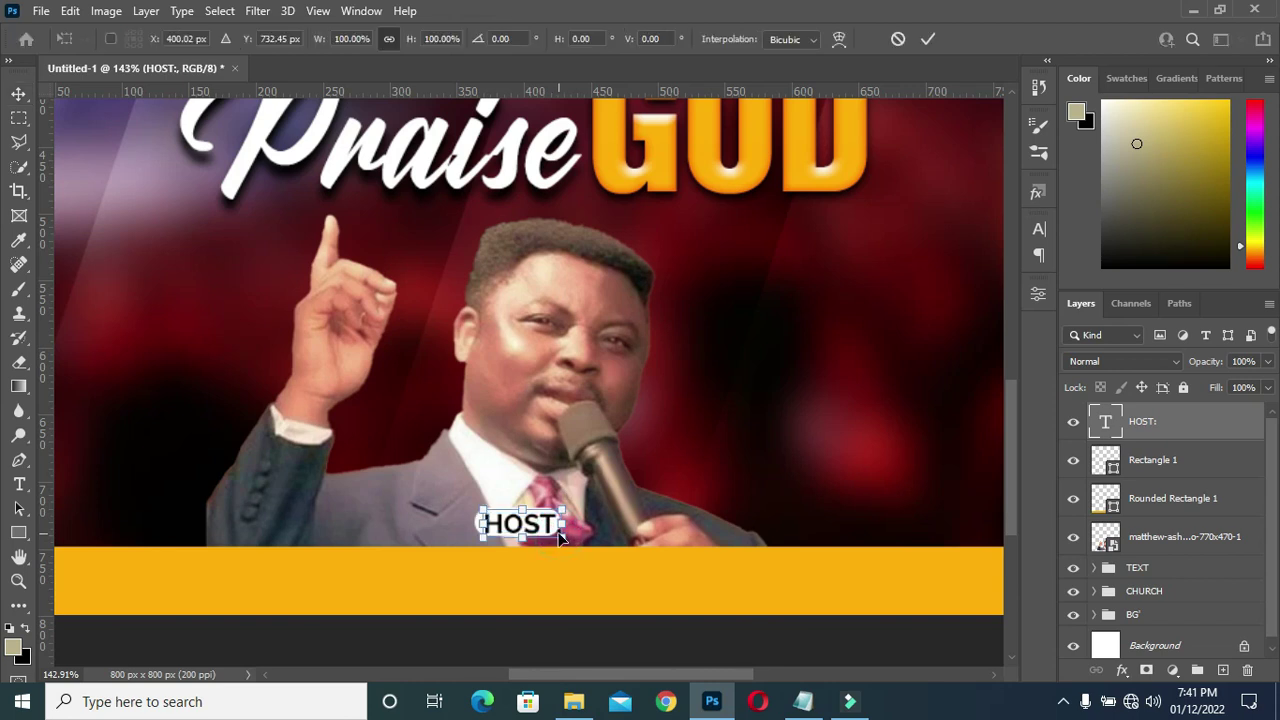
drag(563, 538, 556, 534)
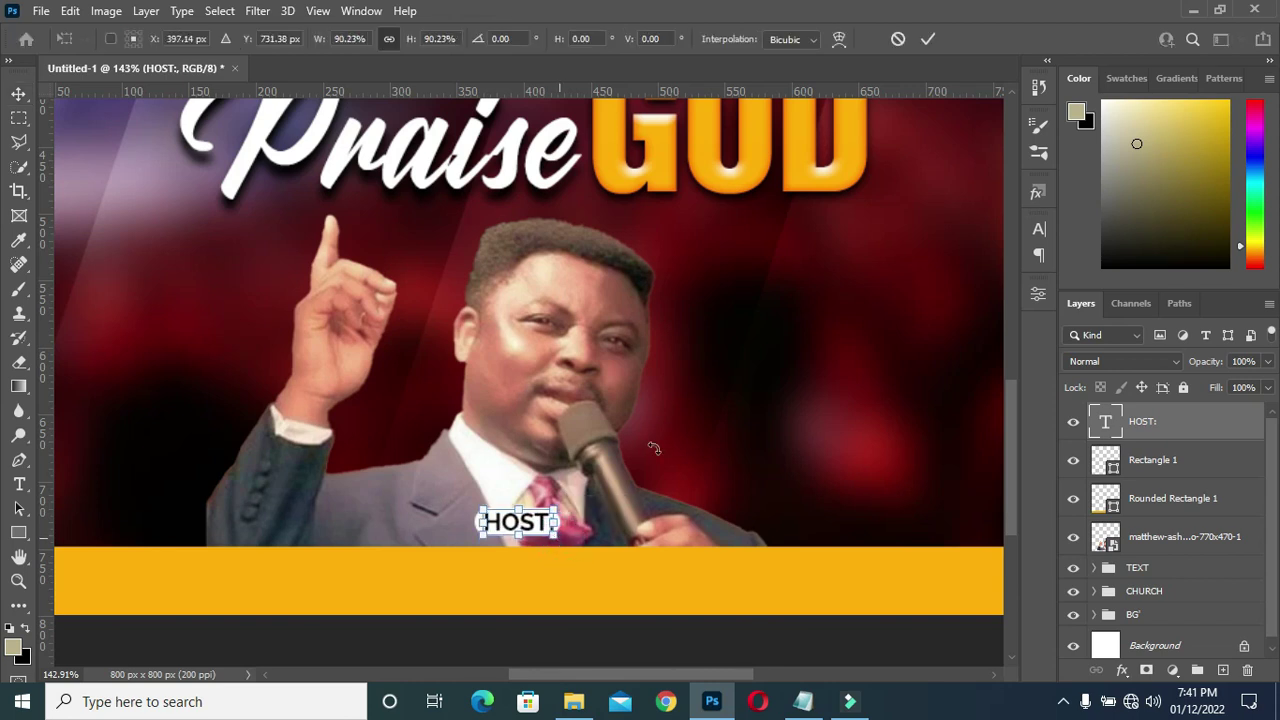
click(929, 39)
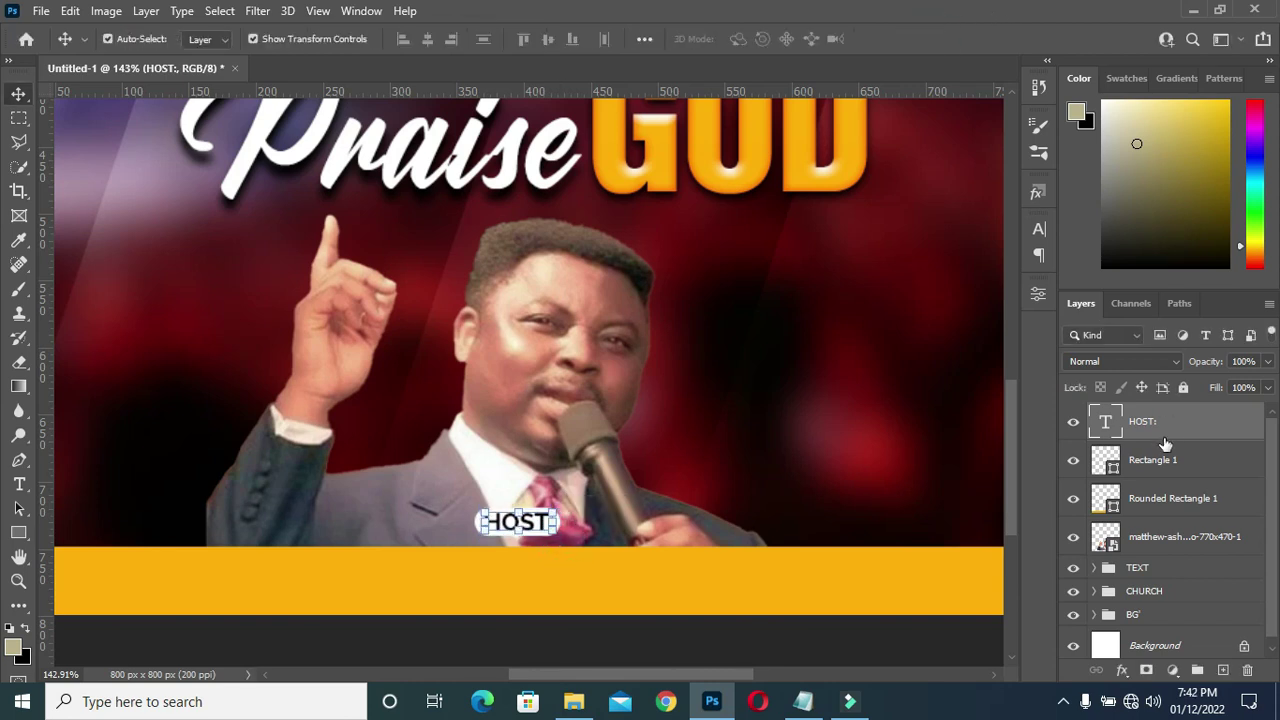
Align HOST: and Rectangle 1 on horizontal and vertical centres, then bring up the text notes
key(ctrl)
ctrl+click(1162, 462)
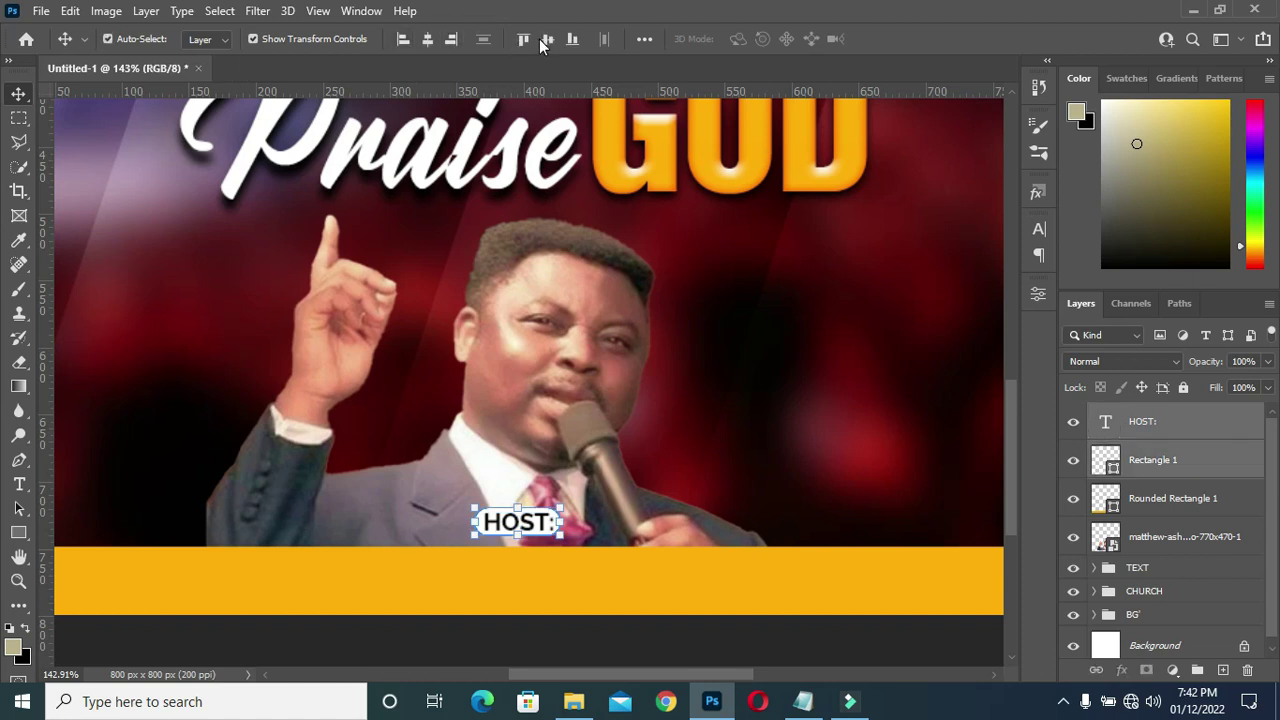
click(427, 40)
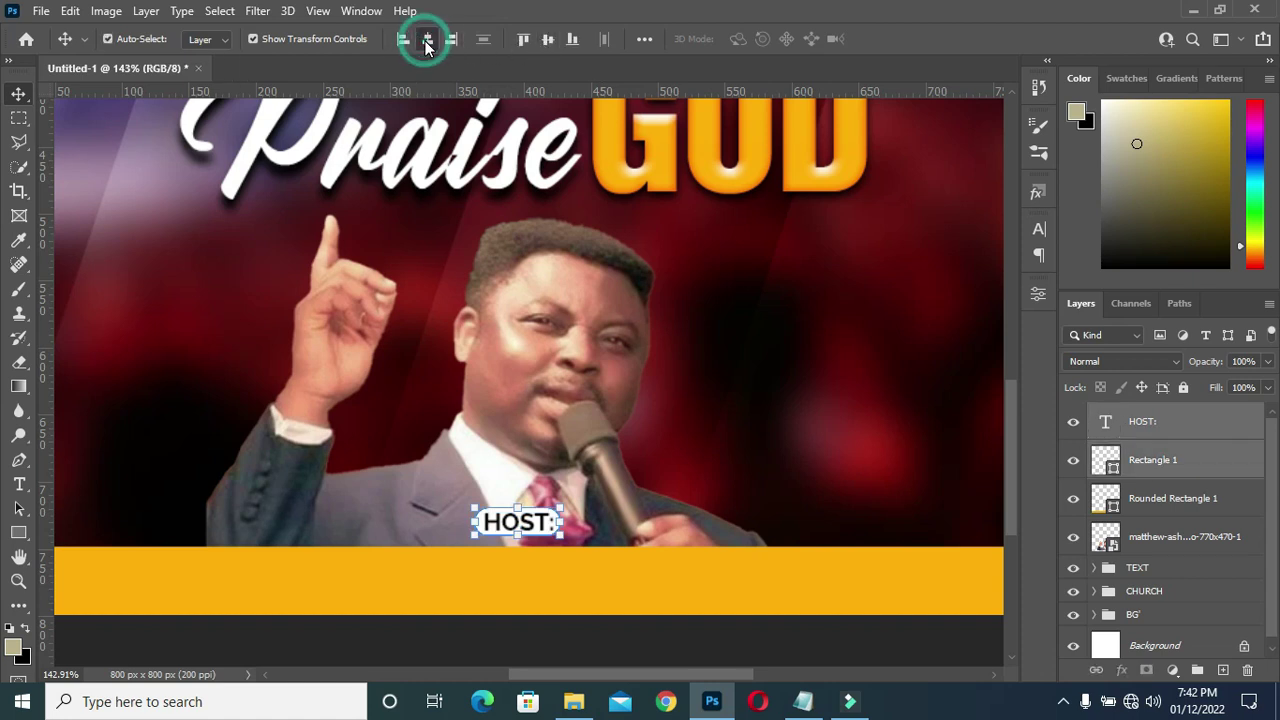
click(547, 39)
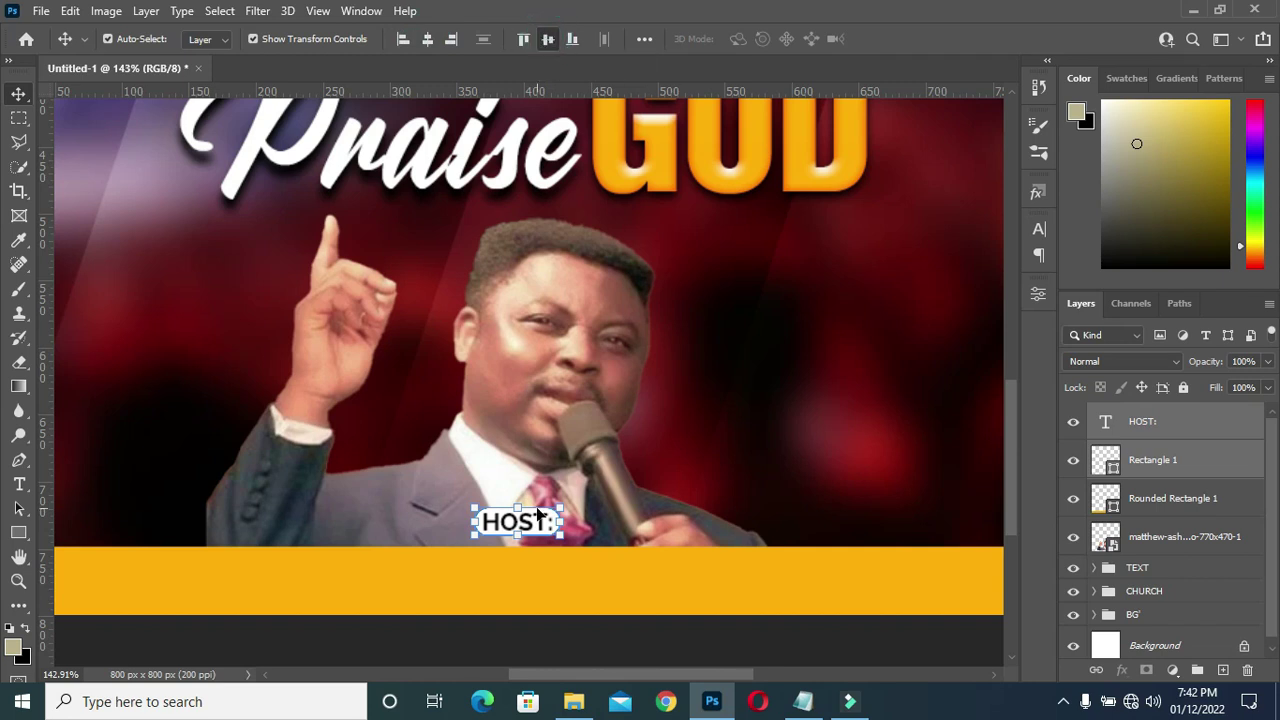
click(480, 648)
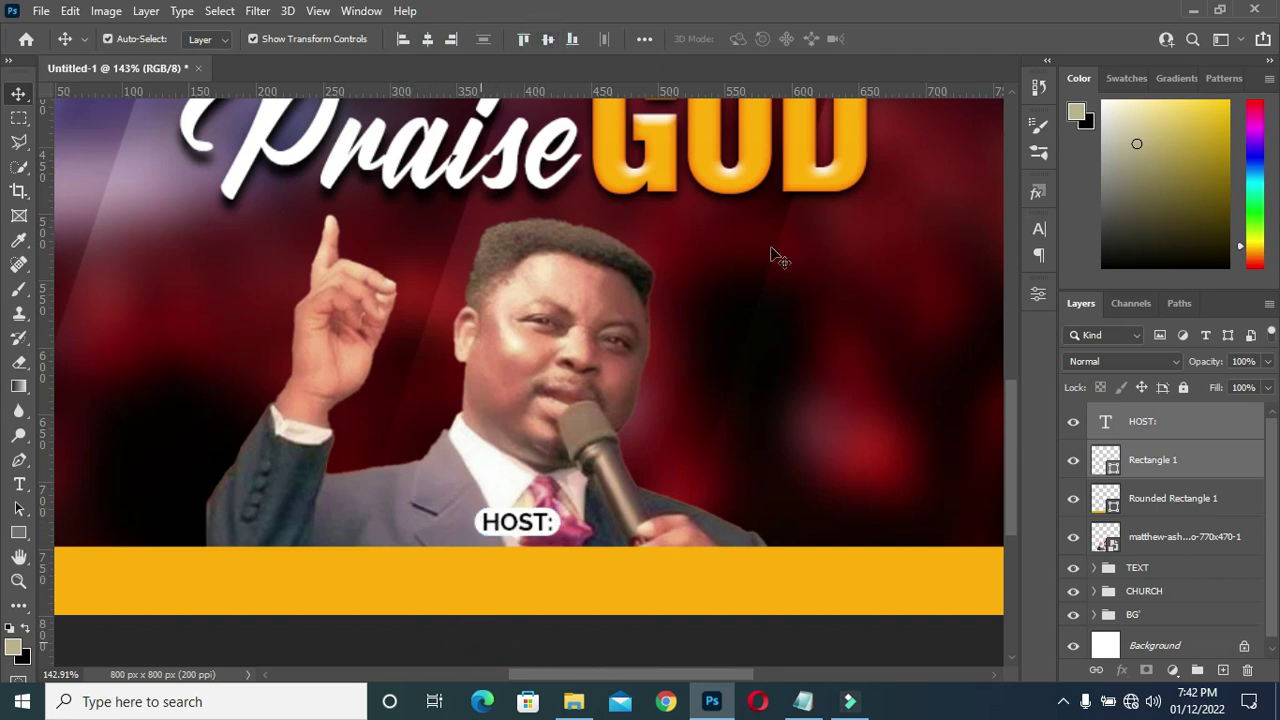
scroll(690, 265, down, 1)
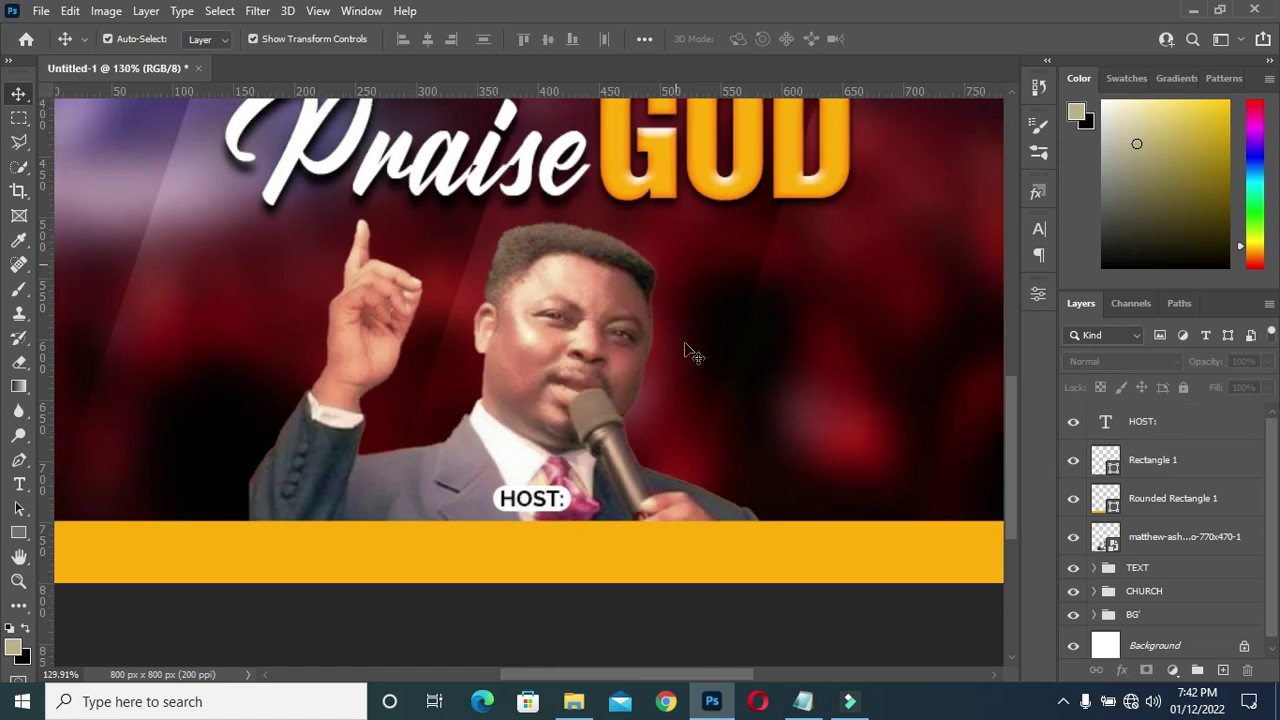
click(803, 701)
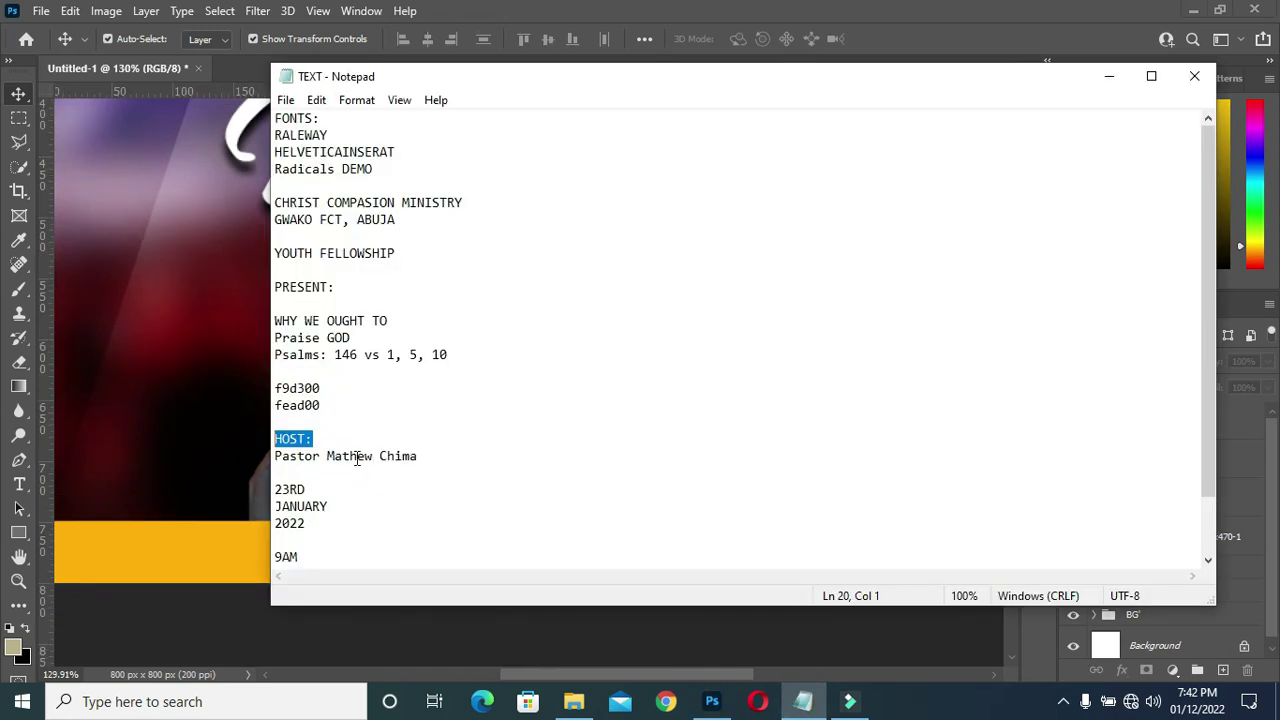
Duplicate HOST: down onto the orange band and change its text to Pastor
drag(325, 456, 266, 456)
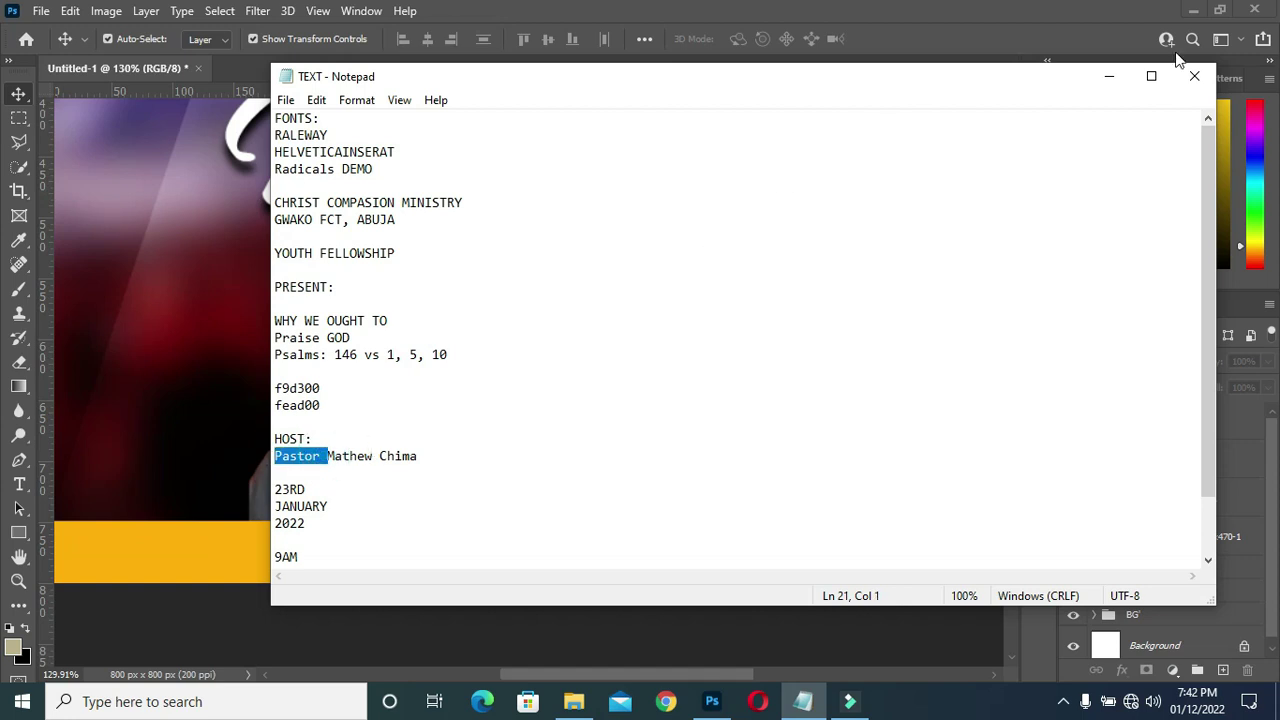
click(1109, 76)
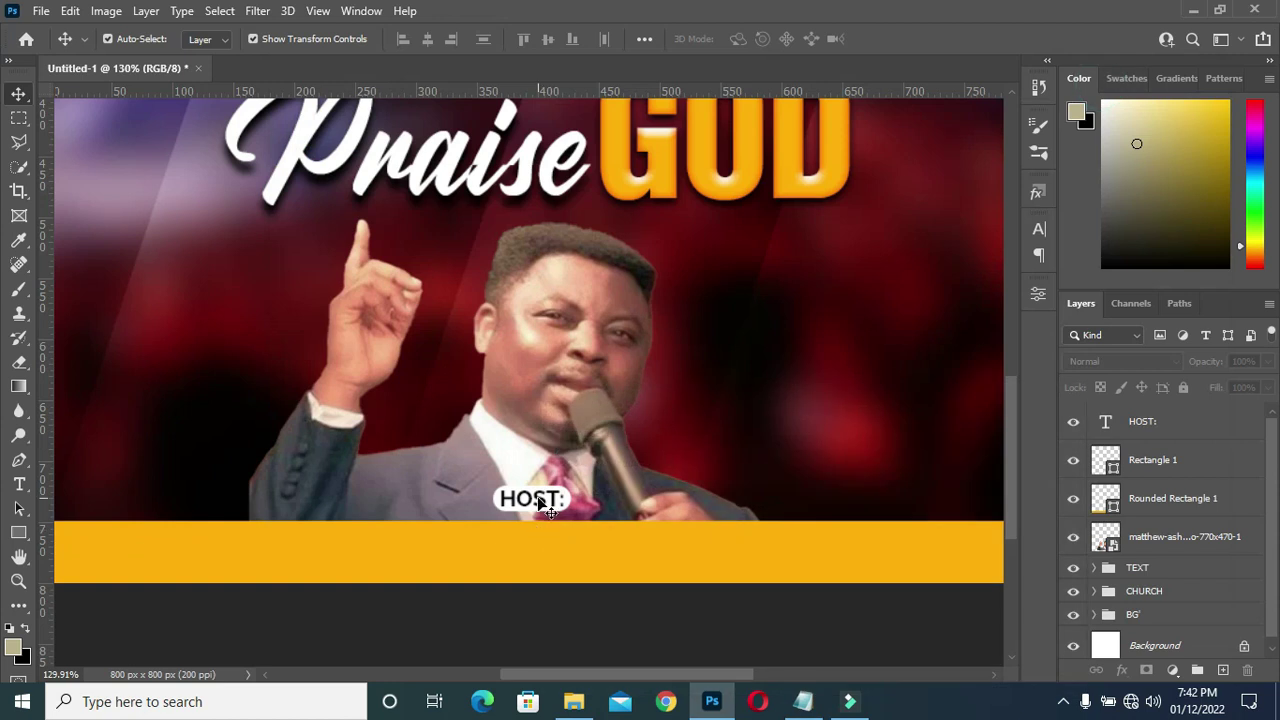
click(538, 501)
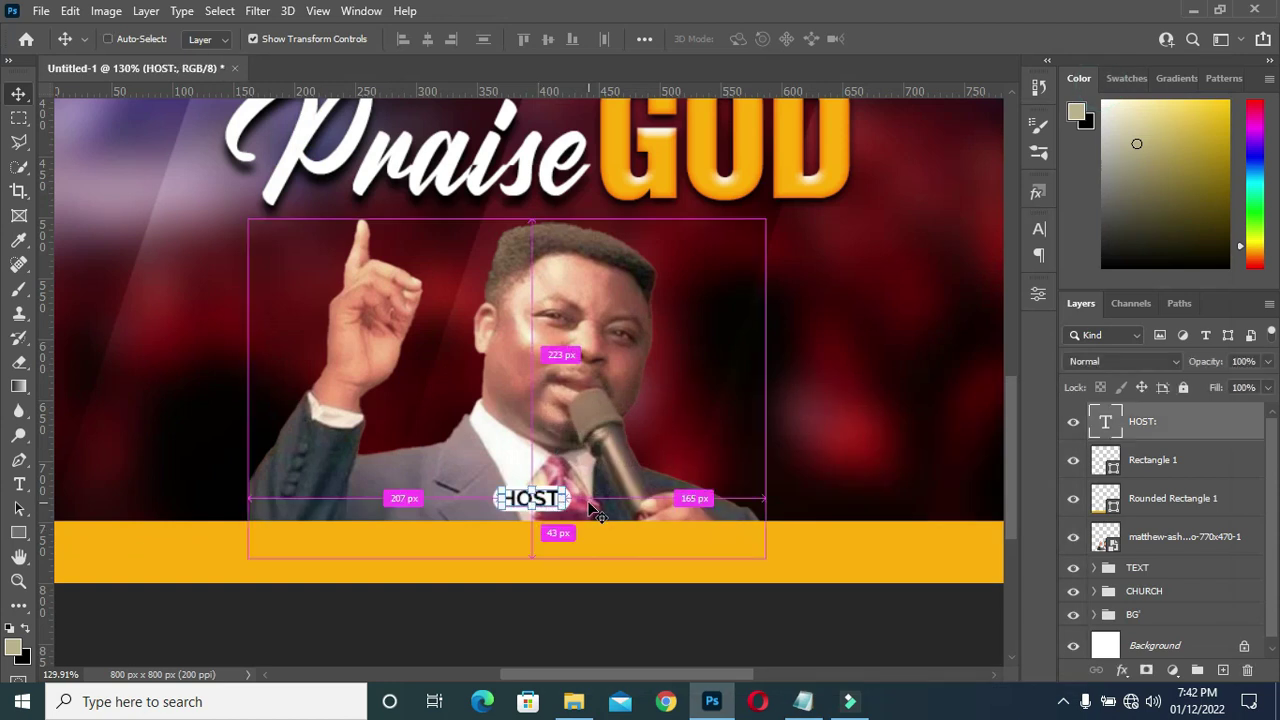
drag(563, 514, 553, 548)
key(t)
click(550, 537)
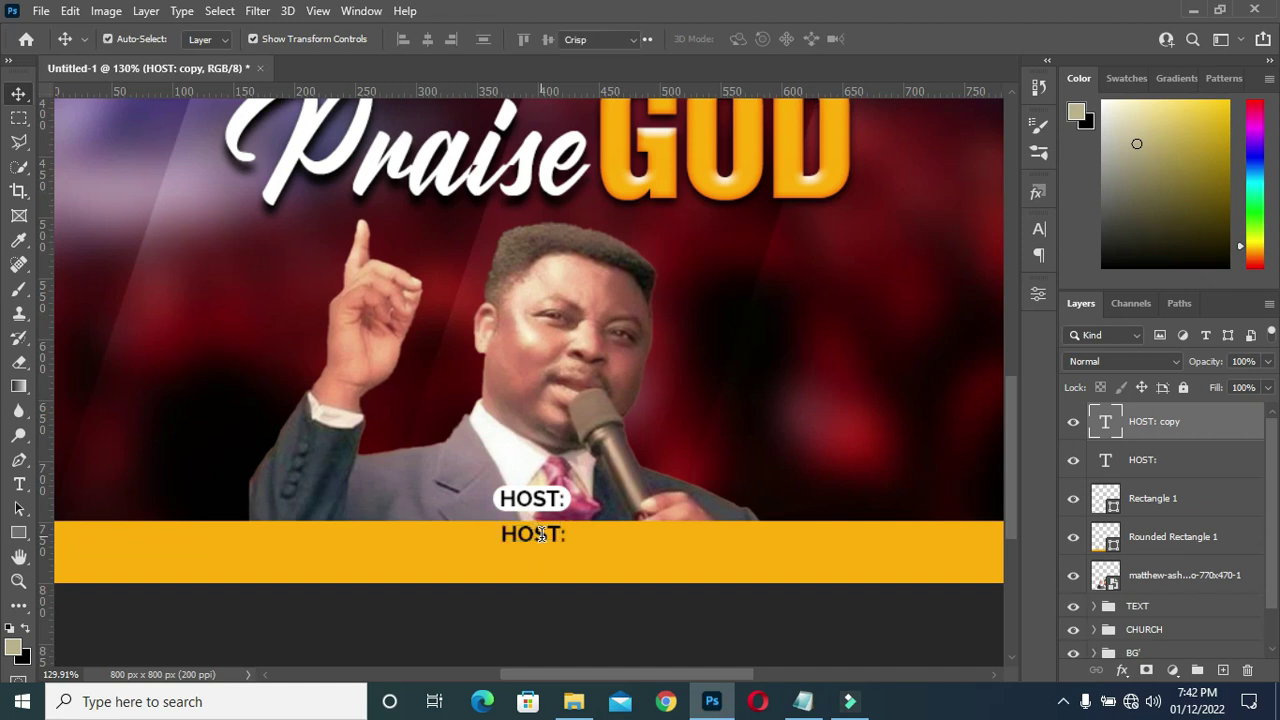
key(ctrl+a)
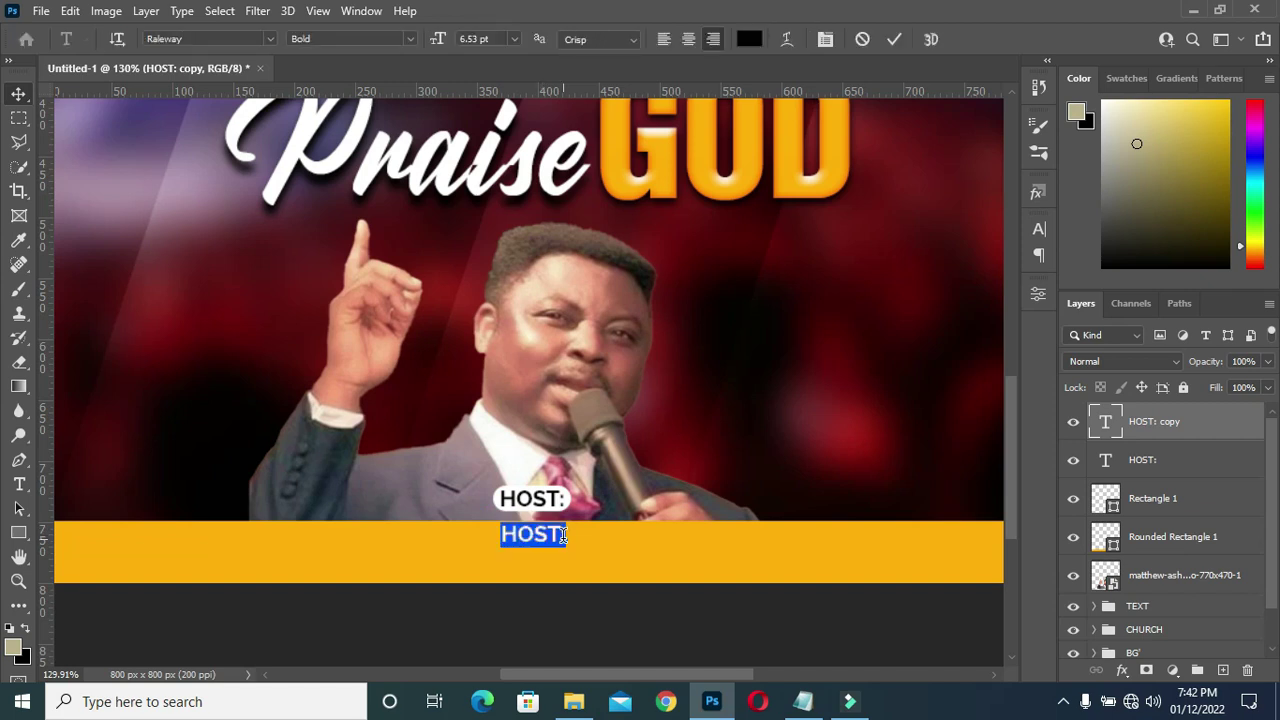
text(Pastor)
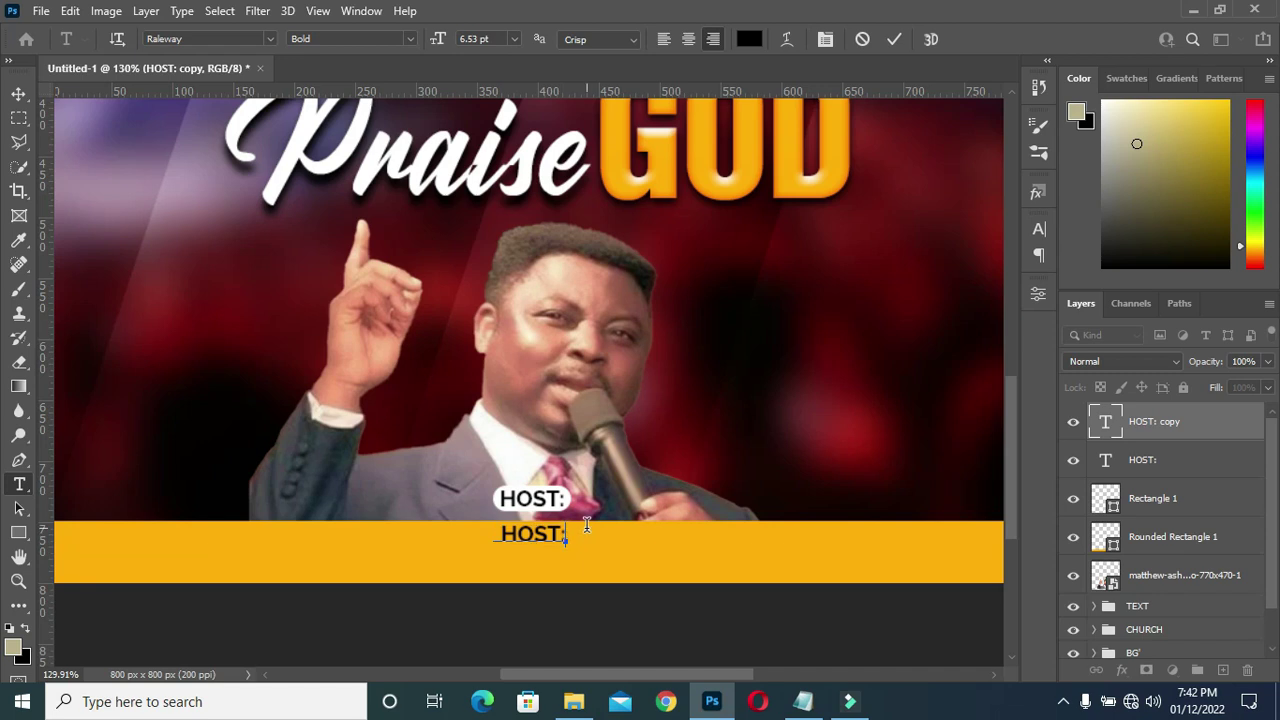
click(895, 39)
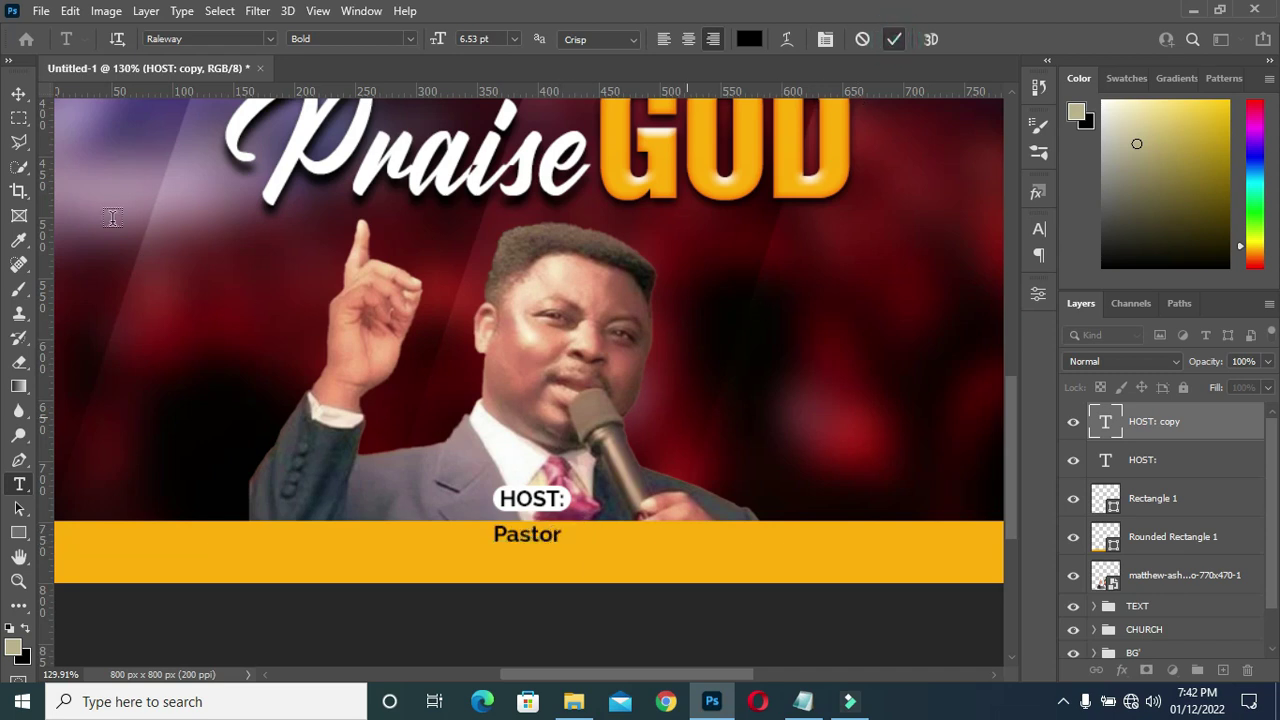
Centre Pastor under HOST: and make a Pastor copy nudged just below it
click(18, 93)
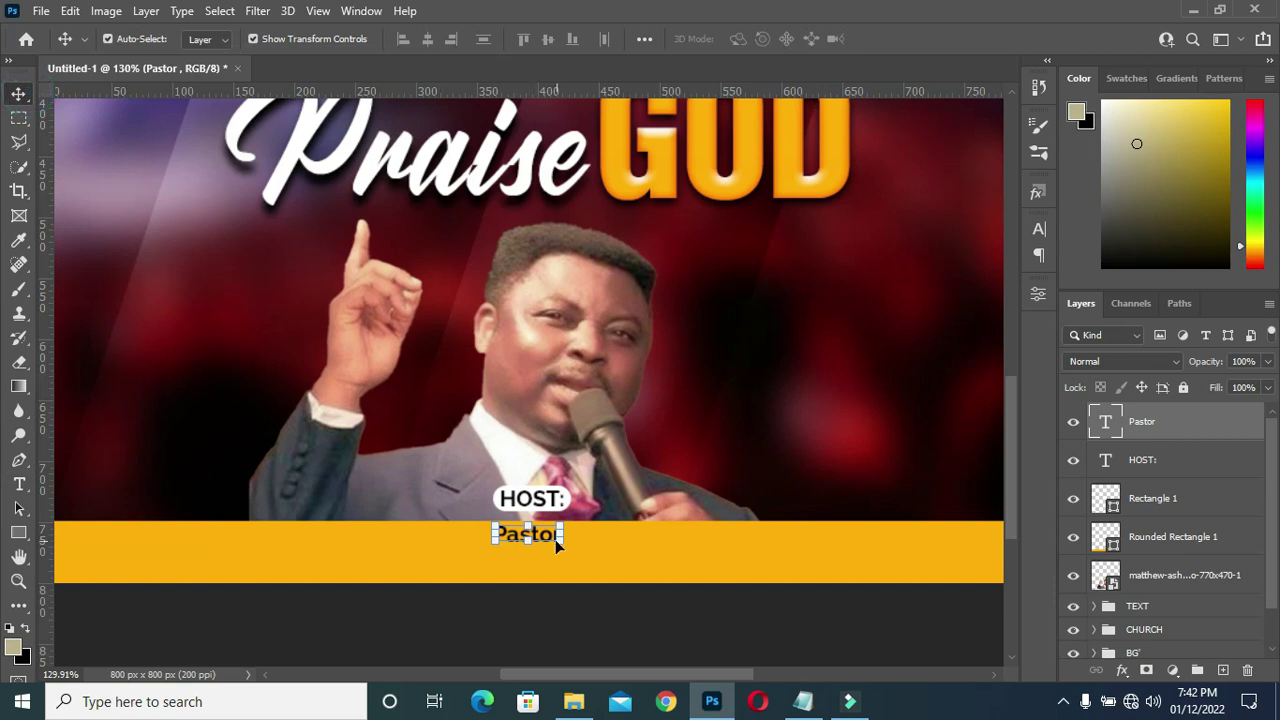
drag(541, 540, 549, 538)
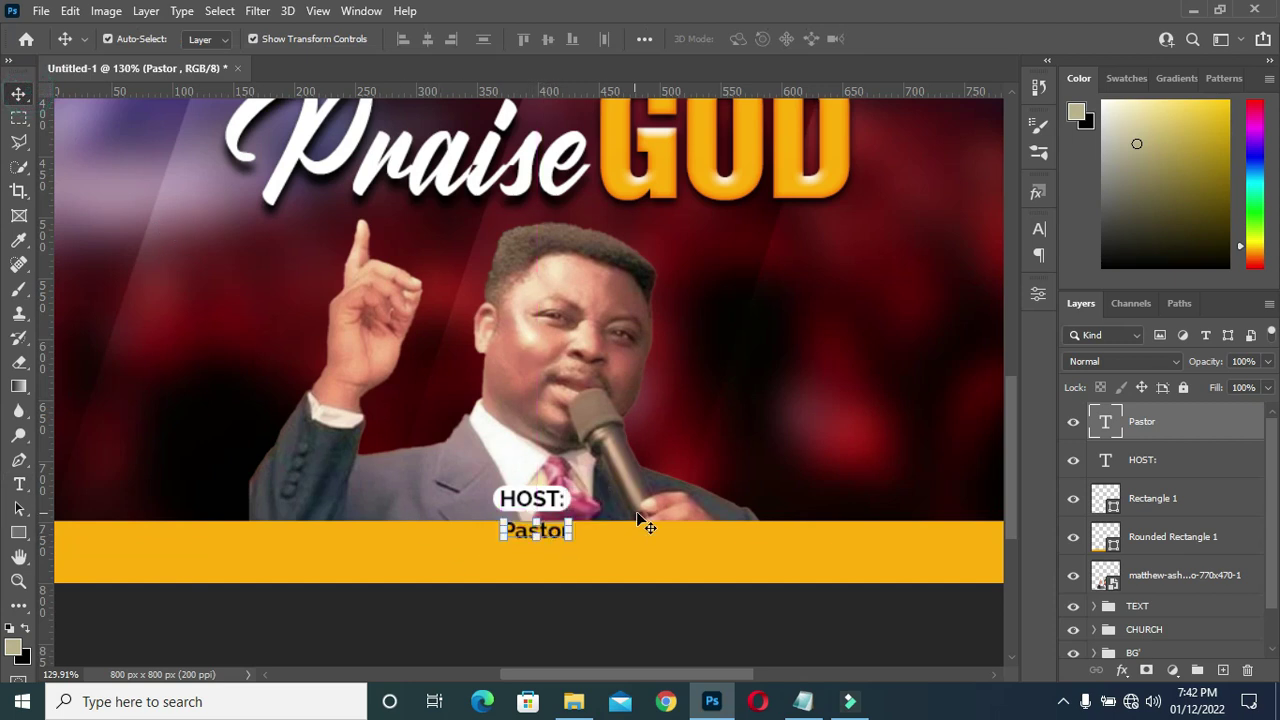
key(Down)
key(Down)
key(ctrl+j)
key(Down)
key(Down)
key(Down)
key(Down)
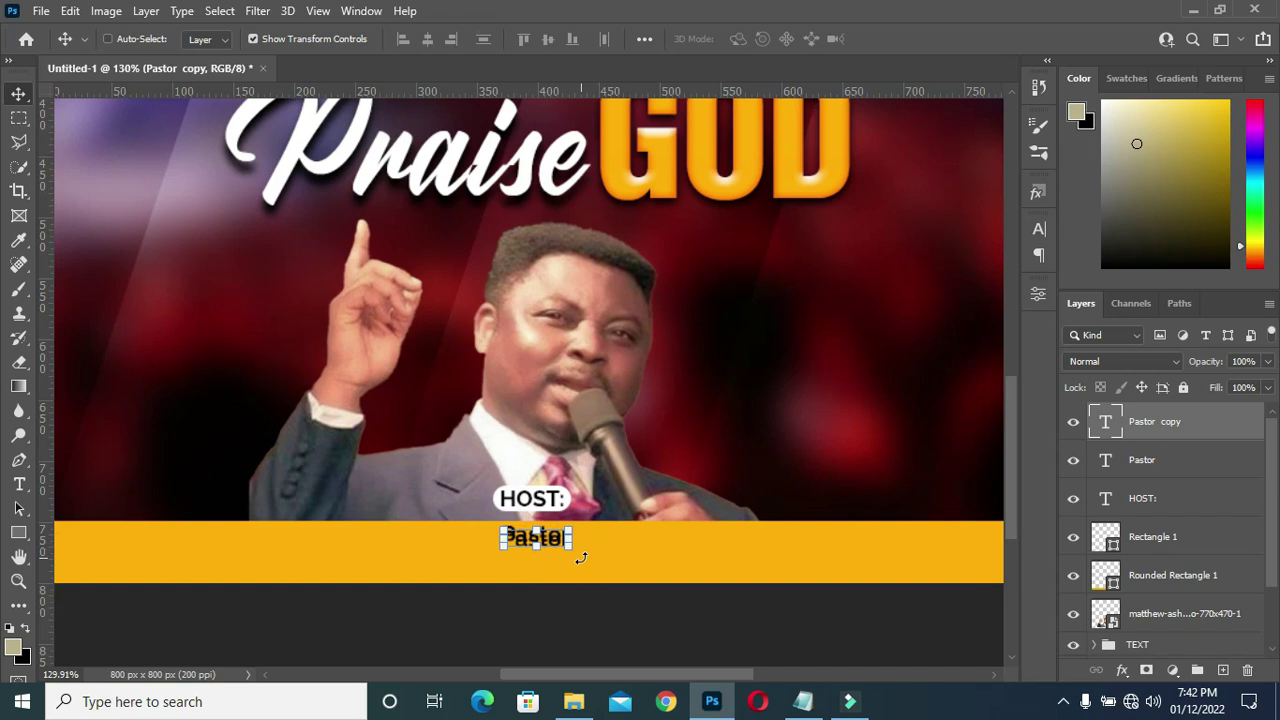
key(Down)
key(Down)
key(Down)
key(Down)
key(Down)
key(Down)
key(Down)
key(Down)
key(Down)
key(Down)
key(Down)
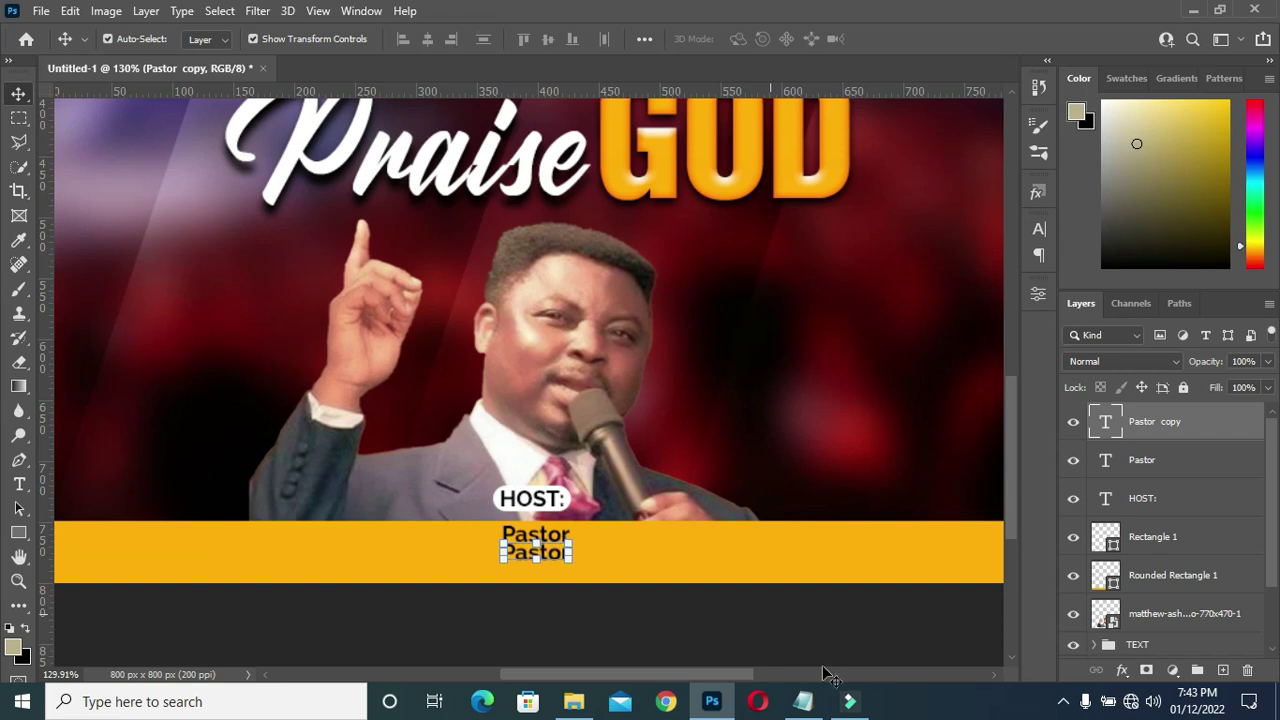
Copy the host's name from the notes and paste it over the Pastor copy line
click(803, 701)
drag(445, 458, 331, 462)
key(ctrl+c)
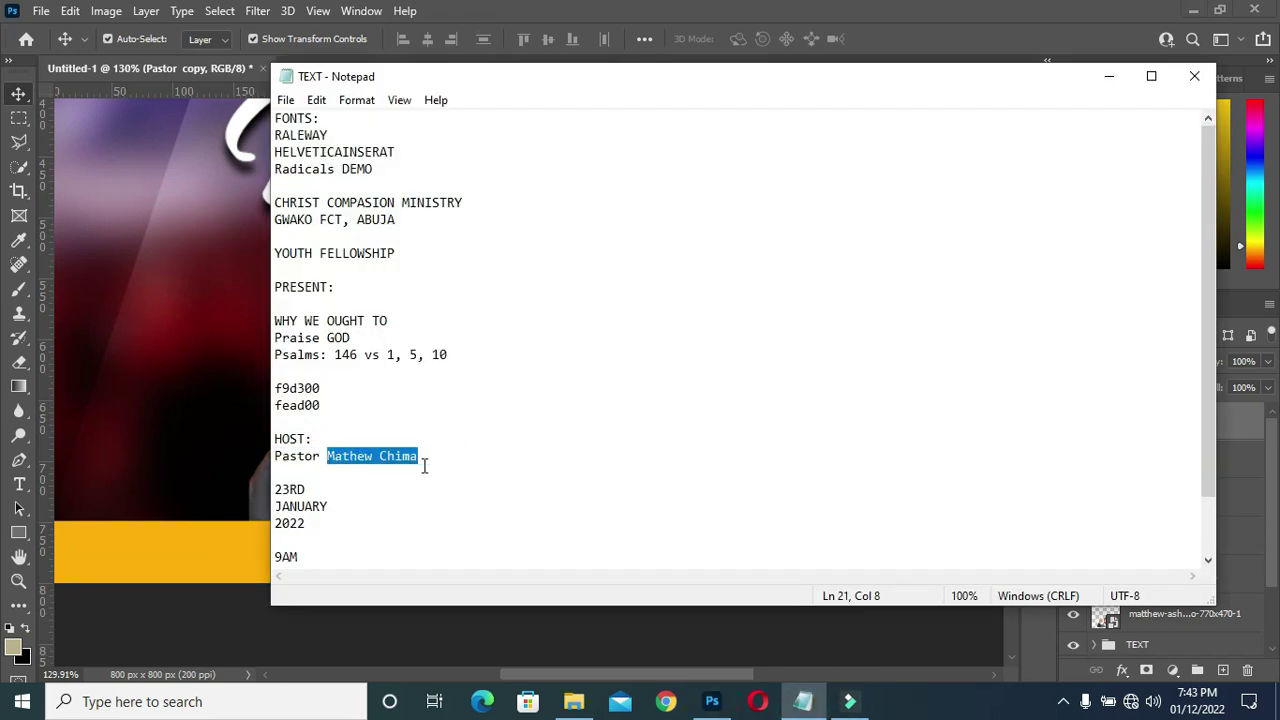
click(1108, 76)
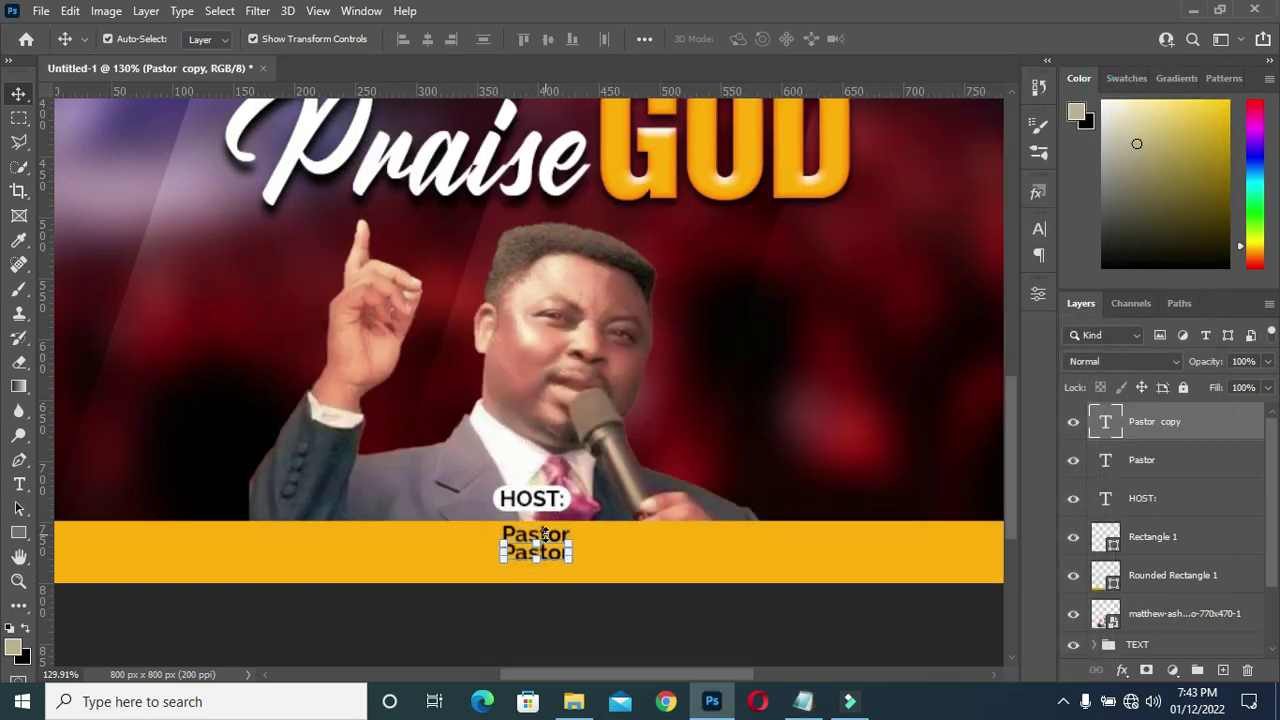
double_click(549, 555)
drag(548, 555, 588, 557)
double_click(582, 559)
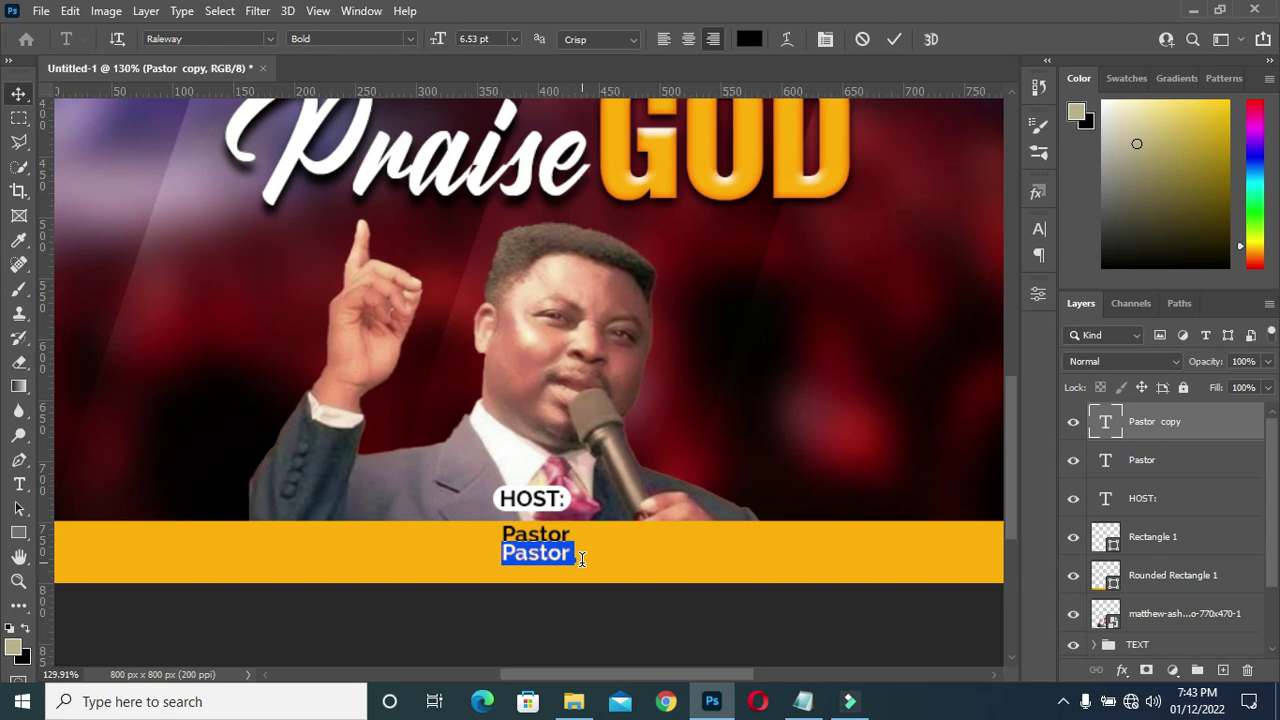
key(ctrl+v)
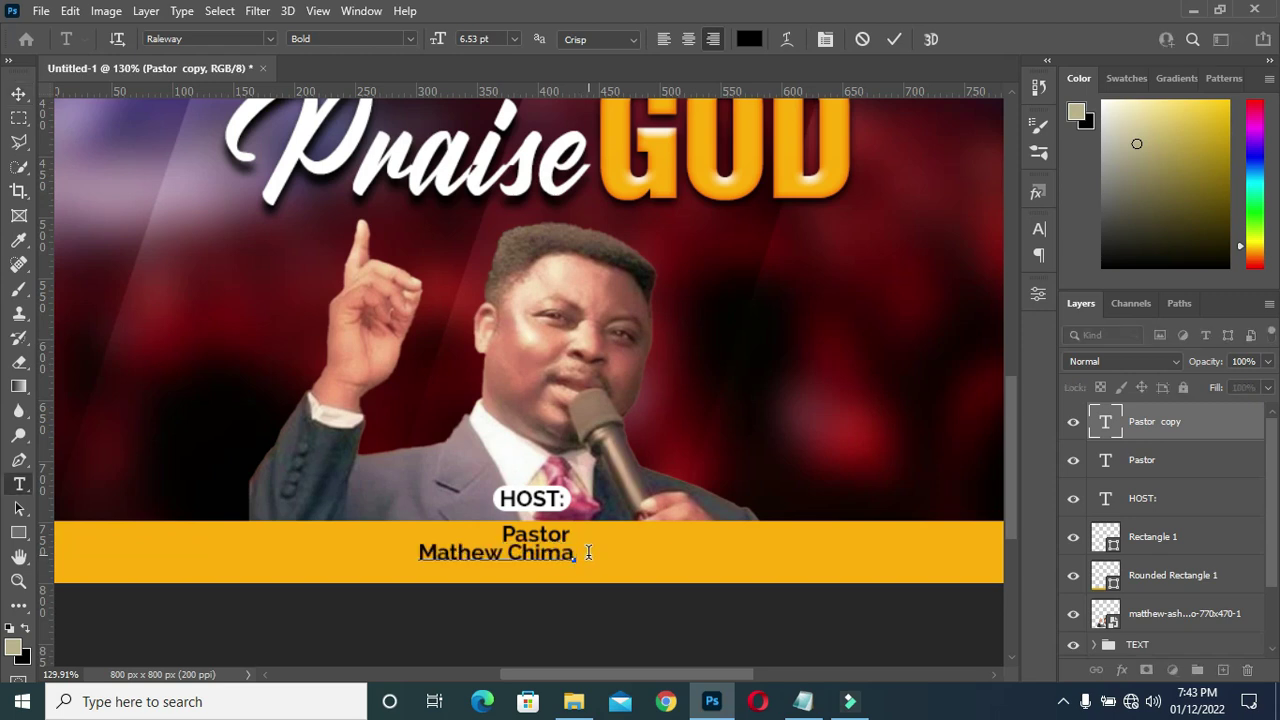
click(894, 39)
Move the host's name so it sits centred under Pastor
click(19, 93)
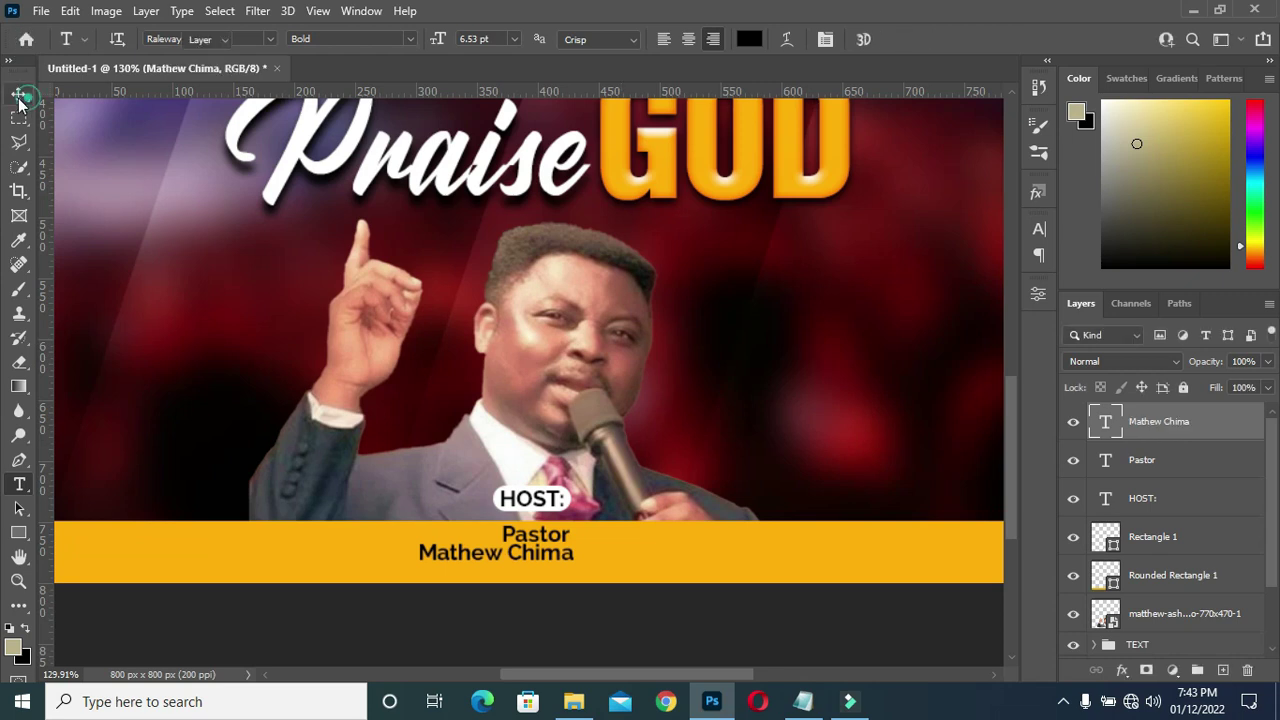
drag(537, 557, 578, 561)
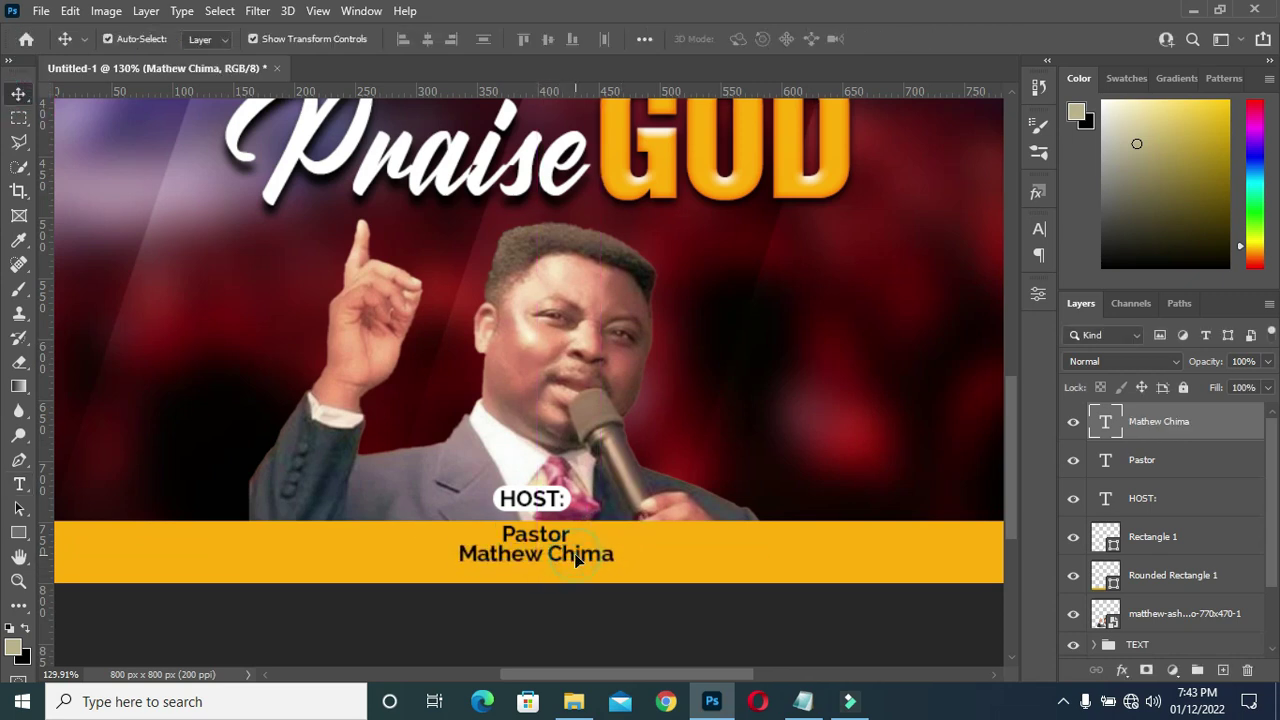
click(638, 622)
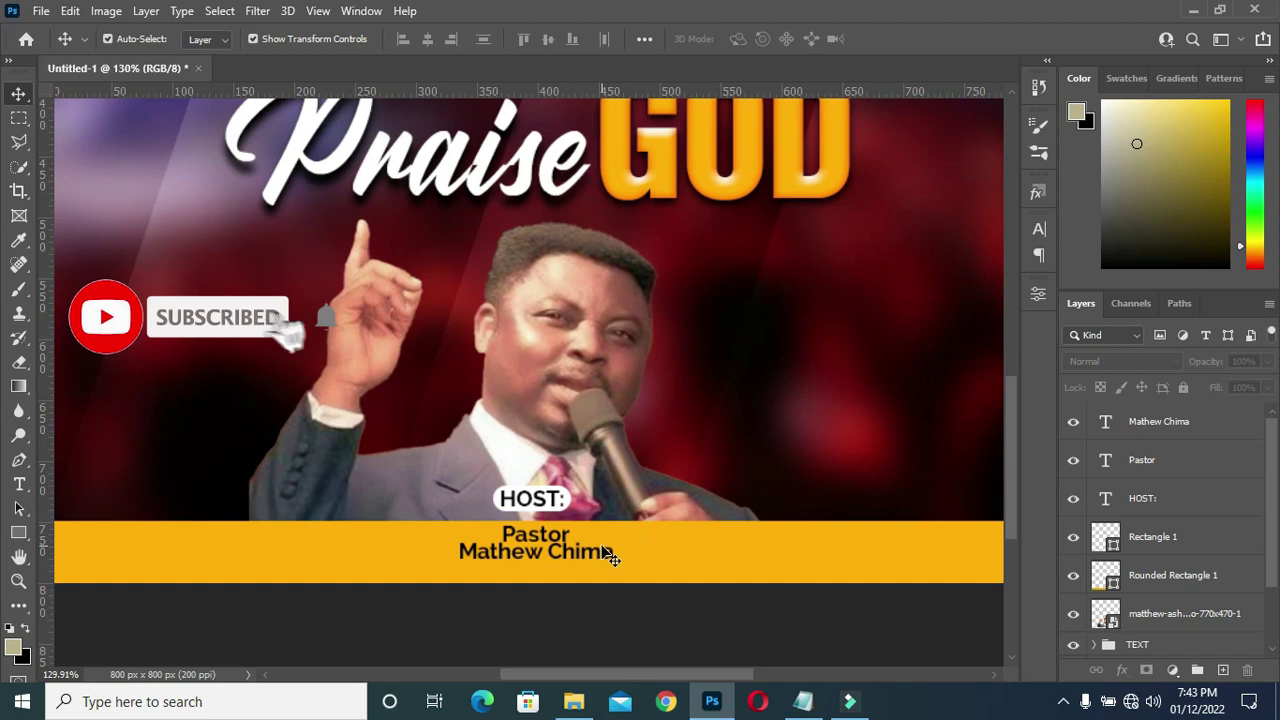
scroll(651, 543, down, 2)
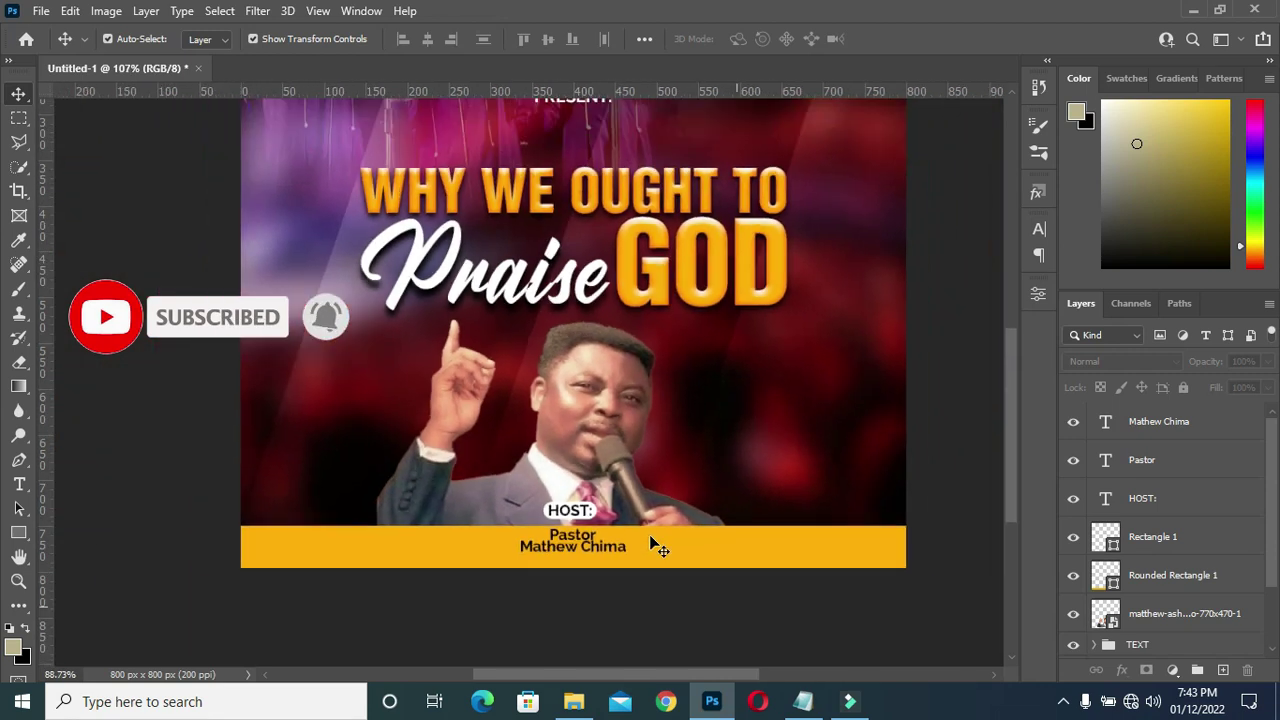
scroll(651, 543, down, 1)
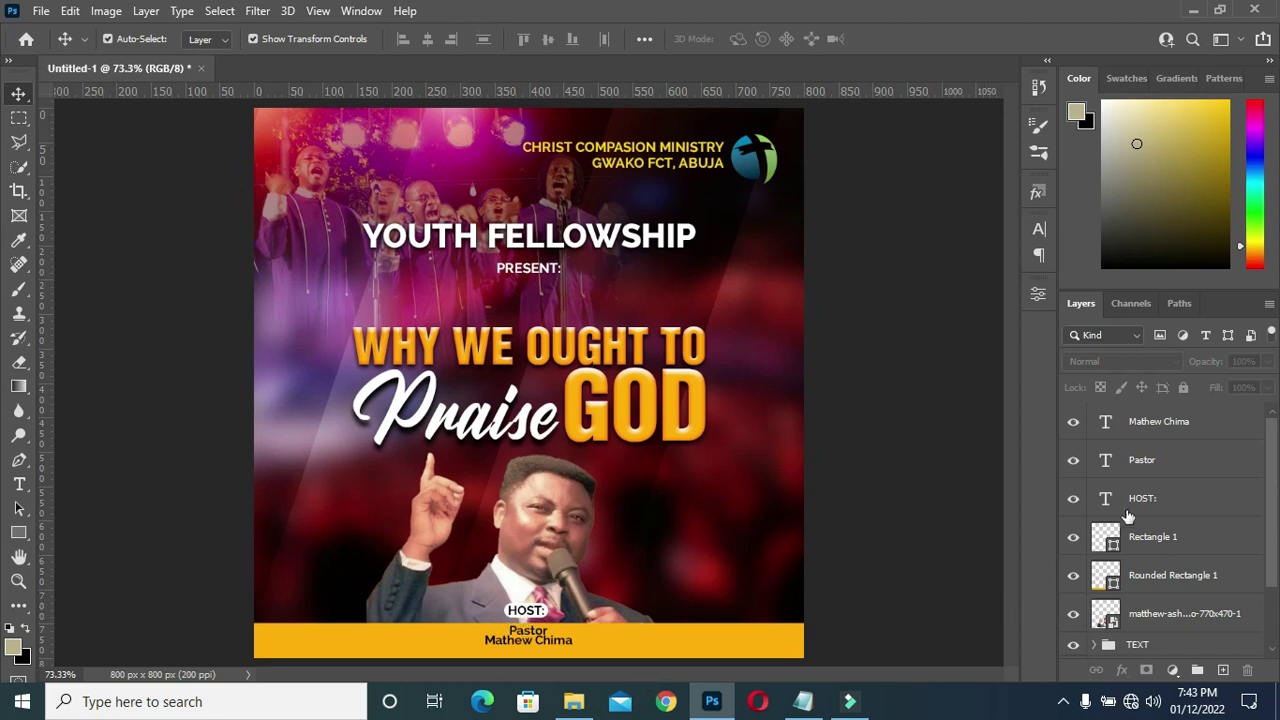
click(1155, 537)
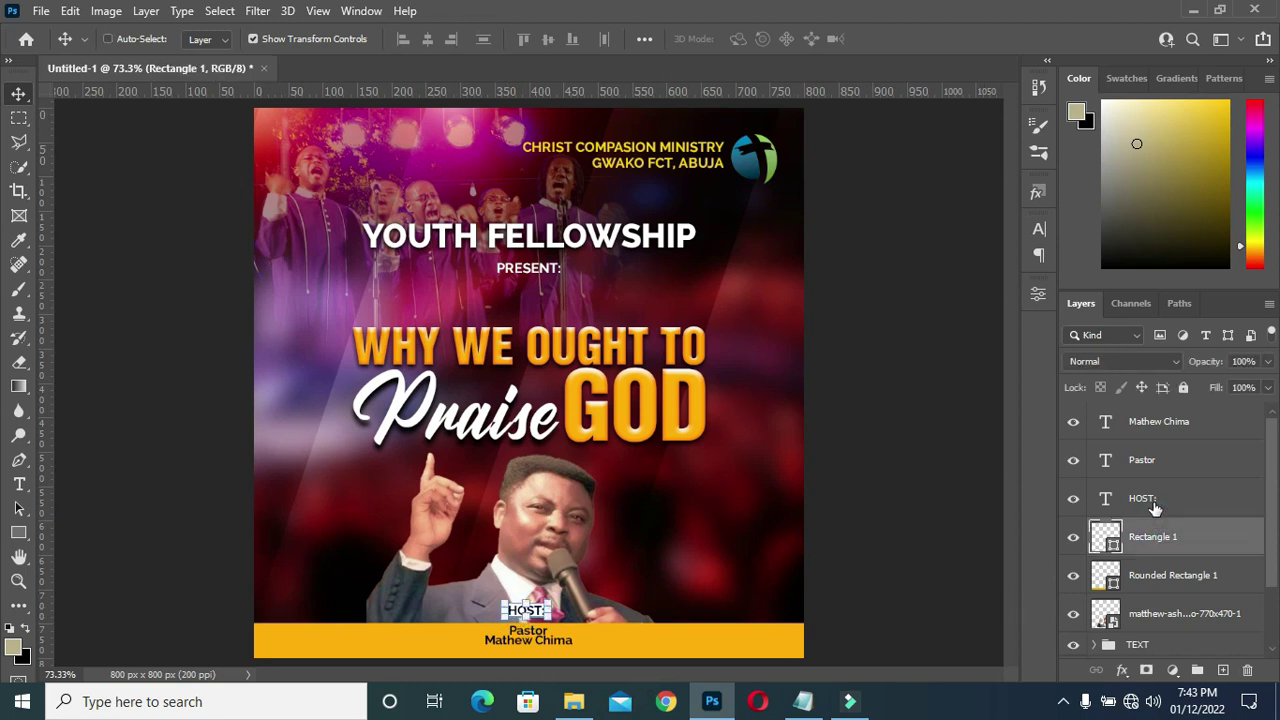
shift+click(1155, 505)
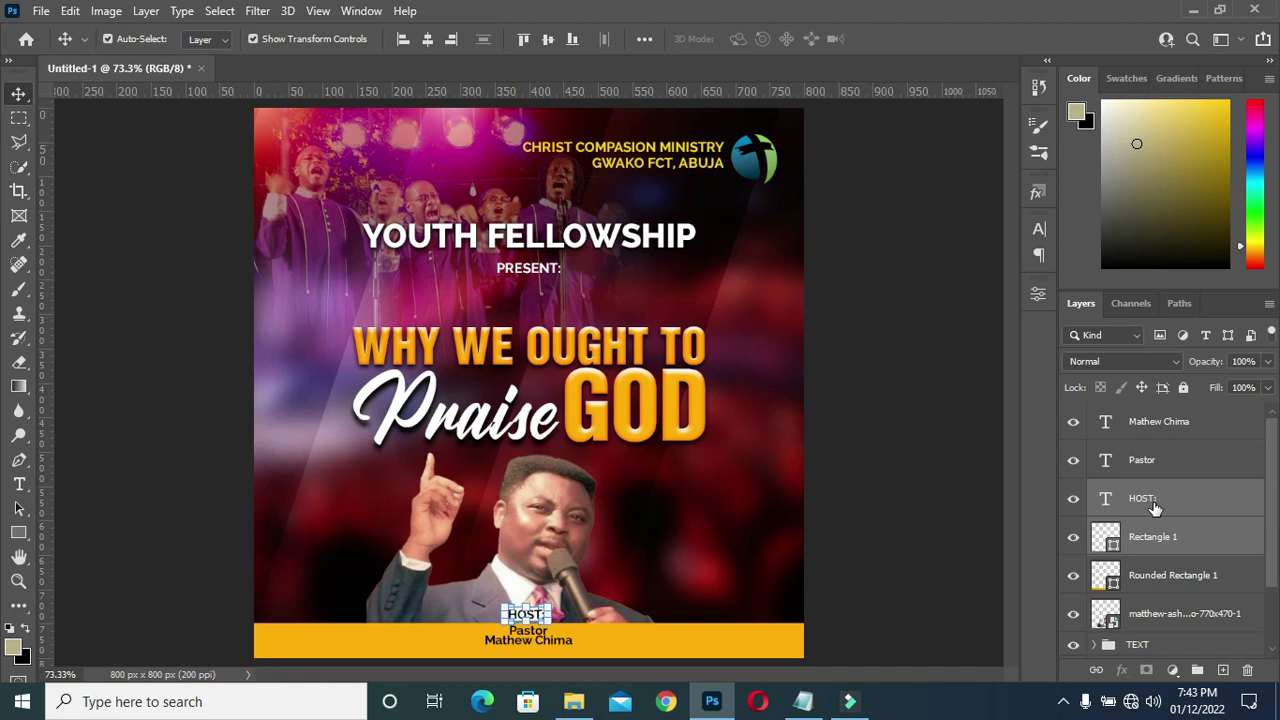
click(867, 477)
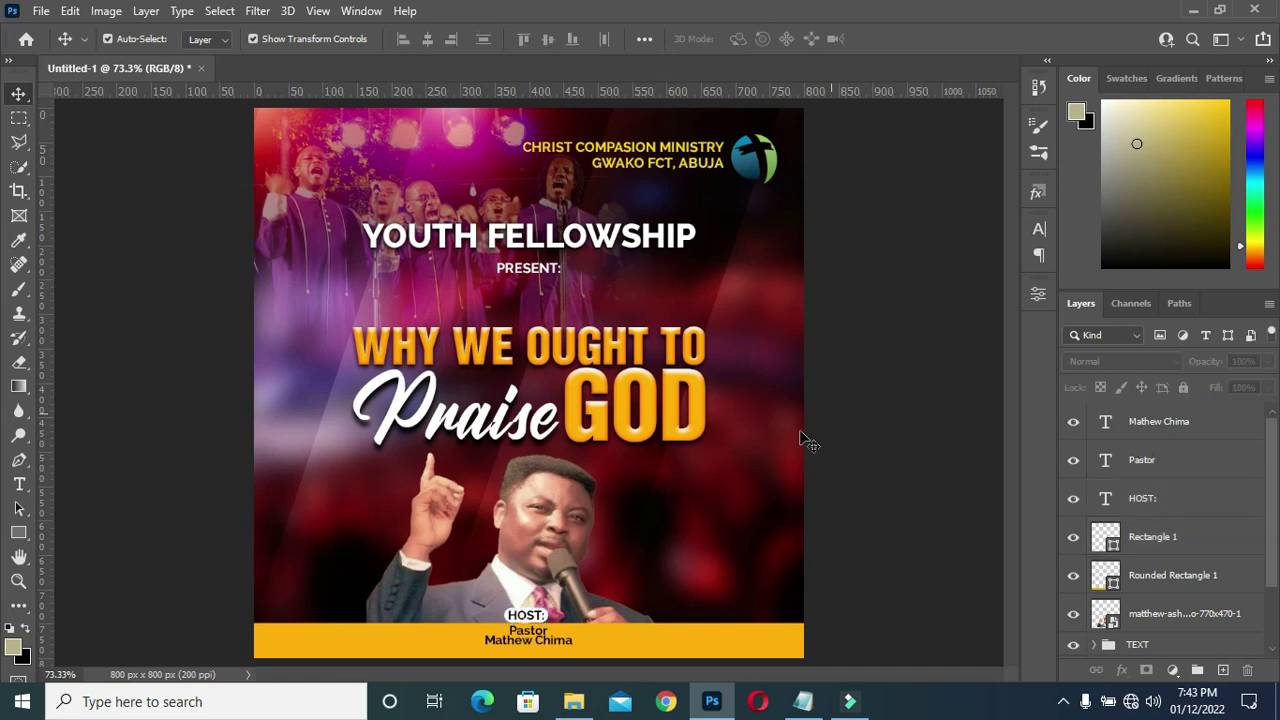
scroll(578, 643, up, 3)
scroll(555, 628, up, 2)
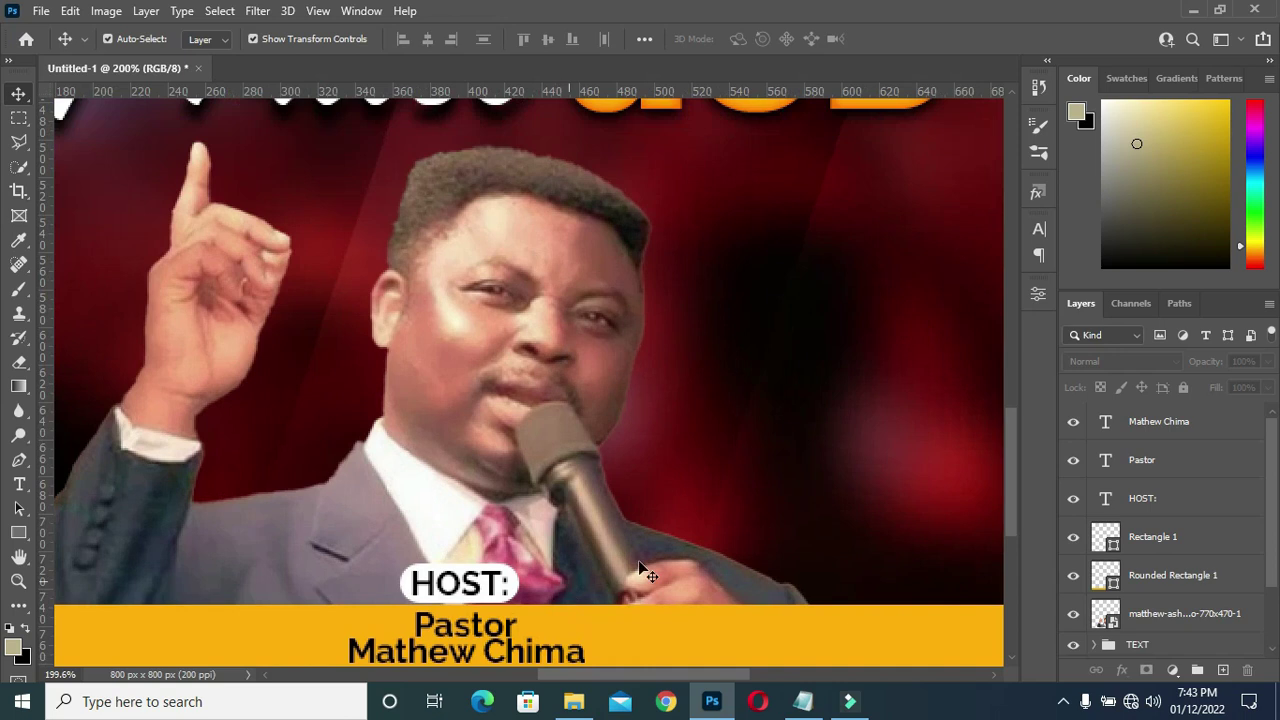
scroll(1016, 485, down, 3)
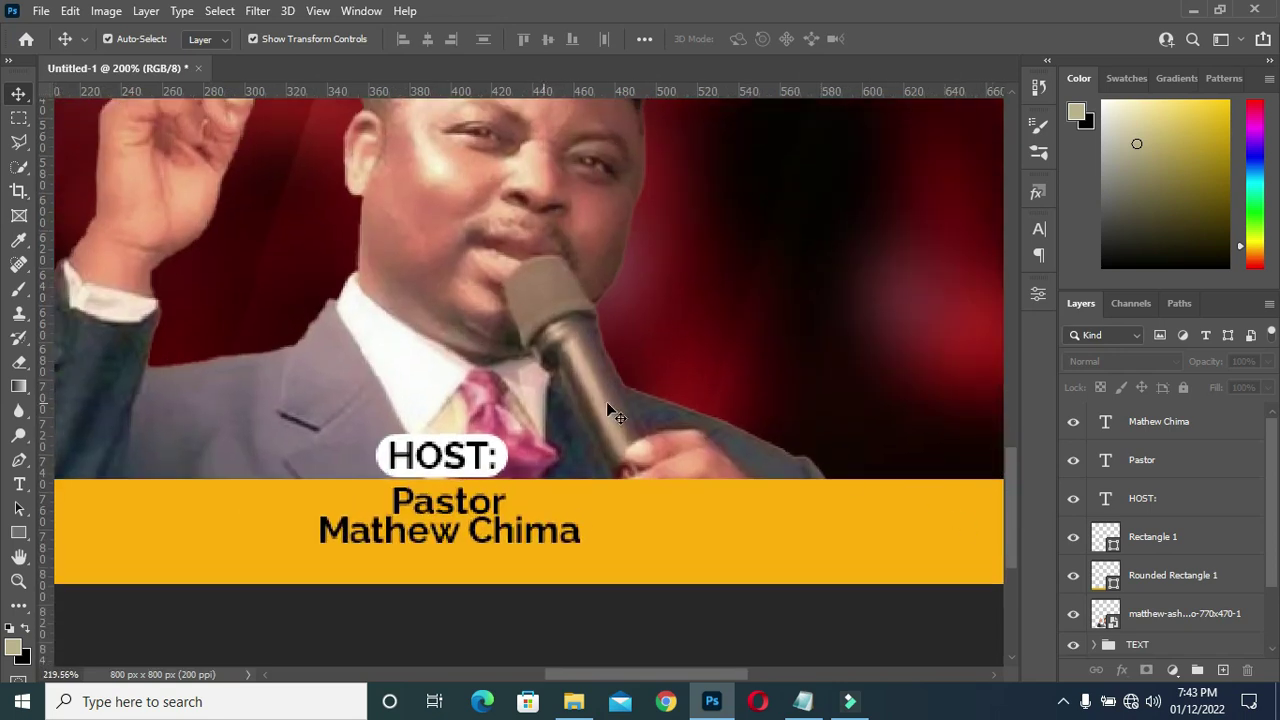
scroll(607, 404, down, 3)
scroll(605, 408, down, 1)
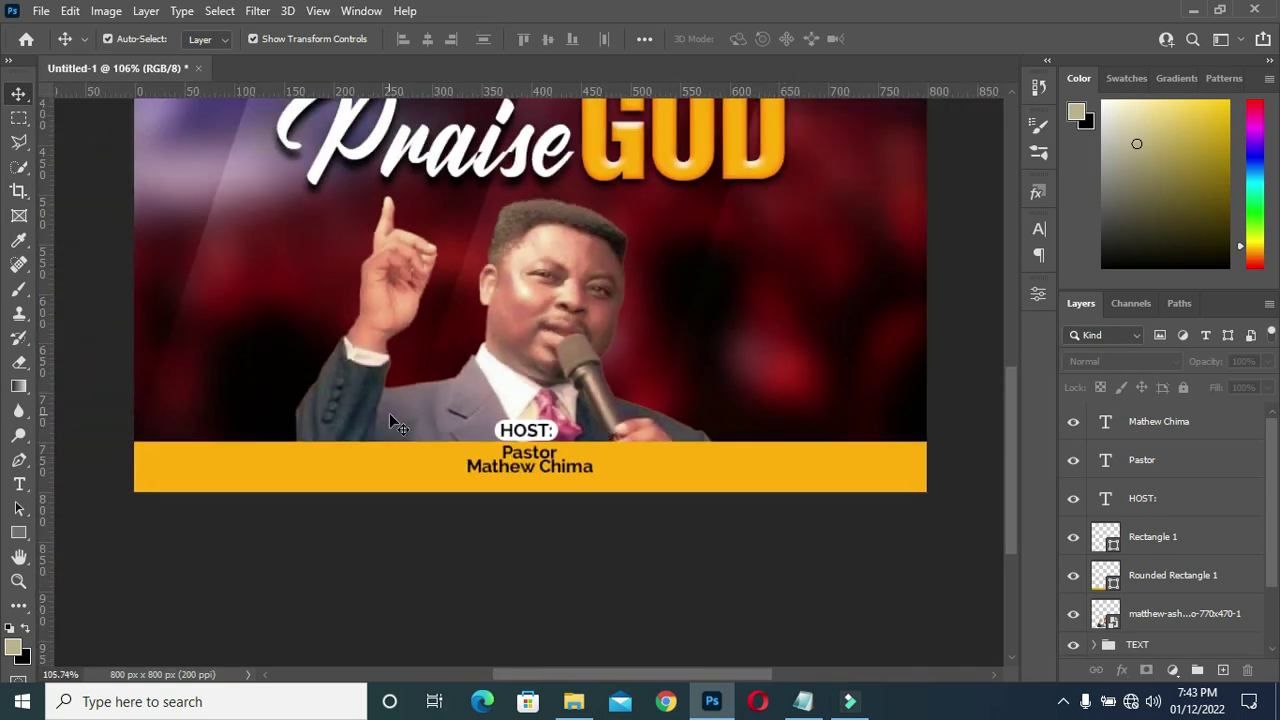
scroll(389, 413, down, 2)
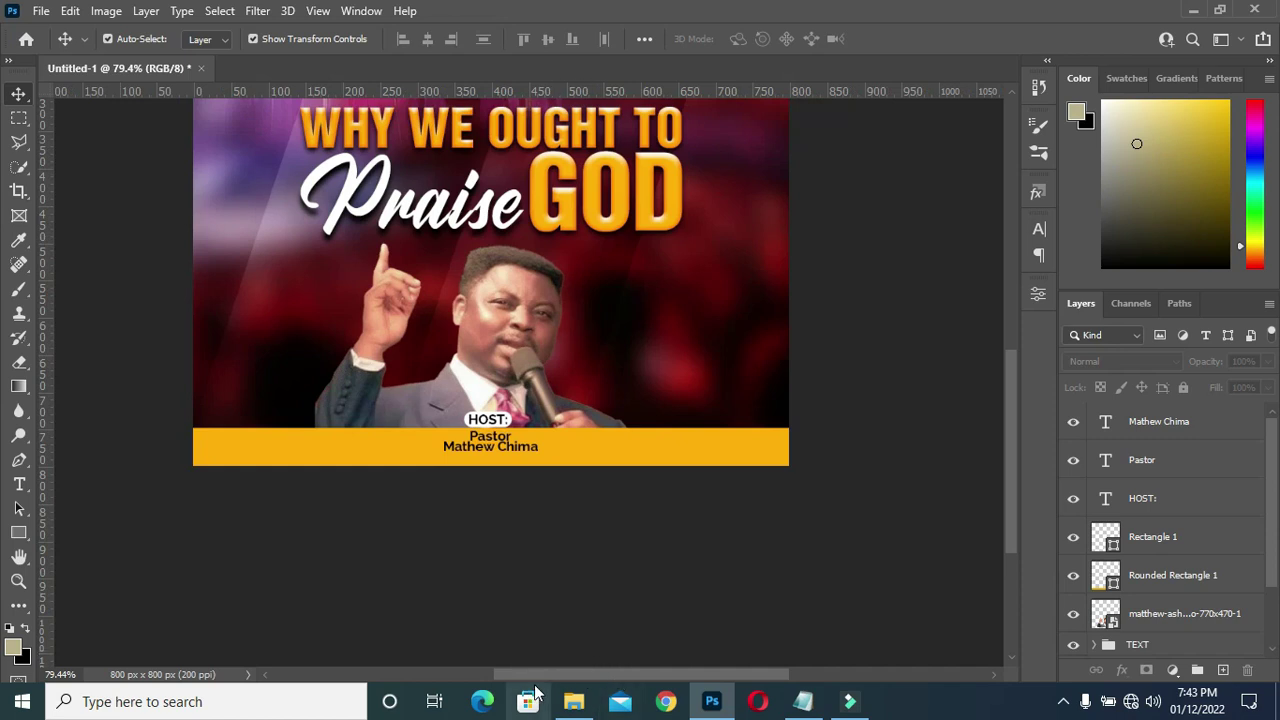
Draw a tall 143 × 234 px rounded rectangle on the left and fill it orange
click(20, 533)
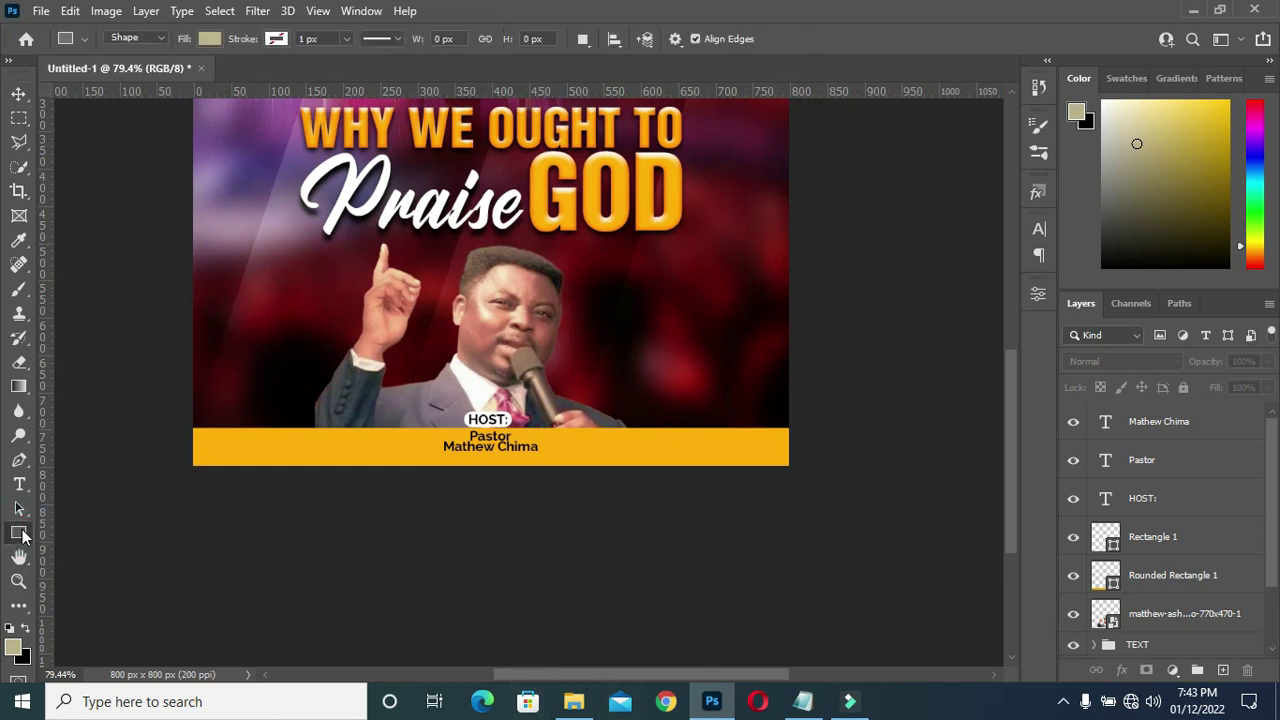
click(89, 549)
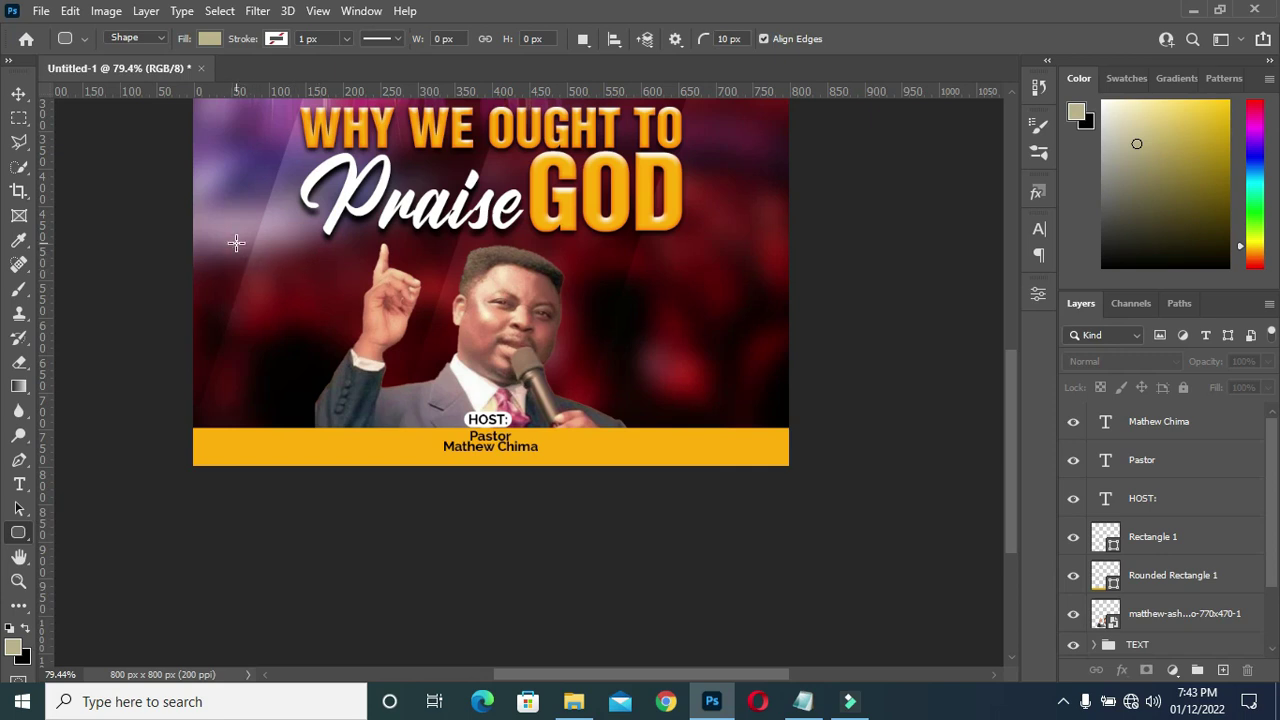
drag(237, 243, 343, 415)
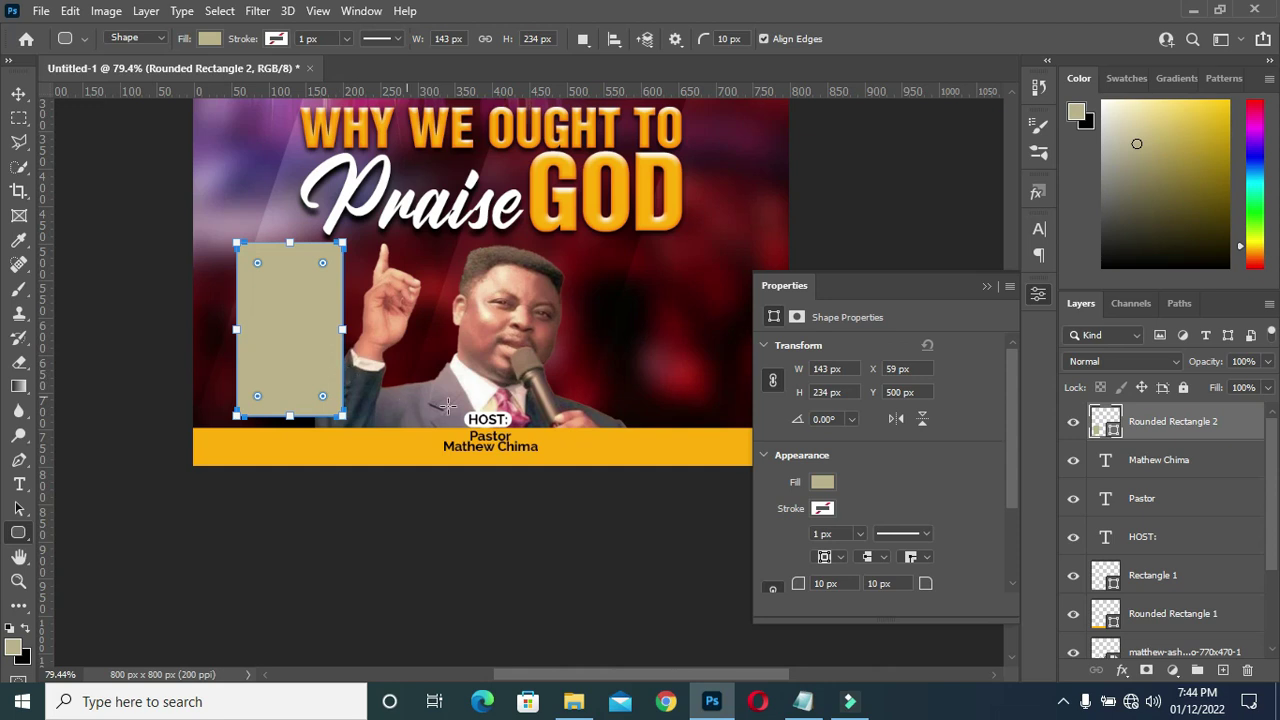
click(823, 483)
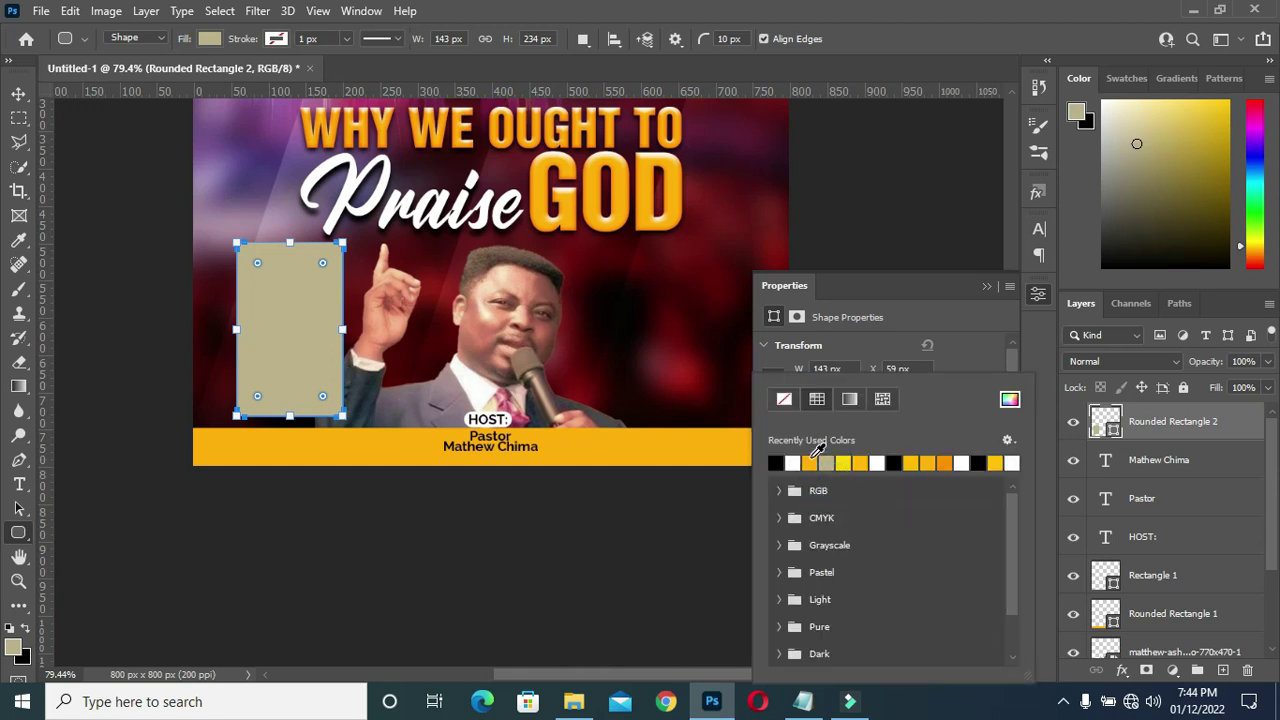
click(811, 460)
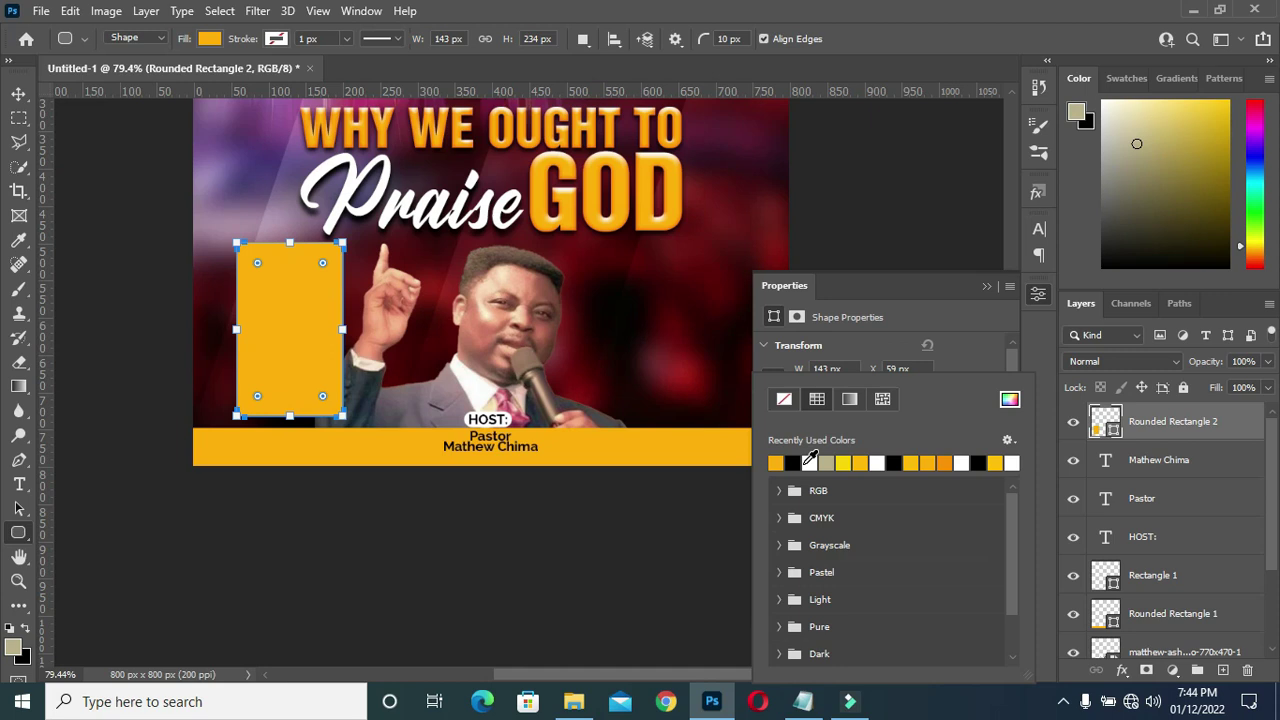
click(986, 287)
click(986, 287)
Deselect and reselect the tall orange rounded rectangle
click(19, 93)
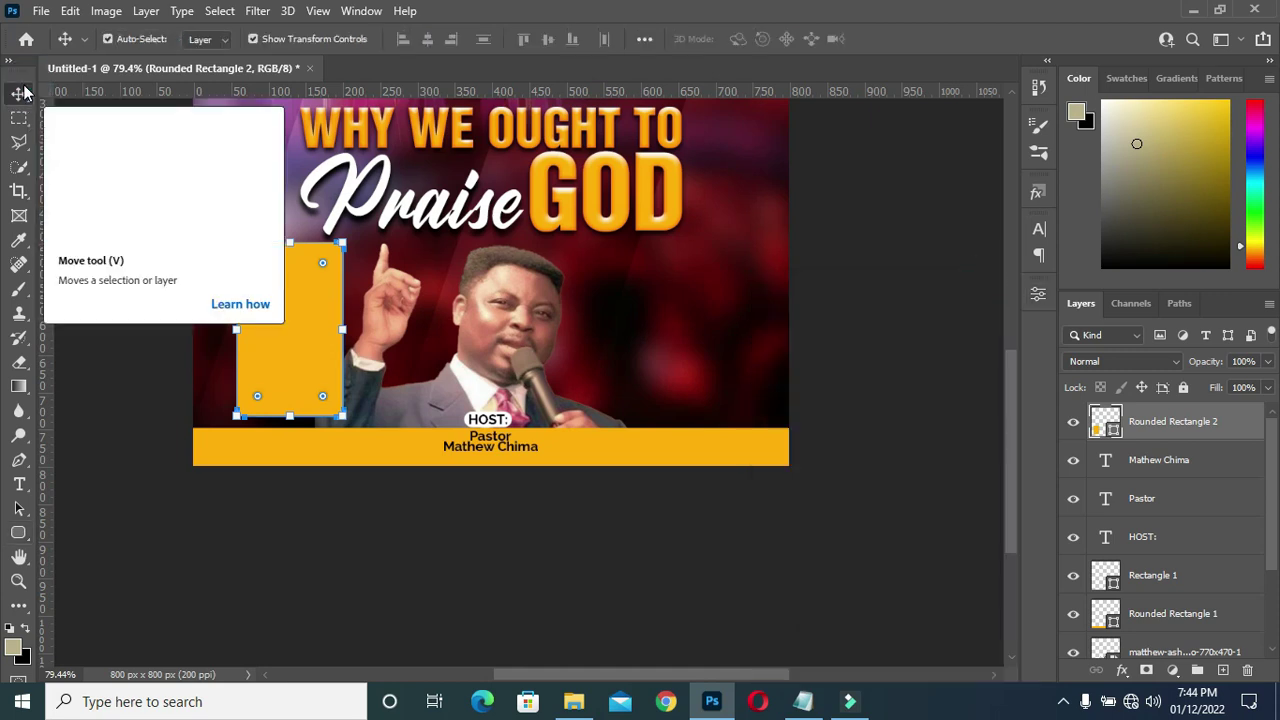
click(606, 580)
click(281, 366)
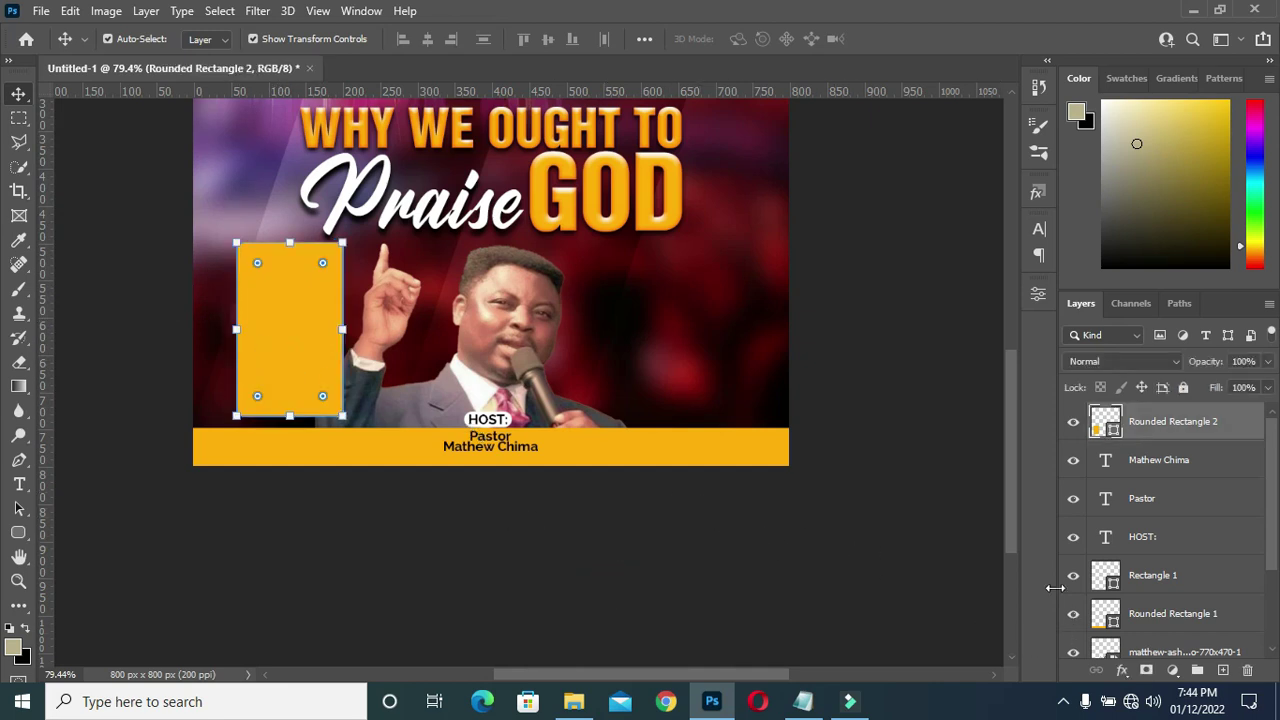
click(20, 535)
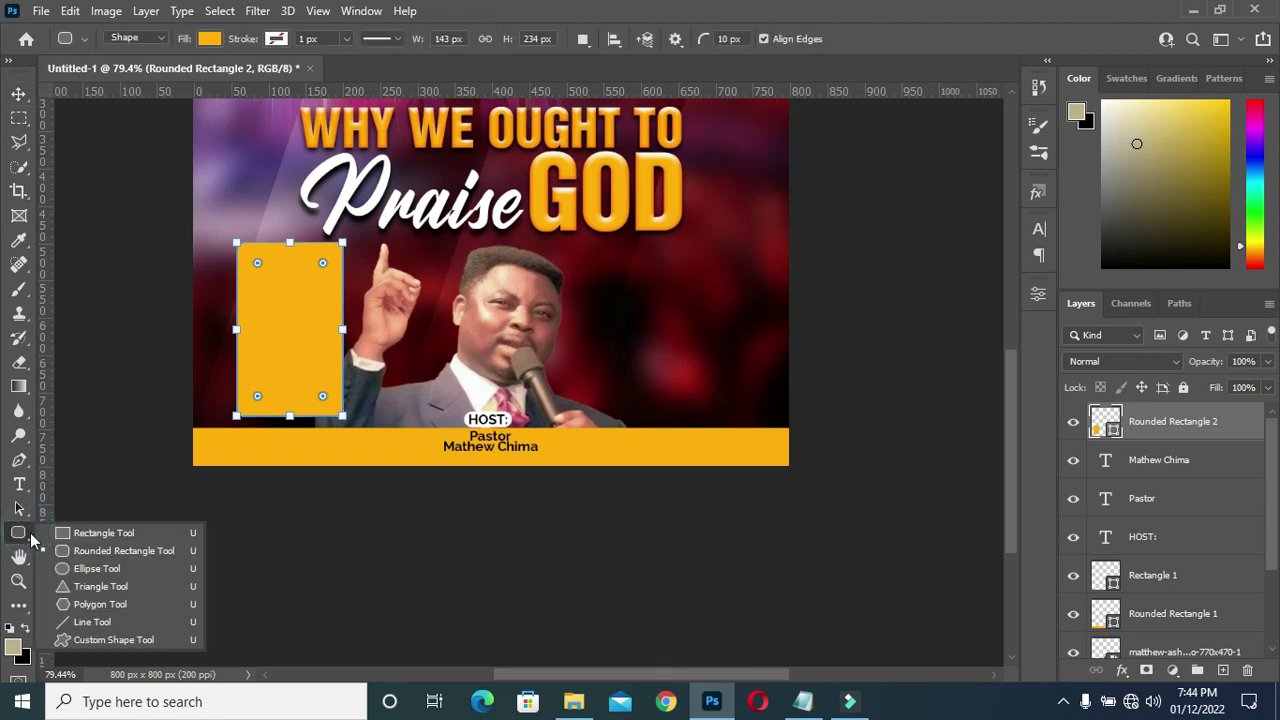
Draw a small rounded square and move it onto the tall rectangle's top-left corner
click(90, 551)
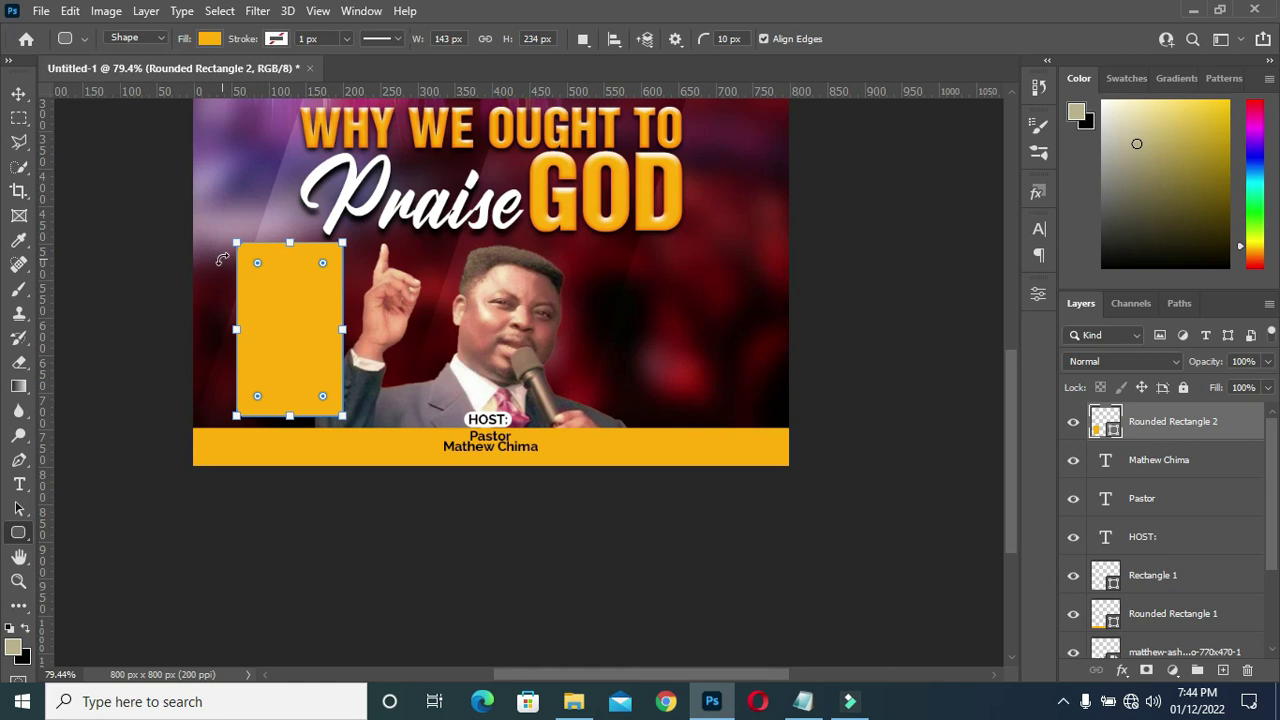
drag(217, 187, 255, 226)
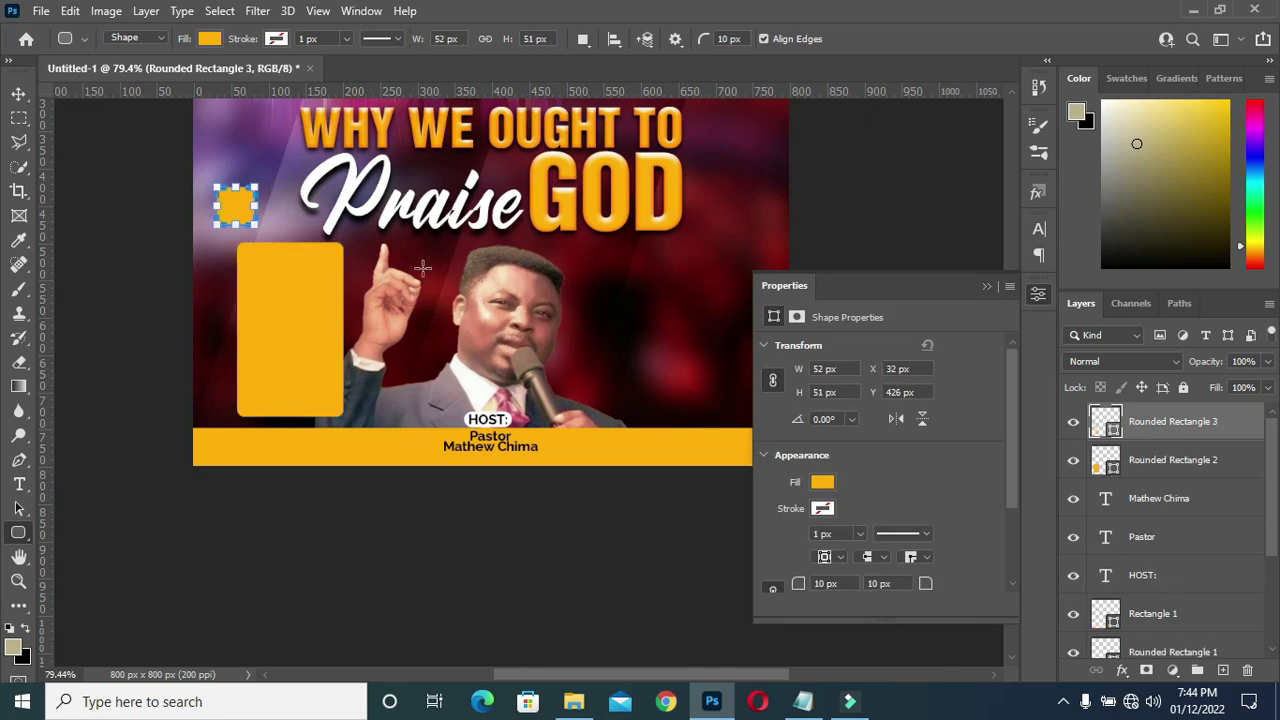
click(19, 93)
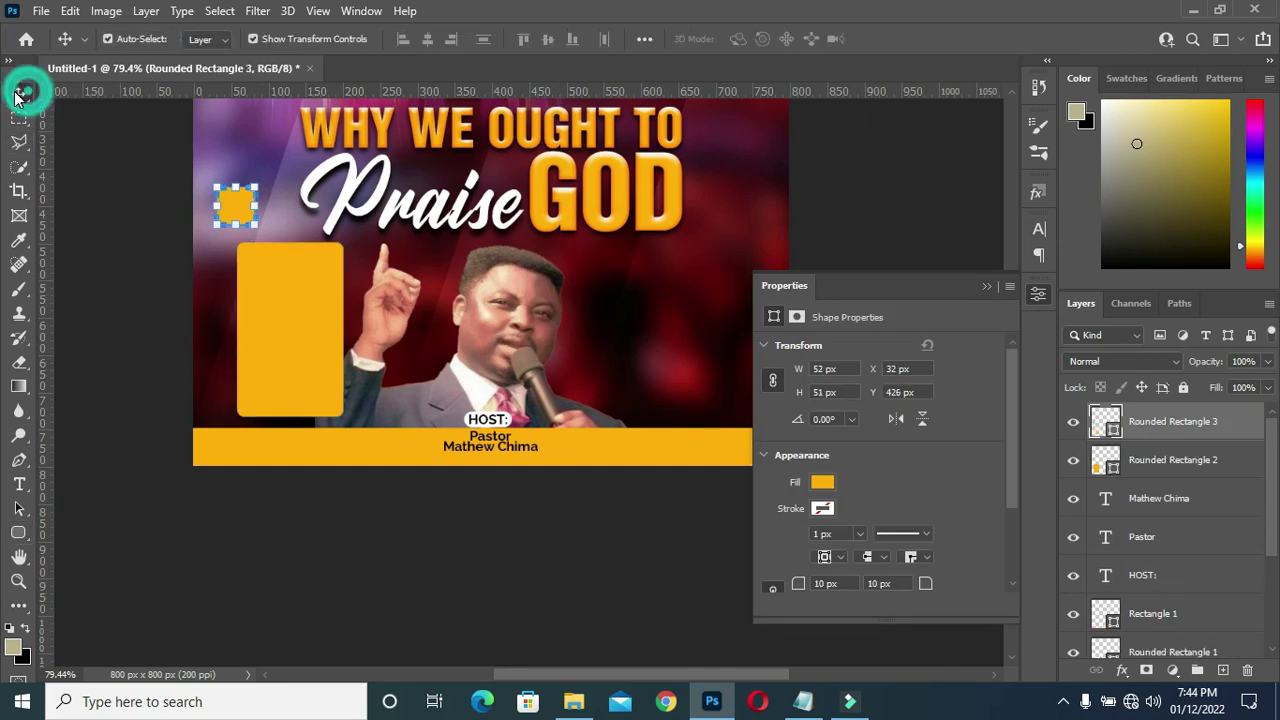
click(980, 285)
drag(230, 210, 231, 281)
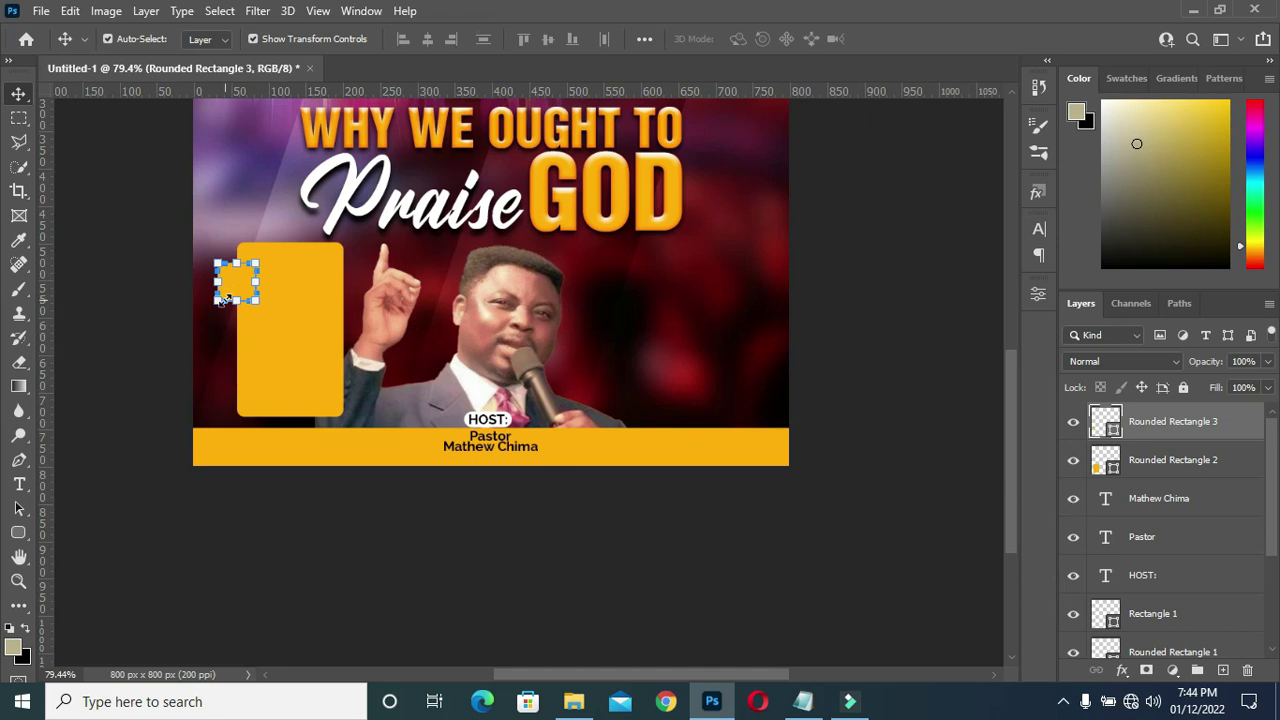
drag(226, 298, 223, 300)
click(1123, 672)
Apply a Drop Shadow with 5 px distance and 16 px size to the small square
click(1128, 682)
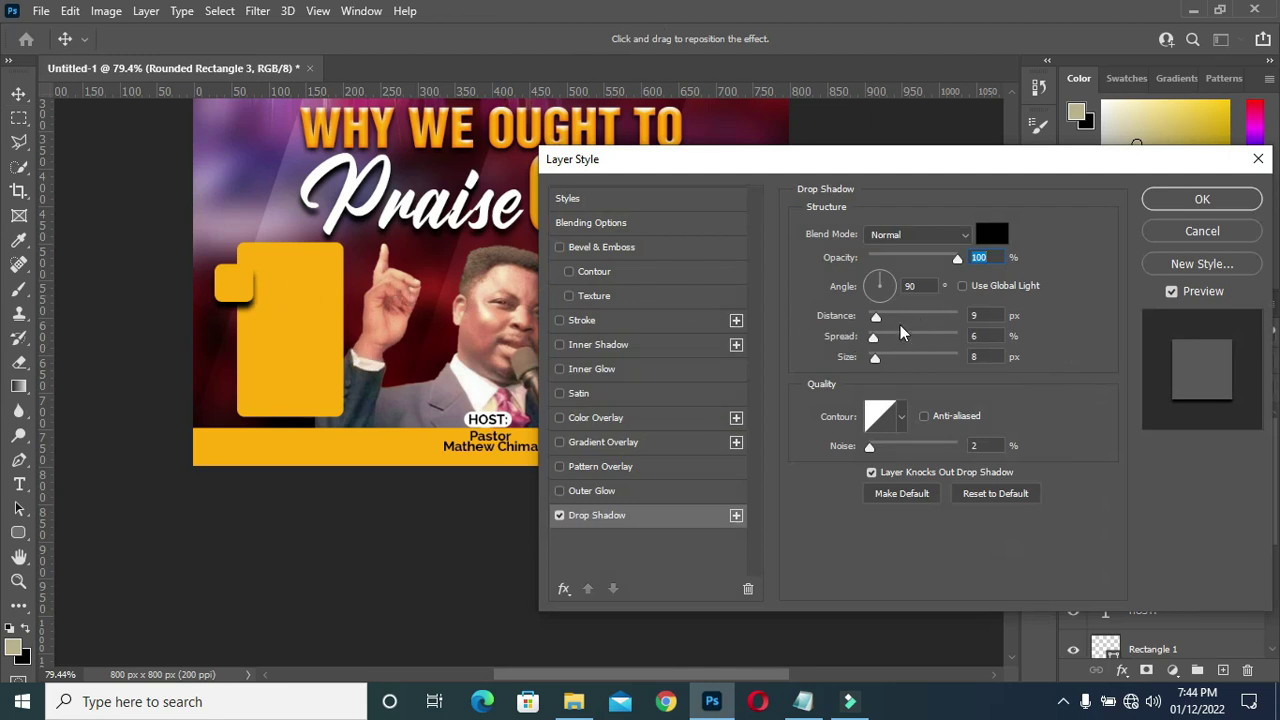
drag(875, 325, 879, 360)
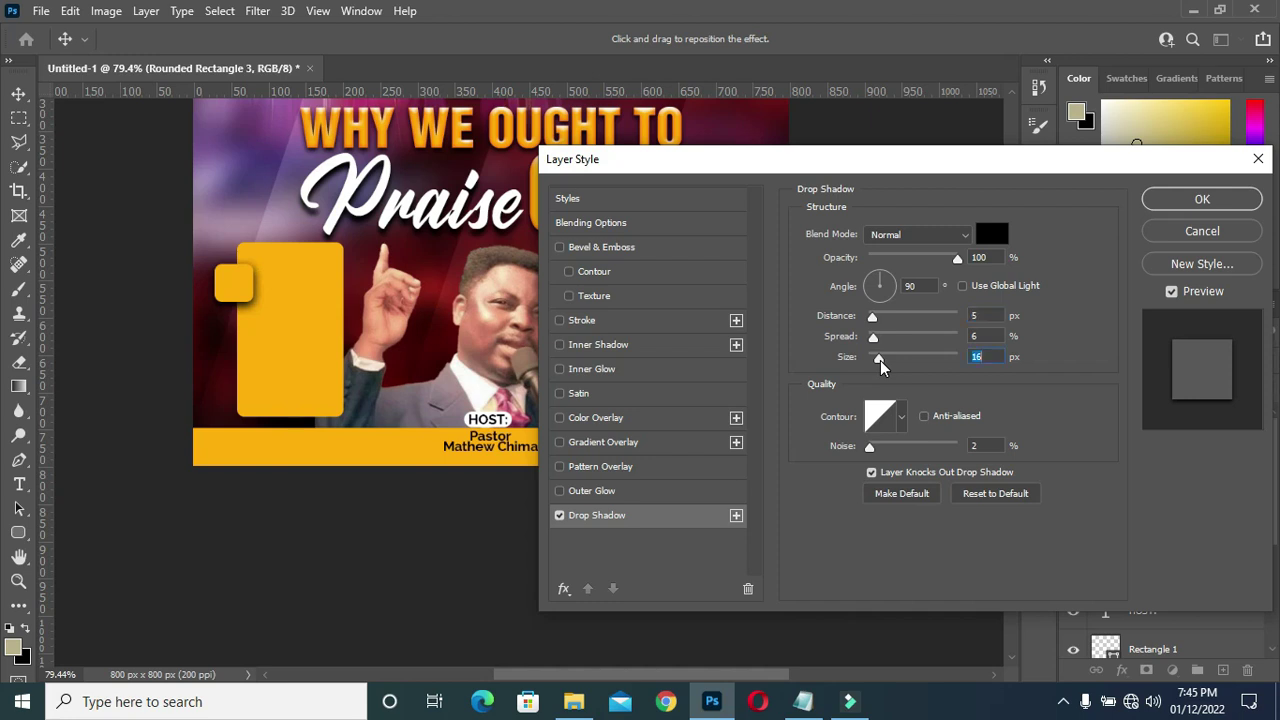
click(1199, 200)
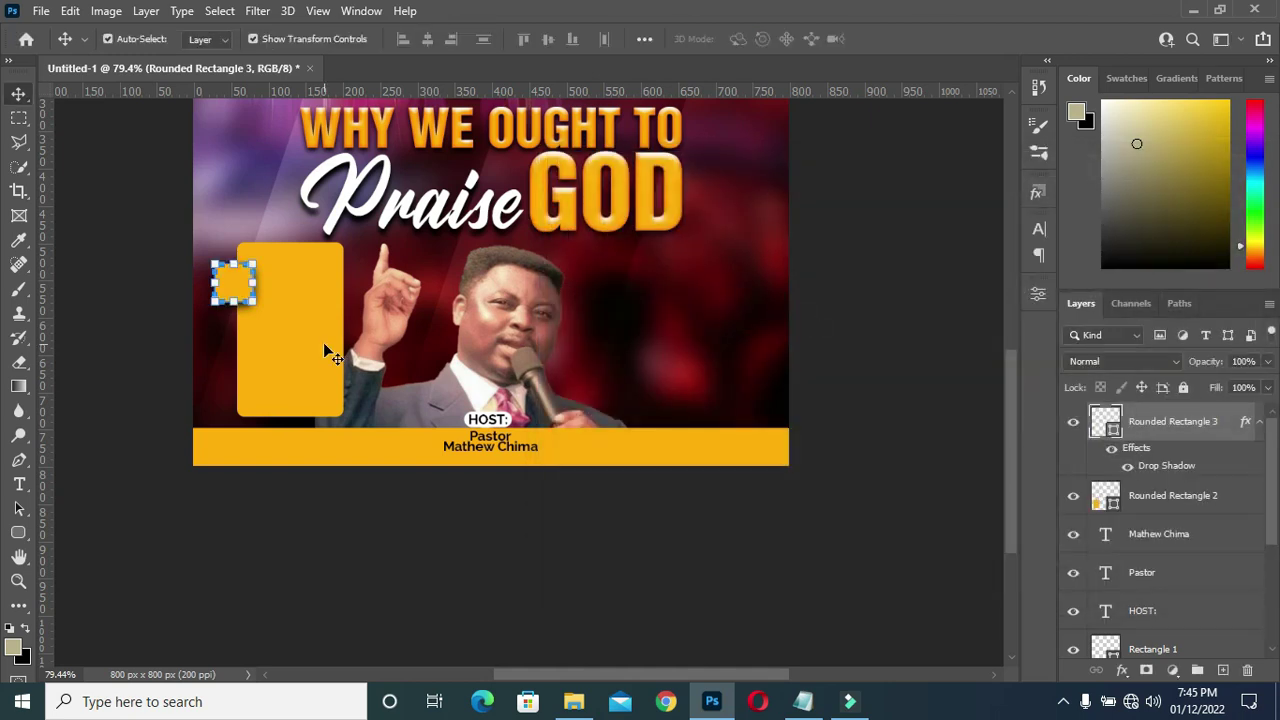
click(457, 531)
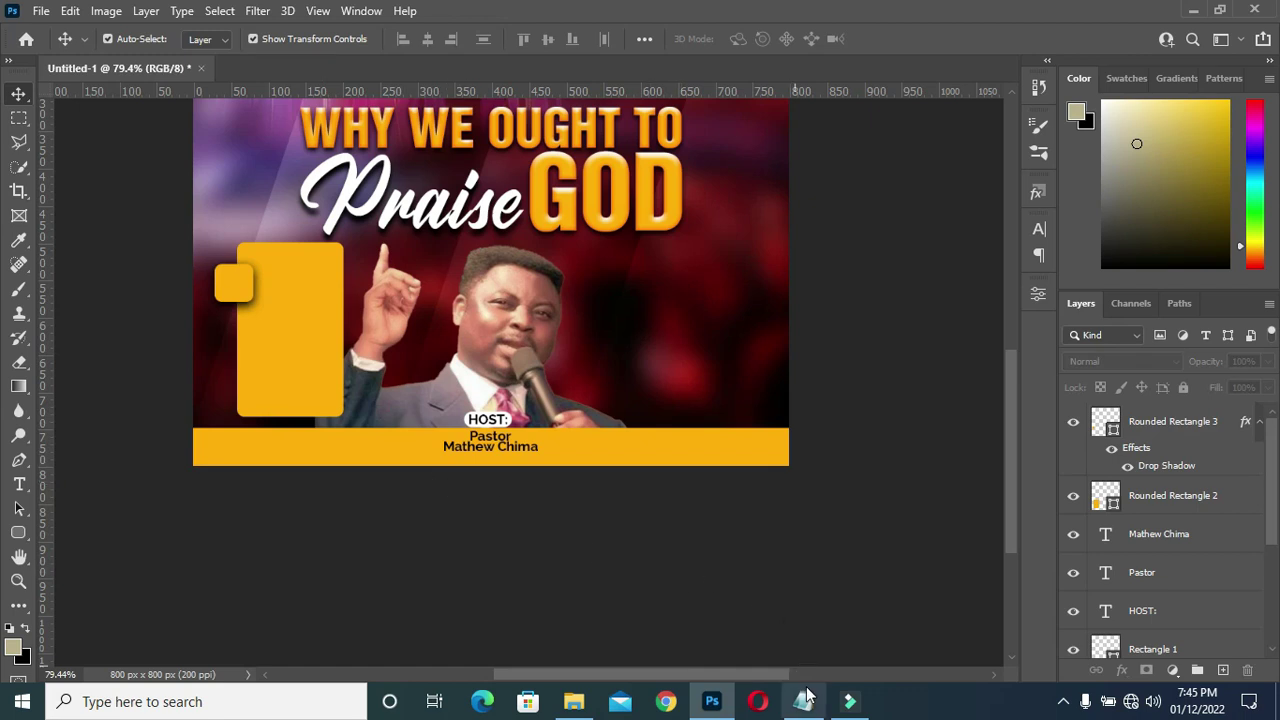
Place the Calendar file into the flyer, scaled down onto the small yellow square
click(573, 701)
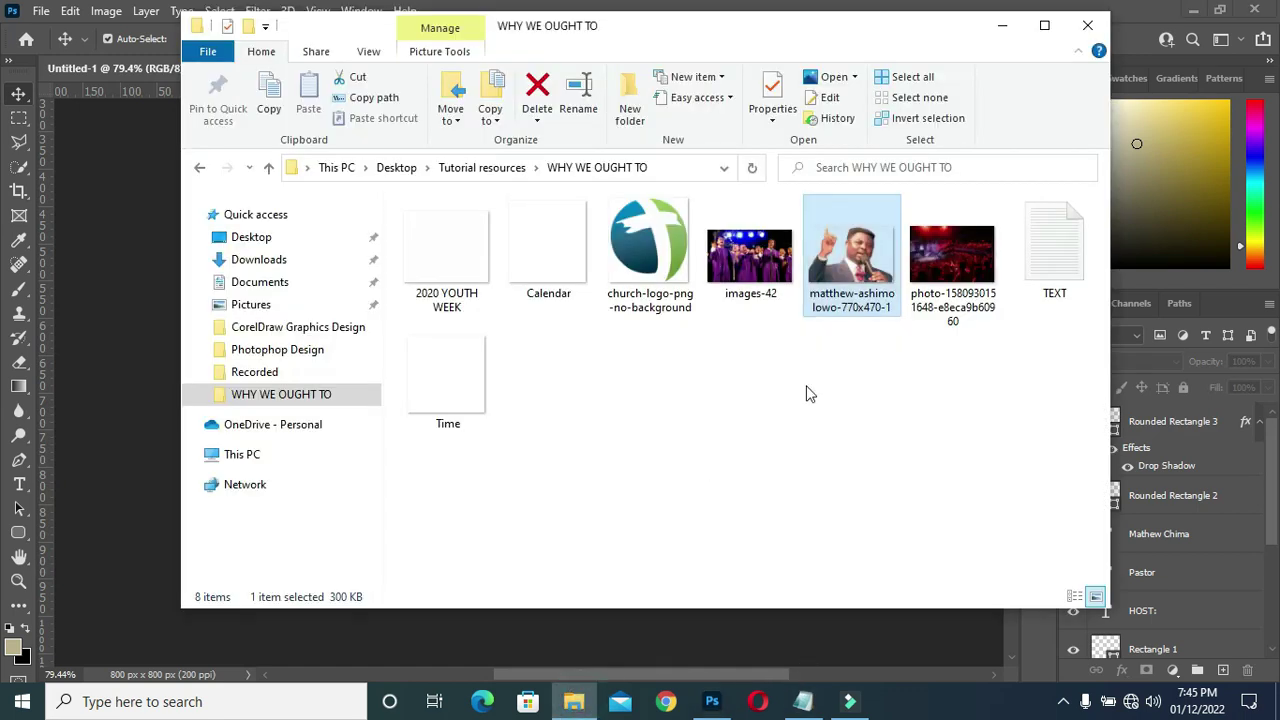
click(557, 258)
drag(557, 253, 470, 353)
drag(579, 282, 443, 301)
scroll(443, 301, up, 2)
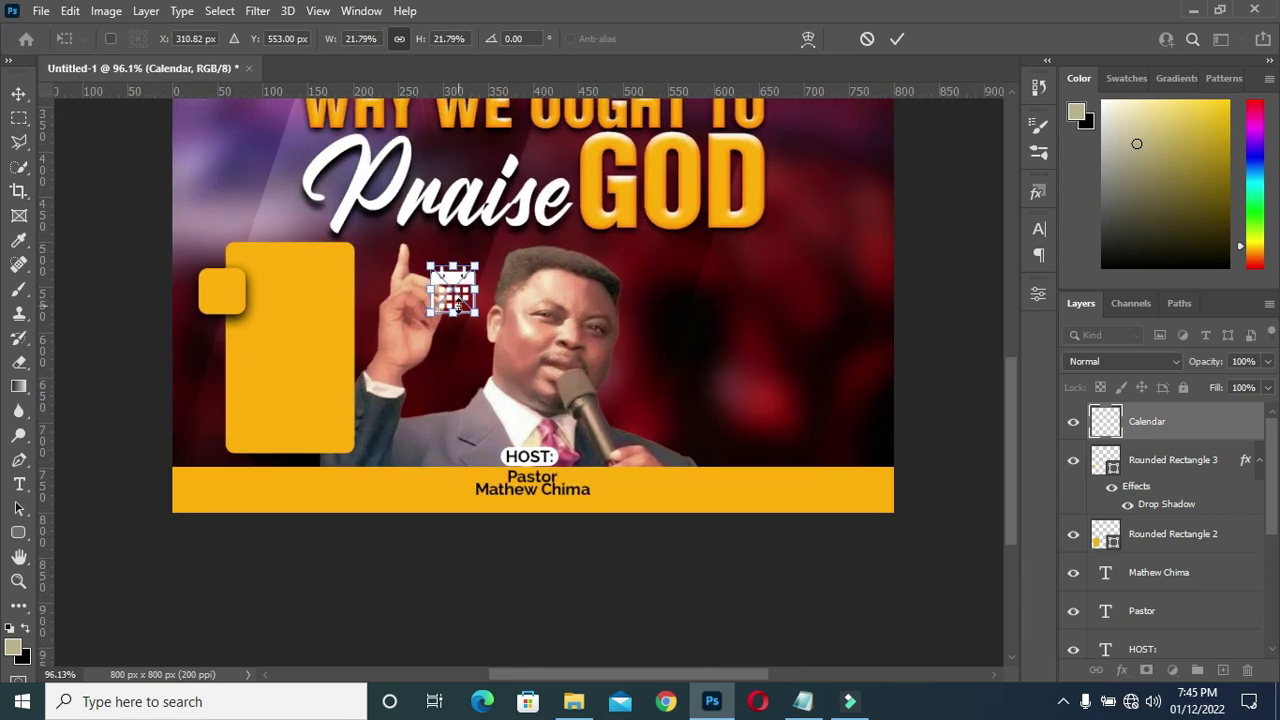
drag(459, 299, 235, 274)
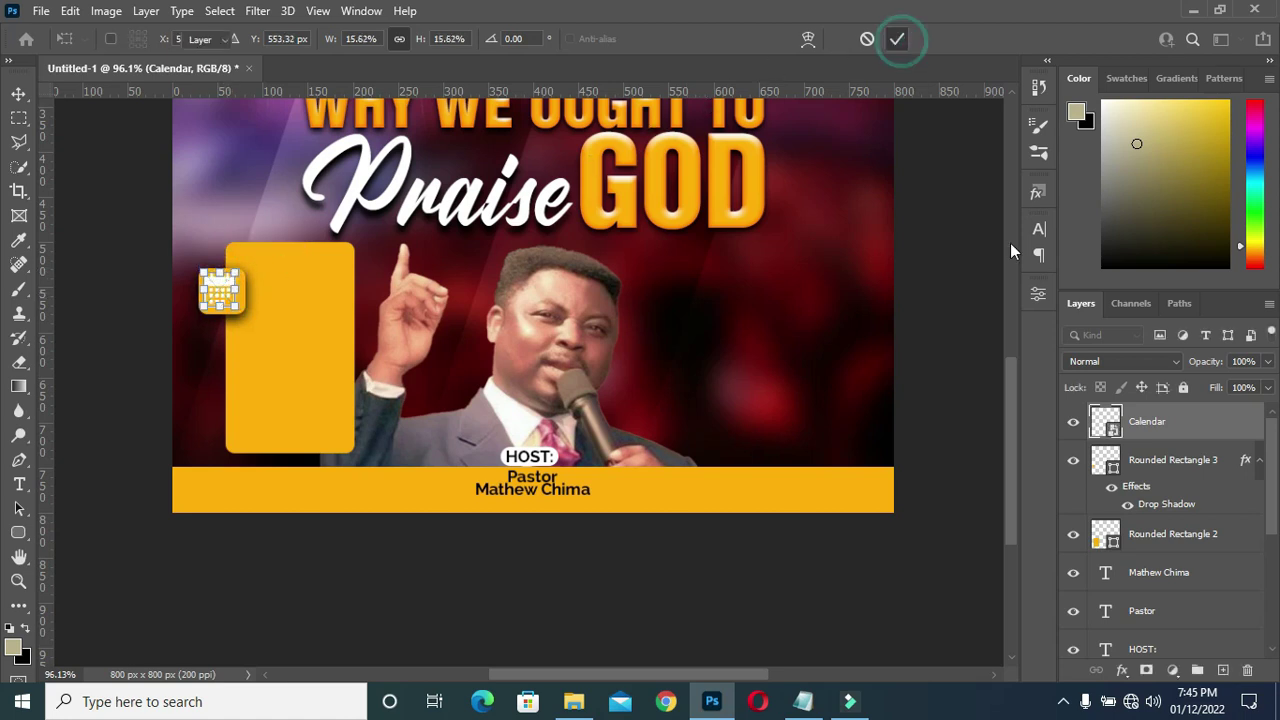
click(898, 40)
Centre the calendar horizontally on Rounded Rectangle 3
click(1259, 462)
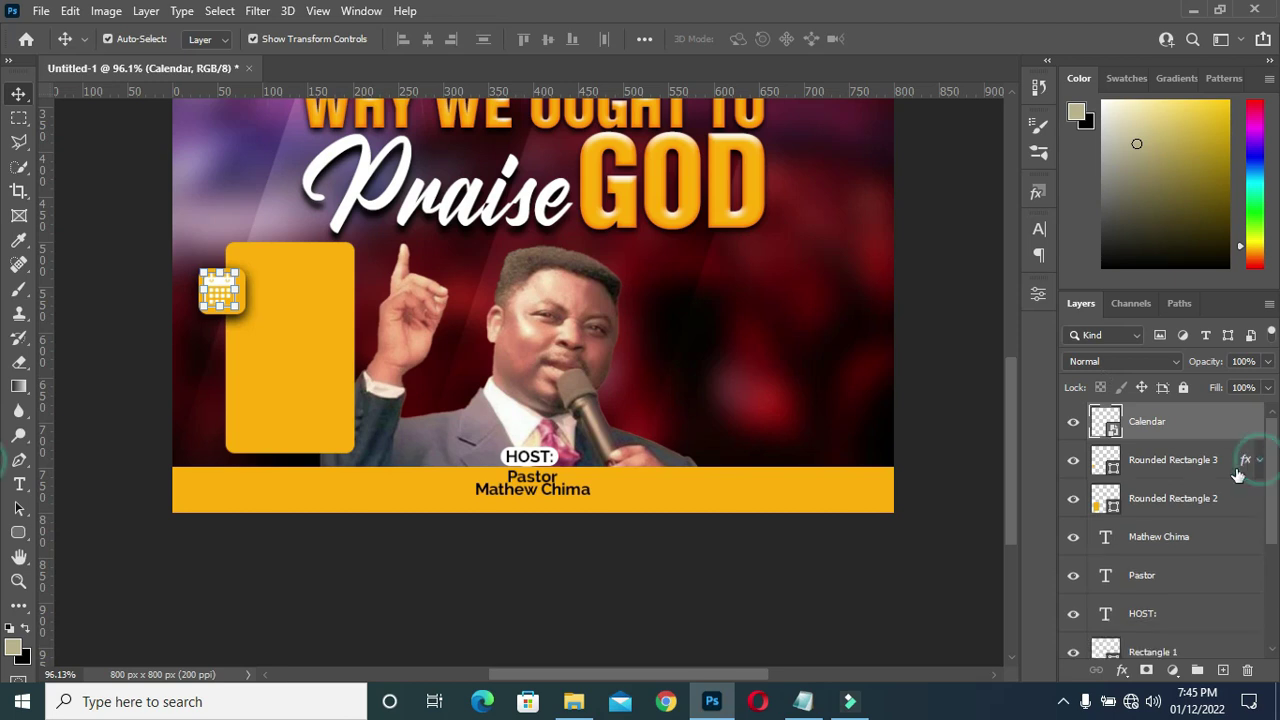
ctrl+click(1161, 466)
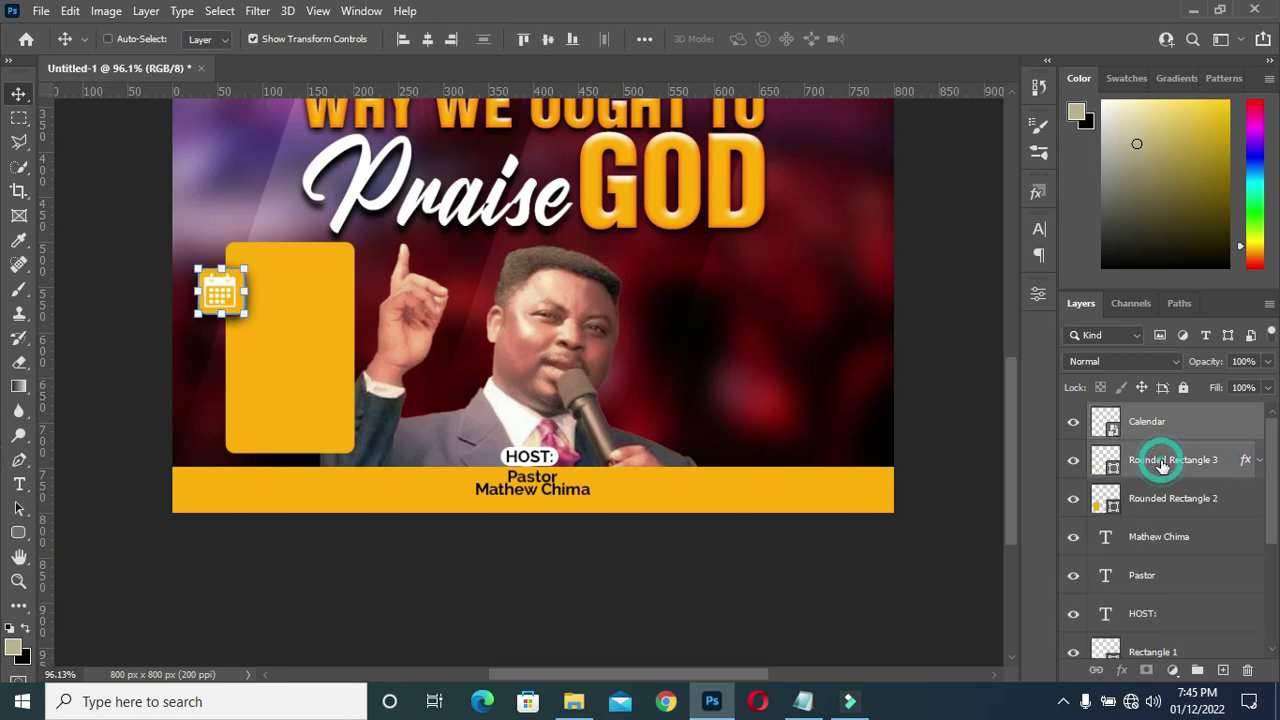
click(425, 40)
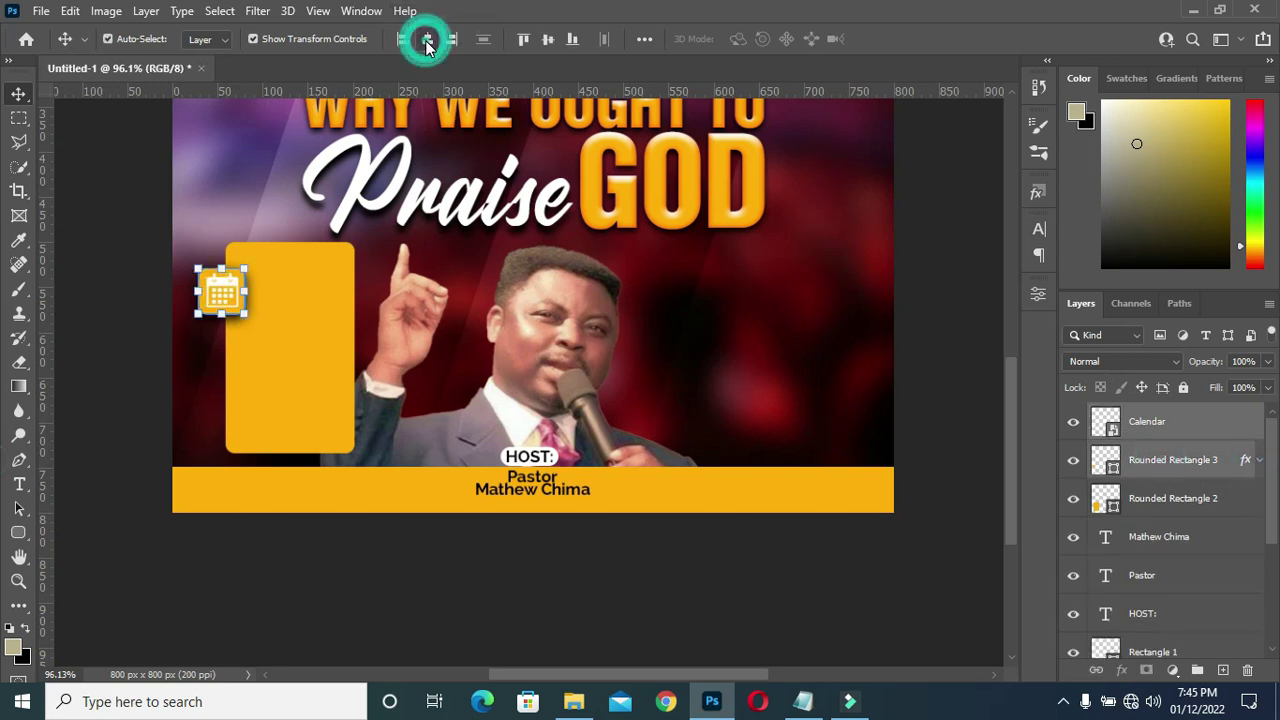
click(127, 208)
click(228, 290)
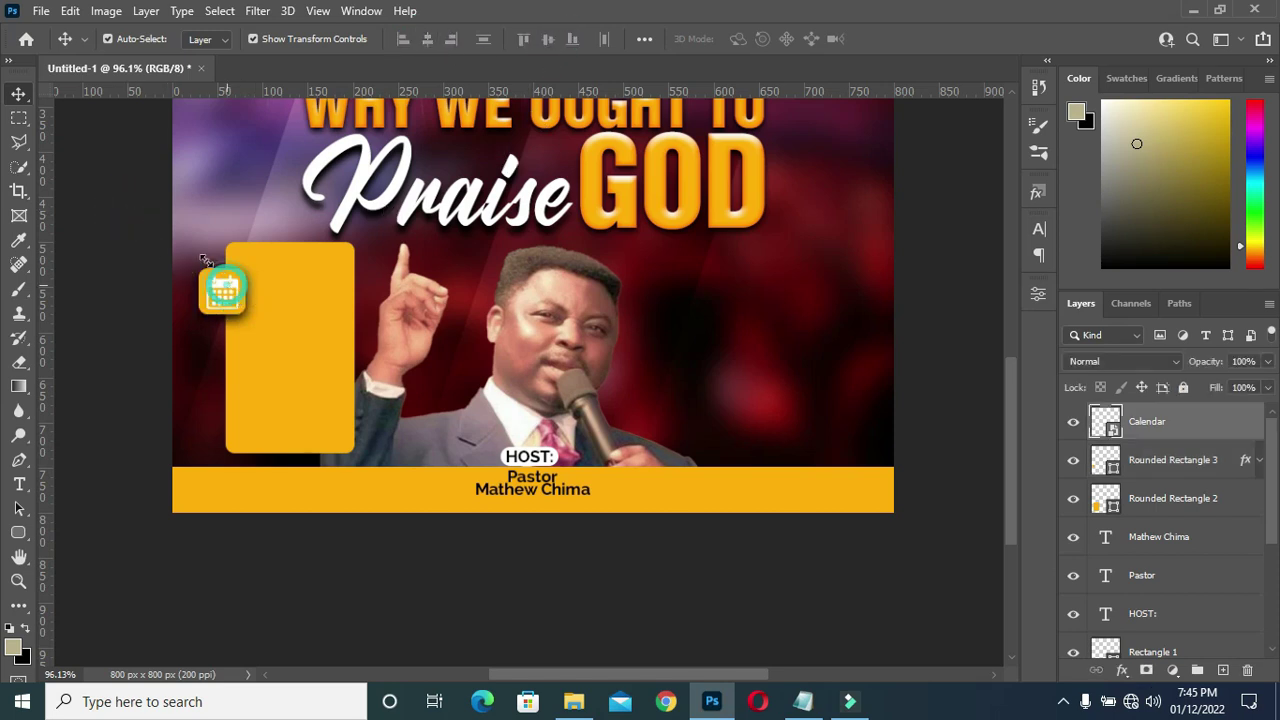
Darken the calendar icon to black with a Hue/Saturation Lightness of -100
click(106, 11)
mouse_move(148, 62)
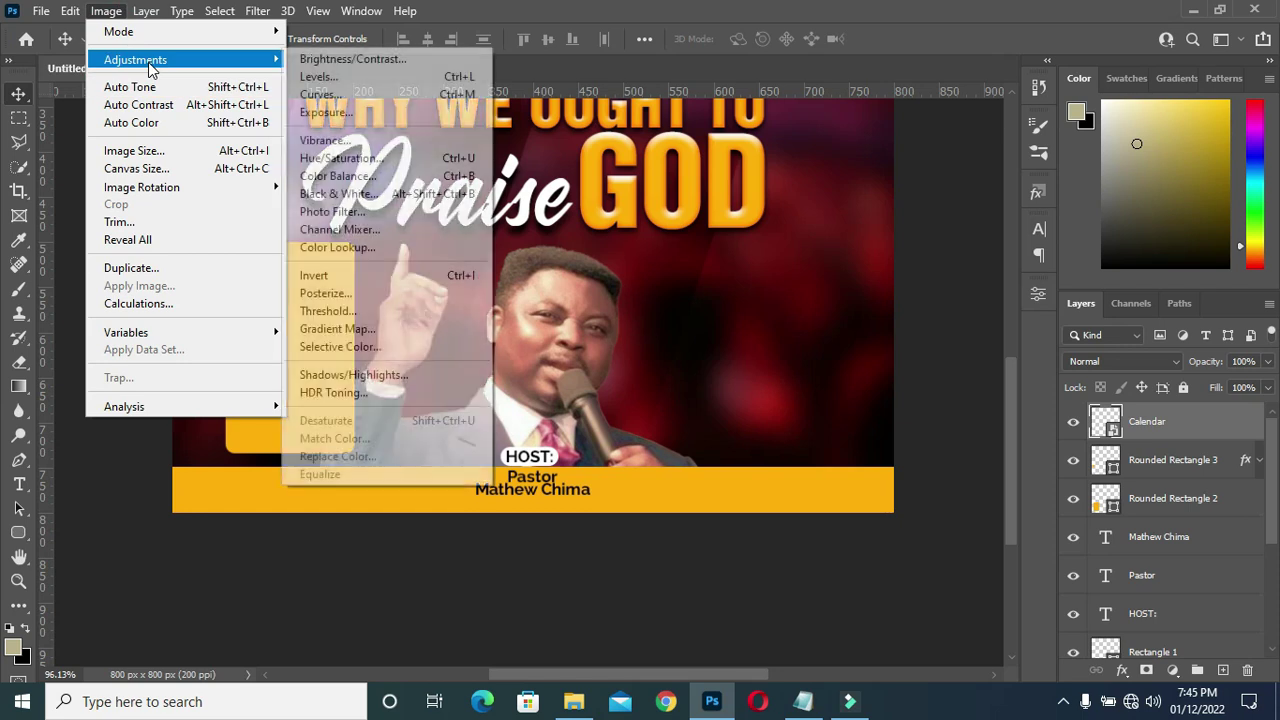
click(362, 164)
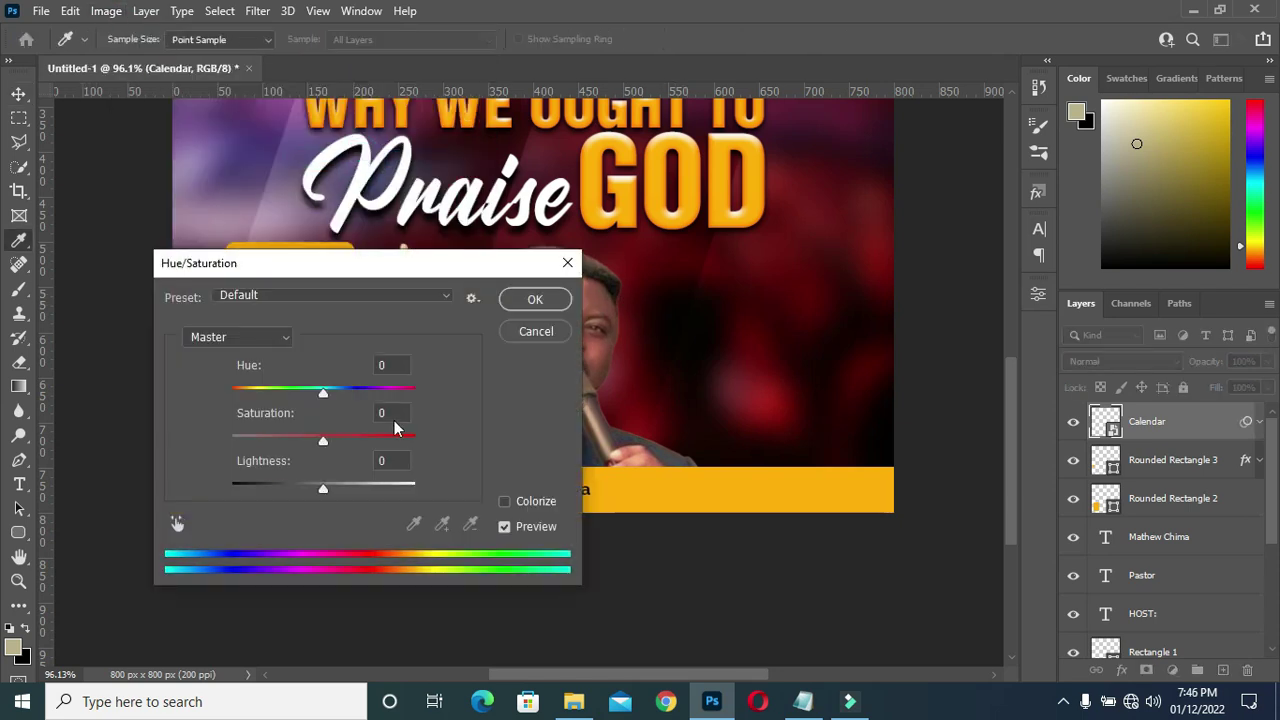
drag(350, 265, 798, 251)
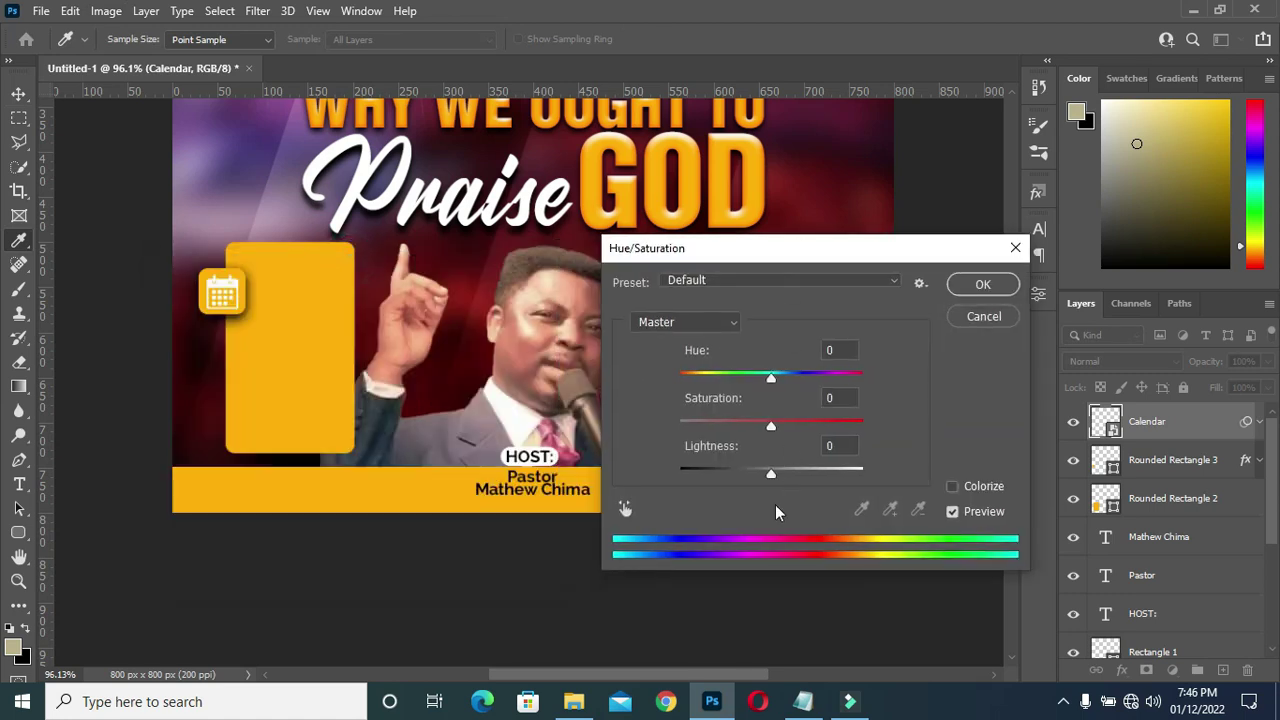
drag(771, 476, 631, 481)
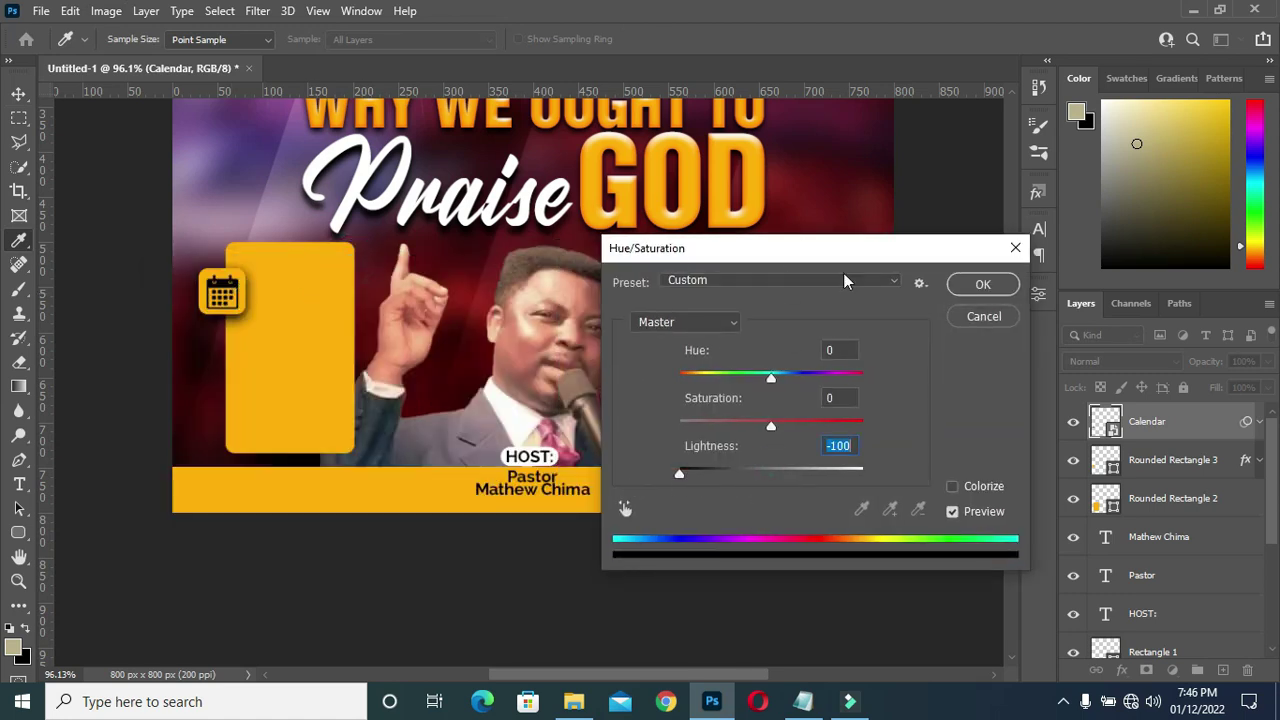
click(983, 286)
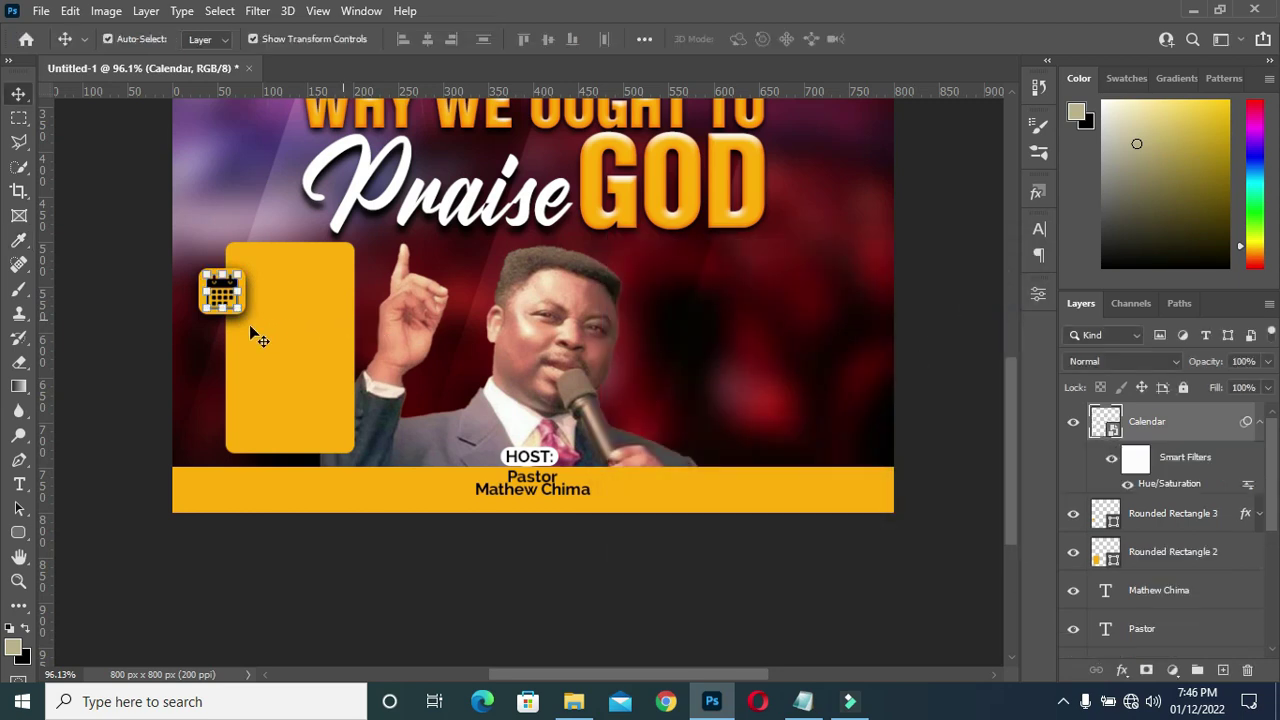
Collapse the Calendar layer's smart filters and select the Rounded Rectangle 3 layer
click(423, 562)
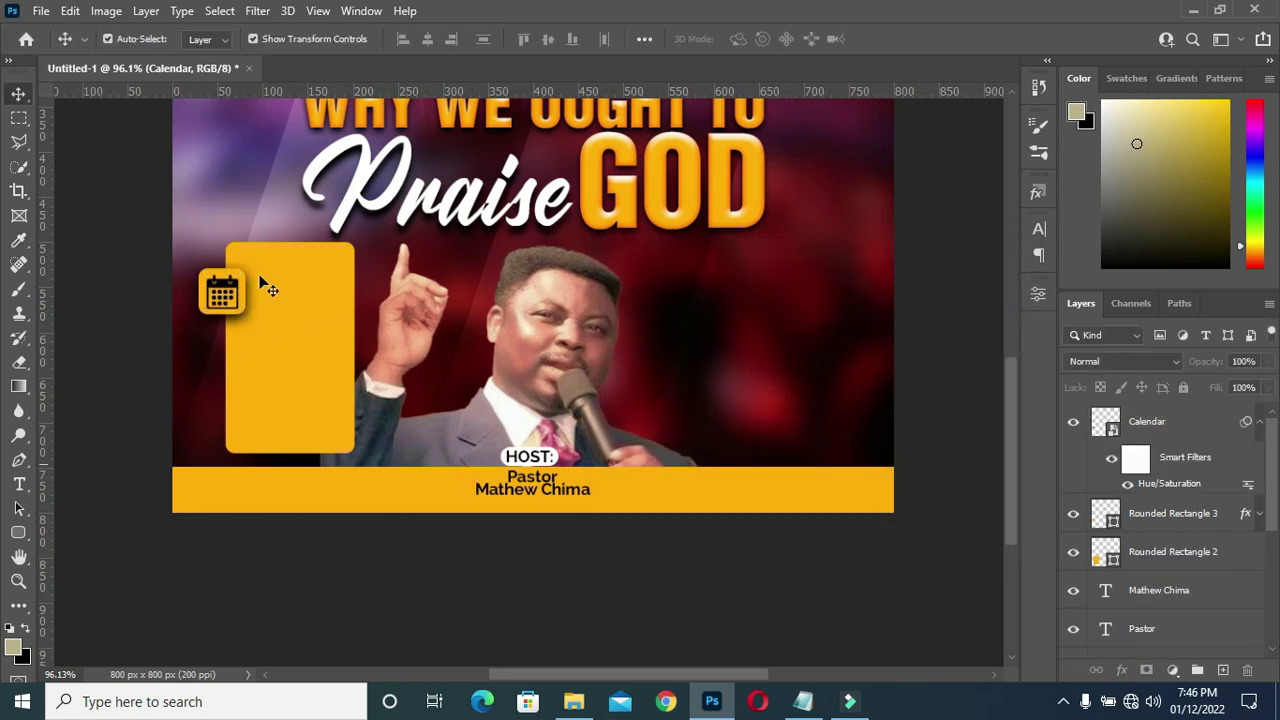
click(1259, 424)
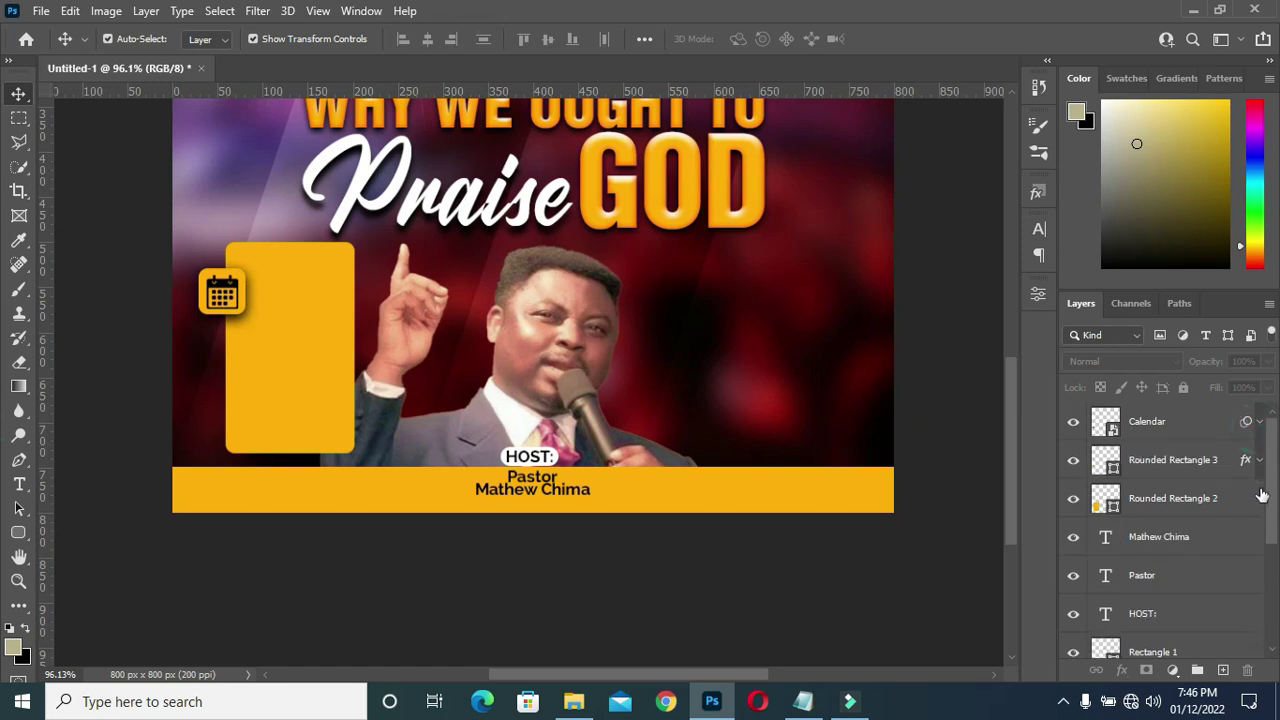
click(1154, 460)
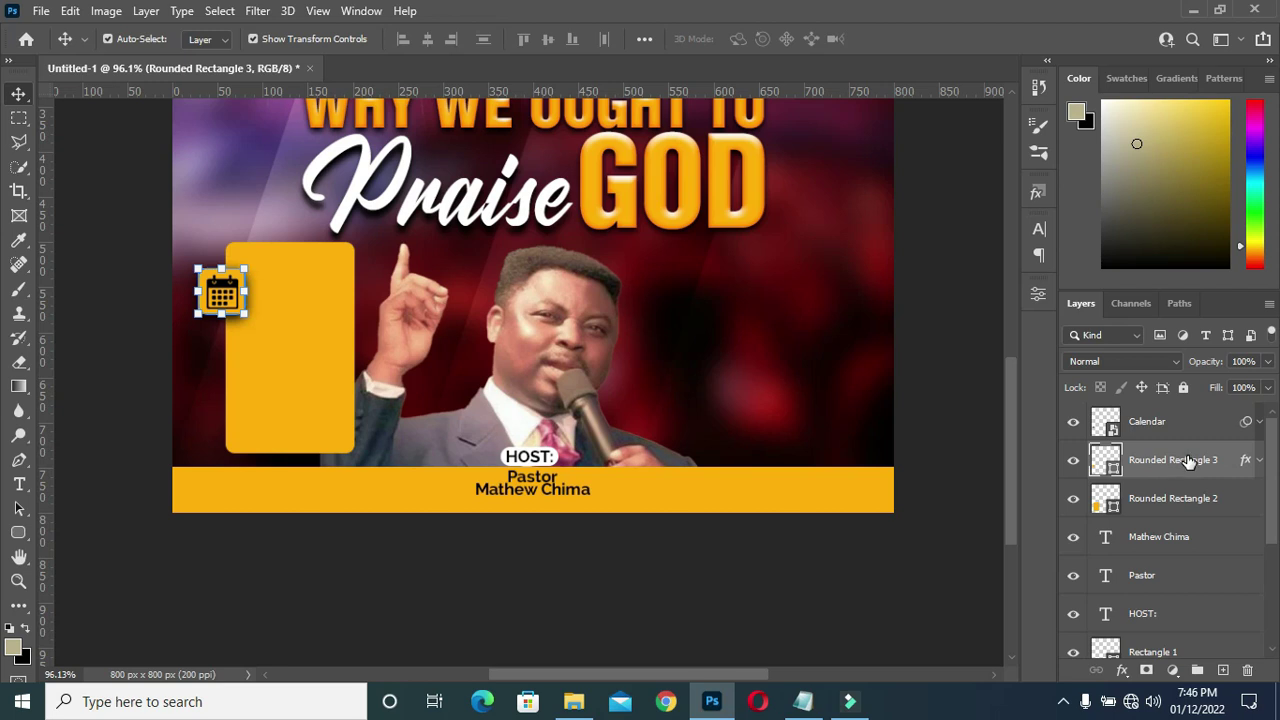
Duplicate Rounded Rectangle 3, move the copy to the top of the layer stack and shift it 123 px down
key(ctrl+j)
drag(1189, 460, 1193, 412)
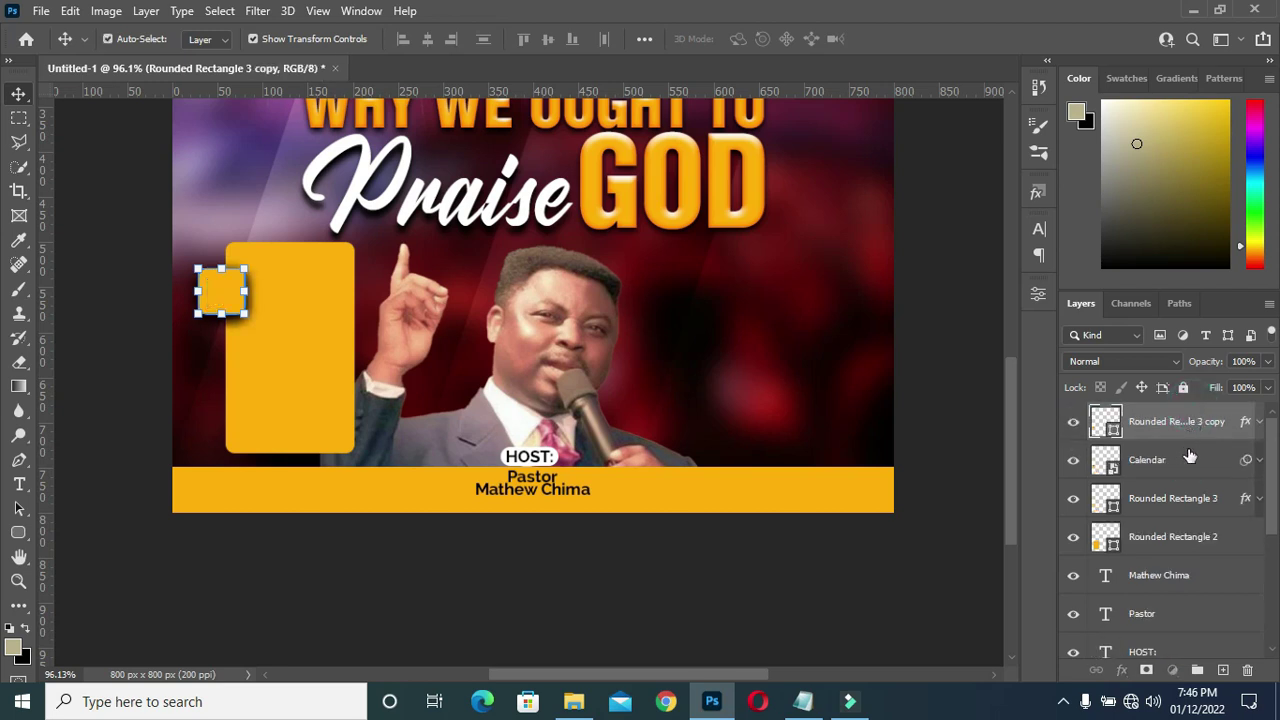
drag(228, 290, 232, 408)
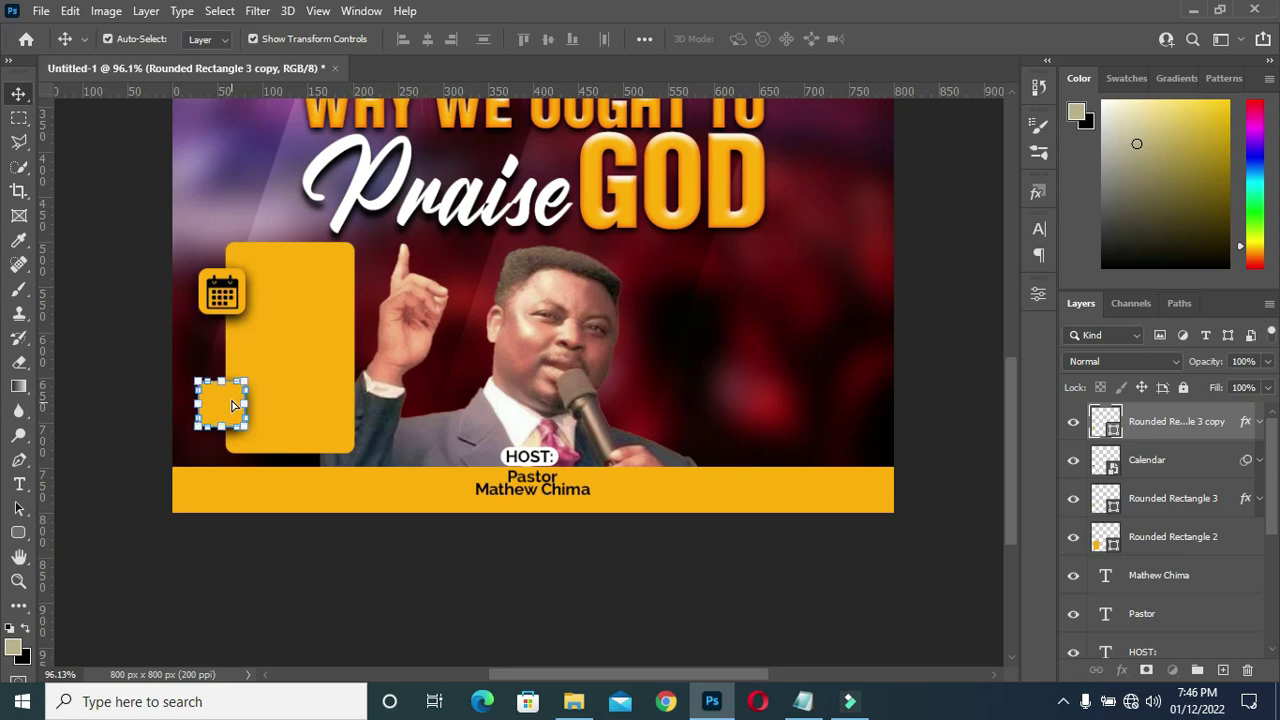
click(574, 580)
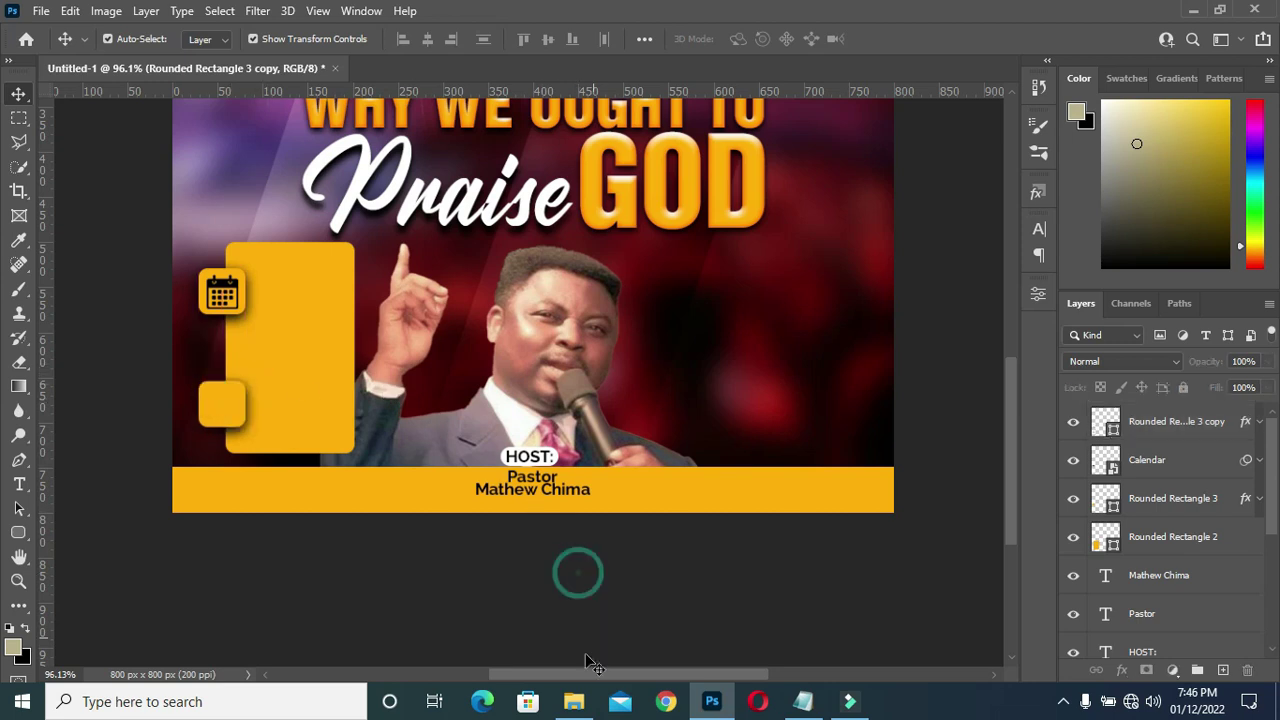
click(574, 701)
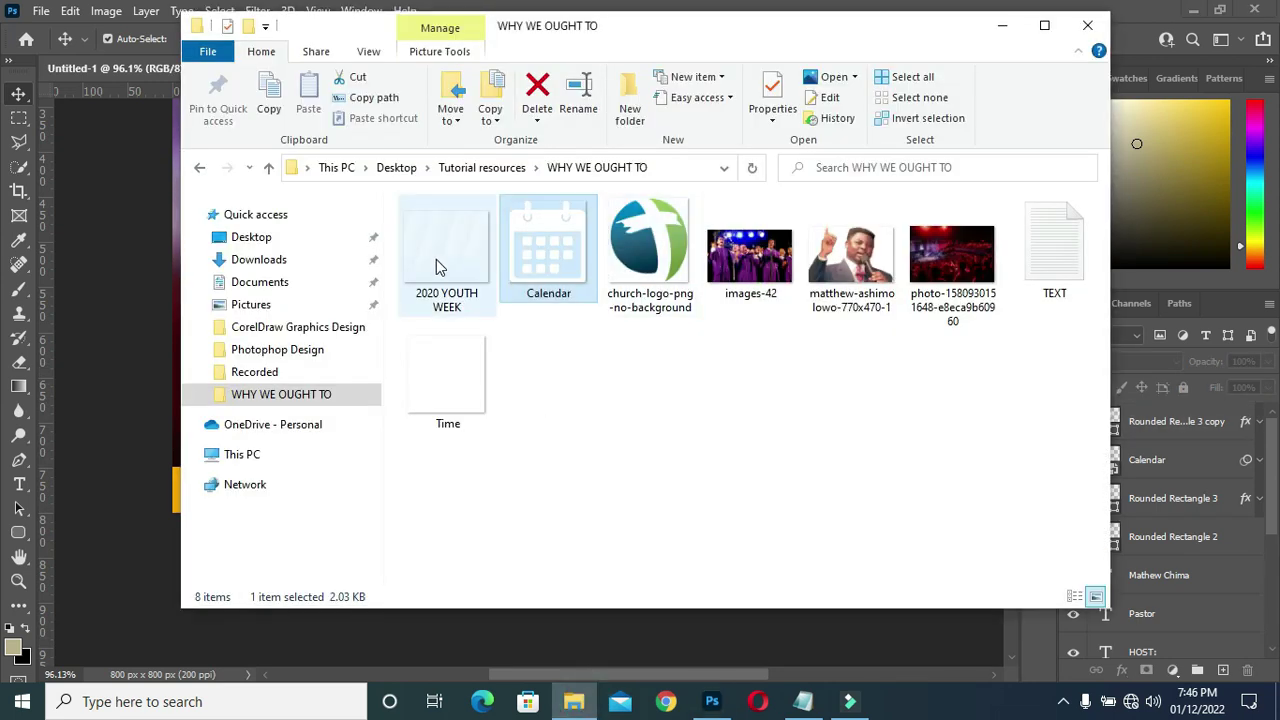
Place the Time clock graphic into the flyer, scaled down to about 17%
click(454, 385)
drag(734, 655, 264, 410)
drag(638, 302, 224, 405)
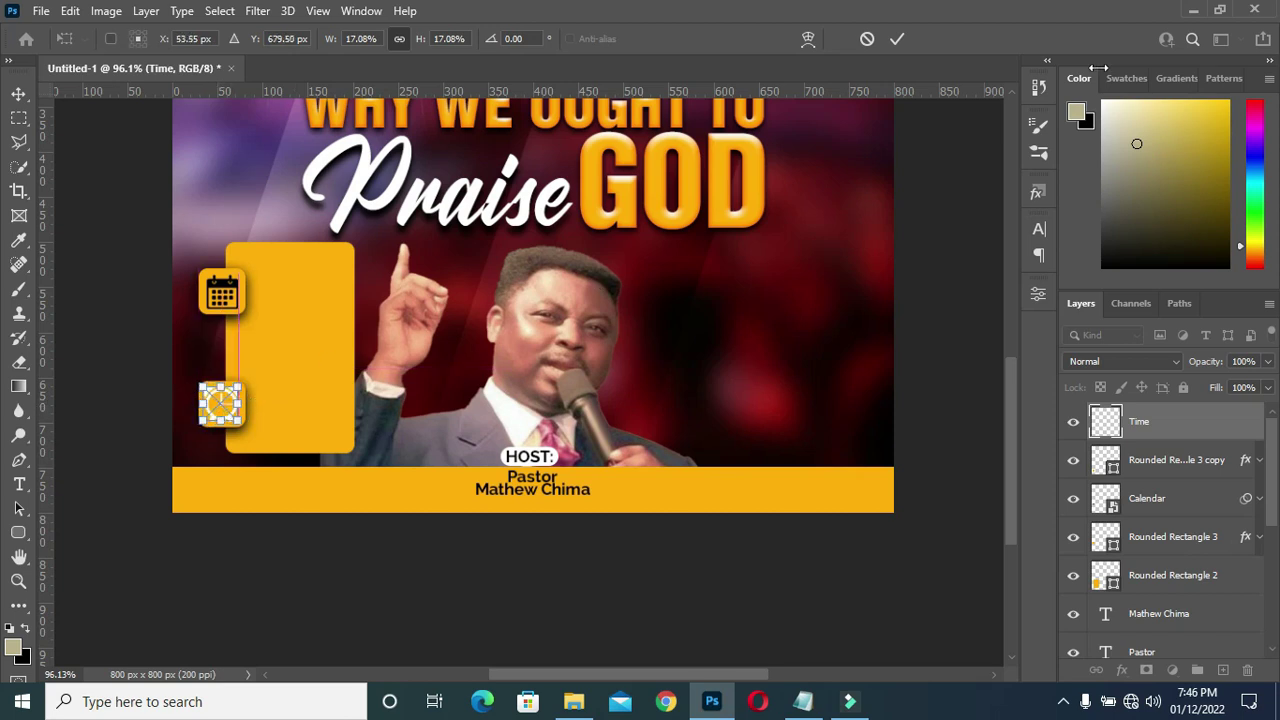
click(897, 40)
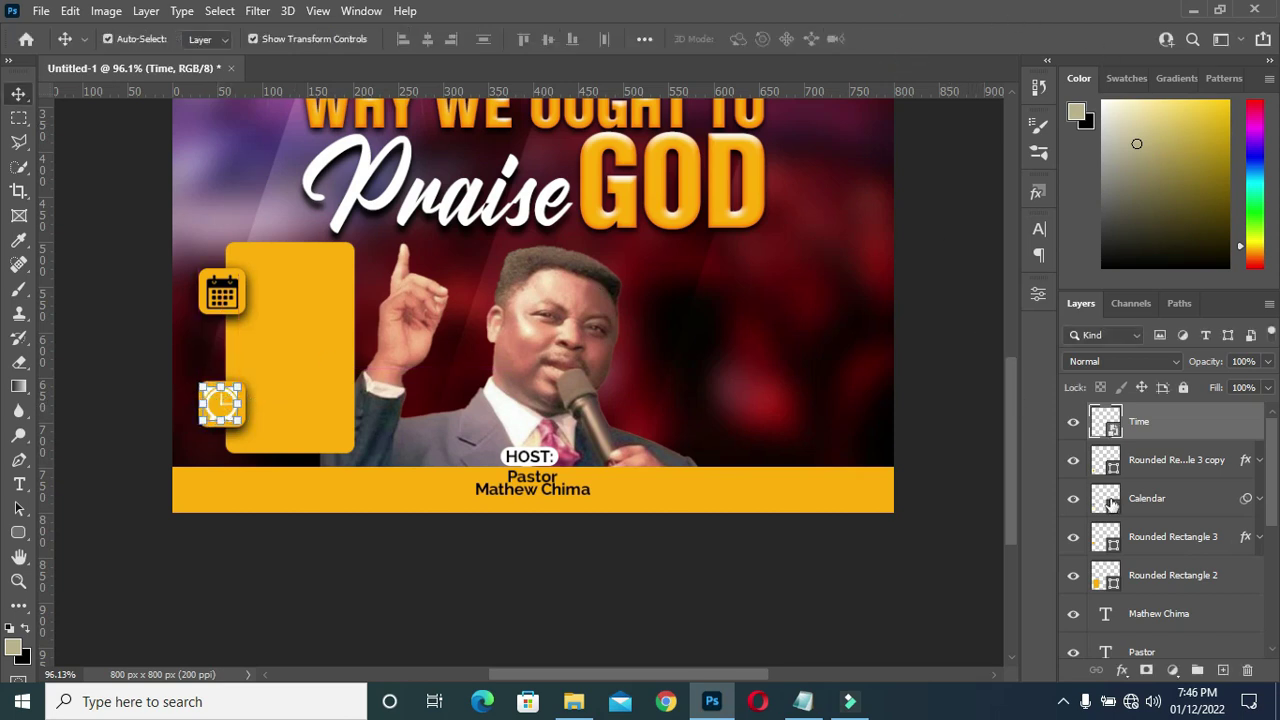
Center the clock horizontally on the lower yellow square copy, then reselect the Time layer
ctrl+click(1170, 460)
click(429, 38)
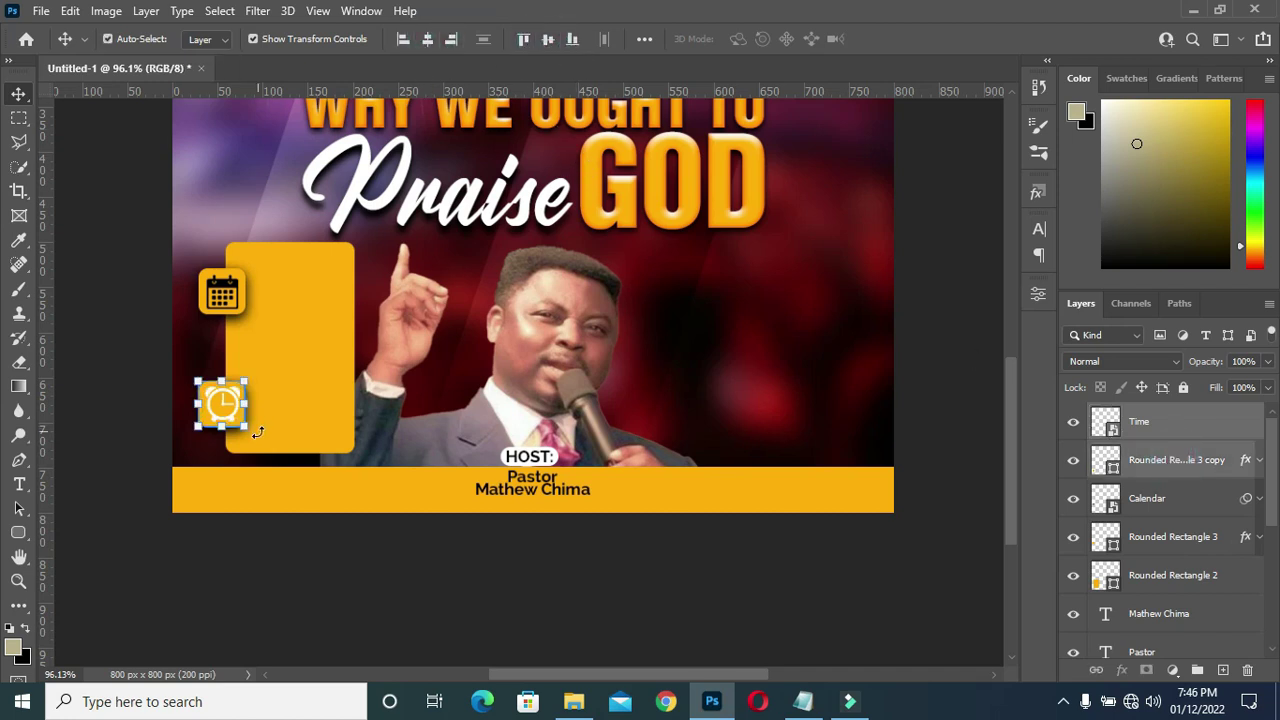
click(253, 550)
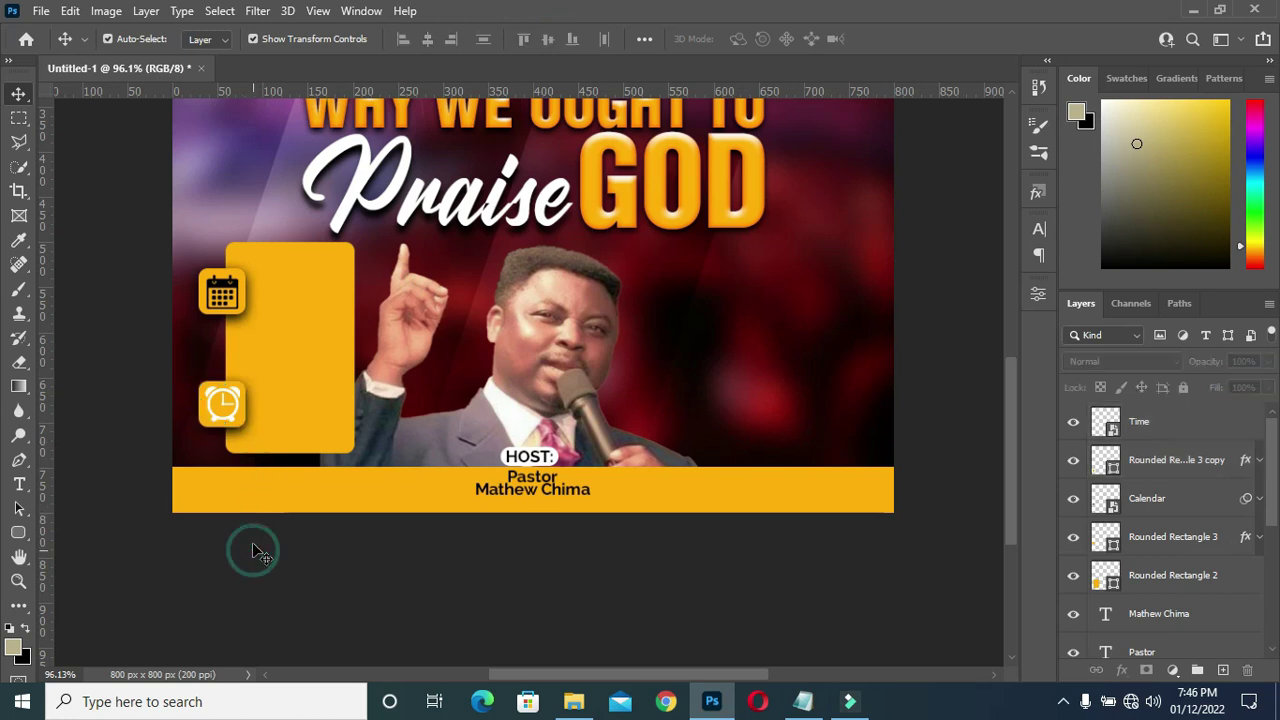
click(222, 420)
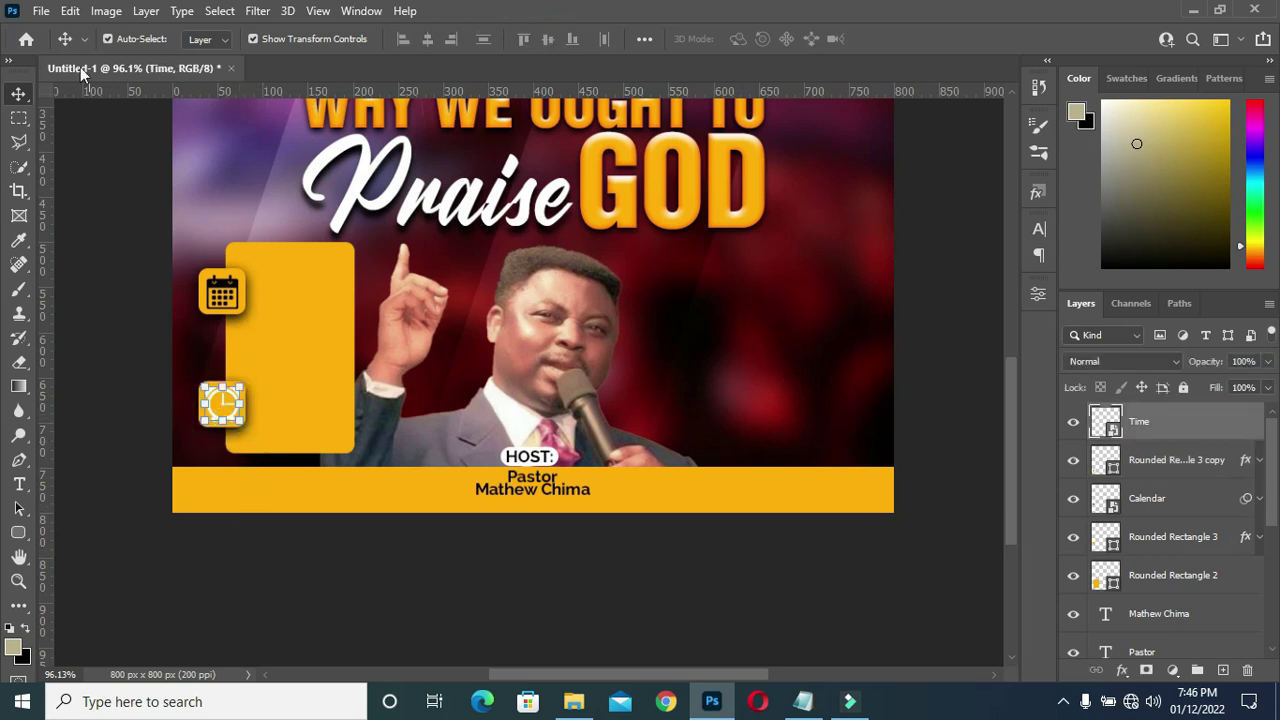
Darken the clock icon to black with a Hue/Saturation Lightness of -100
click(110, 12)
mouse_move(150, 60)
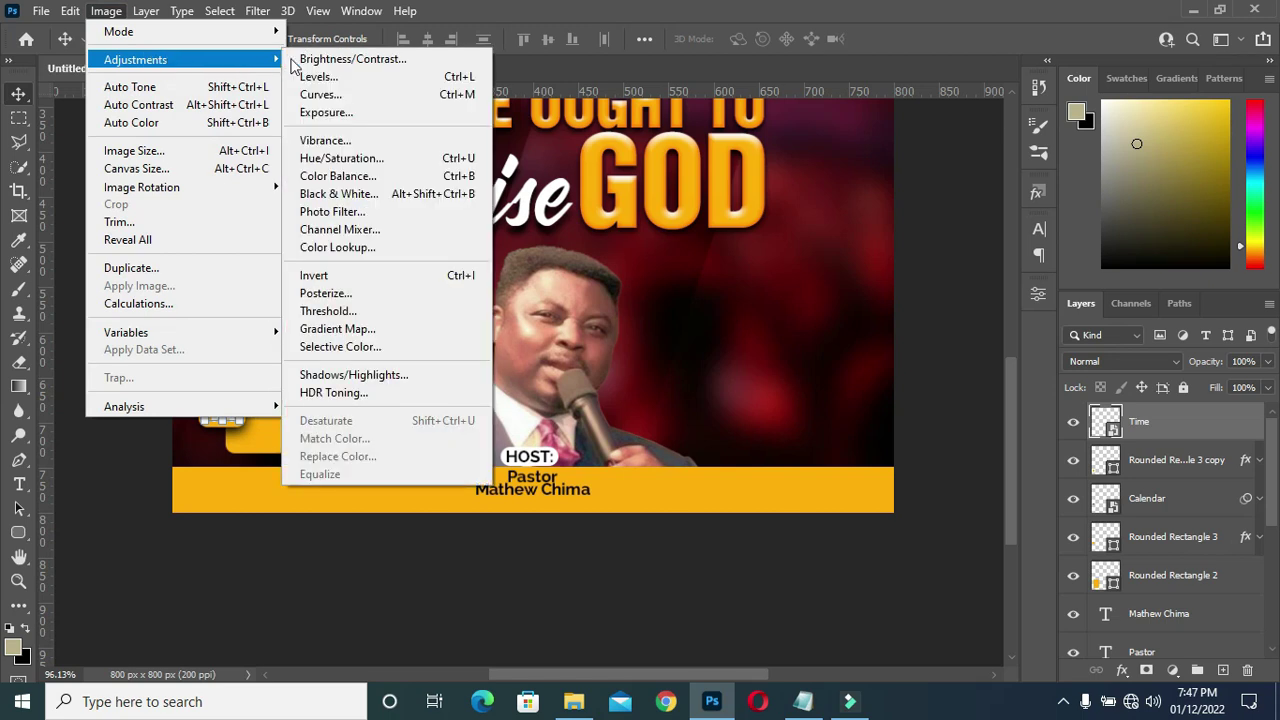
click(360, 160)
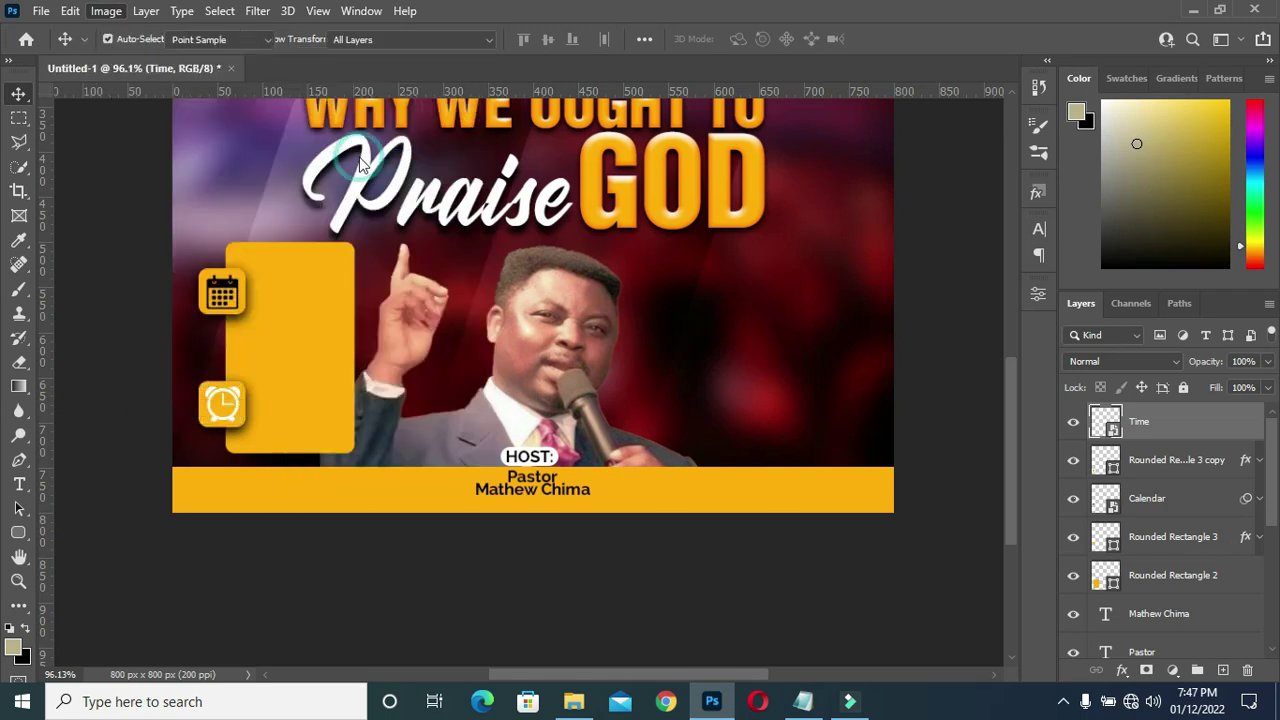
drag(773, 477, 627, 470)
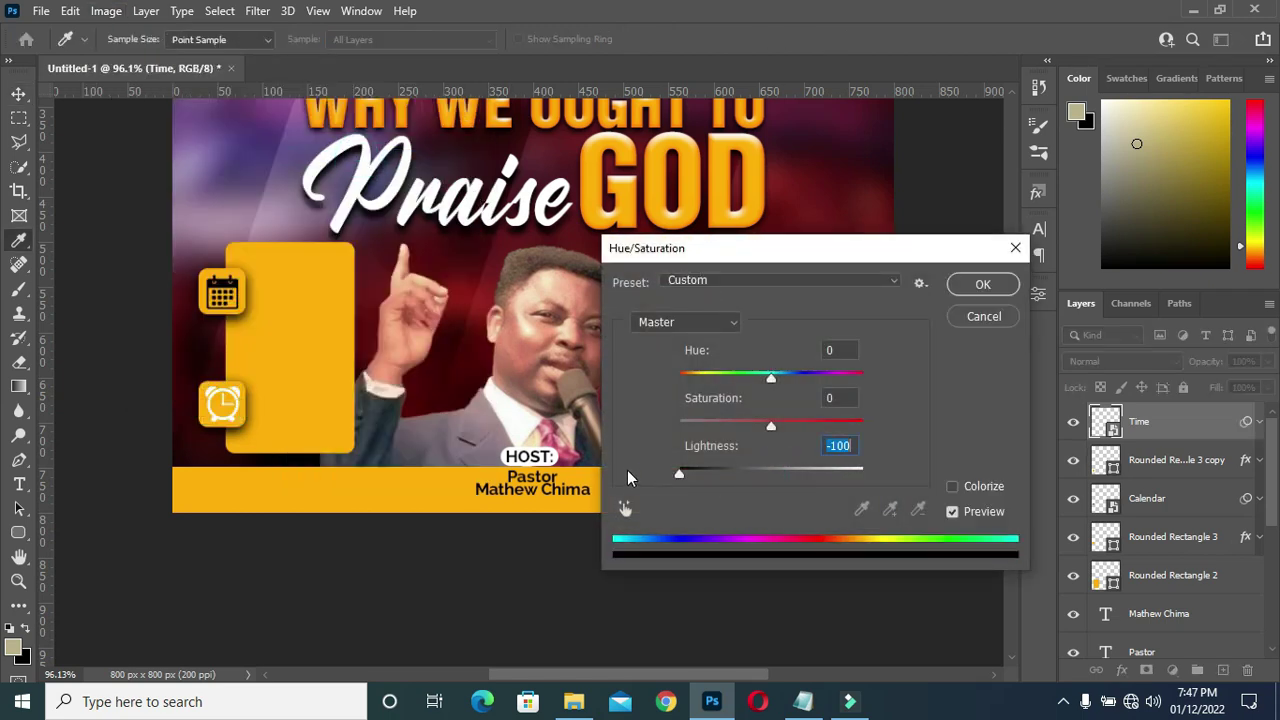
click(981, 286)
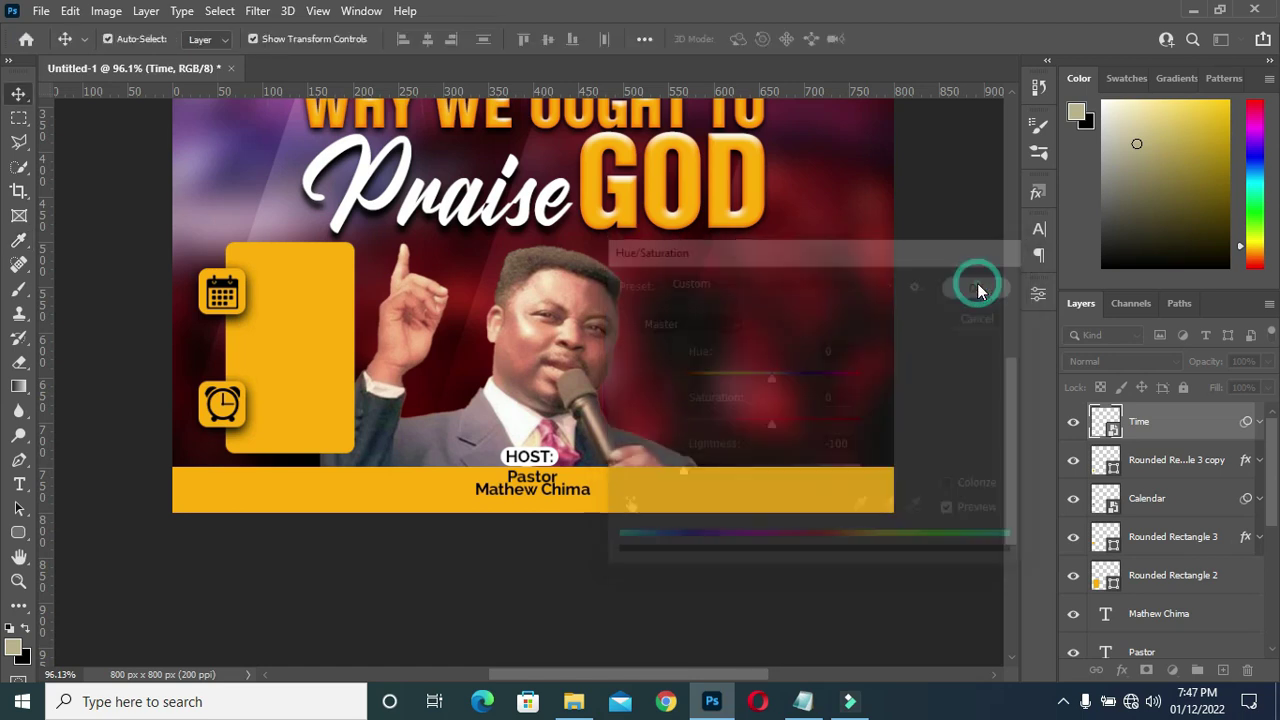
click(481, 566)
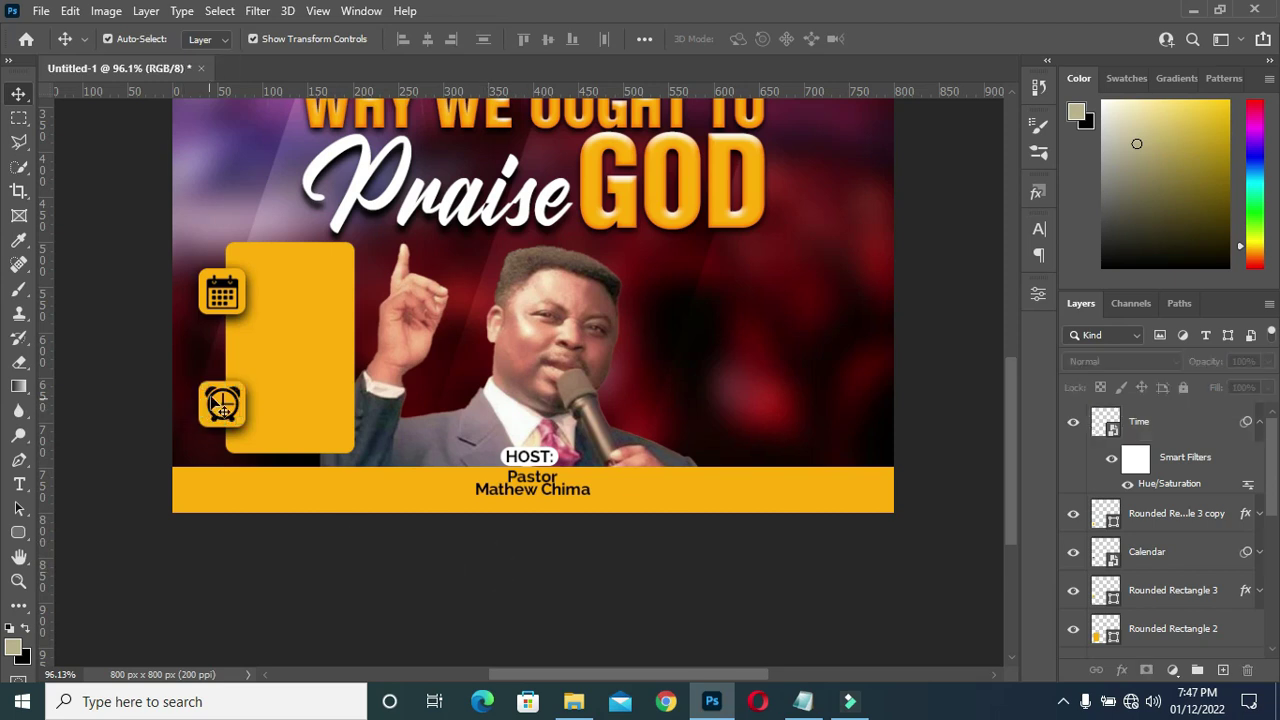
Collapse the Time layer's smart filters and select the Calendar layer
scroll(257, 371, down, 1)
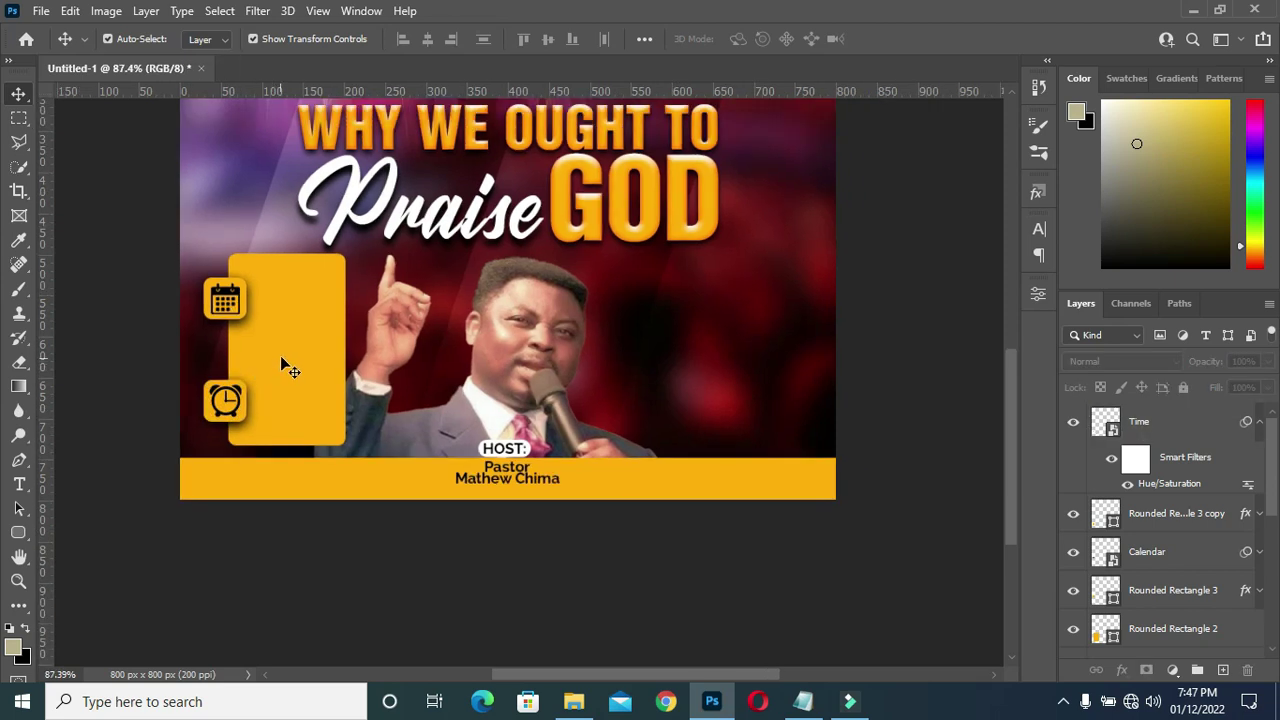
scroll(281, 364, up, 2)
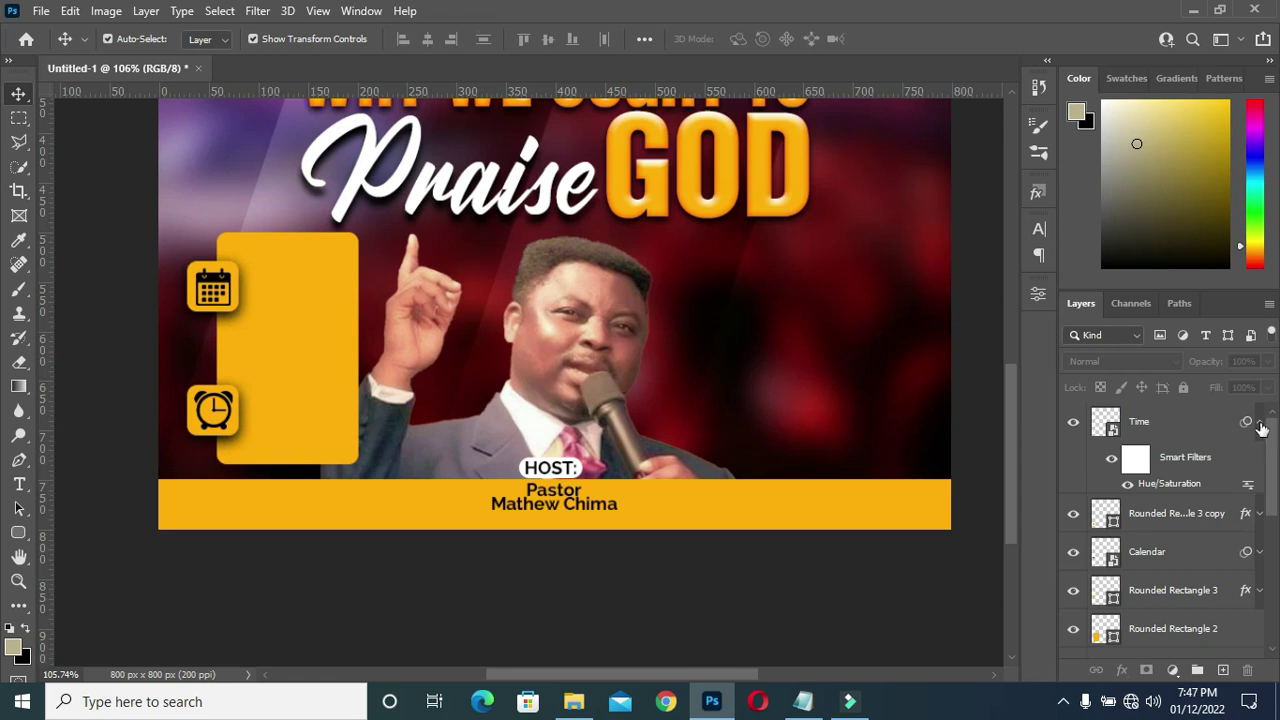
click(1260, 423)
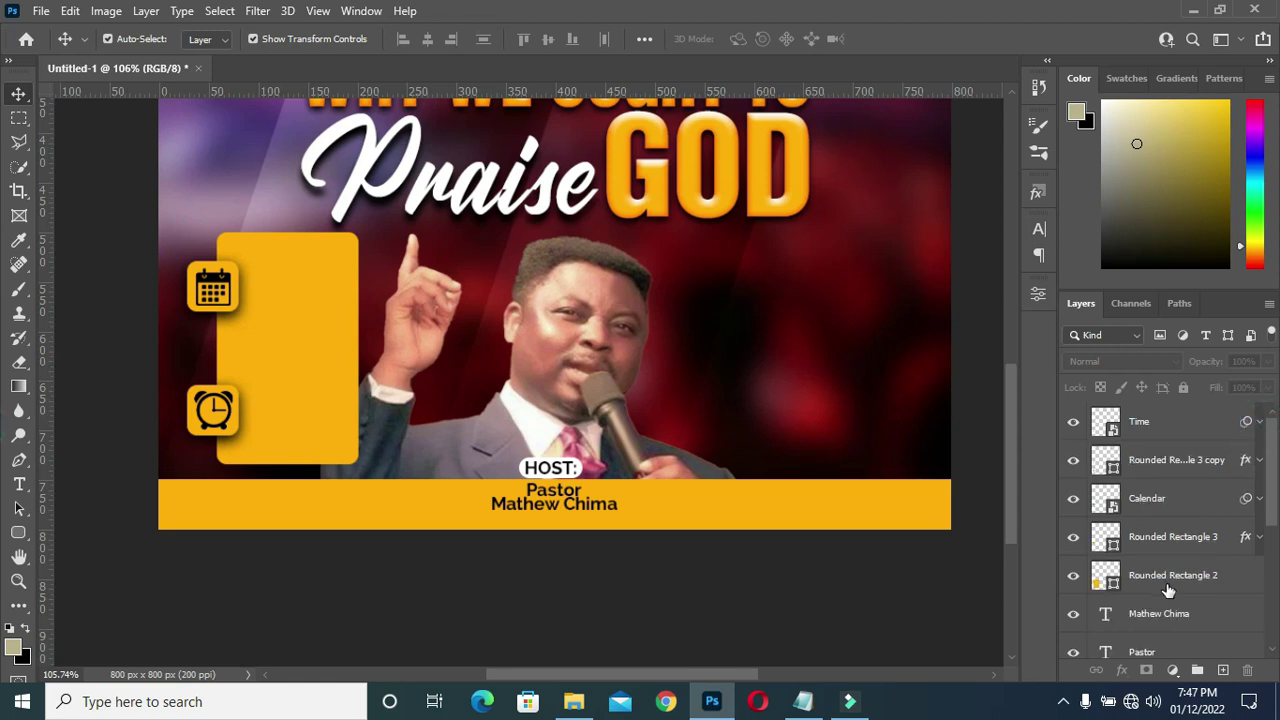
click(1168, 537)
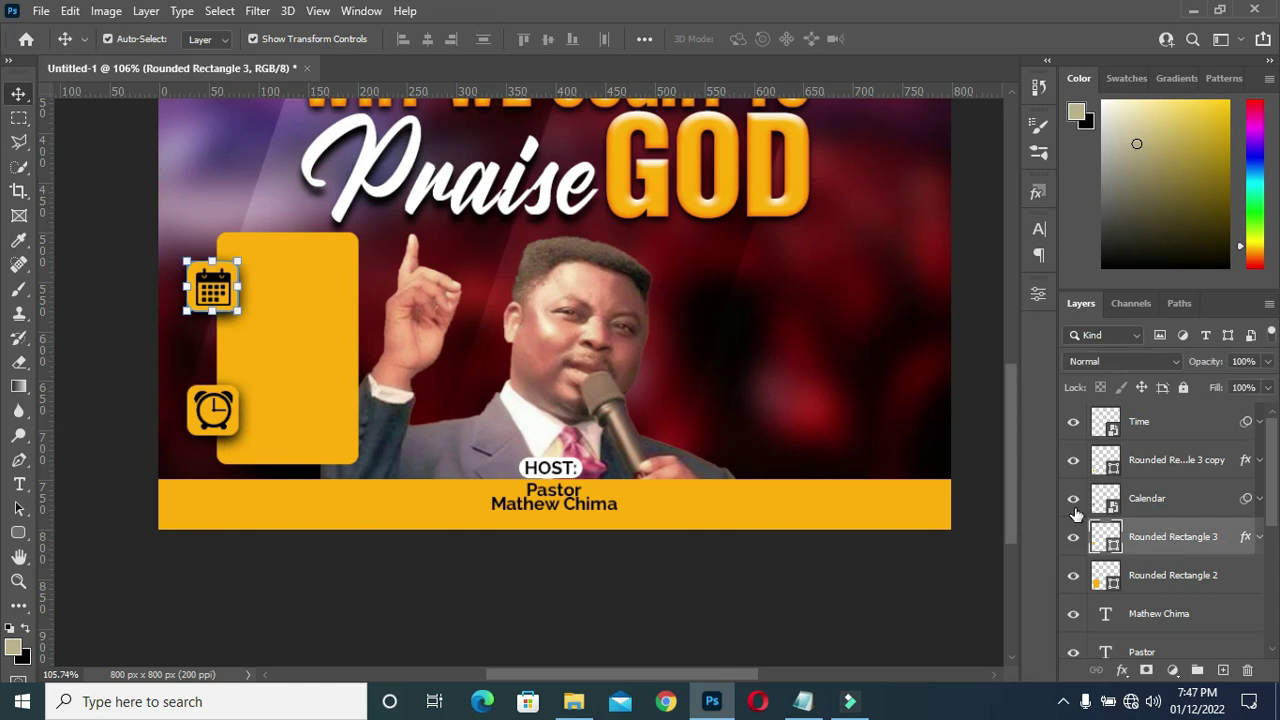
click(1168, 499)
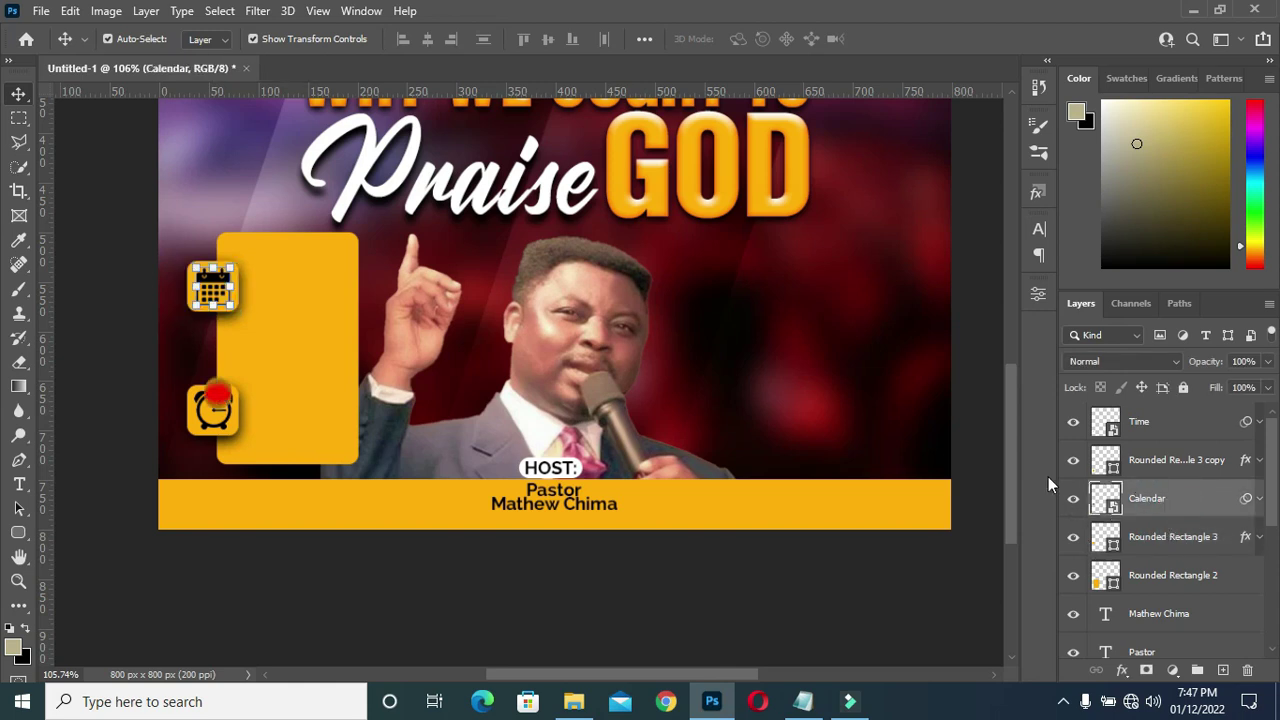
Copy 23RD from the notes and paste it as a new text layer
click(803, 701)
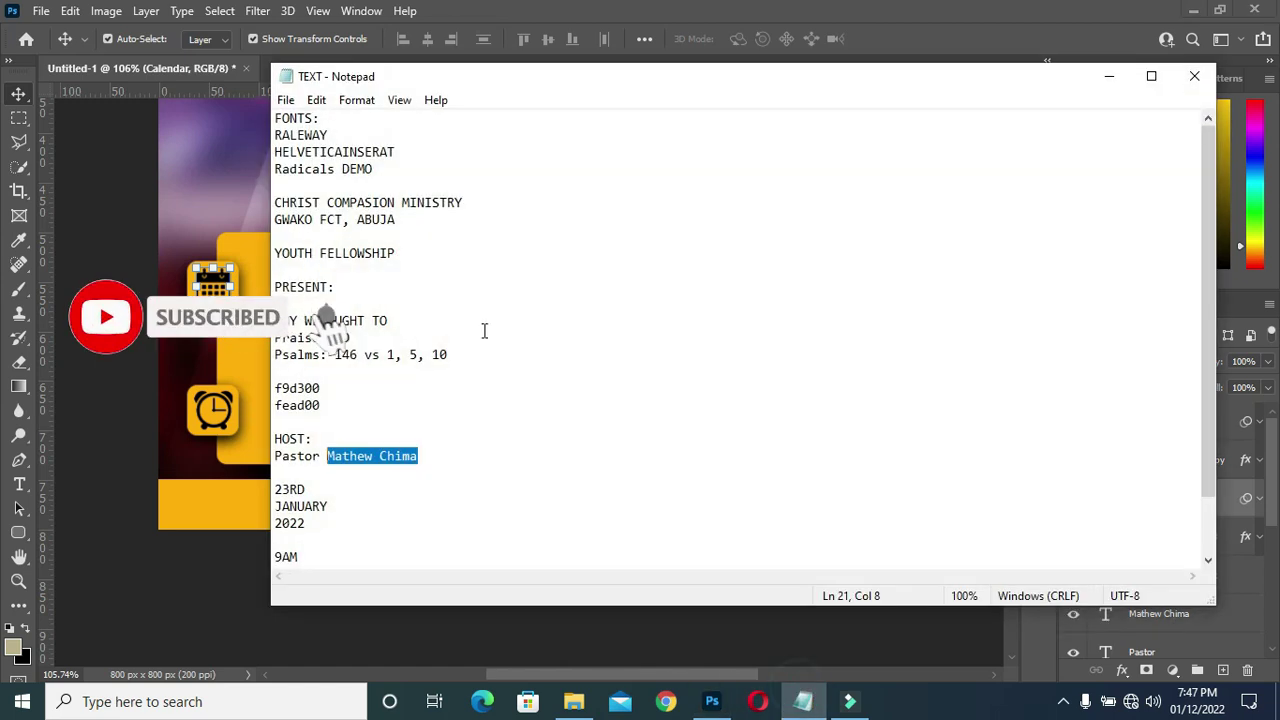
drag(319, 489, 257, 489)
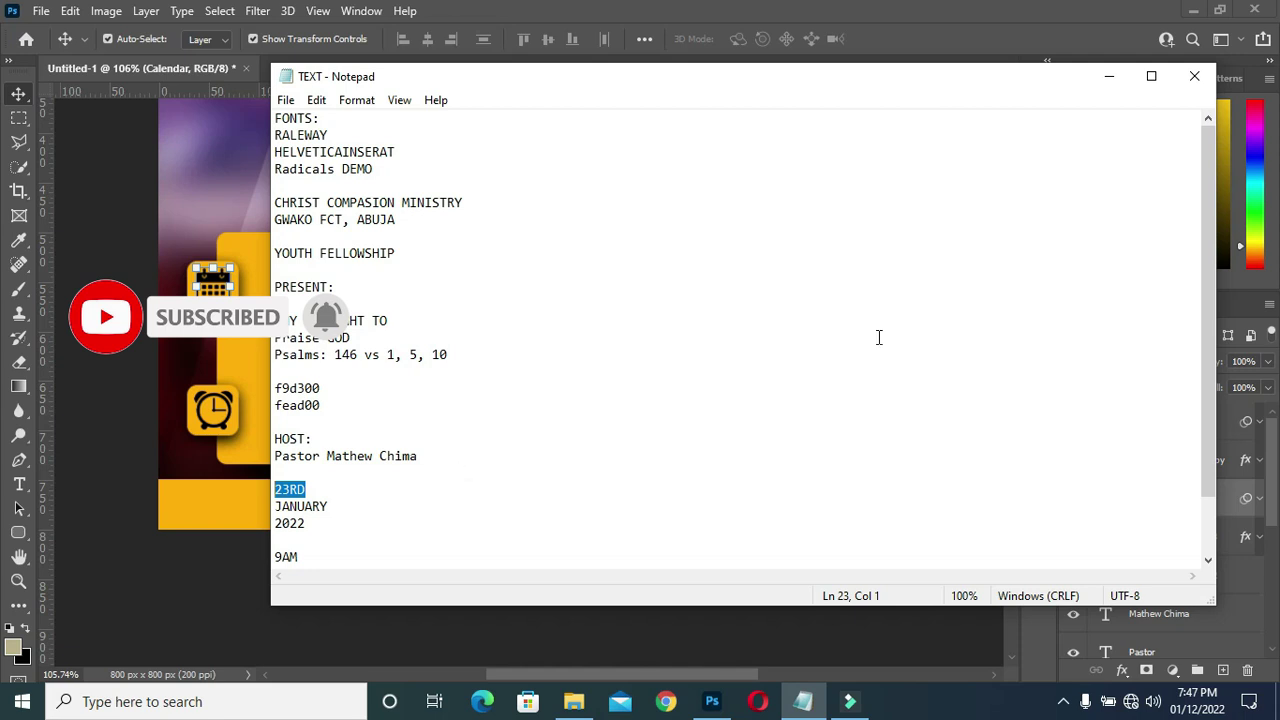
click(1108, 76)
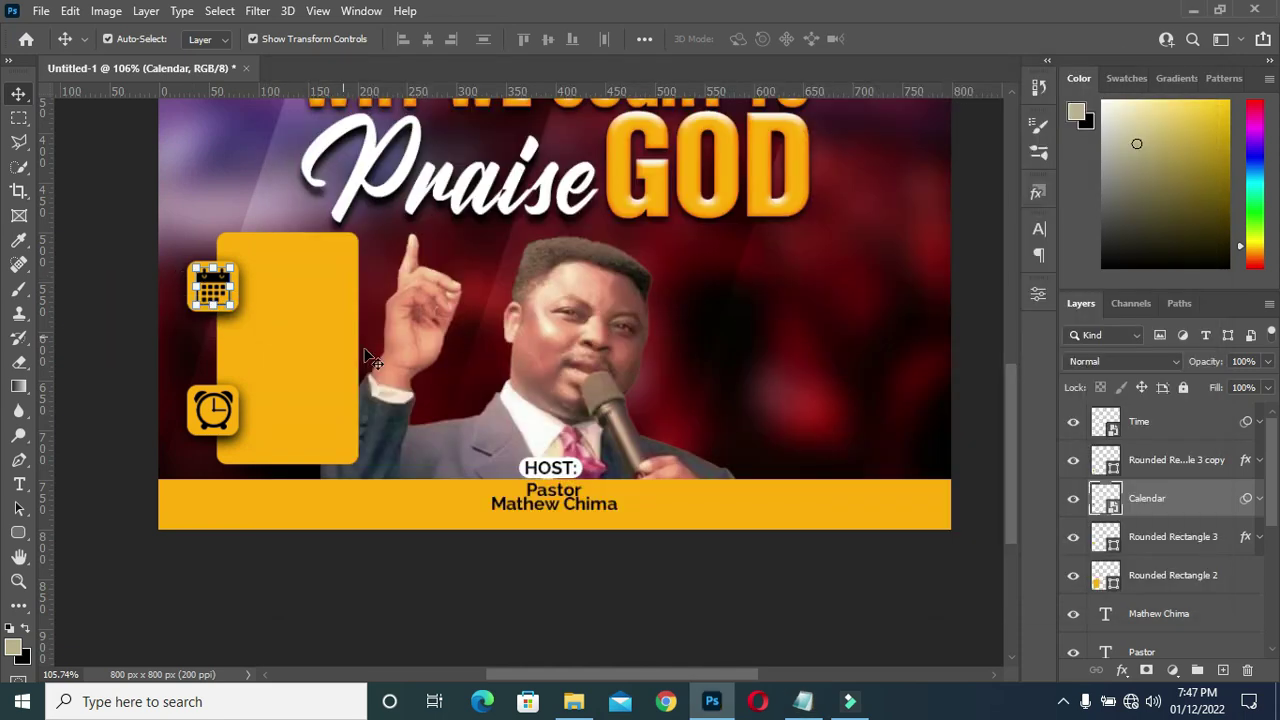
key(t)
click(759, 271)
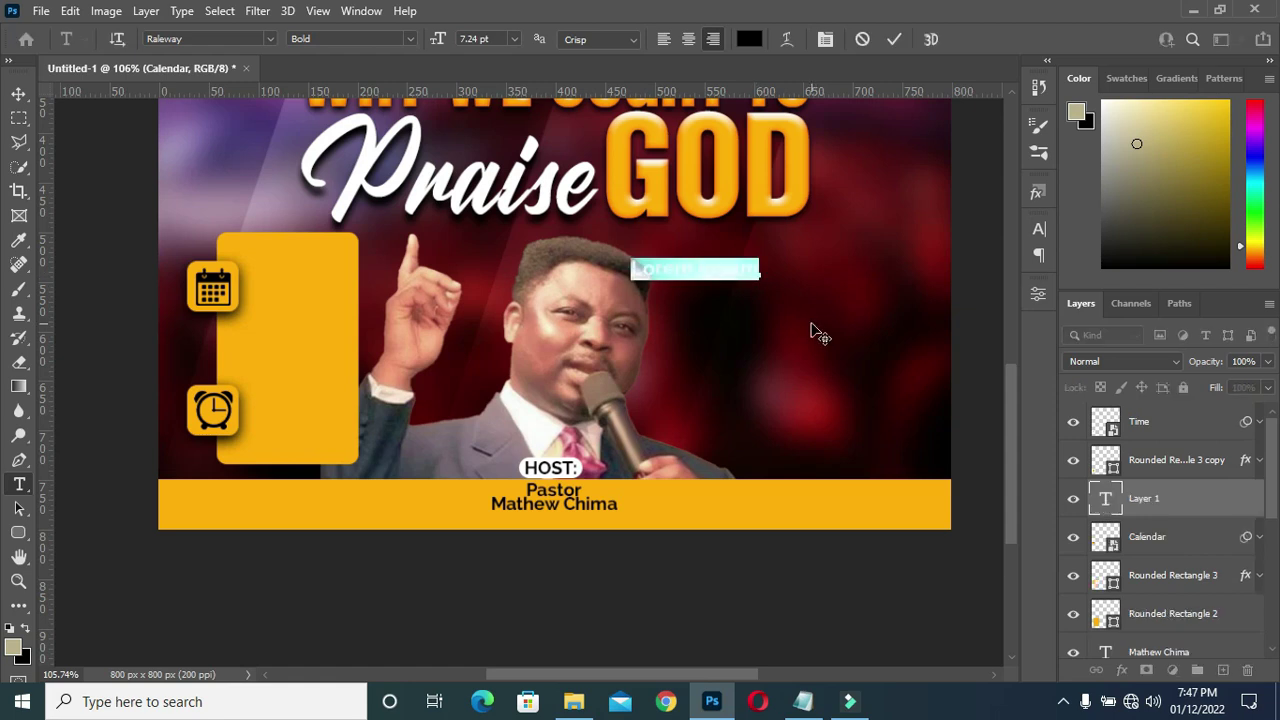
key(BackSpace)
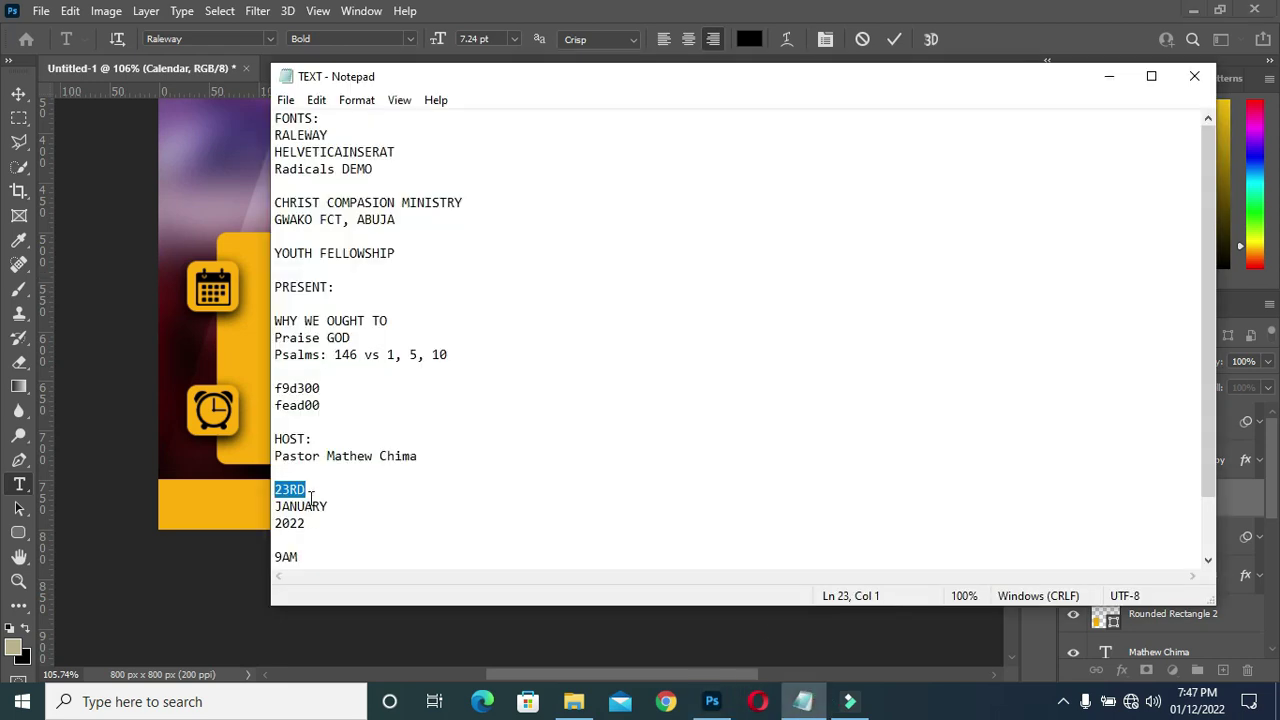
drag(312, 492, 274, 487)
key(ctrl+c)
click(1109, 76)
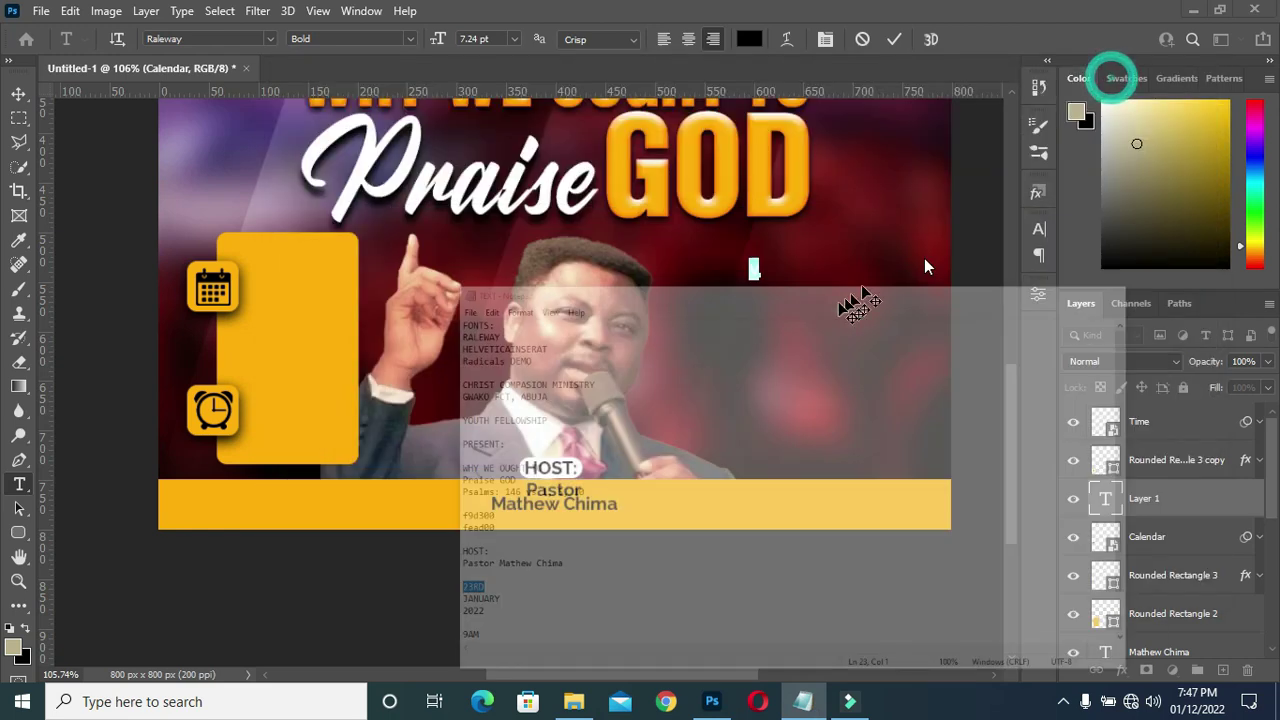
key(ctrl+v)
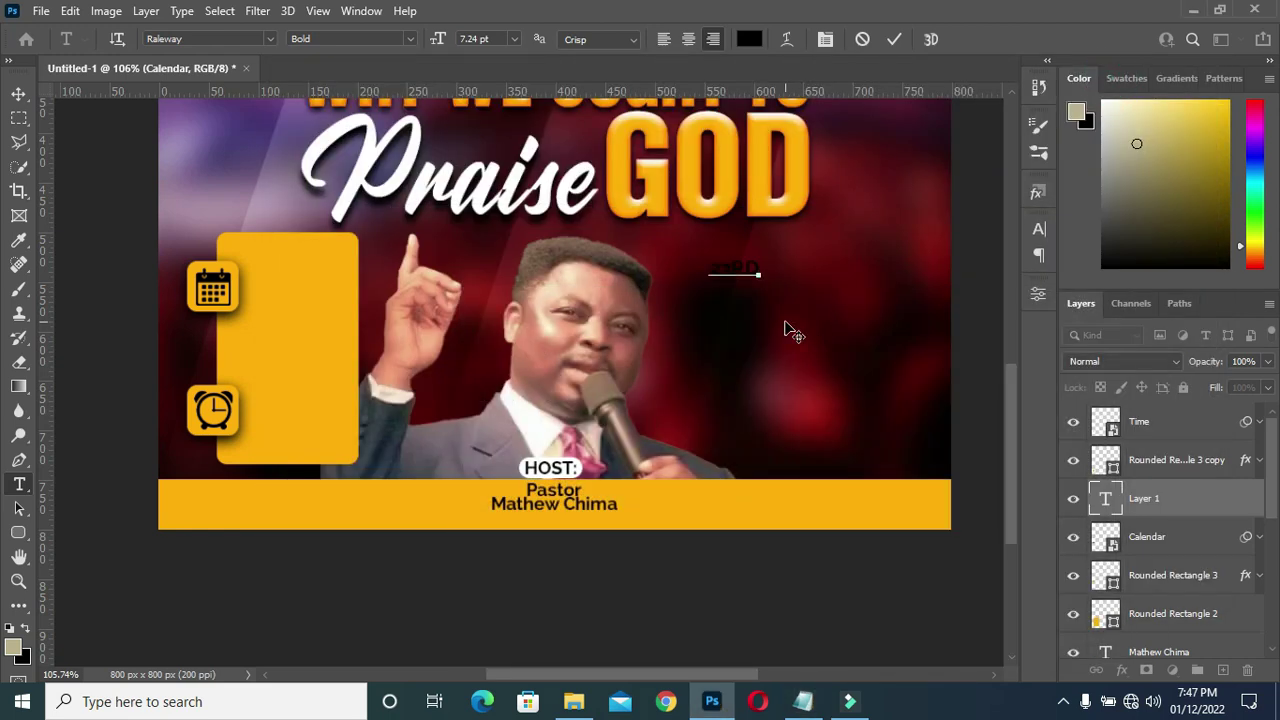
click(893, 40)
Make the 23RD text white in the HelveticaInserat font
click(748, 39)
drag(808, 220, 784, 207)
click(1182, 196)
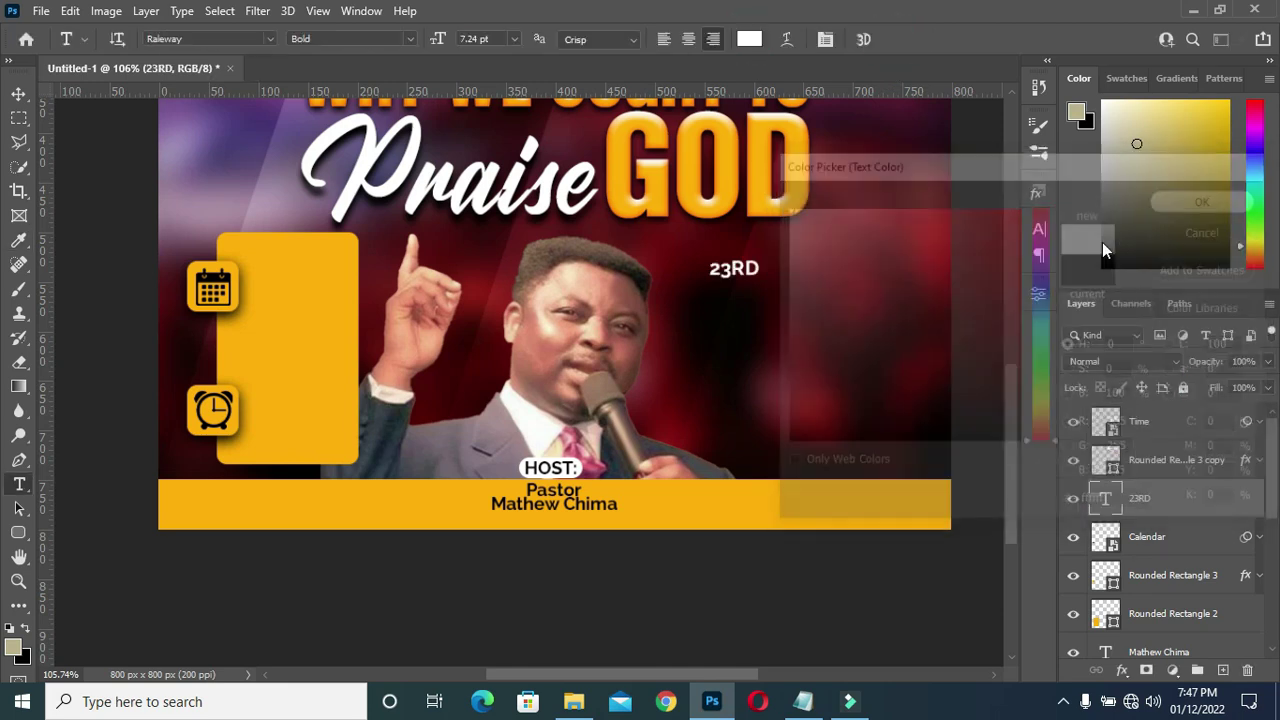
click(276, 39)
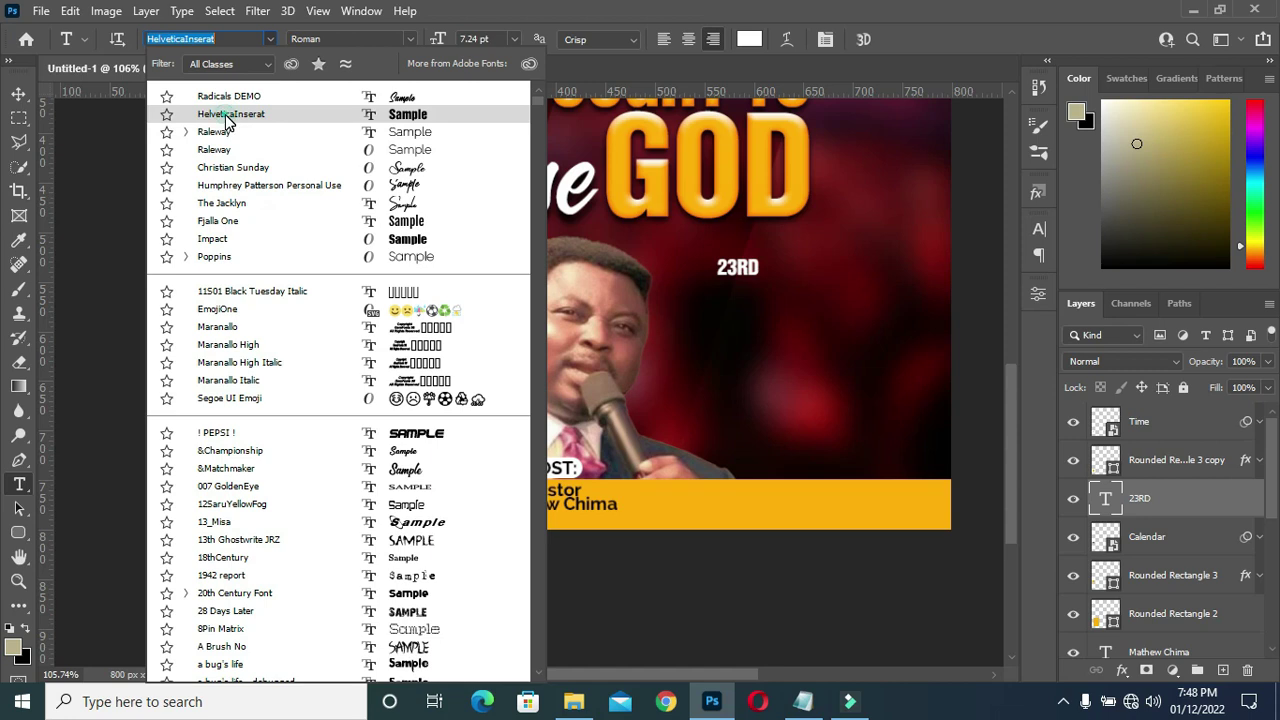
click(228, 116)
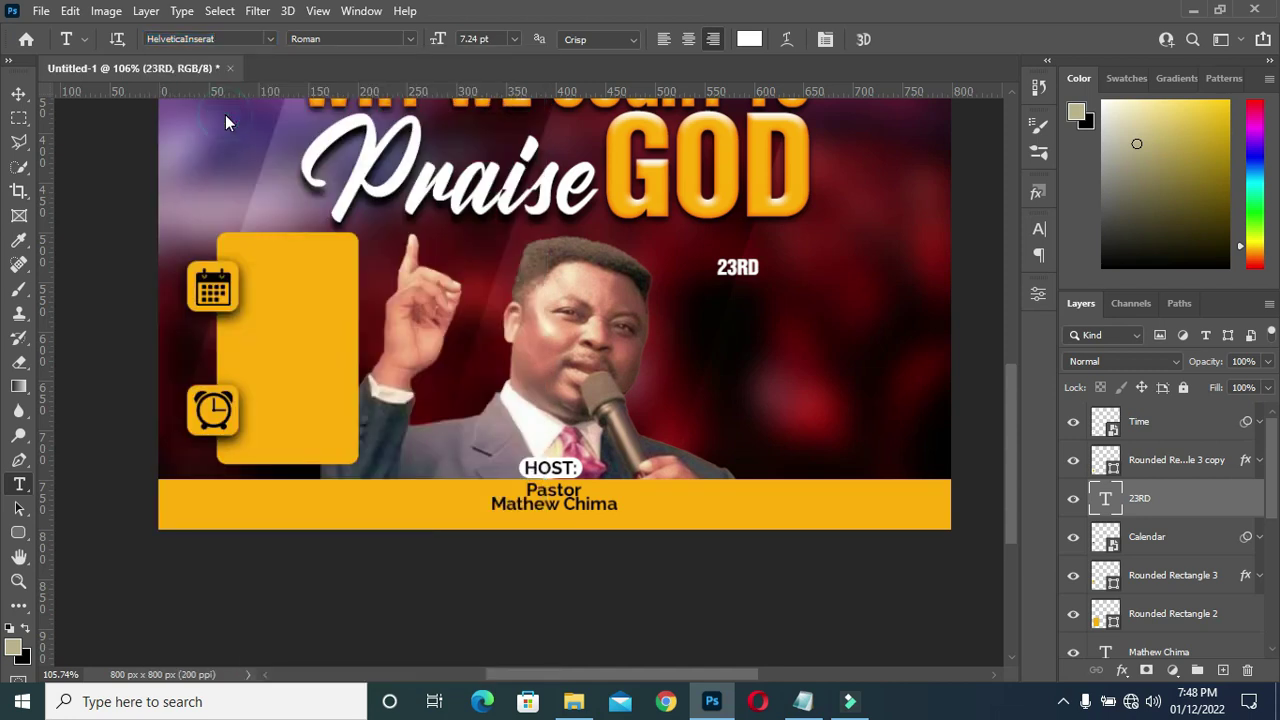
Enlarge the 23RD text to about 239% and position it beside the calendar icon
click(18, 95)
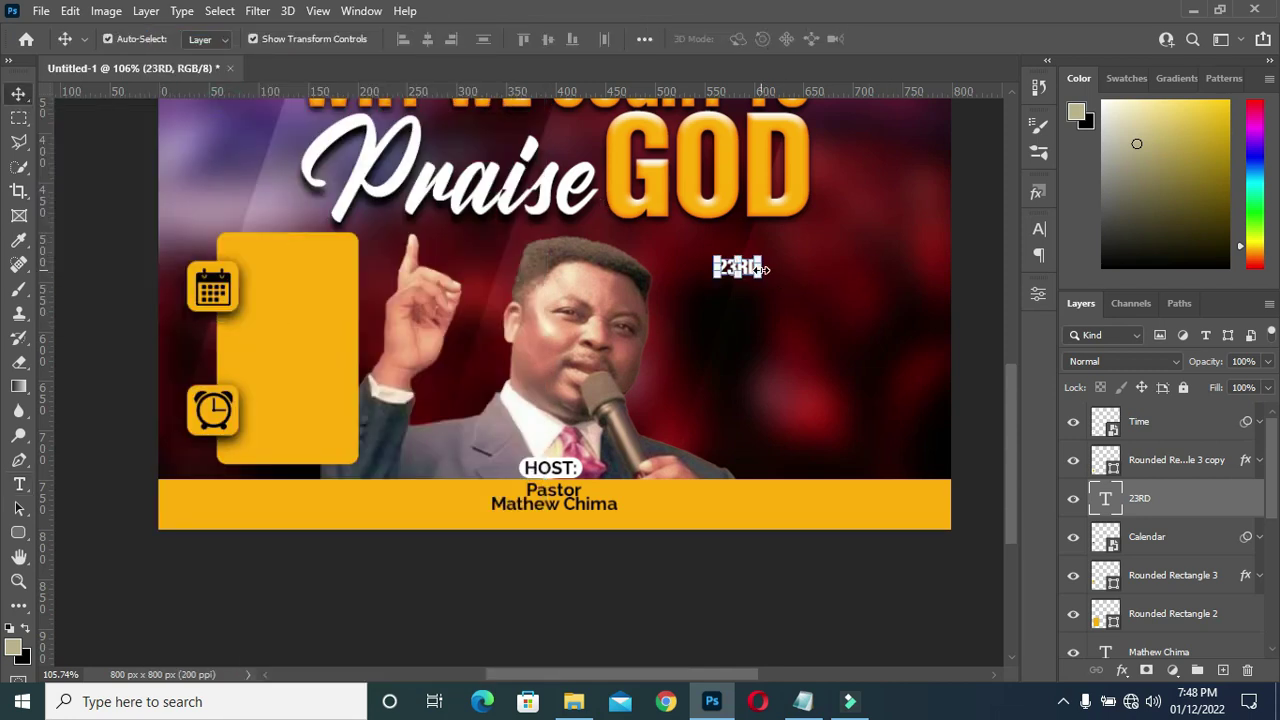
drag(762, 272, 323, 291)
key(Left)
key(Left)
key(Left)
key(Down)
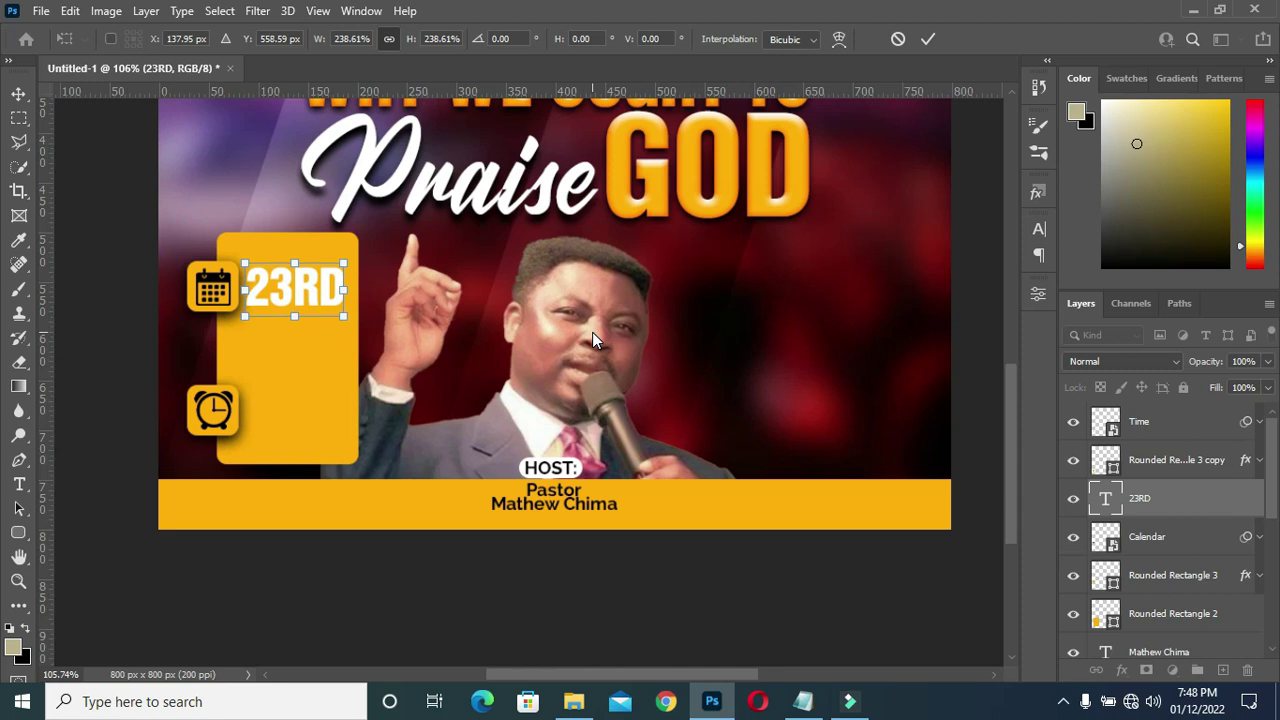
click(929, 39)
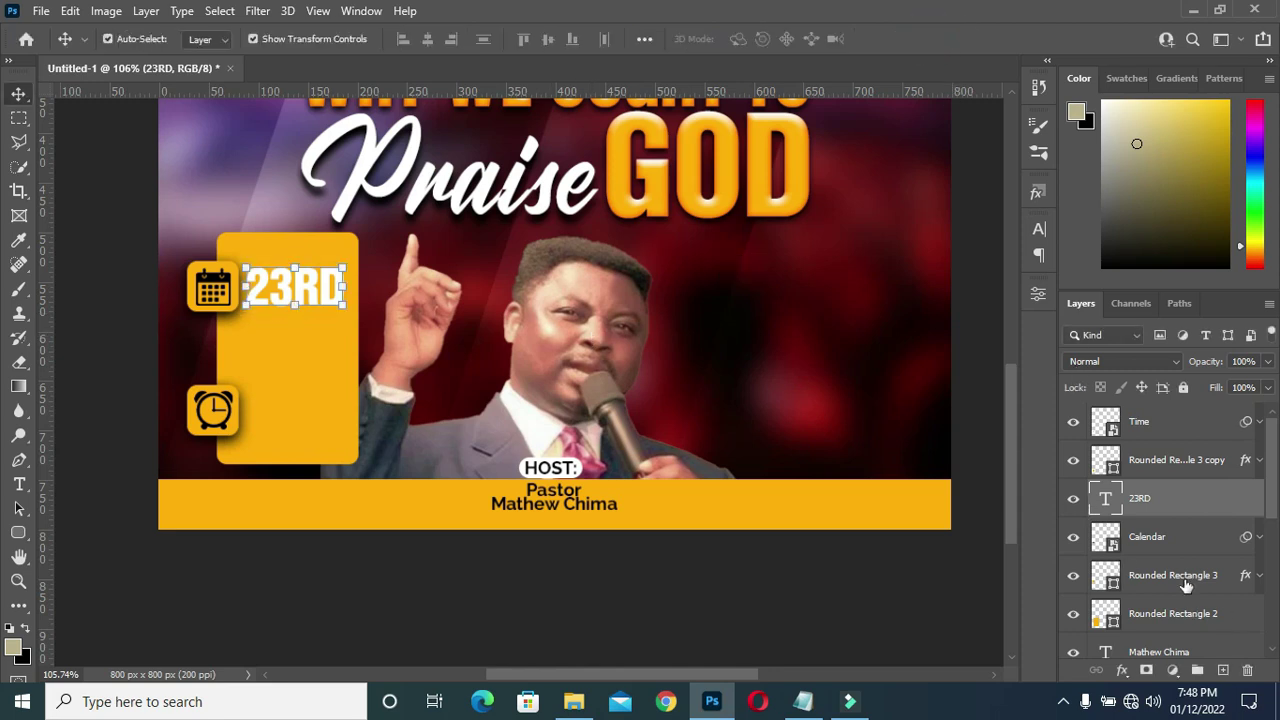
Add a drop shadow to 23RD with 3 px distance, 3% spread and 4 px size
click(1126, 670)
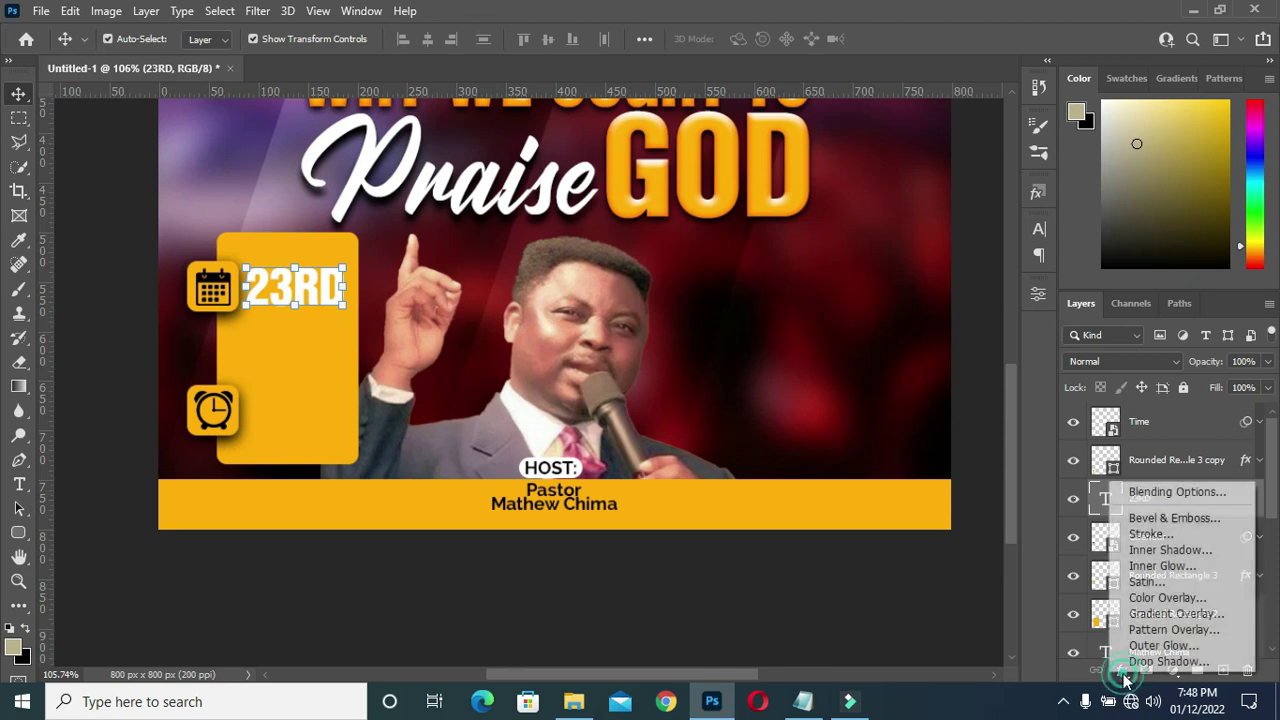
click(1165, 647)
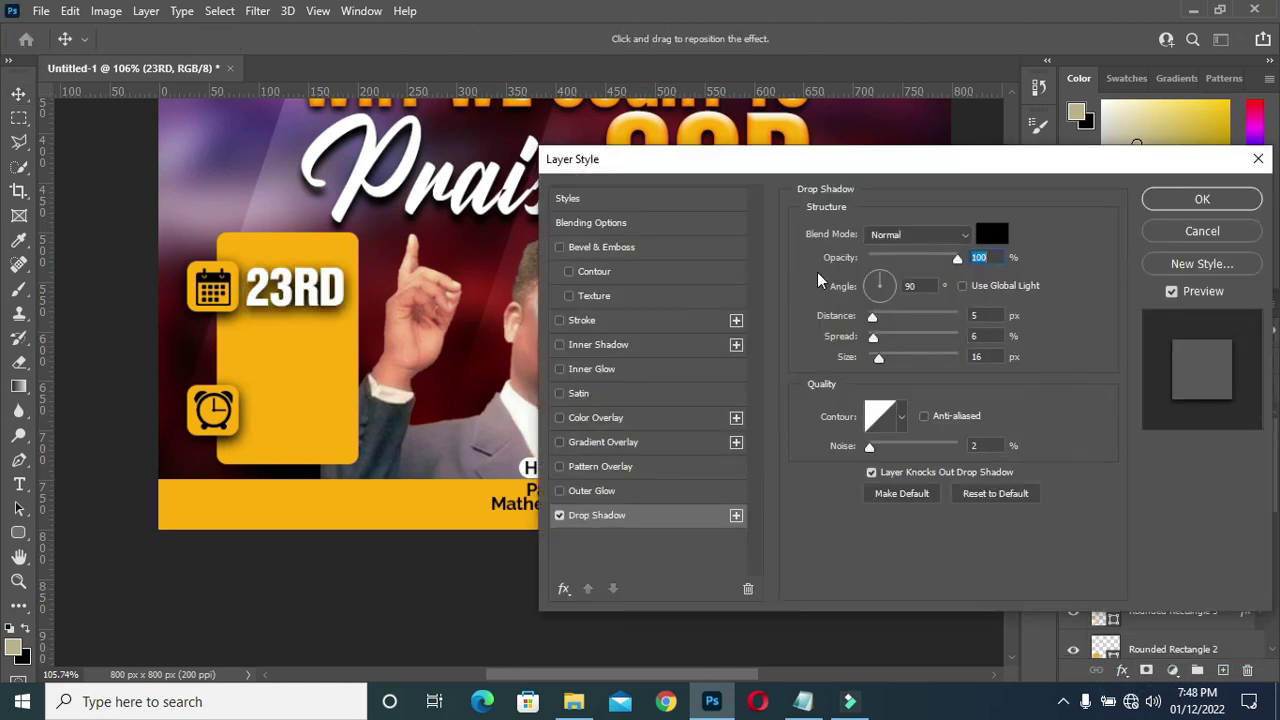
mouse_move(880, 366)
mouse_down()
mouse_move(868, 370)
mouse_move(869, 319)
mouse_move(874, 366)
mouse_up()
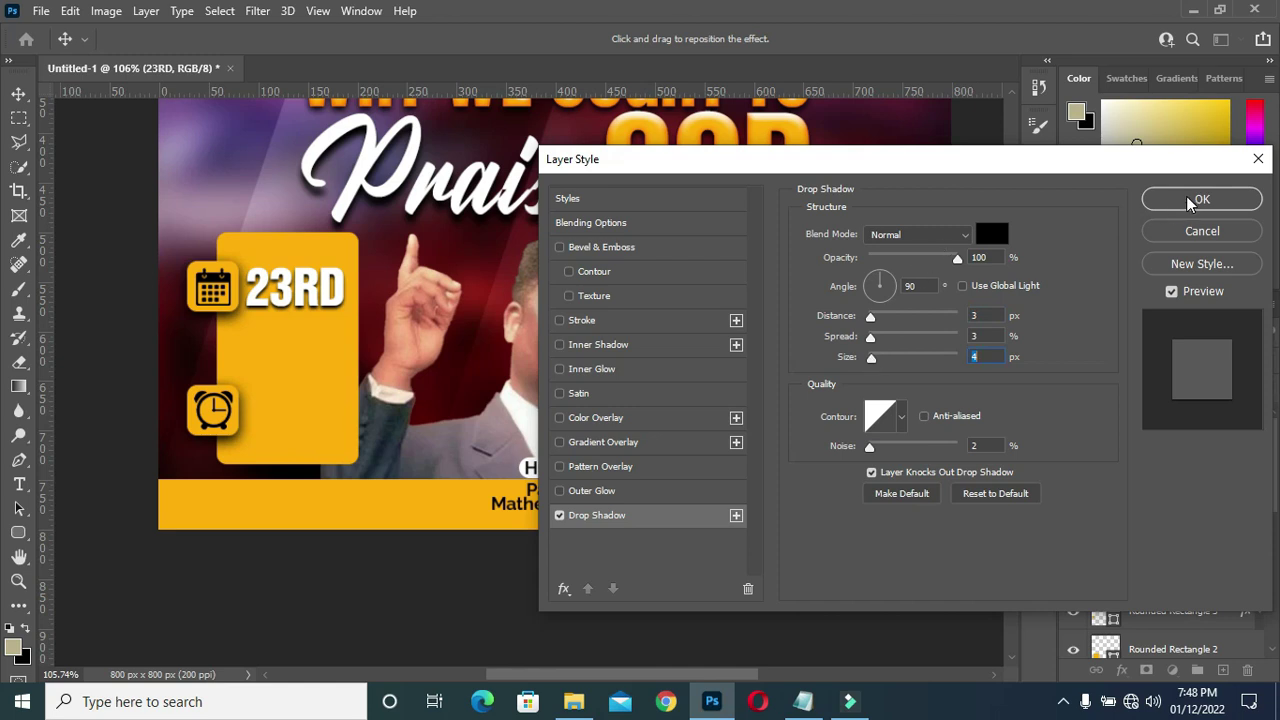
click(986, 337)
click(984, 316)
click(1195, 205)
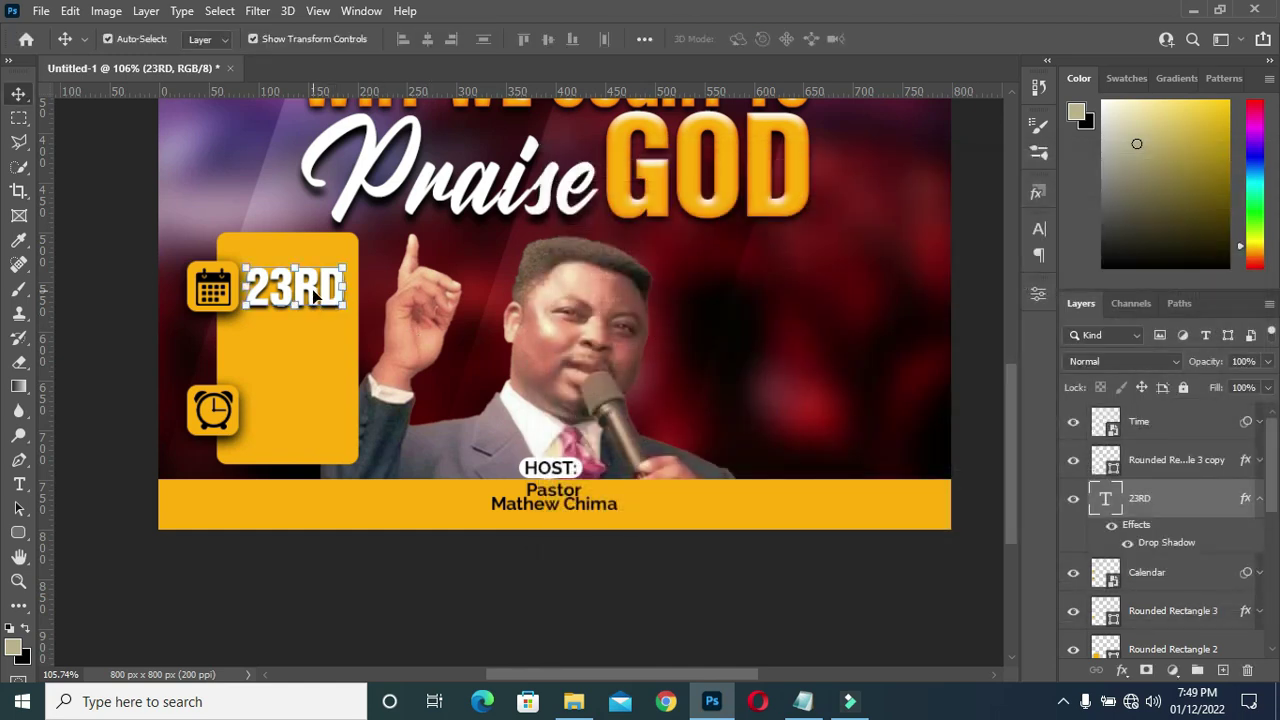
Duplicate the 23RD layer below the original and change its text to JANUARY
click(803, 701)
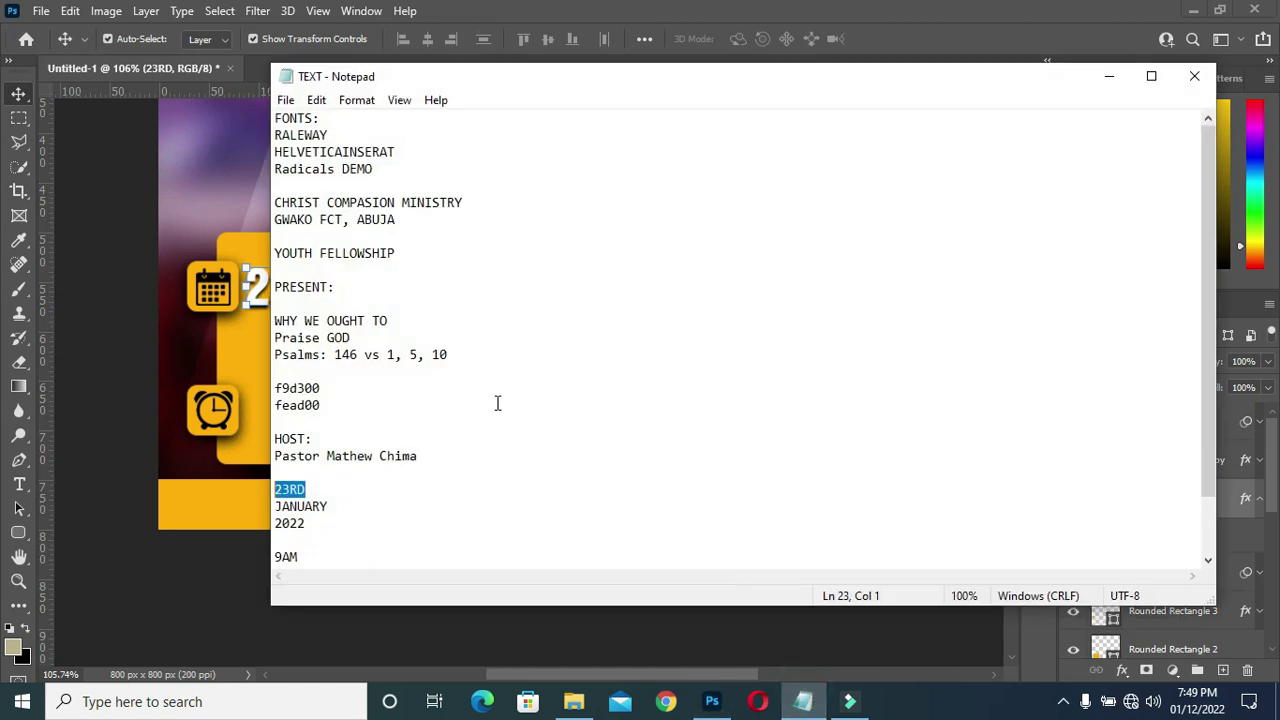
drag(340, 506, 262, 506)
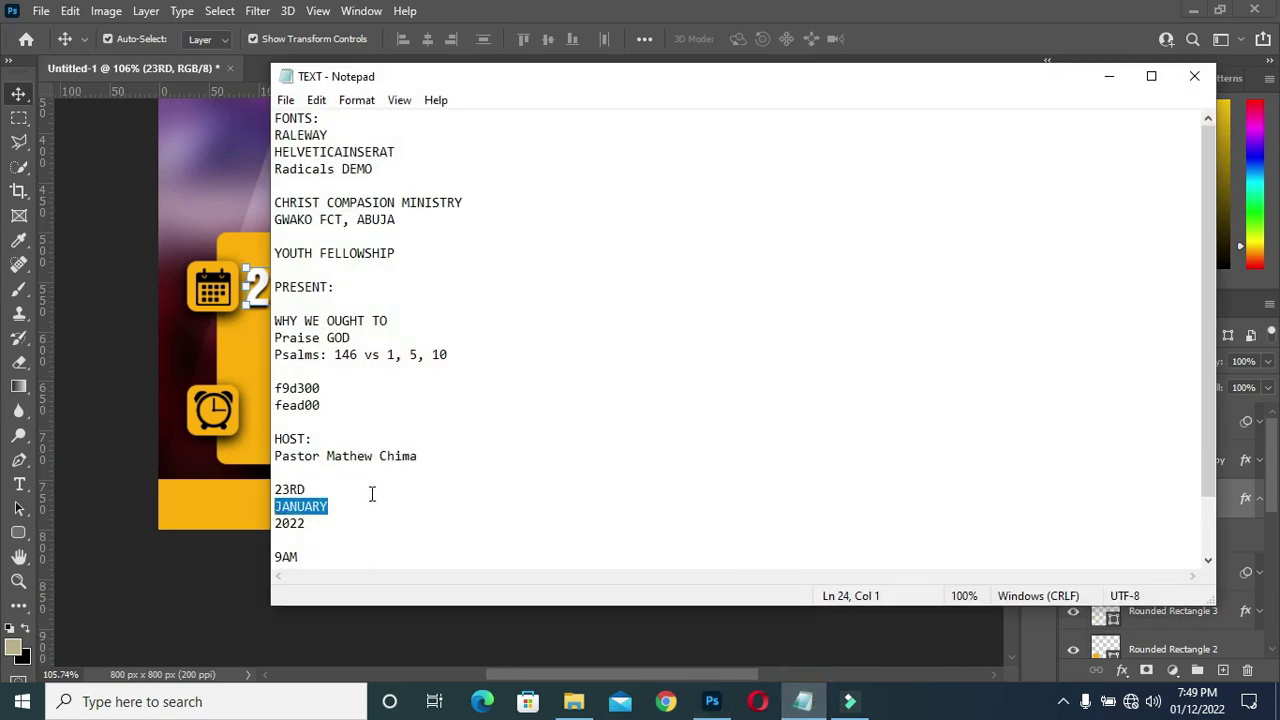
click(1113, 77)
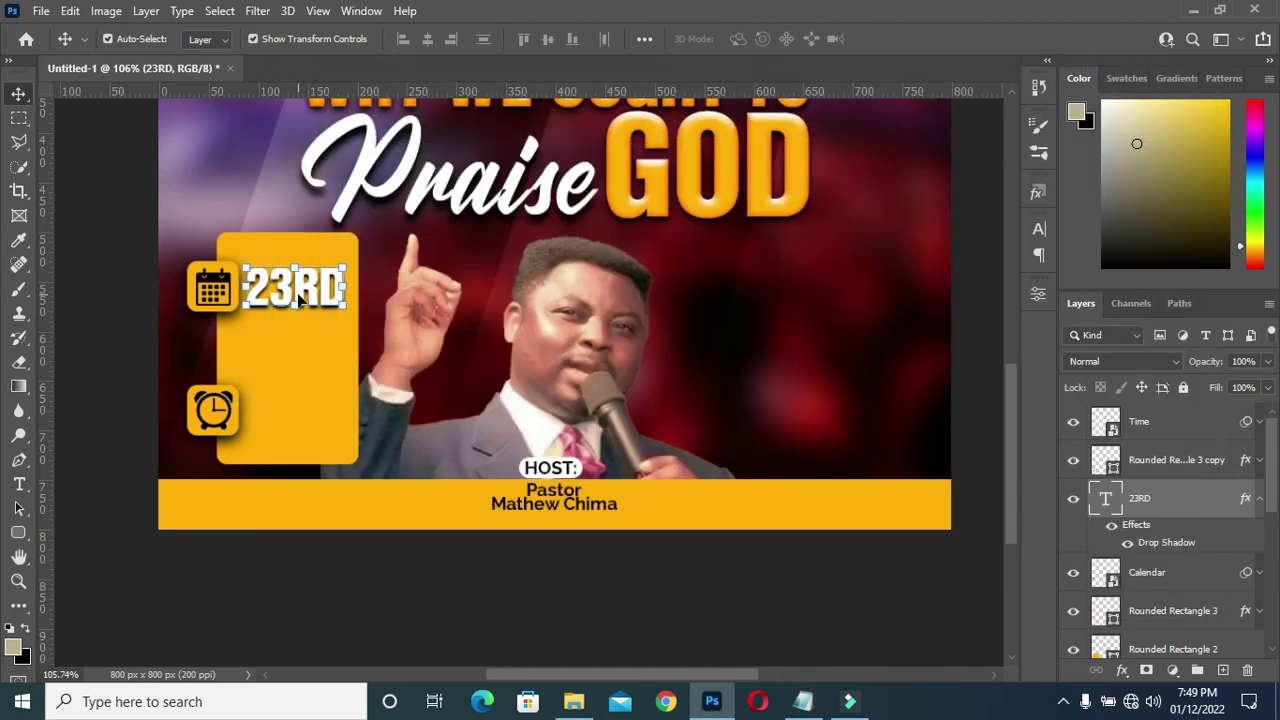
key(ctrl+j)
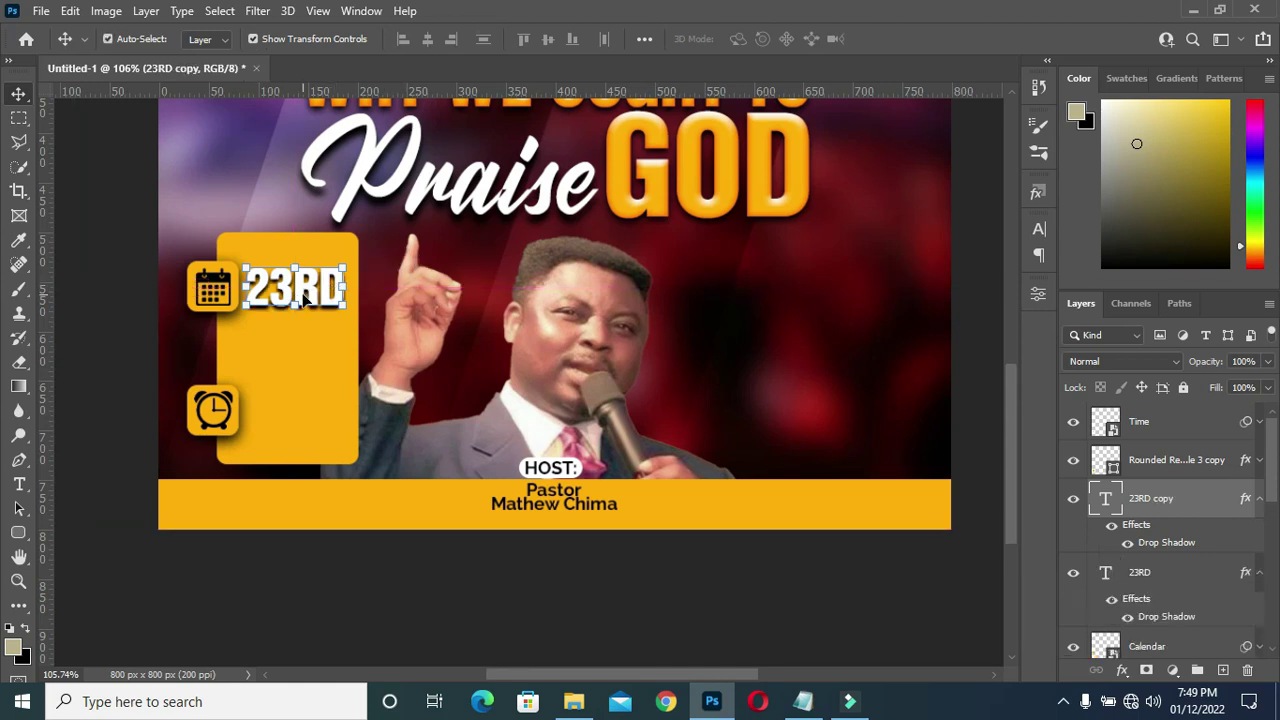
drag(305, 293, 305, 338)
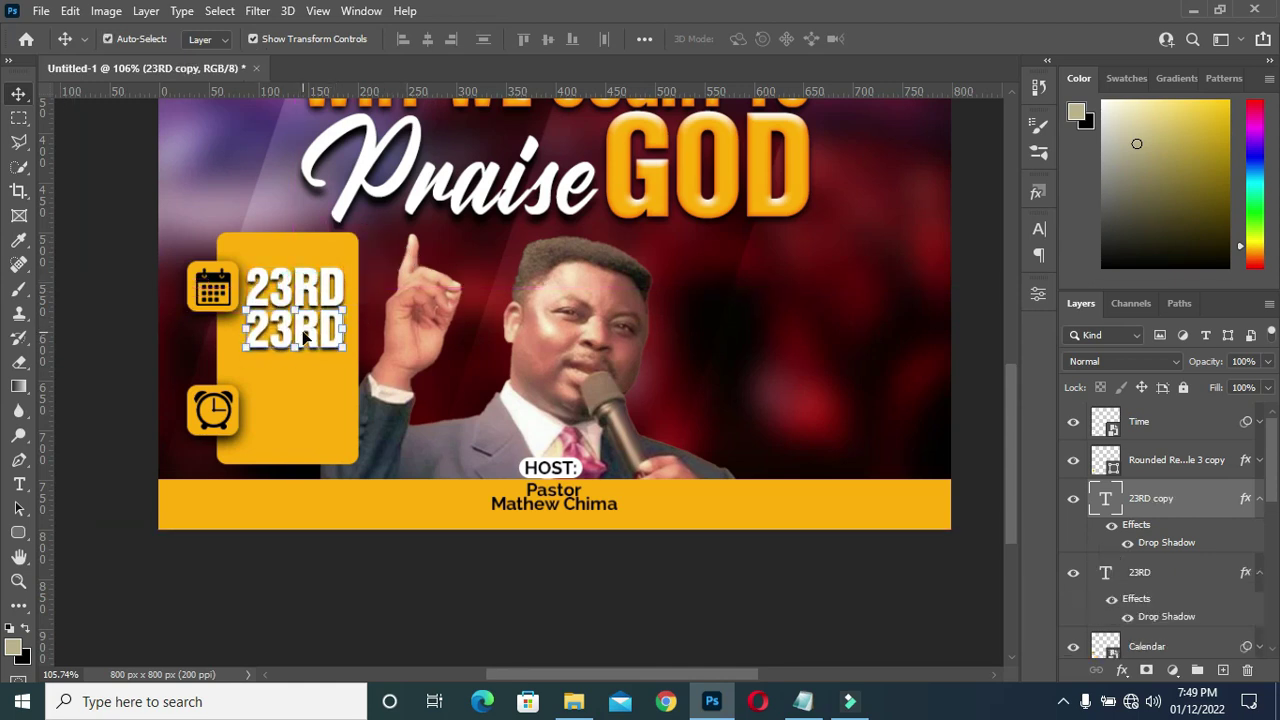
double_click(307, 324)
click(321, 328)
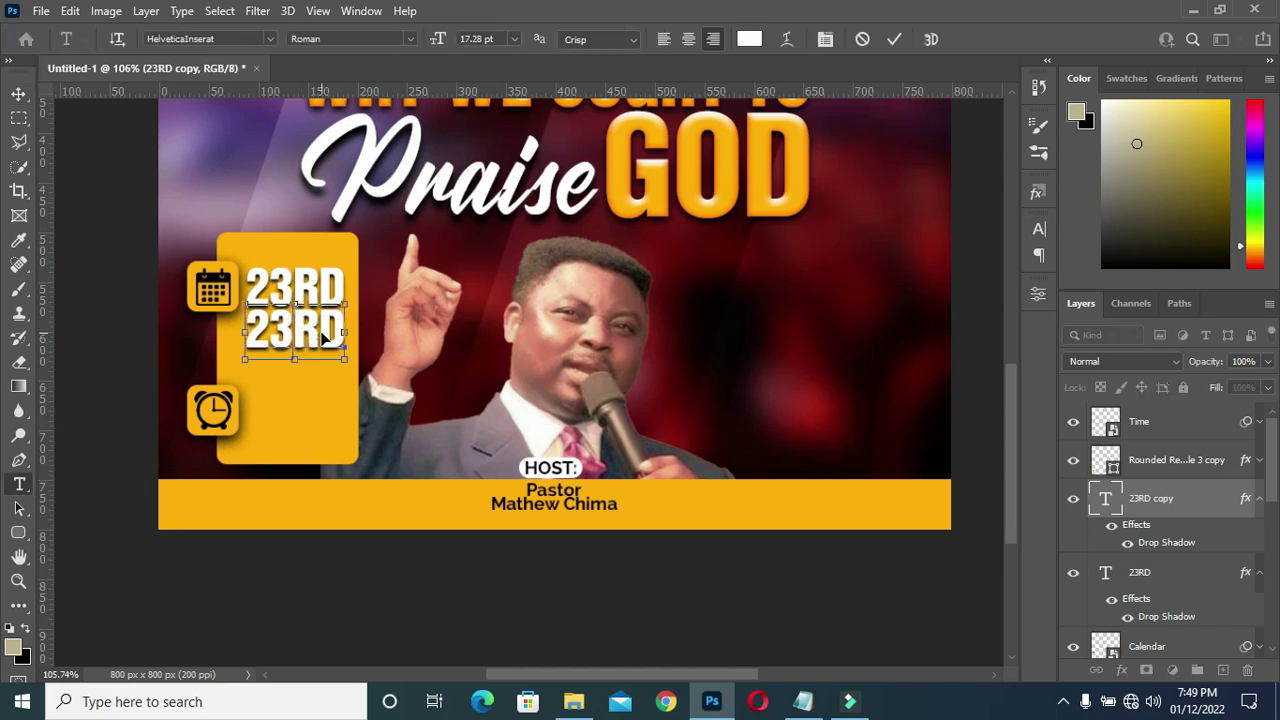
double_click(325, 340)
text(JANUARY)
click(895, 40)
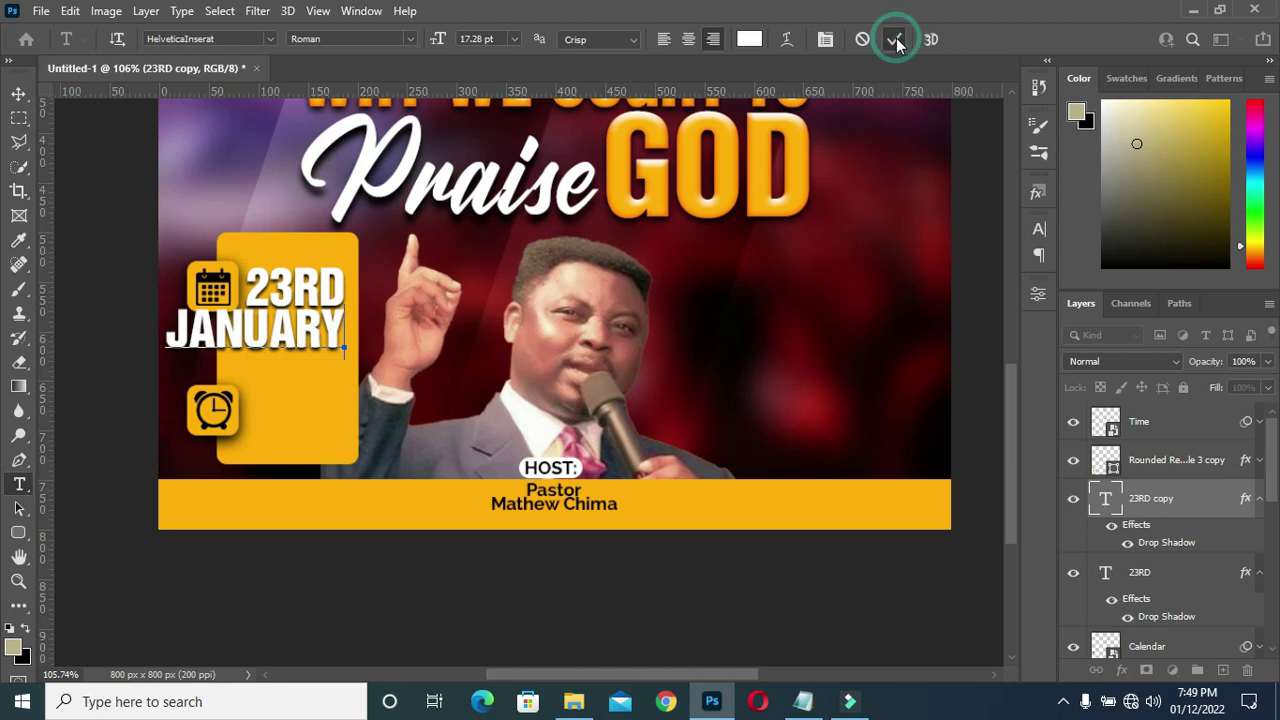
Scale the JANUARY text down to about 54% beneath 23RD
click(18, 93)
click(160, 350)
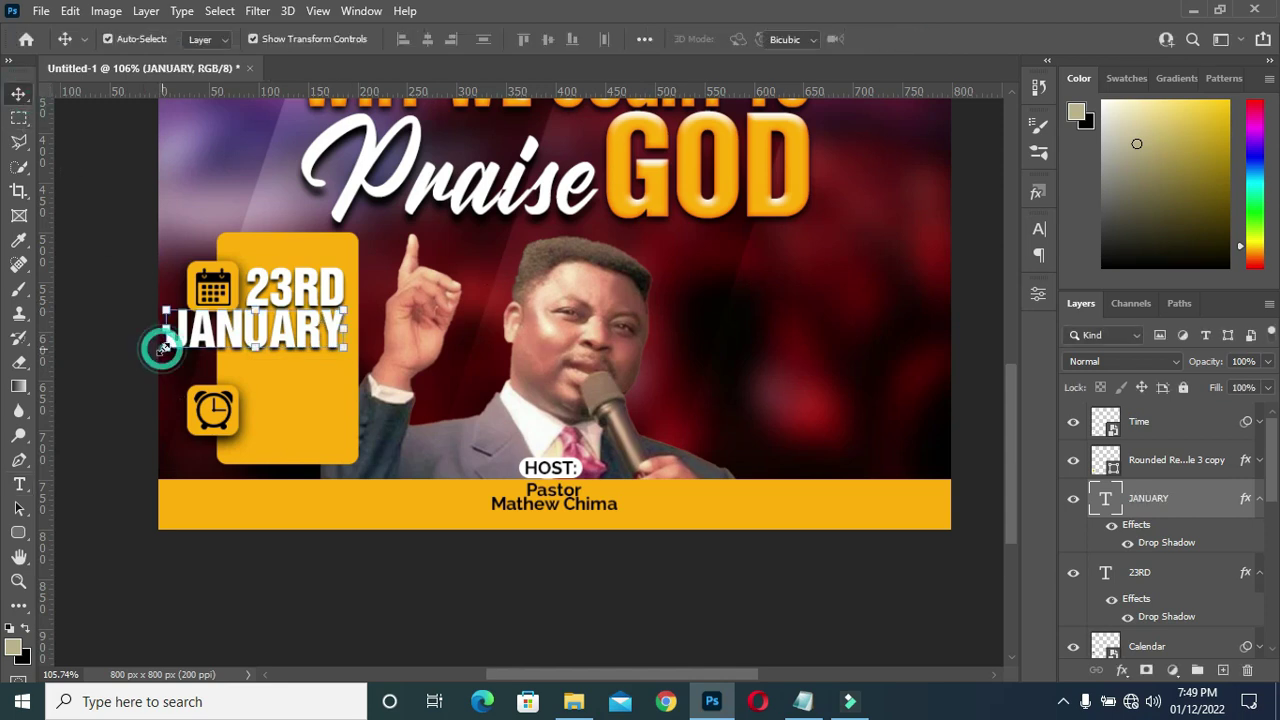
drag(165, 360, 248, 336)
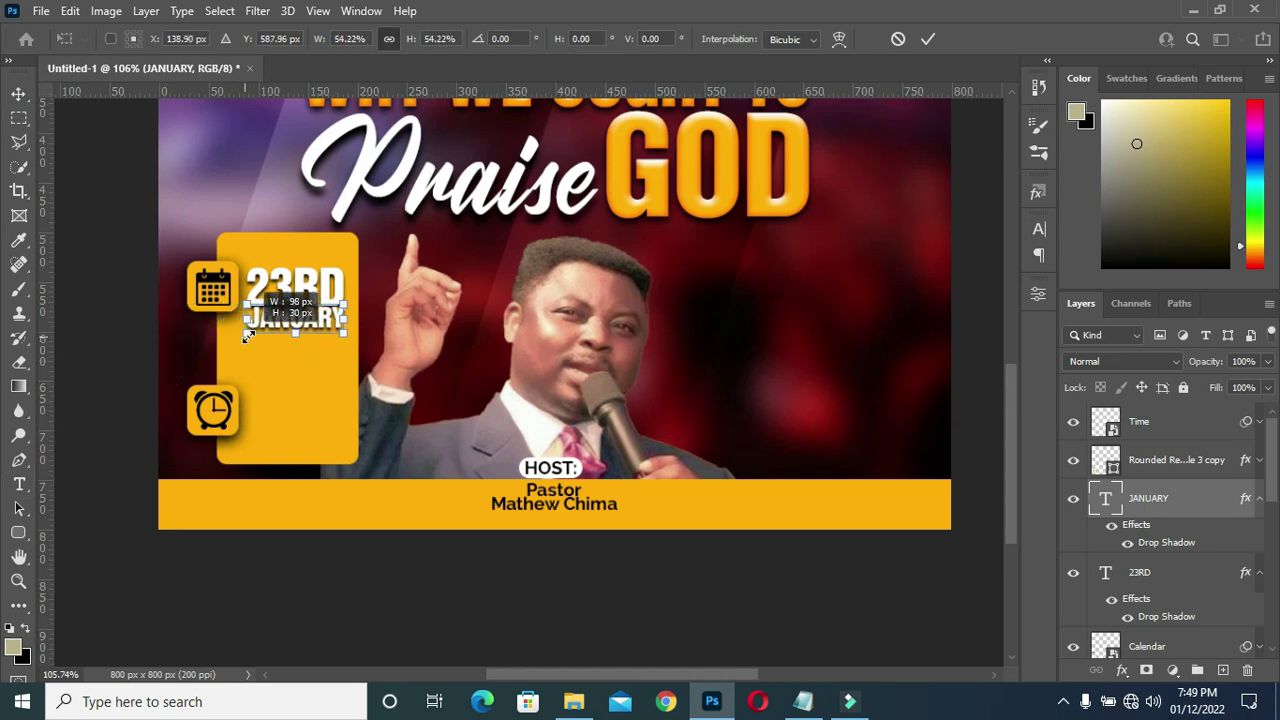
drag(343, 308, 345, 306)
click(928, 40)
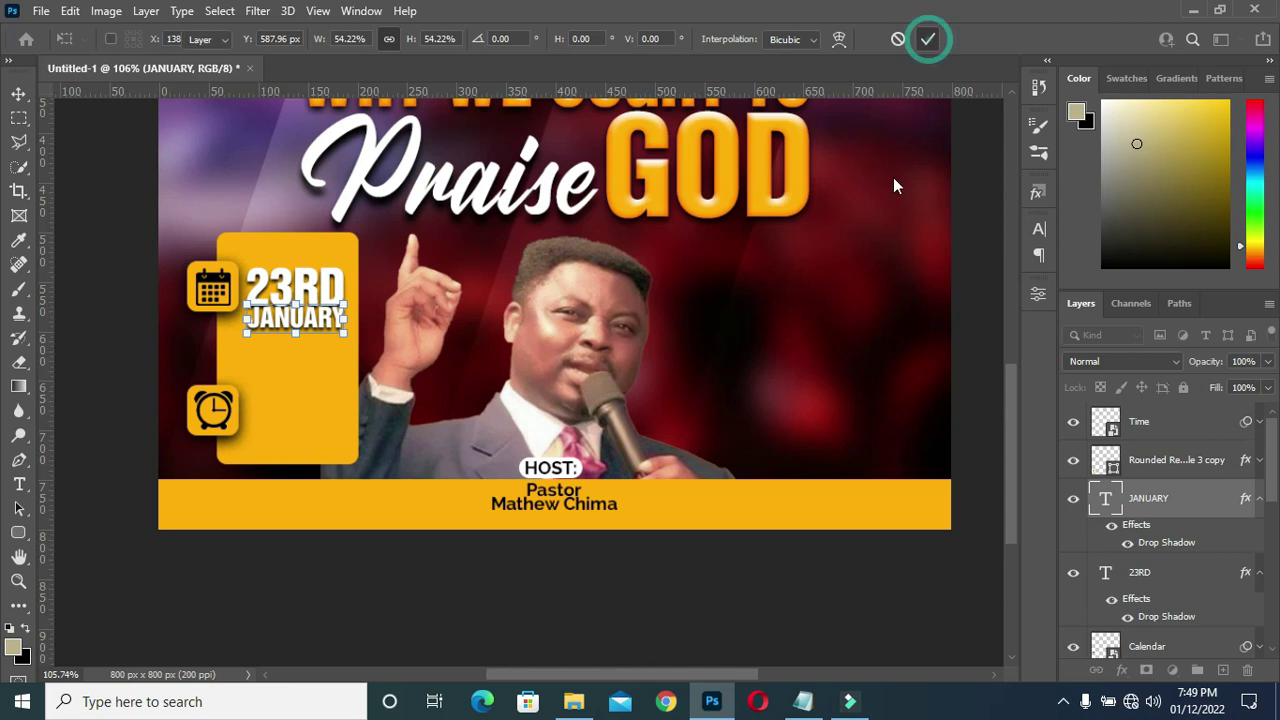
click(632, 569)
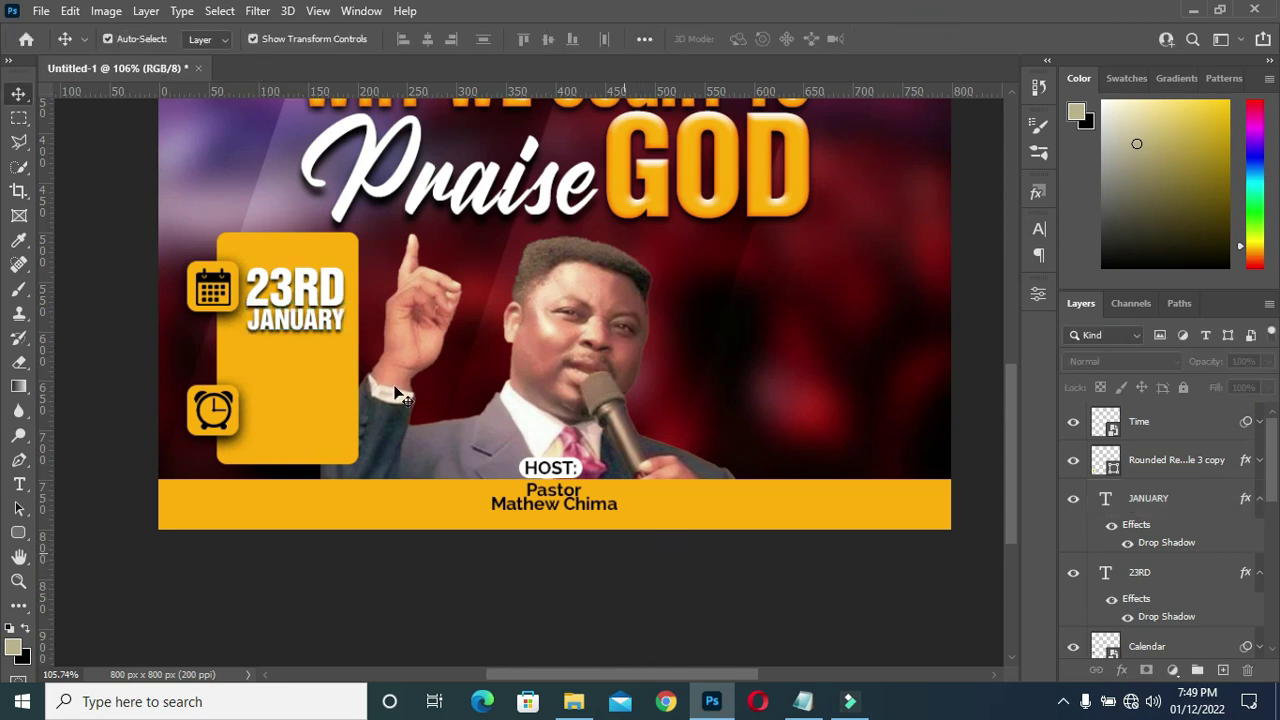
click(310, 326)
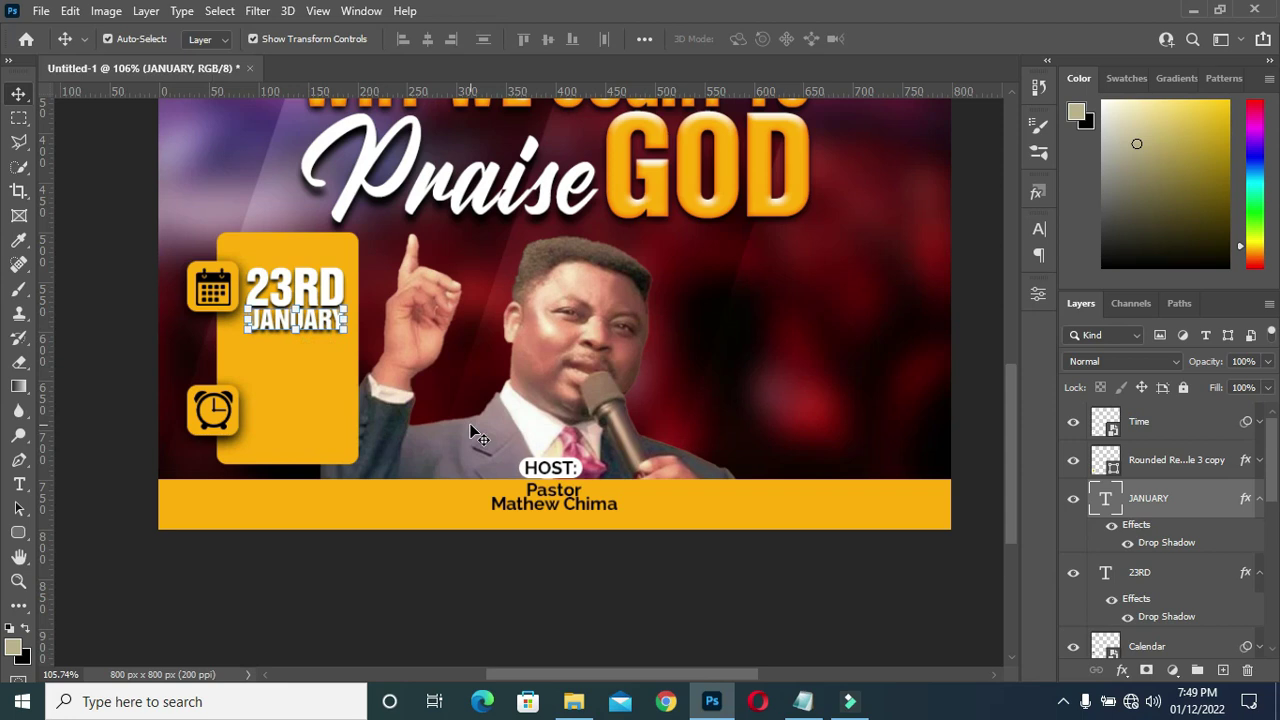
Duplicate JANUARY into a line below it and replace its text with 2022 from the notes
key(ctrl)
drag(316, 321, 316, 345)
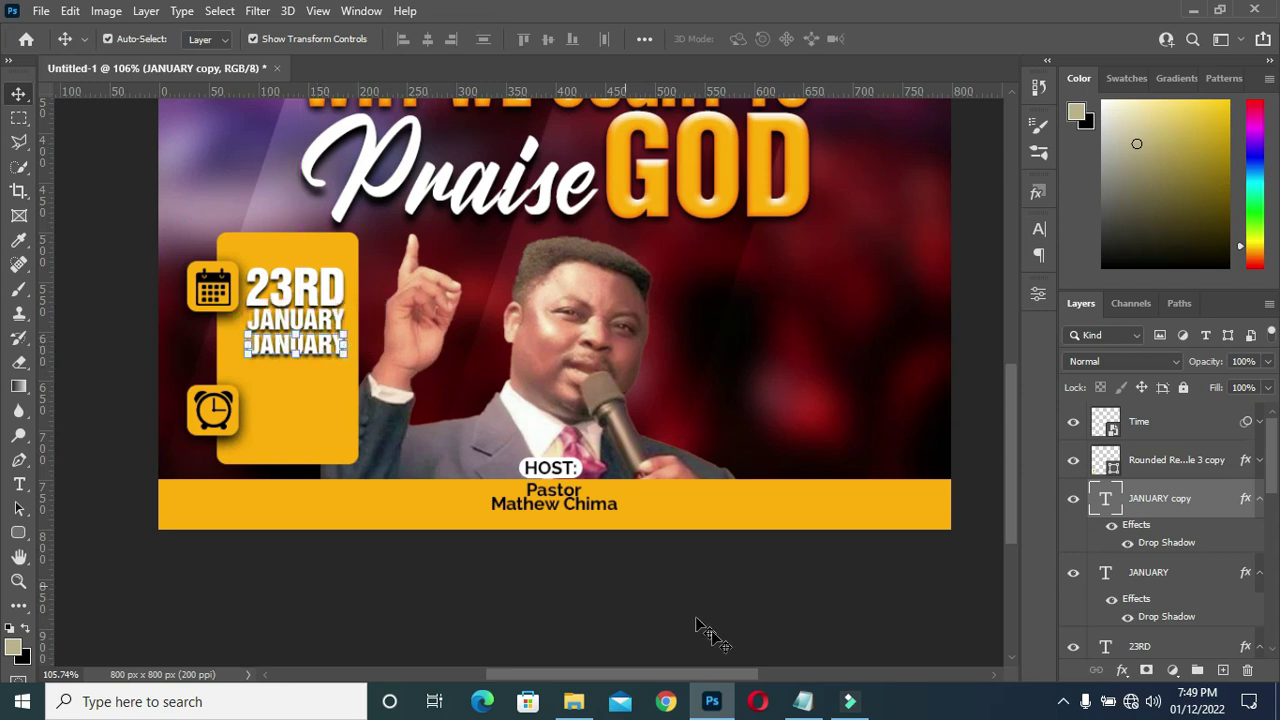
click(803, 701)
click(318, 527)
drag(318, 530, 277, 531)
key(ctrl+c)
click(1108, 77)
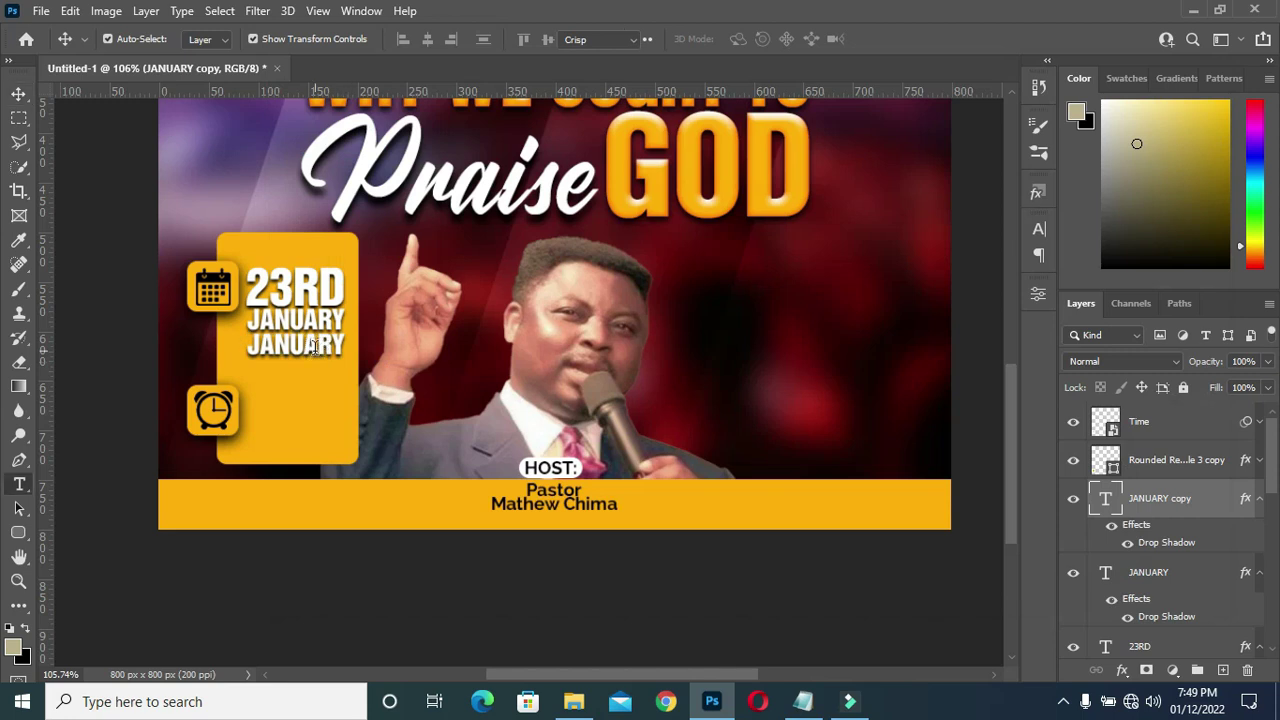
key(t)
click(346, 344)
key(ctrl+a)
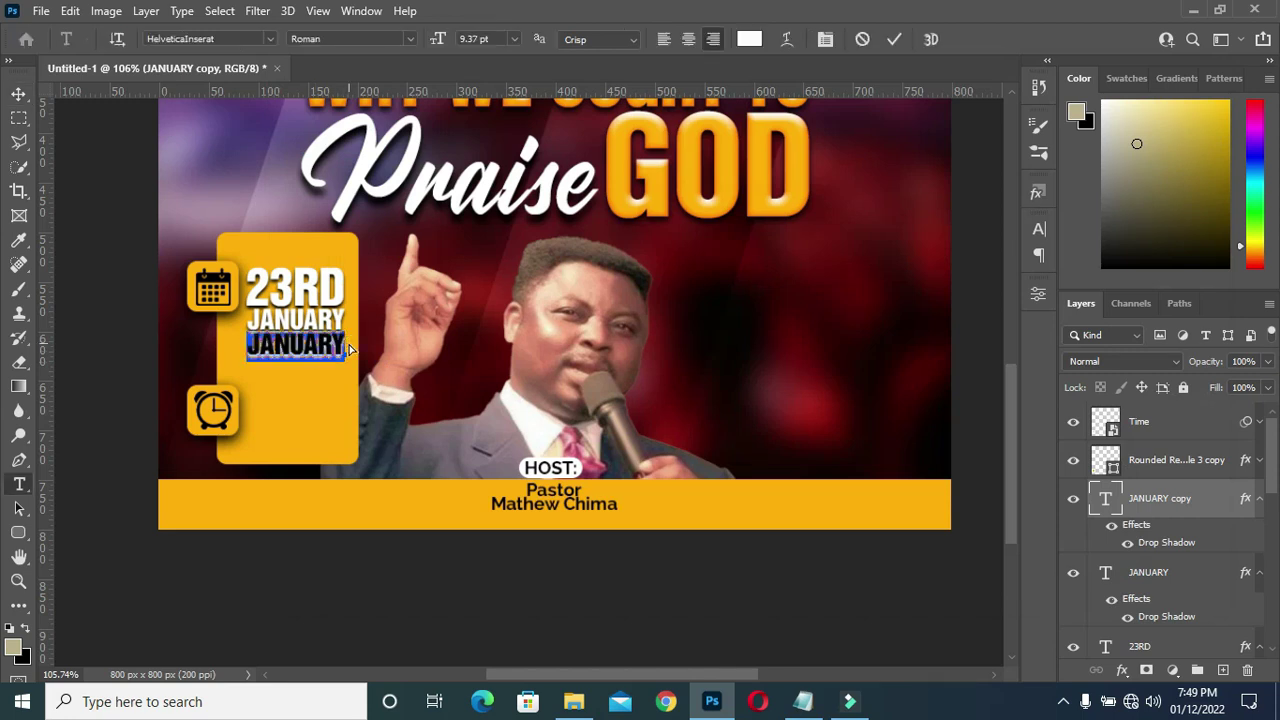
key(ctrl+v)
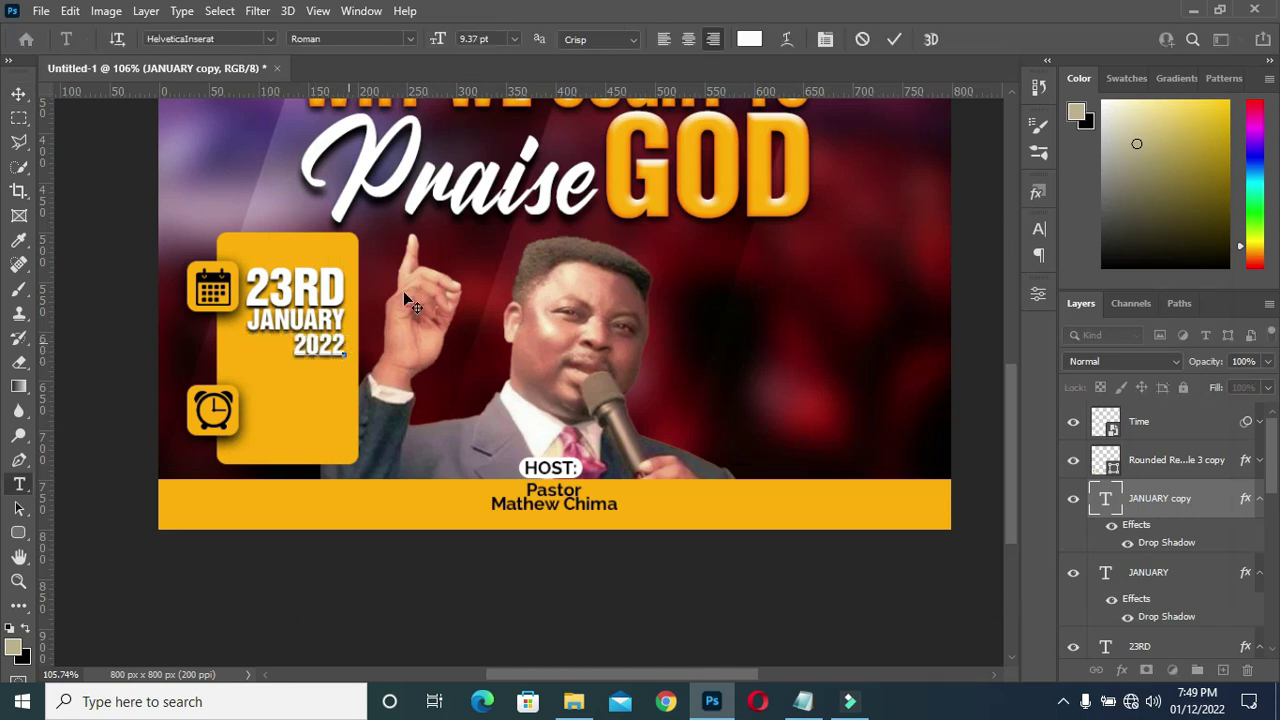
click(894, 39)
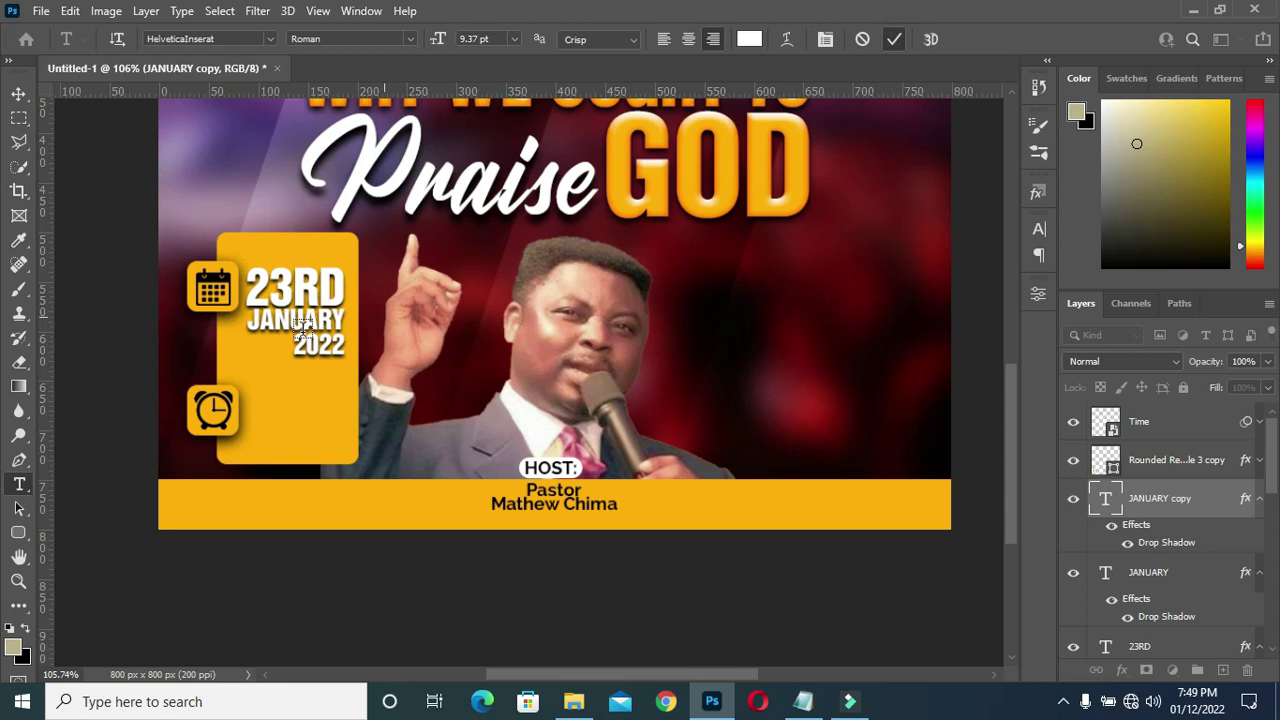
Enlarge the 2022 text to about 195%, then collapse the 2022 and JANUARY effects lists
click(18, 93)
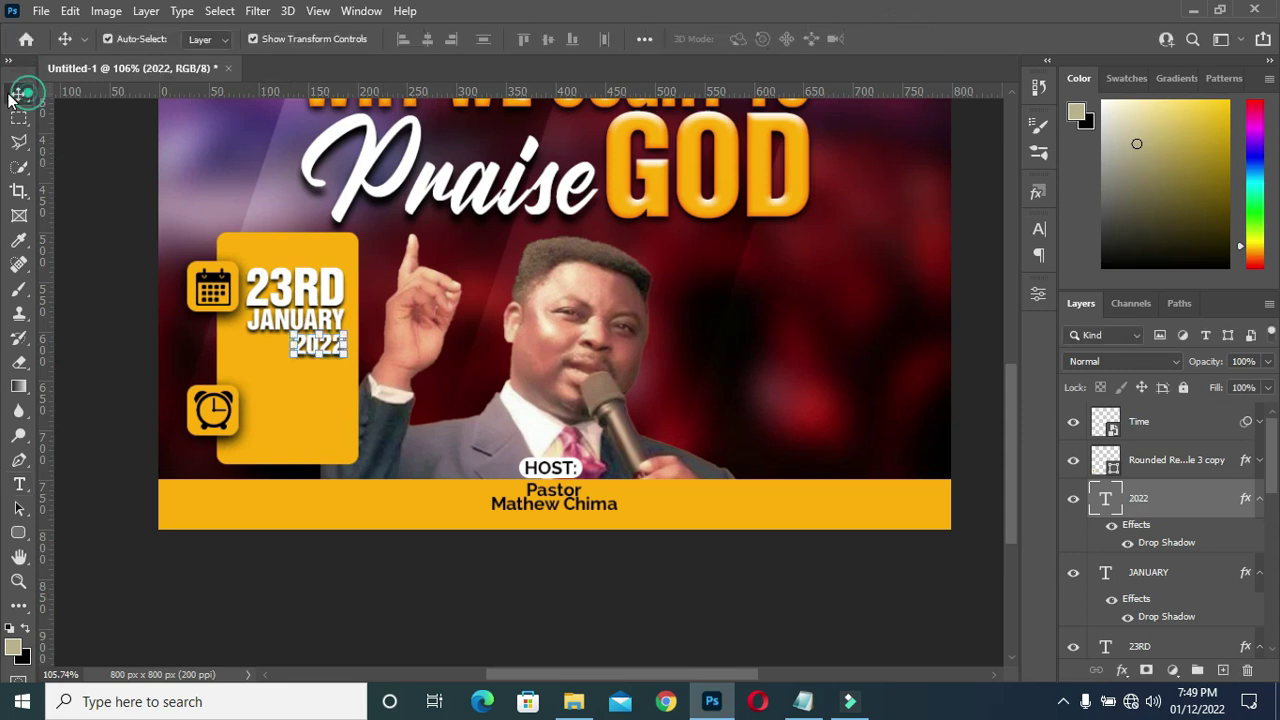
click(290, 359)
drag(292, 362, 237, 374)
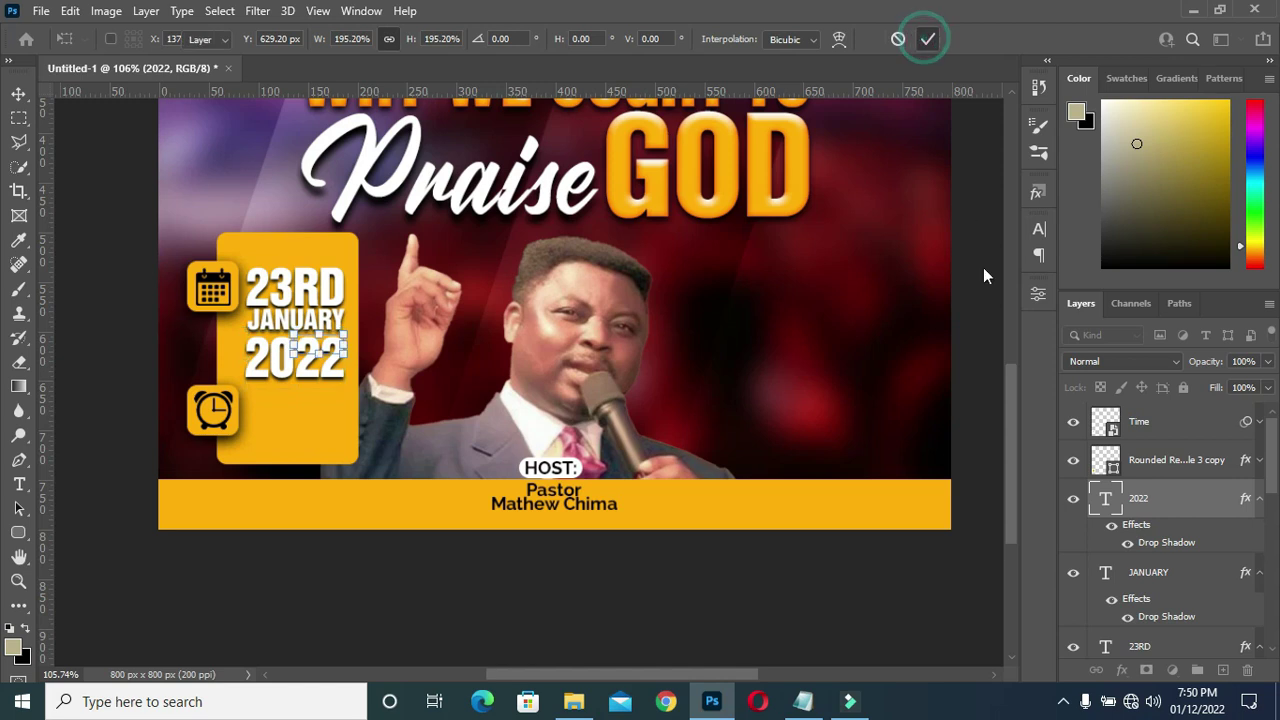
click(928, 39)
click(1259, 498)
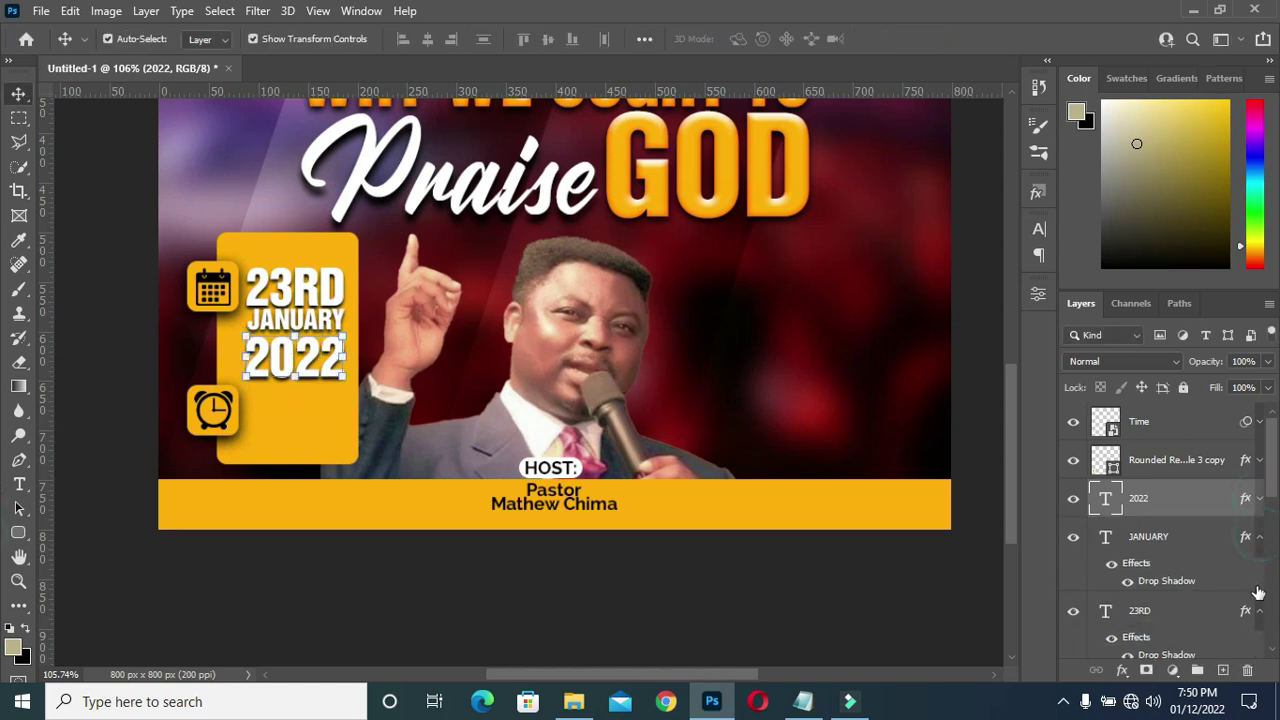
click(1260, 537)
Select the 23RD, JANUARY and 2022 layers together and nudge them up three pixels
click(1259, 575)
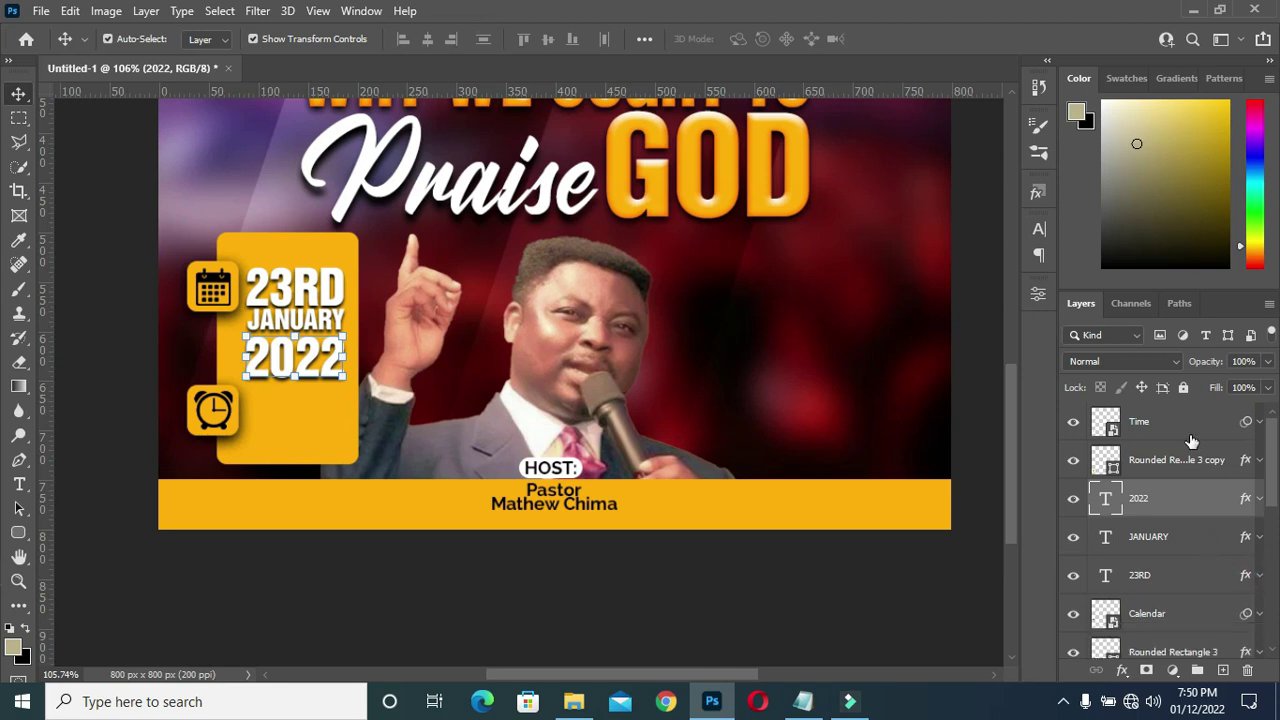
scroll(1176, 570, down, 1)
scroll(1176, 566, down, 1)
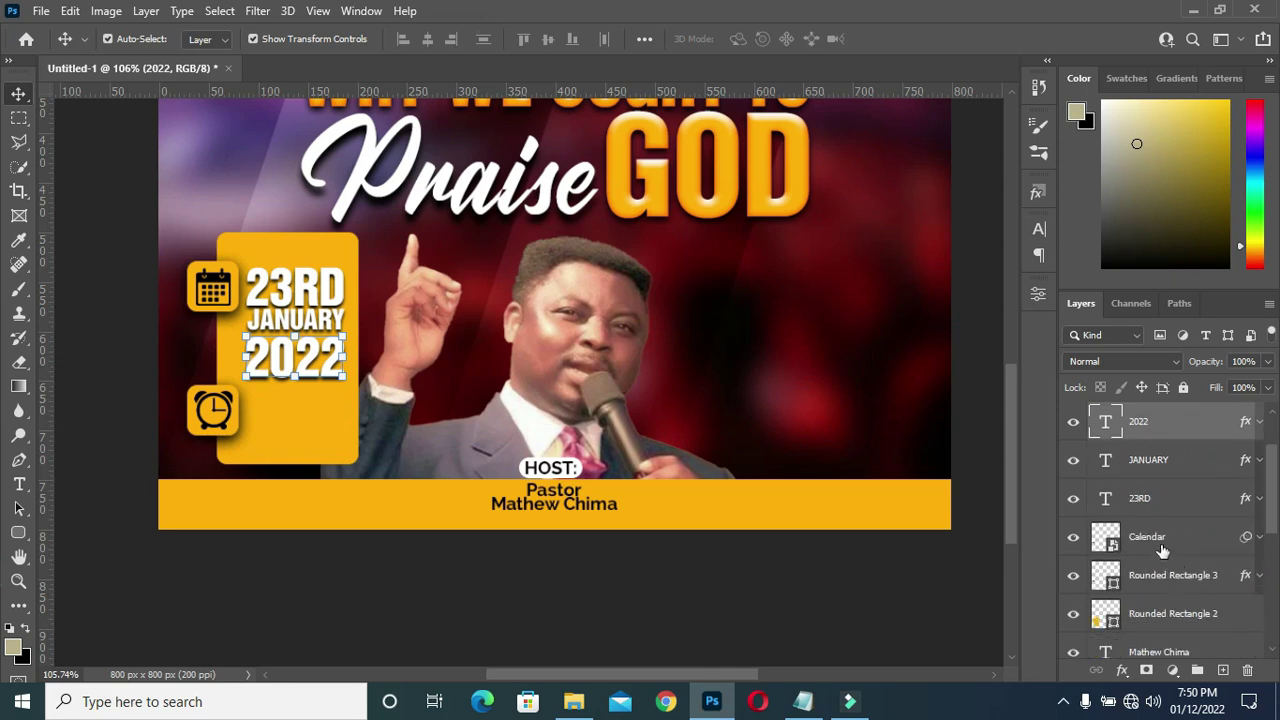
shift+click(1163, 500)
key(Up)
key(Up)
key(Up)
key(Up)
key(Up)
key(Up)
key(Up)
key(Up)
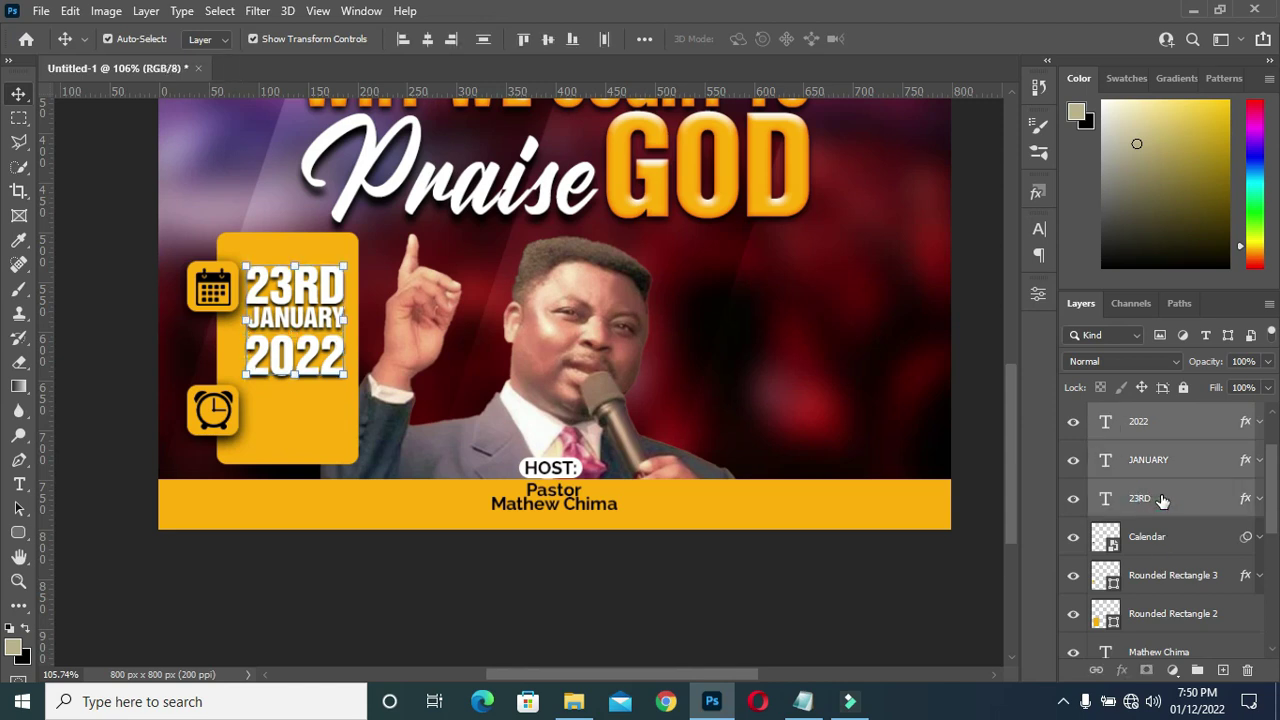
key(Up)
key(Up)
key(Up)
key(Up)
key(Up)
key(Up)
key(Up)
key(Up)
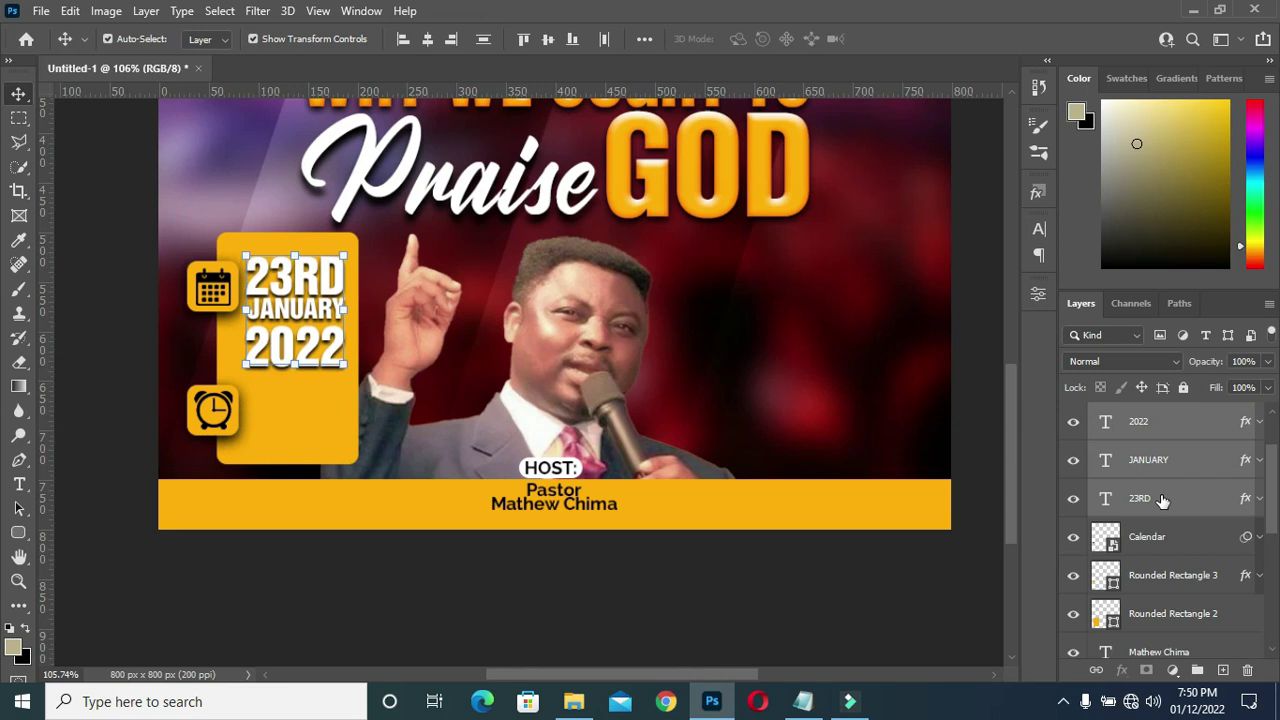
key(Up)
key(Up)
key(Up)
key(Up)
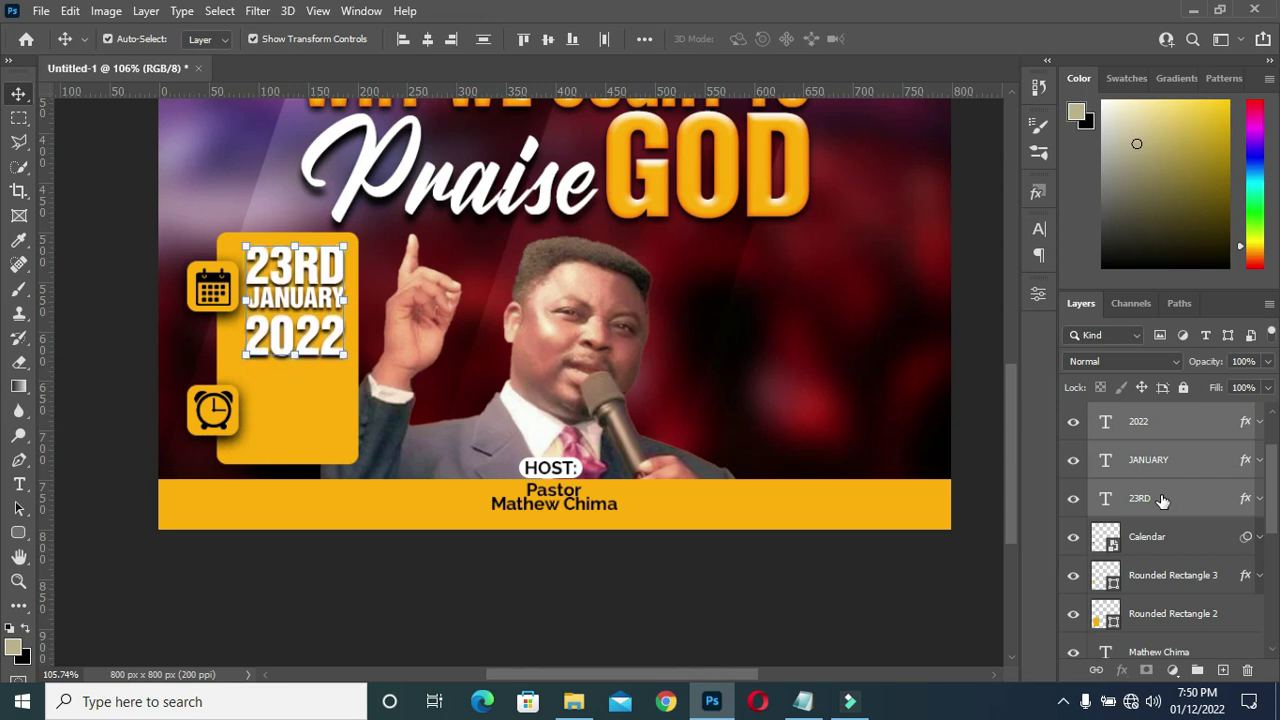
click(695, 628)
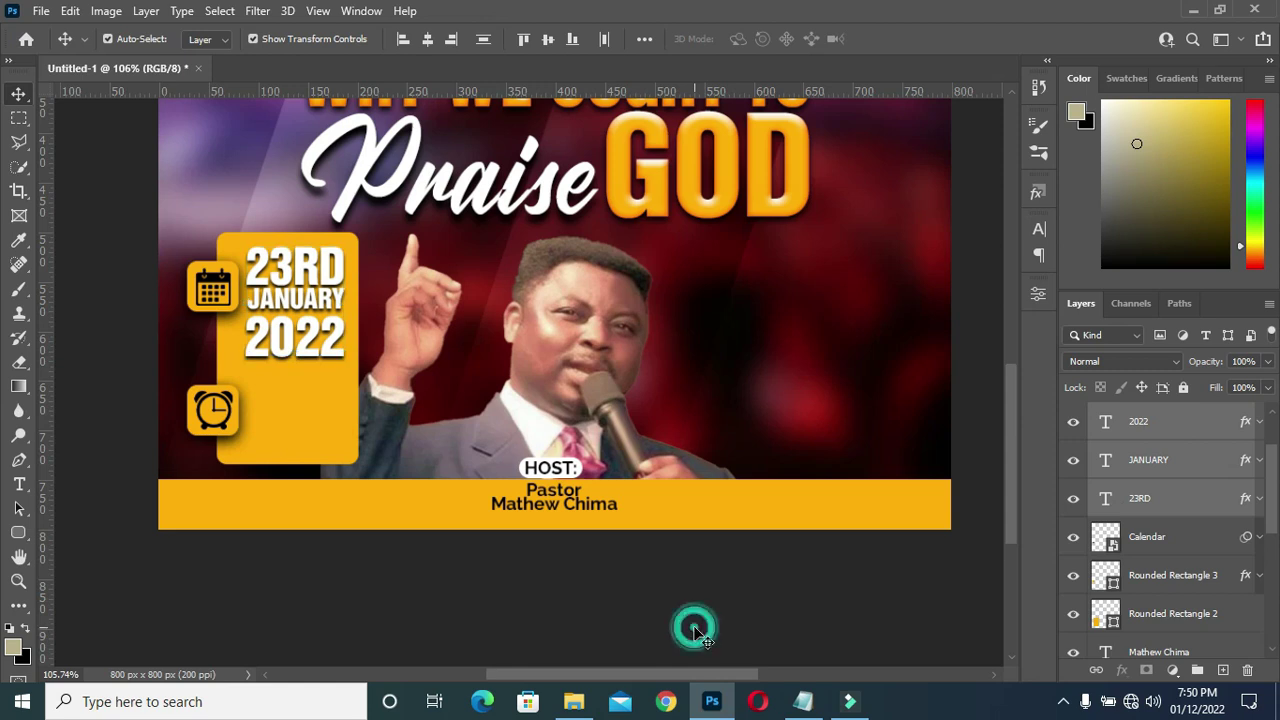
click(303, 352)
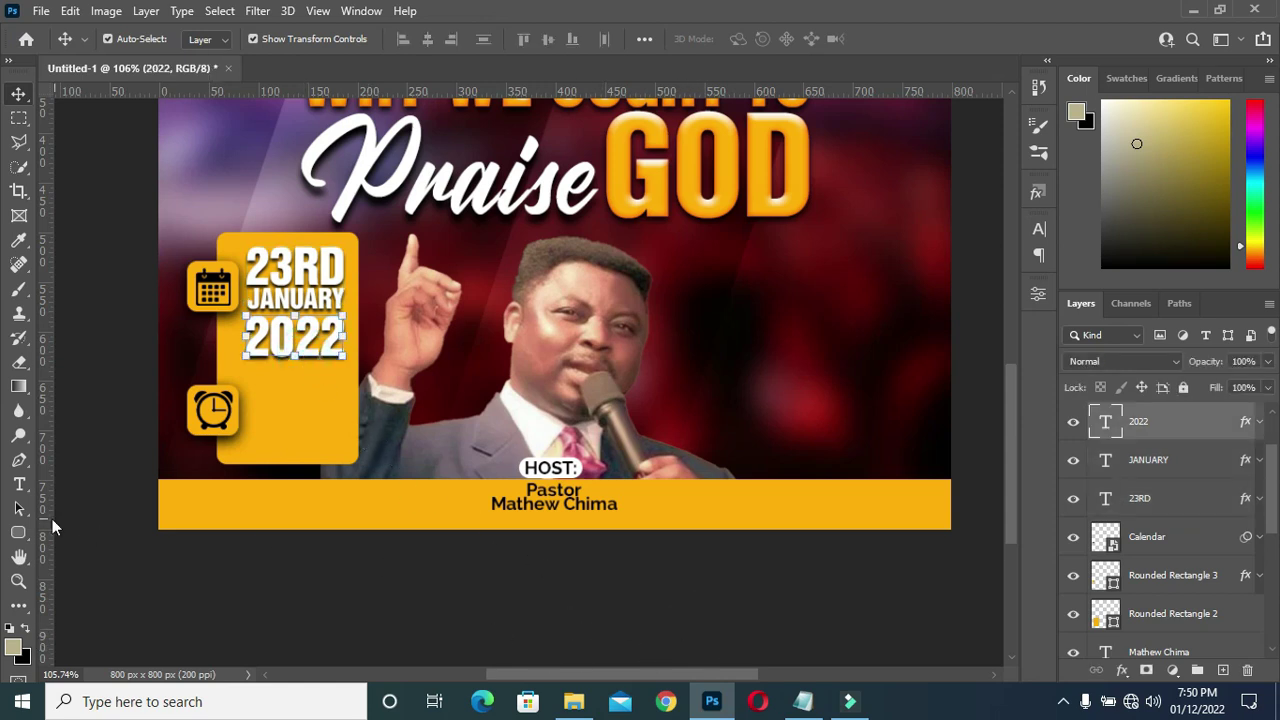
Draw a thin yellow rectangle line below the 2022 text
click(20, 533)
click(22, 533)
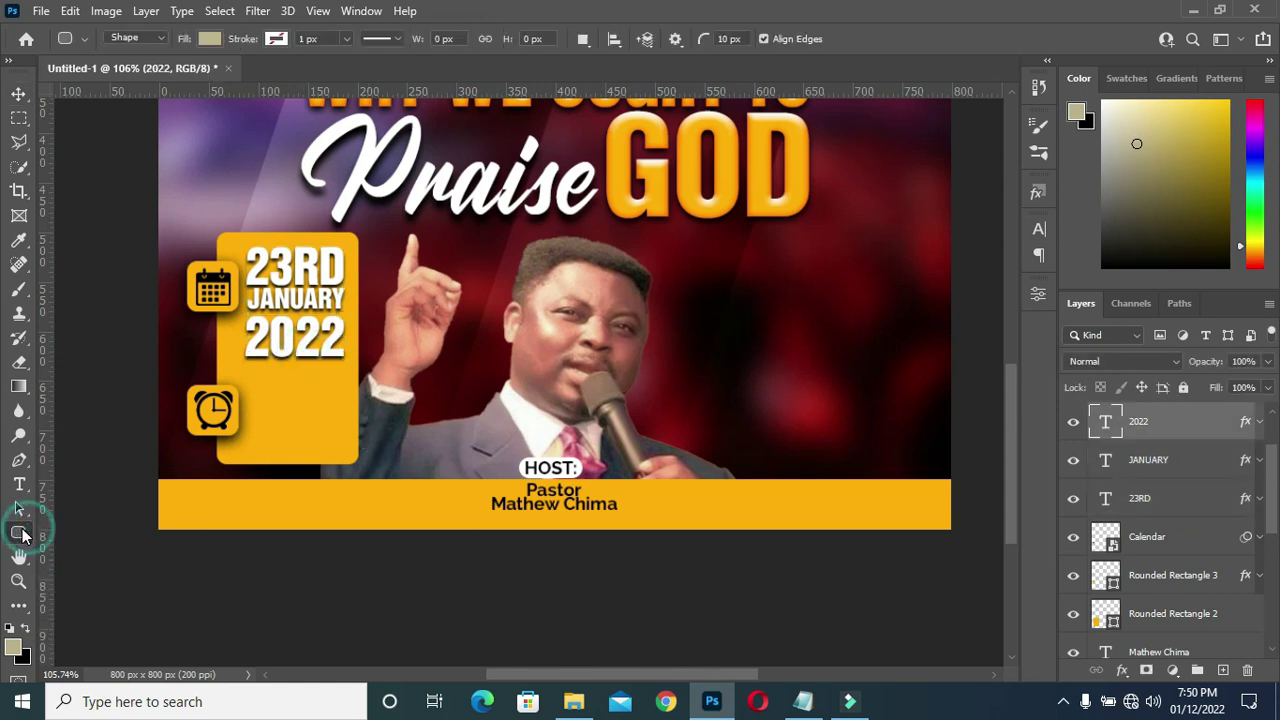
key(shift+u)
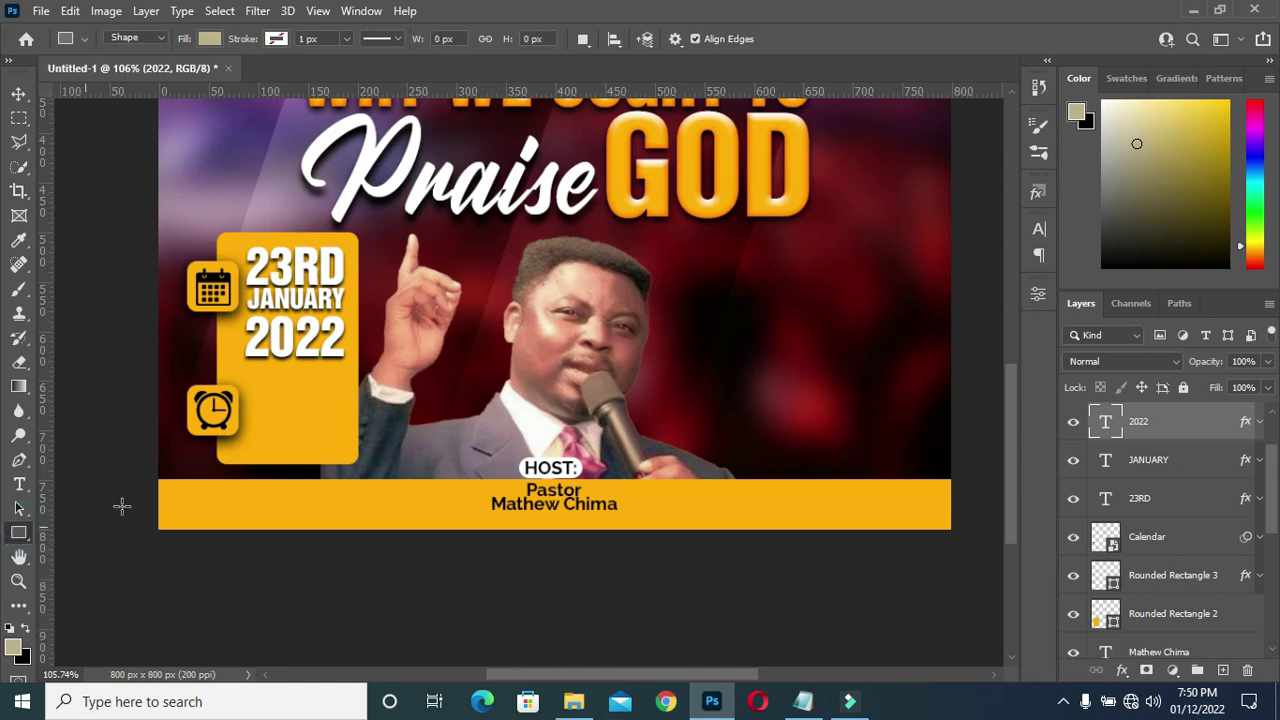
drag(256, 379, 337, 379)
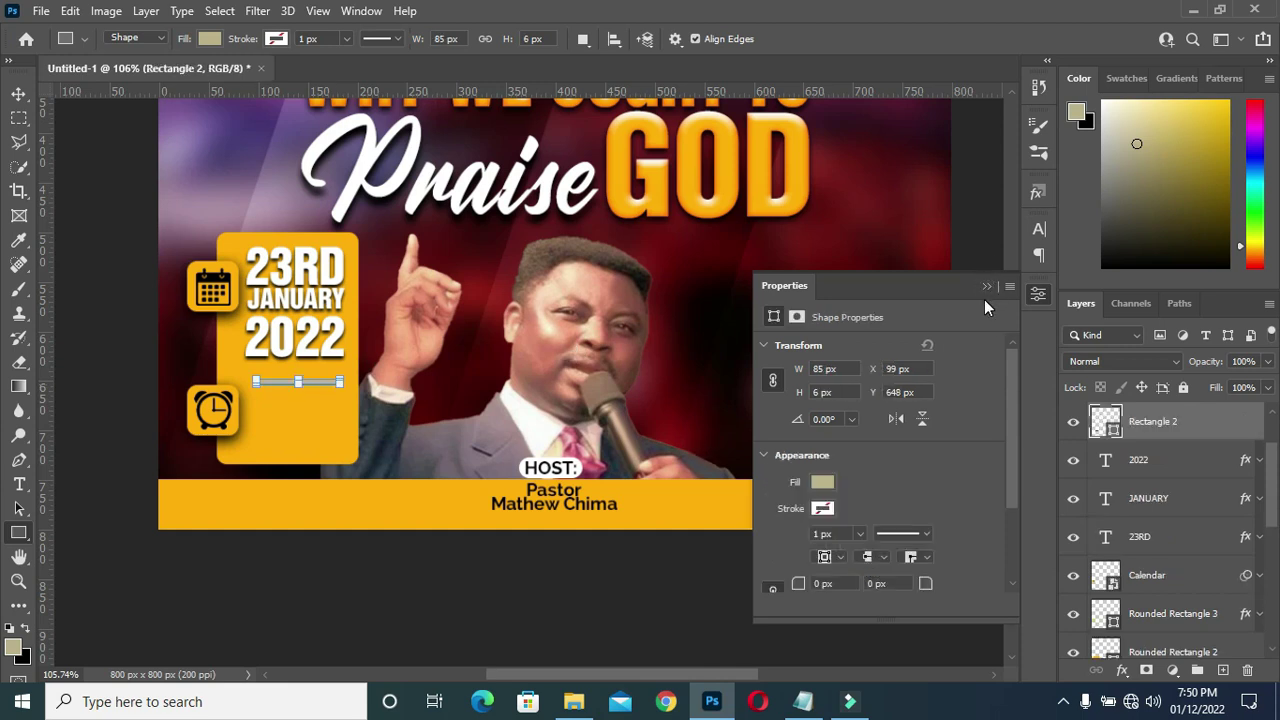
click(820, 484)
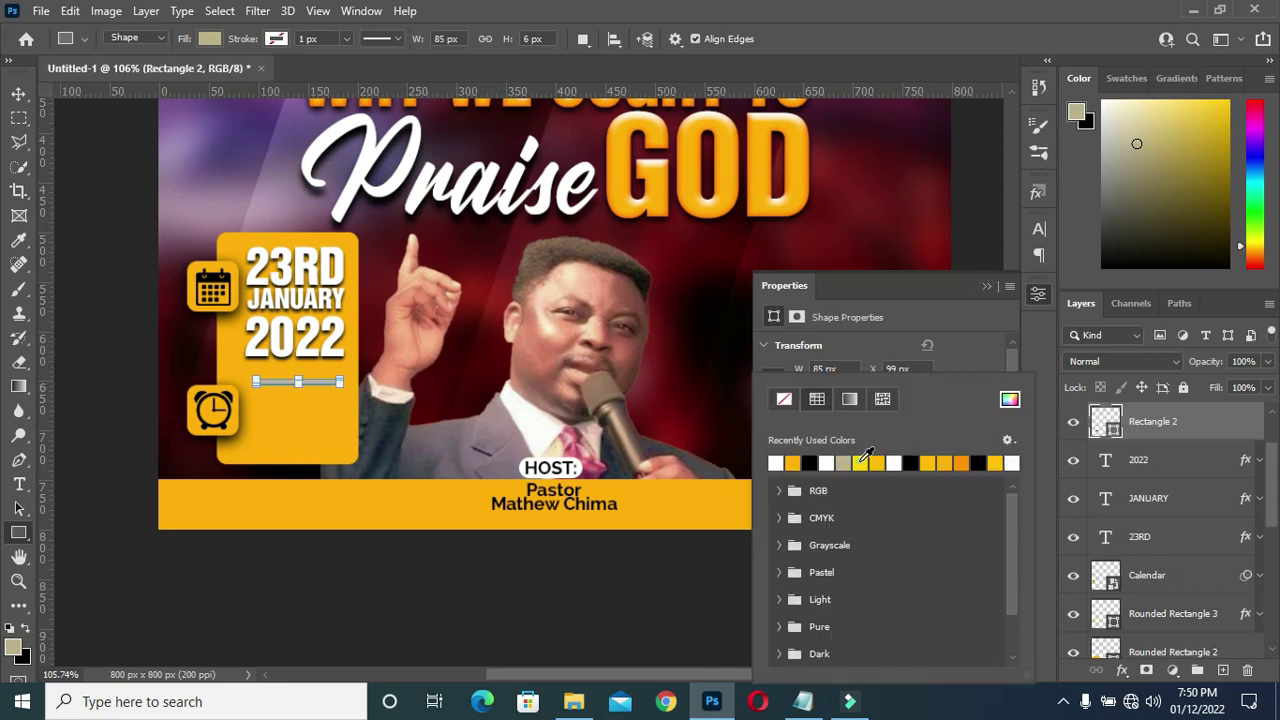
click(866, 458)
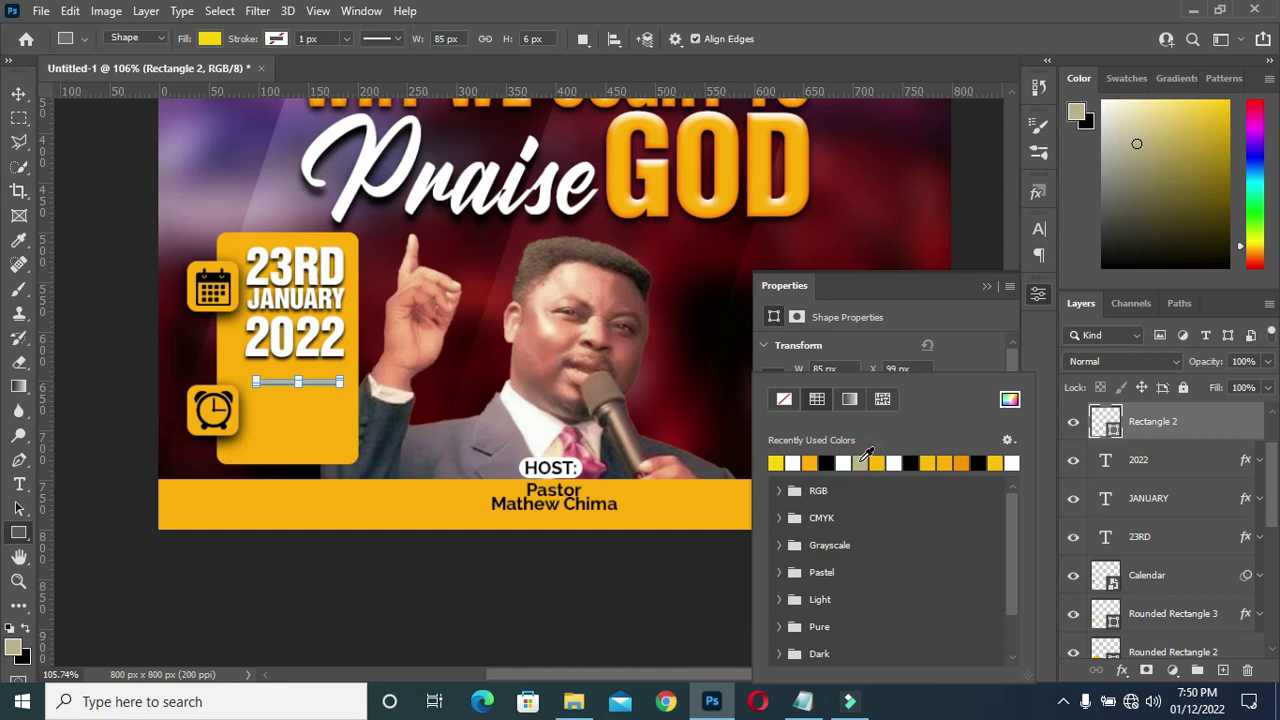
click(985, 287)
click(985, 287)
Center the line horizontally on the yellow panel and nudge it slightly up
click(19, 93)
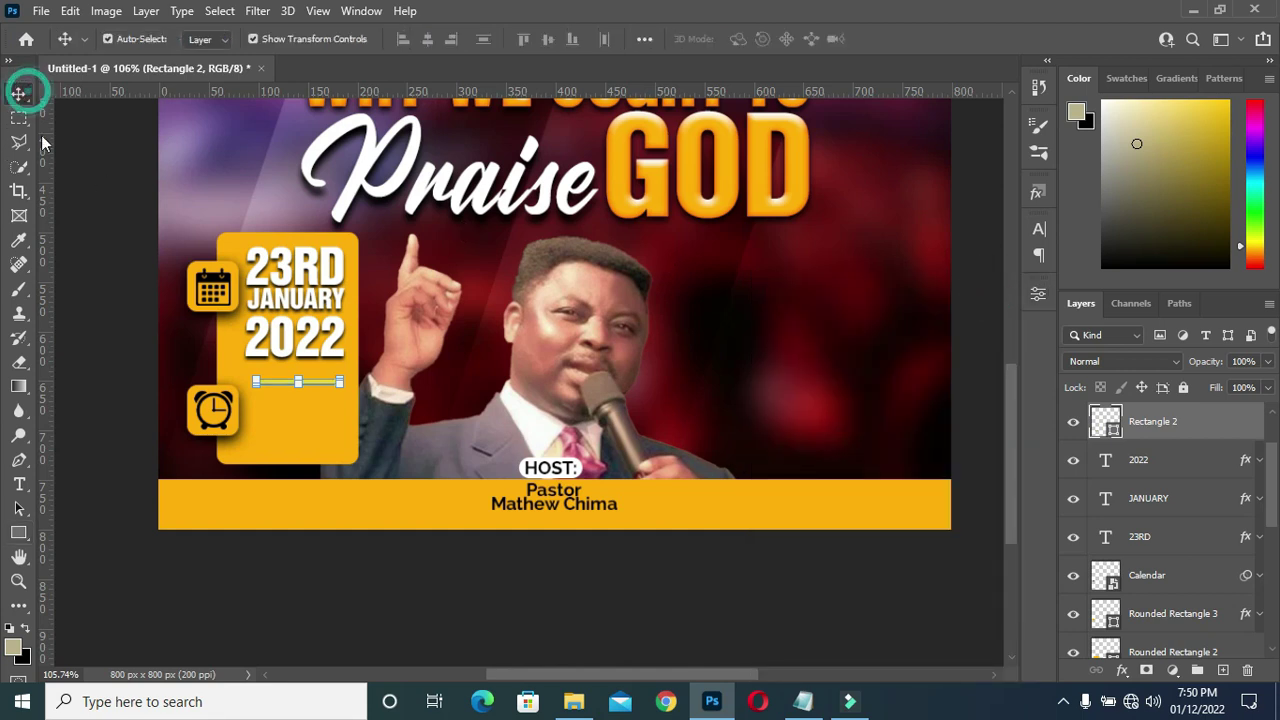
shift+click(328, 460)
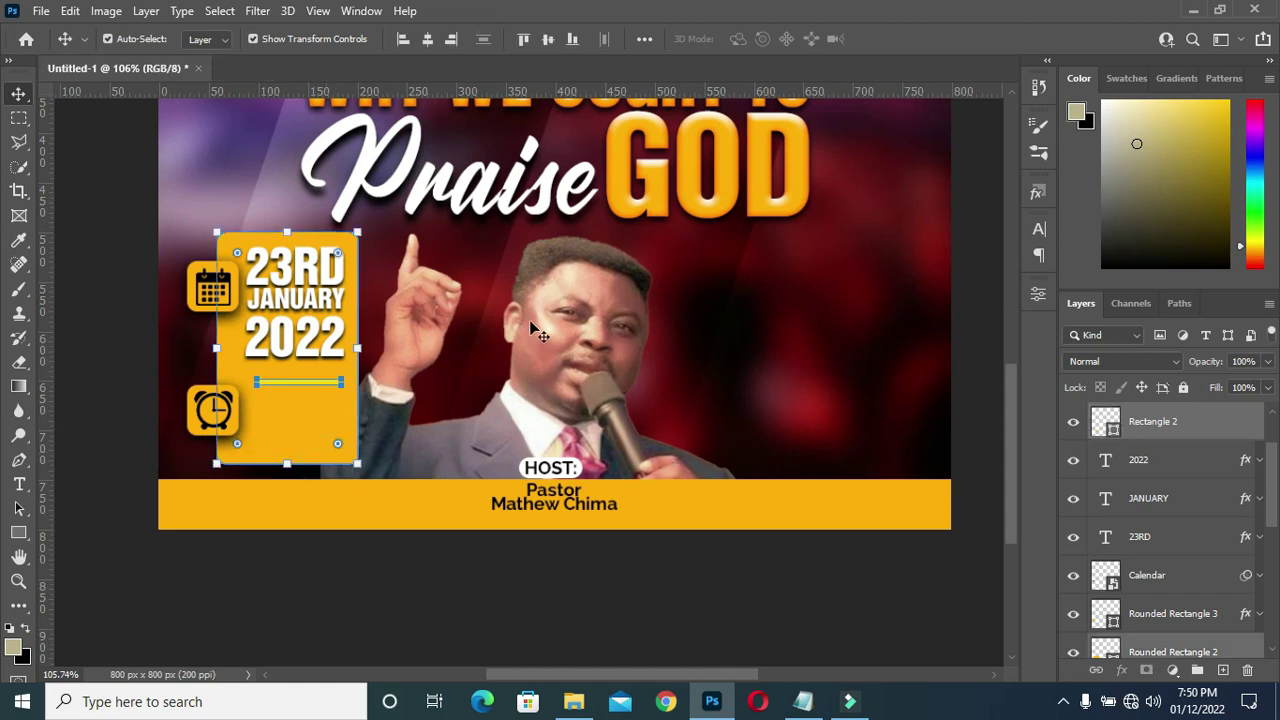
click(427, 39)
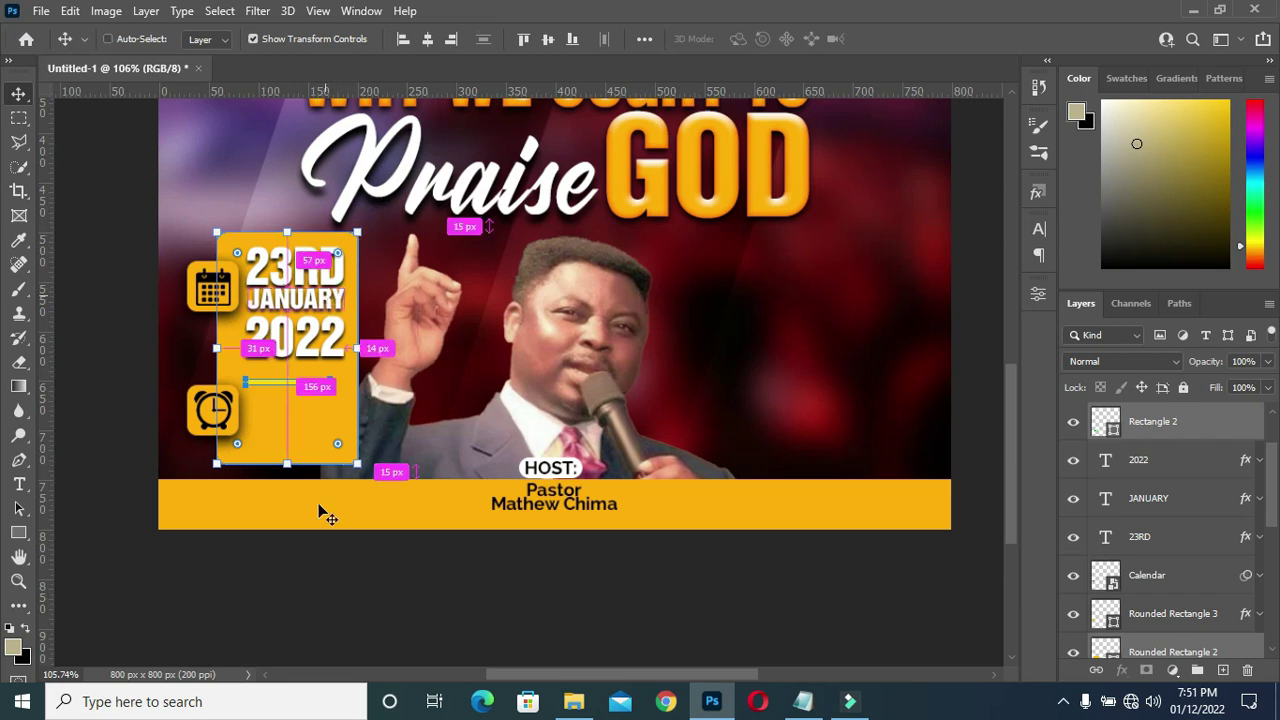
click(294, 566)
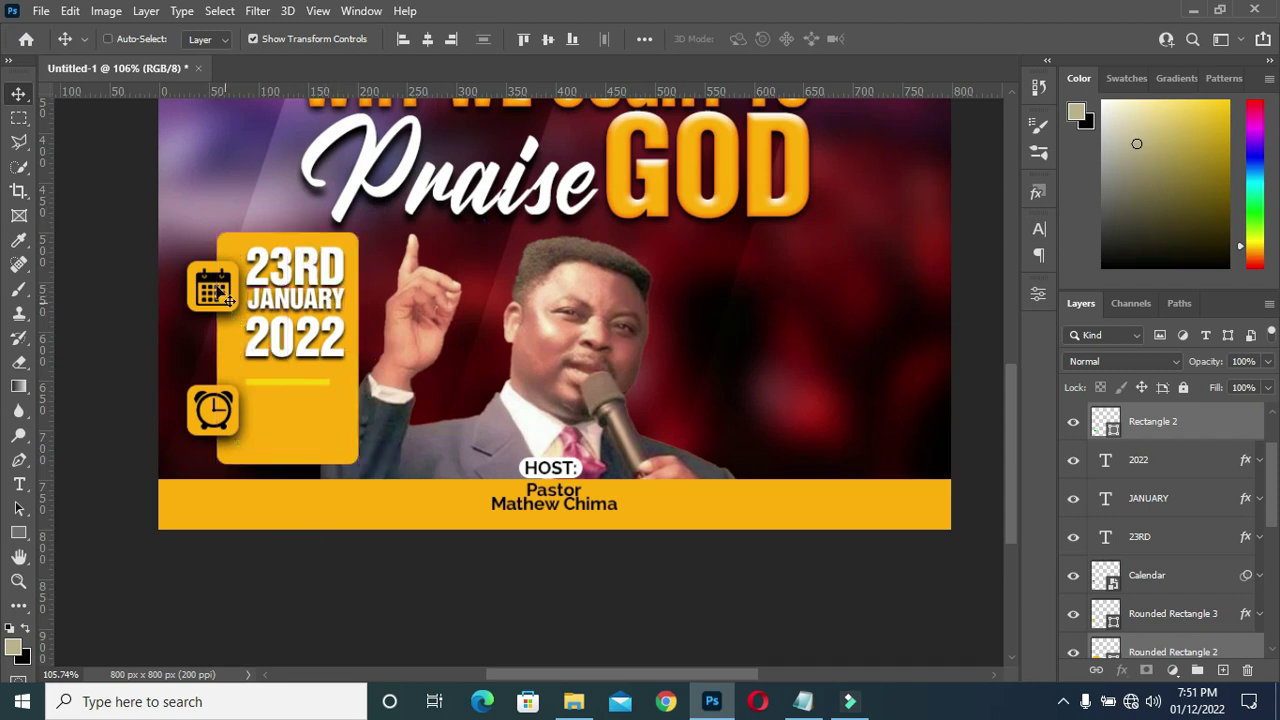
click(284, 381)
key(Up)
key(Up)
key(Up)
key(Up)
key(Up)
key(Up)
key(Up)
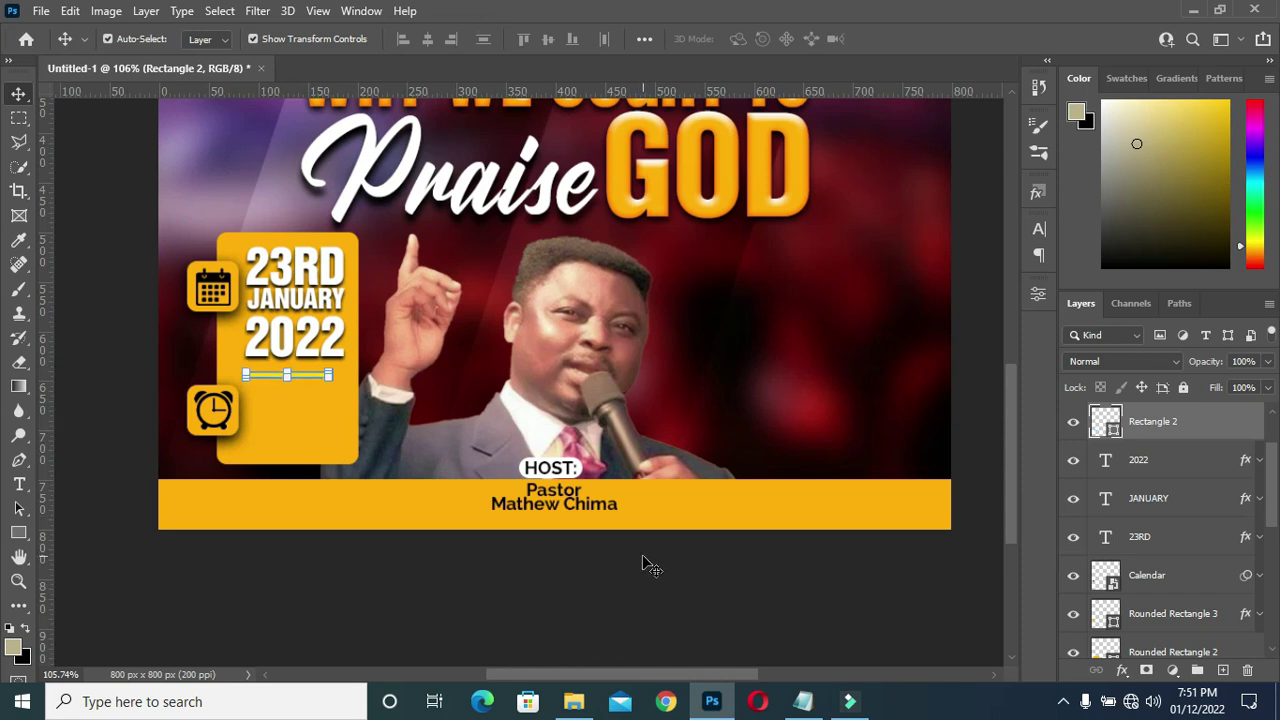
Give the thin divider line (Rectangle 2) a drop shadow: 3 px distance, 3% spread, 4 px size
click(1121, 671)
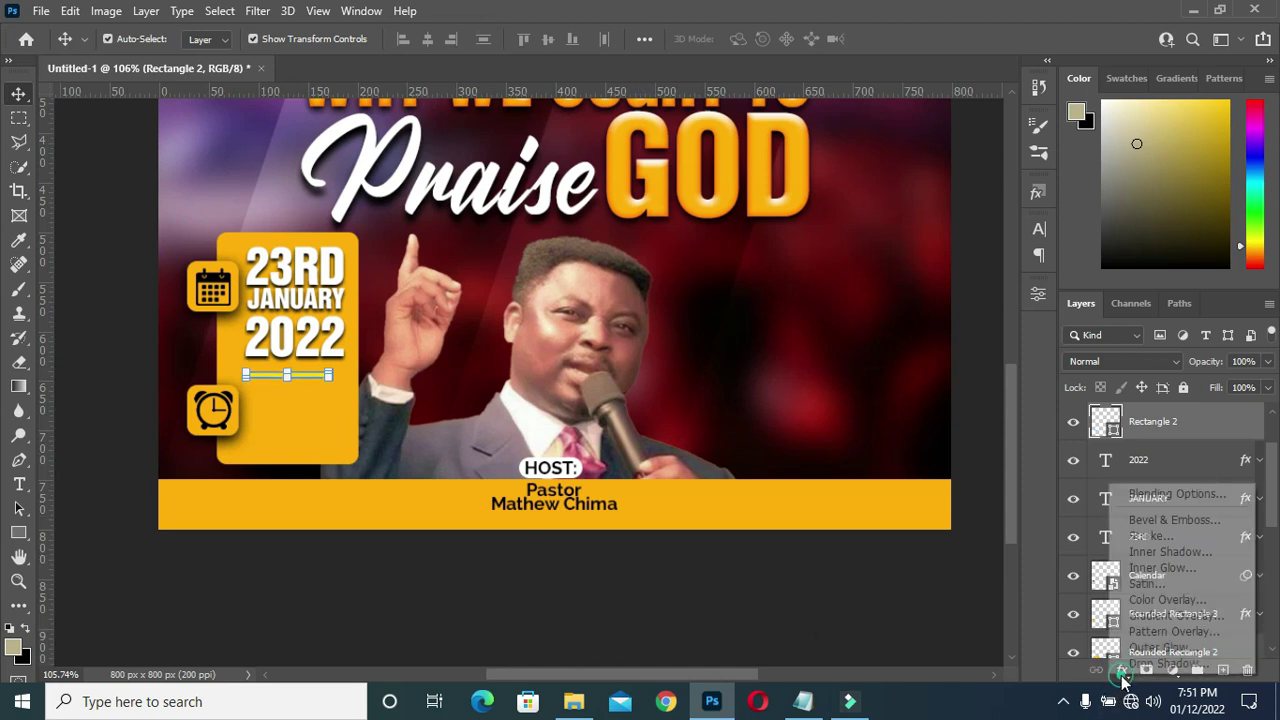
click(1122, 668)
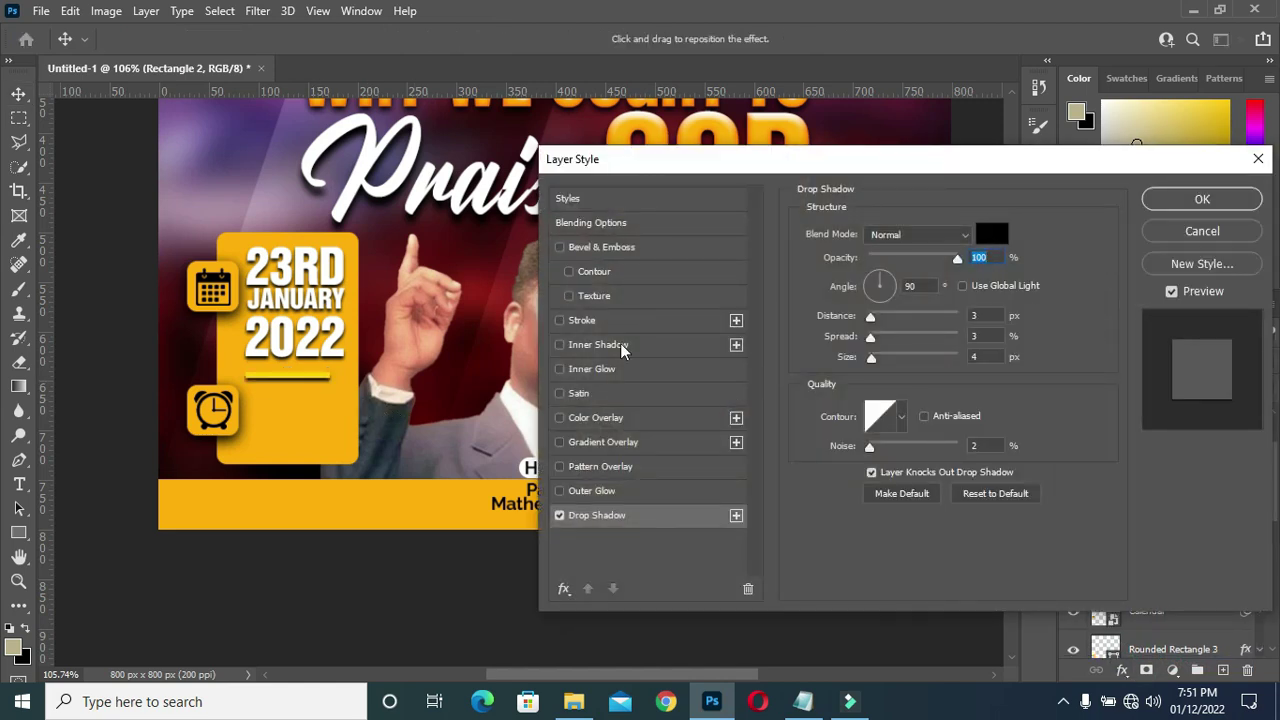
click(1180, 200)
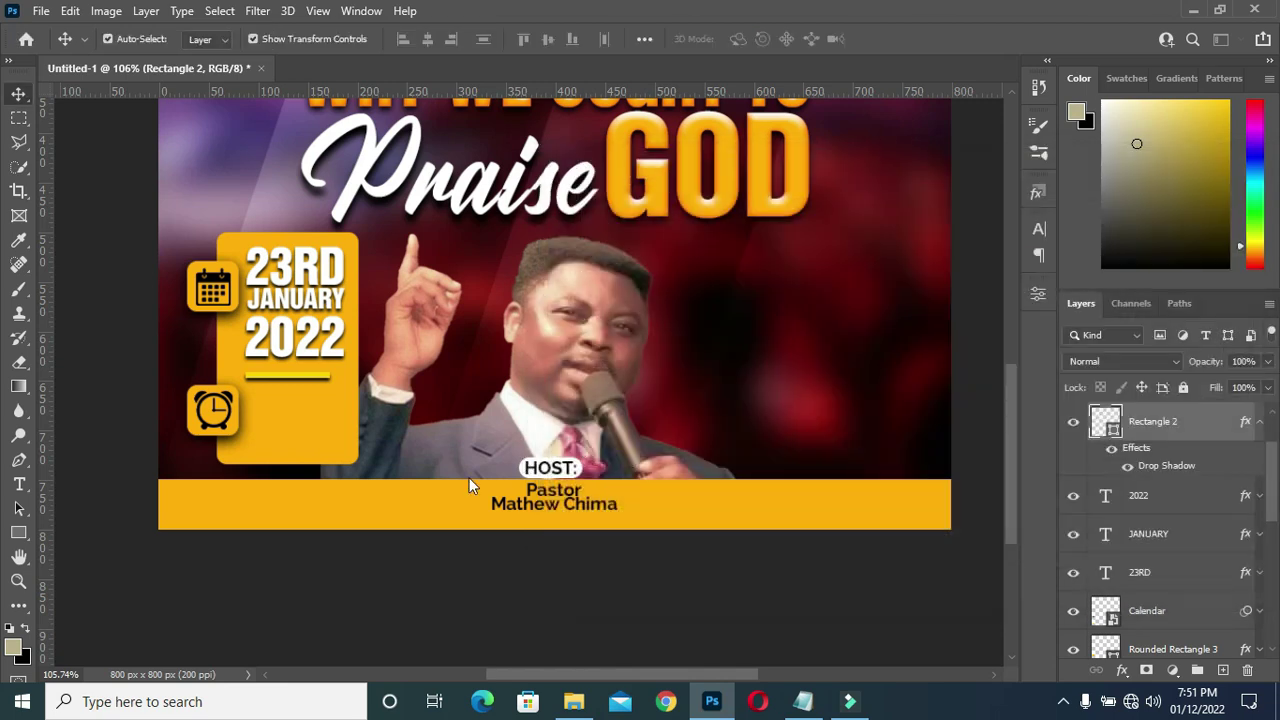
Check the event time in the Notepad notes, then return to the flyer
click(804, 690)
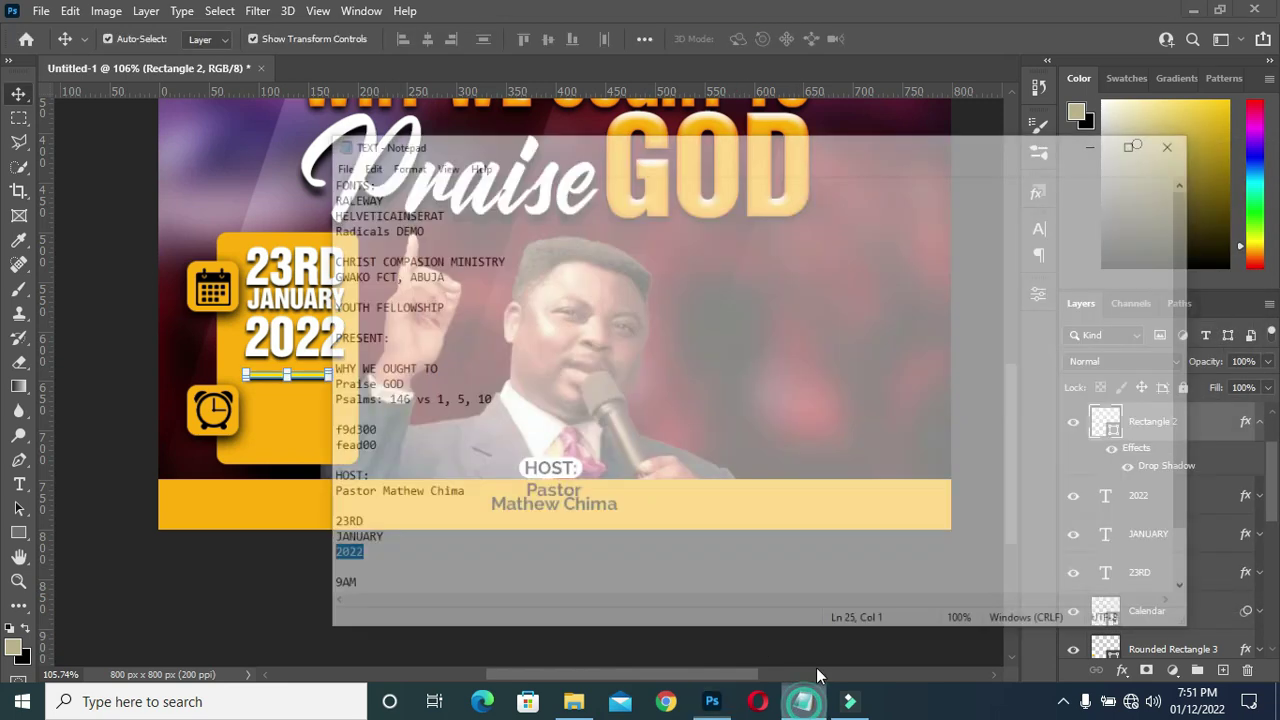
scroll(335, 542, down, 2)
drag(312, 489, 268, 490)
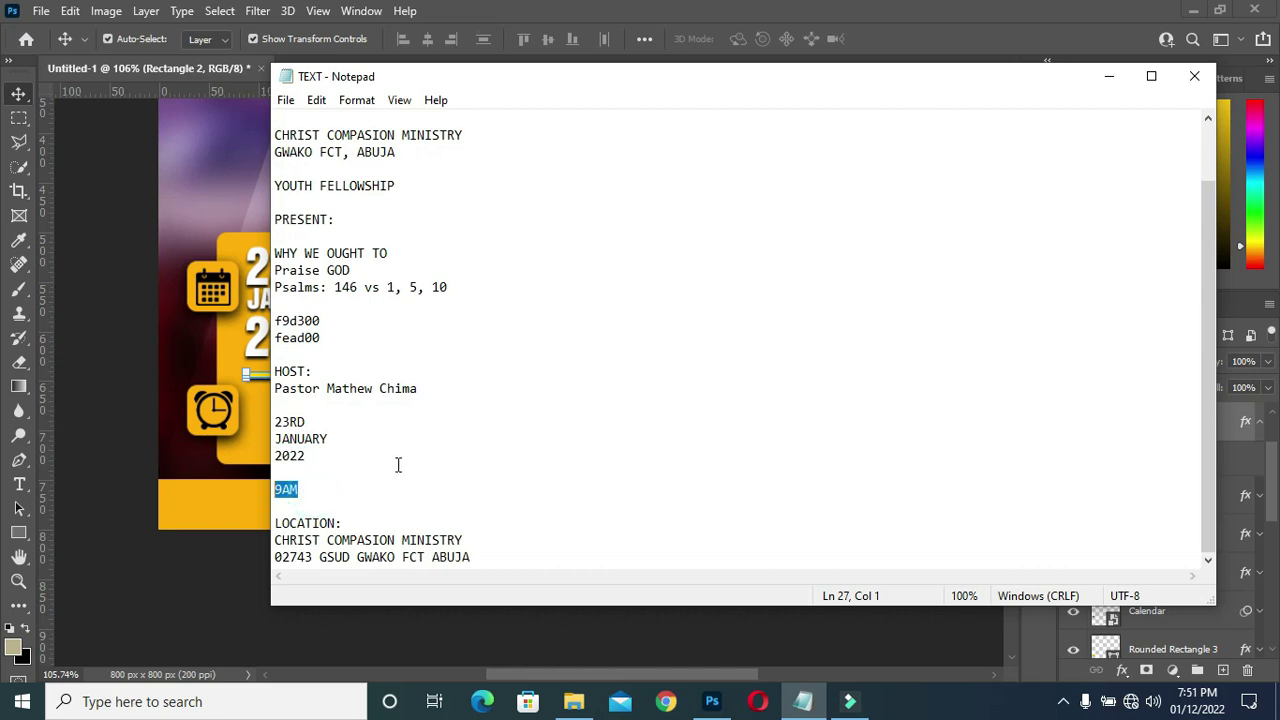
click(1108, 76)
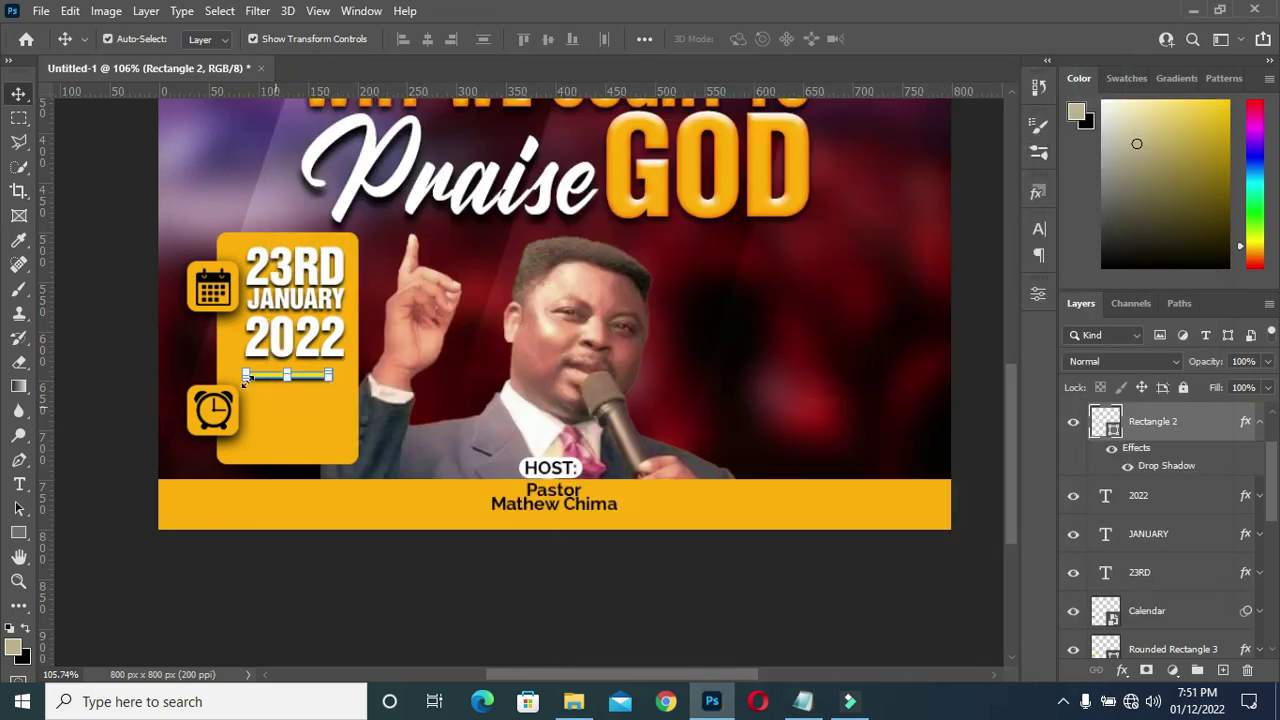
Duplicate the 2022 text layer and move the copy below the divider beside the clock icon
click(303, 348)
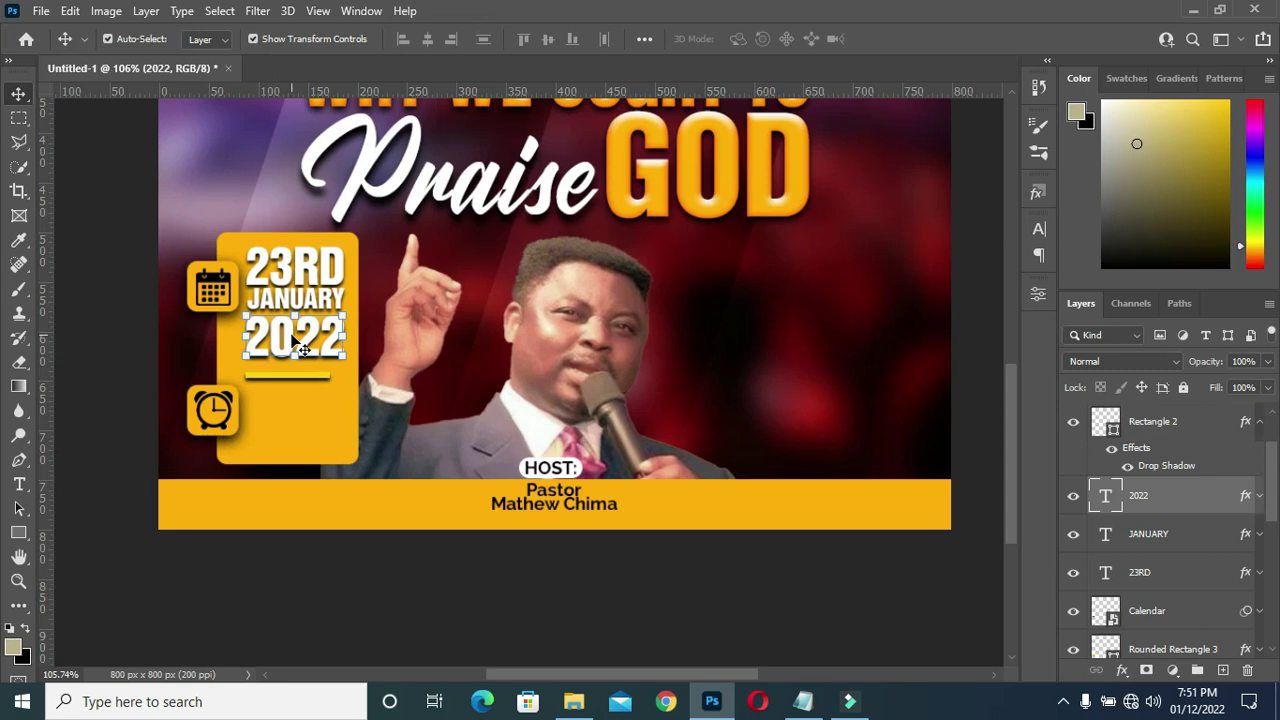
key(ctrl+j)
drag(1140, 497, 1137, 408)
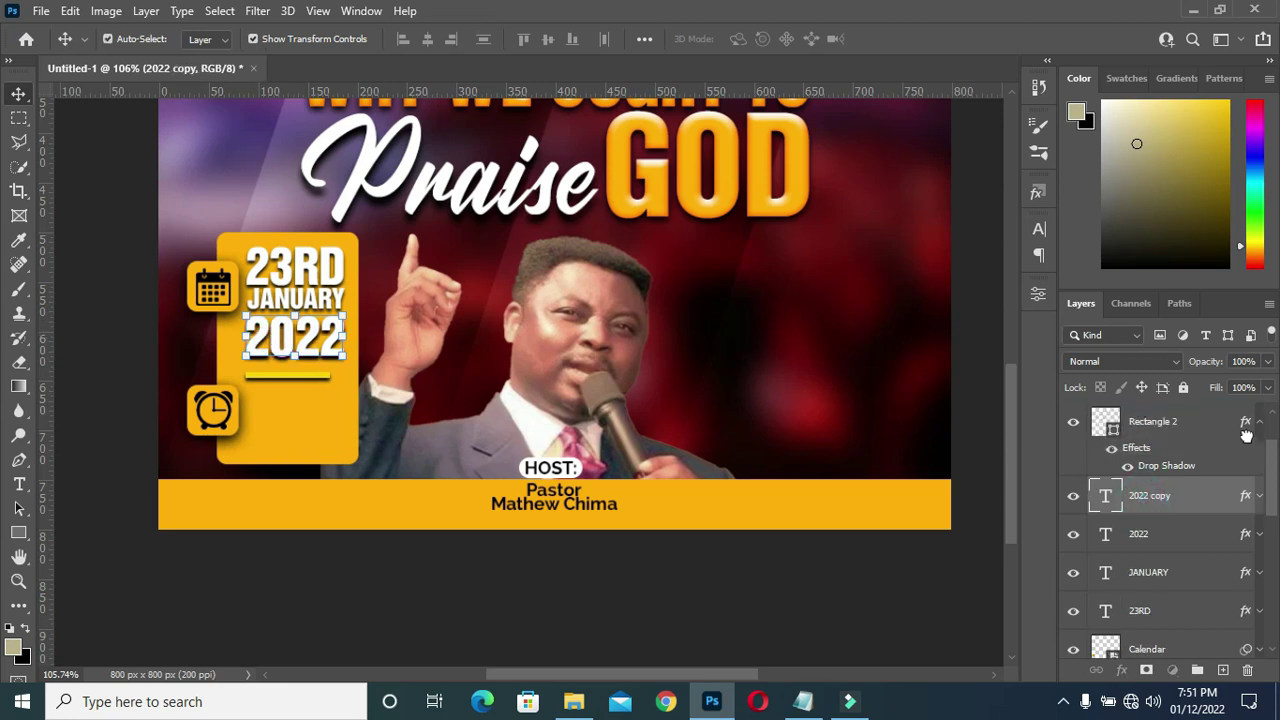
click(1261, 462)
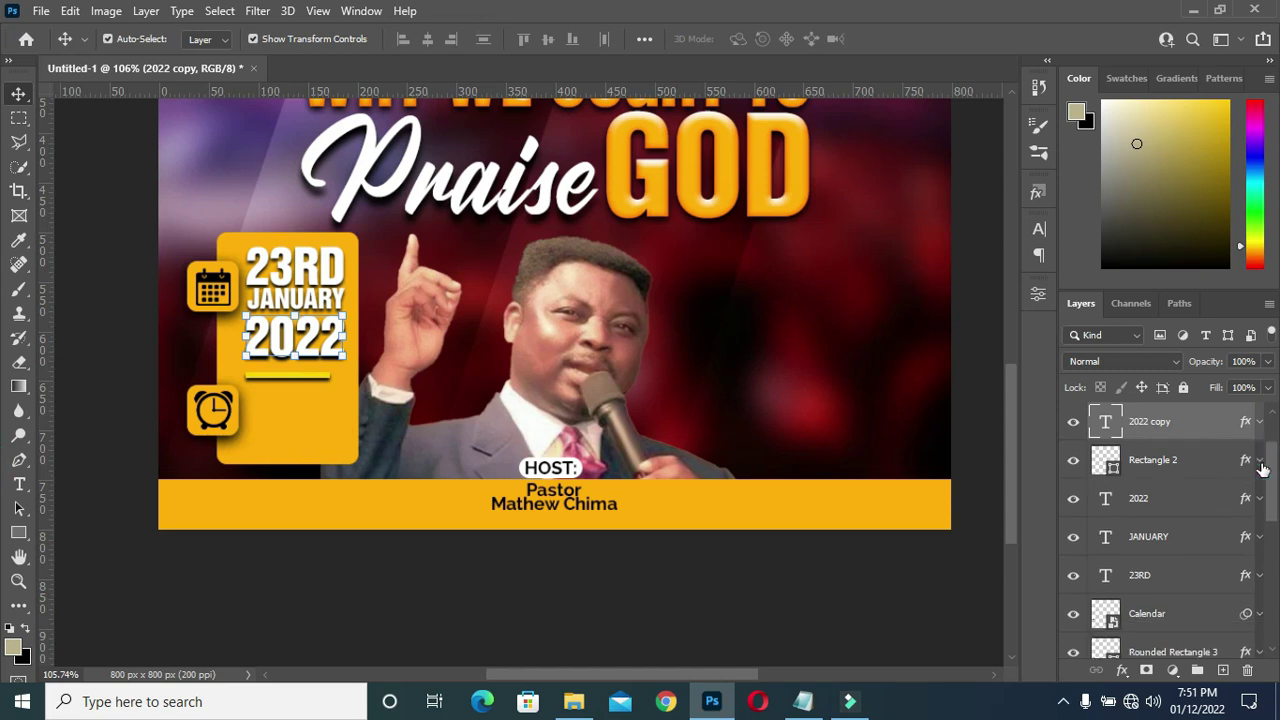
drag(308, 340, 303, 414)
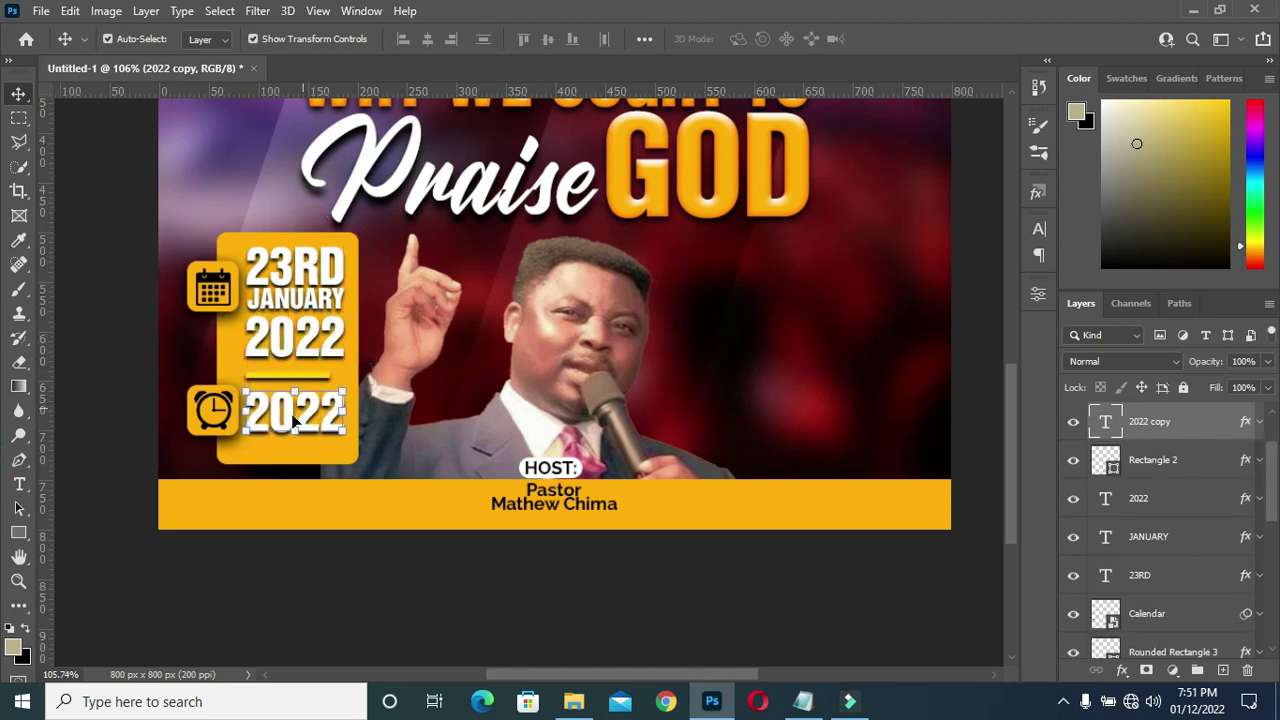
Change the copied text to 9AM, with the 9 at 23 pt and AM reduced to 15 pt
double_click(294, 420)
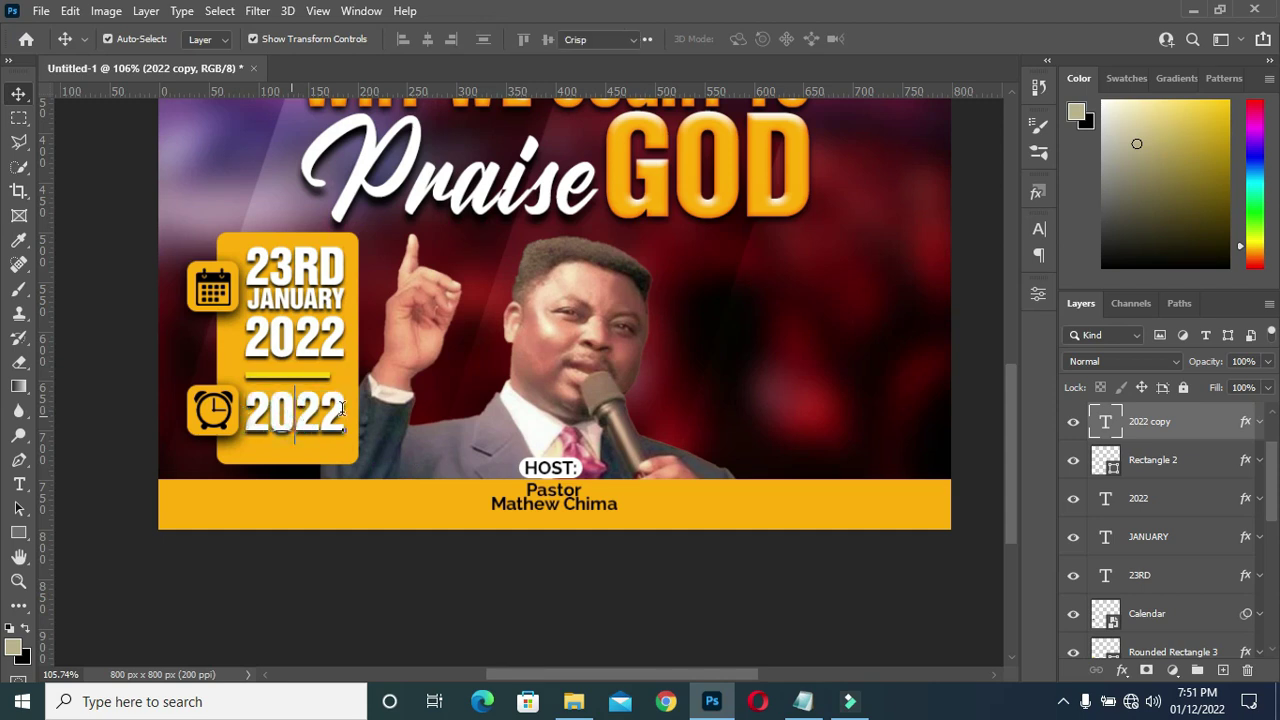
key(ctrl+a)
text(9AM)
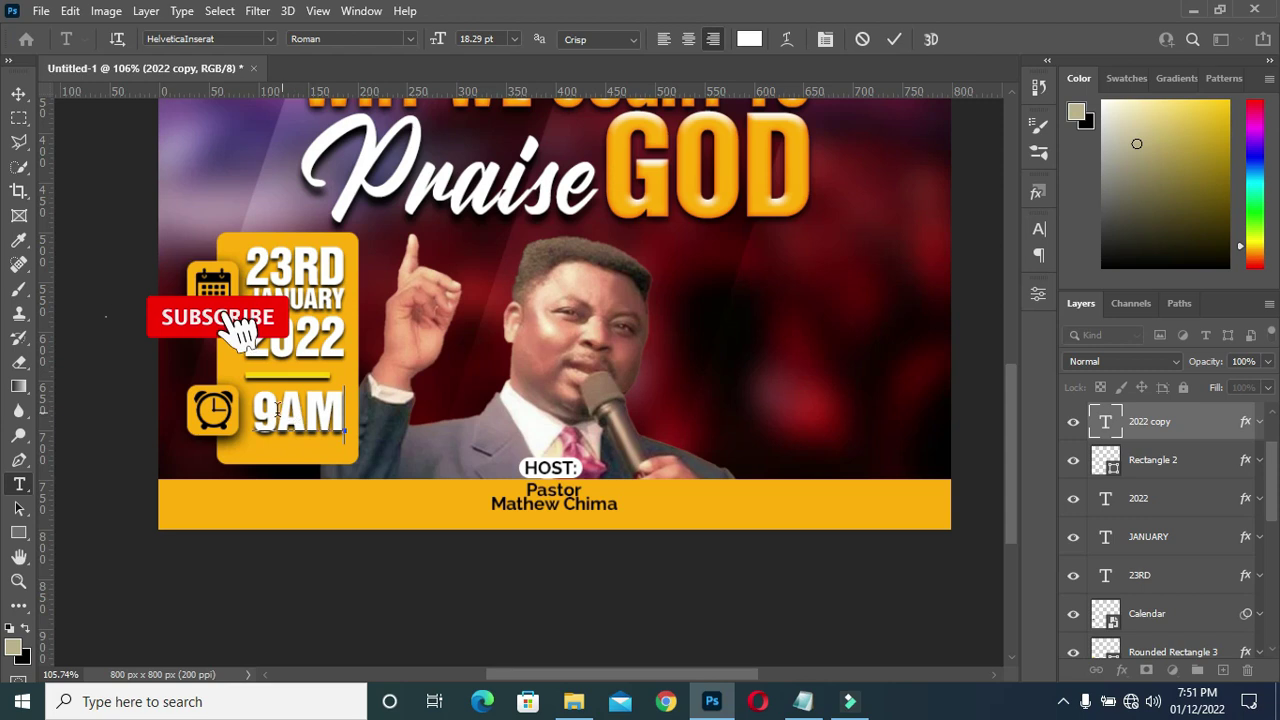
drag(253, 410, 278, 410)
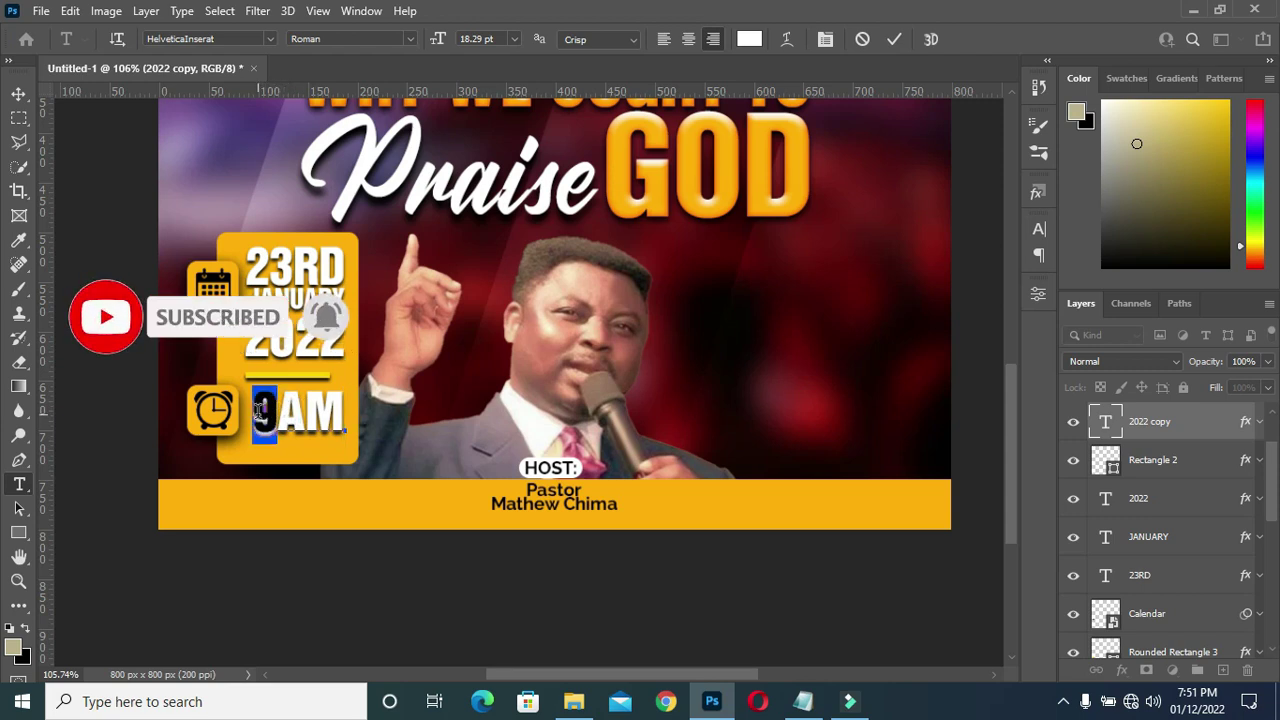
drag(436, 40, 440, 45)
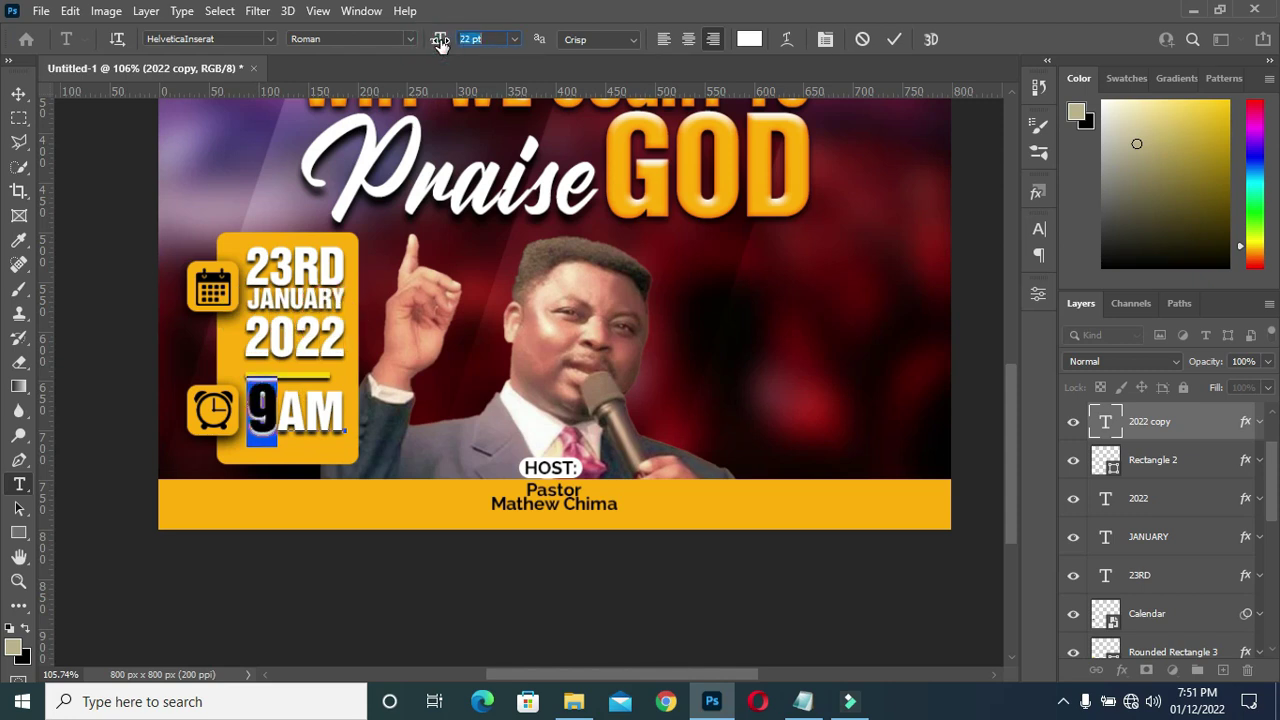
drag(440, 45, 438, 38)
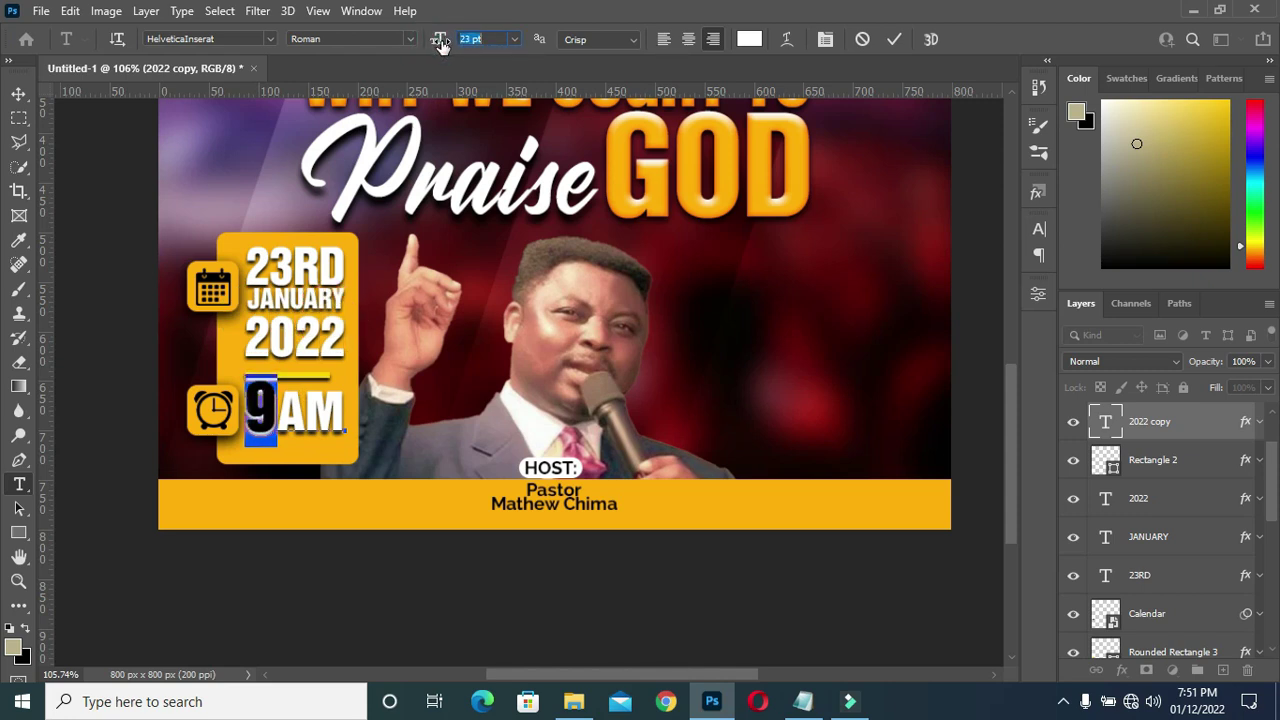
drag(284, 407, 340, 407)
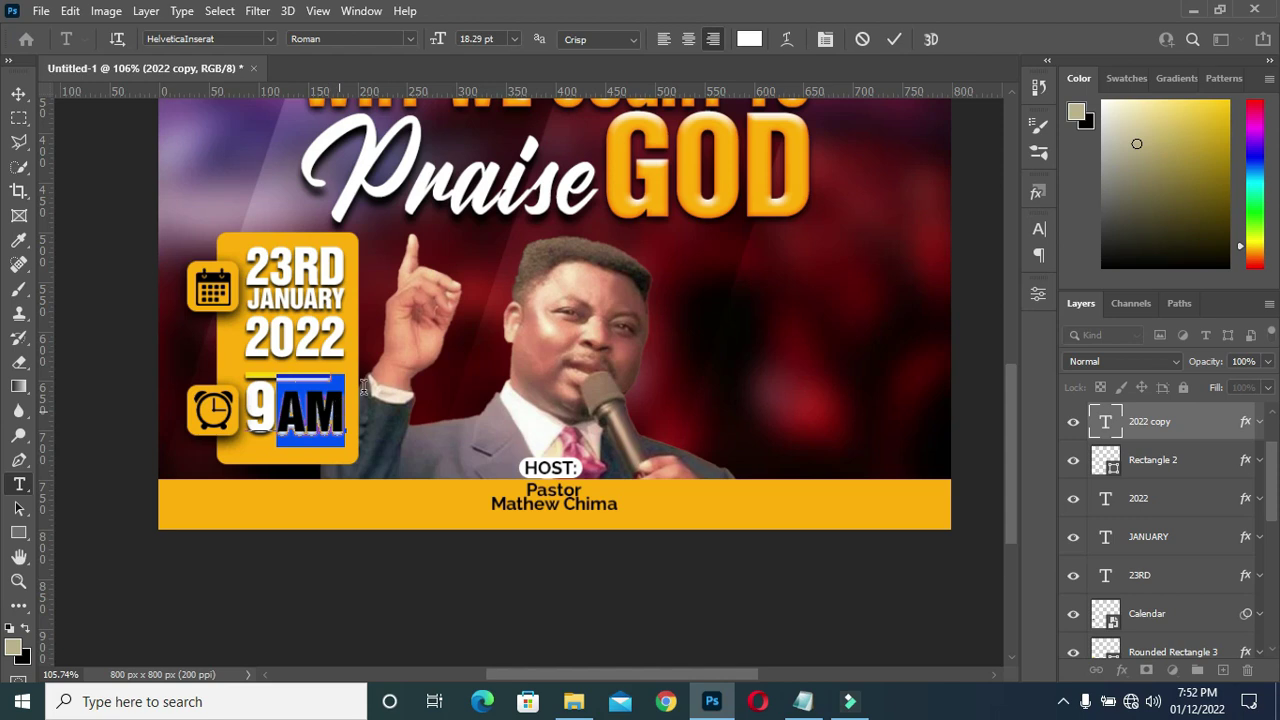
drag(440, 44, 439, 43)
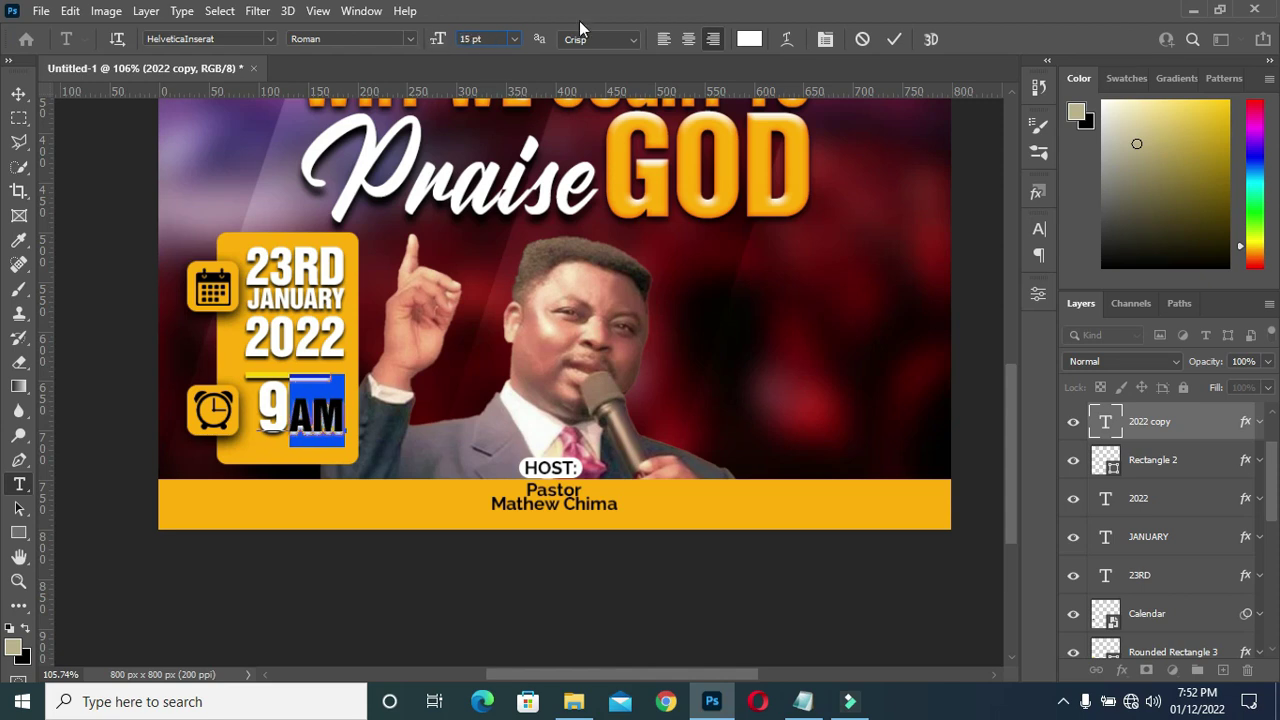
click(894, 40)
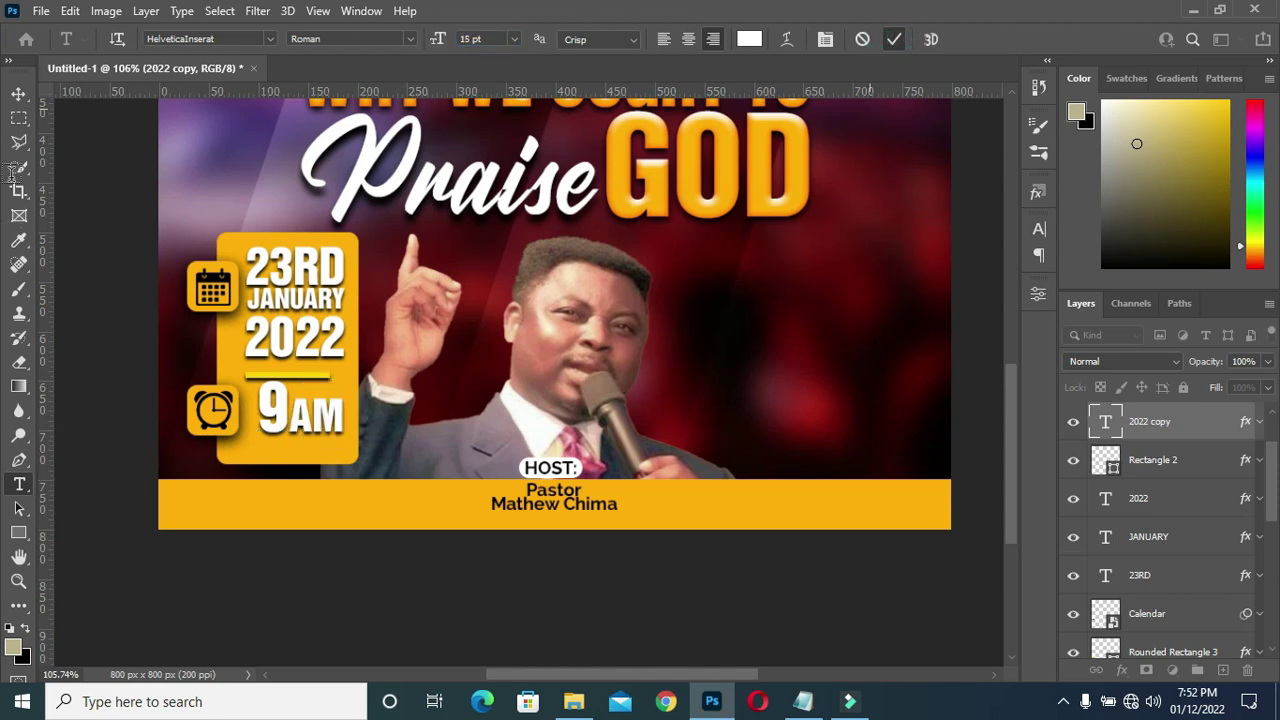
Shift the 9AM text left to line up with the date
click(19, 95)
drag(300, 420, 290, 424)
click(445, 615)
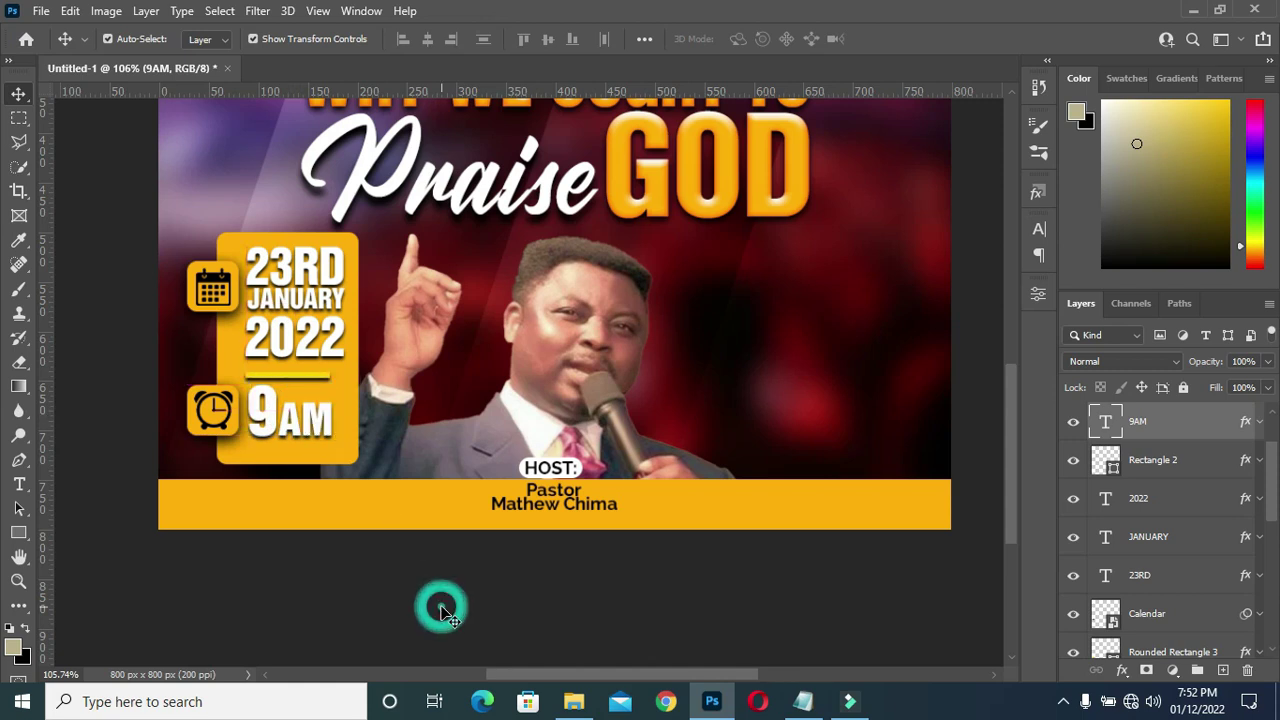
Select the LOCATION venue details in the Notepad notes
scroll(324, 379, down, 2)
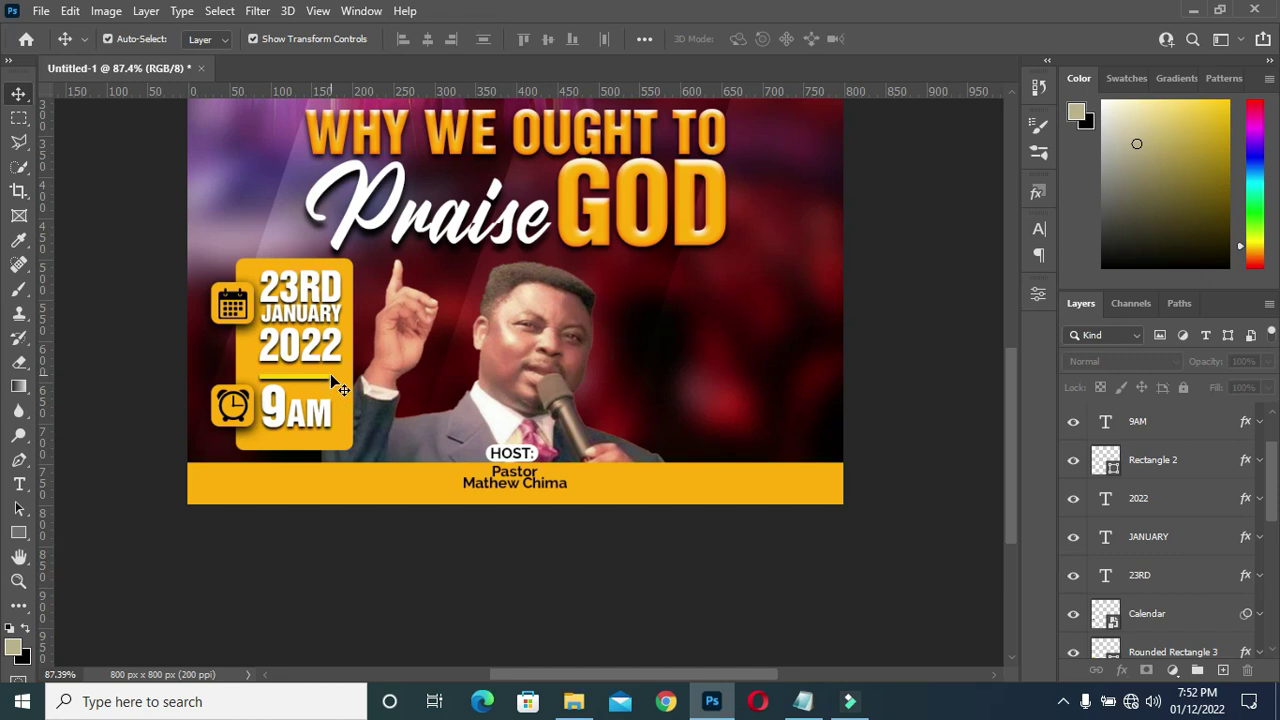
scroll(330, 373, down, 2)
scroll(440, 450, down, 1)
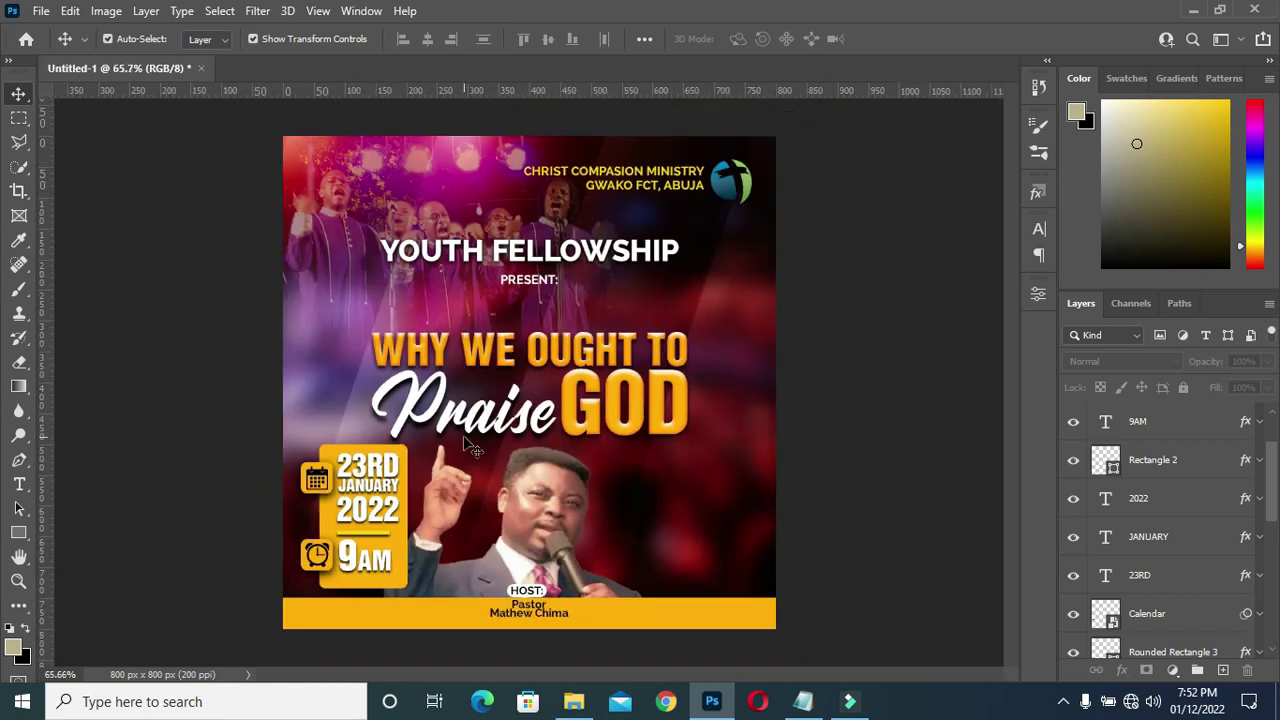
scroll(510, 462, down, 3)
scroll(510, 462, up, 3)
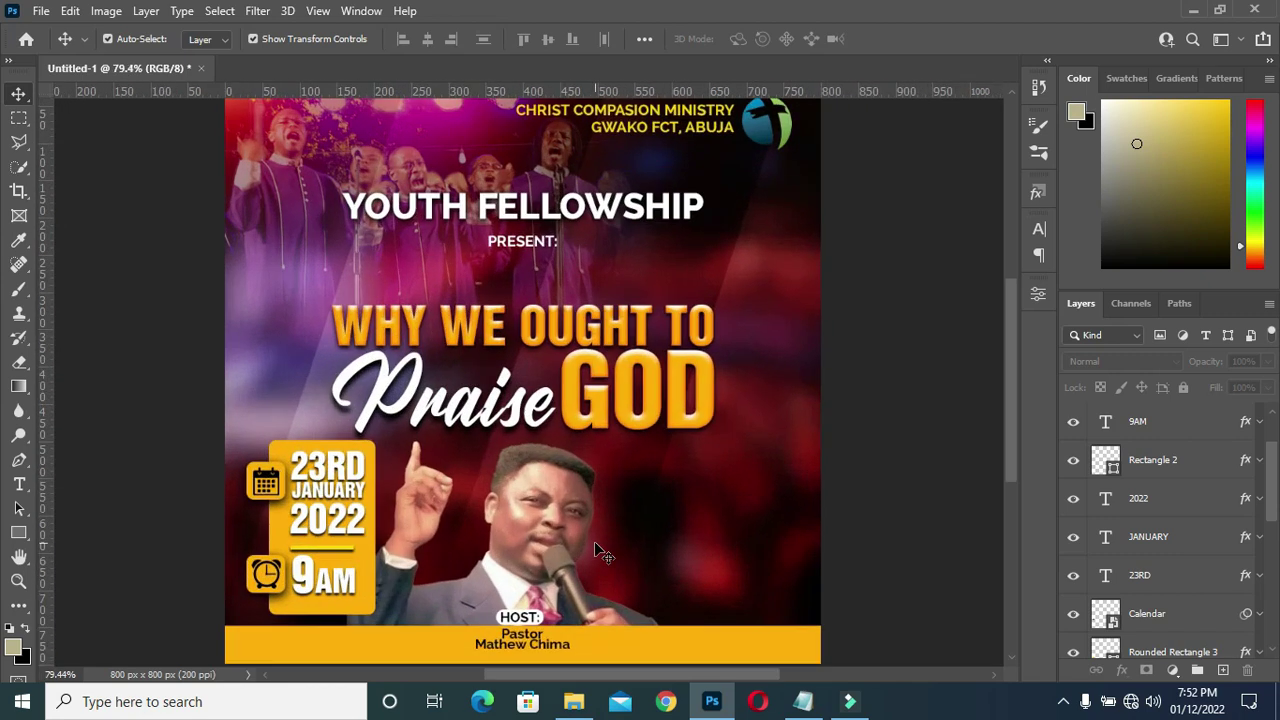
click(805, 708)
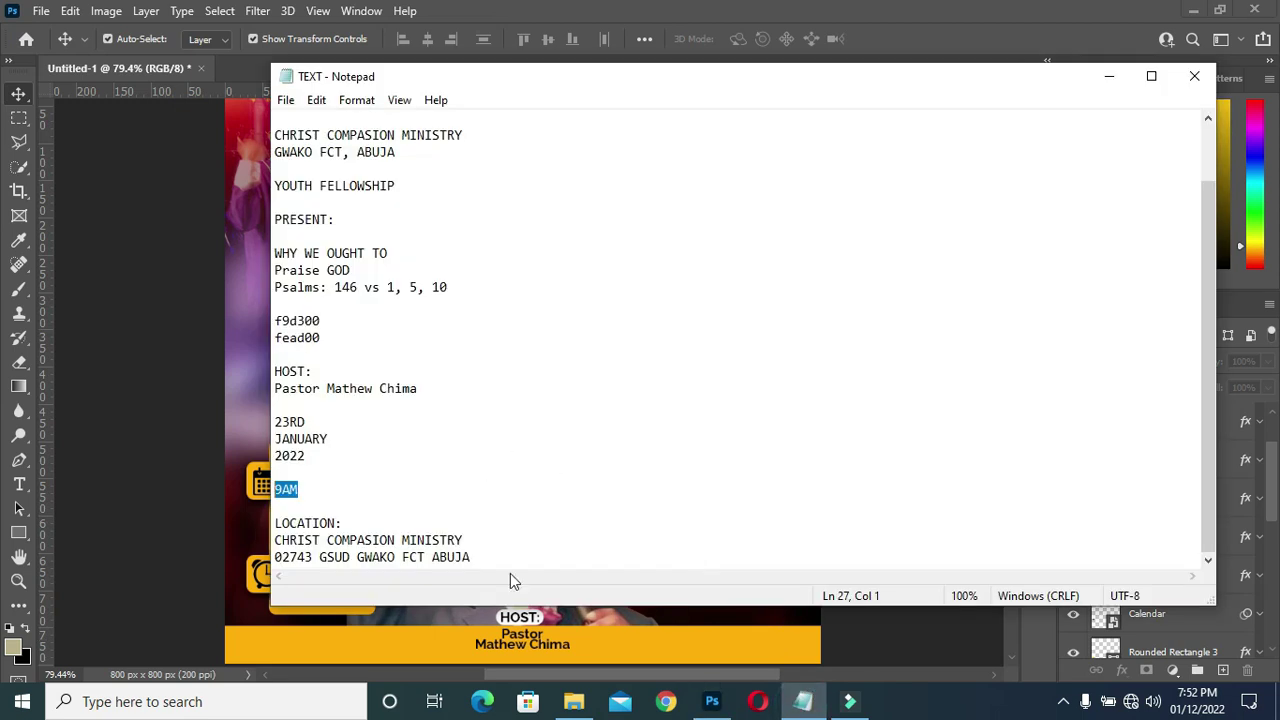
drag(484, 558, 279, 521)
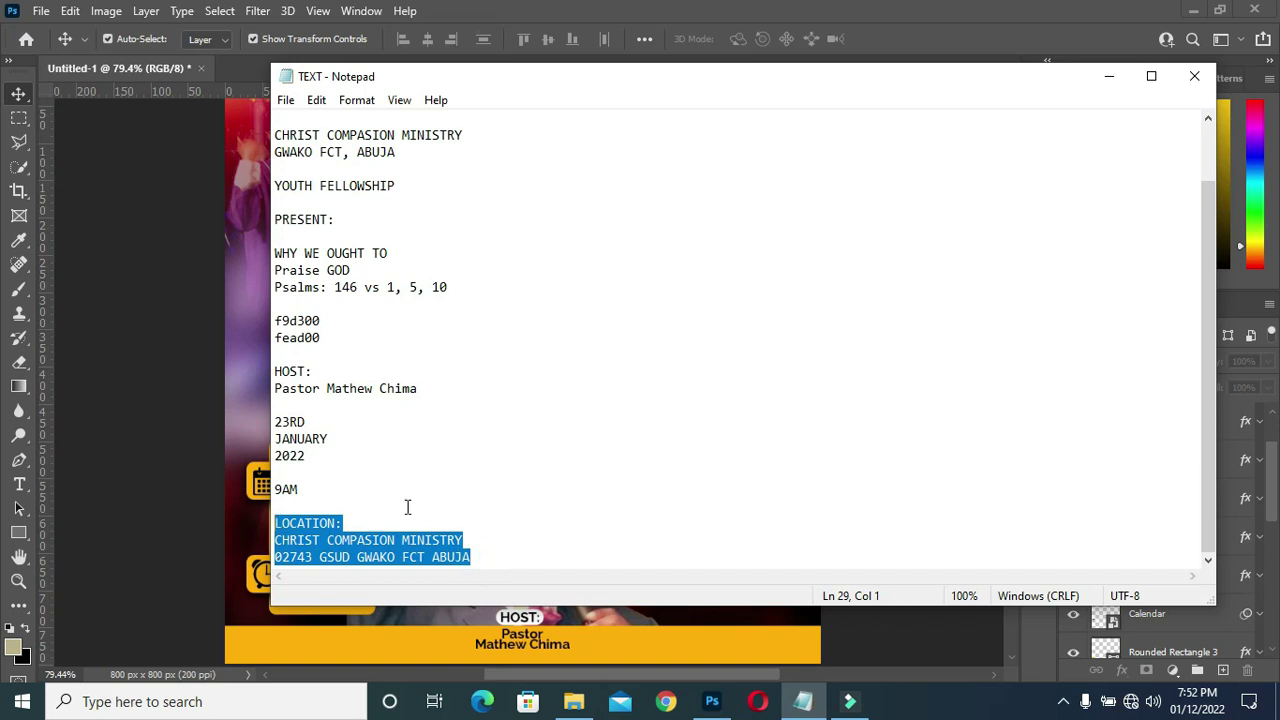
click(1108, 76)
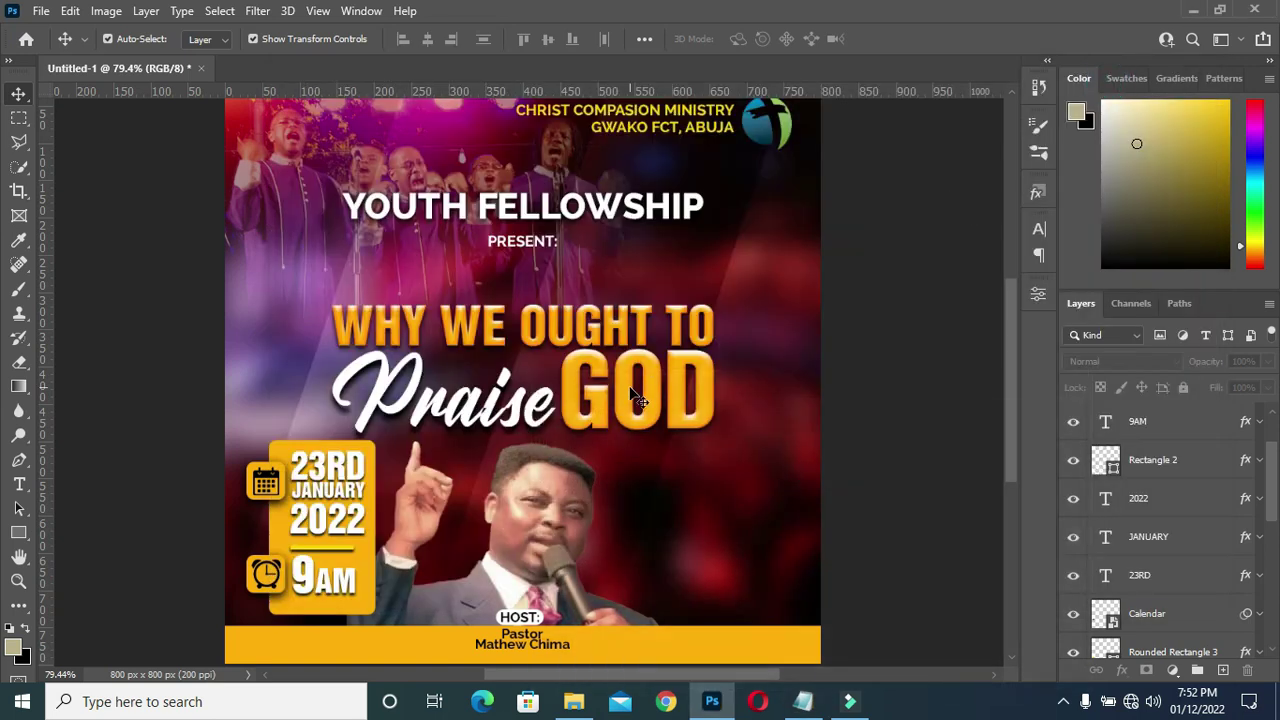
Paste the three-line LOCATION text right of the preacher and left-align its lines
scroll(595, 558, down, 1)
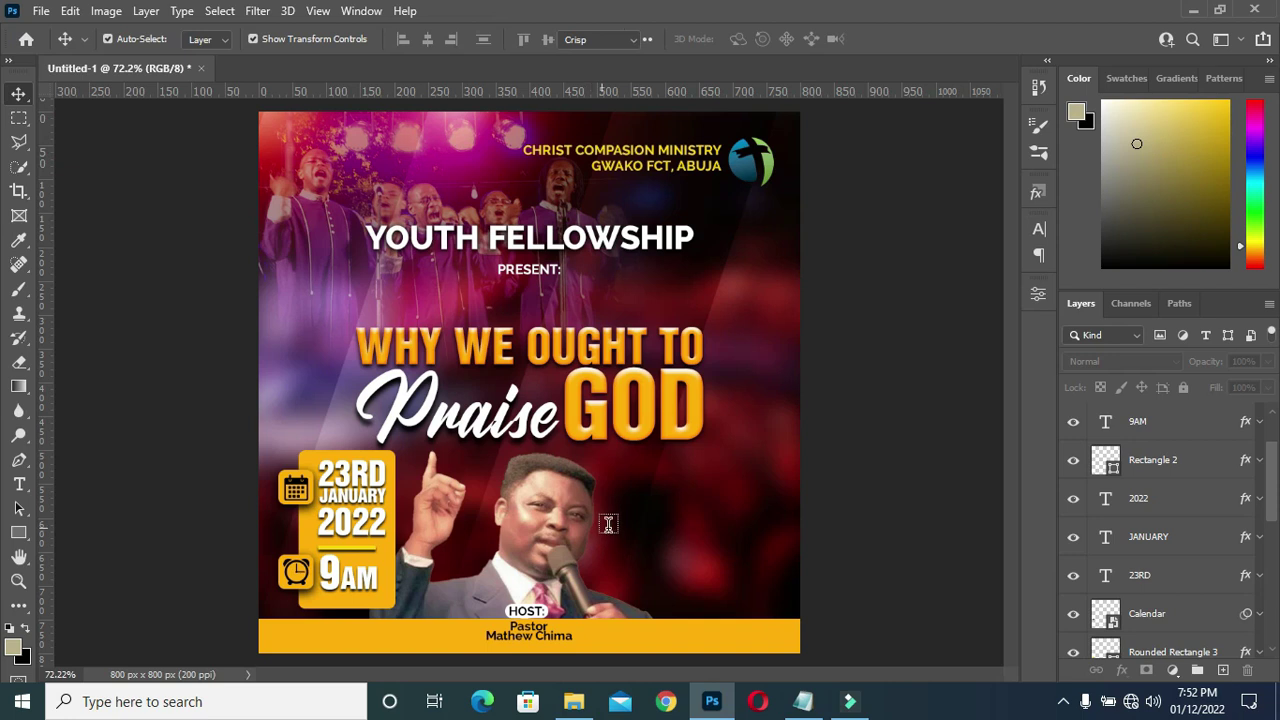
key(t)
scroll(622, 560, up, 3)
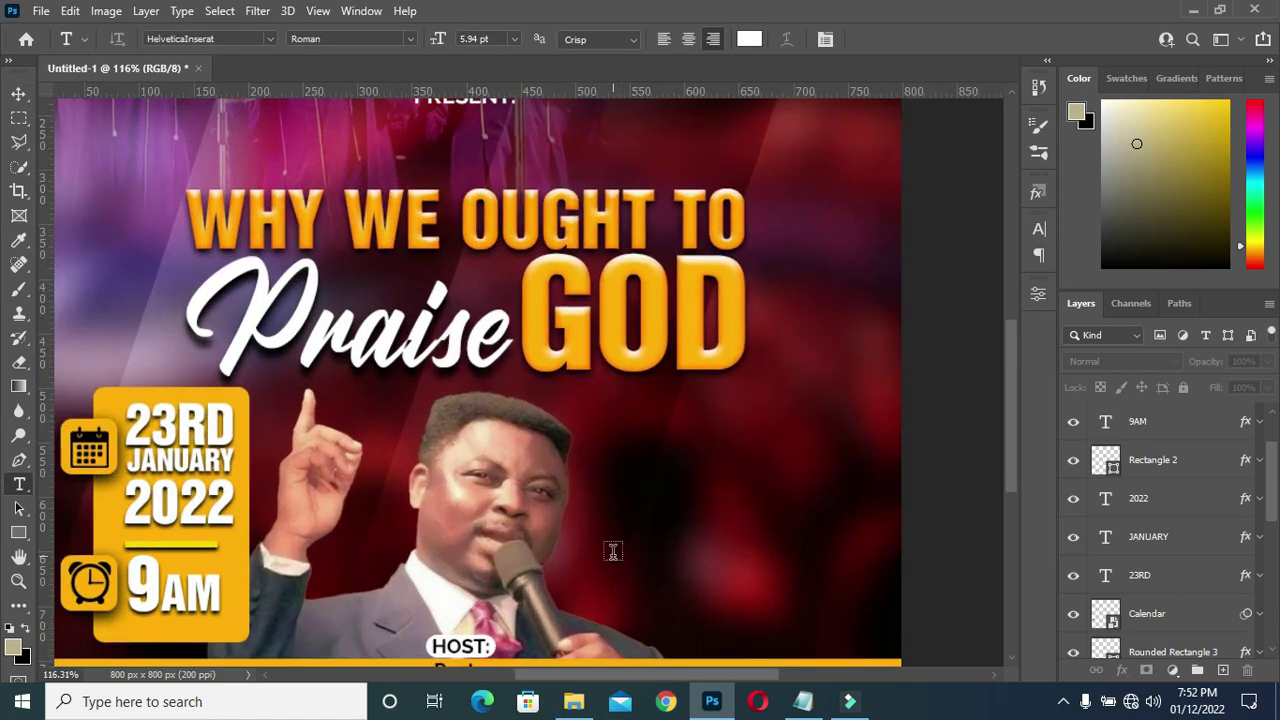
click(617, 546)
key(ctrl+v)
key(ctrl+v)
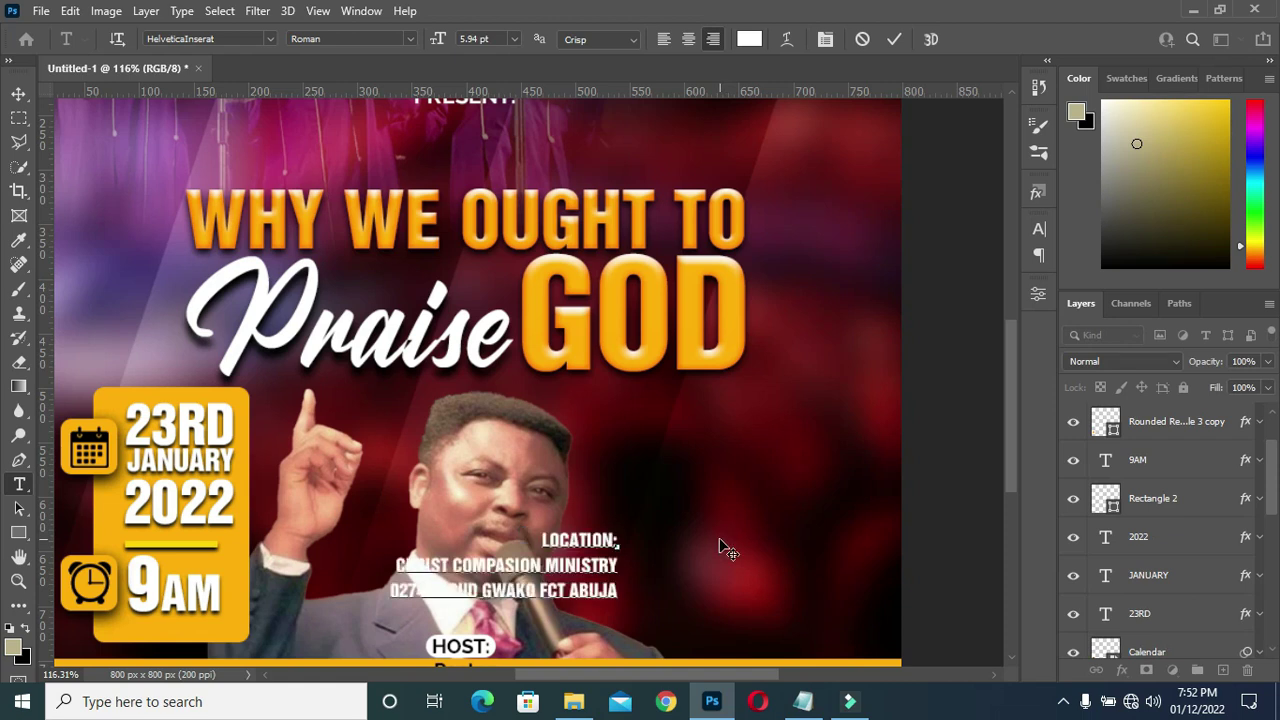
click(894, 39)
click(665, 40)
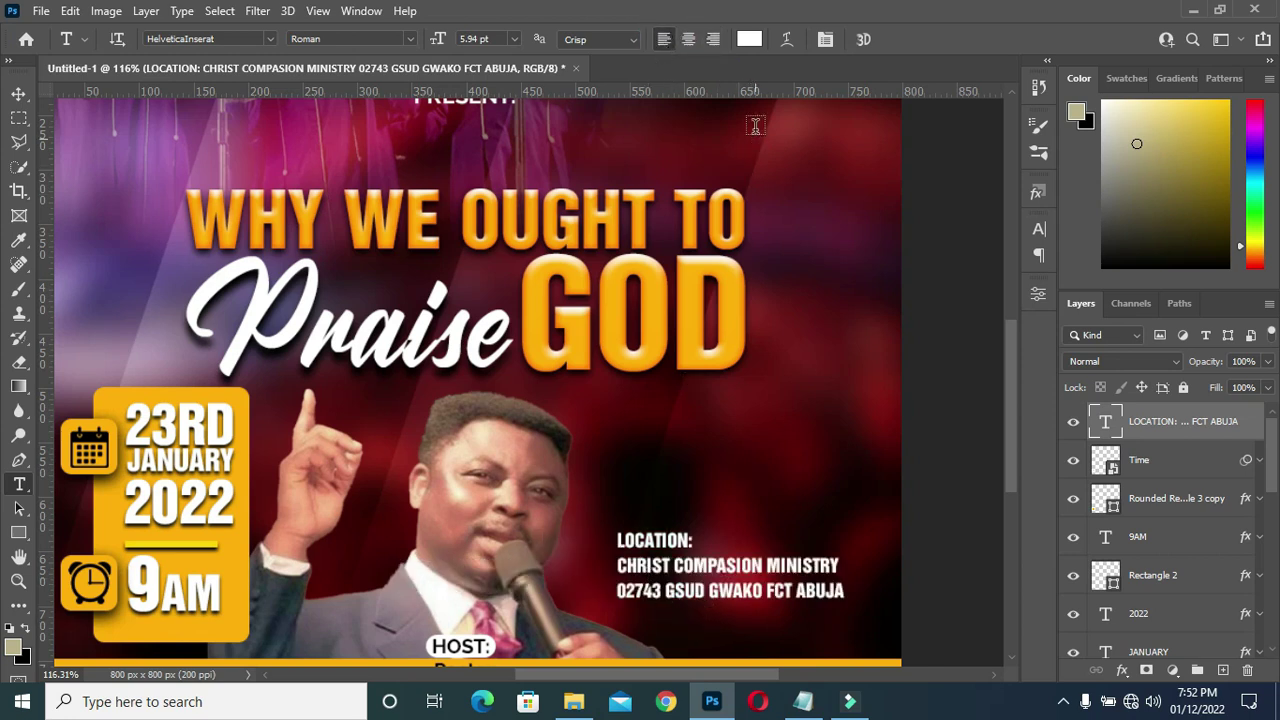
click(749, 40)
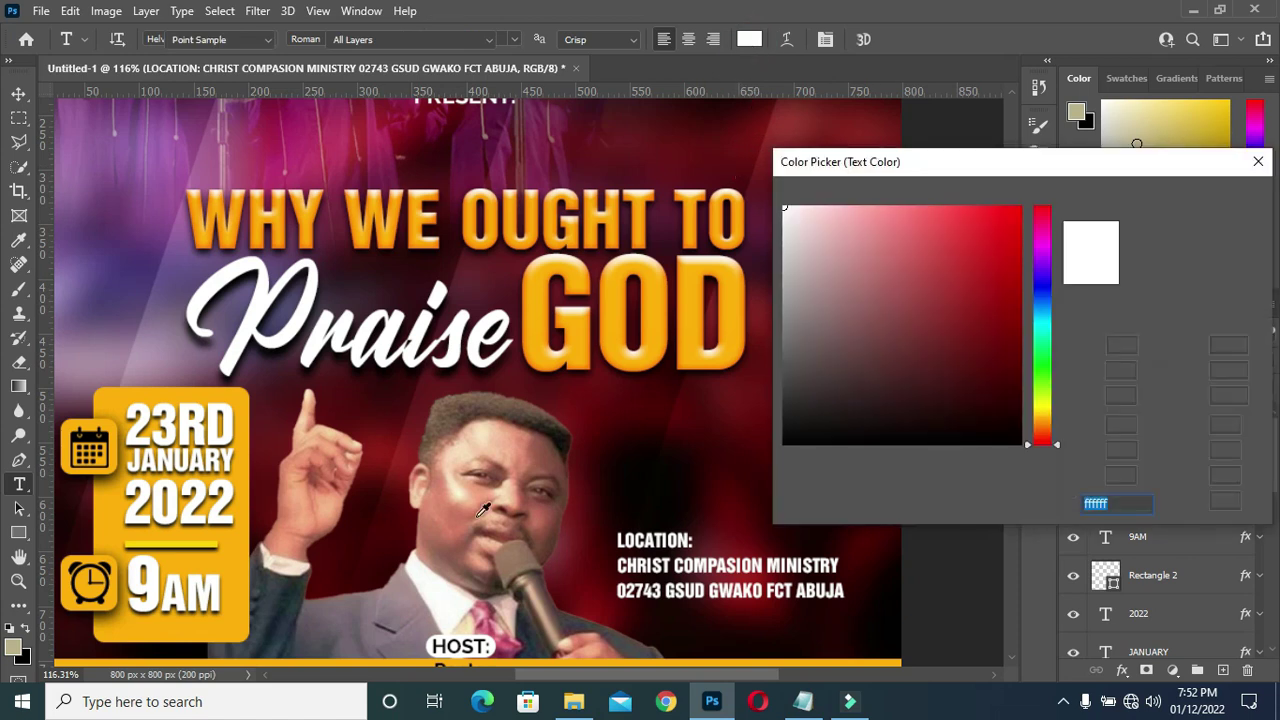
Make the location text orange (#fead00) in Raleway Bold
click(245, 552)
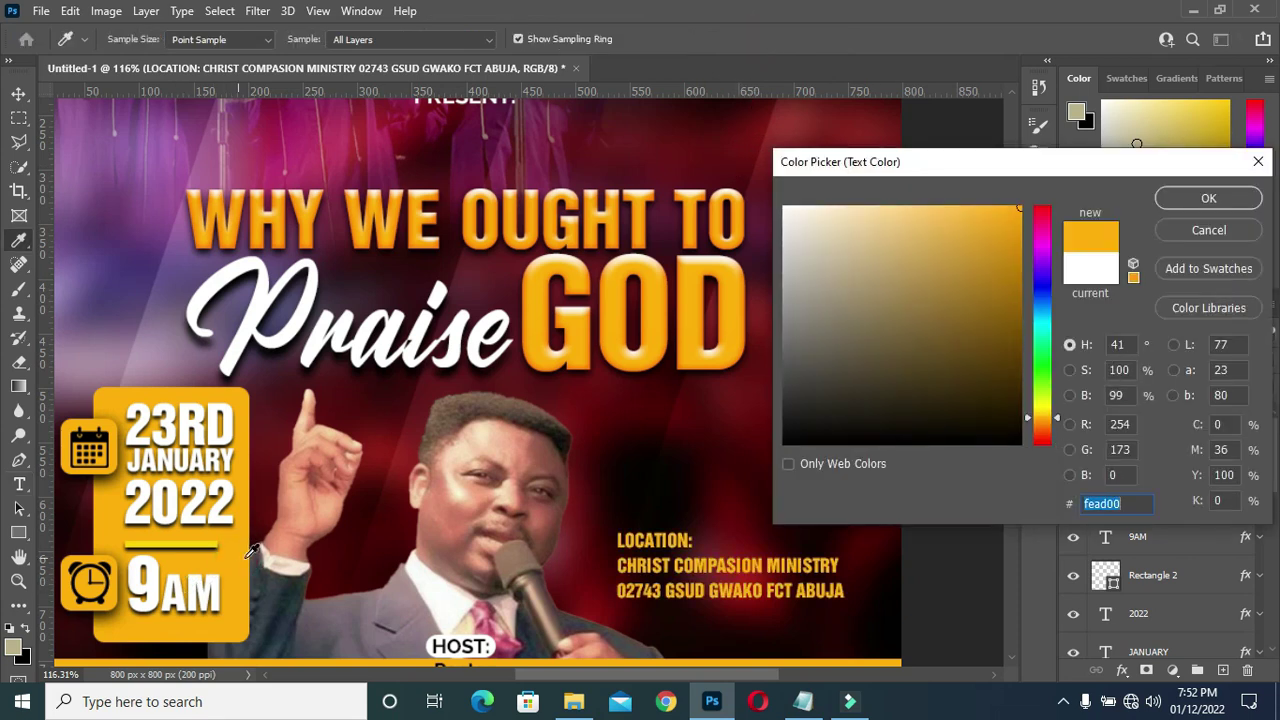
click(1205, 199)
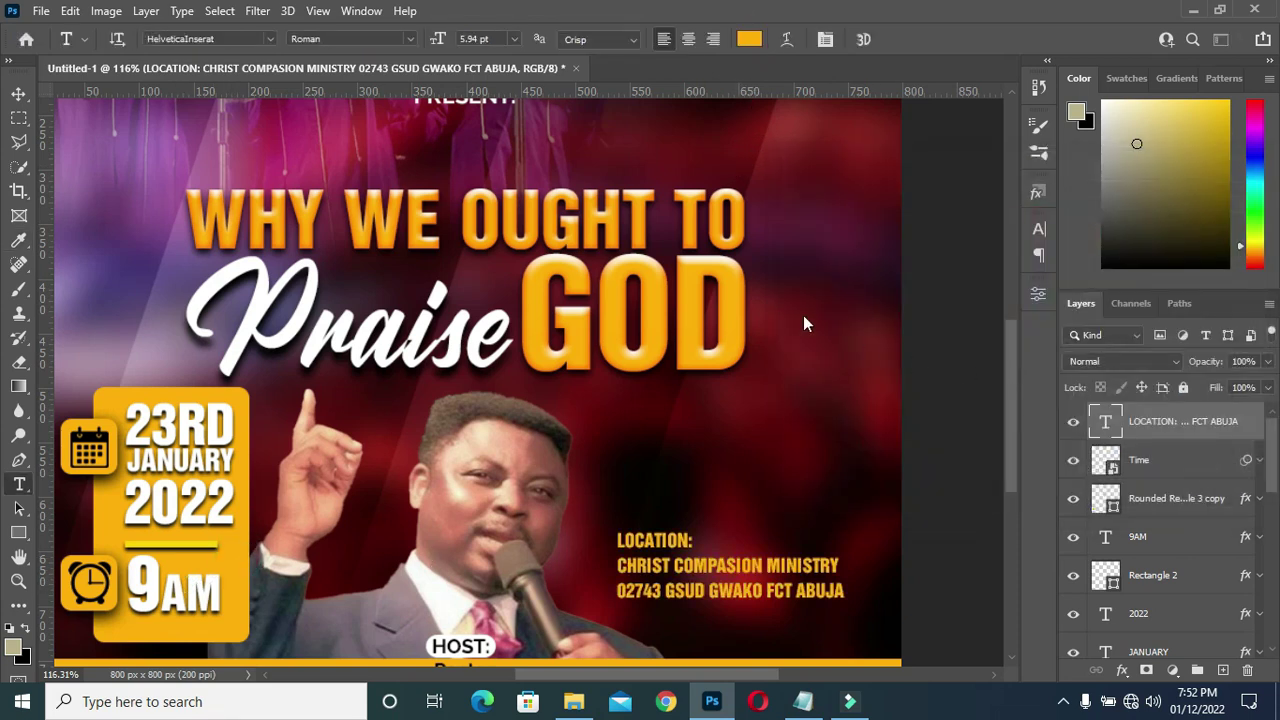
click(270, 38)
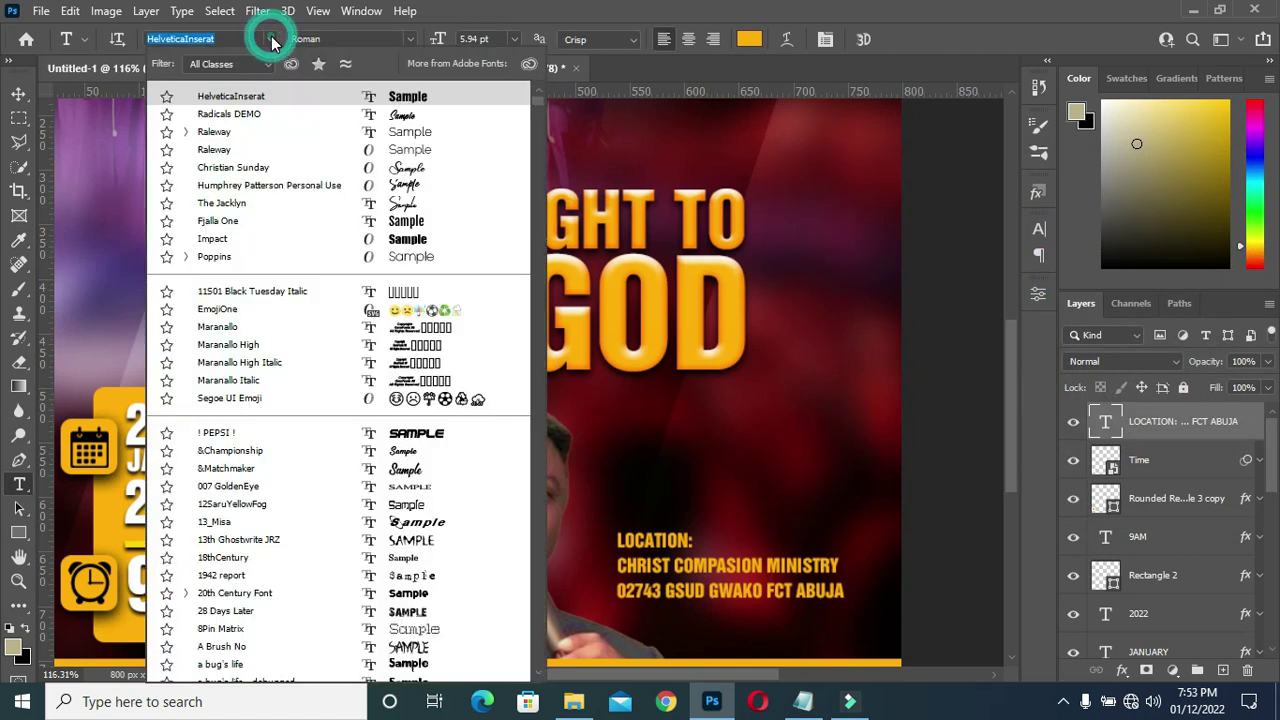
click(212, 130)
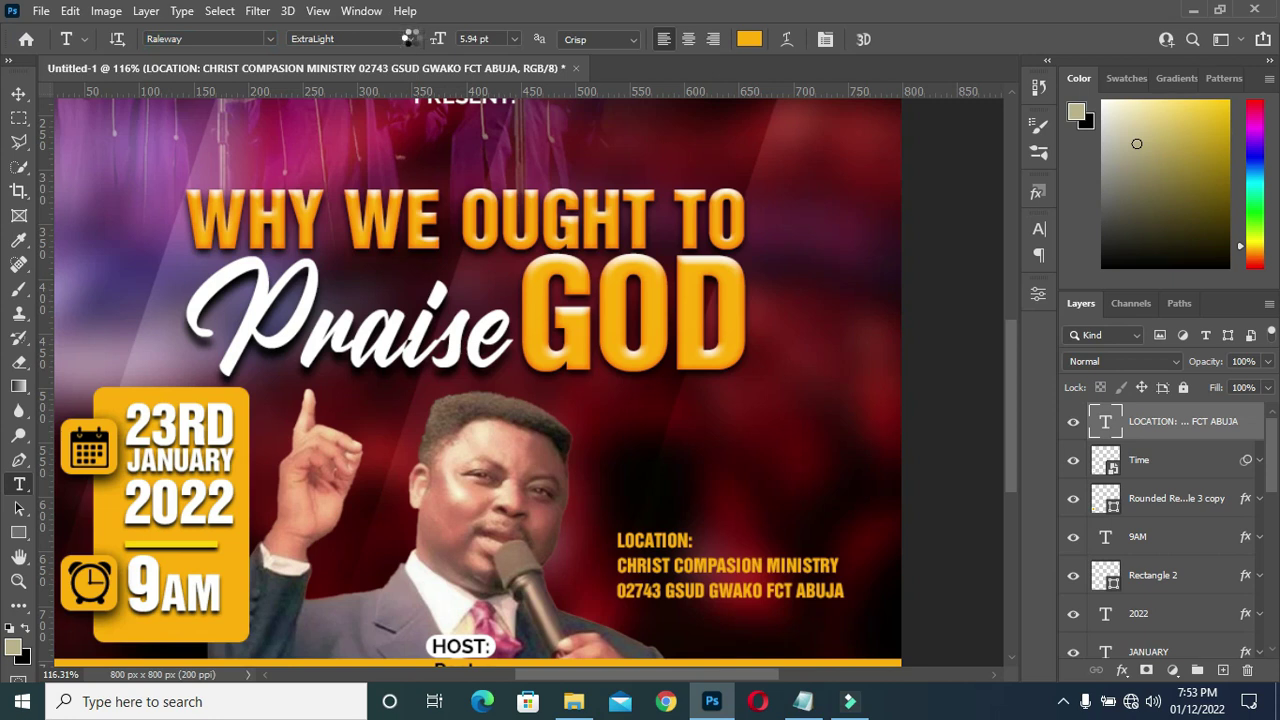
click(409, 38)
click(320, 162)
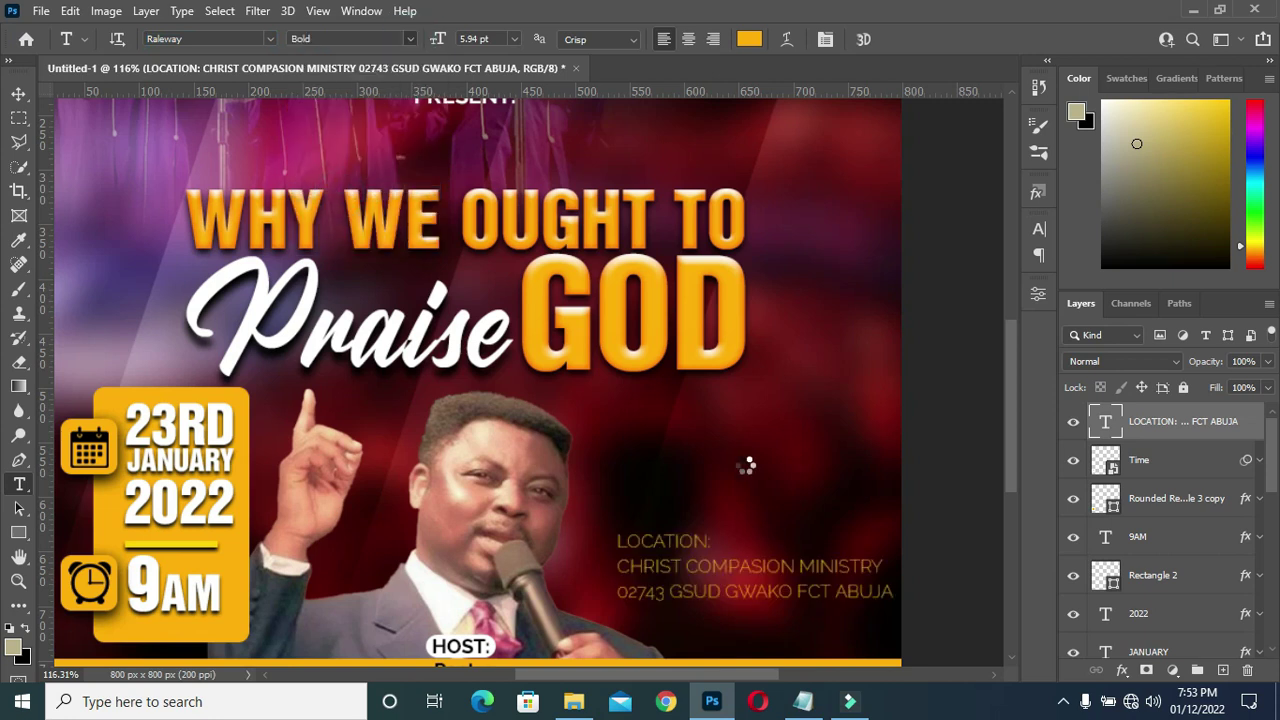
Move the location text left and down and set its leading to 7 pt
key(ctrl+0)
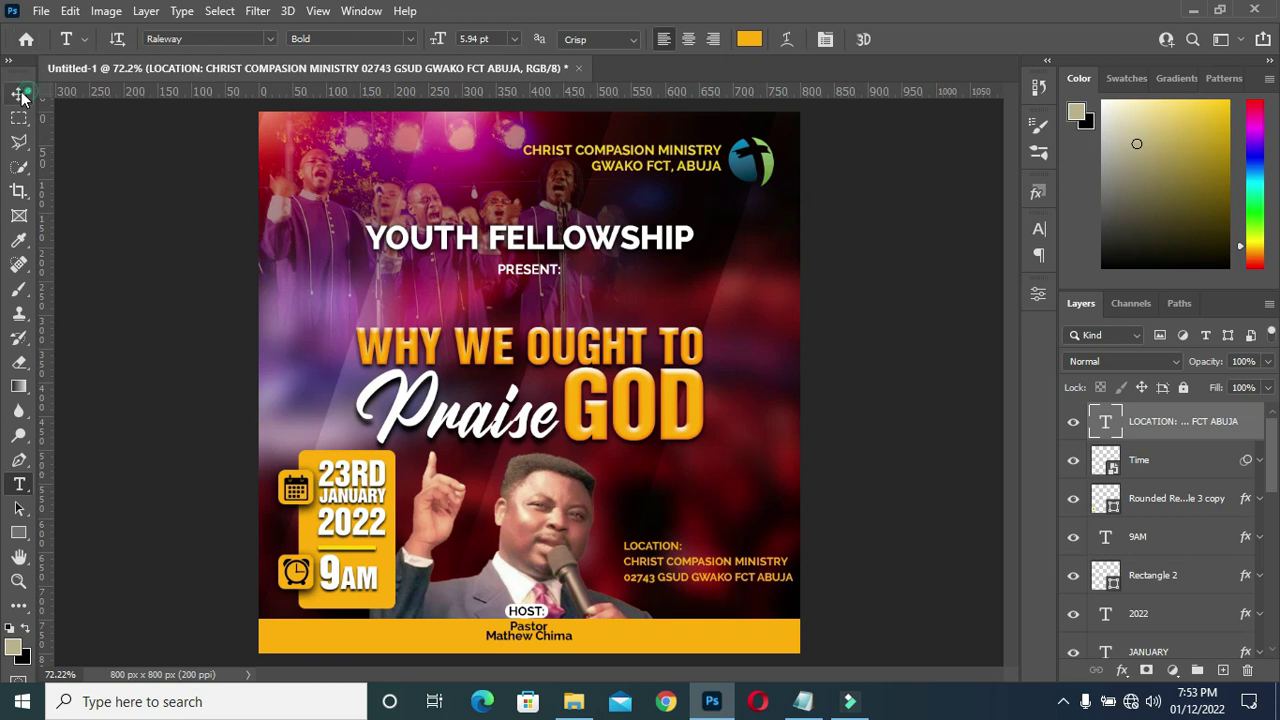
click(21, 95)
drag(696, 572, 683, 581)
click(1039, 229)
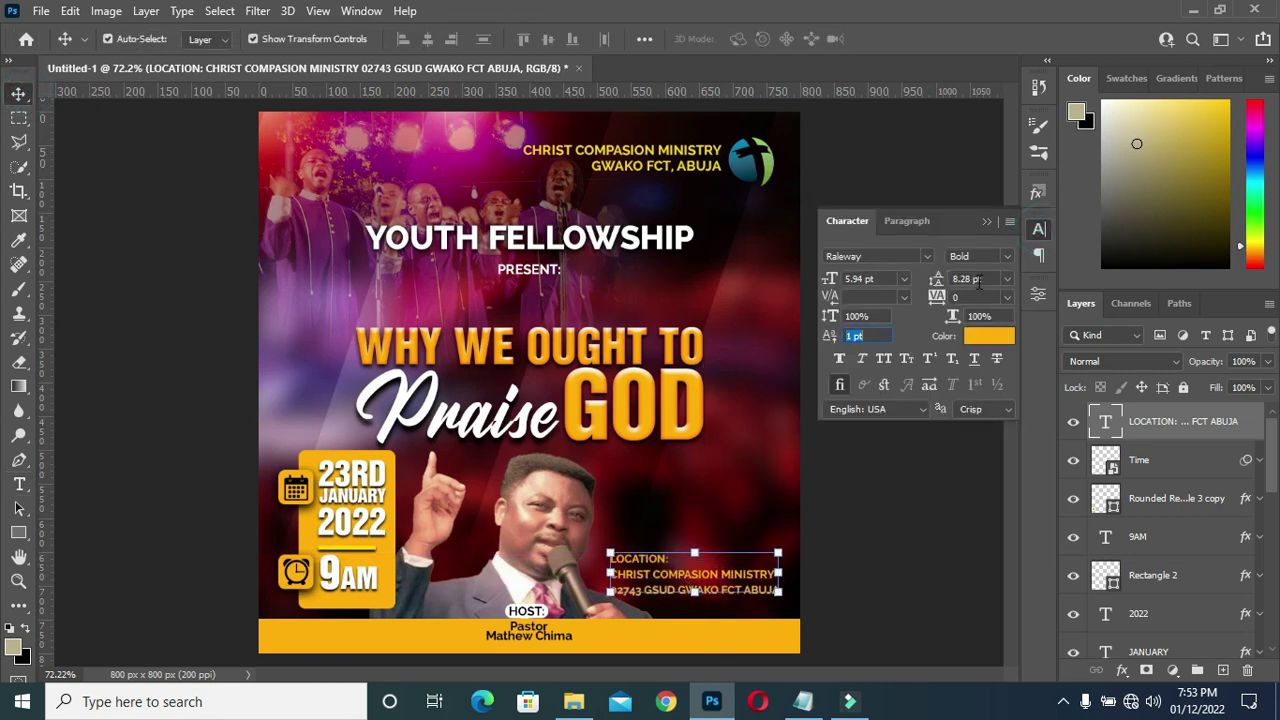
click(984, 281)
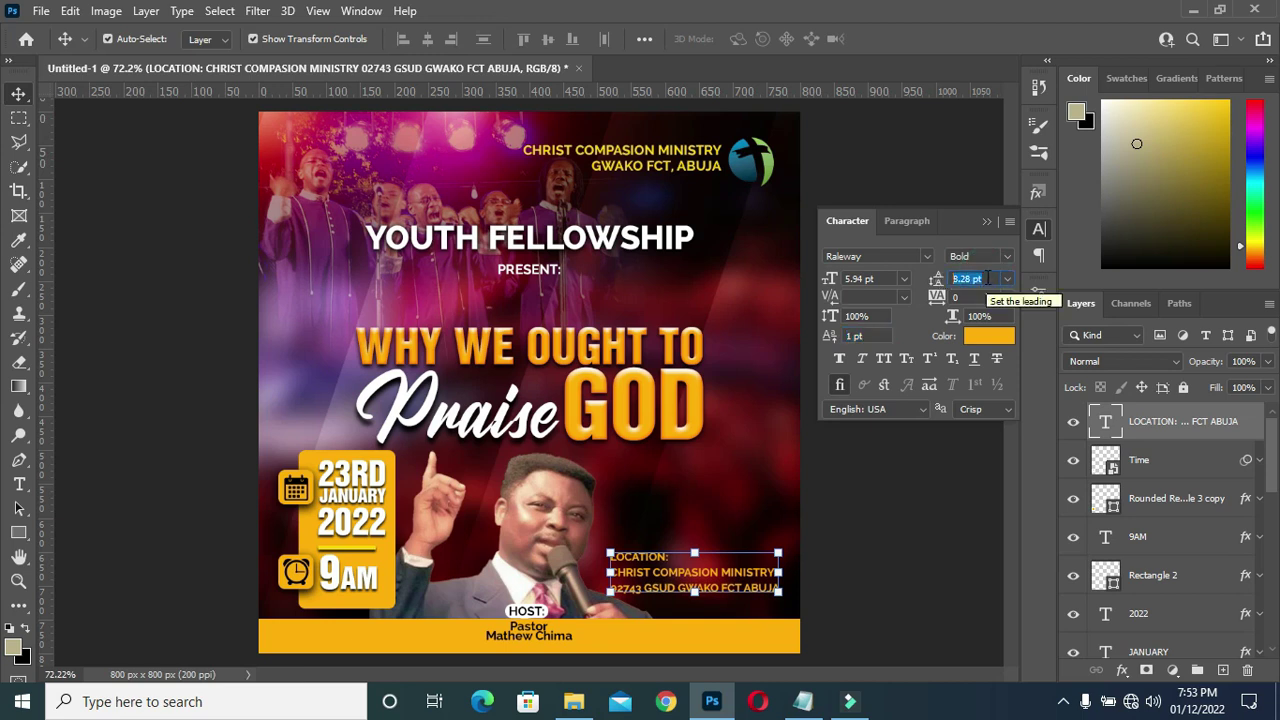
text(7)
key(Return)
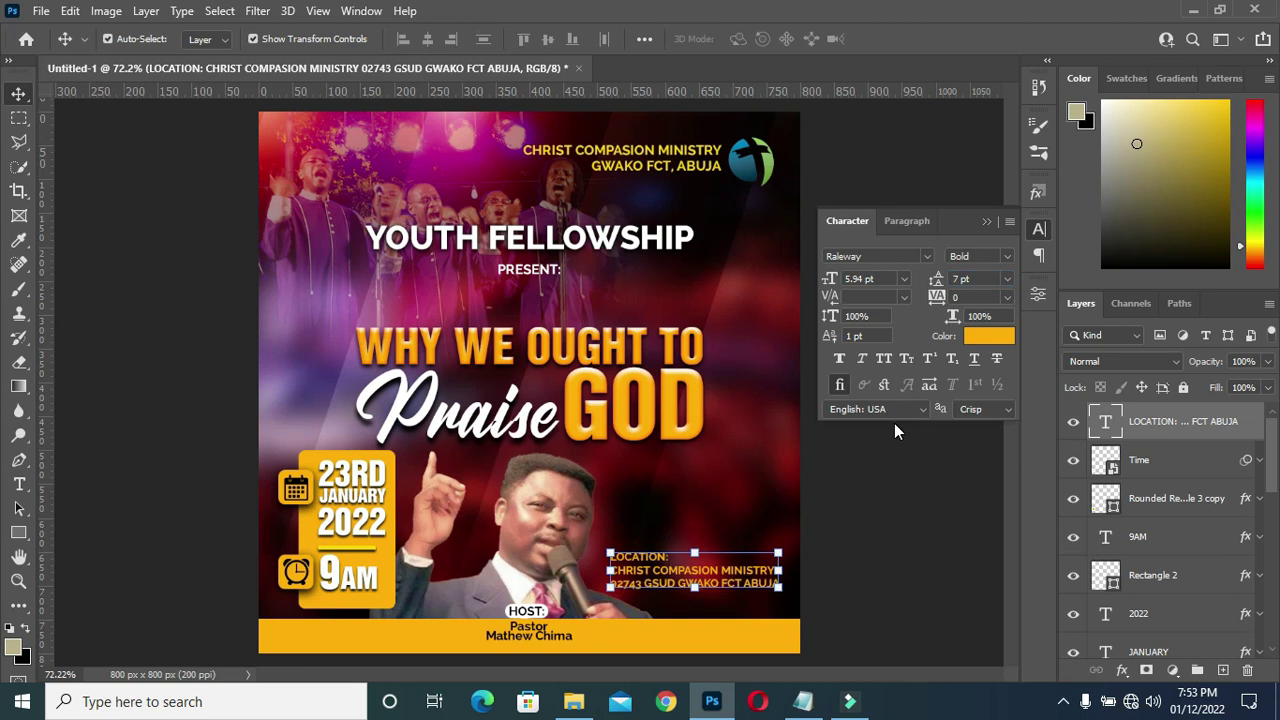
click(858, 592)
Reposition the location block and scale it down to about 85%
scroll(757, 552, up, 3)
drag(651, 608, 652, 620)
scroll(957, 457, down, 2)
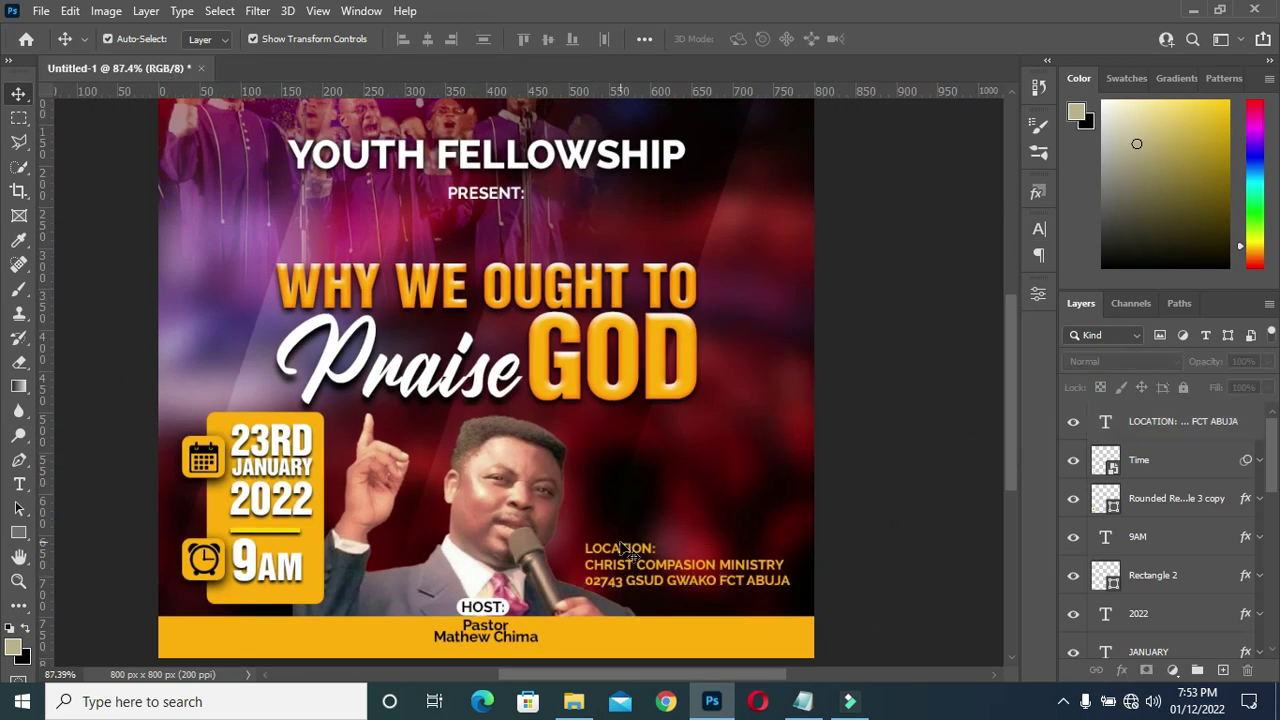
drag(585, 543, 614, 549)
click(929, 40)
Colour the two address lines below the LOCATION: heading white
scroll(702, 558, up, 3)
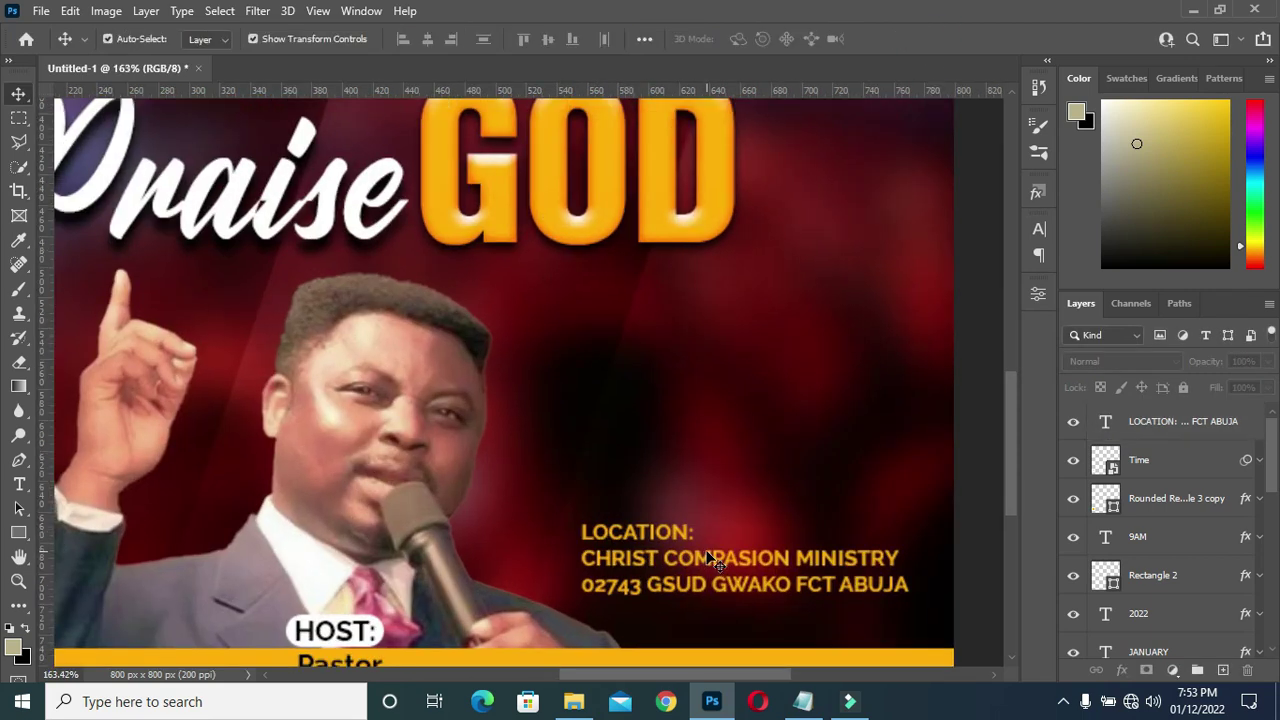
double_click(702, 558)
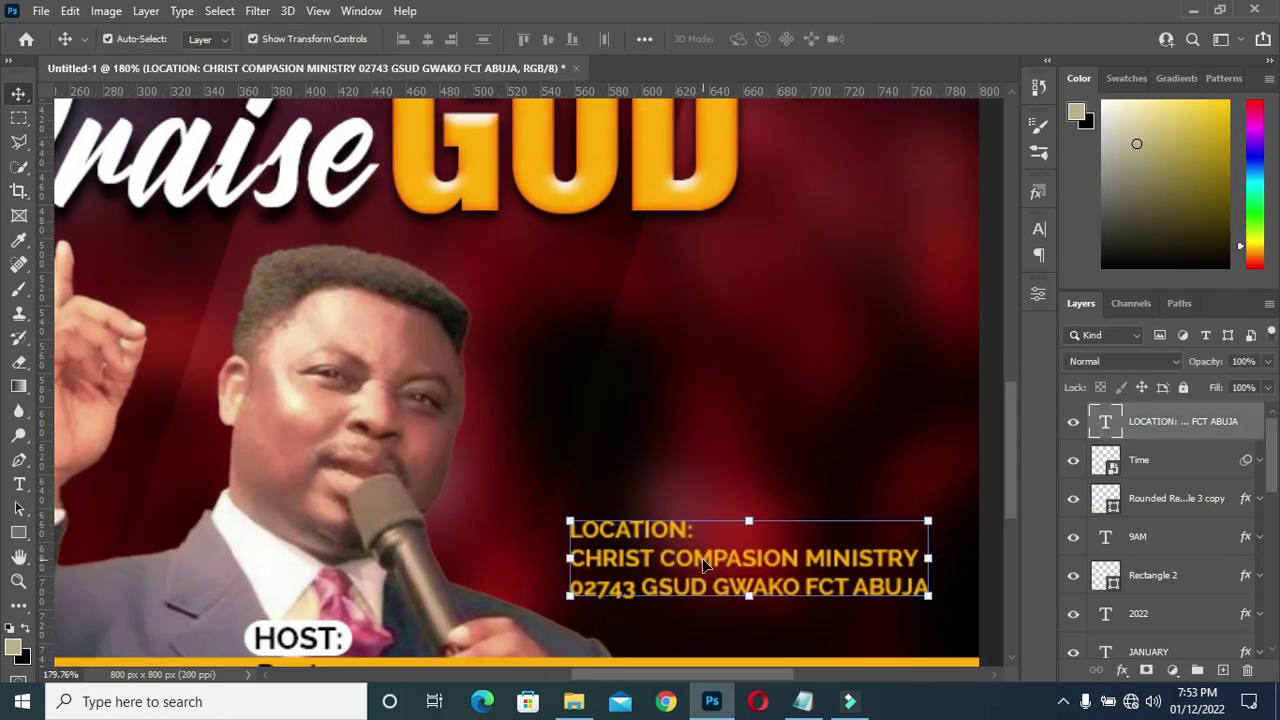
drag(570, 558, 932, 583)
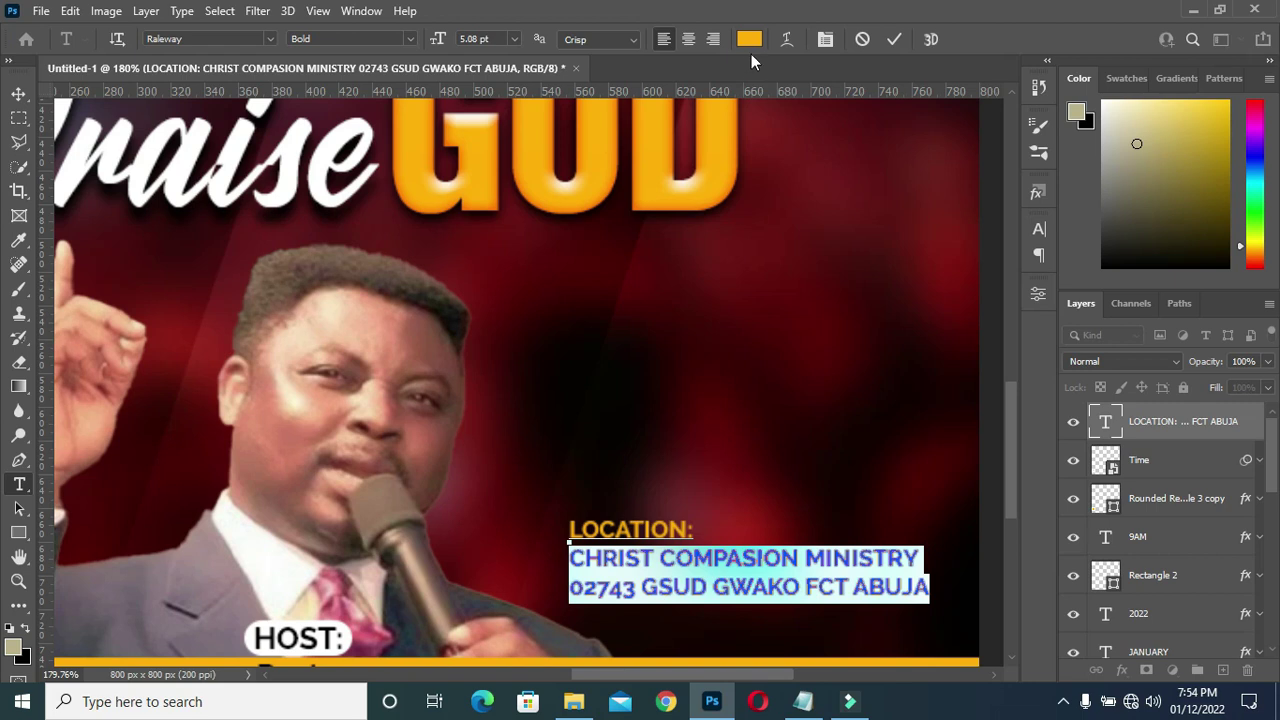
click(749, 39)
drag(806, 217, 784, 210)
click(1192, 204)
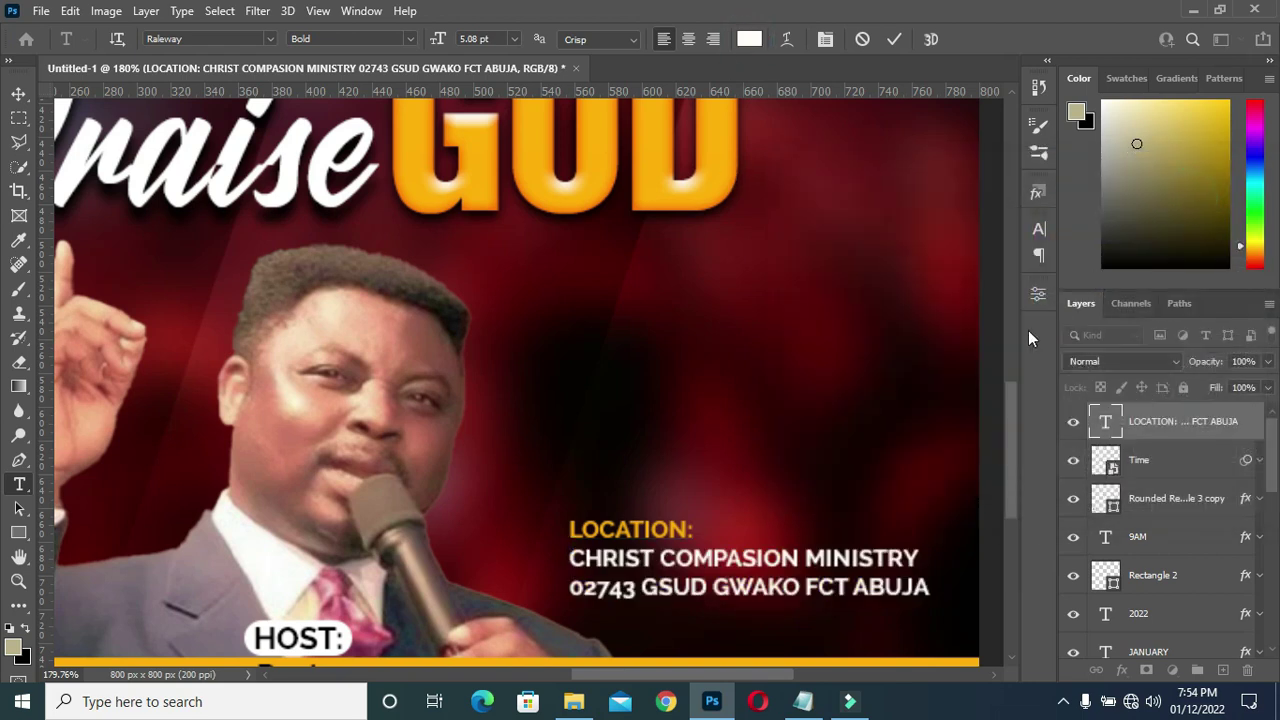
Commit the location edits and move the LOCATION text block down about 13 px
click(890, 40)
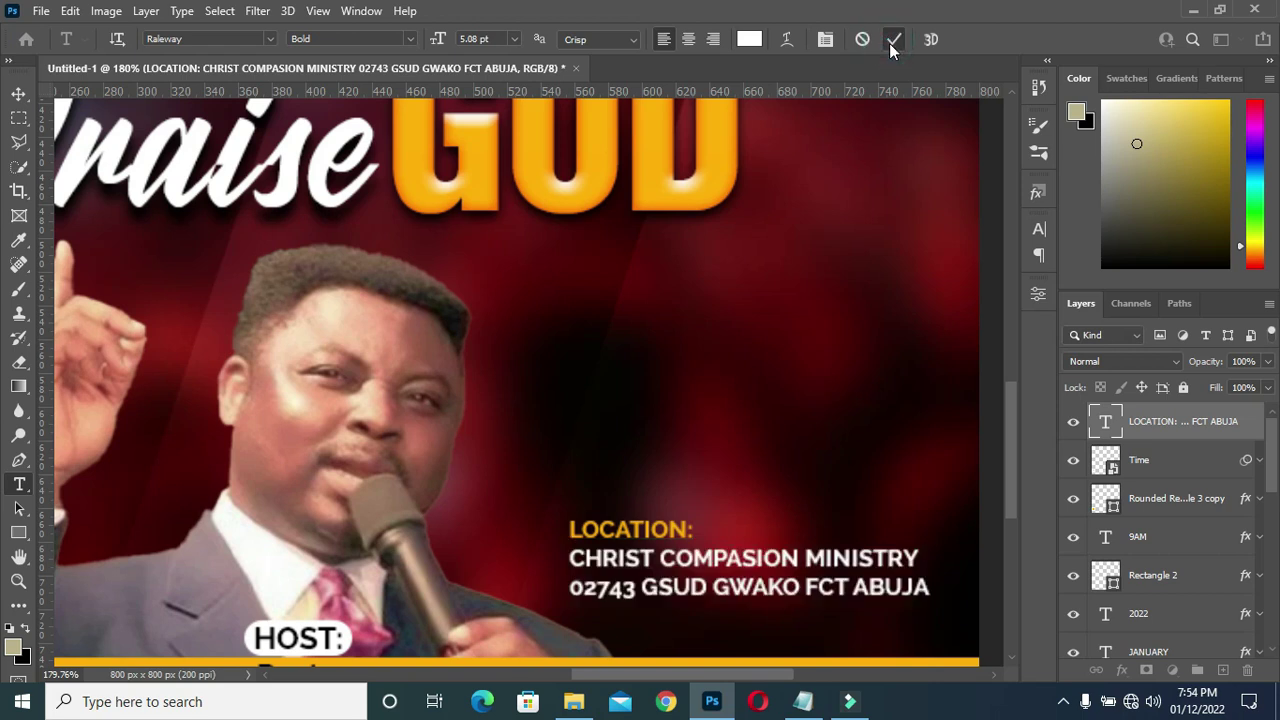
key(ctrl+0)
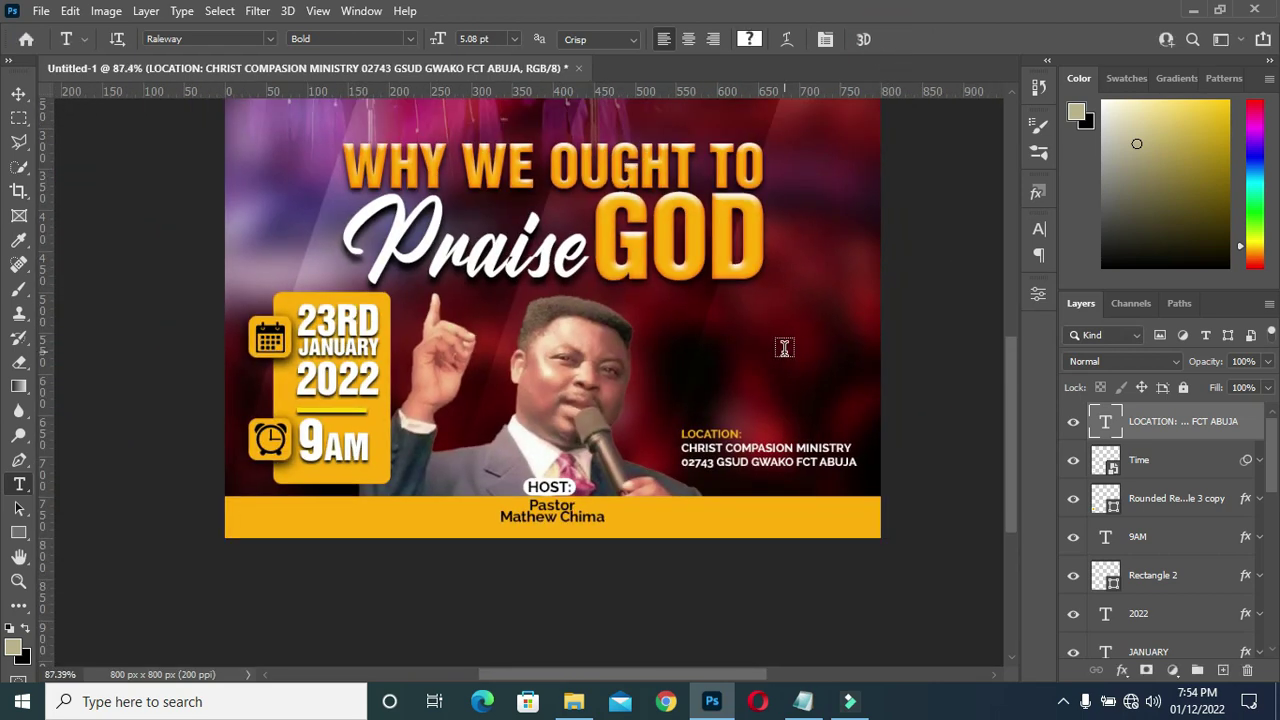
click(18, 95)
drag(759, 462, 758, 472)
click(980, 463)
key(ctrl+0)
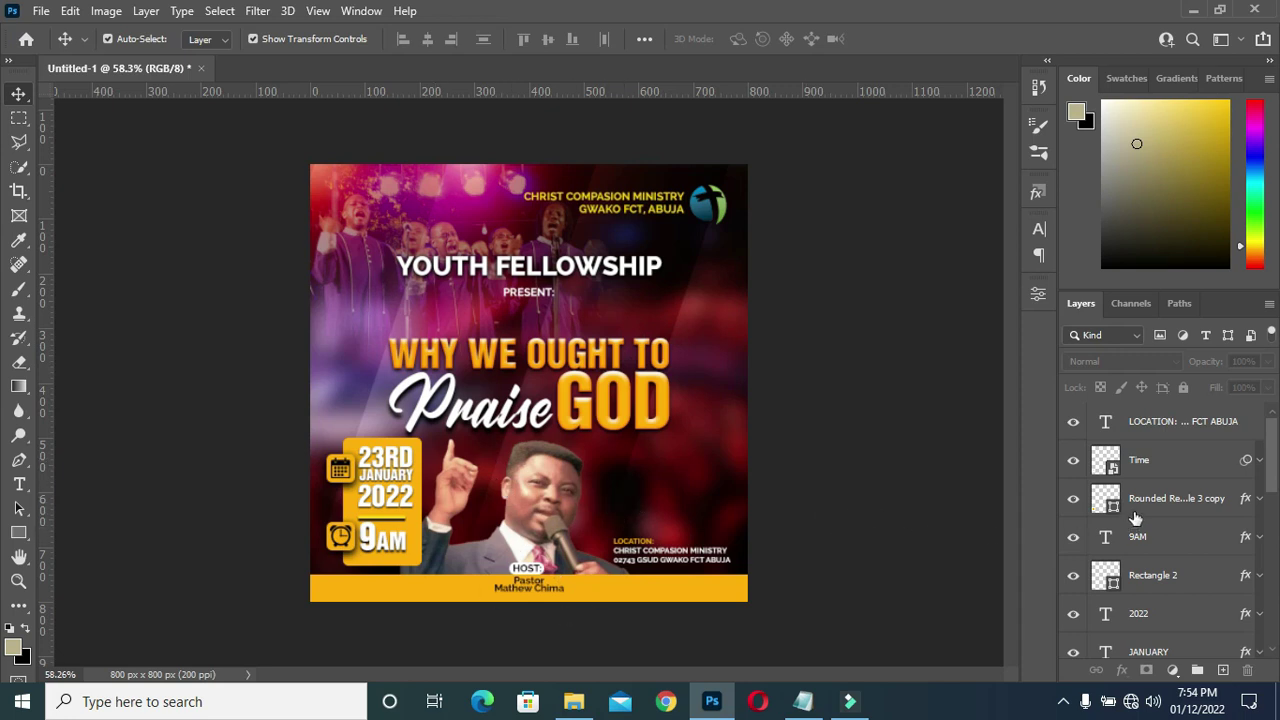
Put the LOCATION text layer in its own group named LOCATION
click(1168, 424)
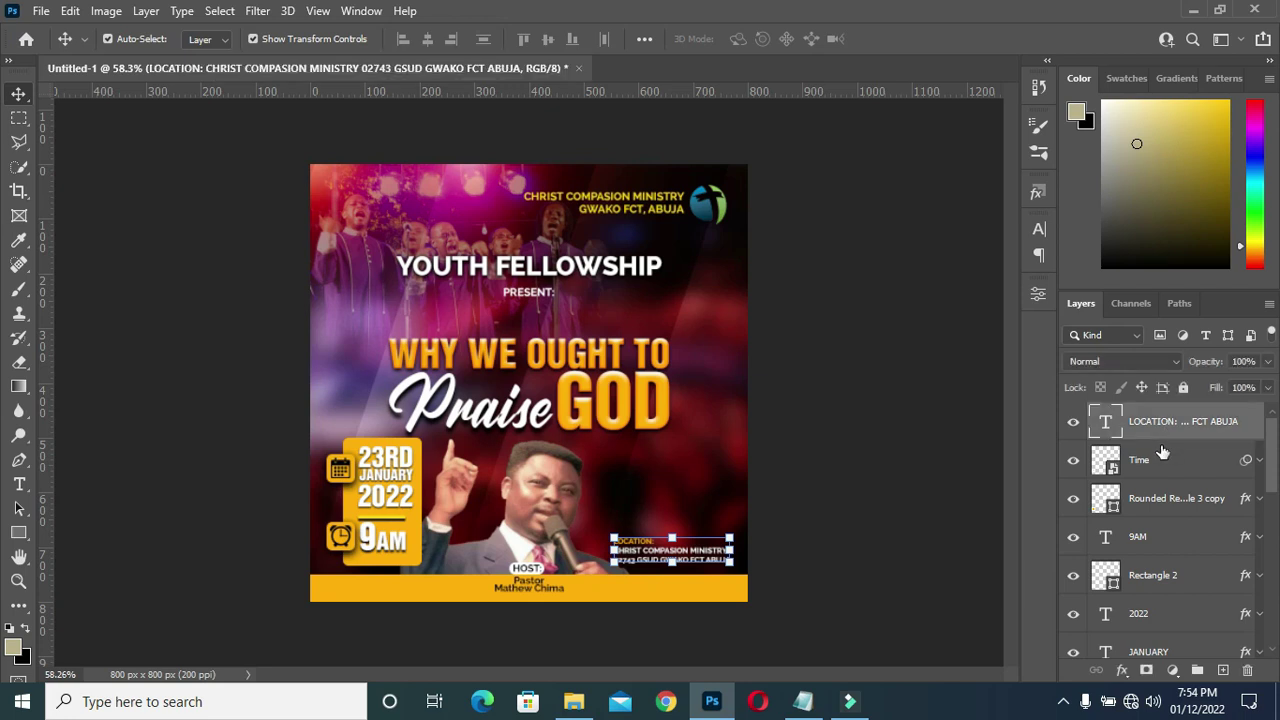
key(ctrl+g)
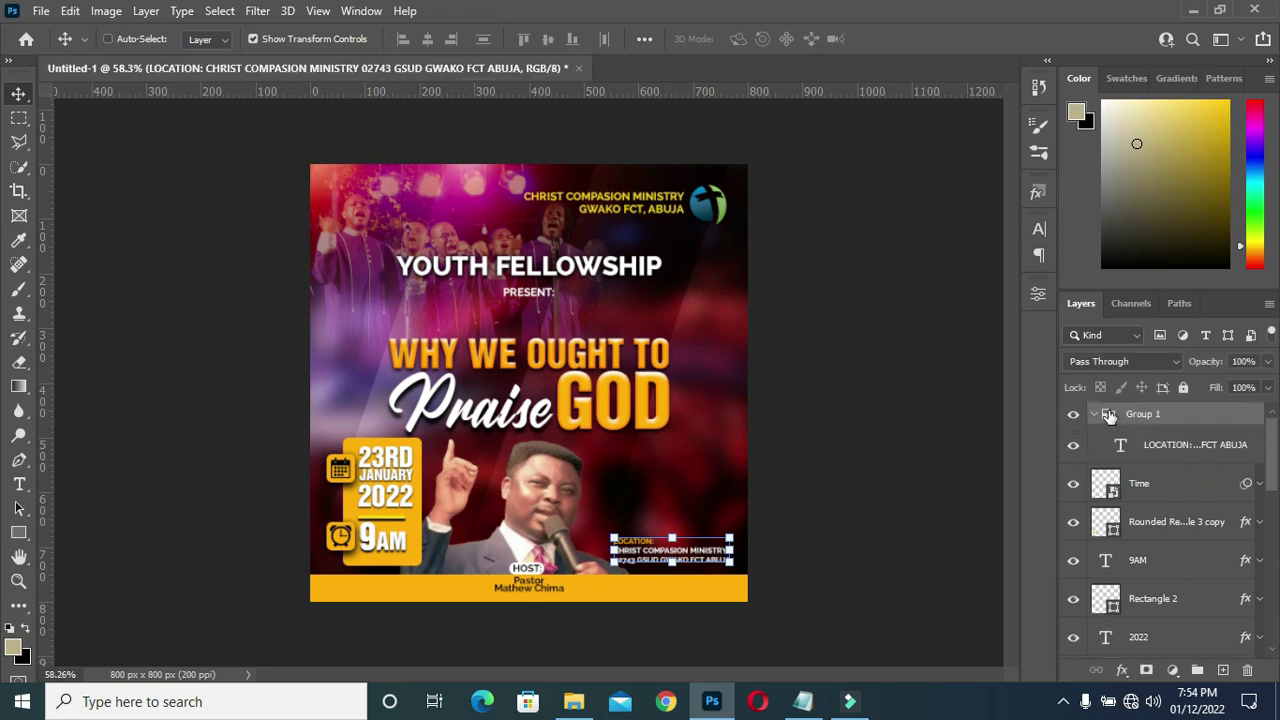
click(1096, 416)
click(1096, 416)
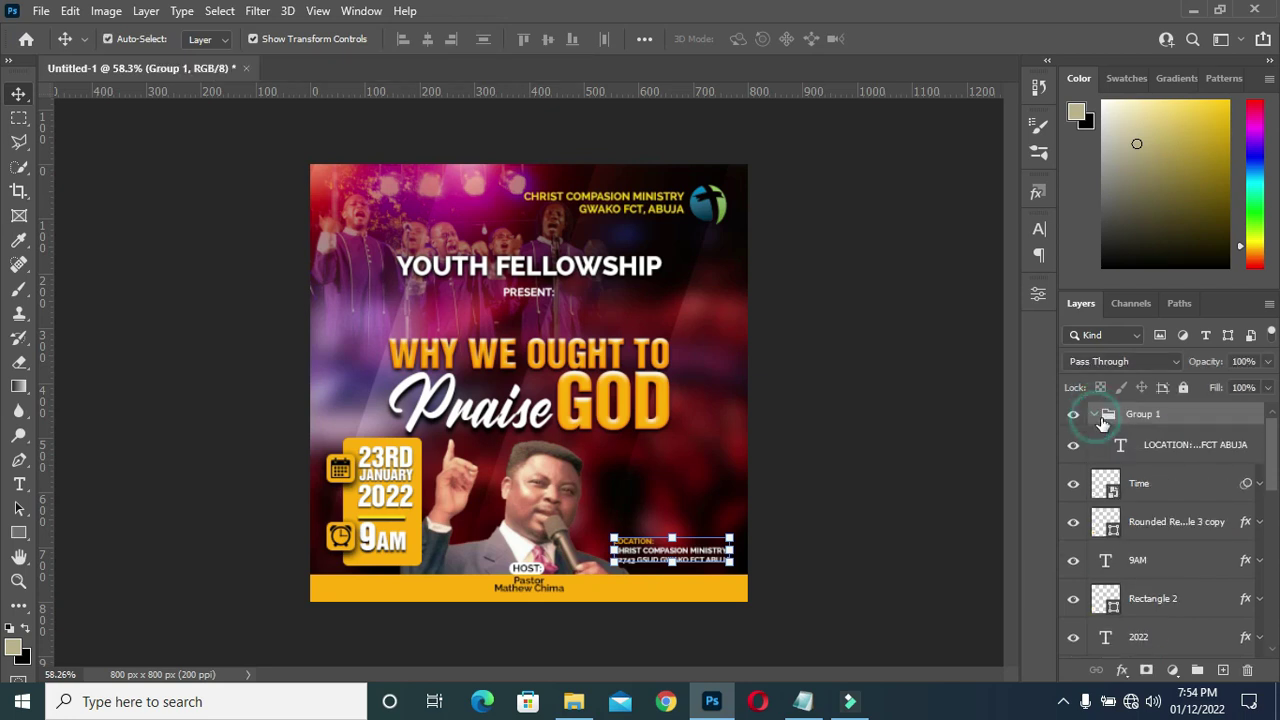
click(1095, 416)
double_click(1144, 414)
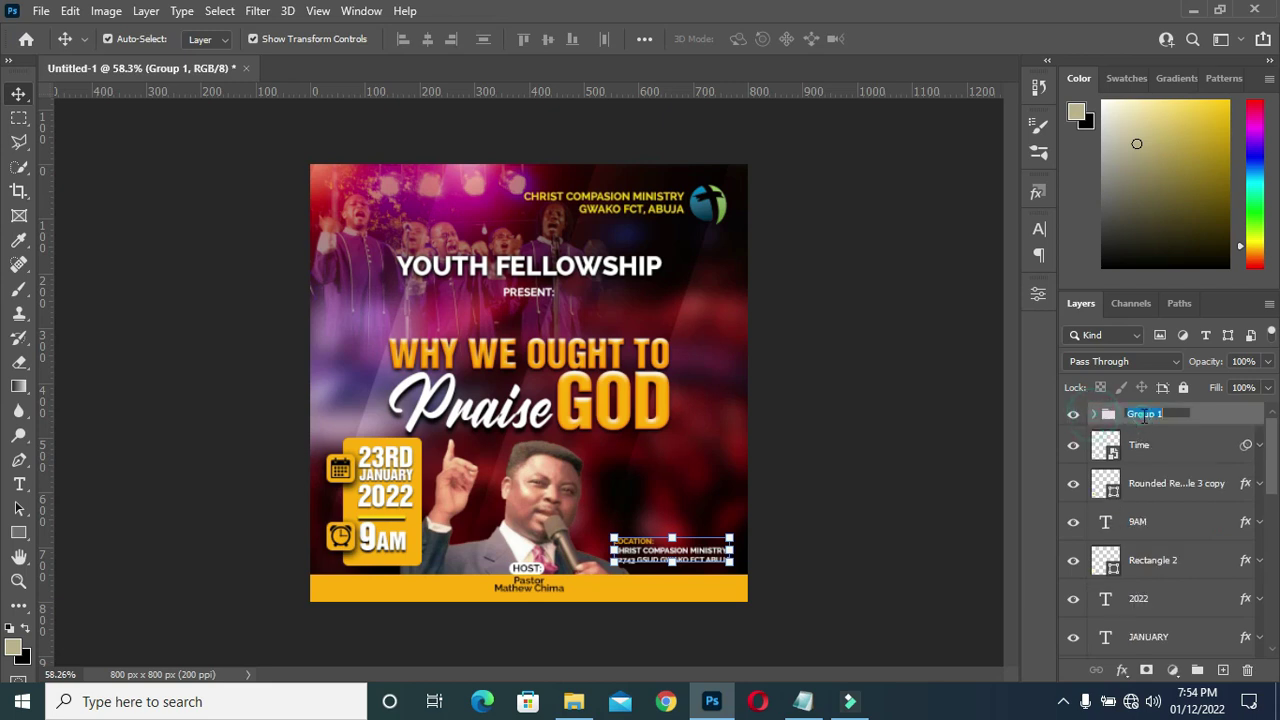
text(LOCATION)
click(1166, 452)
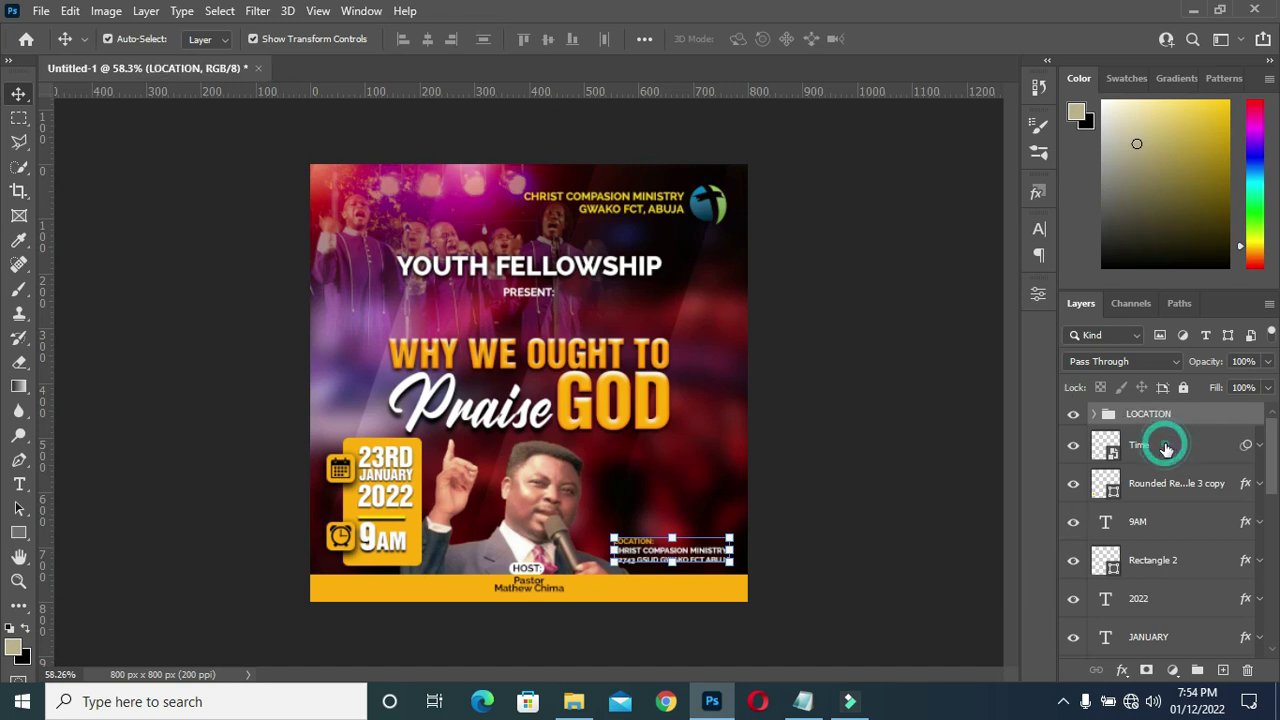
Group the Time, rounded rectangle and 9AM layers into a TIME group
scroll(1170, 452, down, 1)
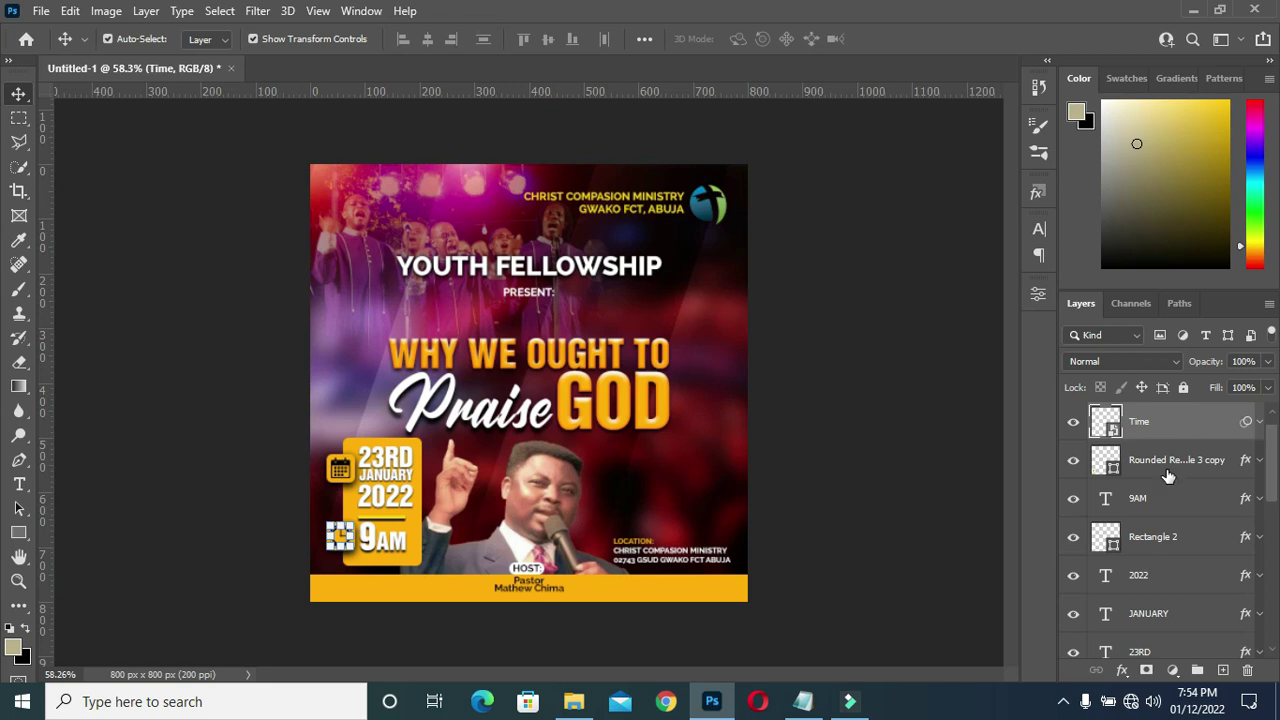
scroll(1155, 480, up, 1)
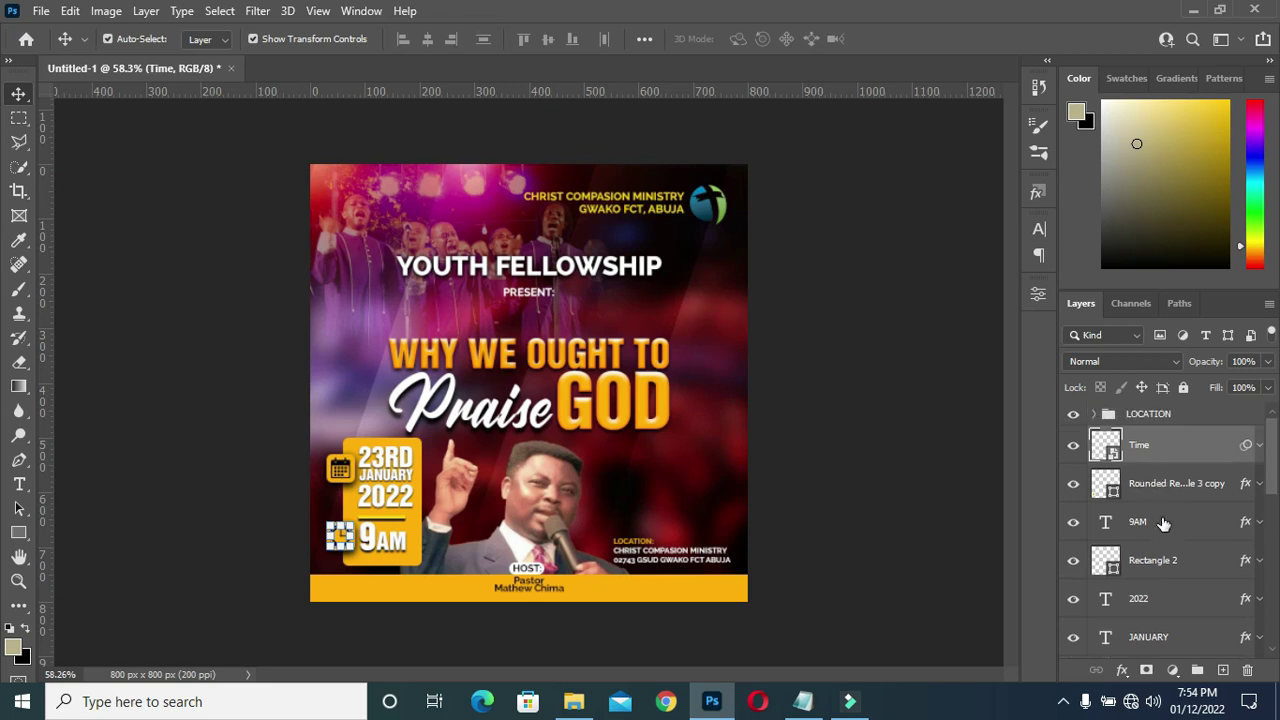
shift+click(1163, 562)
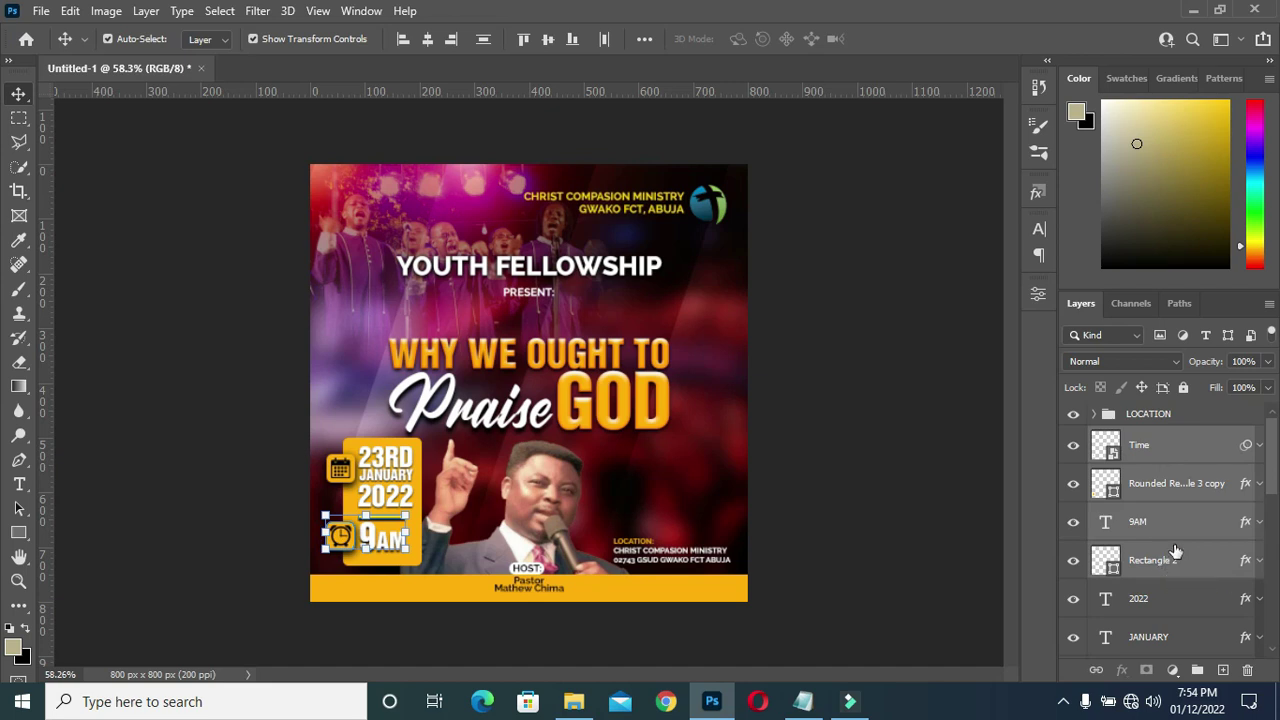
ctrl+click(1164, 561)
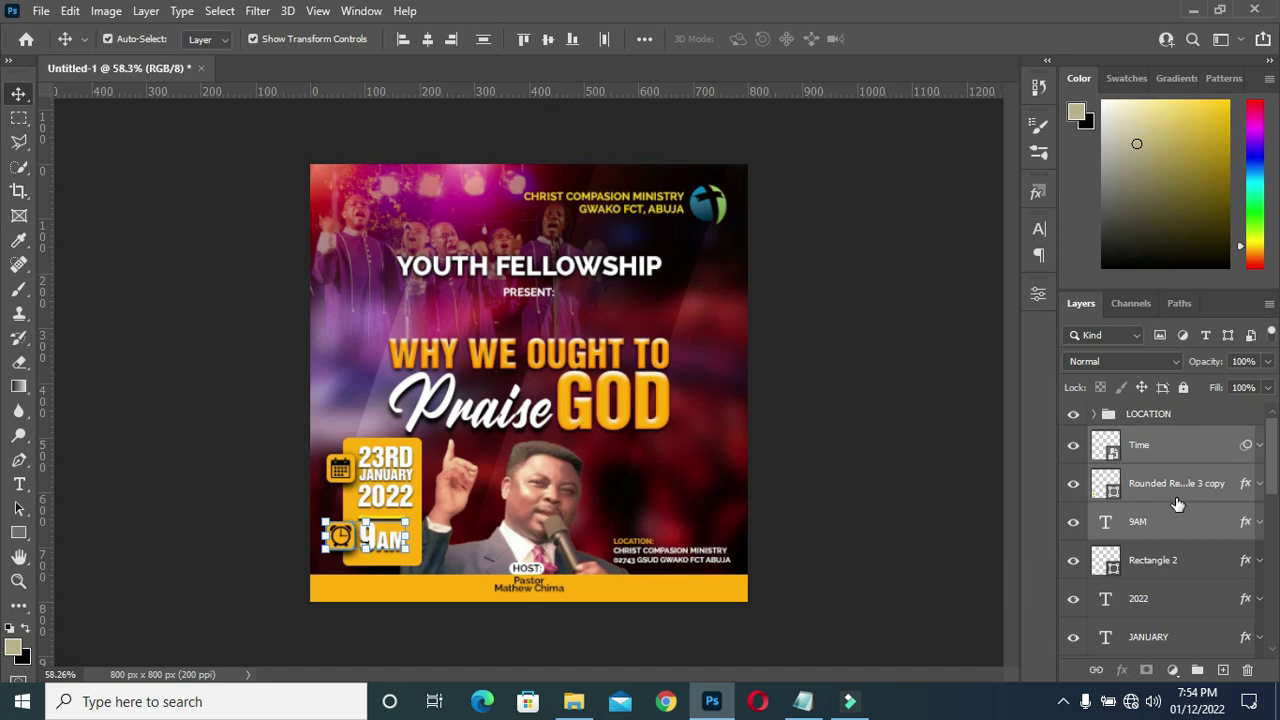
key(ctrl+g)
click(1141, 443)
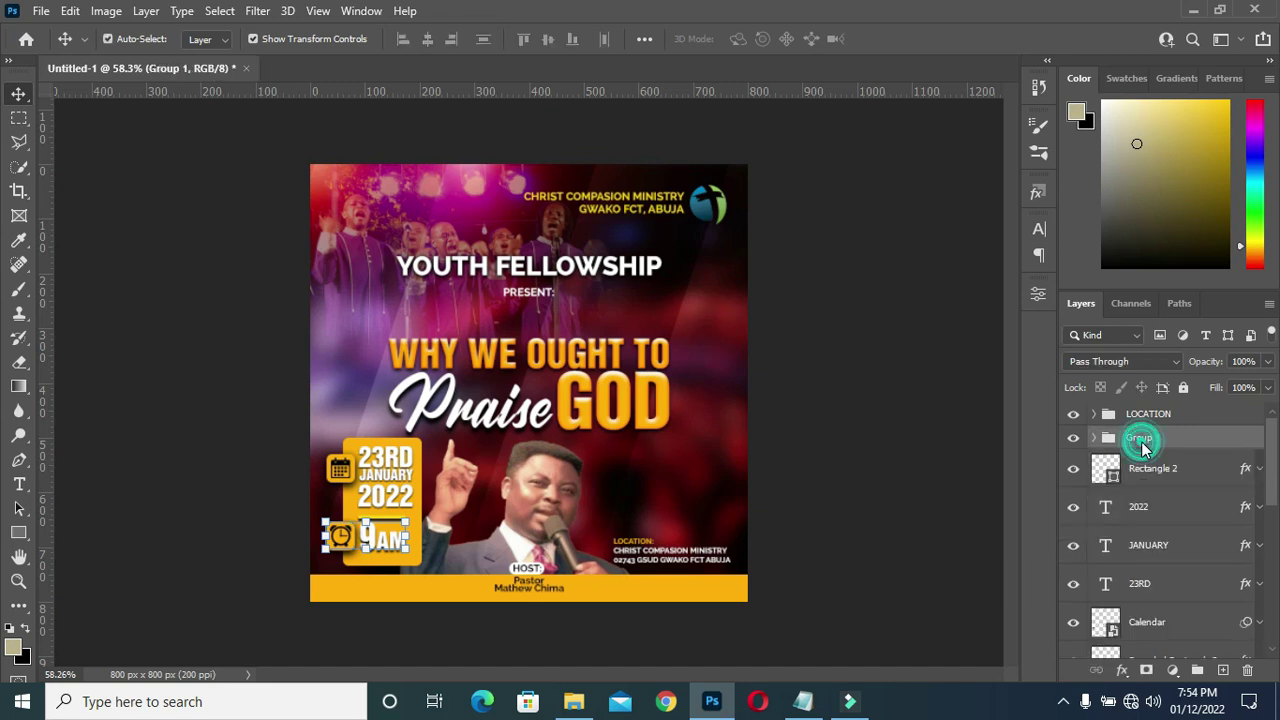
double_click(1143, 437)
text(TIME)
click(1154, 478)
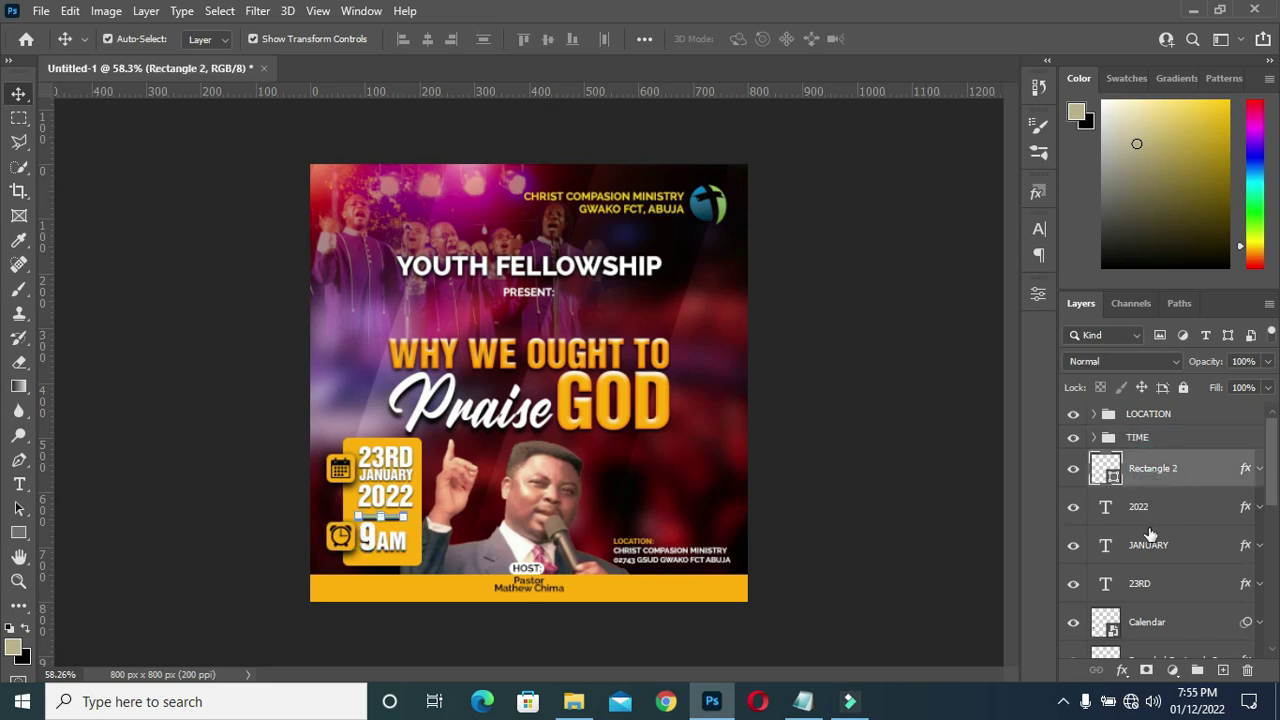
Group Rectangle 2 through Calendar into a DATE group
shift+click(1165, 622)
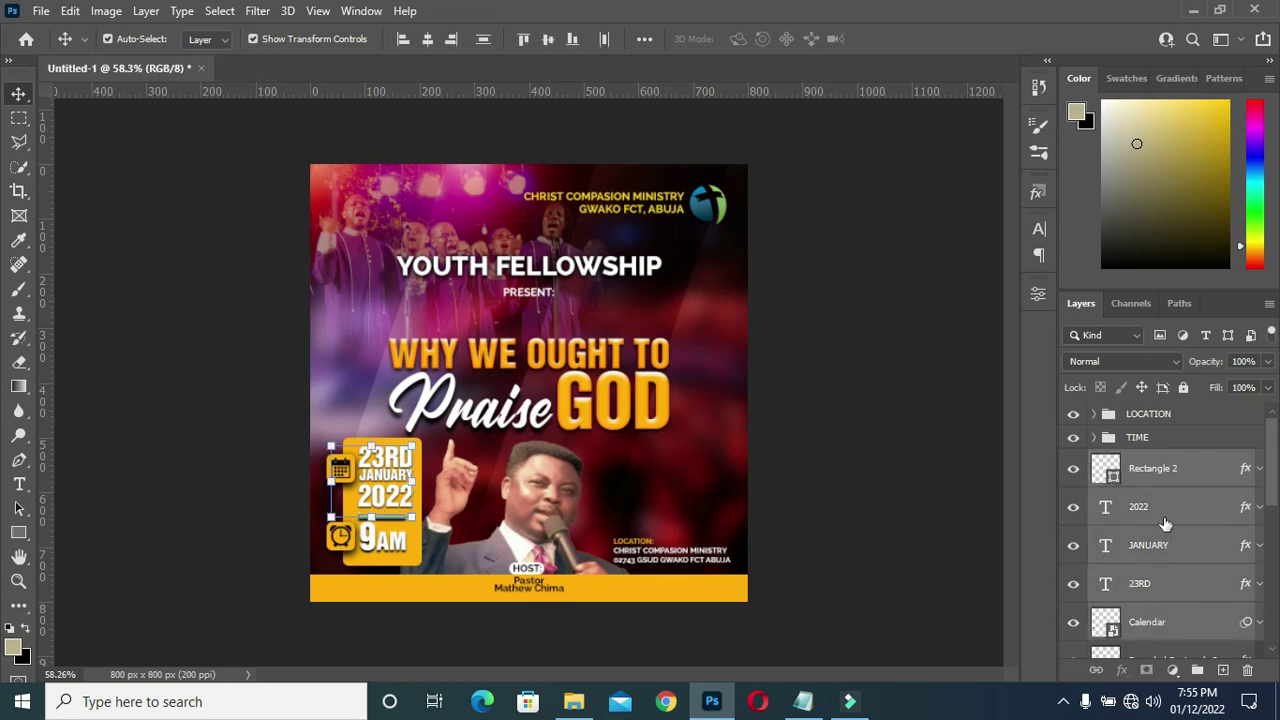
key(ctrl+g)
double_click(1143, 462)
text(DATE)
key(Return)
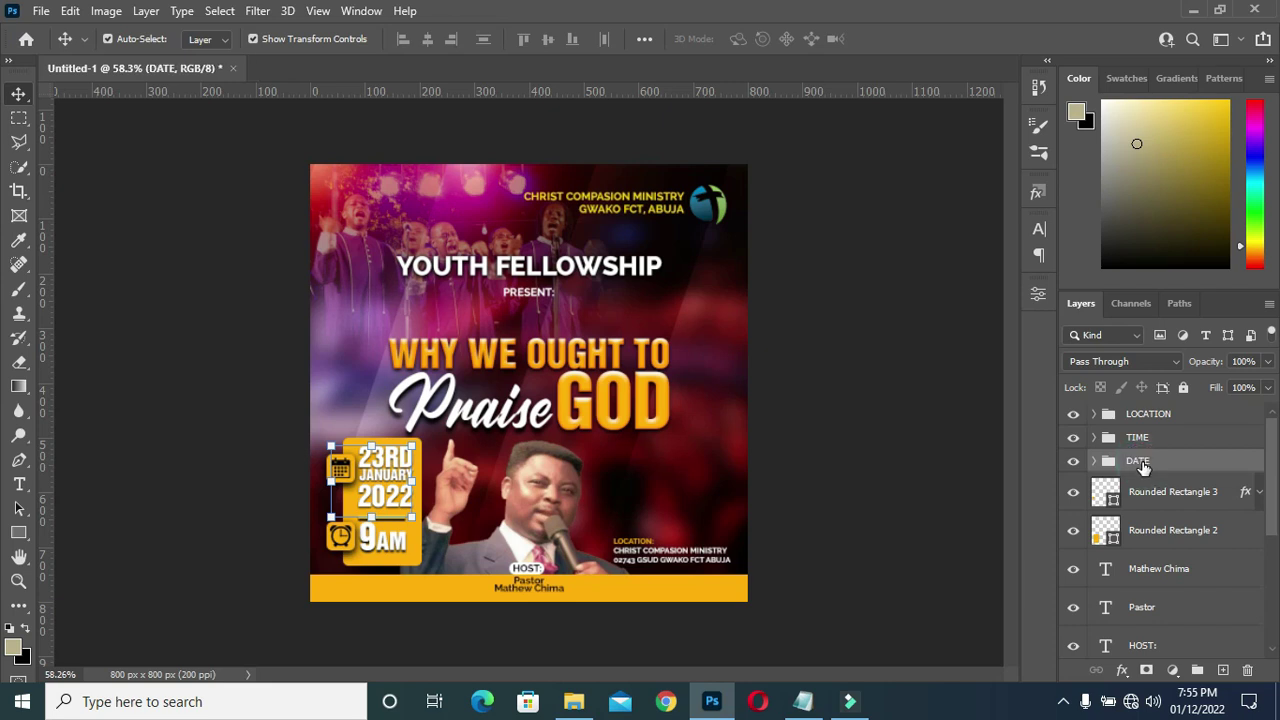
Group the two rounded rectangles, then nest them with TIME and DATE in a TIME & DATE group
click(1151, 495)
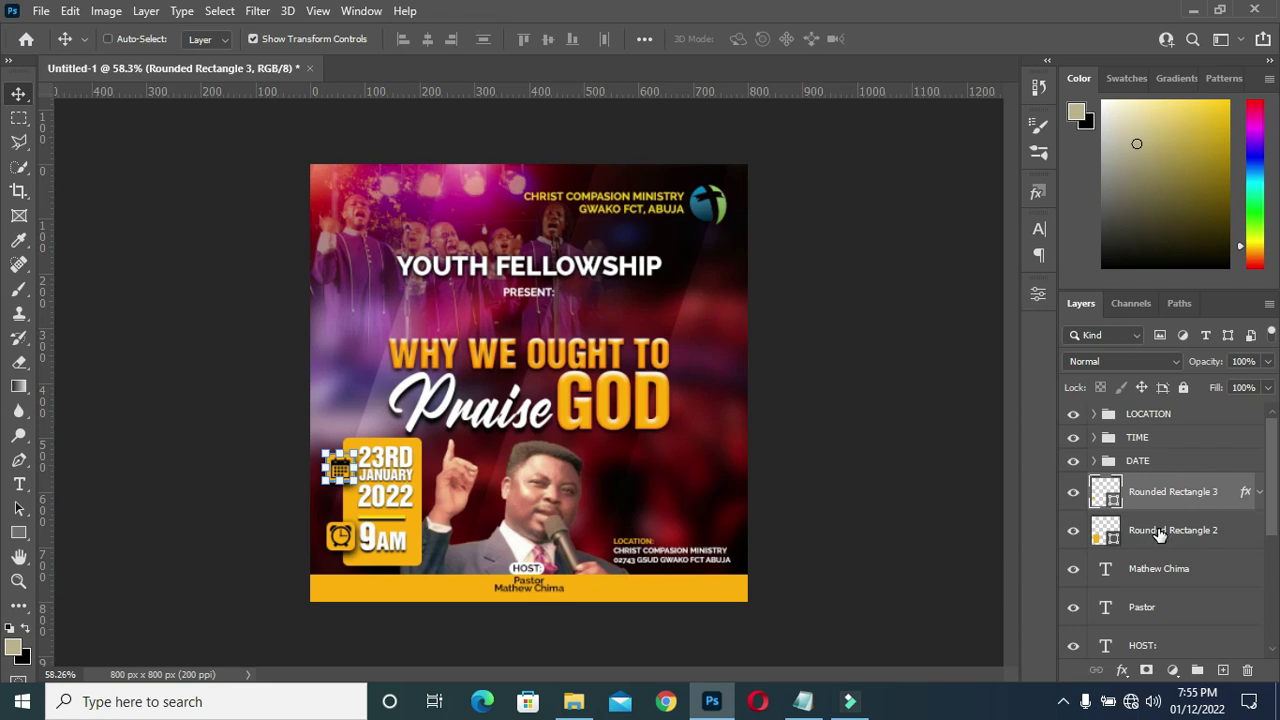
shift+click(1158, 535)
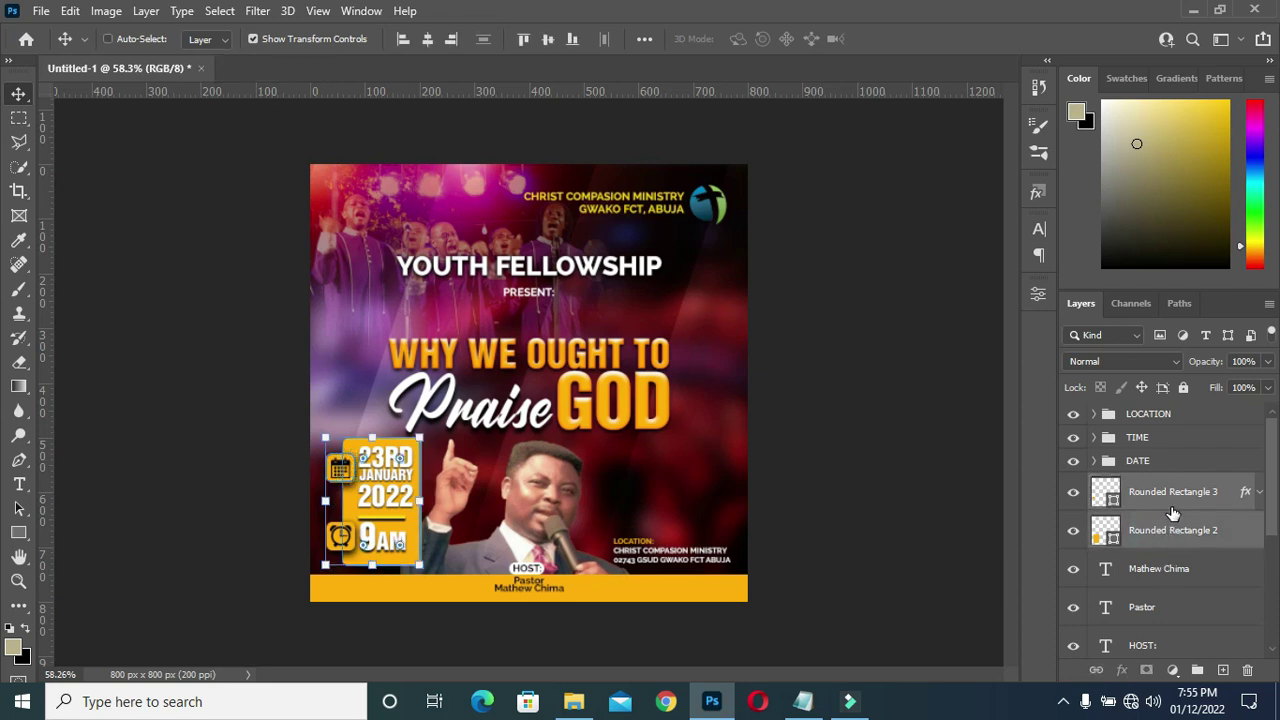
key(ctrl+g)
double_click(1144, 485)
key(Return)
shift+click(1178, 440)
key(ctrl+g)
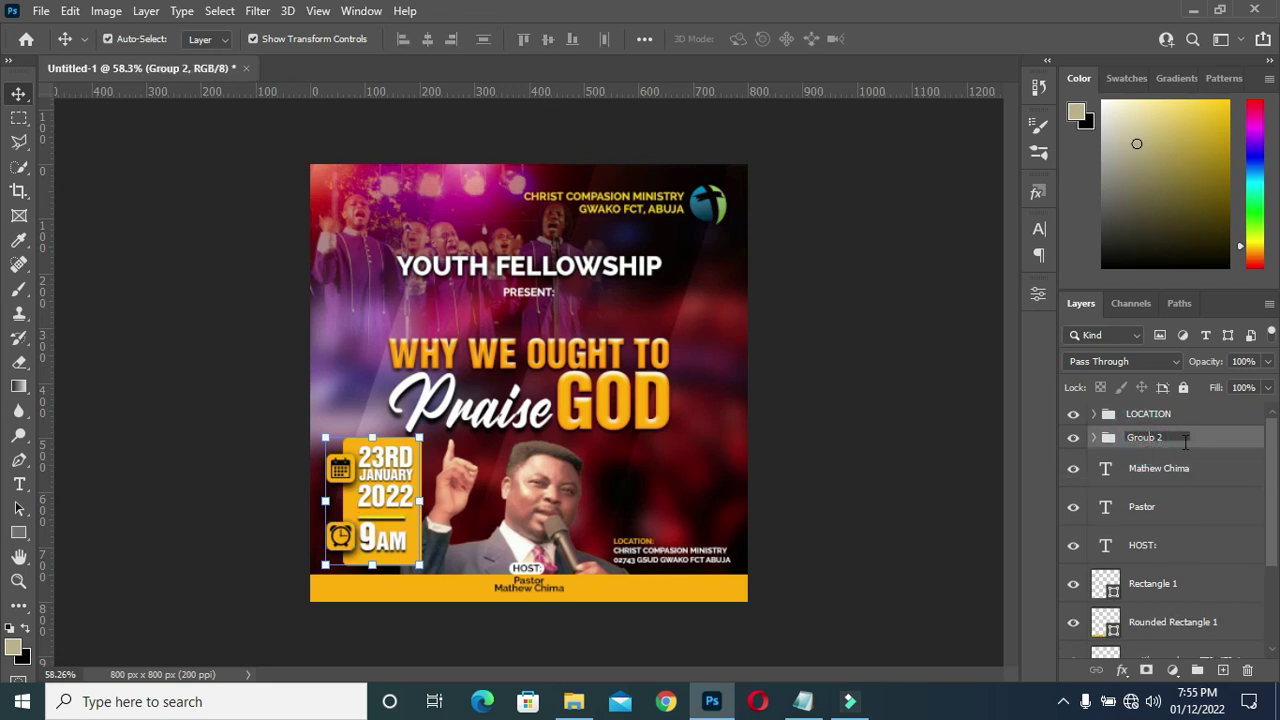
text(T)
click(1156, 478)
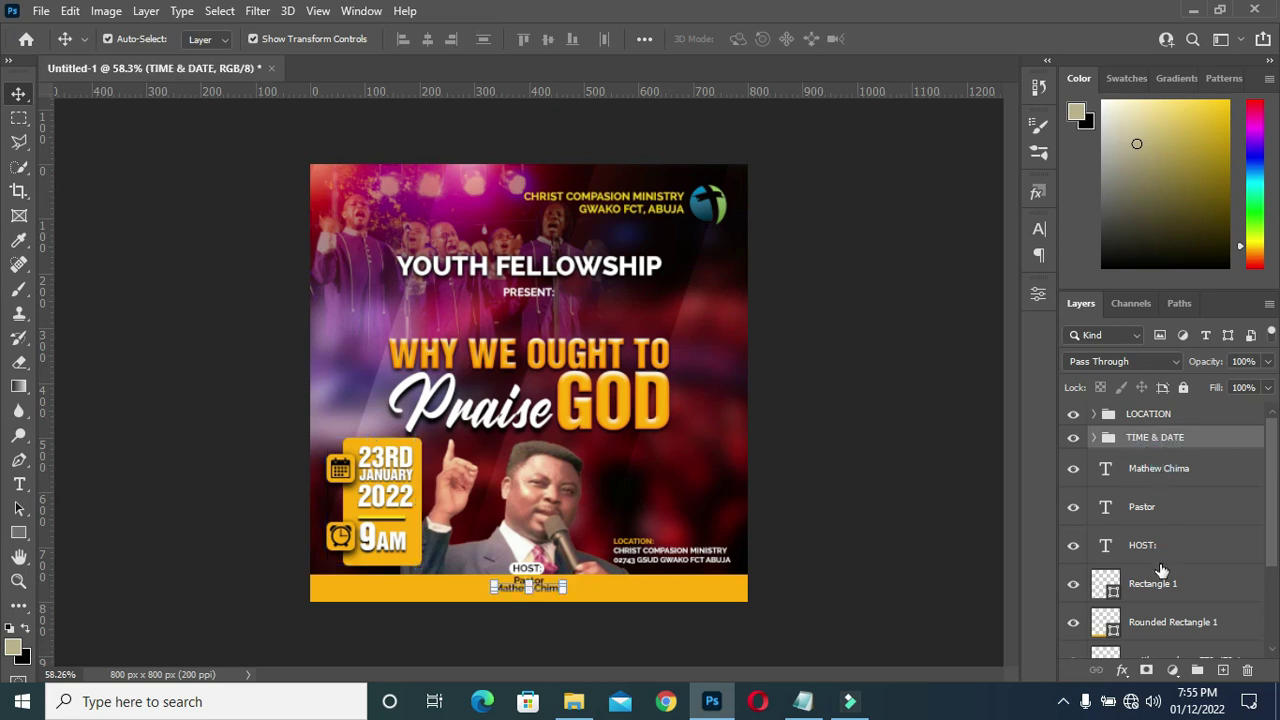
Group all the host's text and image layers into a PASTOR group
scroll(1165, 580, down, 2)
shift+click(1168, 618)
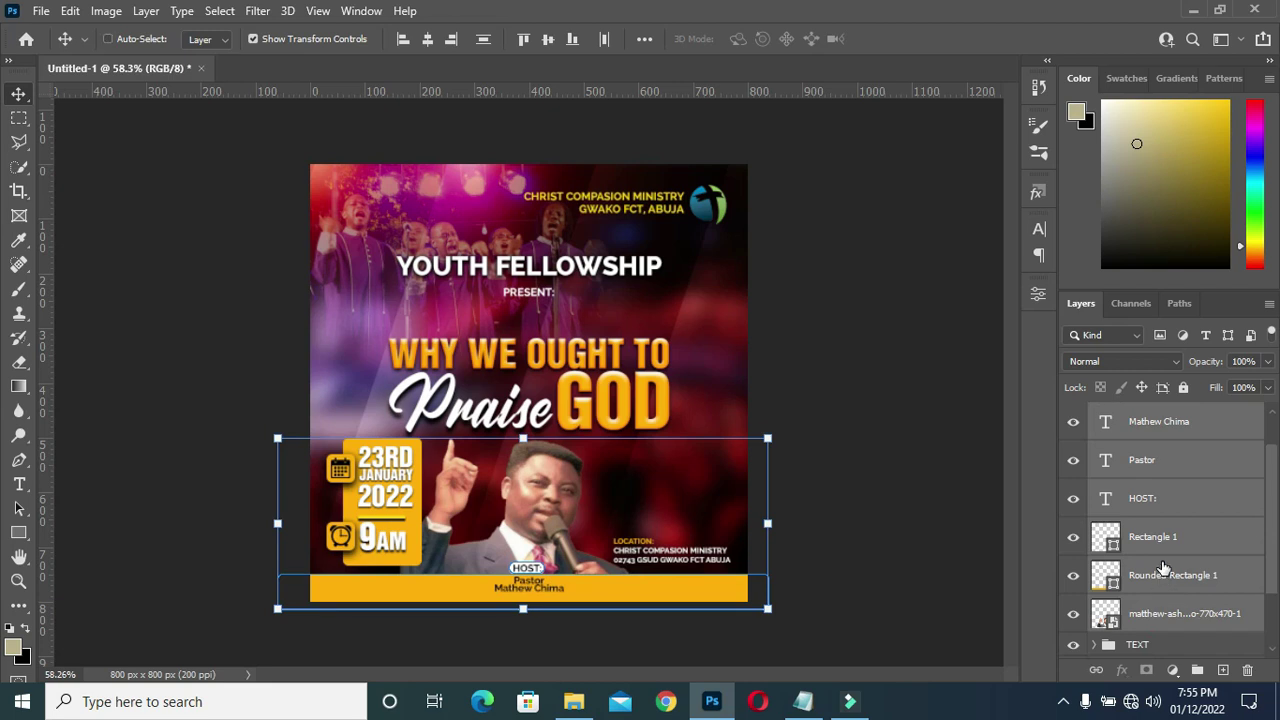
key(ctrl+g)
double_click(1143, 460)
text(PASTOR)
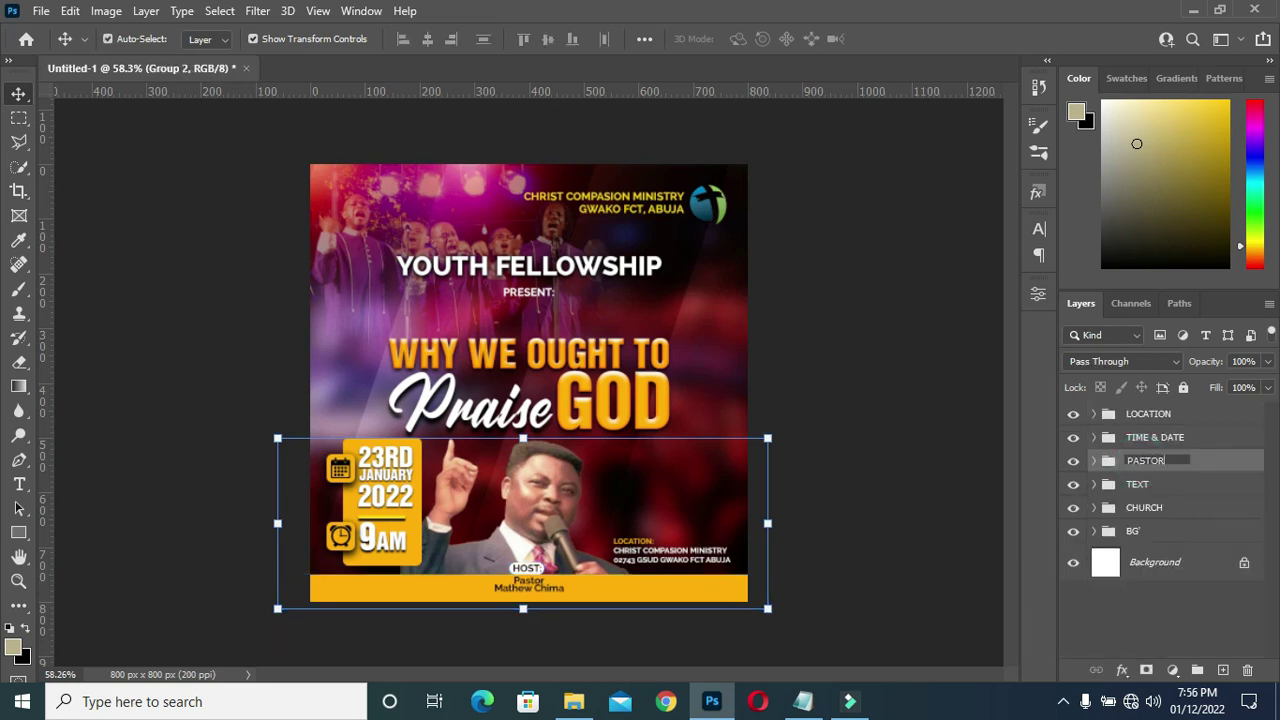
key(Return)
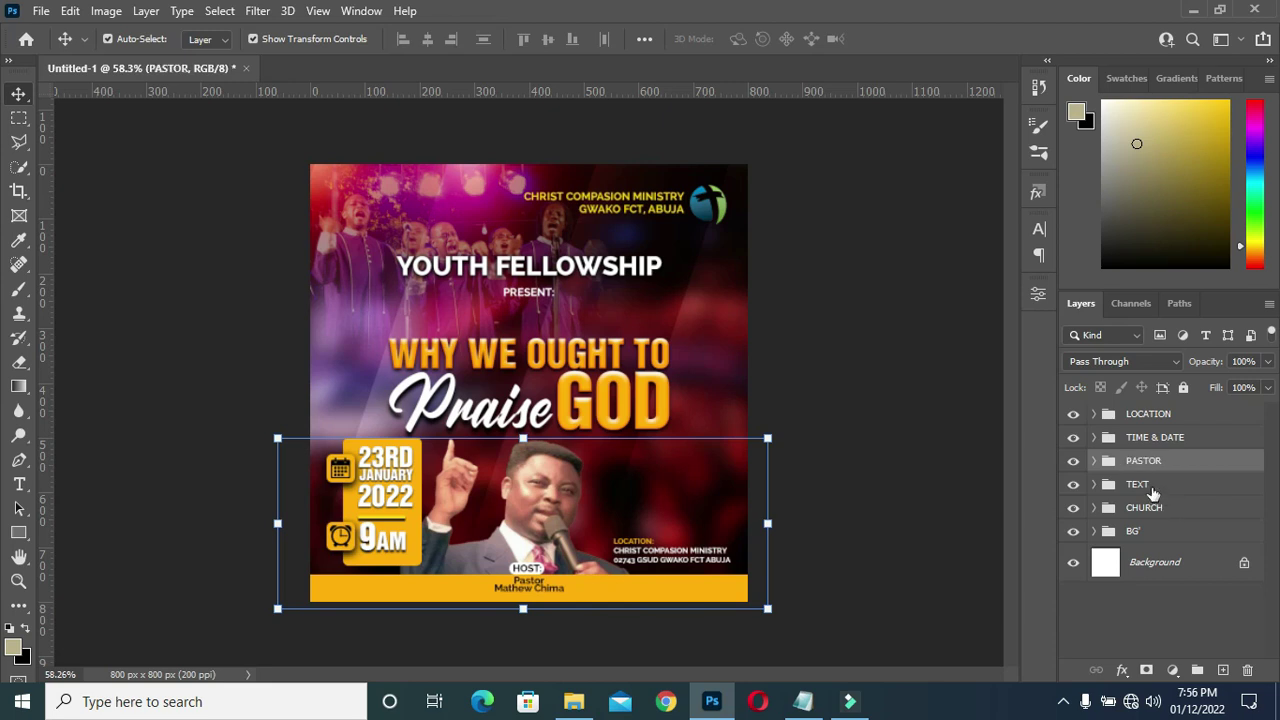
click(930, 430)
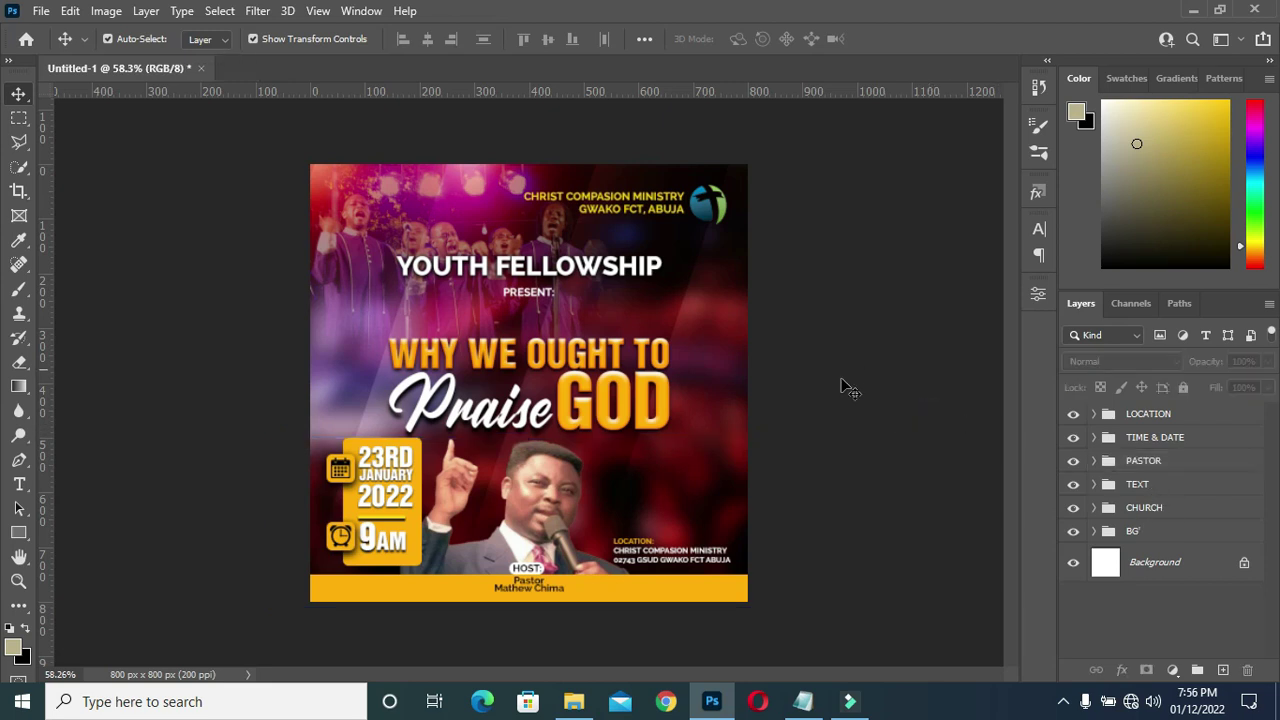
Scale the GOD, Praise and WHY WE OUGHT TO layers up together to about 118%
click(1140, 484)
click(846, 398)
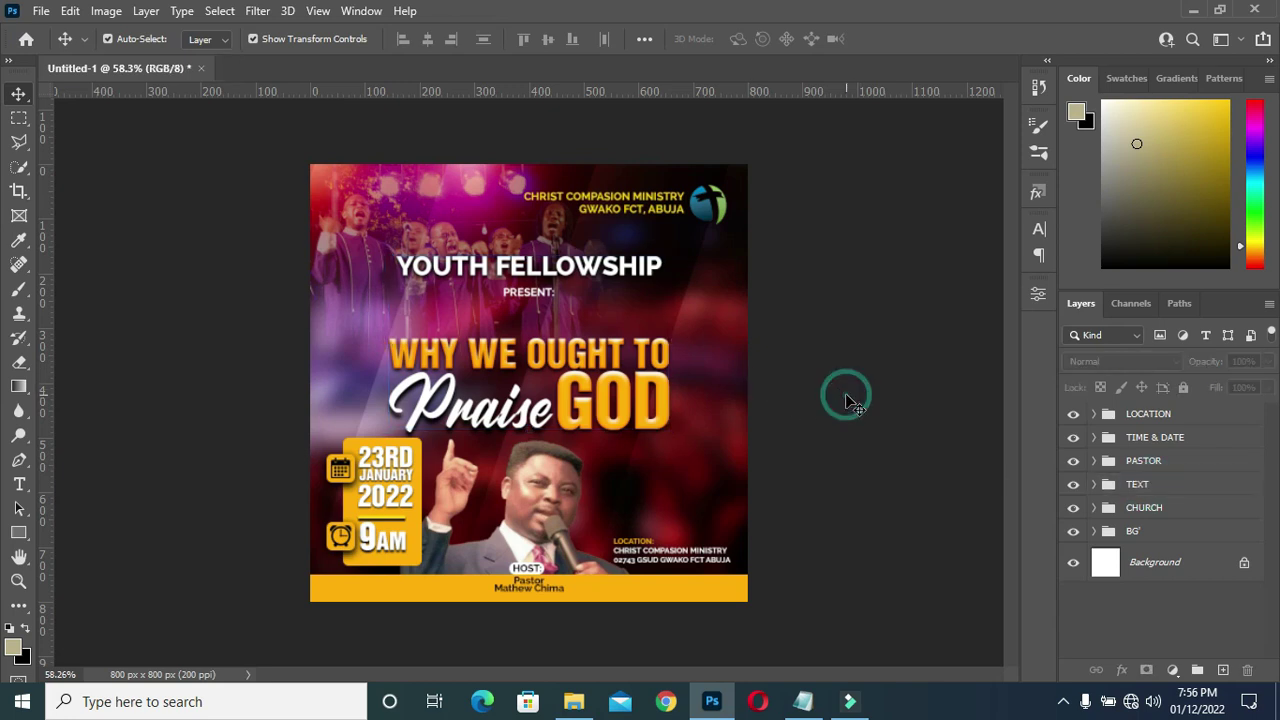
click(1094, 484)
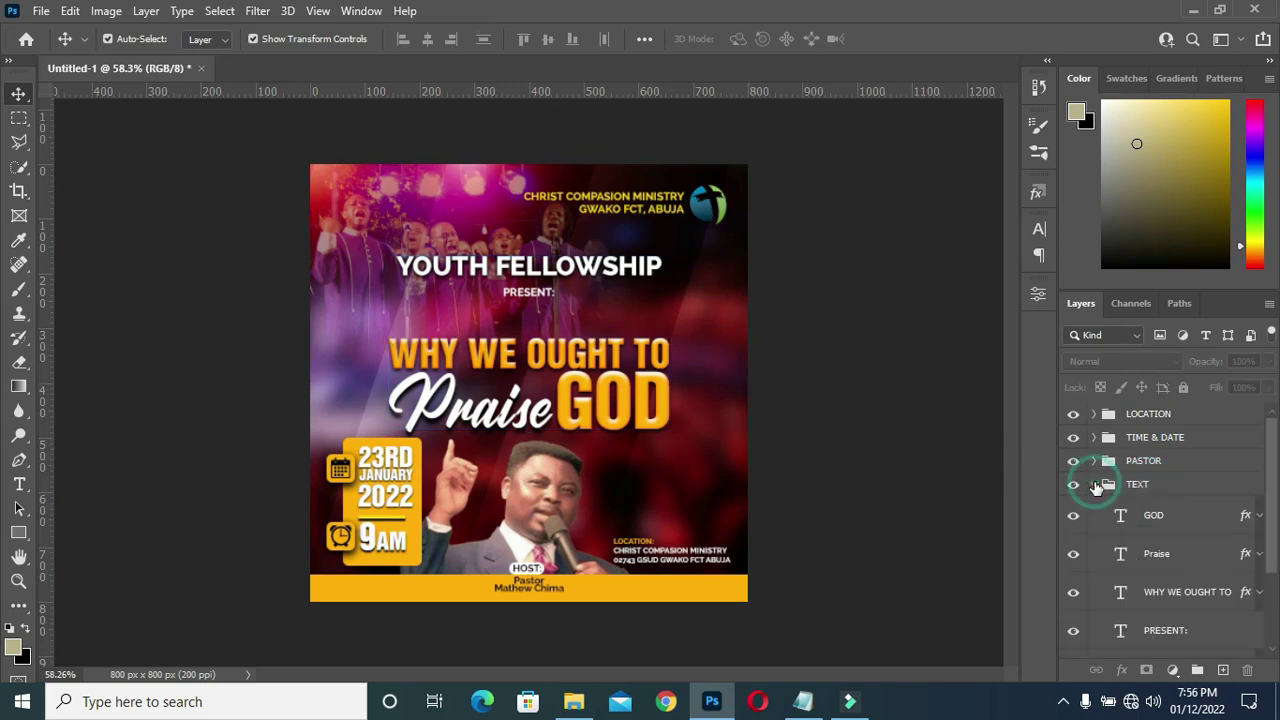
click(1160, 518)
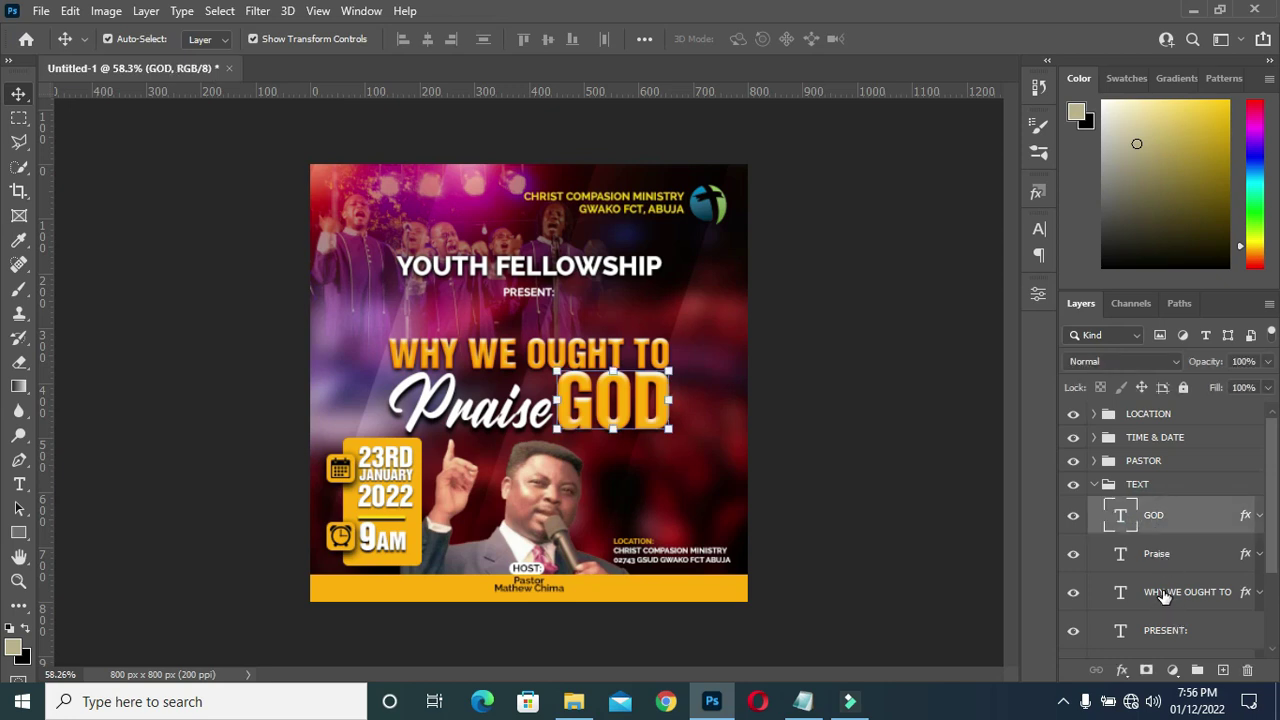
shift+click(1163, 594)
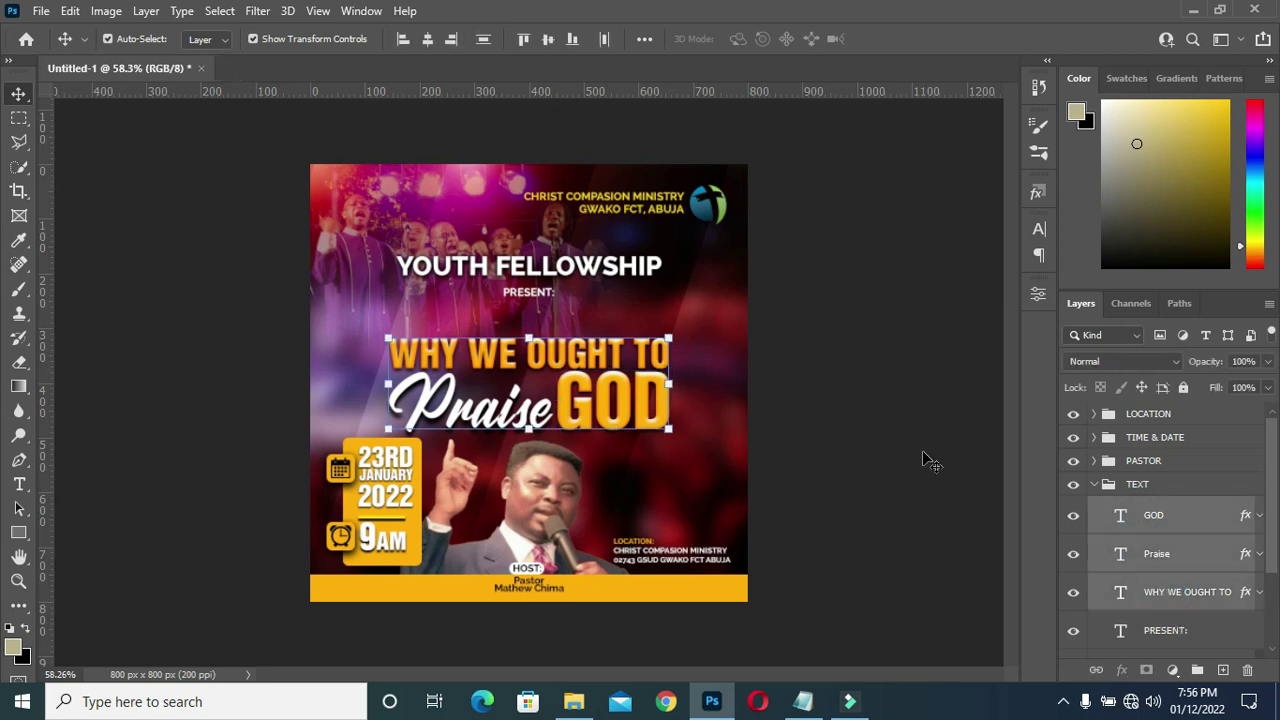
drag(670, 338, 700, 317)
click(928, 38)
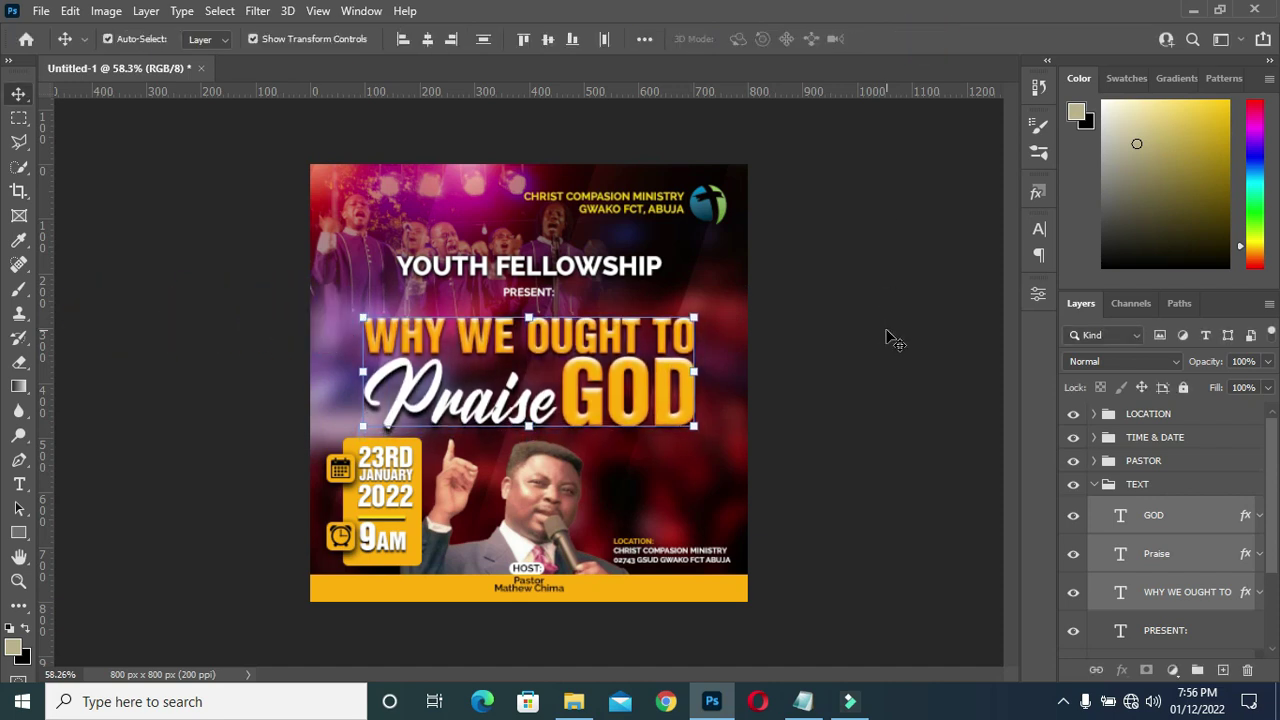
click(845, 315)
scroll(740, 300, down, 1)
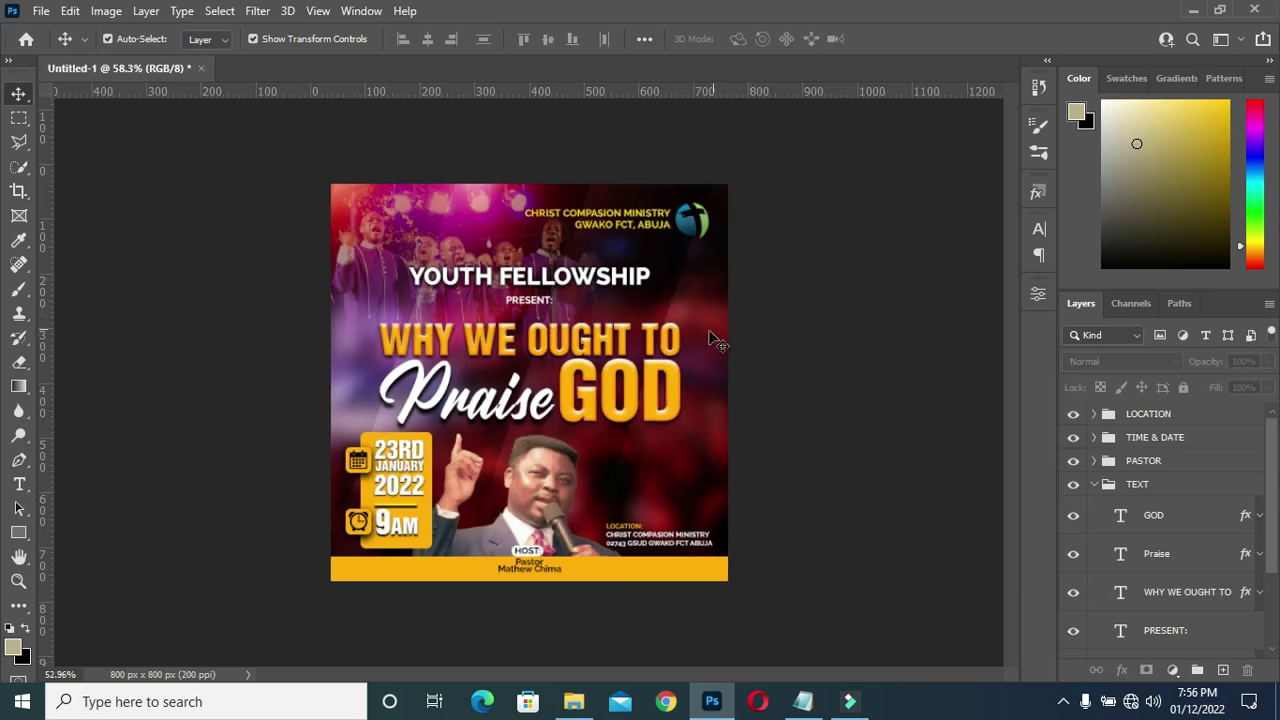
scroll(676, 296, up, 3)
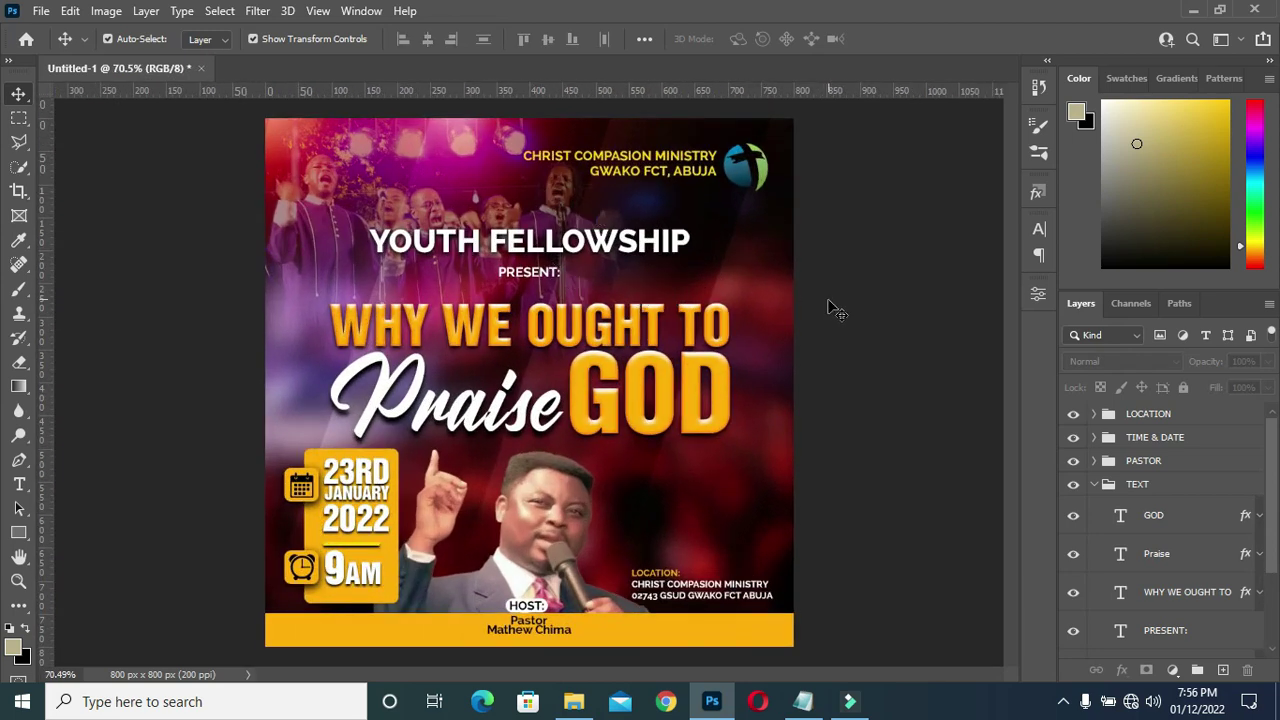
click(1094, 486)
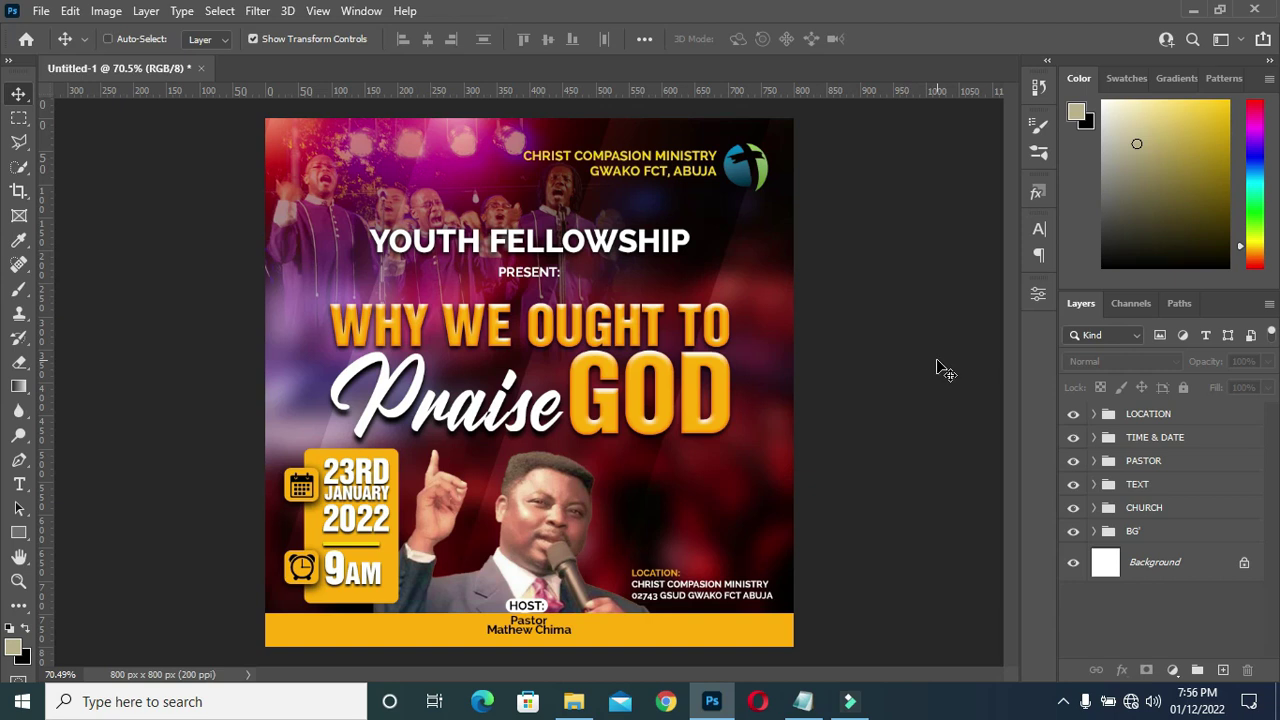
Create a merged copy of all visible layers on top as Layer 1
key(ctrl+shift+alt+e)
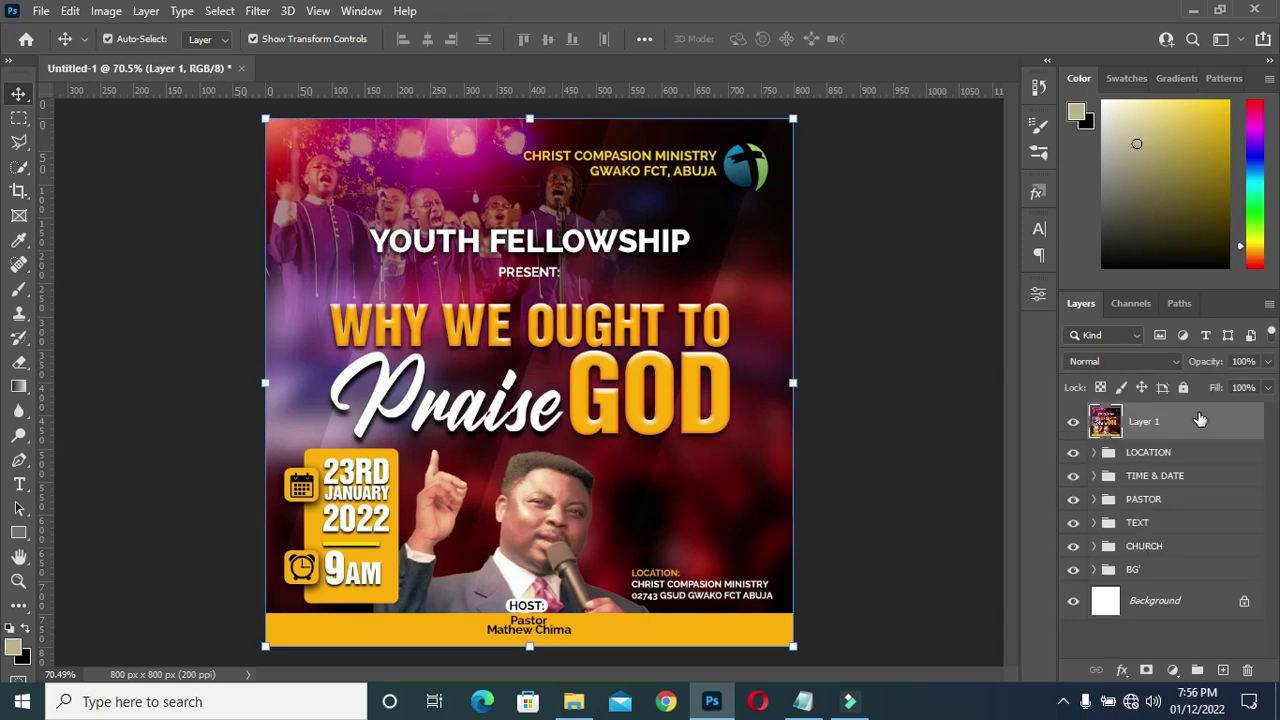
click(257, 11)
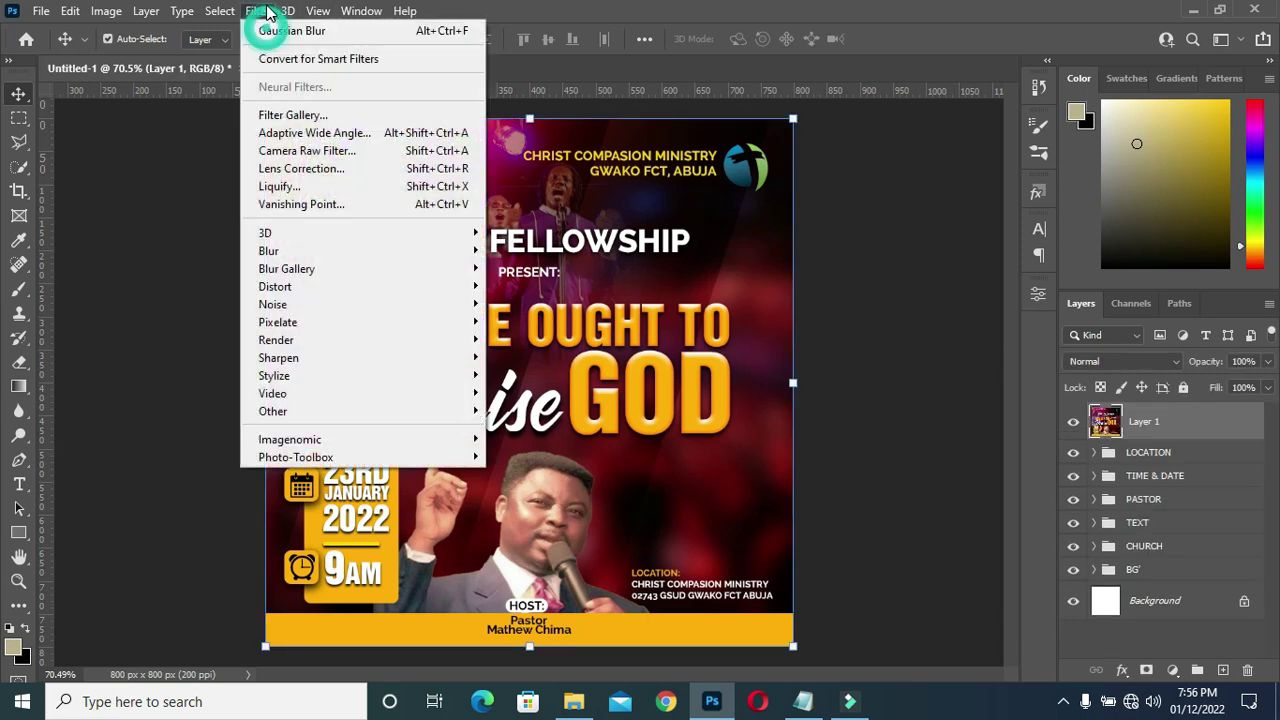
click(284, 153)
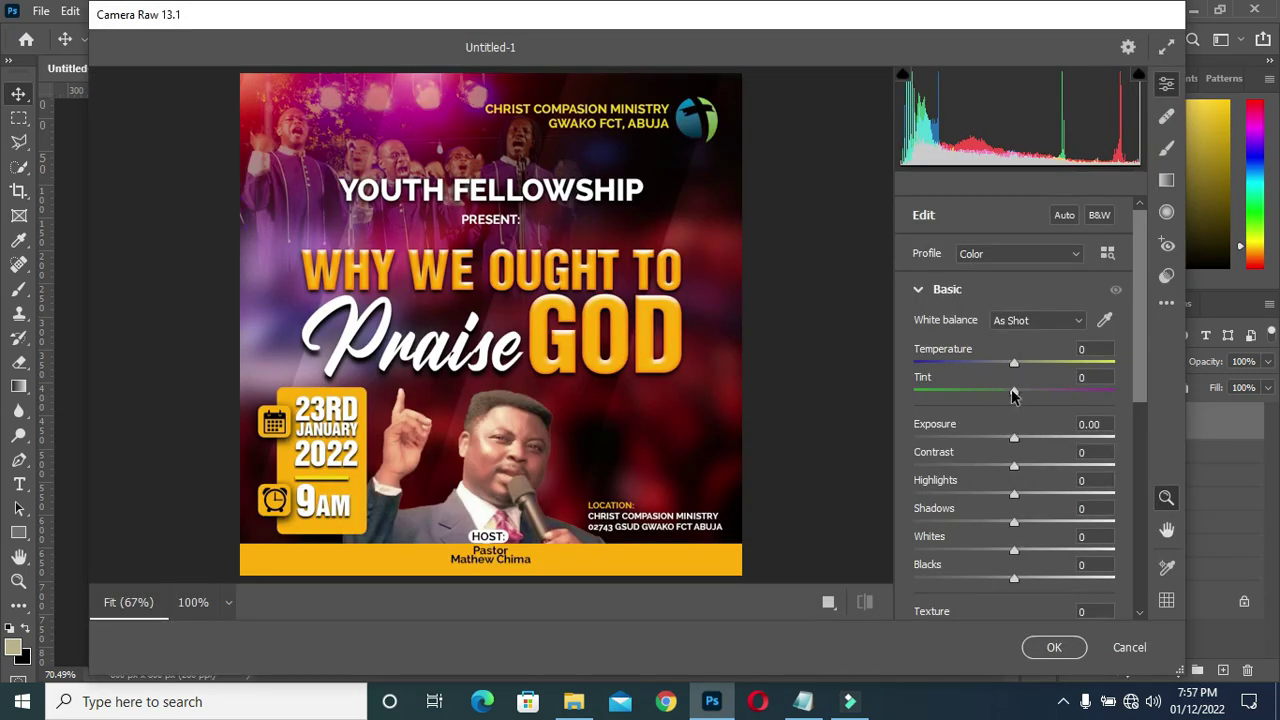
In Camera Raw, tint toward magenta; set Contrast +25, Shadows -14, Clarity +22, Dehaze +21, Vibrance +20
mouse_move(1015, 393)
mouse_down()
mouse_move(1033, 397)
mouse_move(994, 400)
mouse_move(1033, 401)
mouse_up()
drag(1014, 465, 1038, 507)
scroll(1098, 478, down, 1)
scroll(1030, 515, down, 3)
scroll(1038, 507, down, 1)
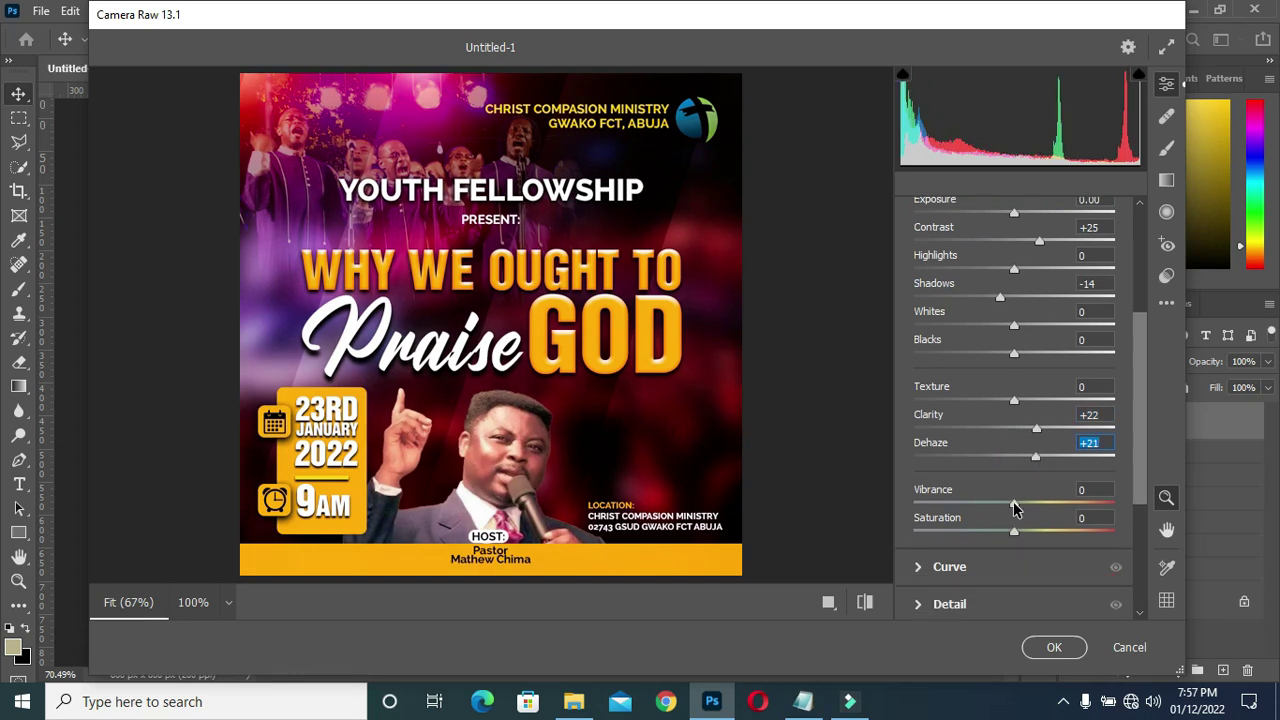
drag(1014, 503, 1035, 506)
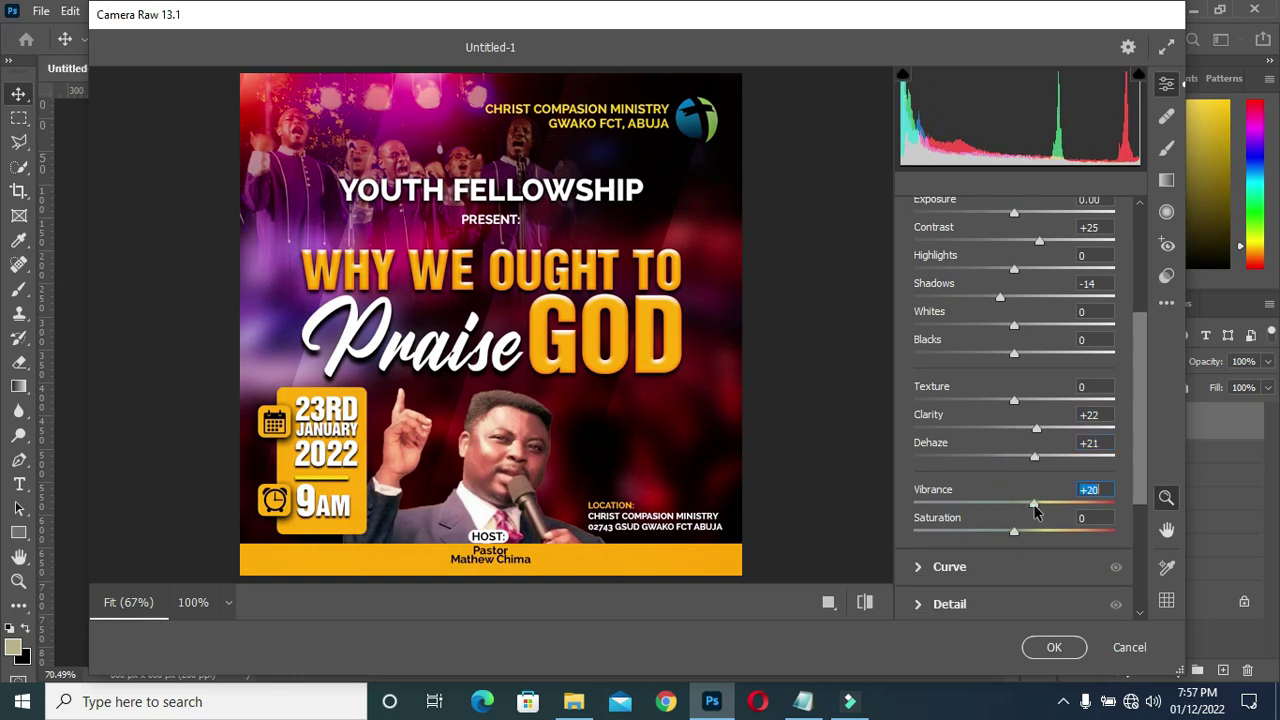
click(1064, 650)
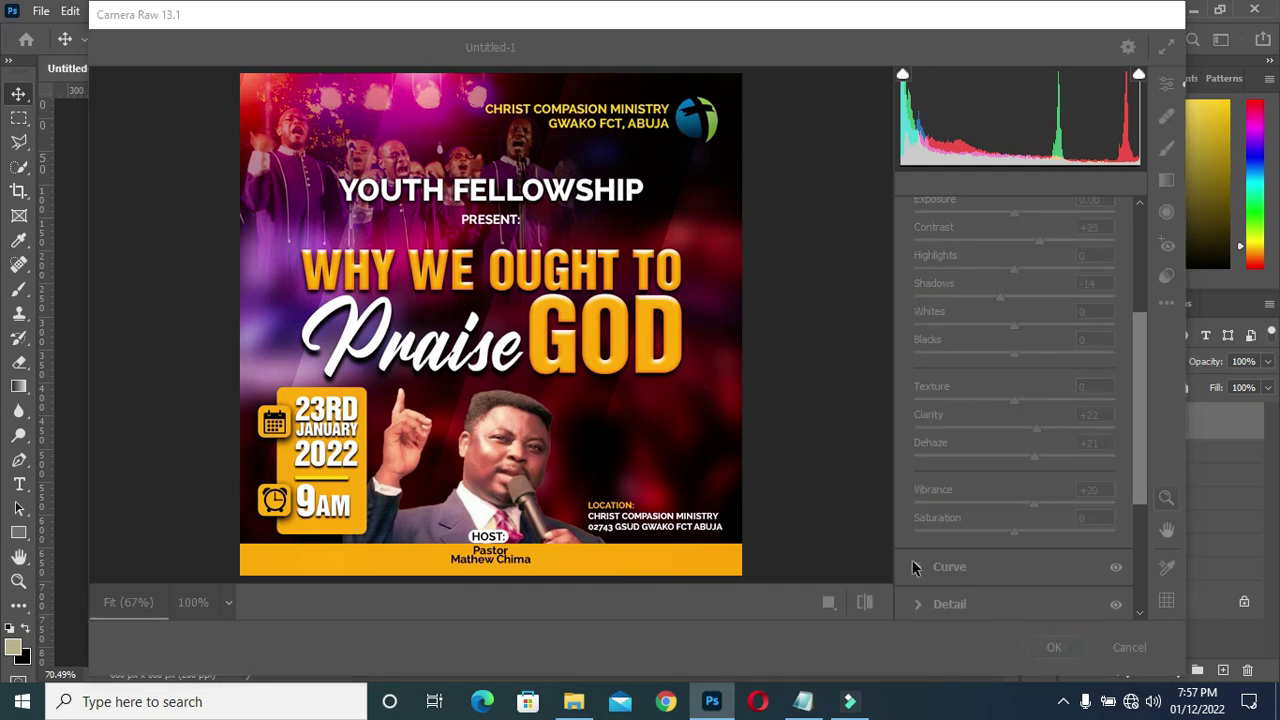
scroll(604, 368, down, 1)
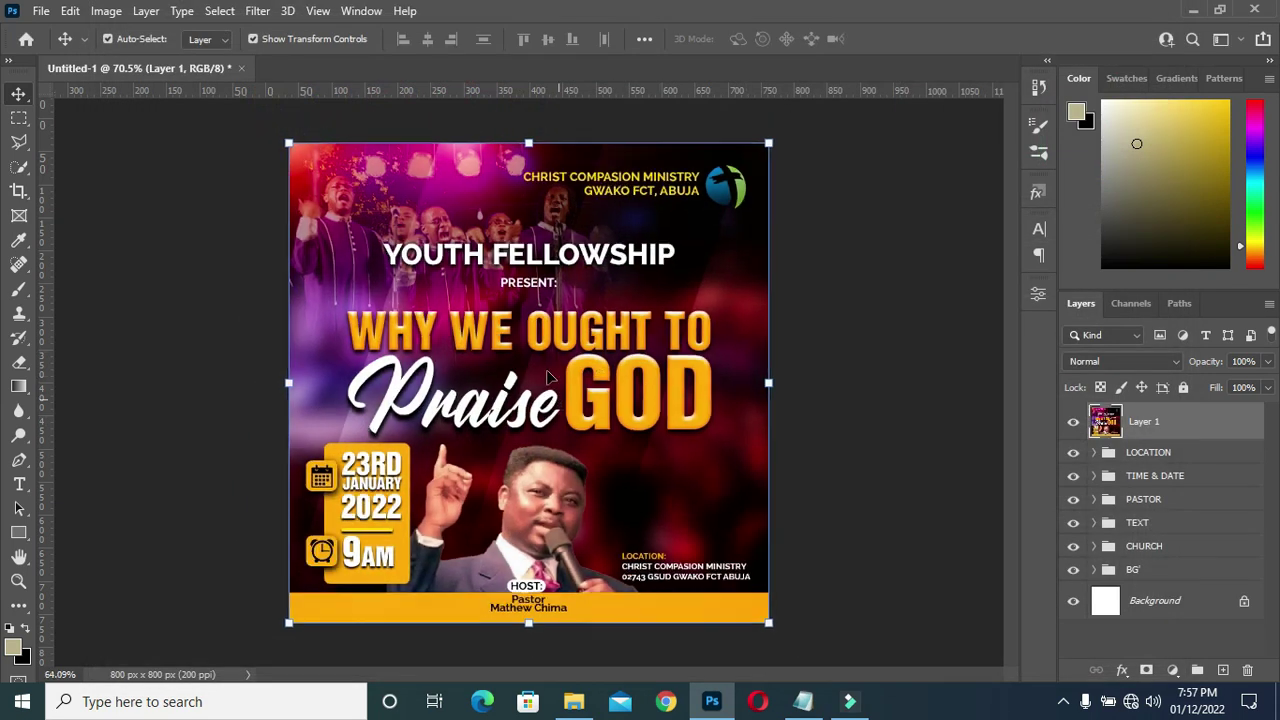